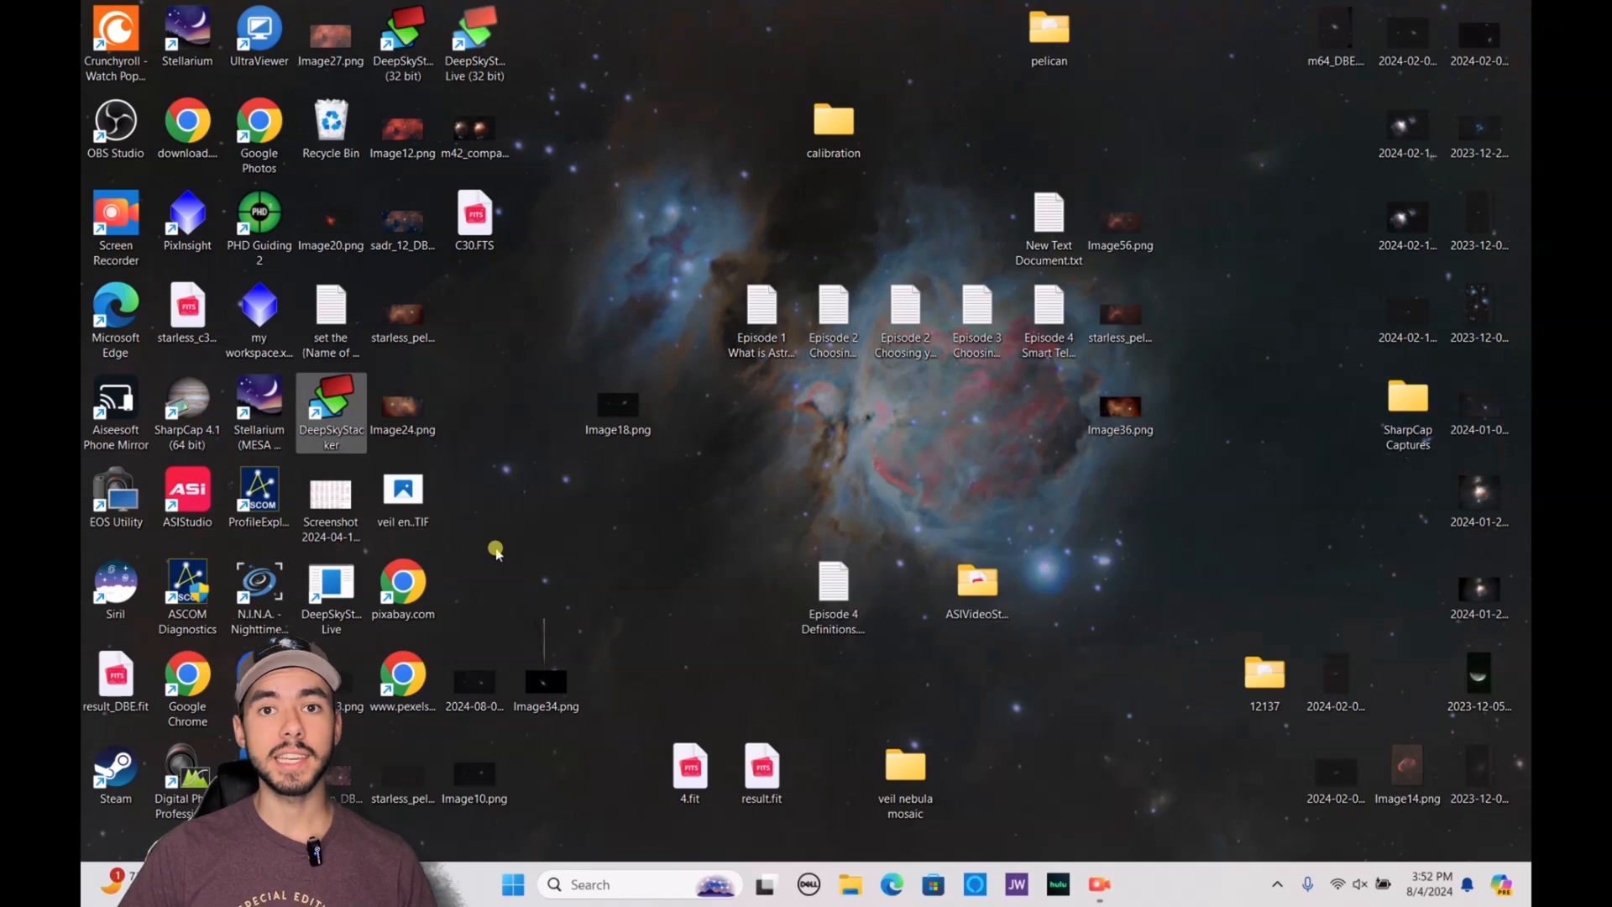
# Open C30.FTS from the desktop in Siril and switch the image display mode to AutoStretch
pyautogui.click(464, 216)
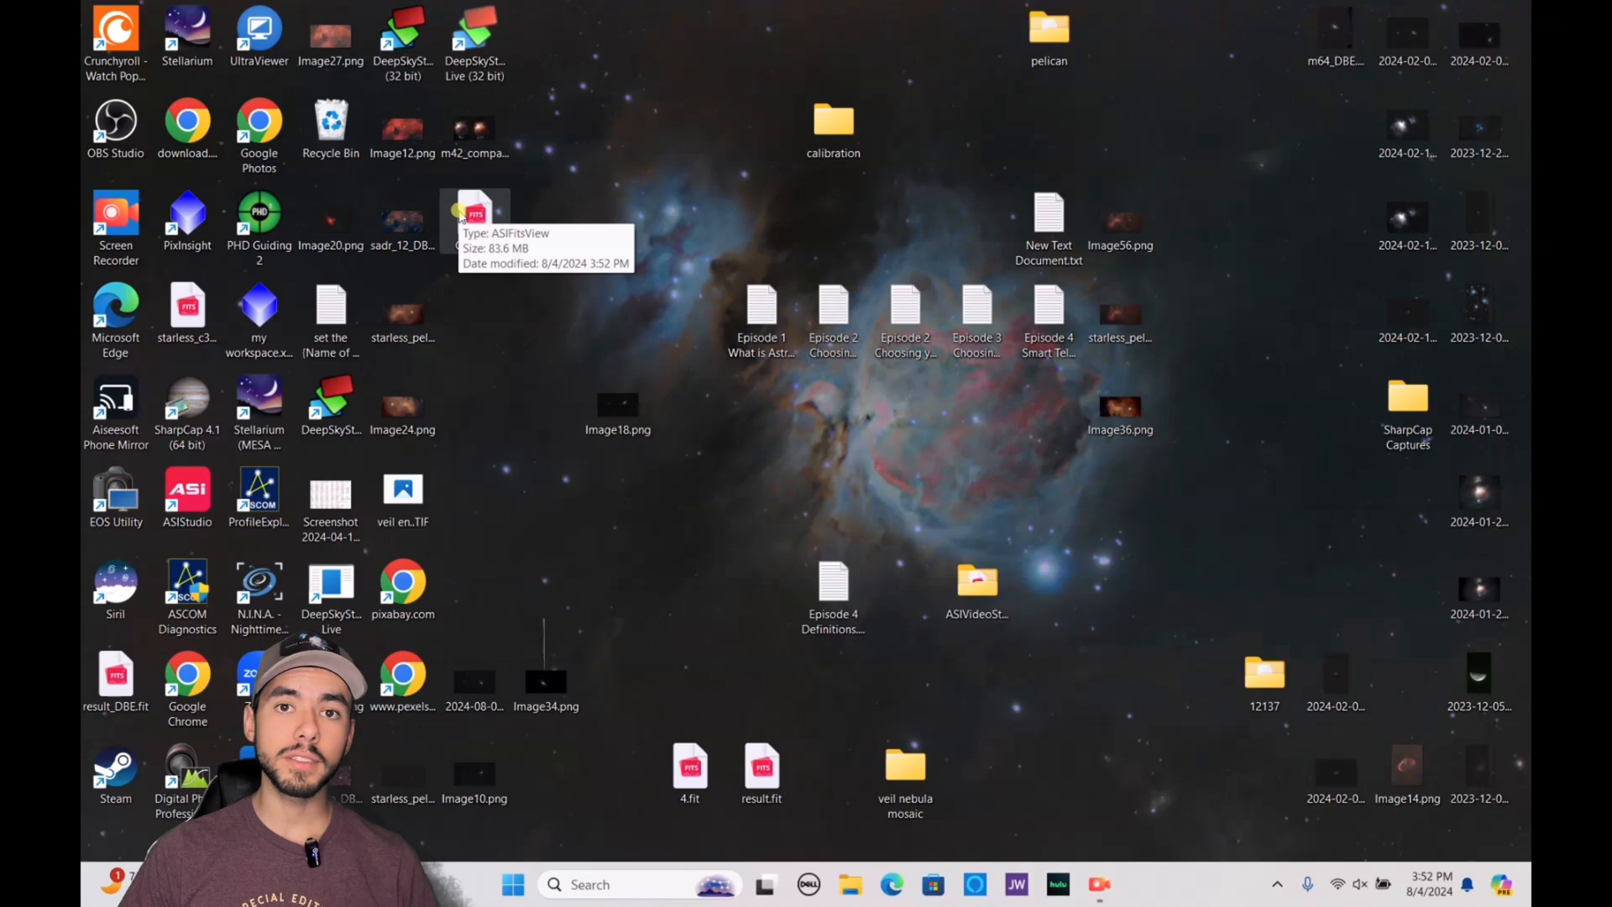
pyautogui.moveTo(460, 217); pyautogui.dragTo(116, 601)
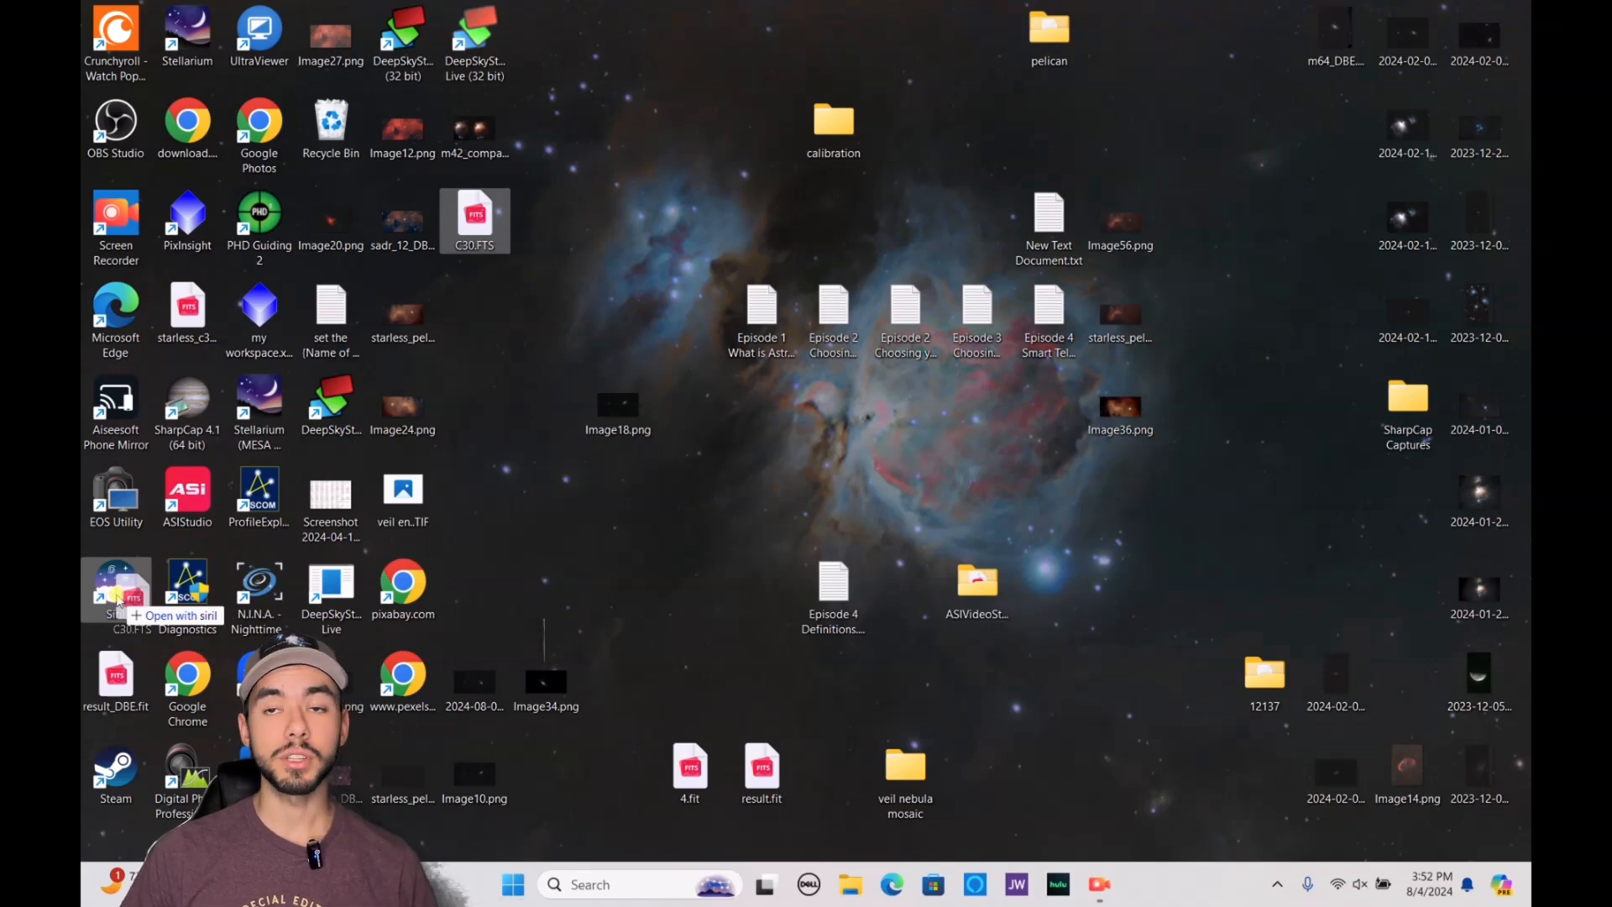
pyautogui.moveTo(117, 601); pyautogui.dragTo(117, 601)
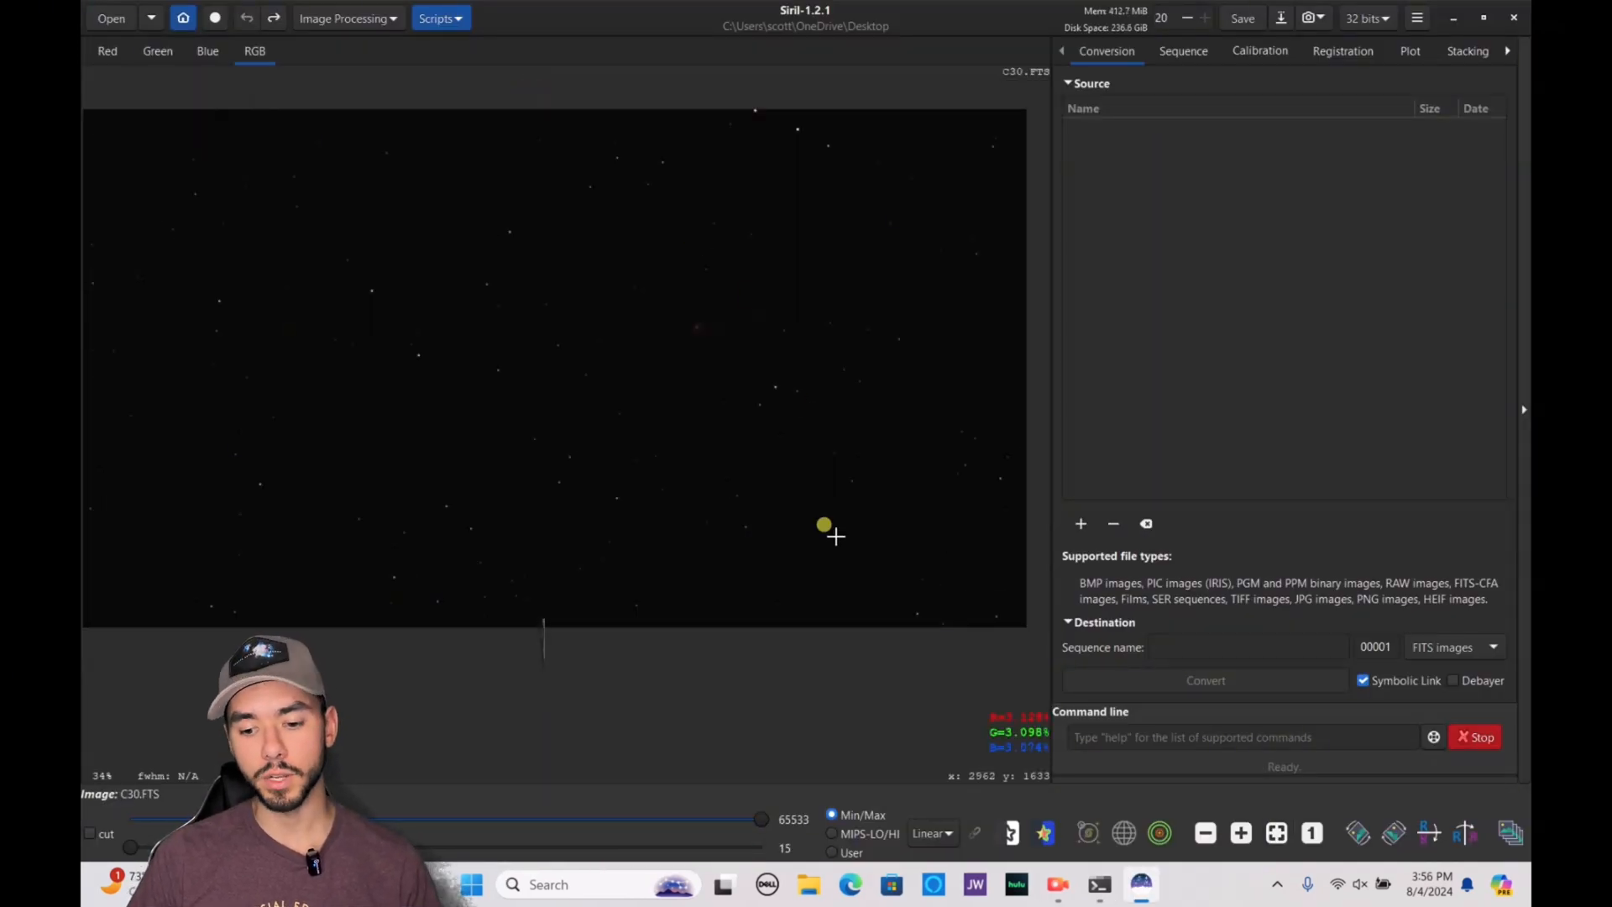
pyautogui.click(924, 837)
pyautogui.click(959, 761)
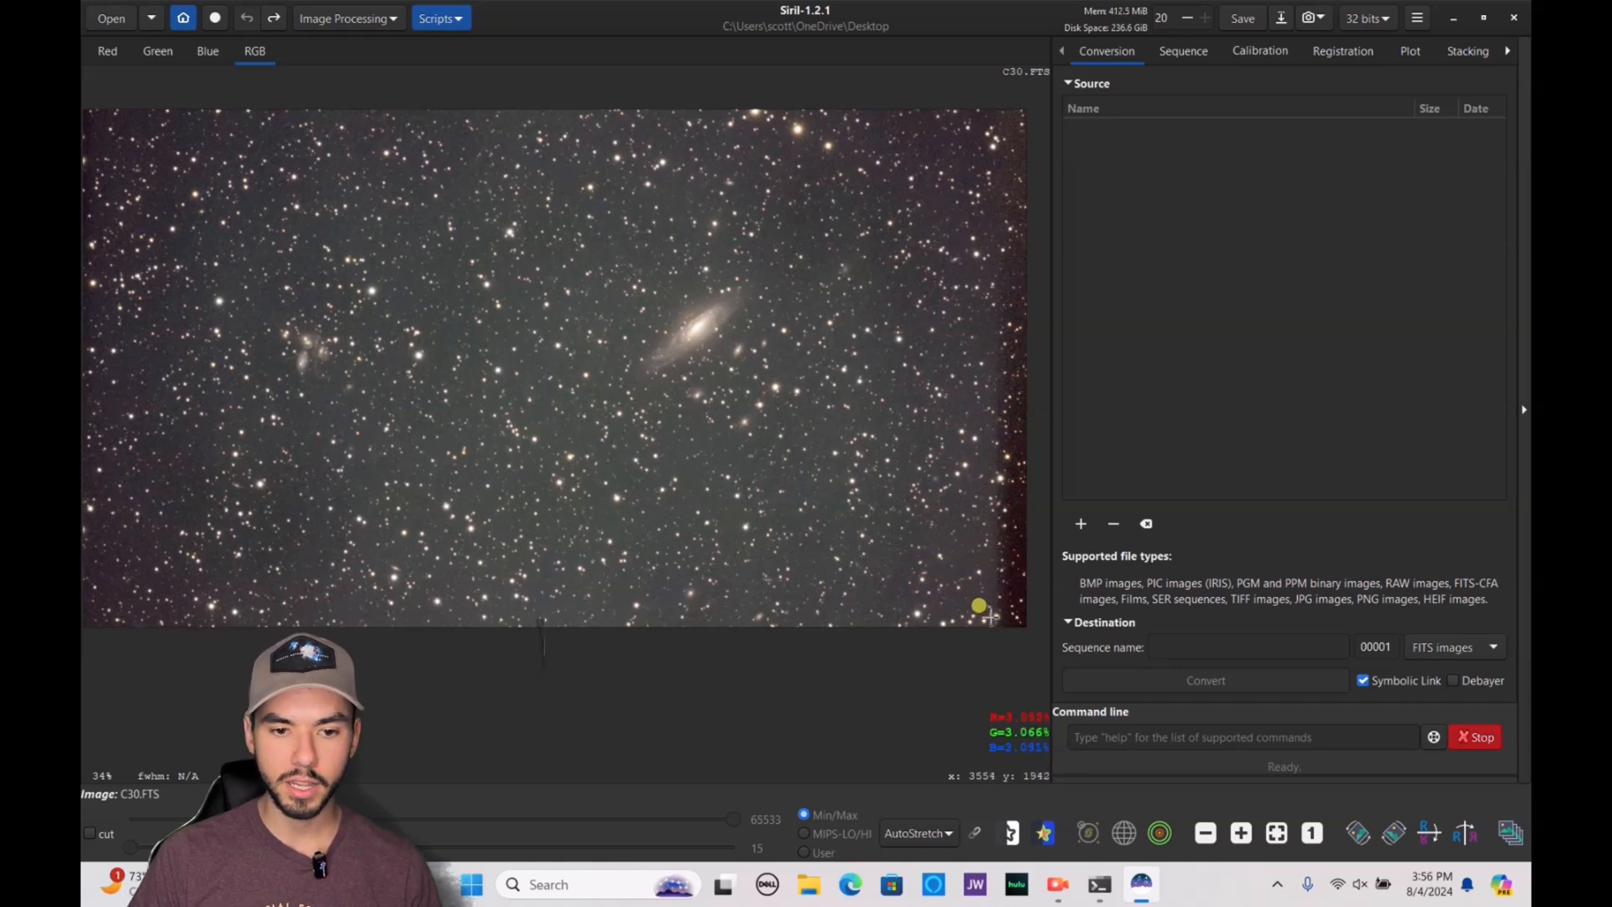
# Crop the image to remove the dark stacking edges on both sides
pyautogui.moveTo(989, 612); pyautogui.dragTo(132, 104)
pyautogui.rightClick(646, 424)
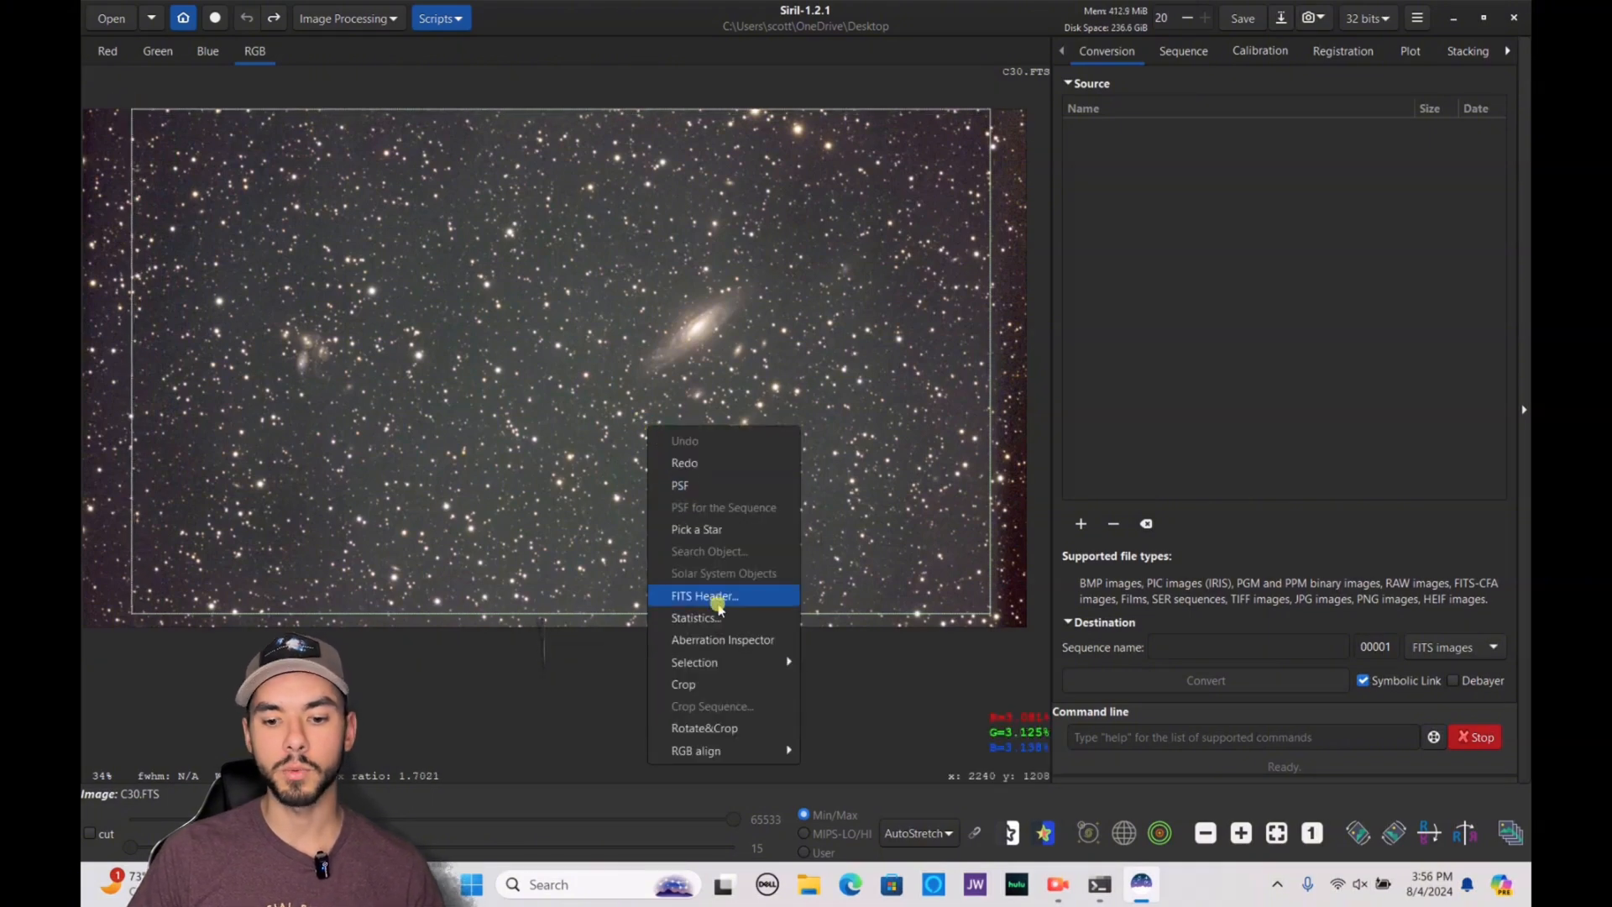
pyautogui.click(724, 690)
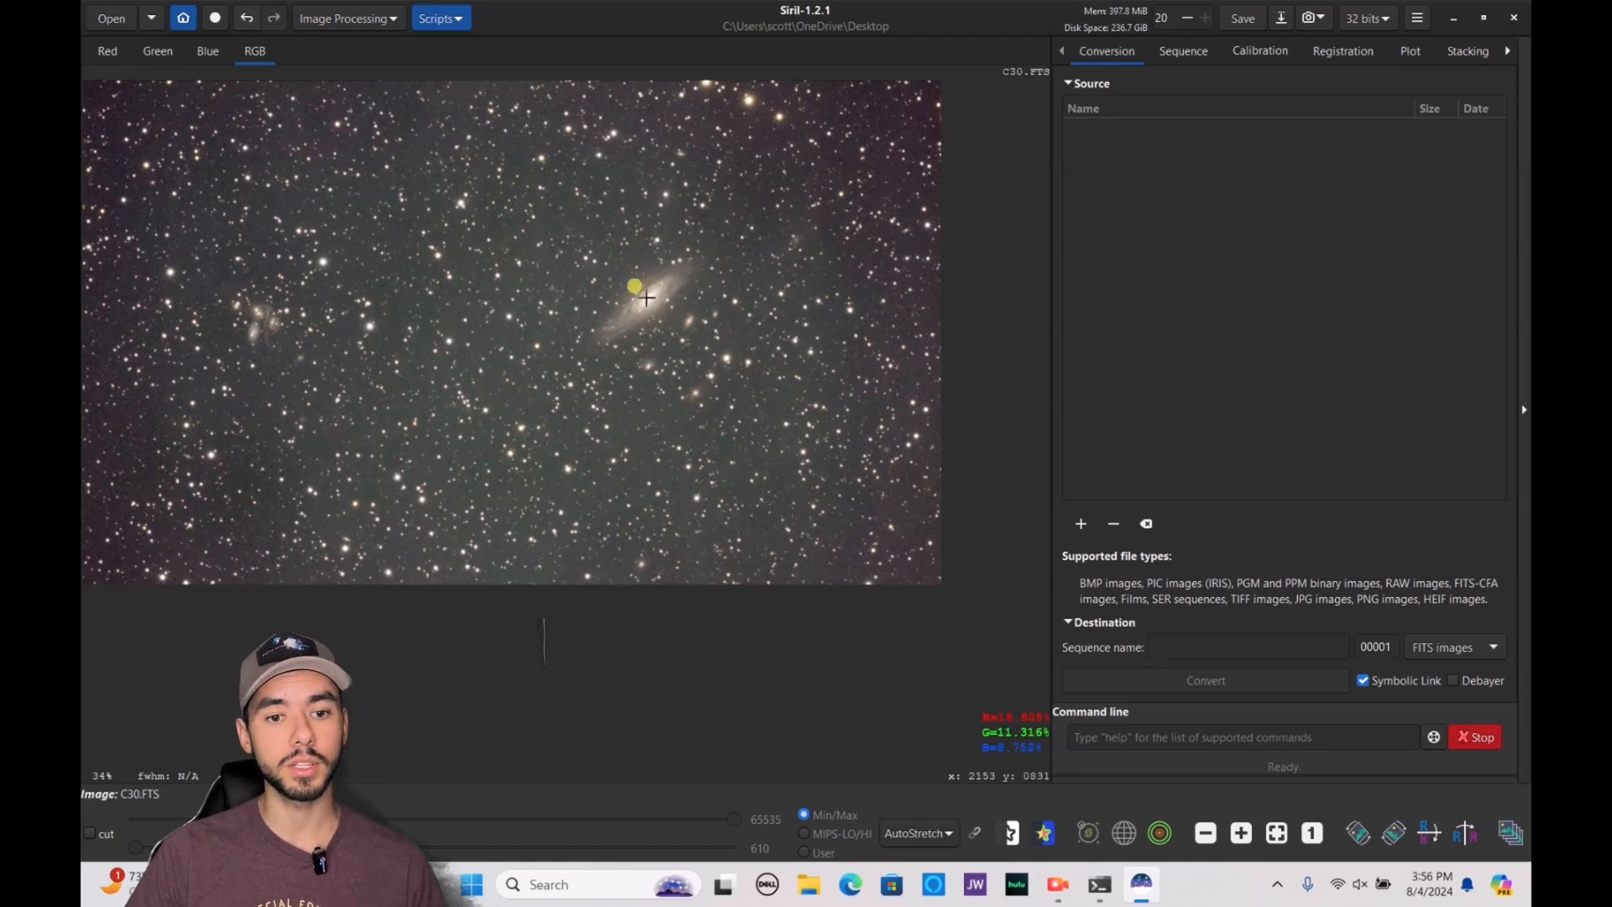
# Start a Background Extraction and generate a grid of background samples over the image
pyautogui.click(375, 24)
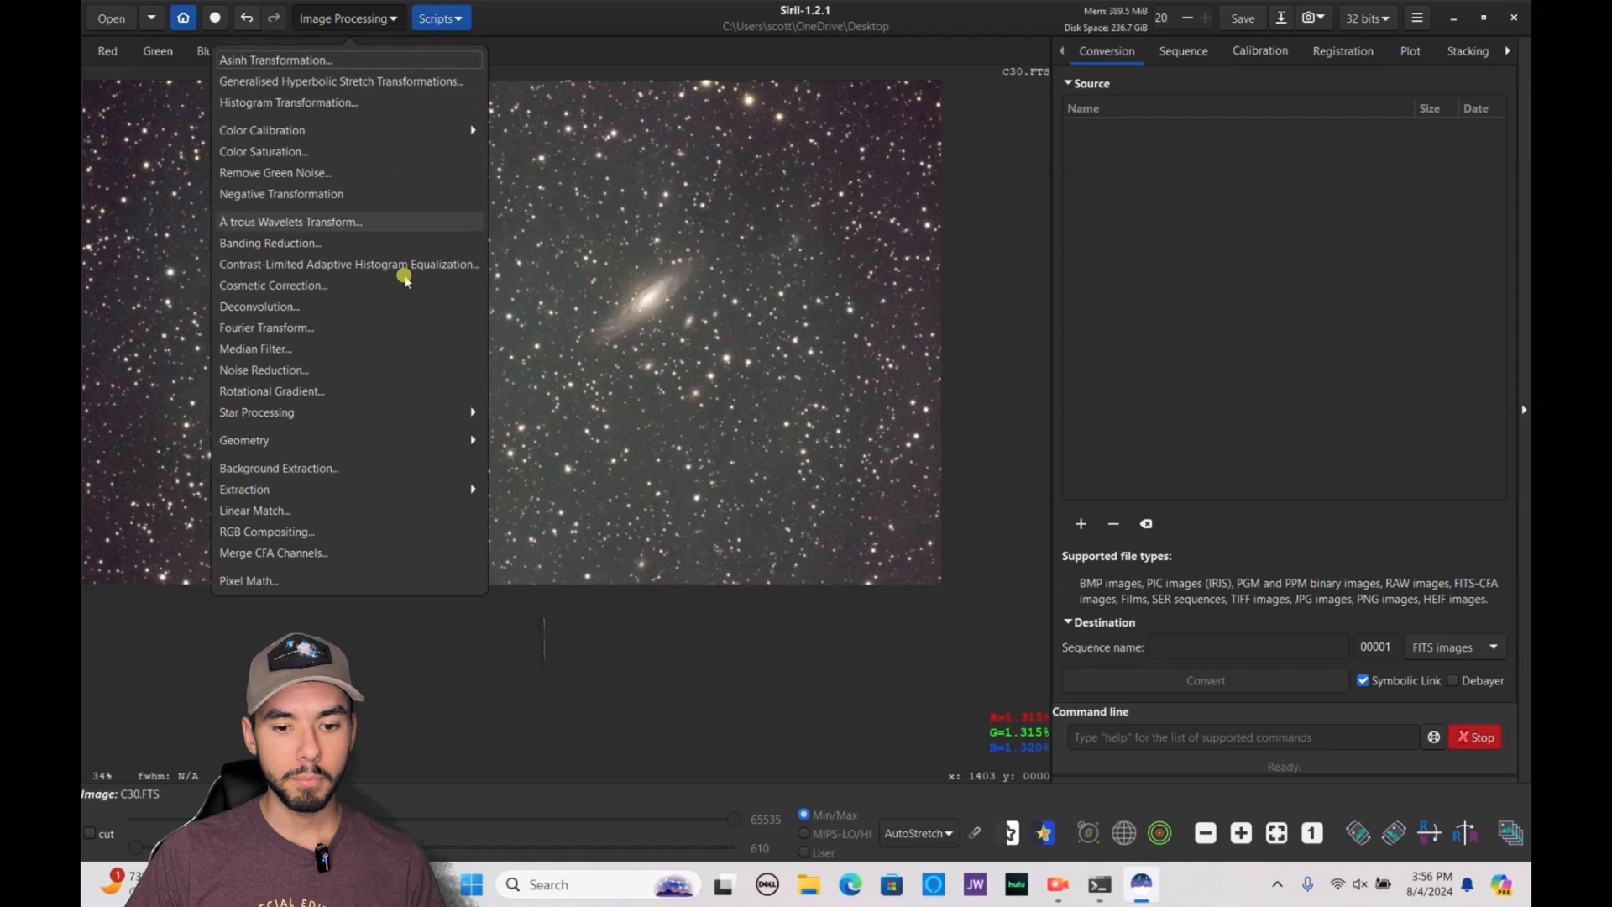
pyautogui.click(410, 467)
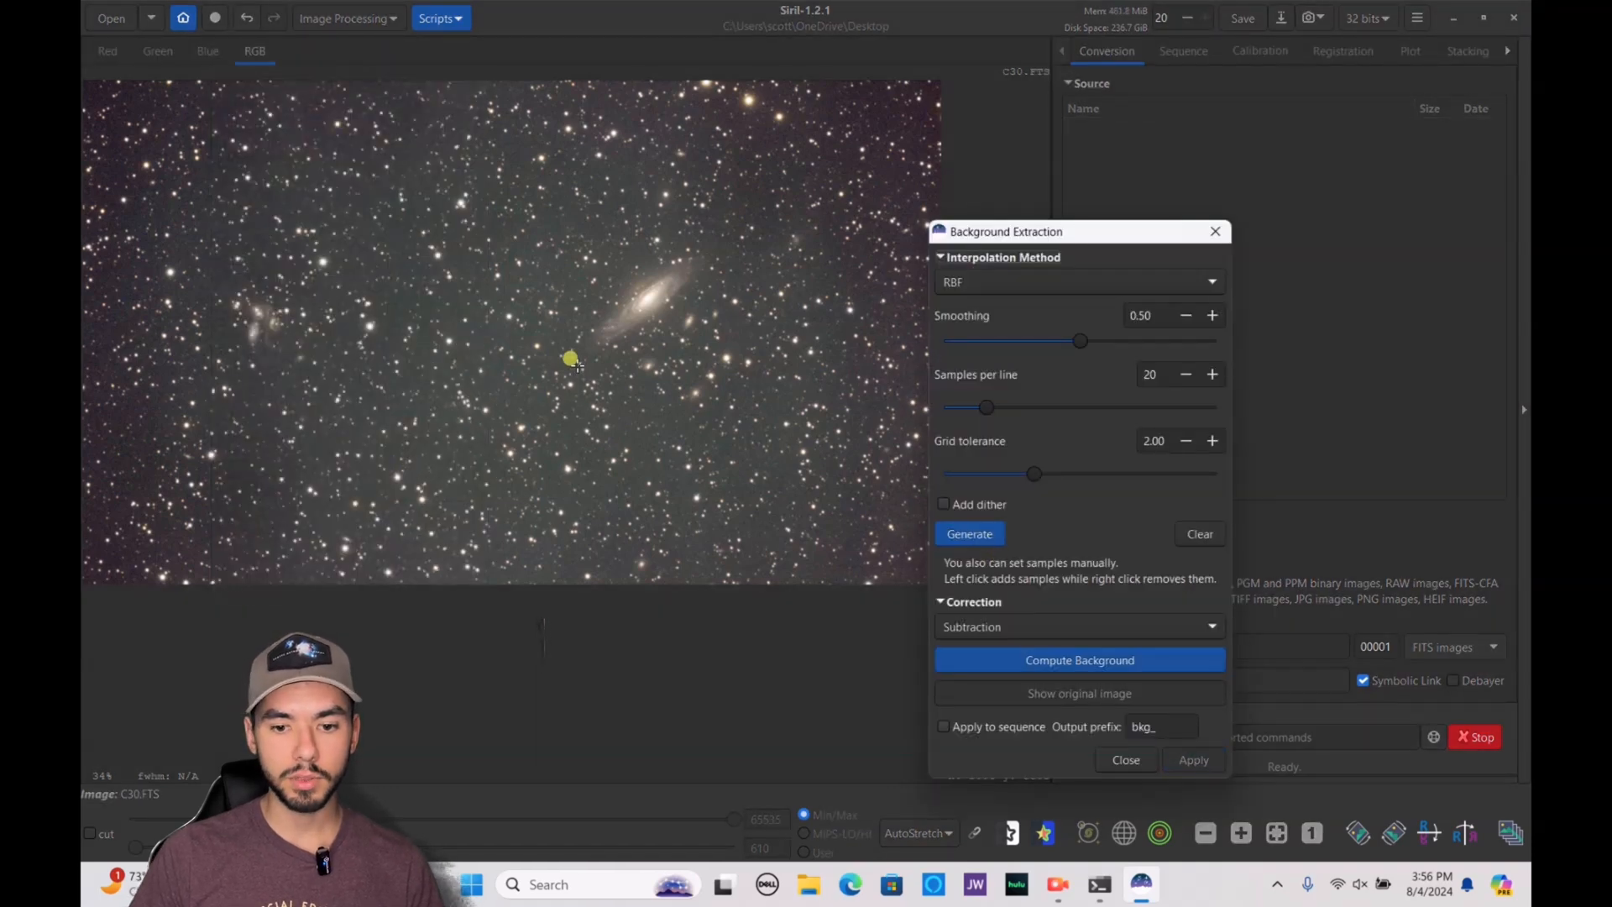
pyautogui.scroll(-4, 587, 353)
pyautogui.scroll(3, 587, 353)
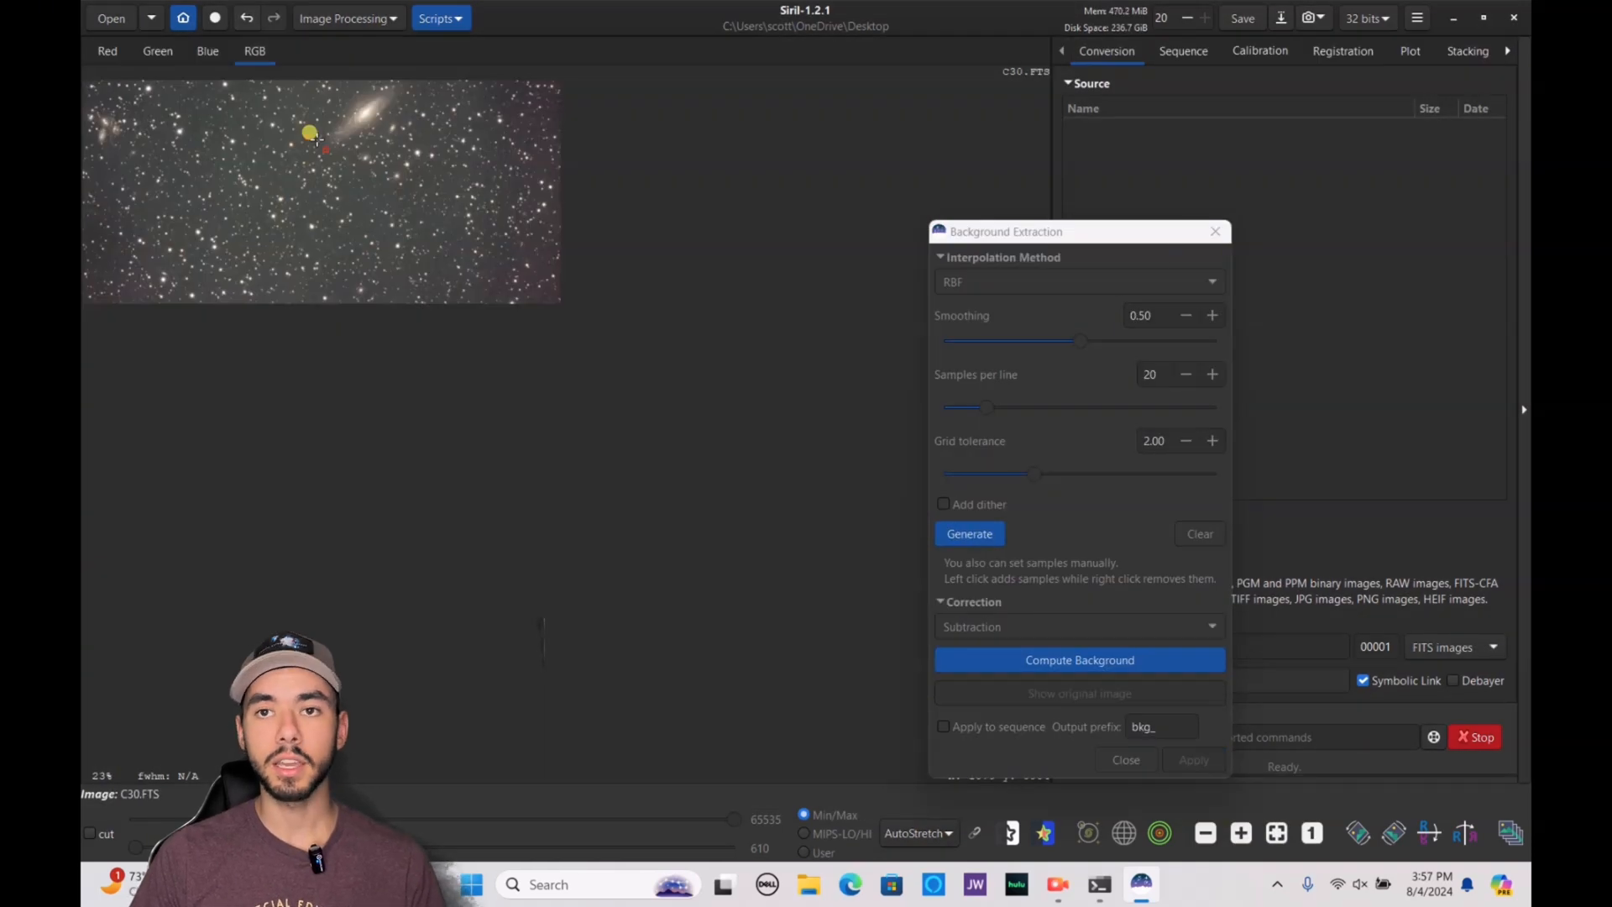
pyautogui.scroll(6, 314, 136)
pyautogui.click(1123, 529)
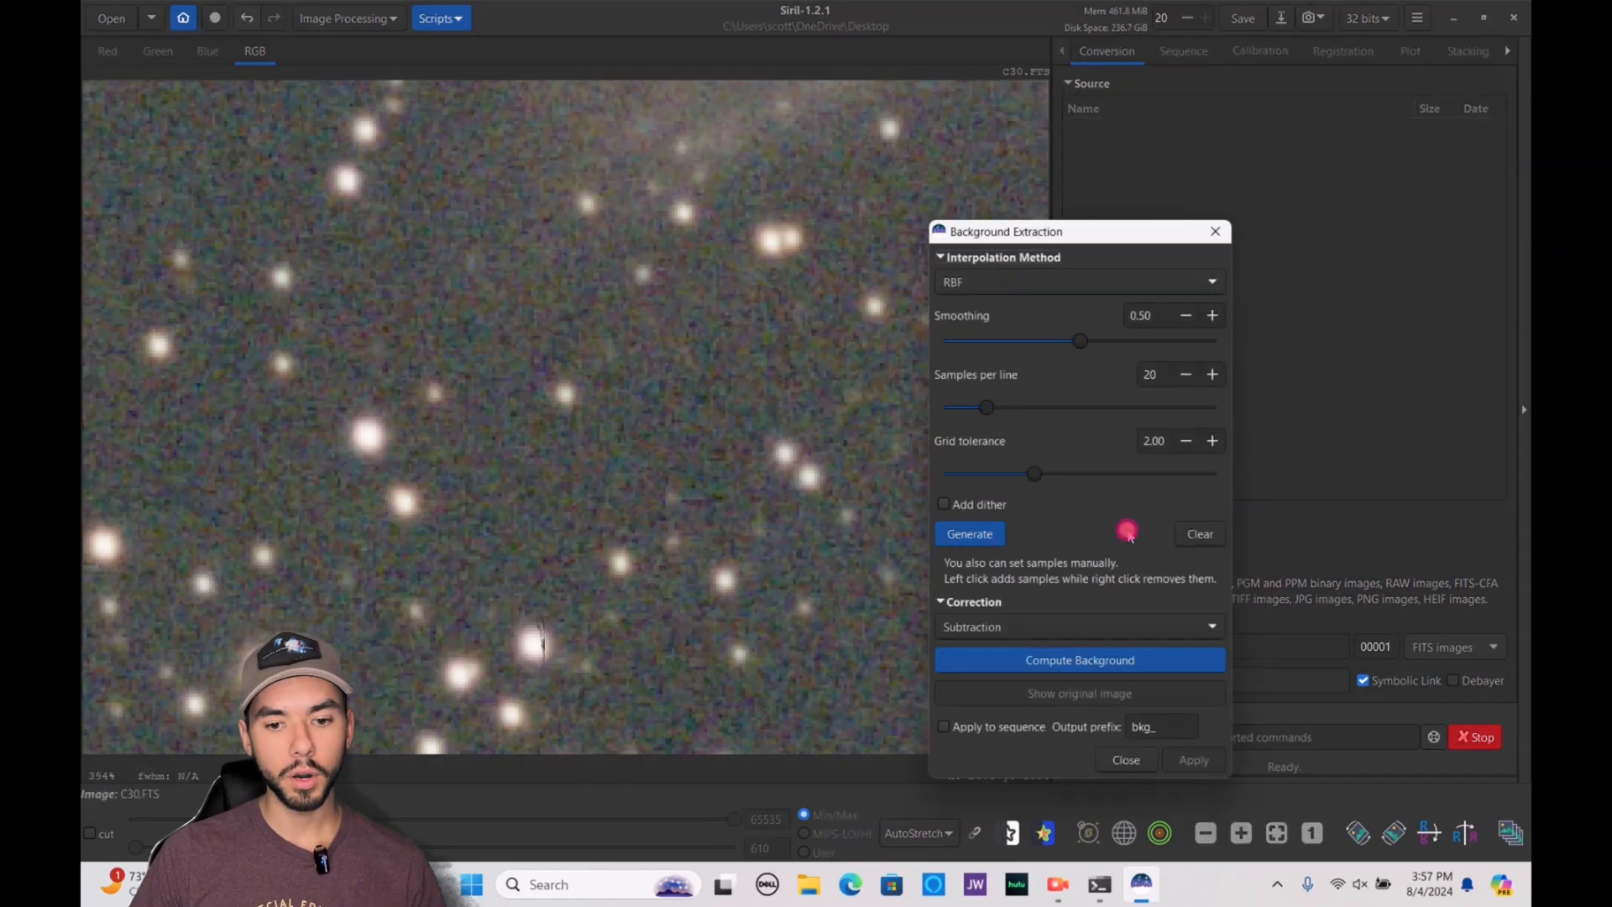
pyautogui.scroll(5, 356, 280)
pyautogui.scroll(-9, 356, 280)
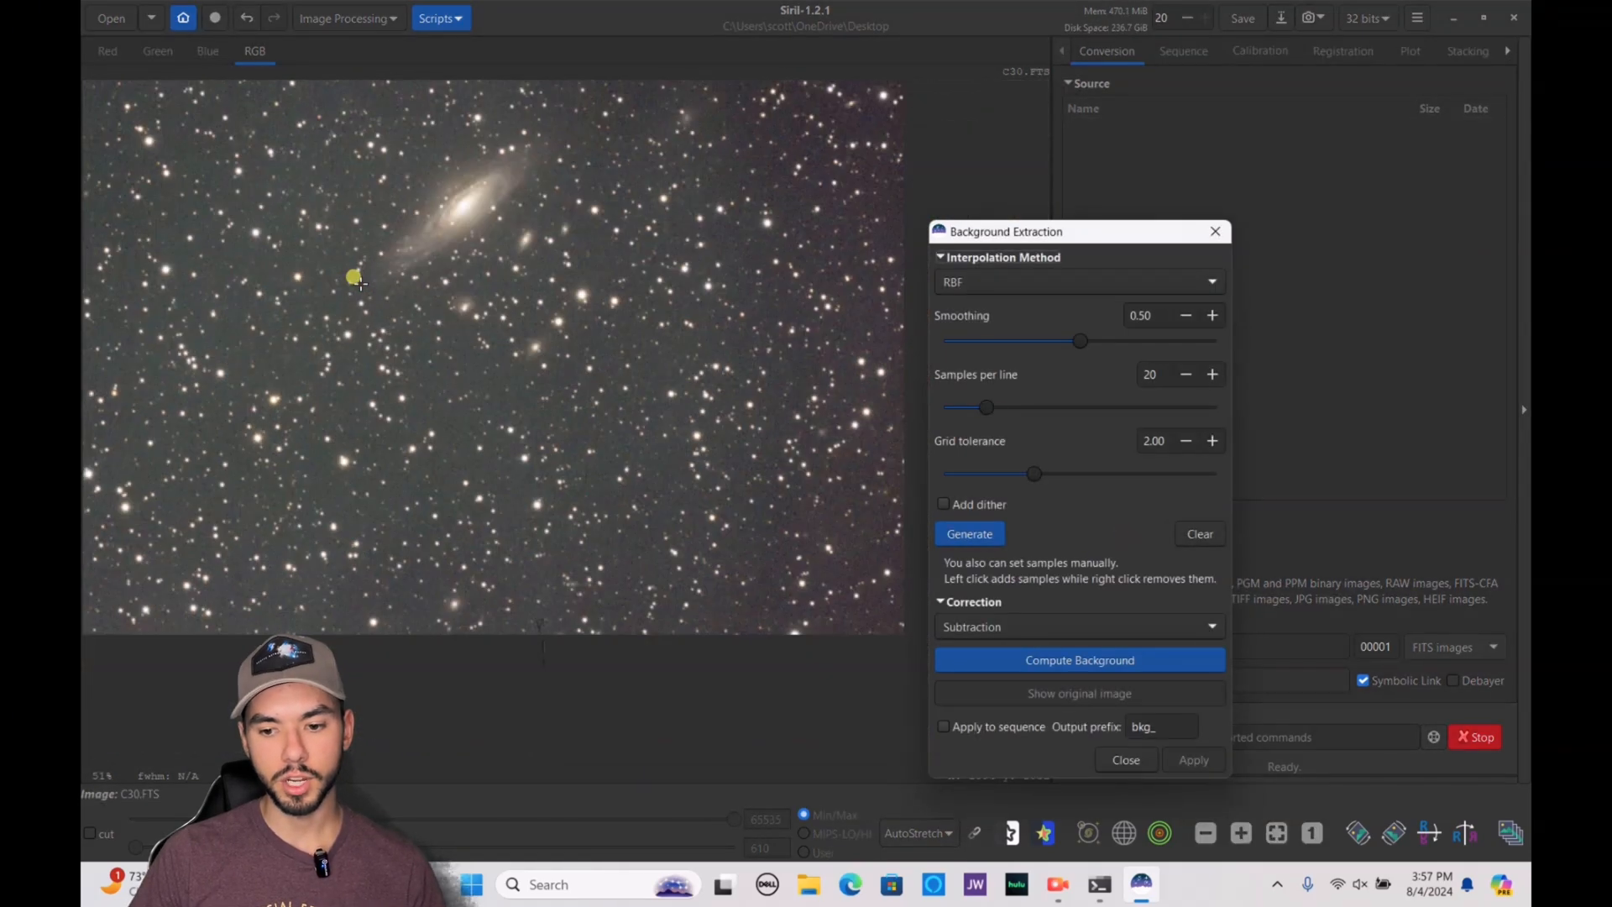
pyautogui.click(971, 535)
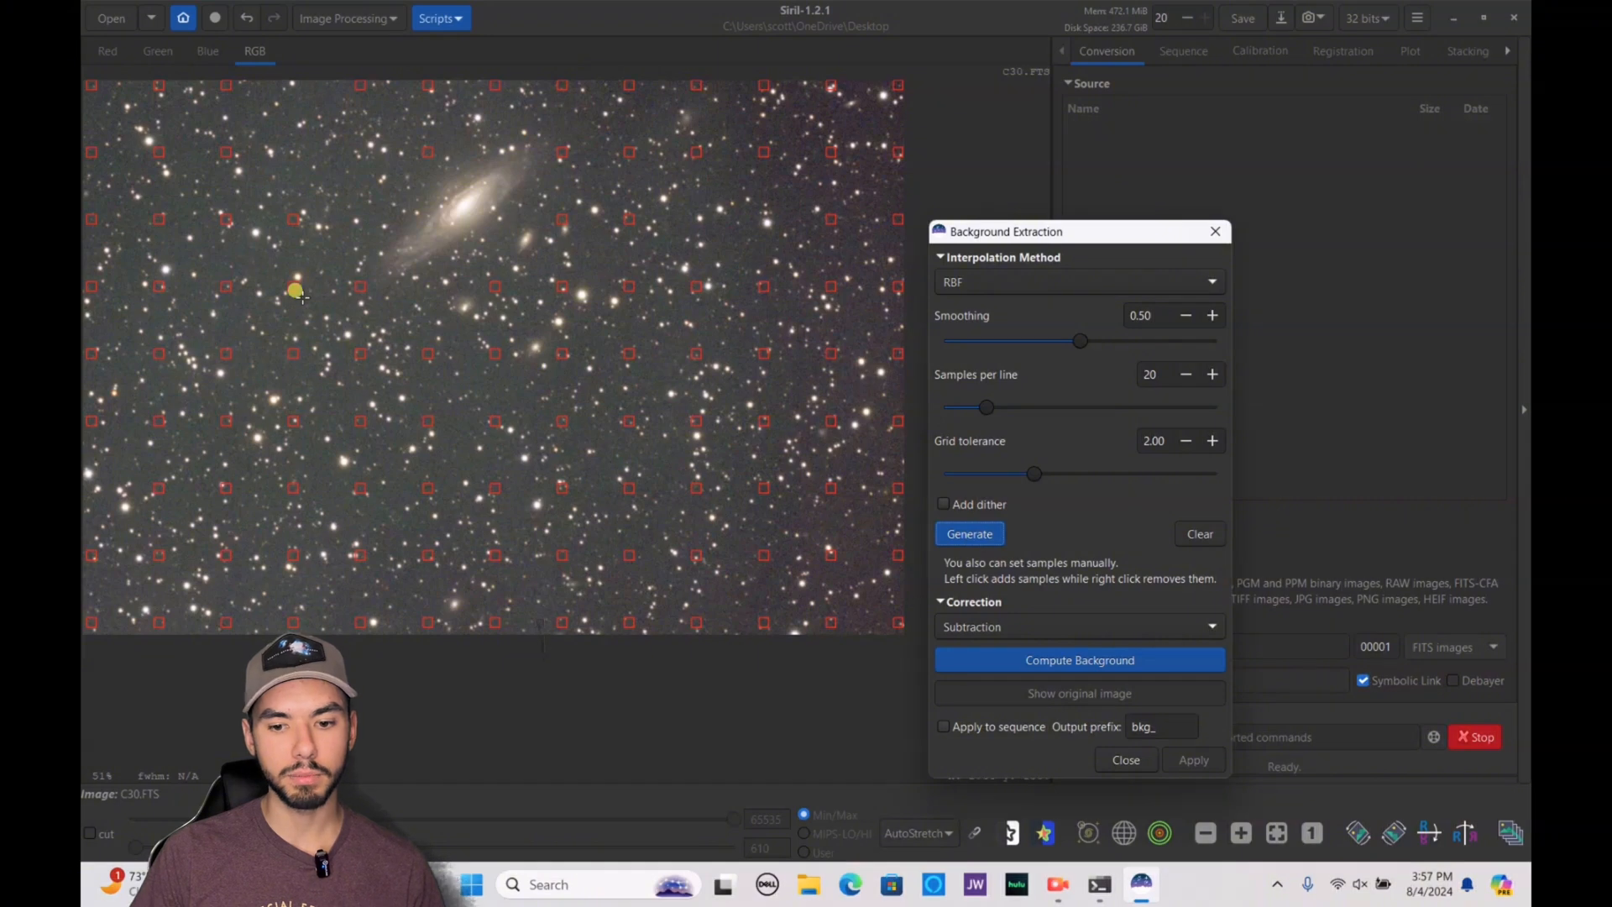
# Inspect the sample grid up close and remove the sample that sits on a bright star
pyautogui.scroll(-3, 235, 295)
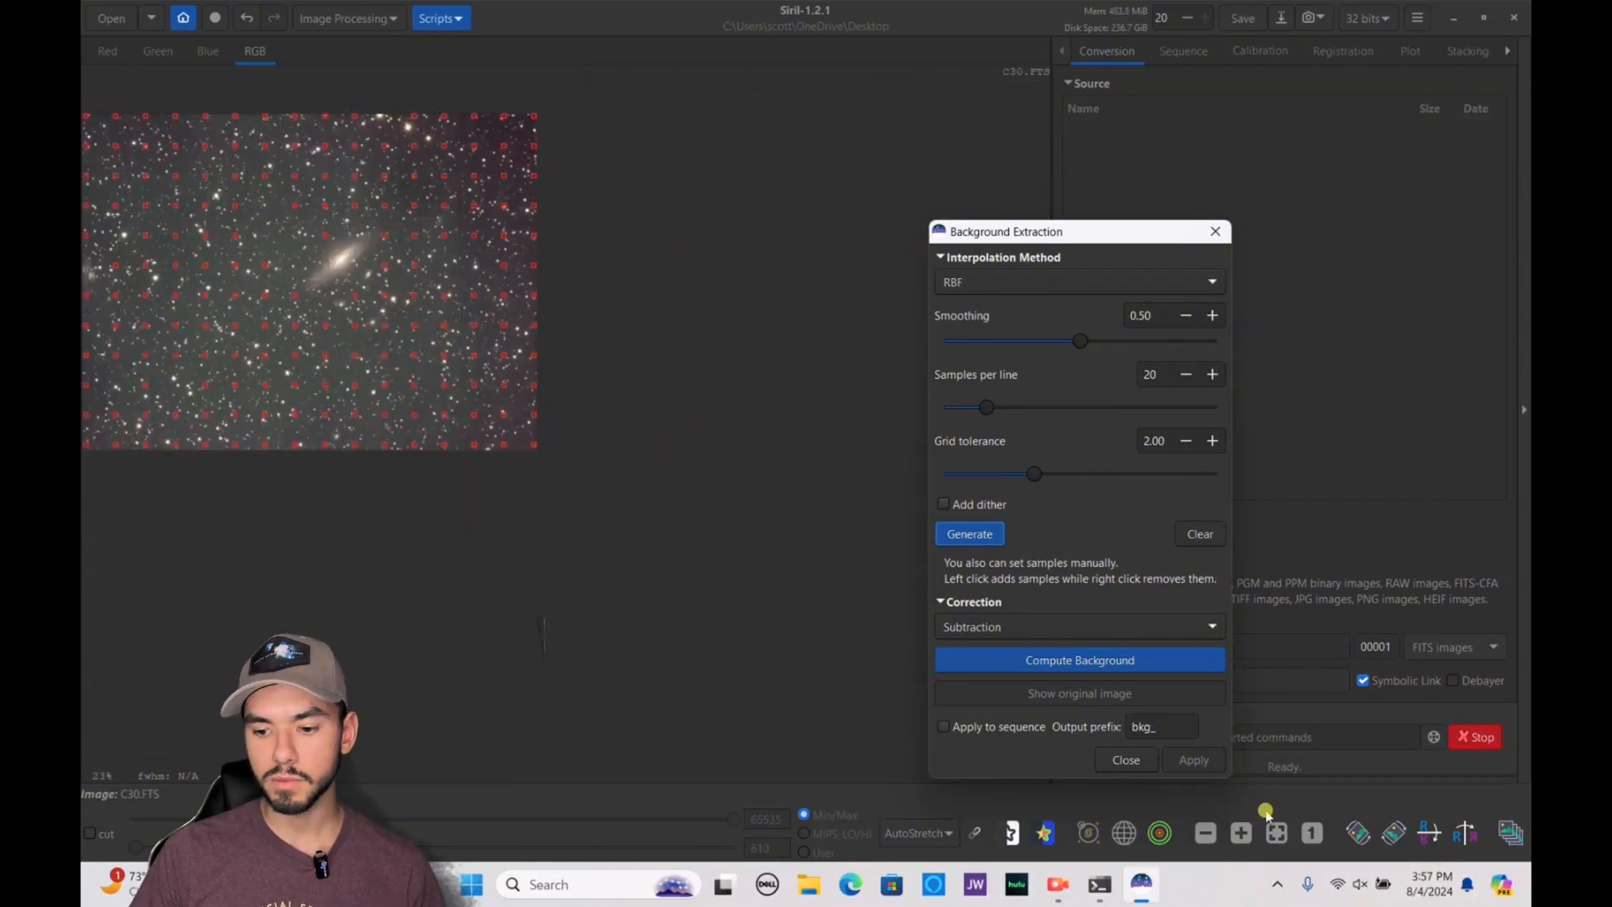
pyautogui.click(1276, 832)
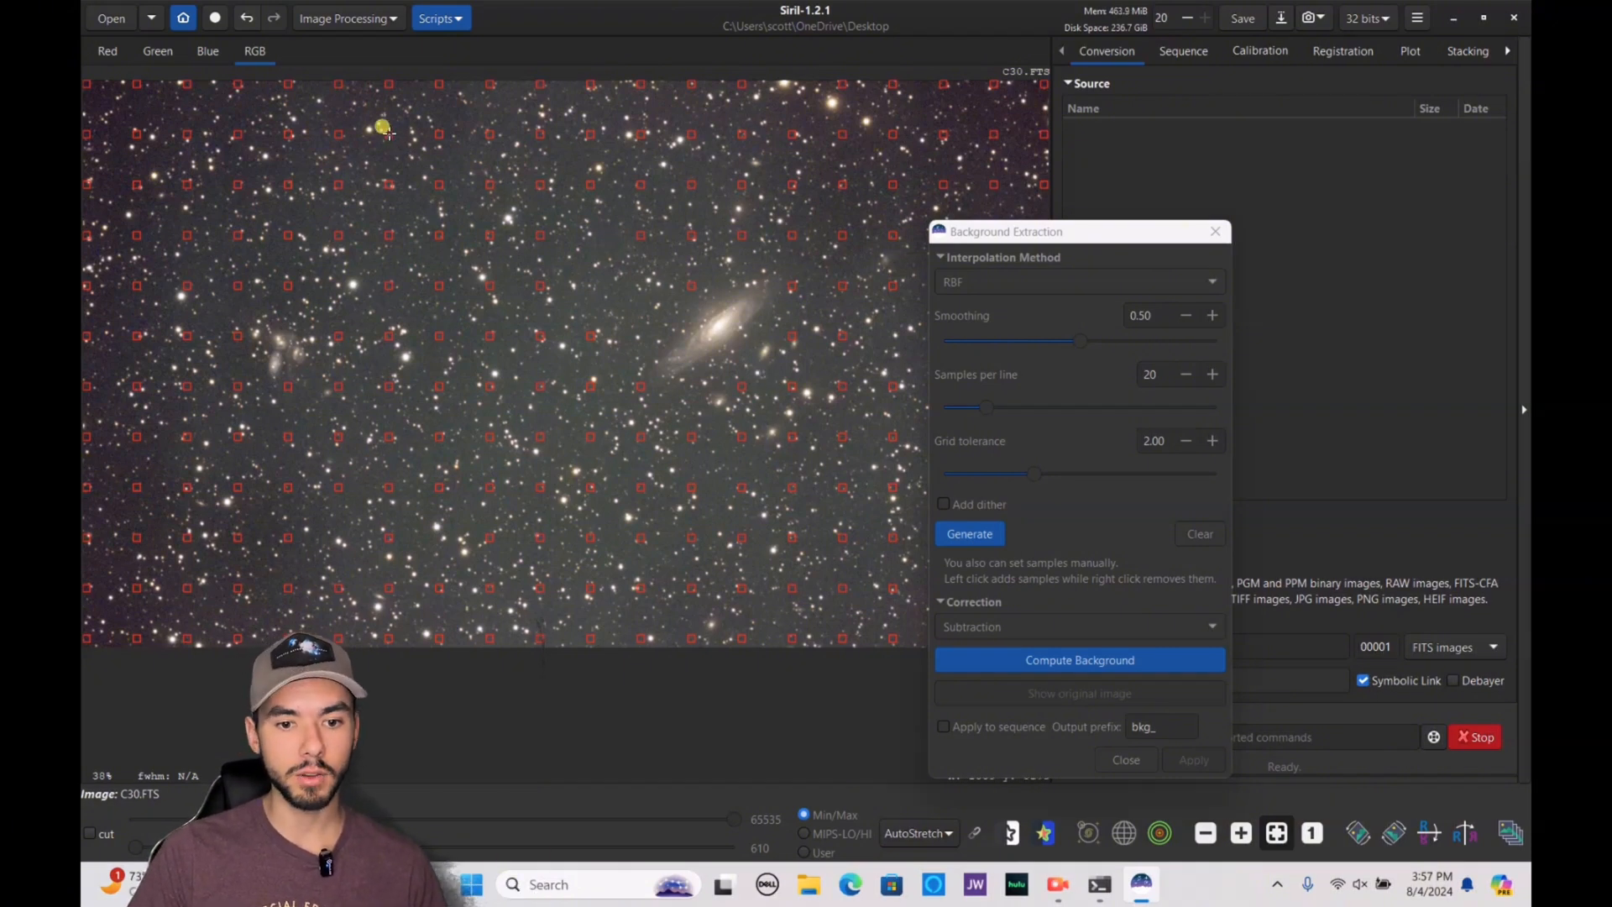
pyautogui.scroll(-3, 385, 128)
pyautogui.scroll(10, 384, 129)
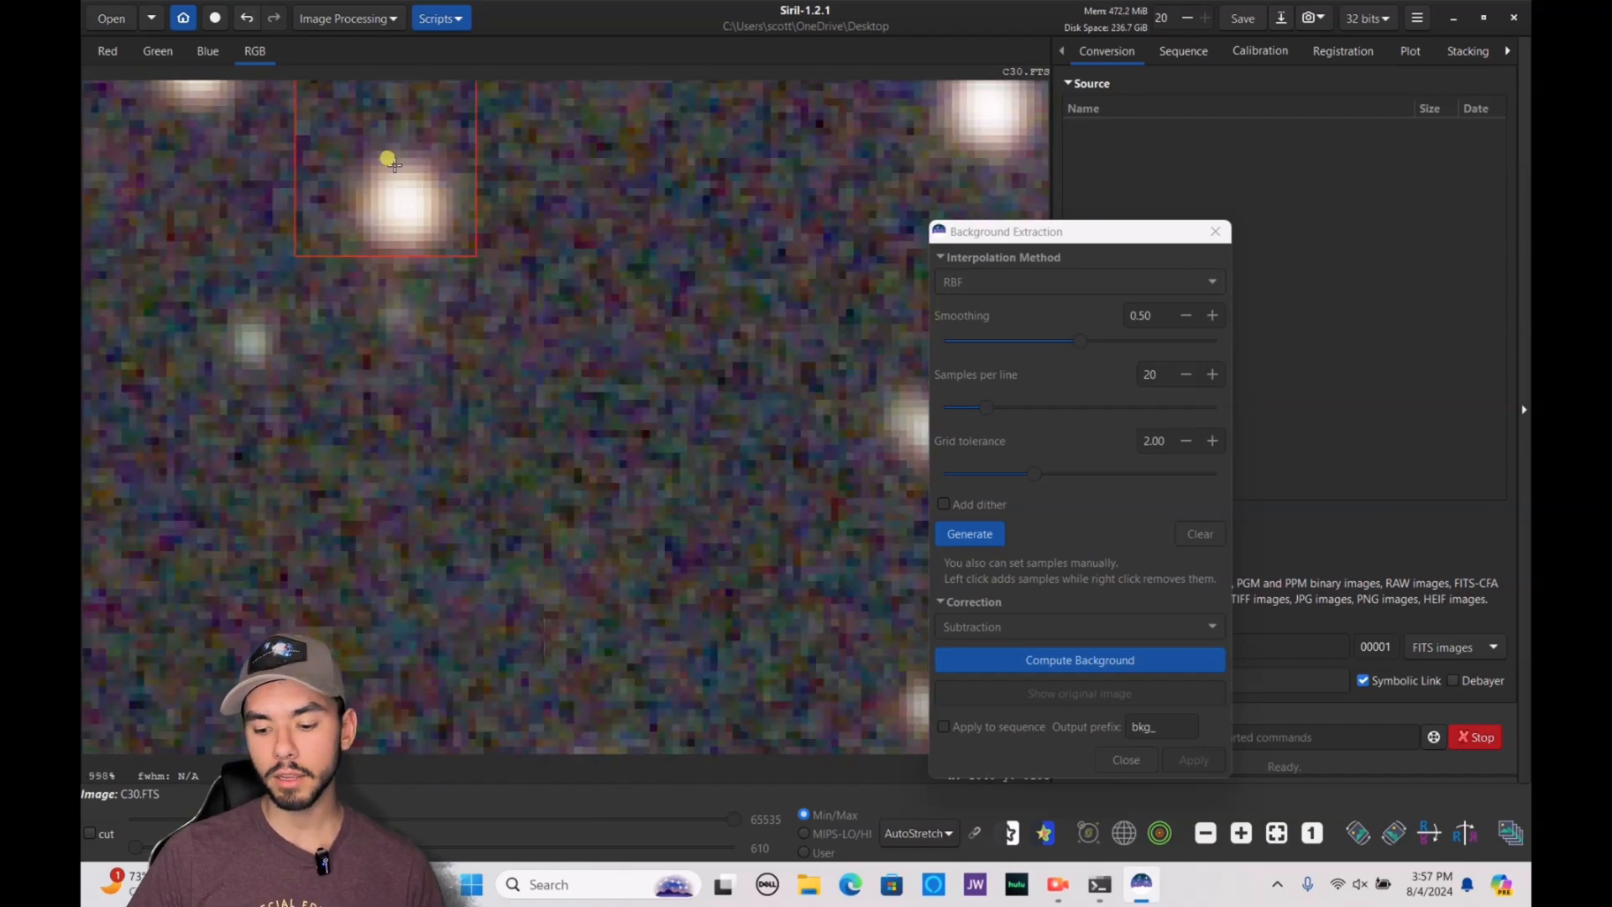
pyautogui.click(382, 157)
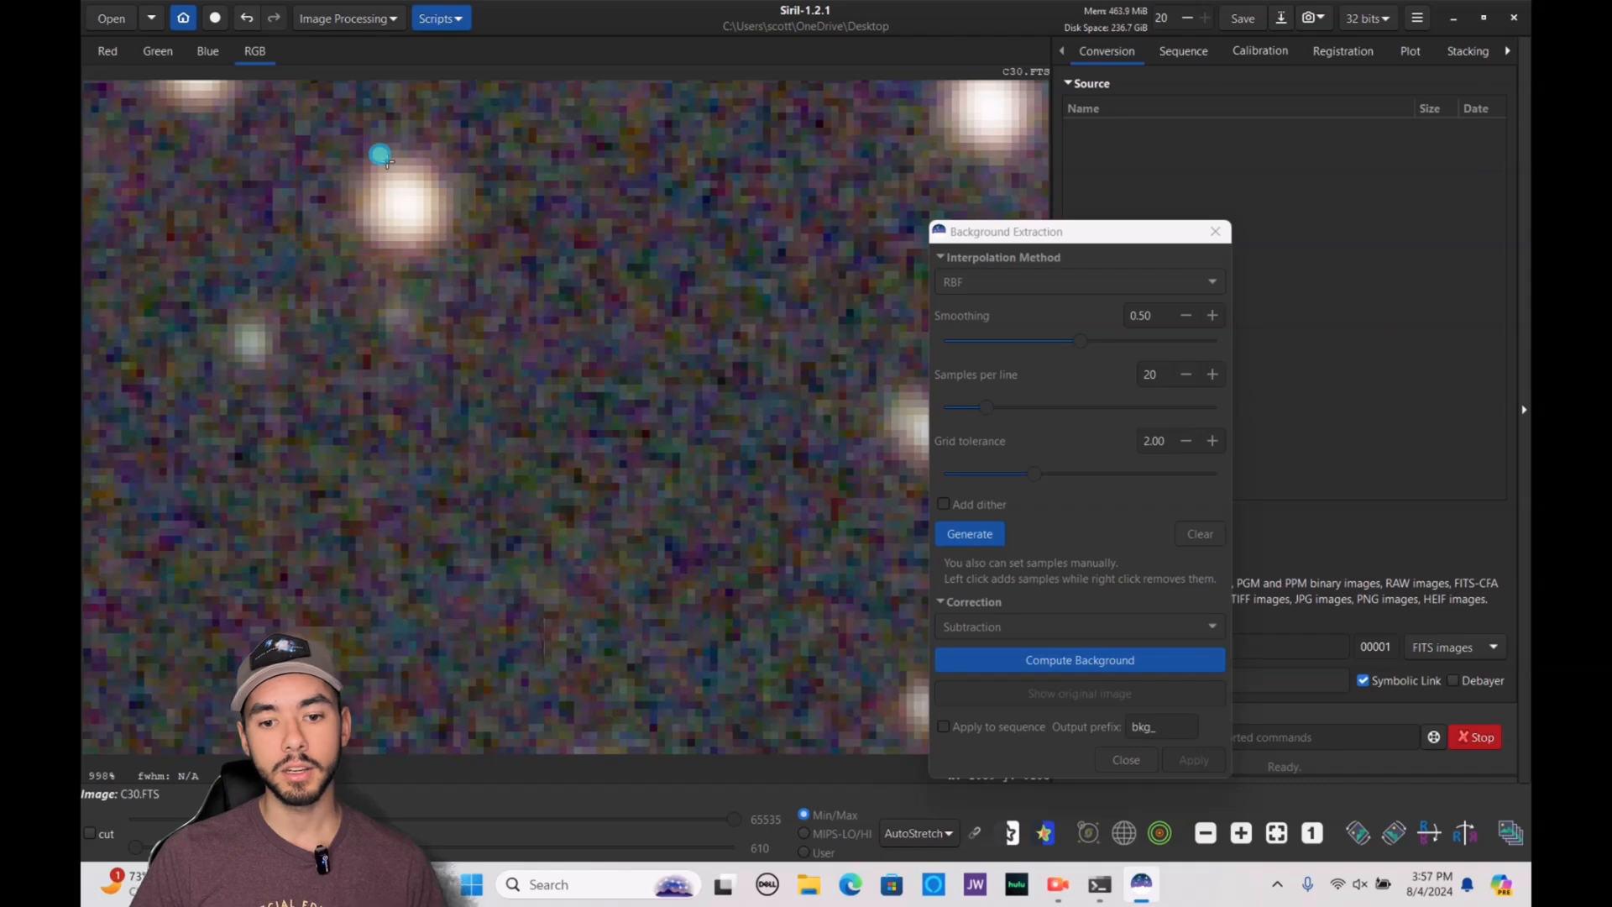
pyautogui.scroll(-10, 394, 264)
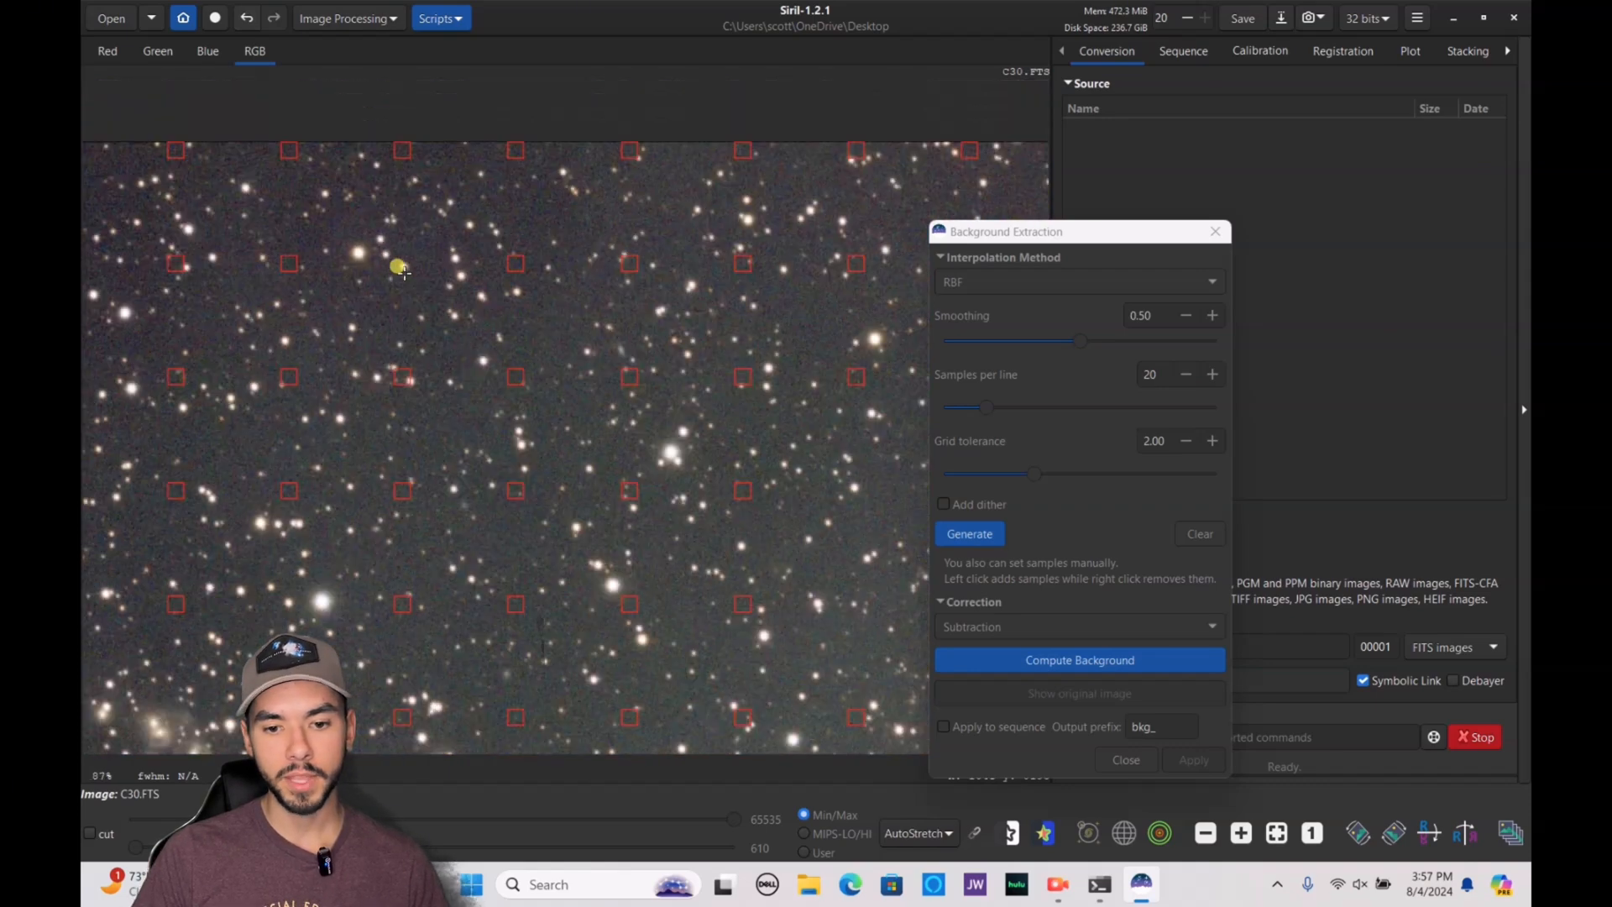
# Check the remaining samples across the image and compute the background with subtraction correction
pyautogui.scroll(1, 660, 495)
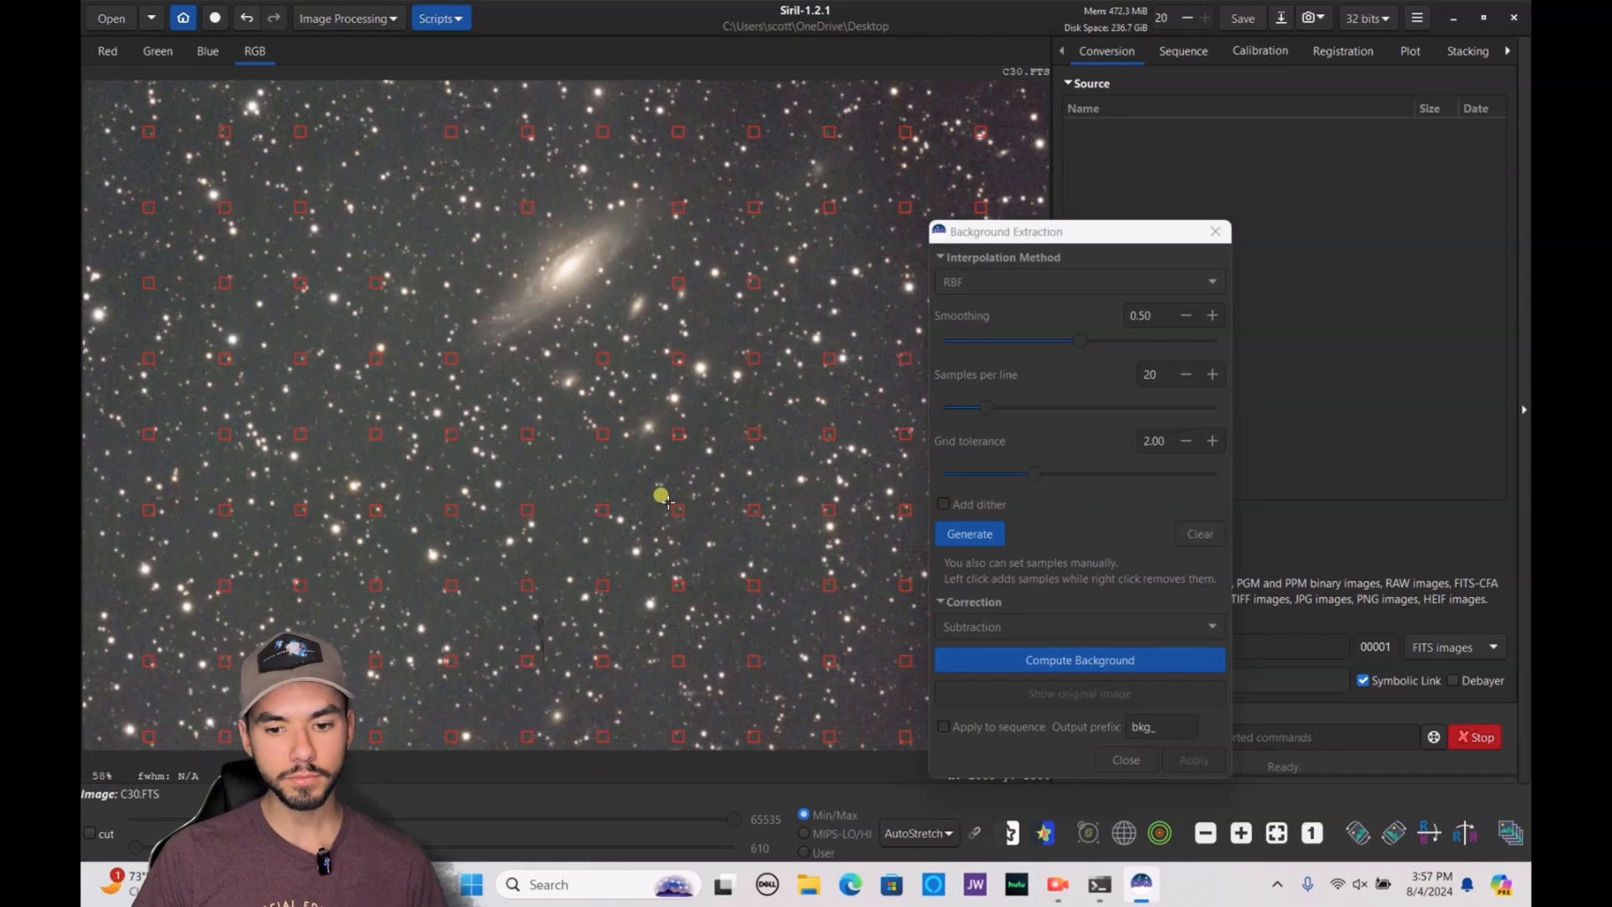
pyautogui.scroll(-2, 662, 497)
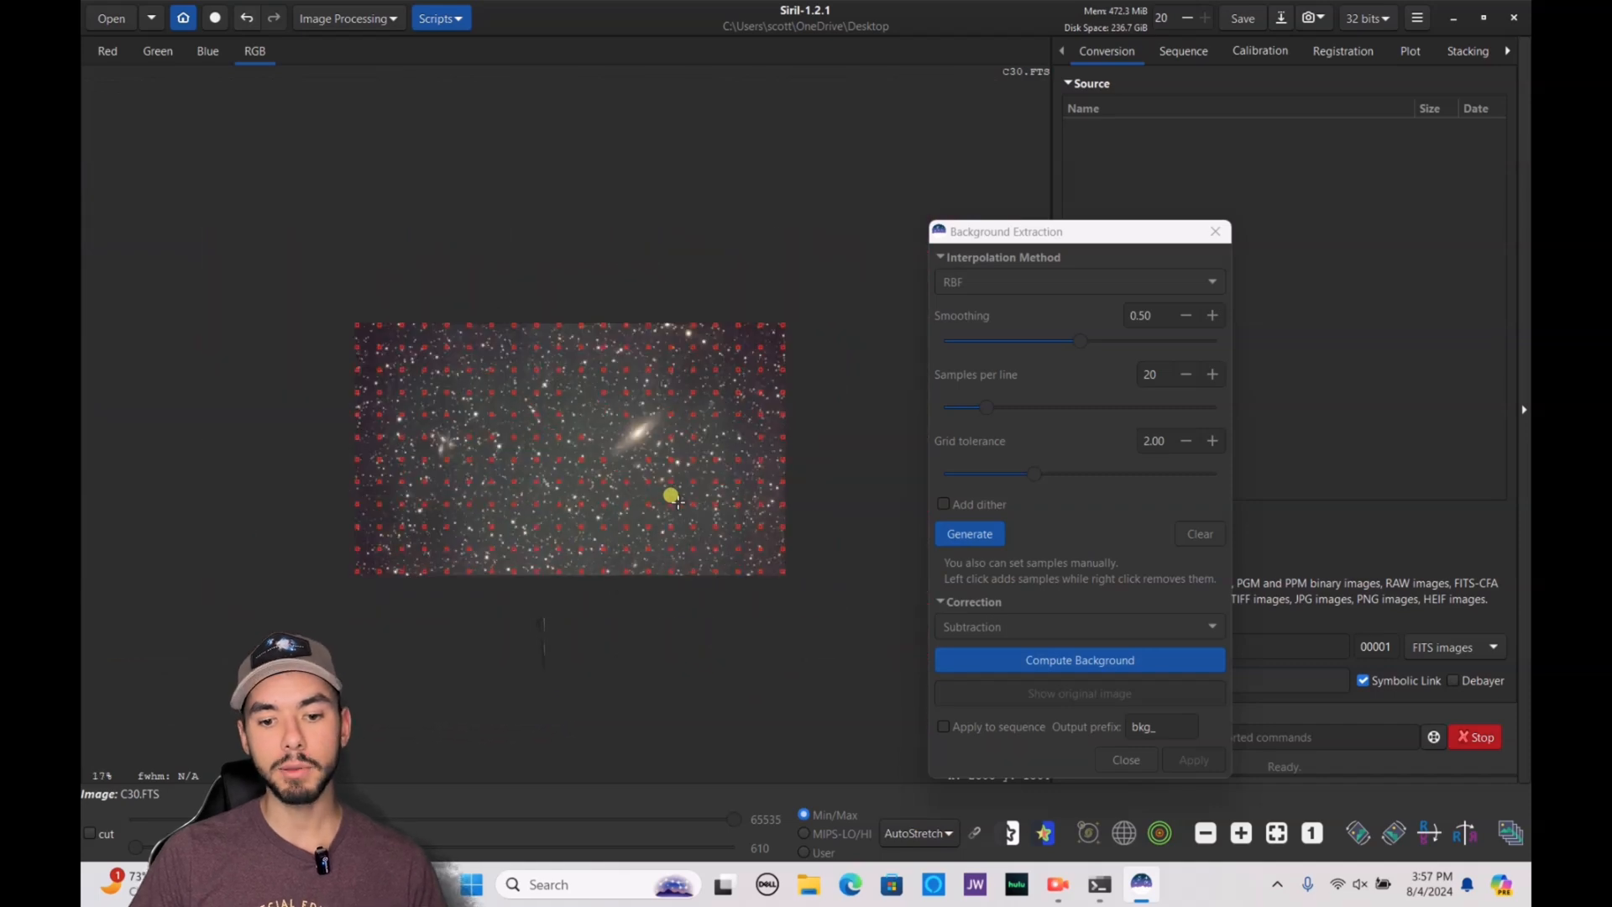
pyautogui.scroll(2, 536, 508)
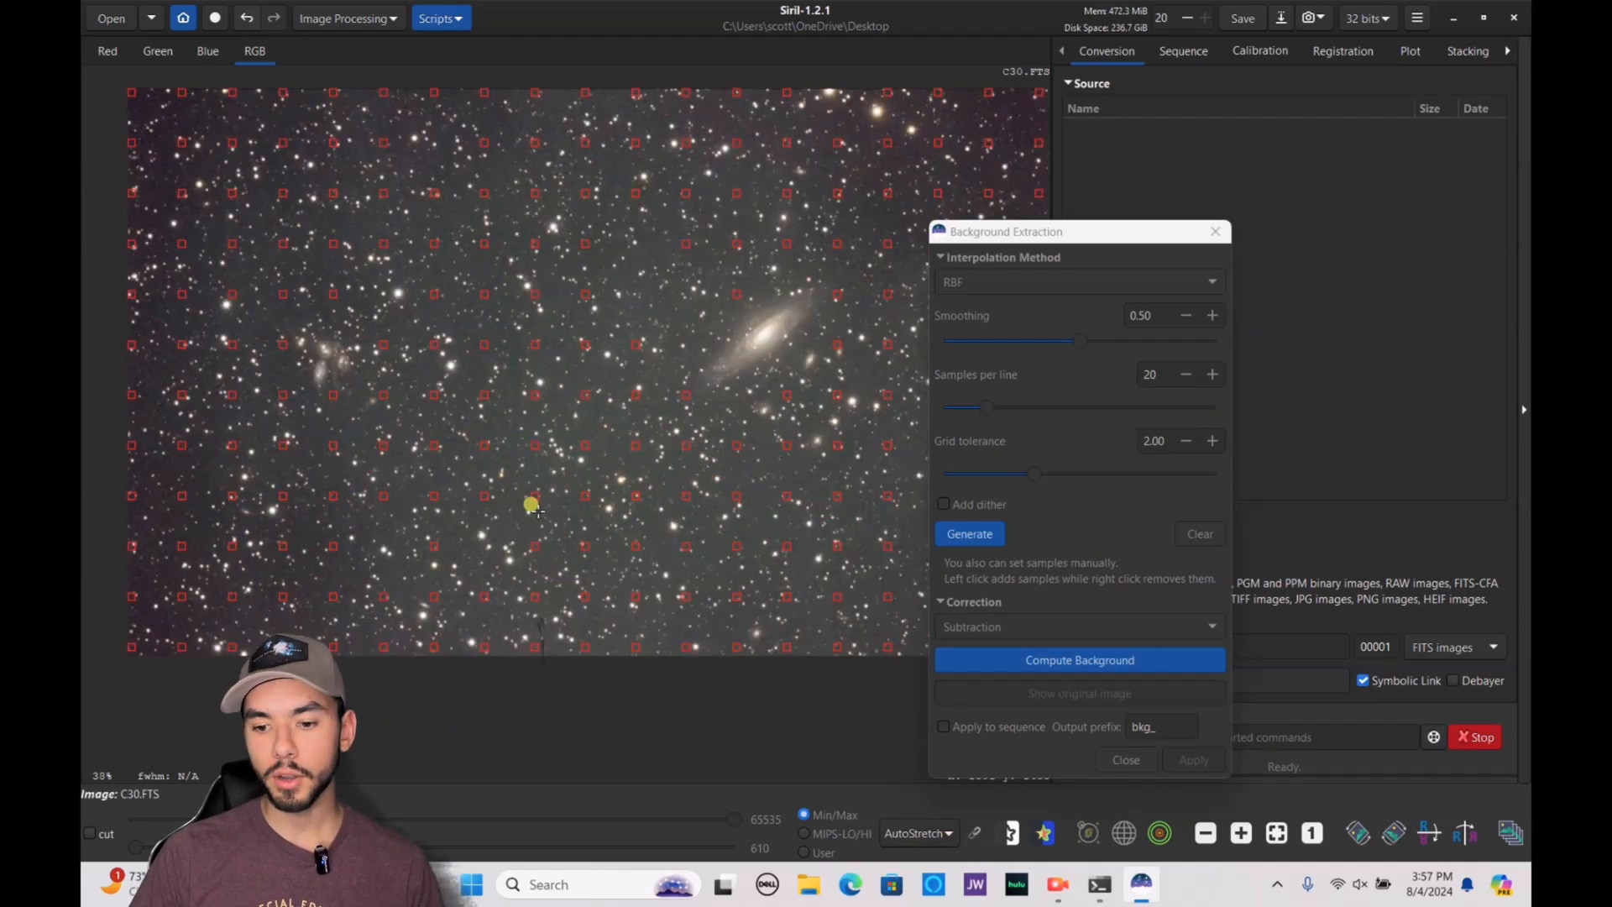
pyautogui.click(1135, 568)
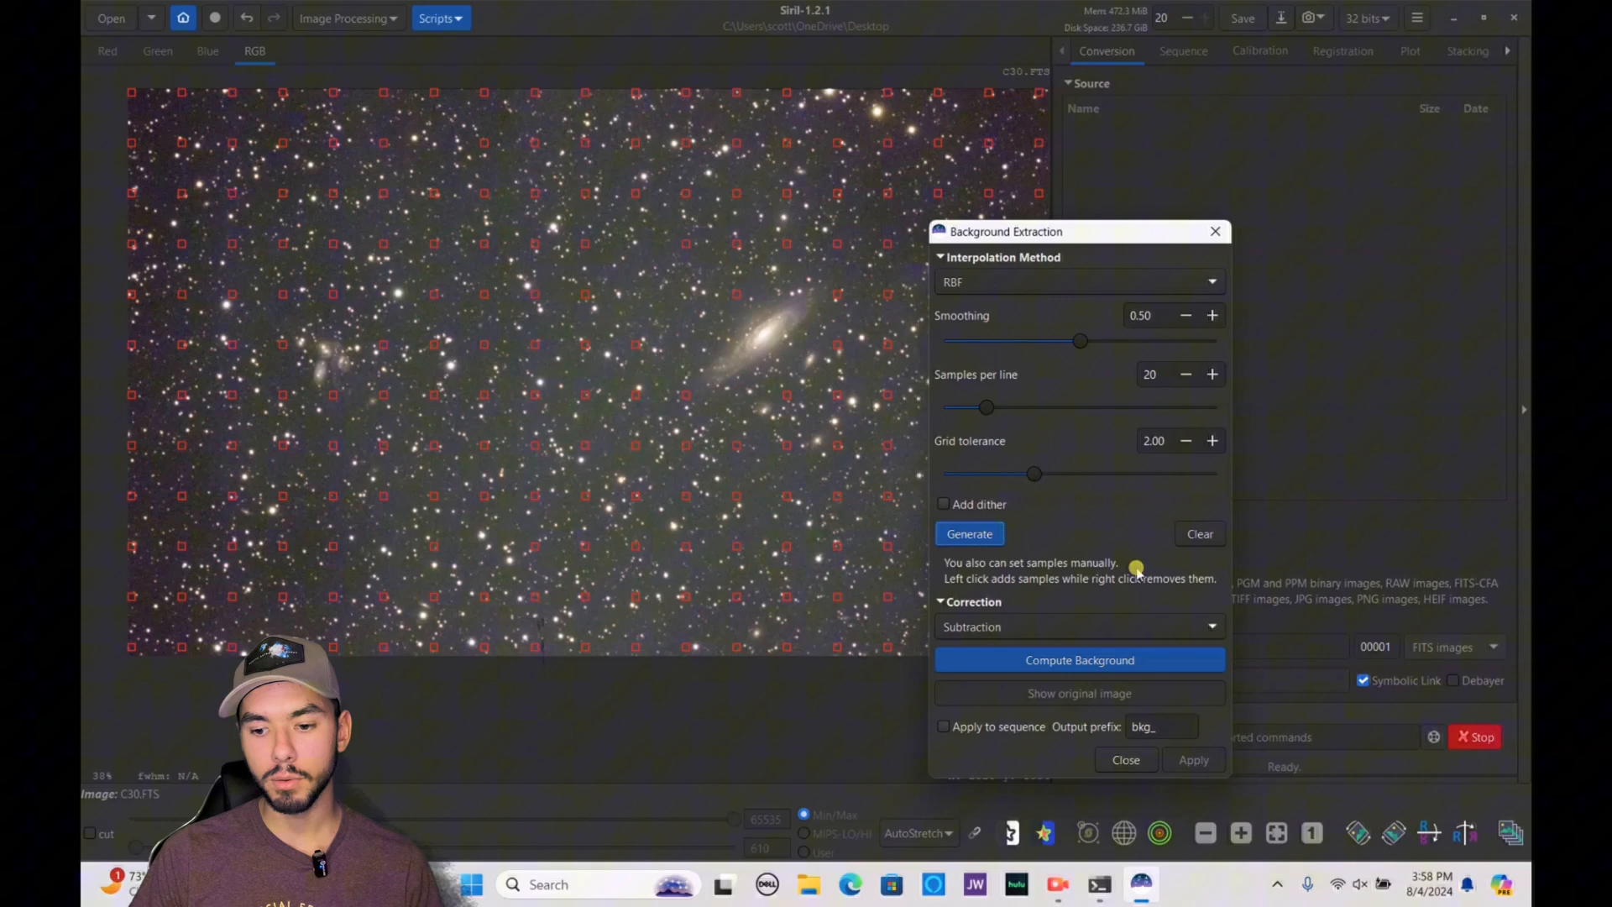
pyautogui.click(1118, 663)
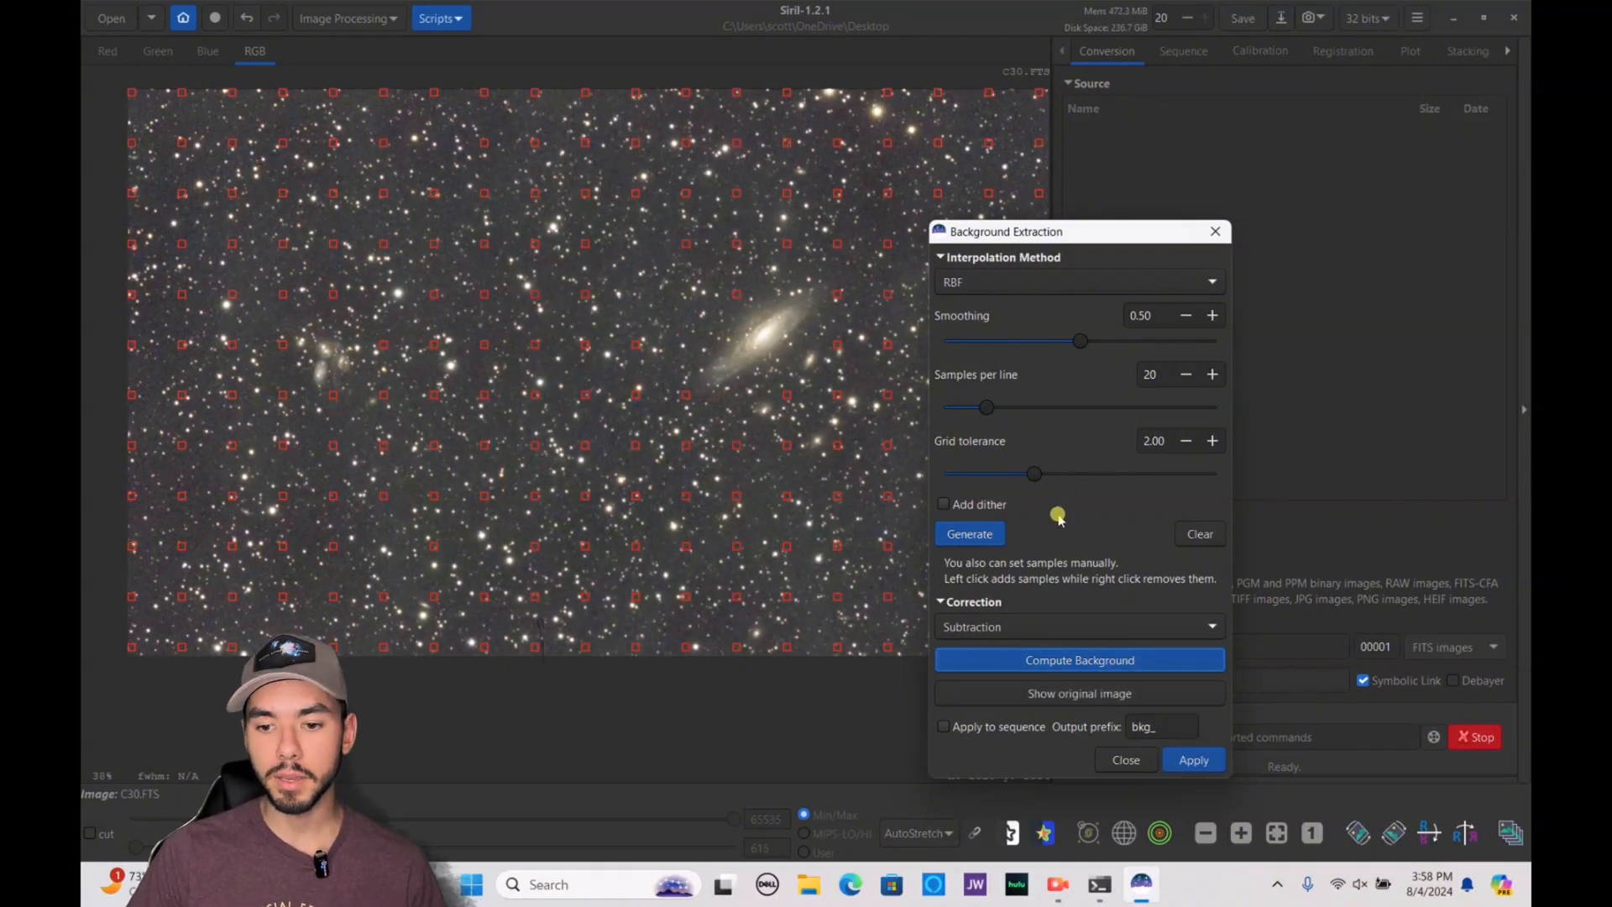
# Try a denser sample grid, and then regenerate the samples with 9 samples per line
pyautogui.moveTo(987, 412); pyautogui.dragTo(1036, 413)
pyautogui.click(973, 535)
pyautogui.moveTo(1032, 408); pyautogui.dragTo(953, 442)
pyautogui.click(965, 534)
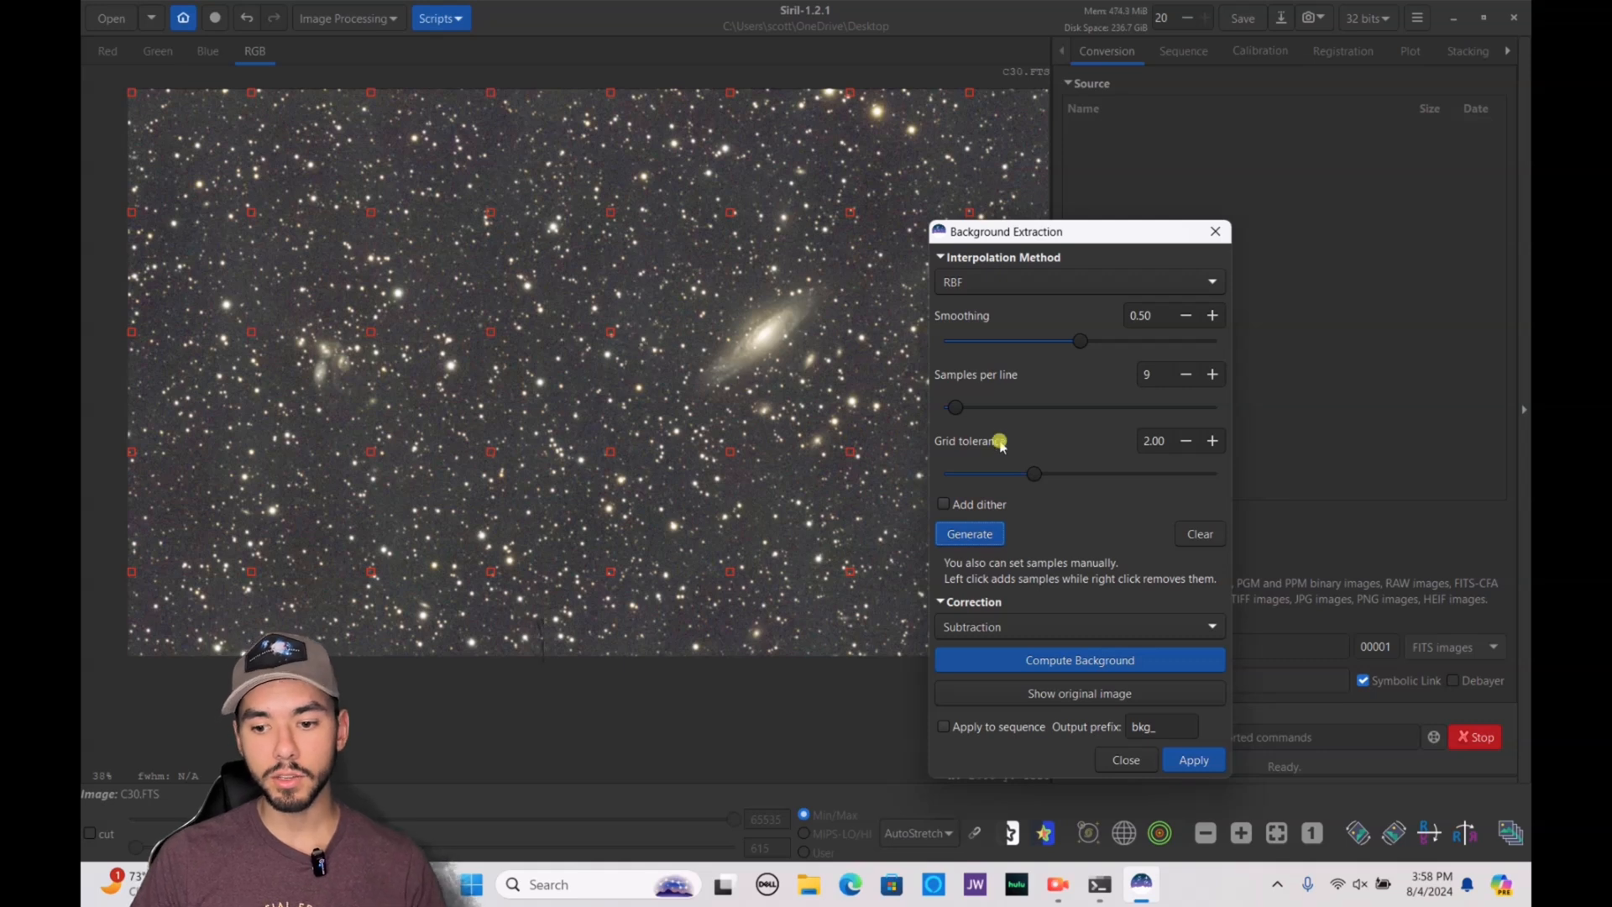
# Set the grid tolerance to 3.16, regenerate the samples and apply the background extraction
pyautogui.moveTo(1033, 472); pyautogui.dragTo(1086, 472)
pyautogui.click(969, 534)
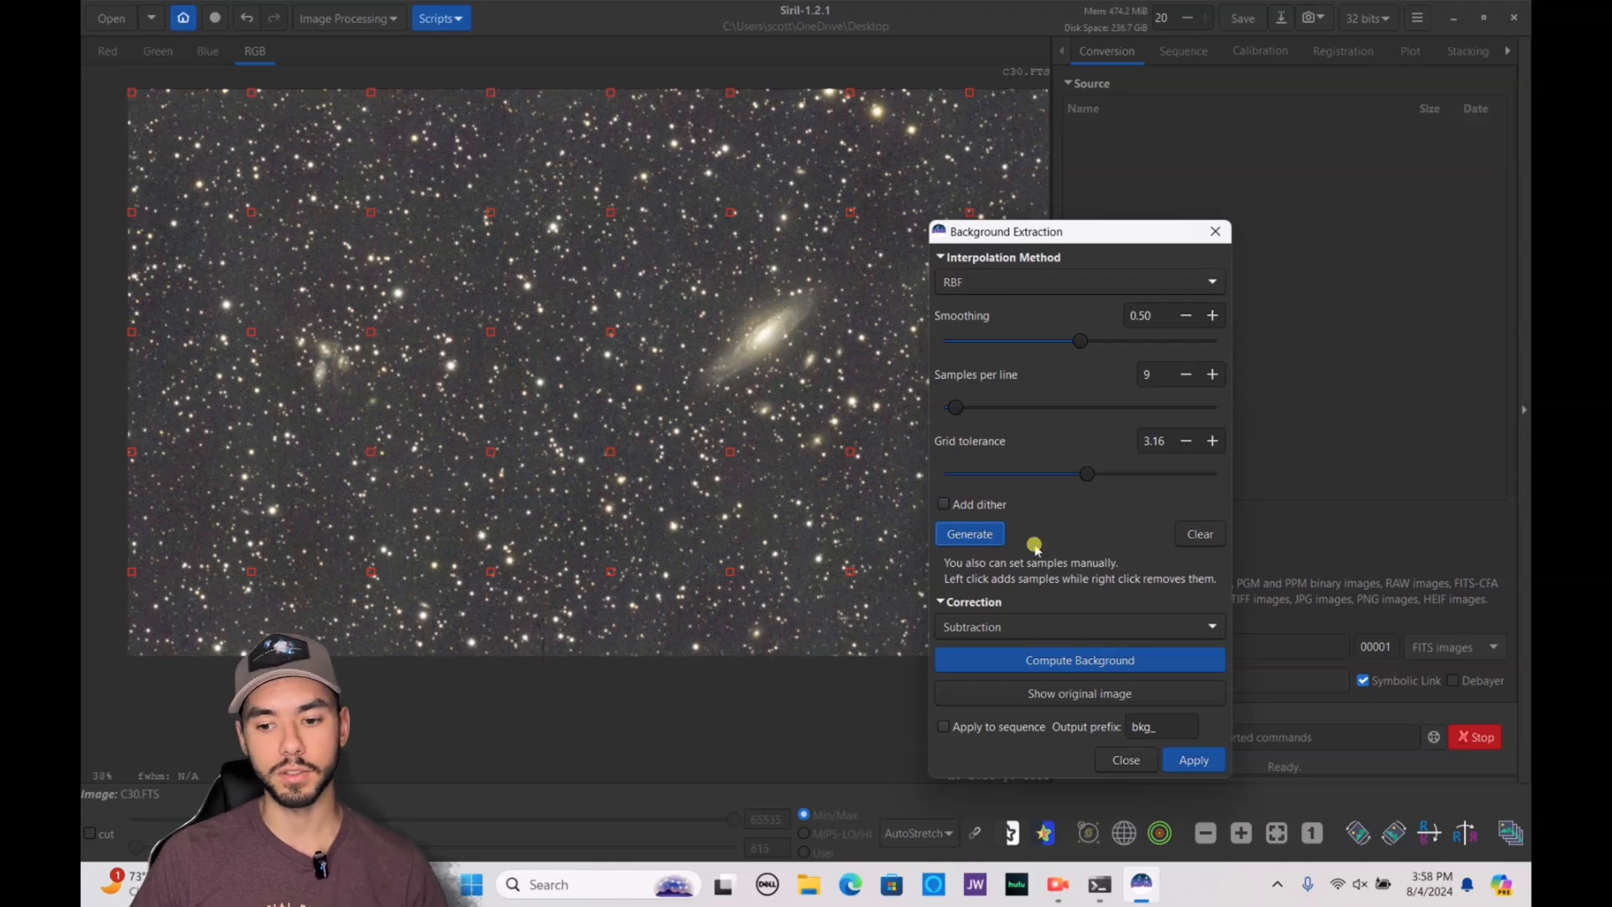
pyautogui.click(1183, 762)
pyautogui.click(634, 324)
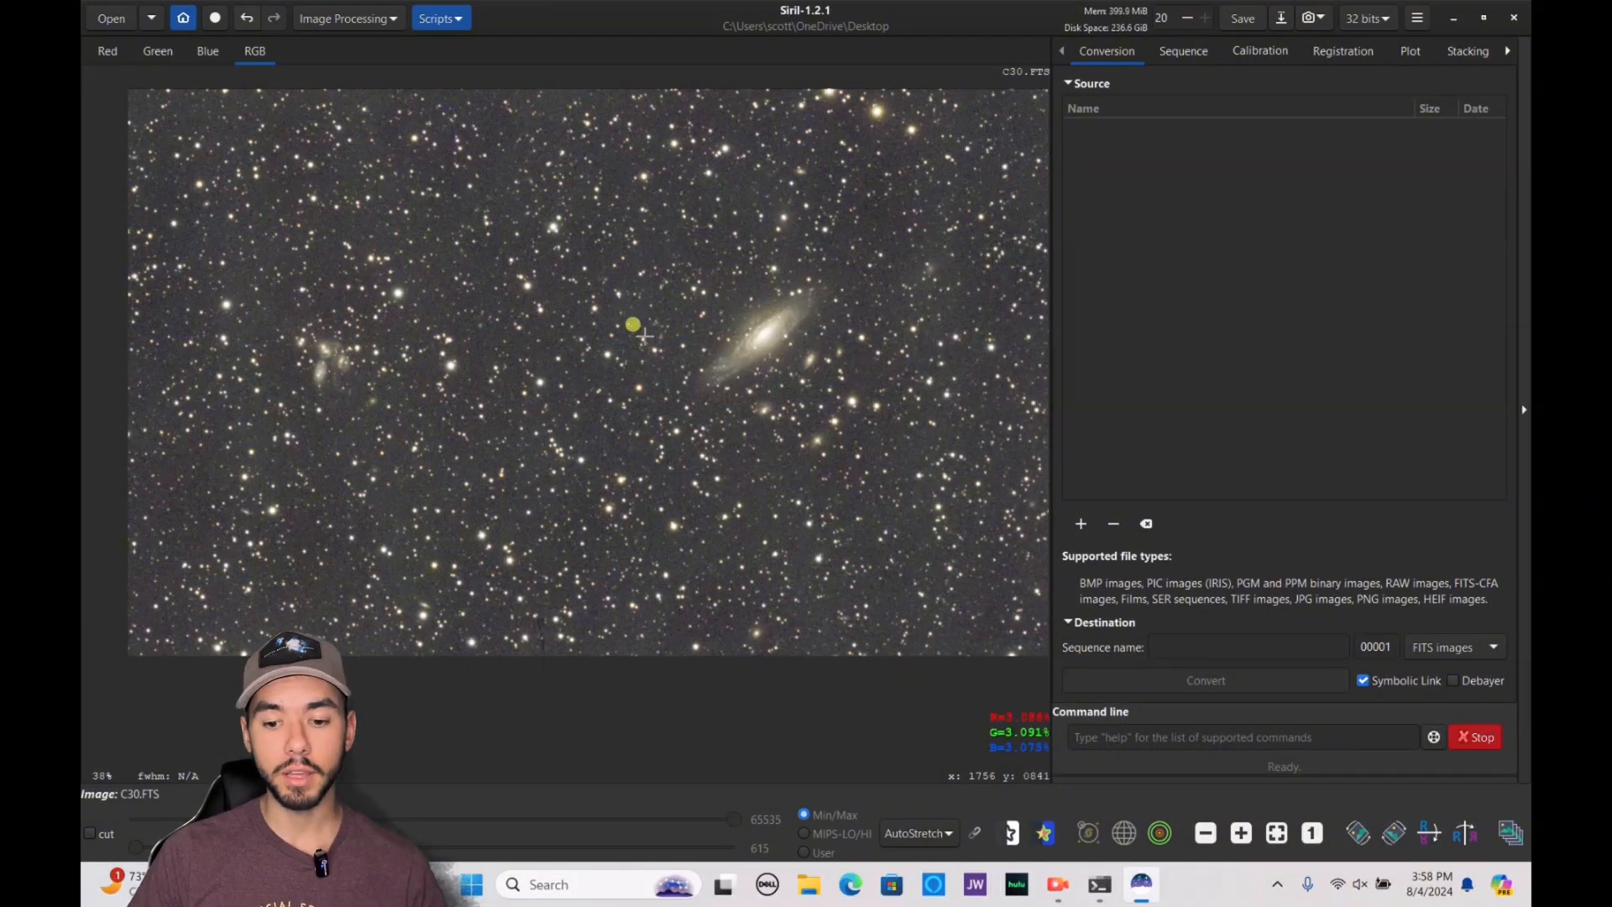
pyautogui.click(379, 18)
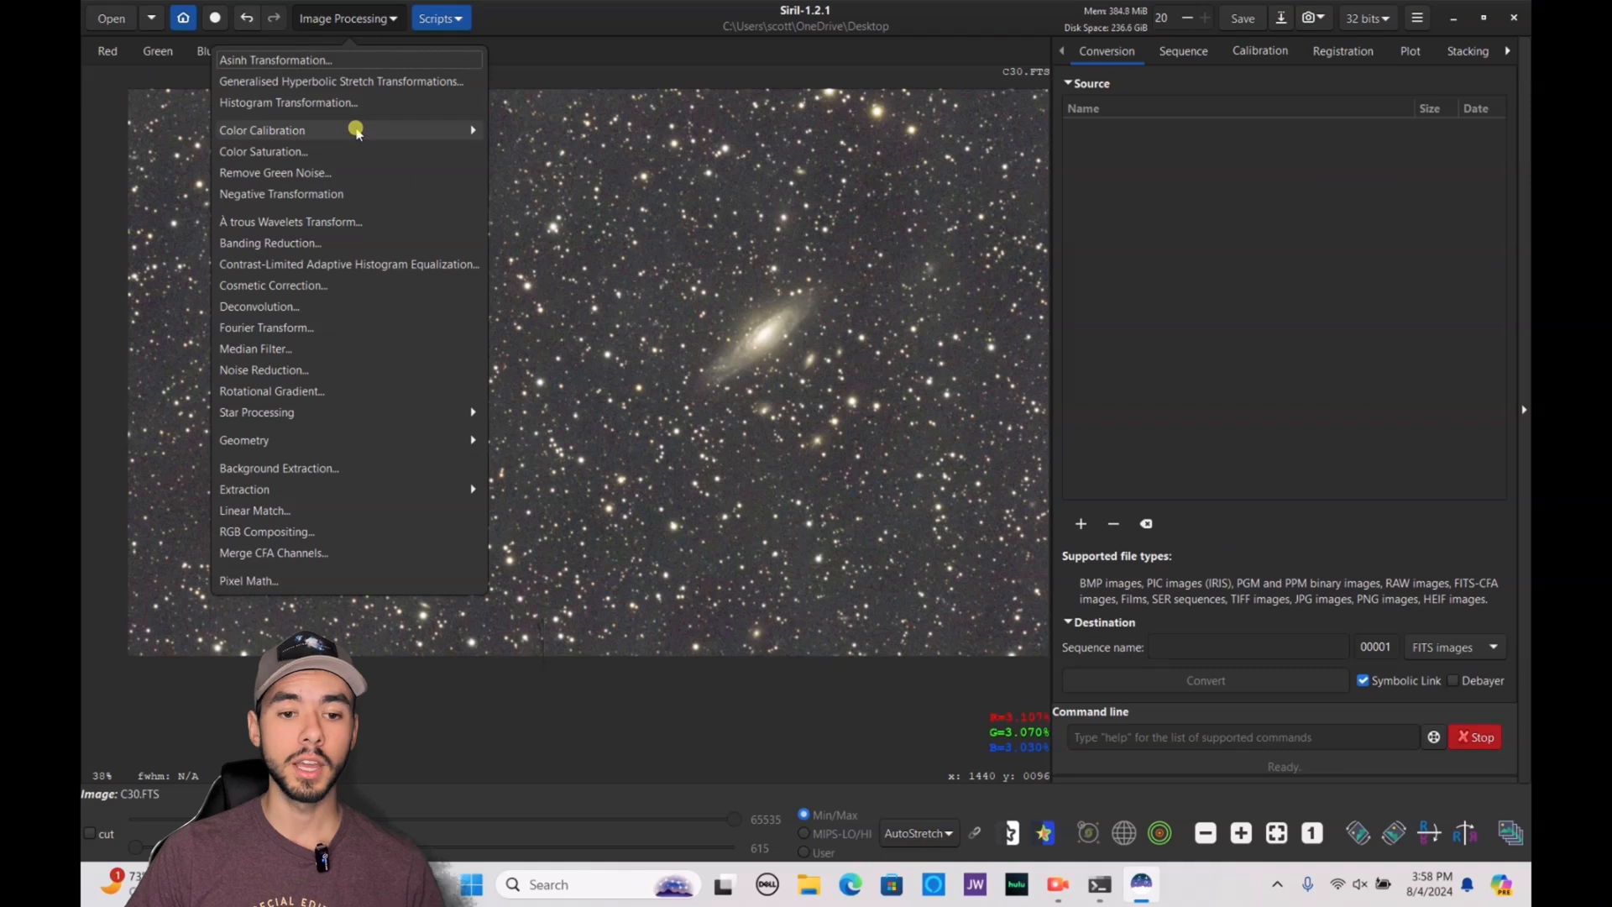
pyautogui.click(356, 128)
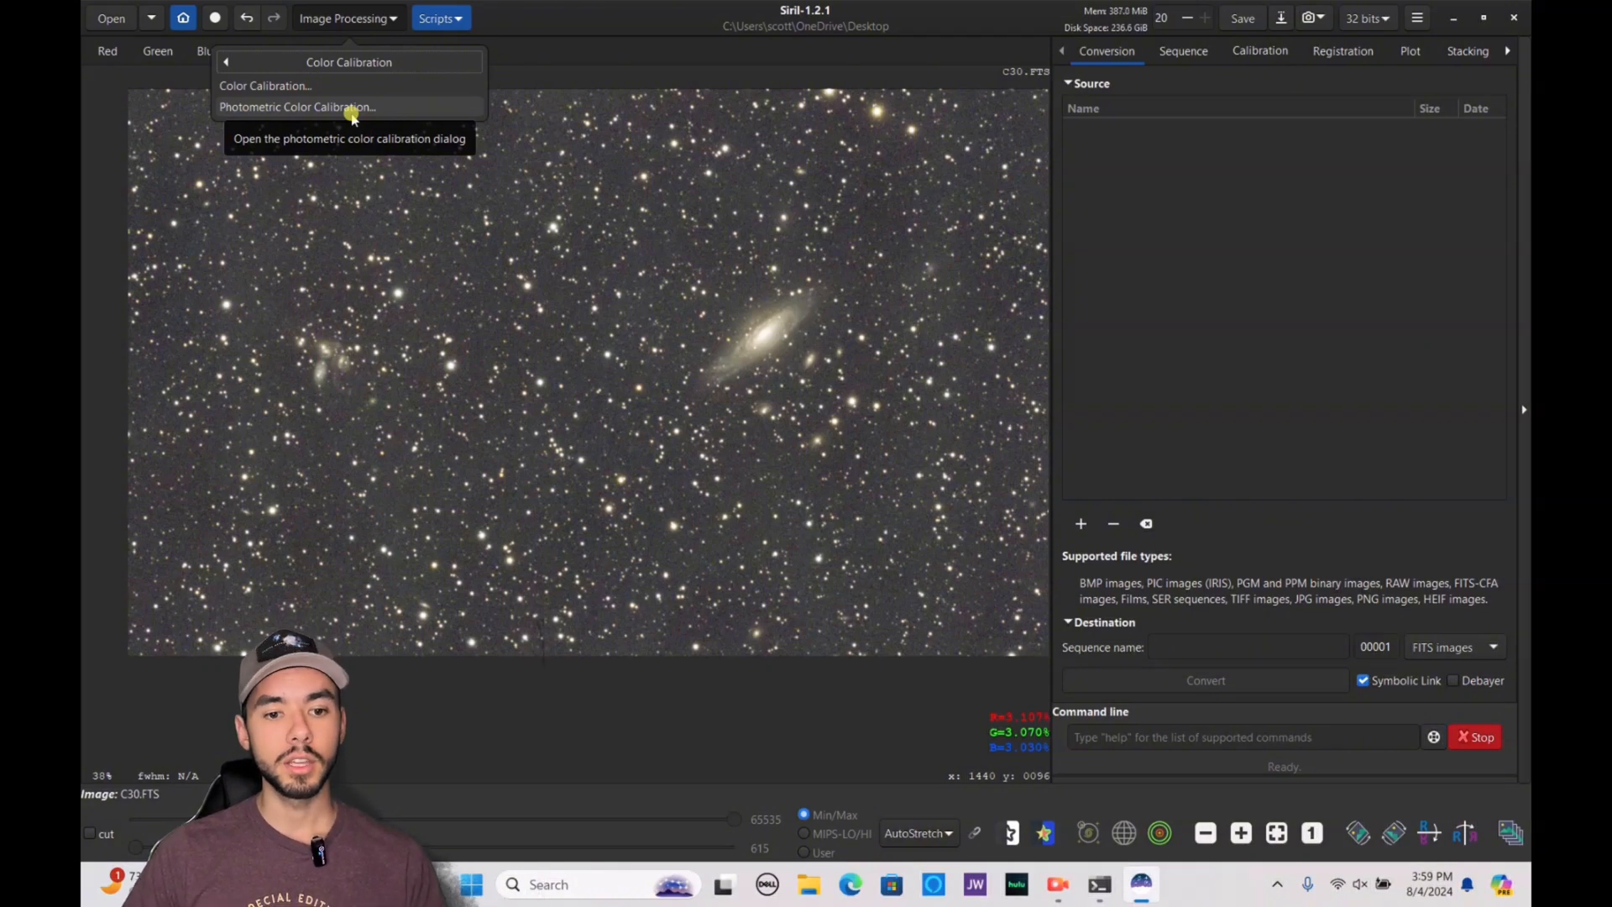
pyautogui.click(346, 18)
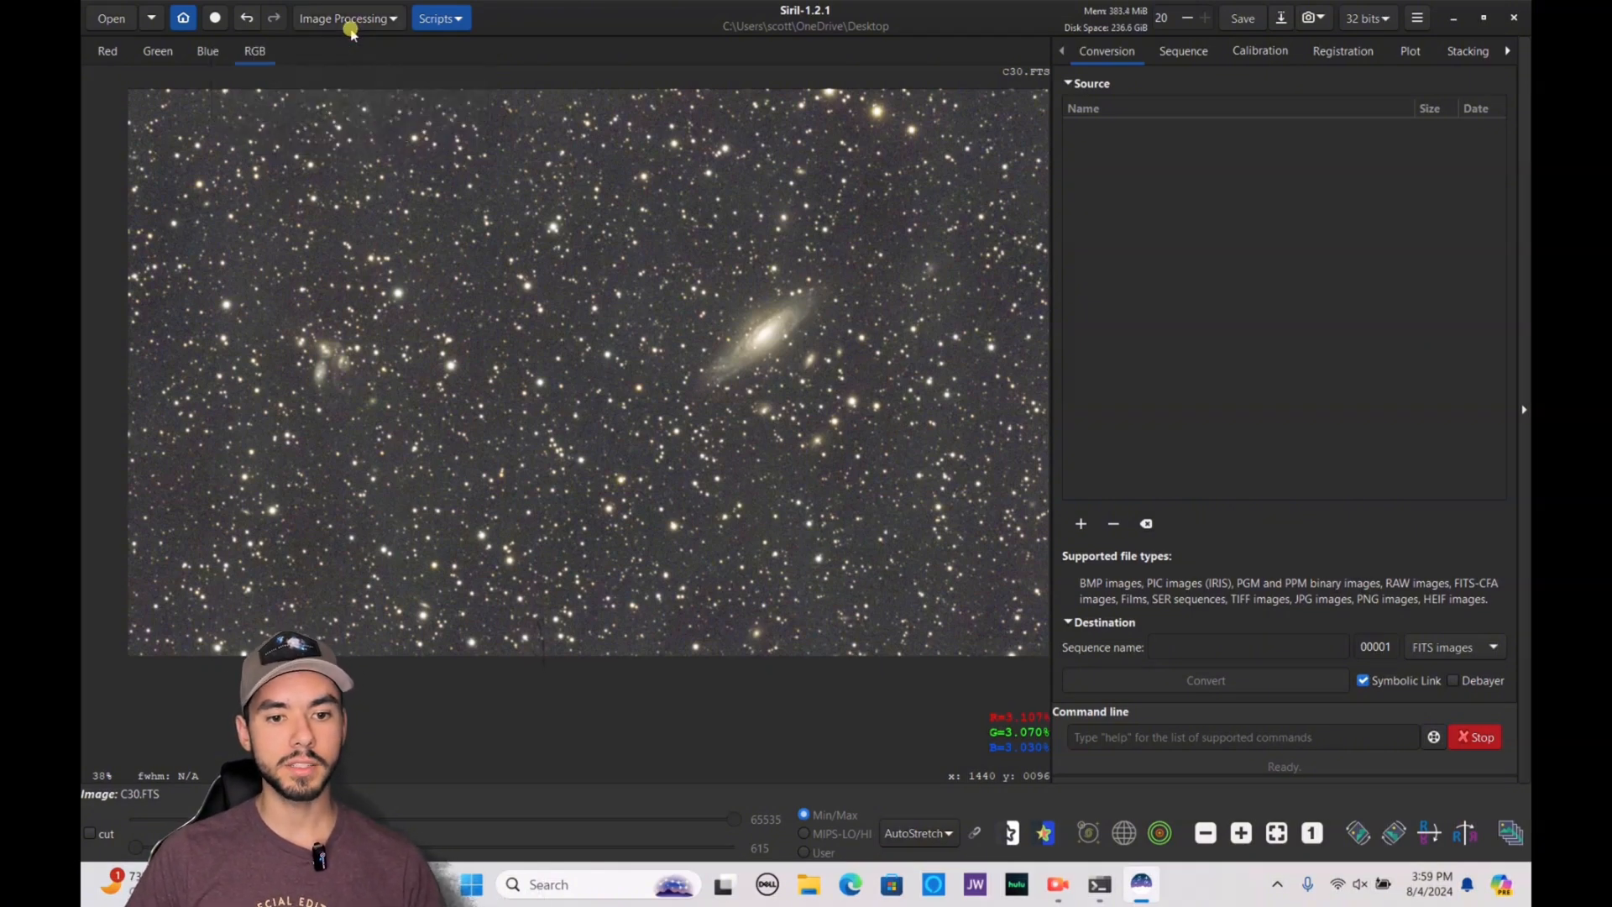
# Start a Photometric Color Calibration, look up NGC 7331 in SIMBAD and select it as the target
pyautogui.click(346, 19)
pyautogui.click(329, 129)
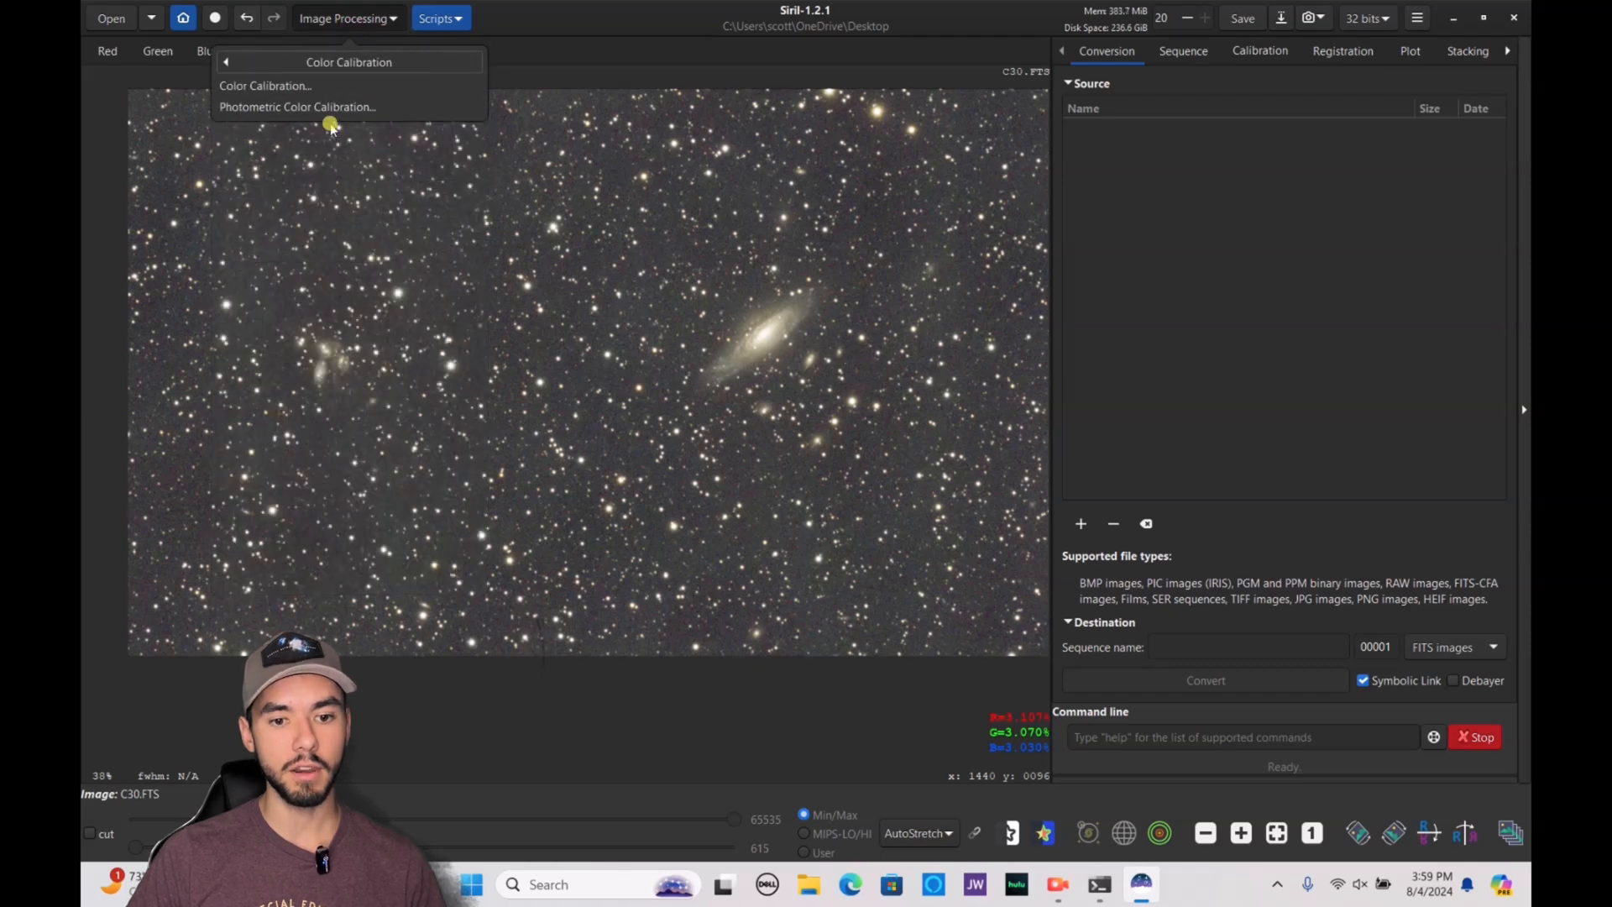
pyautogui.click(334, 109)
pyautogui.click(668, 222)
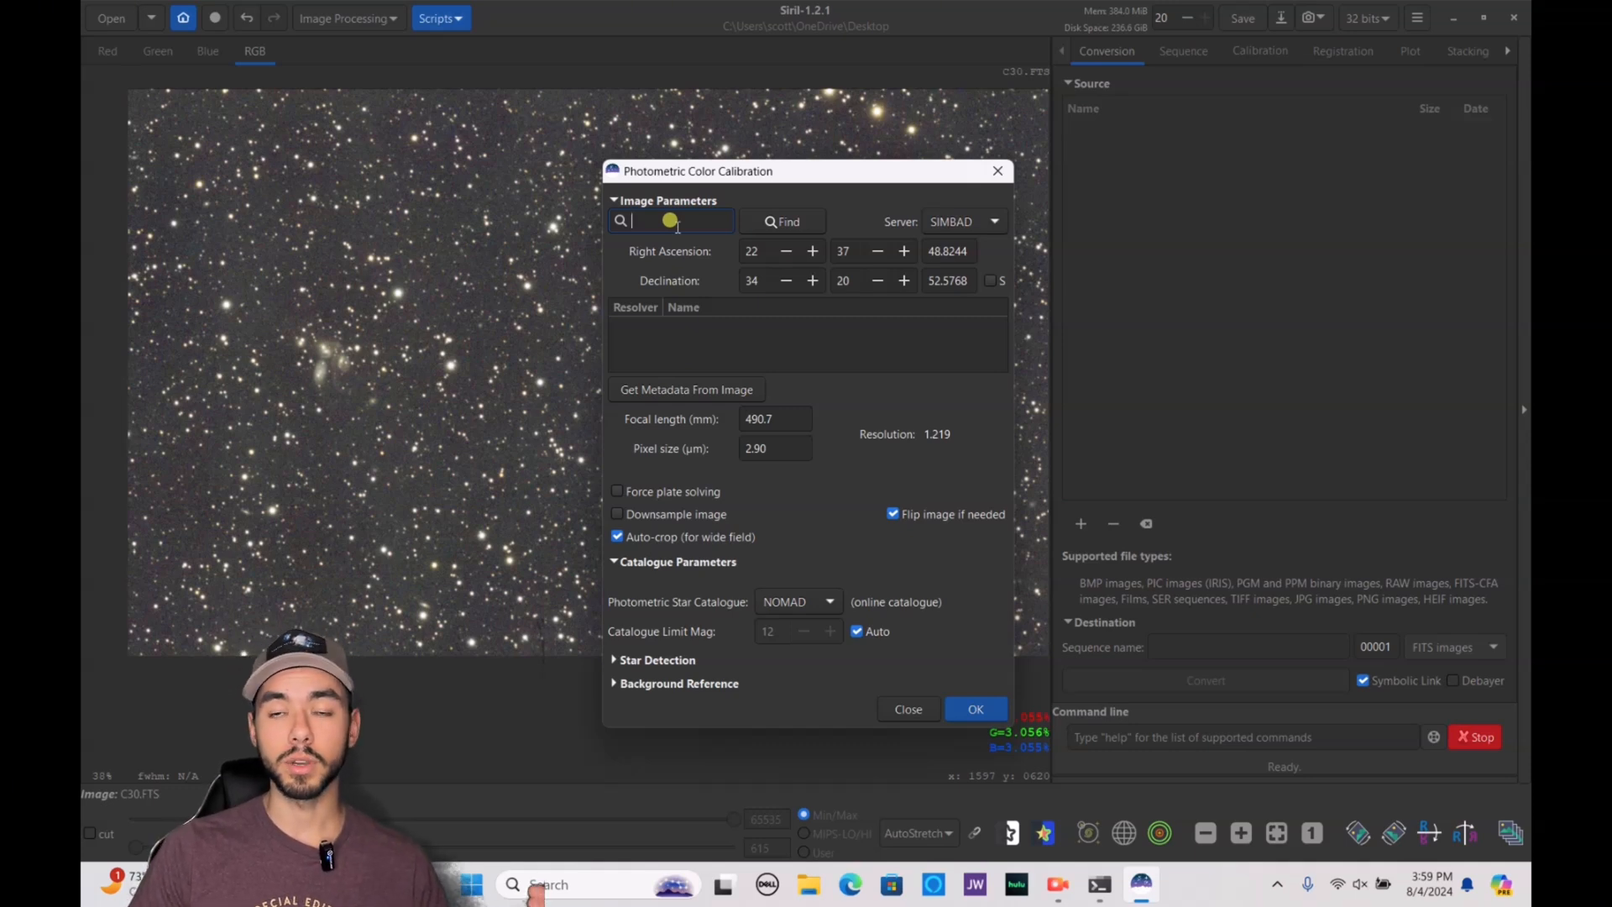
pyautogui.write('N')
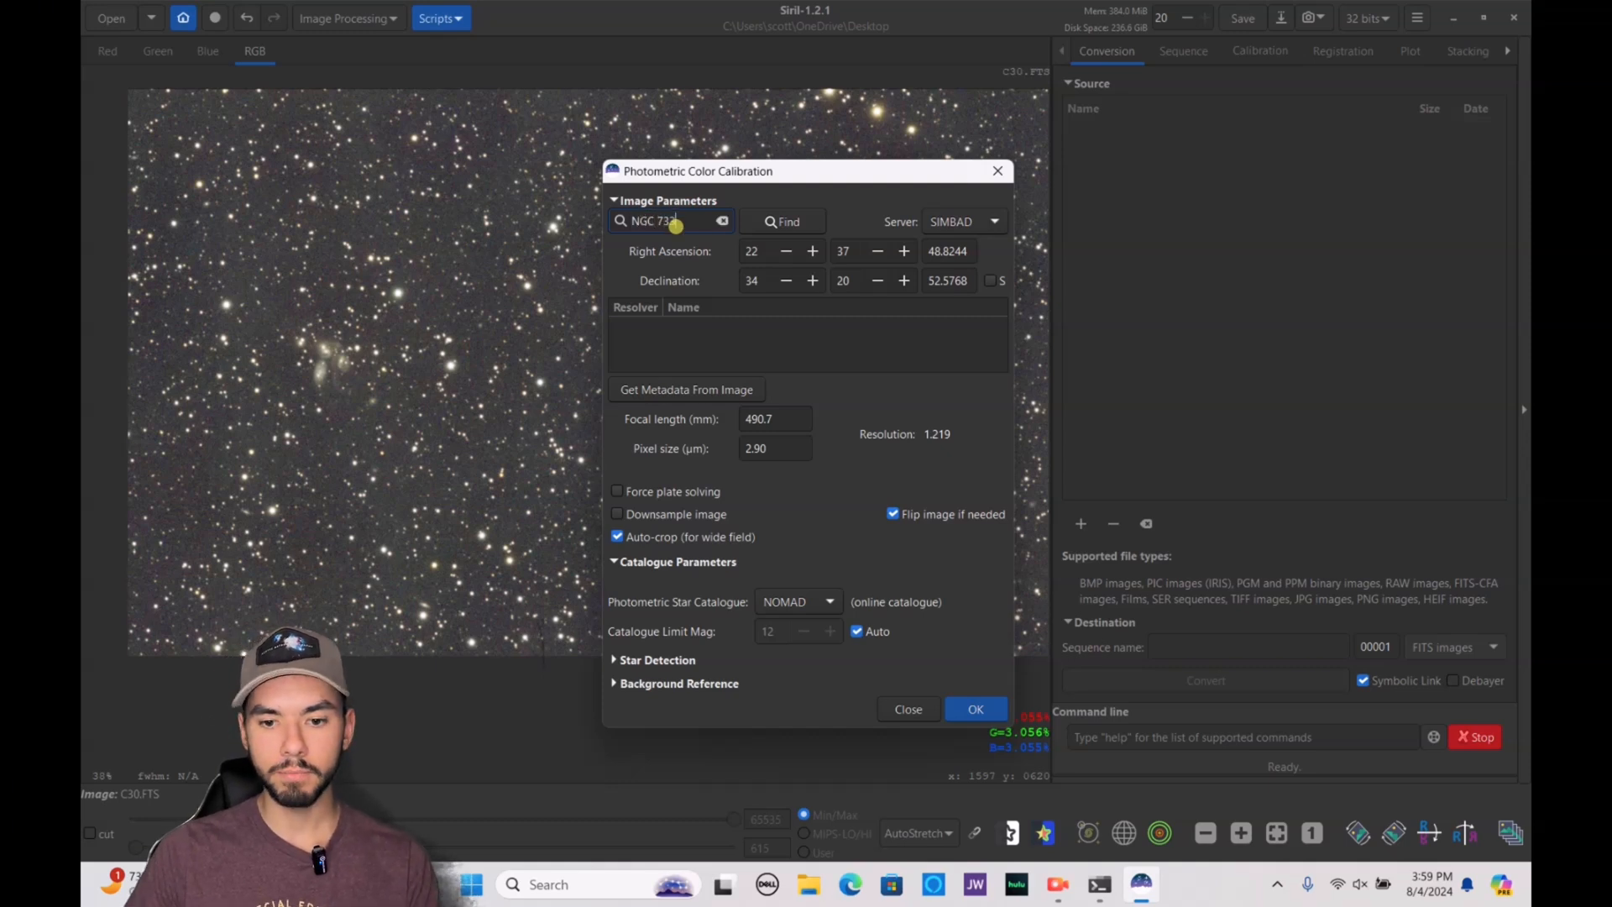
pyautogui.write('GC 7331')
pyautogui.click(787, 221)
pyautogui.click(883, 328)
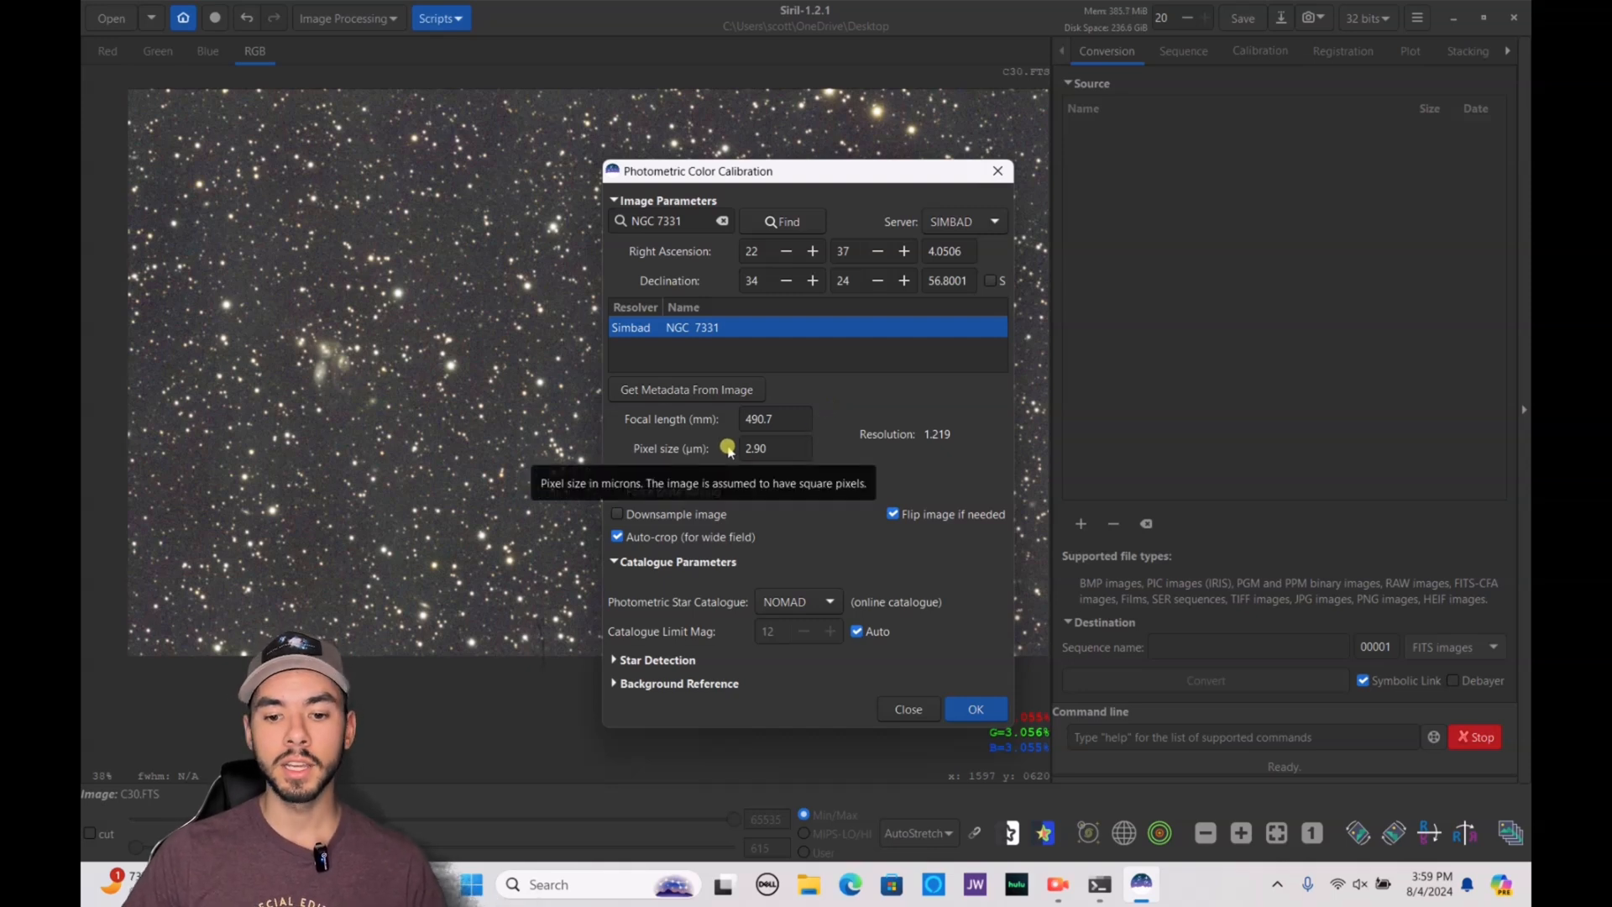
# Run the photometric color calibration on the image, close its dialog and show the console log
pyautogui.click(768, 445)
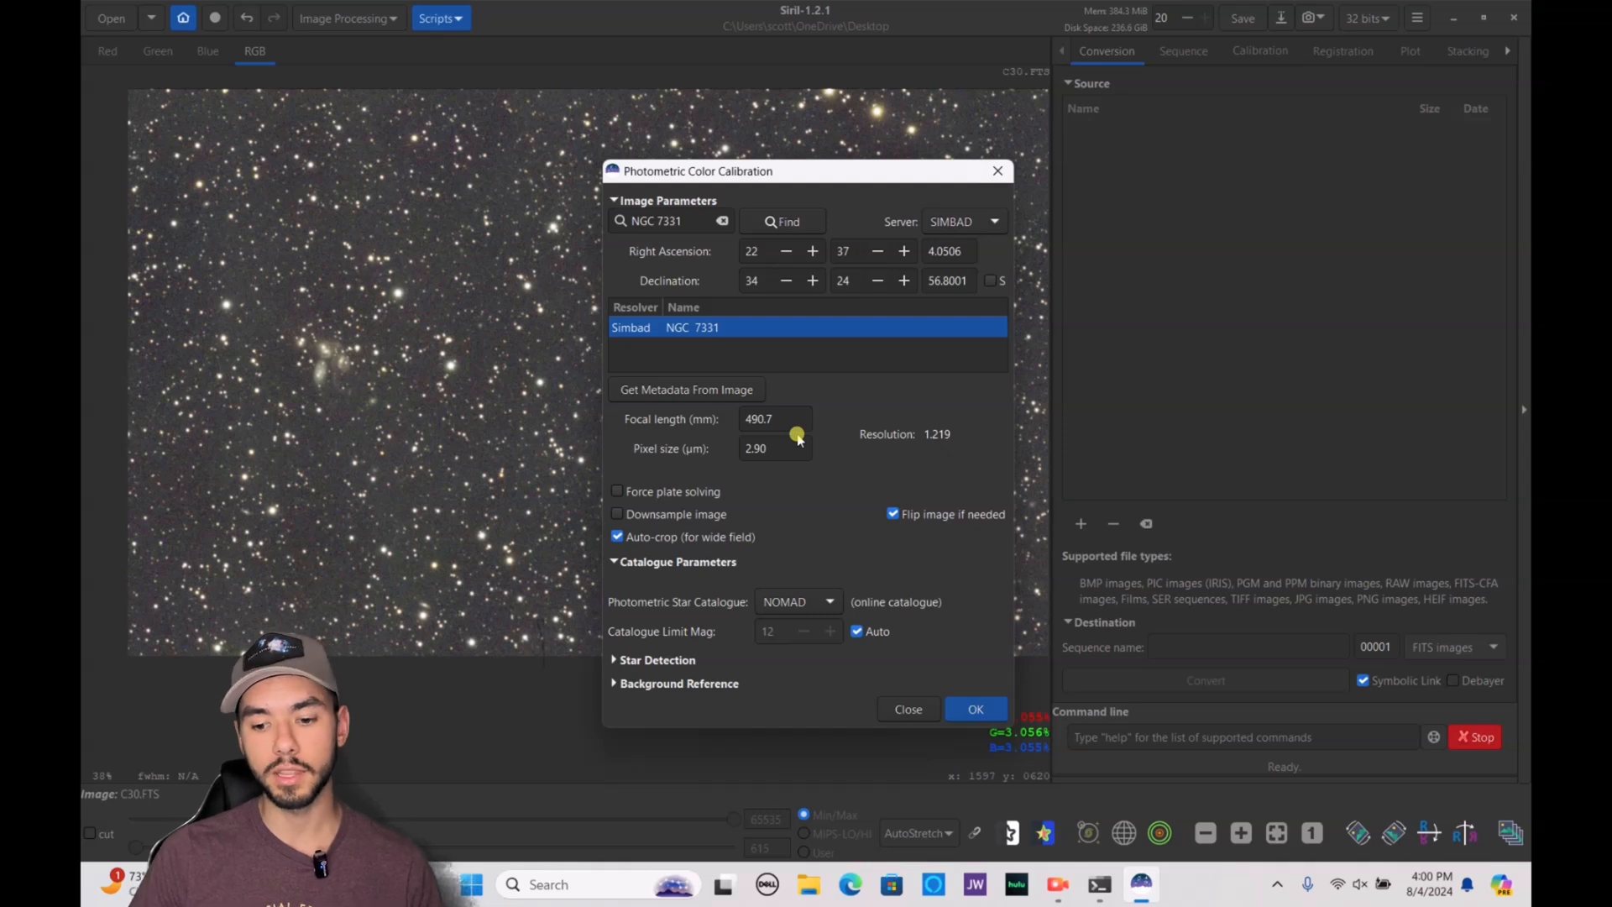
pyautogui.click(978, 709)
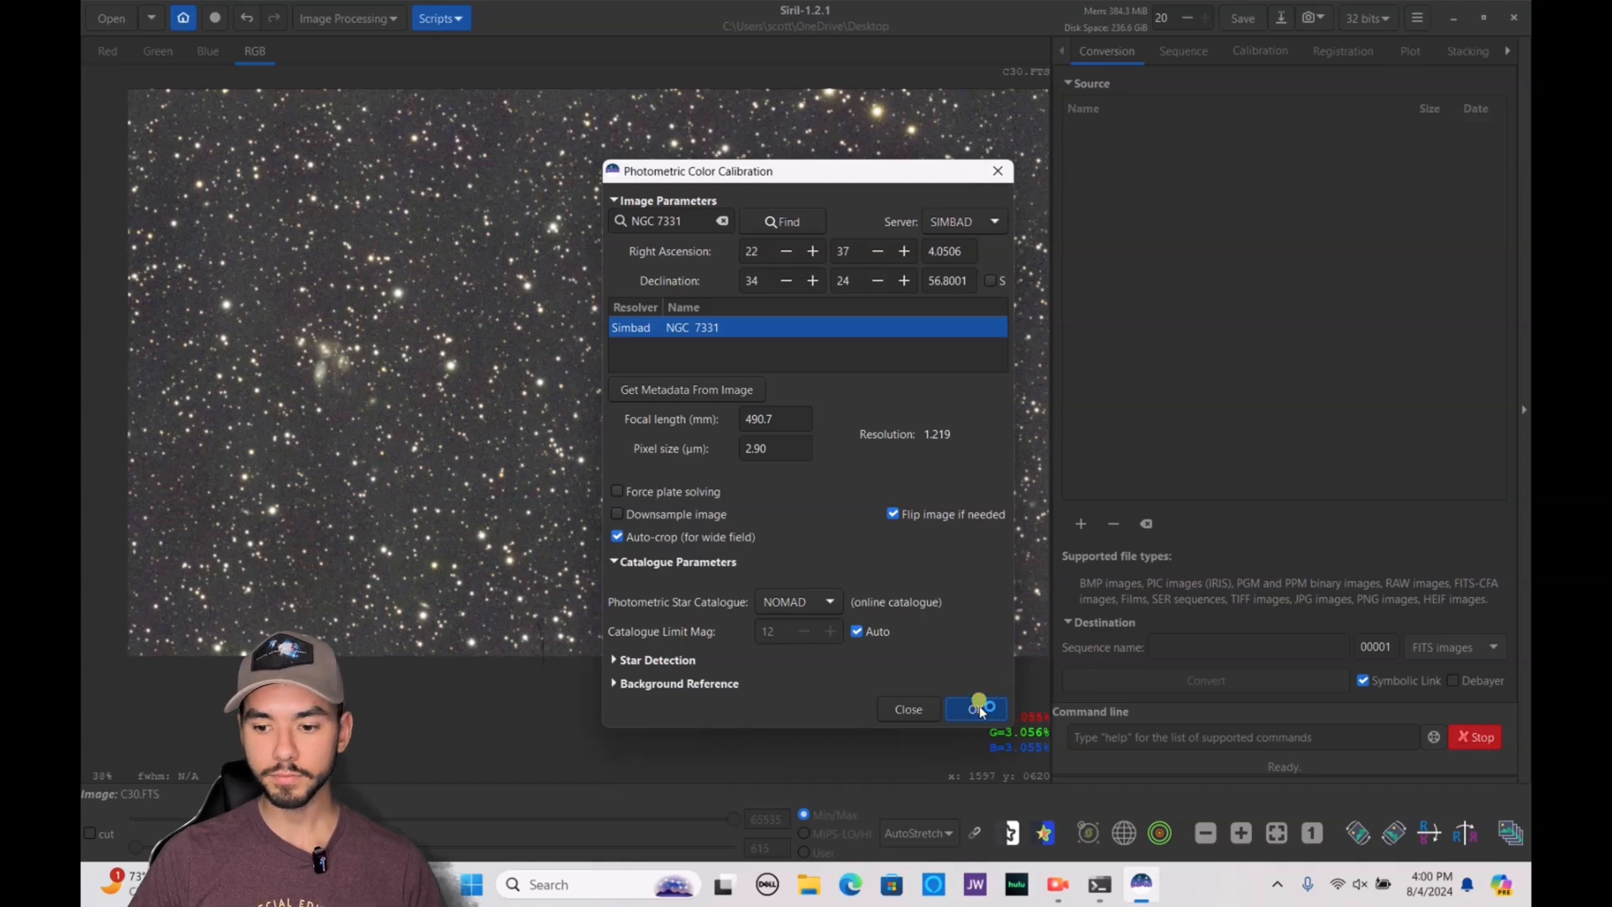
pyautogui.click(920, 710)
pyautogui.click(1511, 51)
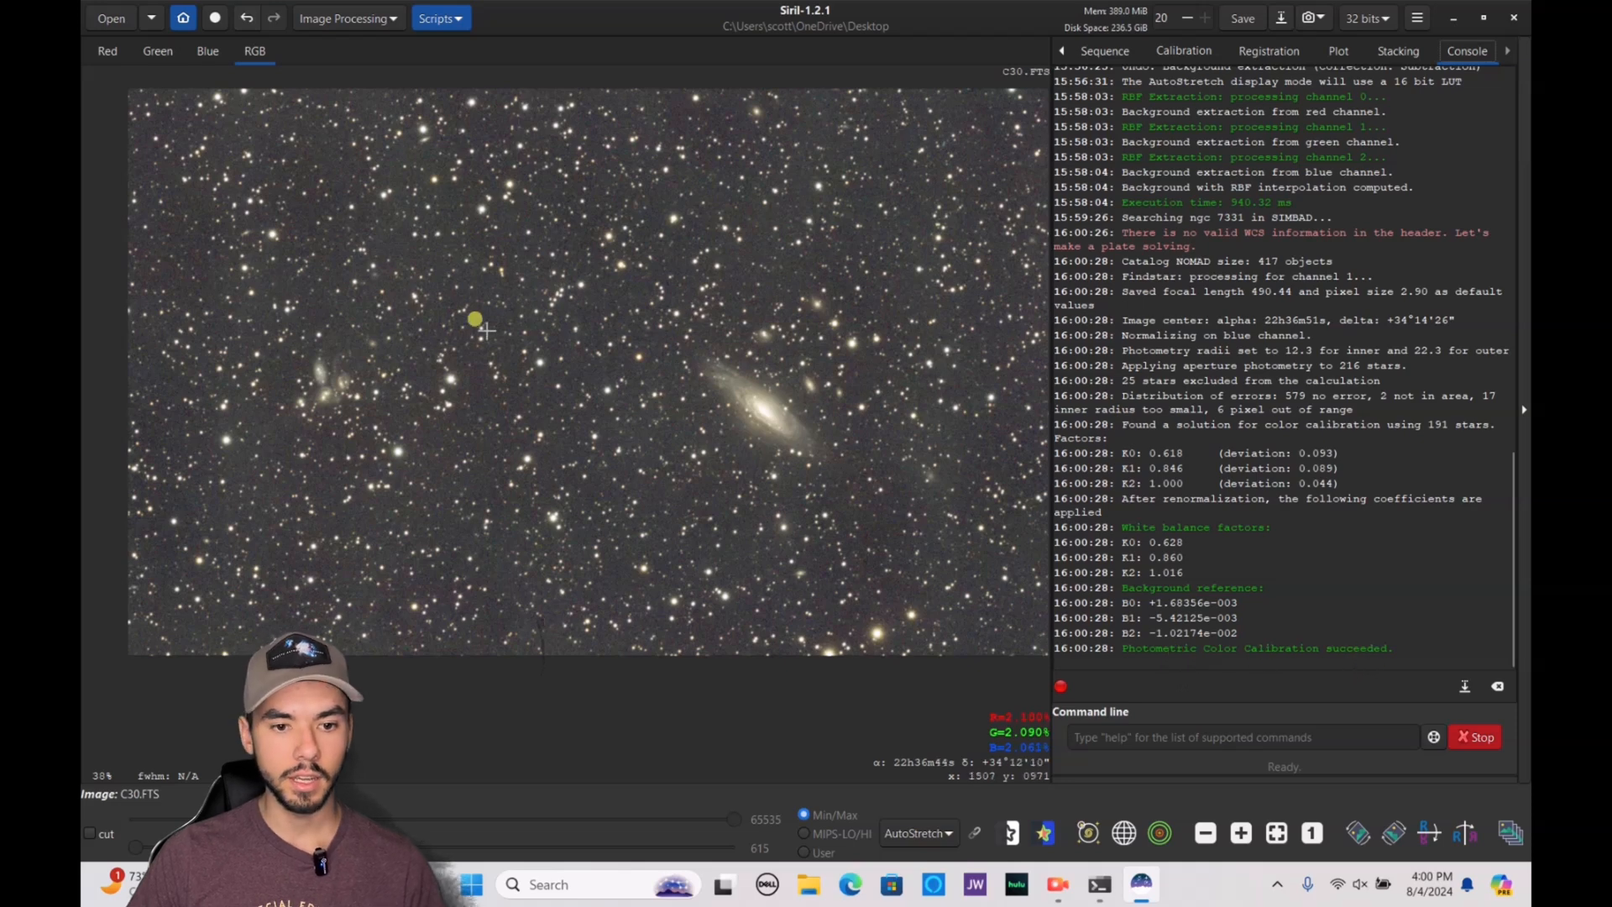
# Compare the image with and without the photometric color calibration, and finish by undoing that calibration
pyautogui.click(250, 18)
pyautogui.click(276, 17)
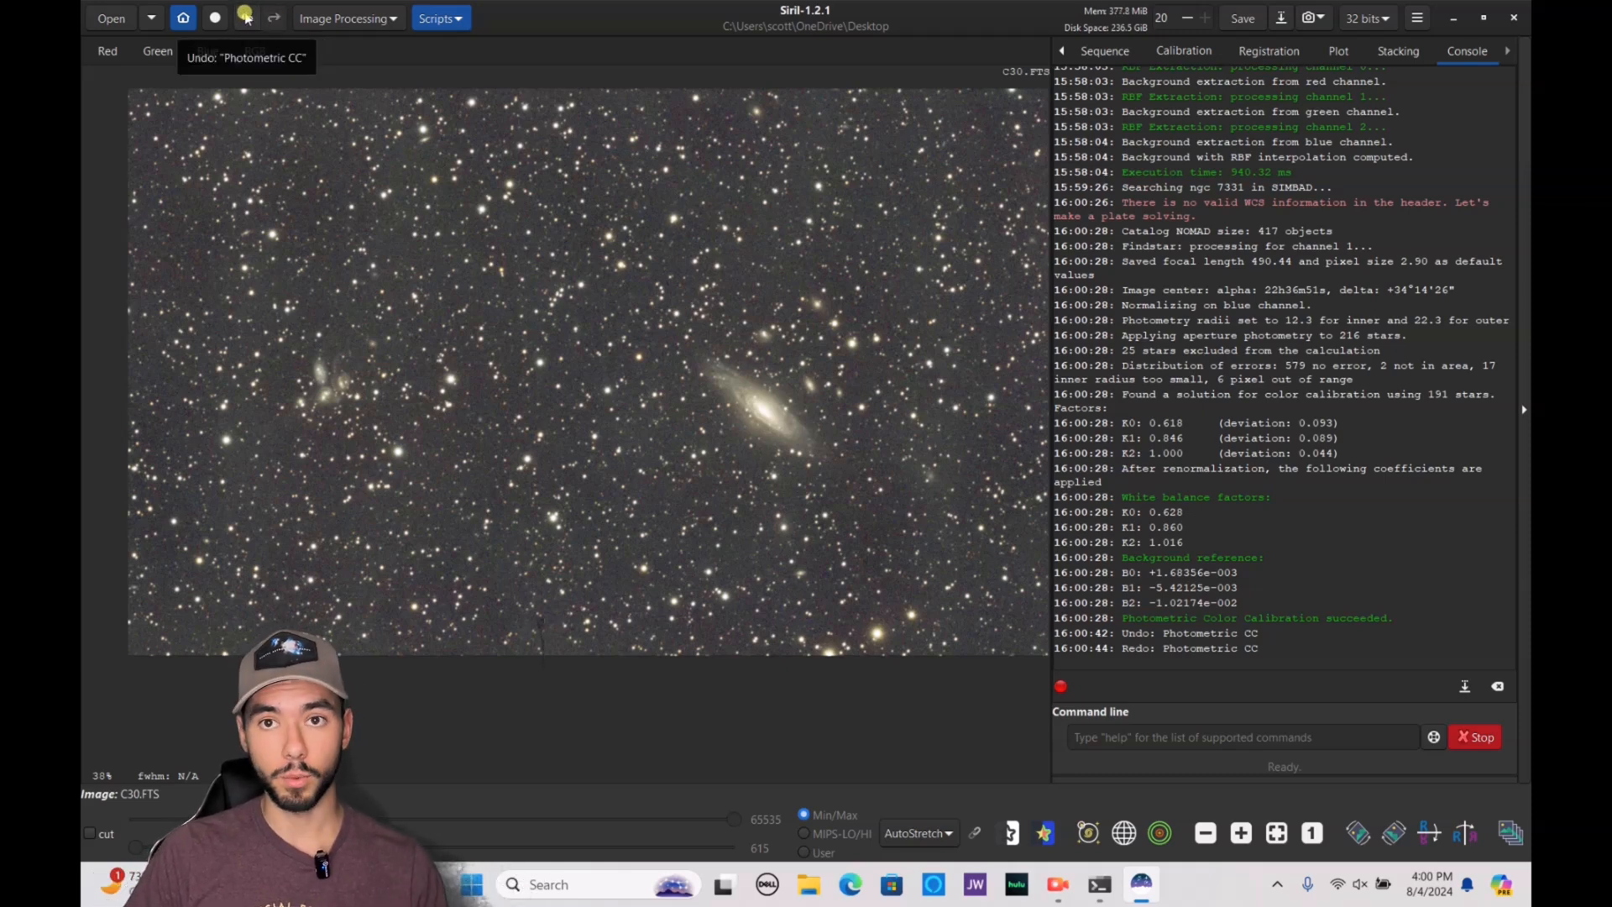
pyautogui.click(245, 16)
# Start a Color Calibration, set a 14 × 15 px star-free sky area as the background reference and neutralize the background
pyautogui.click(361, 18)
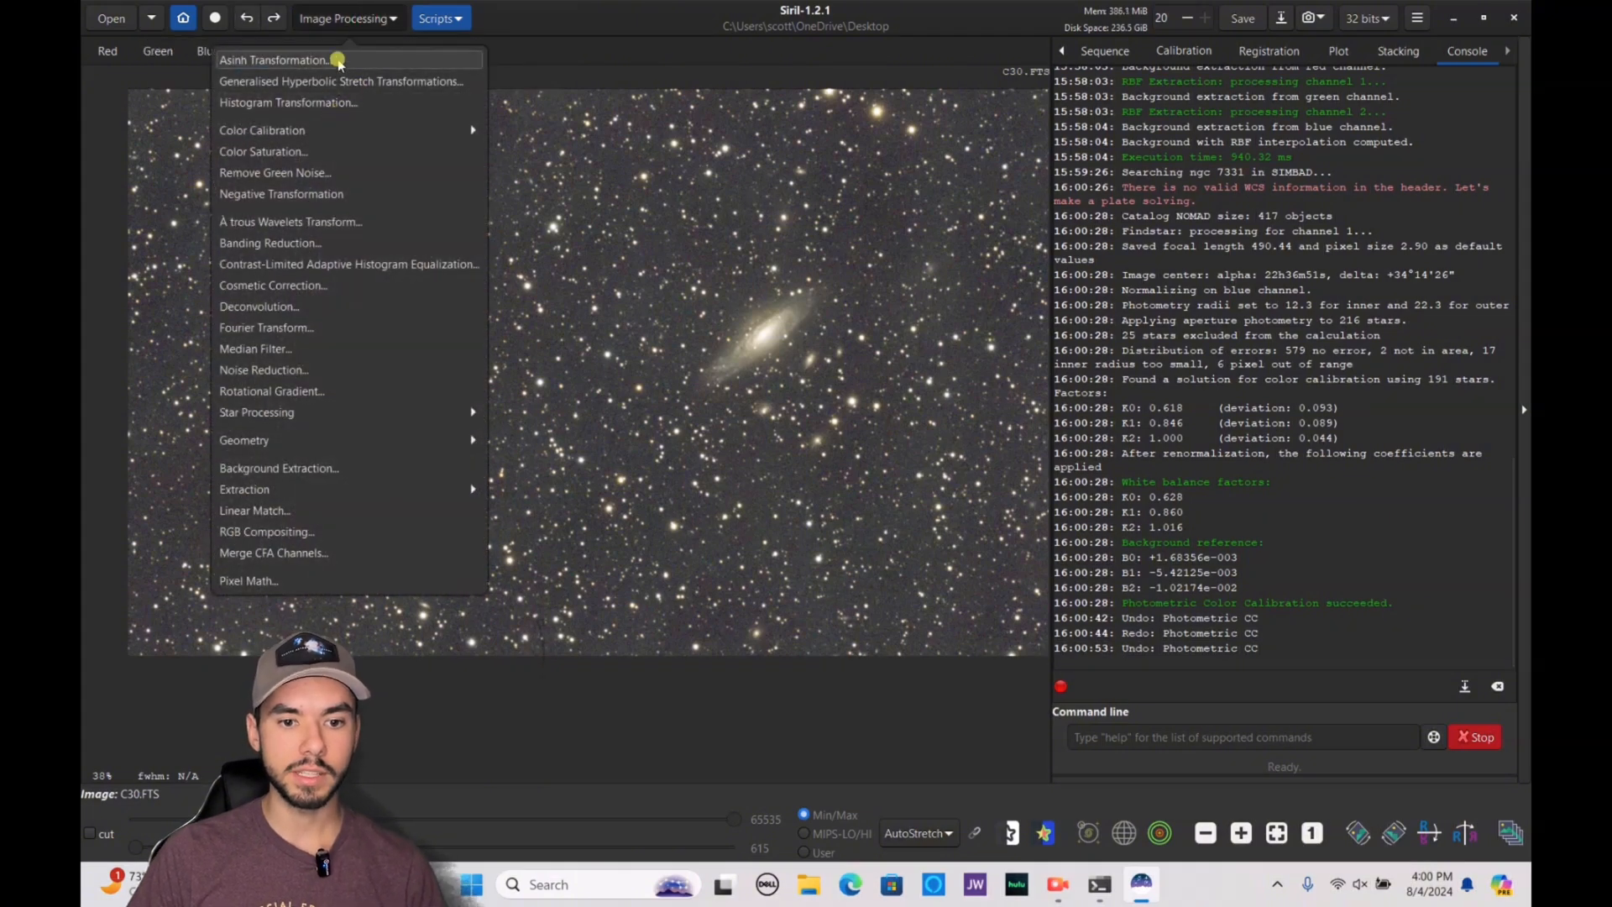
pyautogui.click(349, 127)
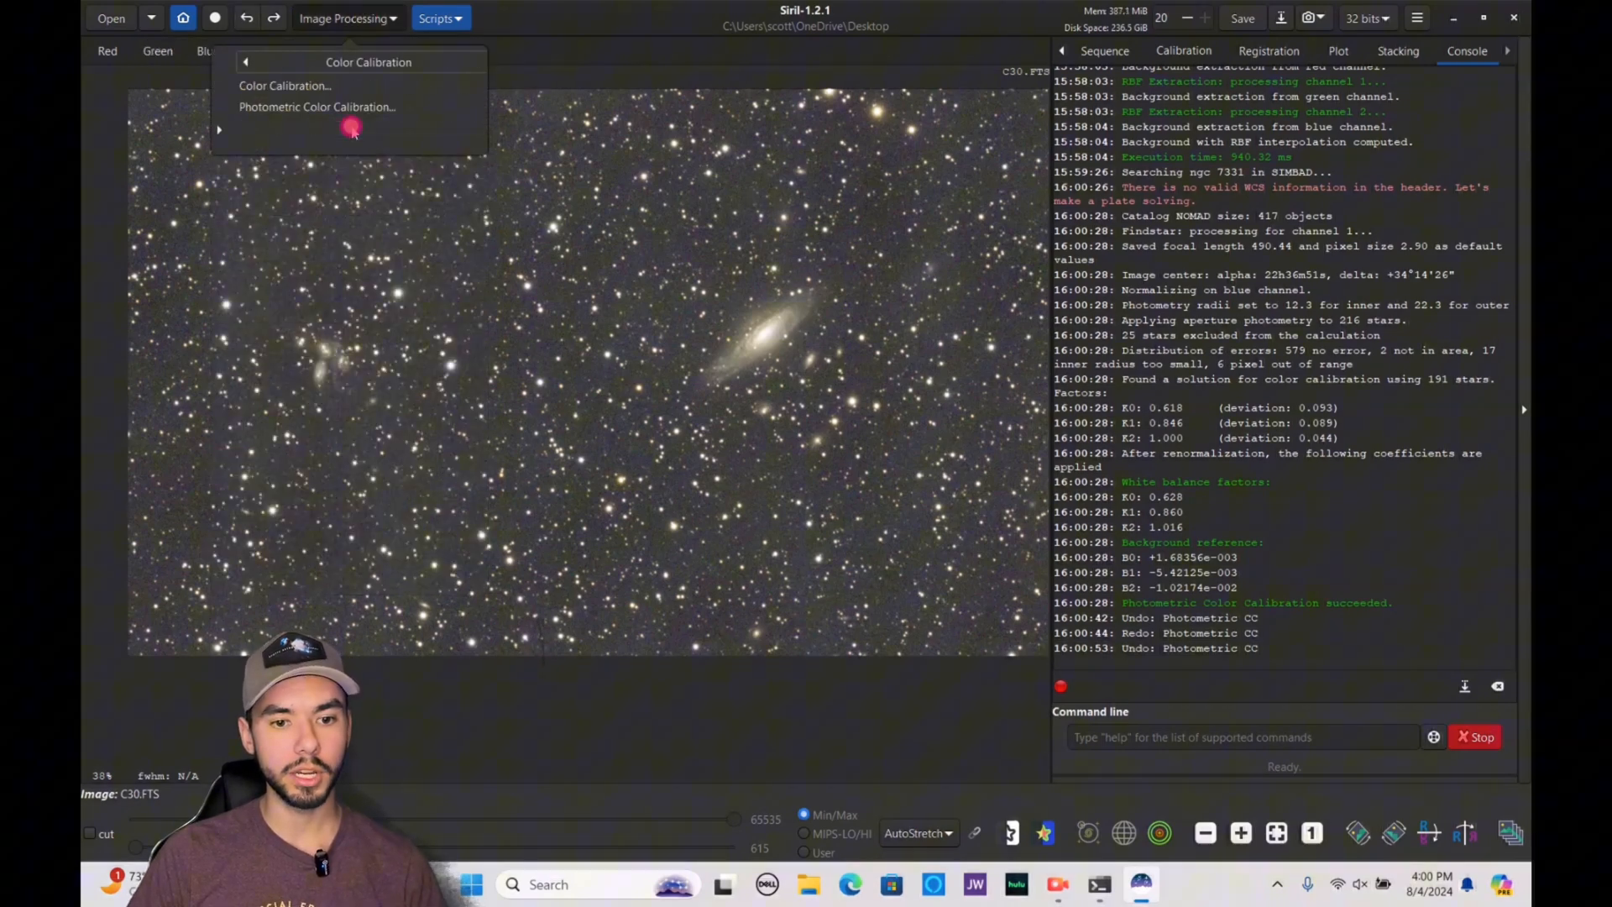
pyautogui.click(304, 87)
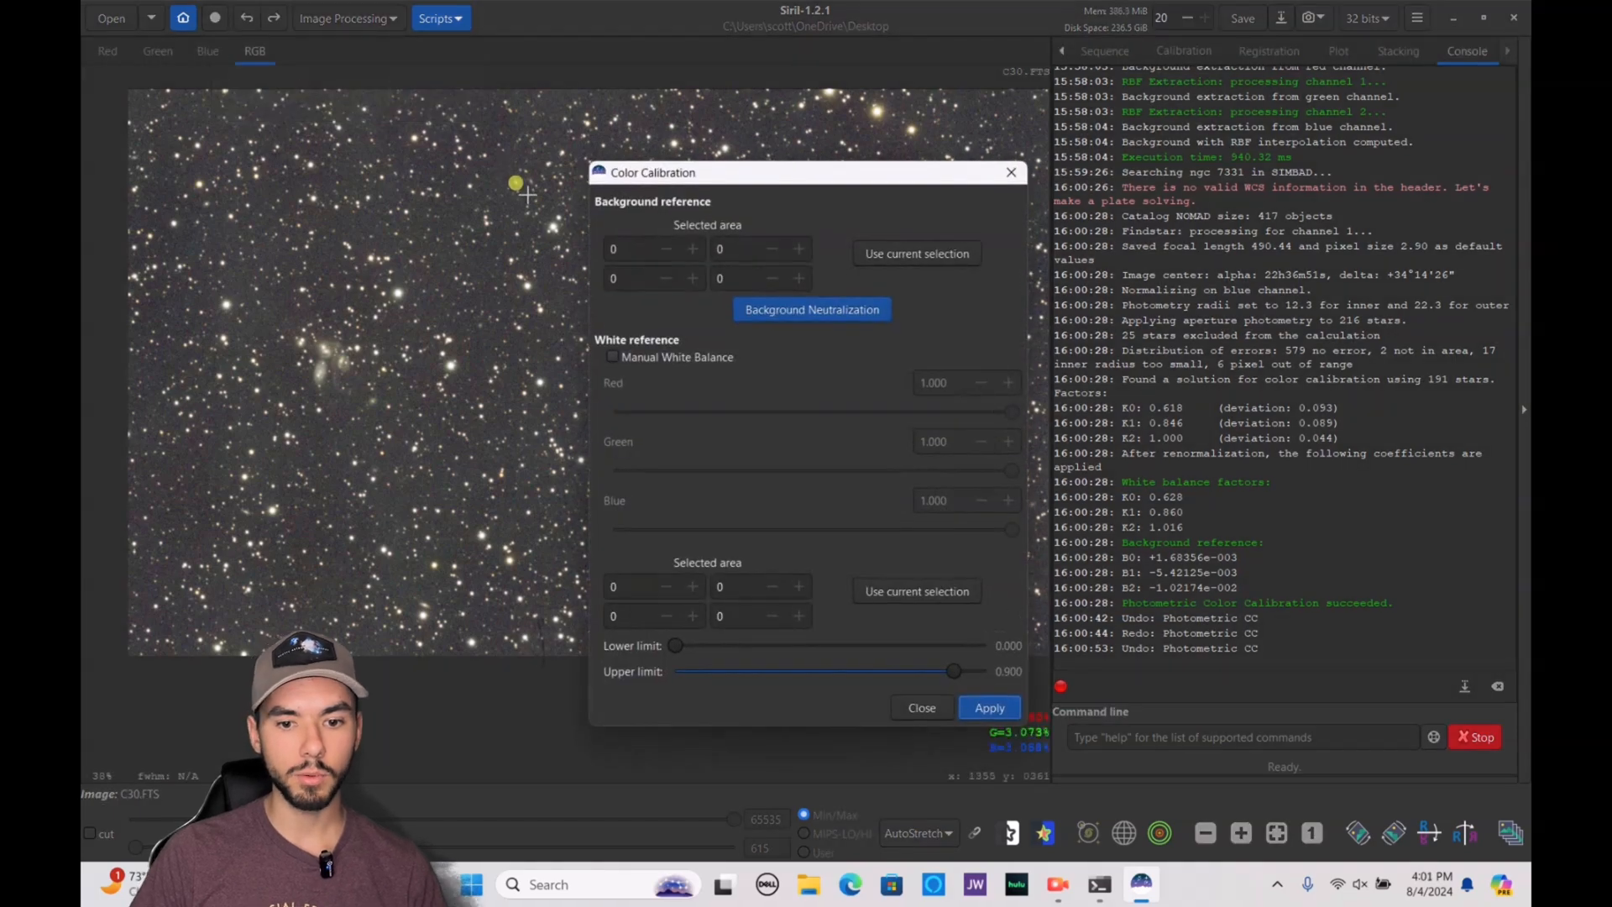
pyautogui.scroll(4, 487, 160)
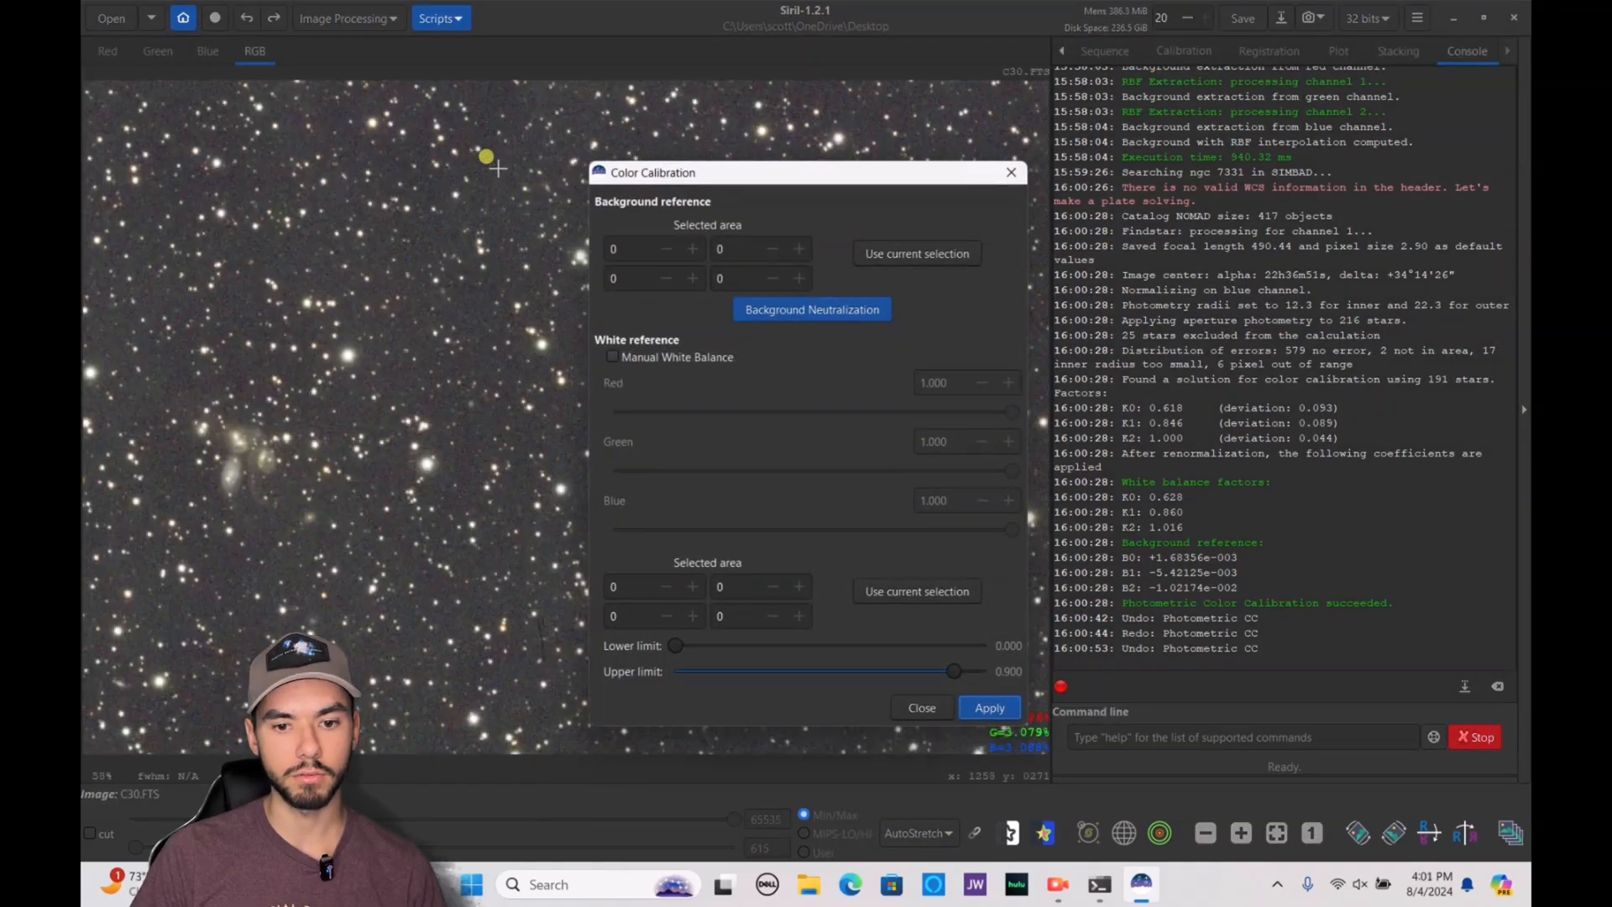
pyautogui.scroll(5, 486, 156)
pyautogui.moveTo(279, 188); pyautogui.dragTo(438, 356)
pyautogui.click(864, 376)
pyautogui.click(906, 253)
pyautogui.click(811, 310)
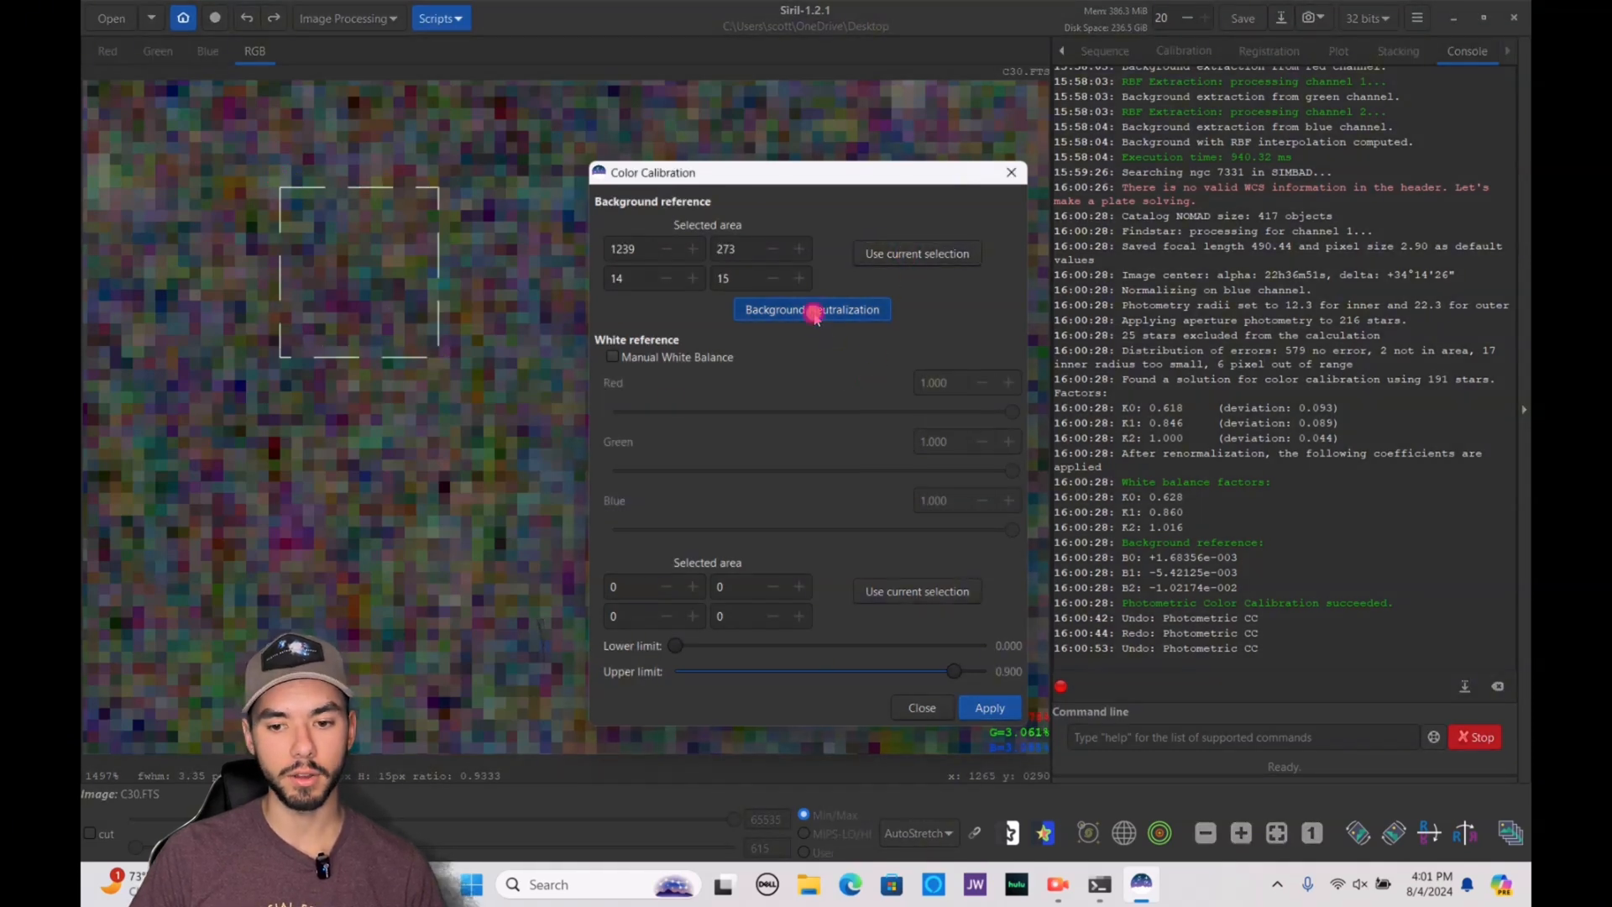
# Set a 15 × 18 px area on the bright galaxy core as the white reference and apply the color calibration
pyautogui.scroll(-10, 390, 356)
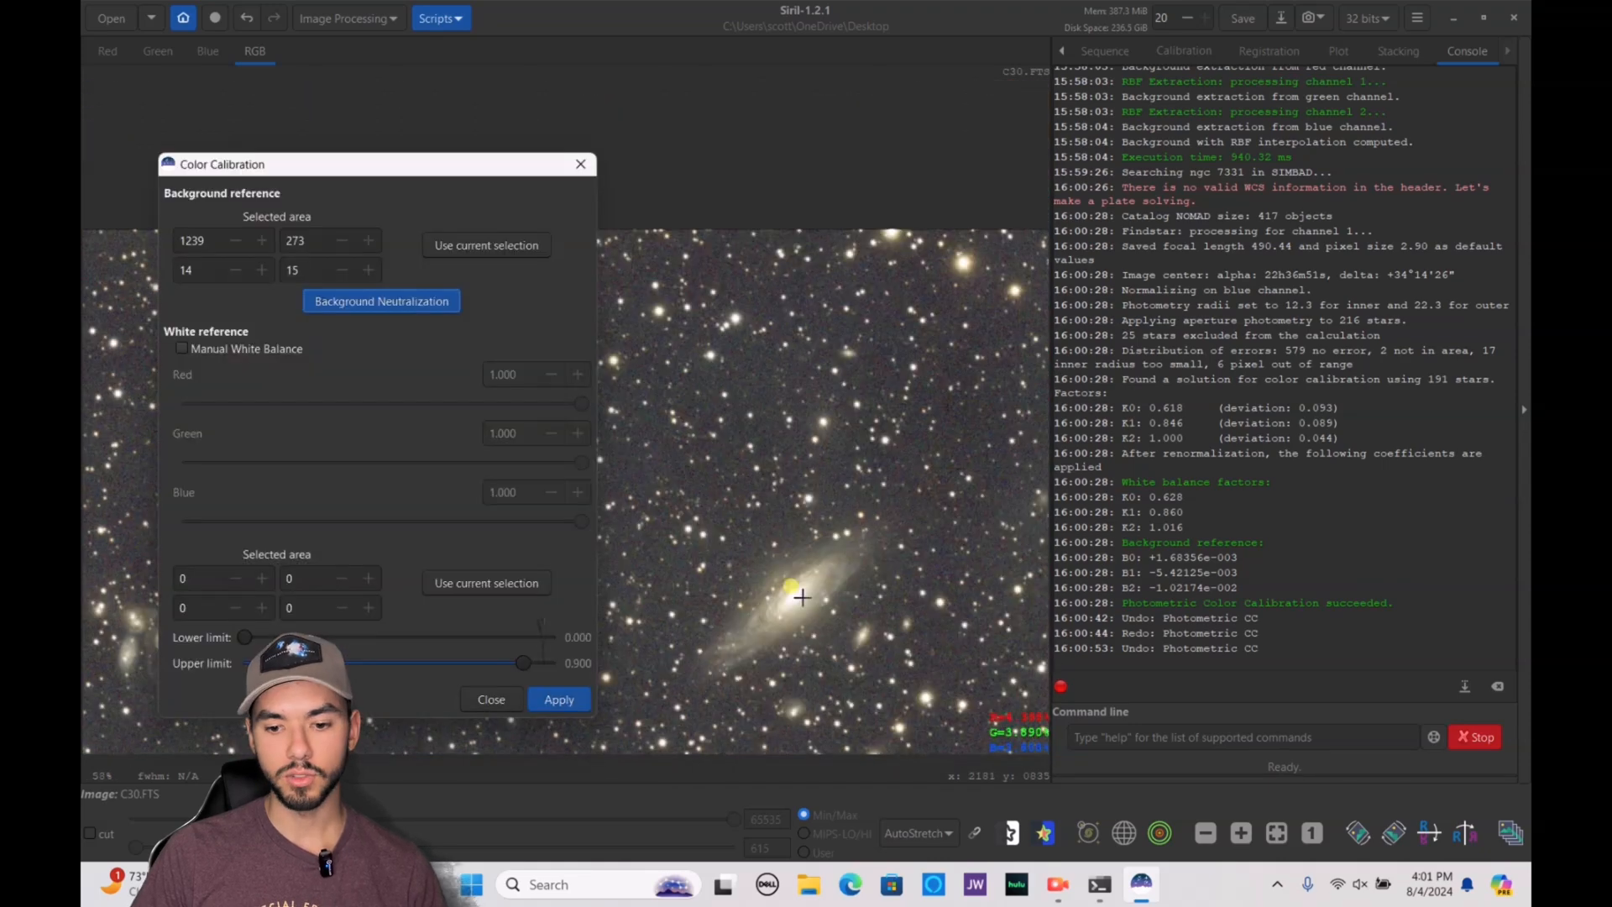
pyautogui.scroll(9, 801, 597)
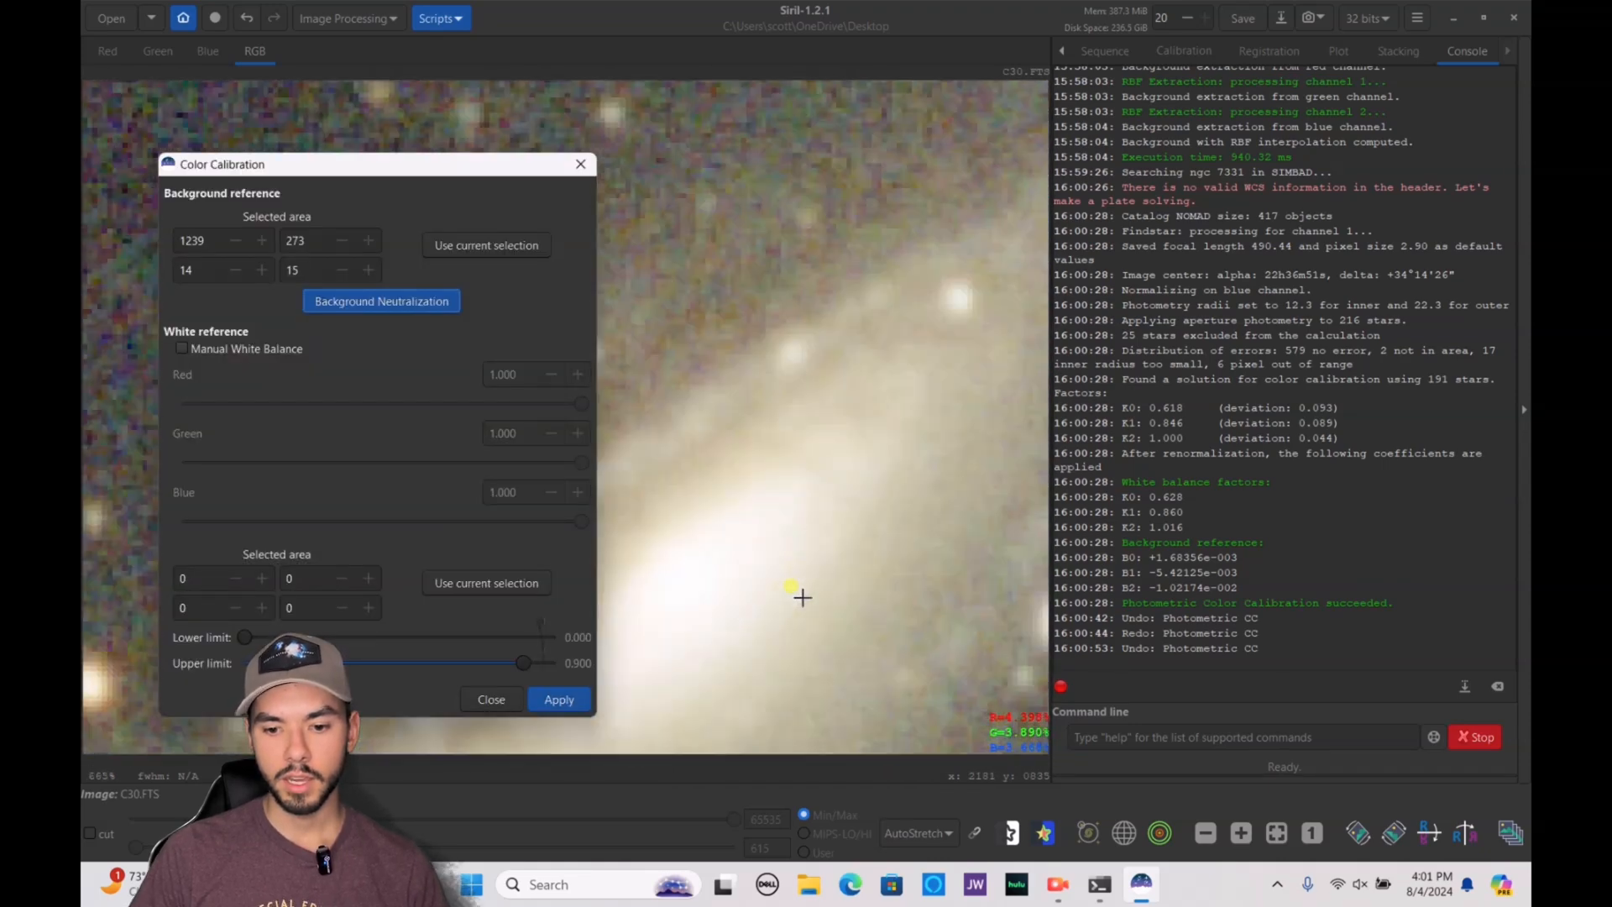
pyautogui.moveTo(687, 538); pyautogui.dragTo(769, 633)
pyautogui.click(415, 361)
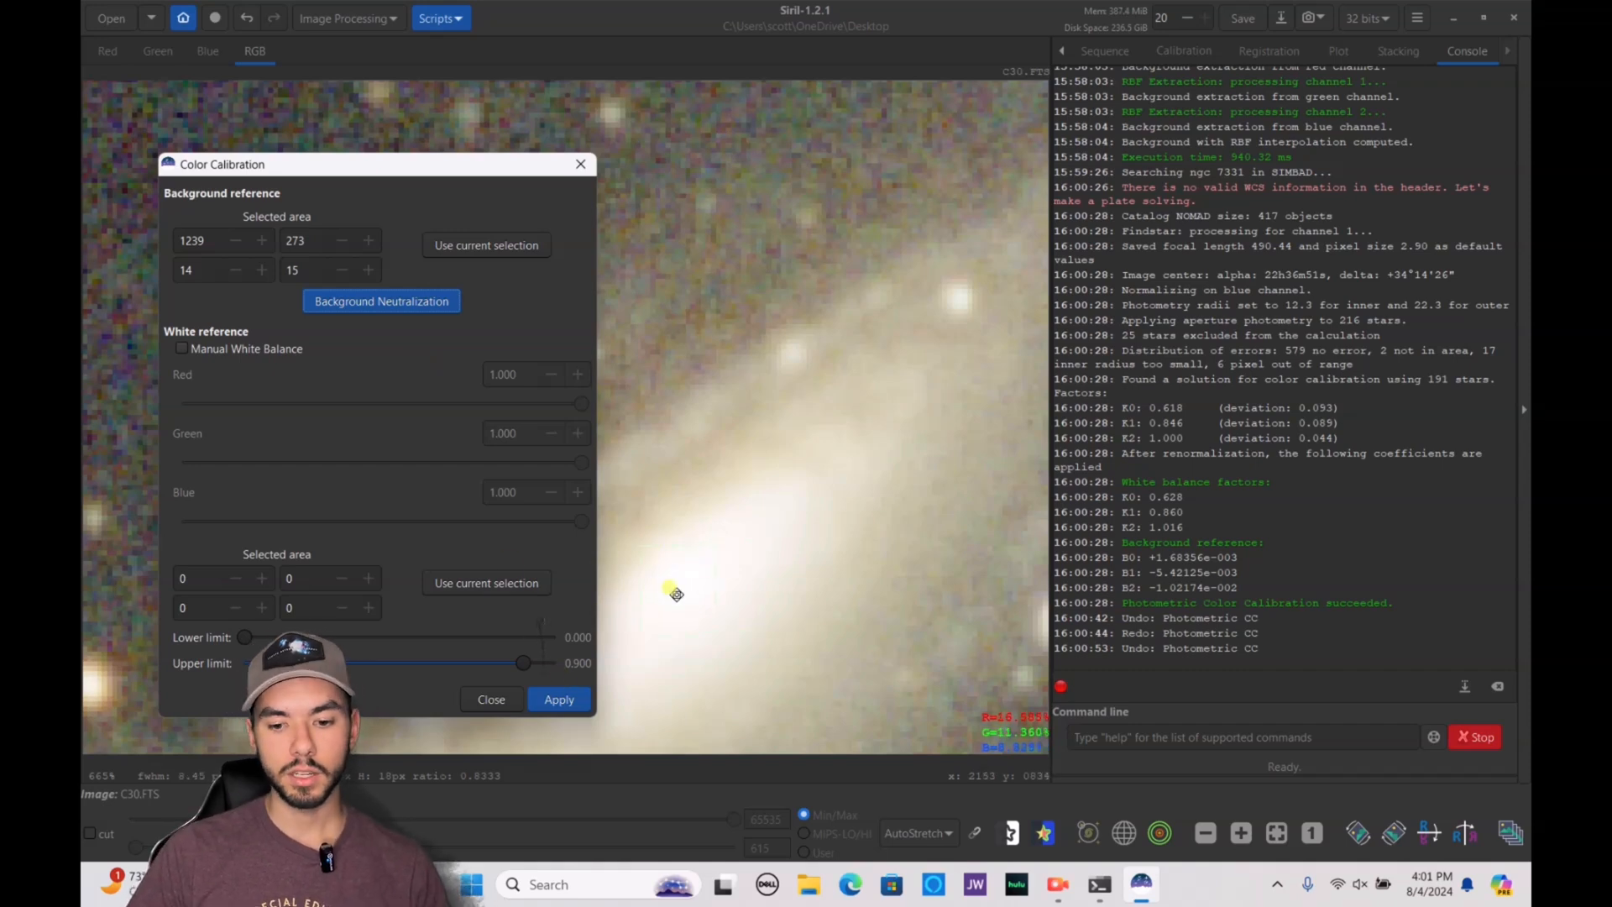
pyautogui.click(507, 581)
pyautogui.click(558, 698)
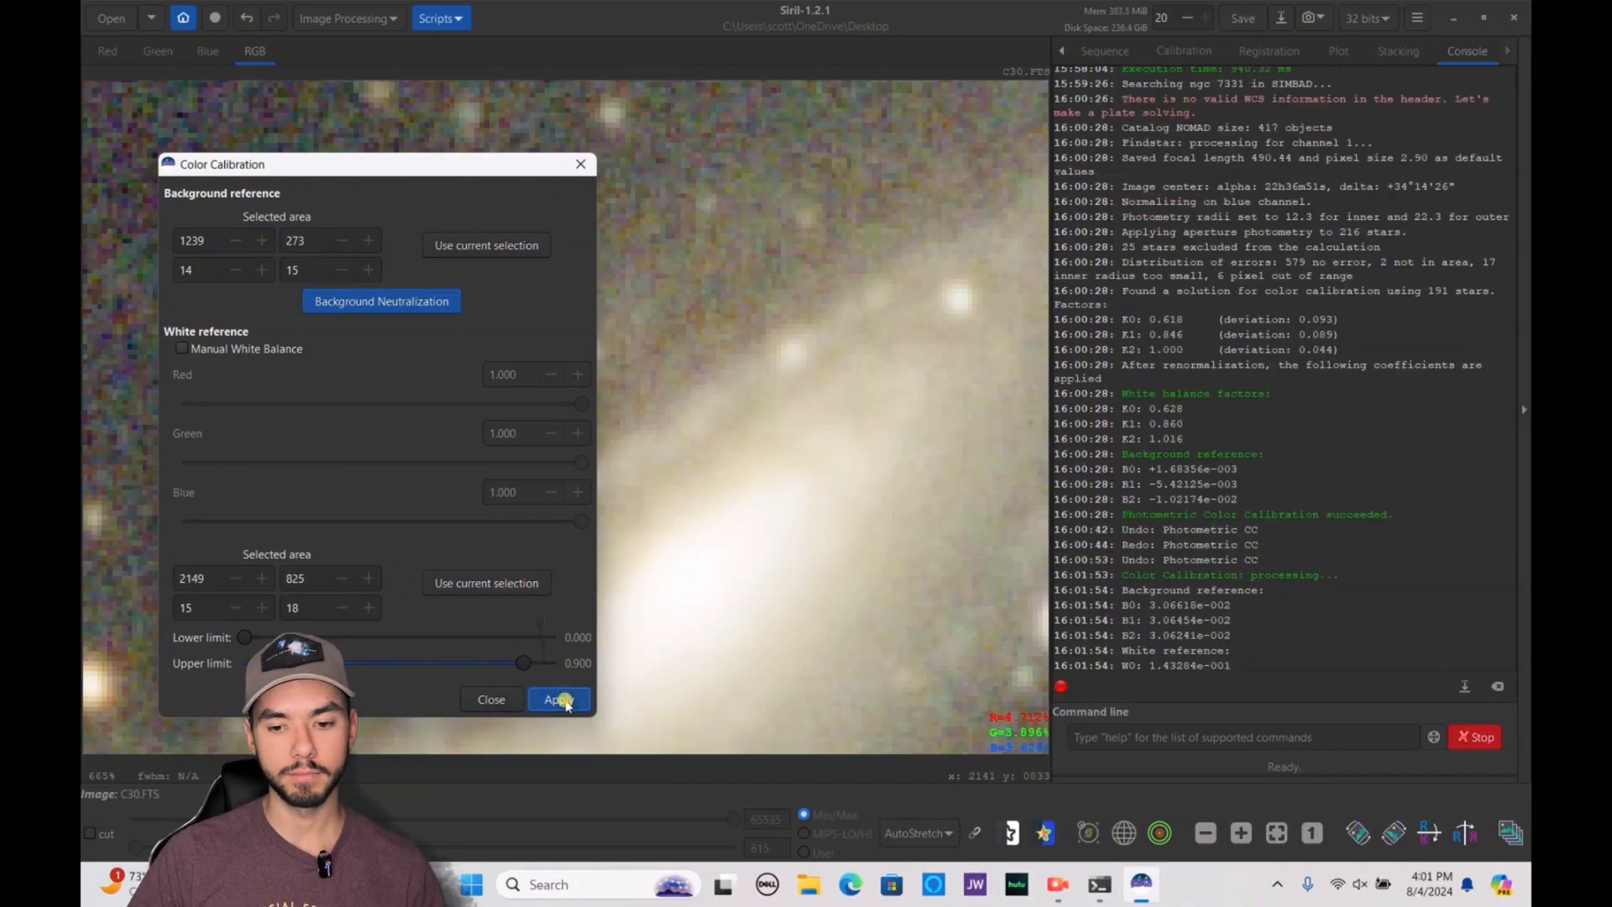
pyautogui.click(495, 699)
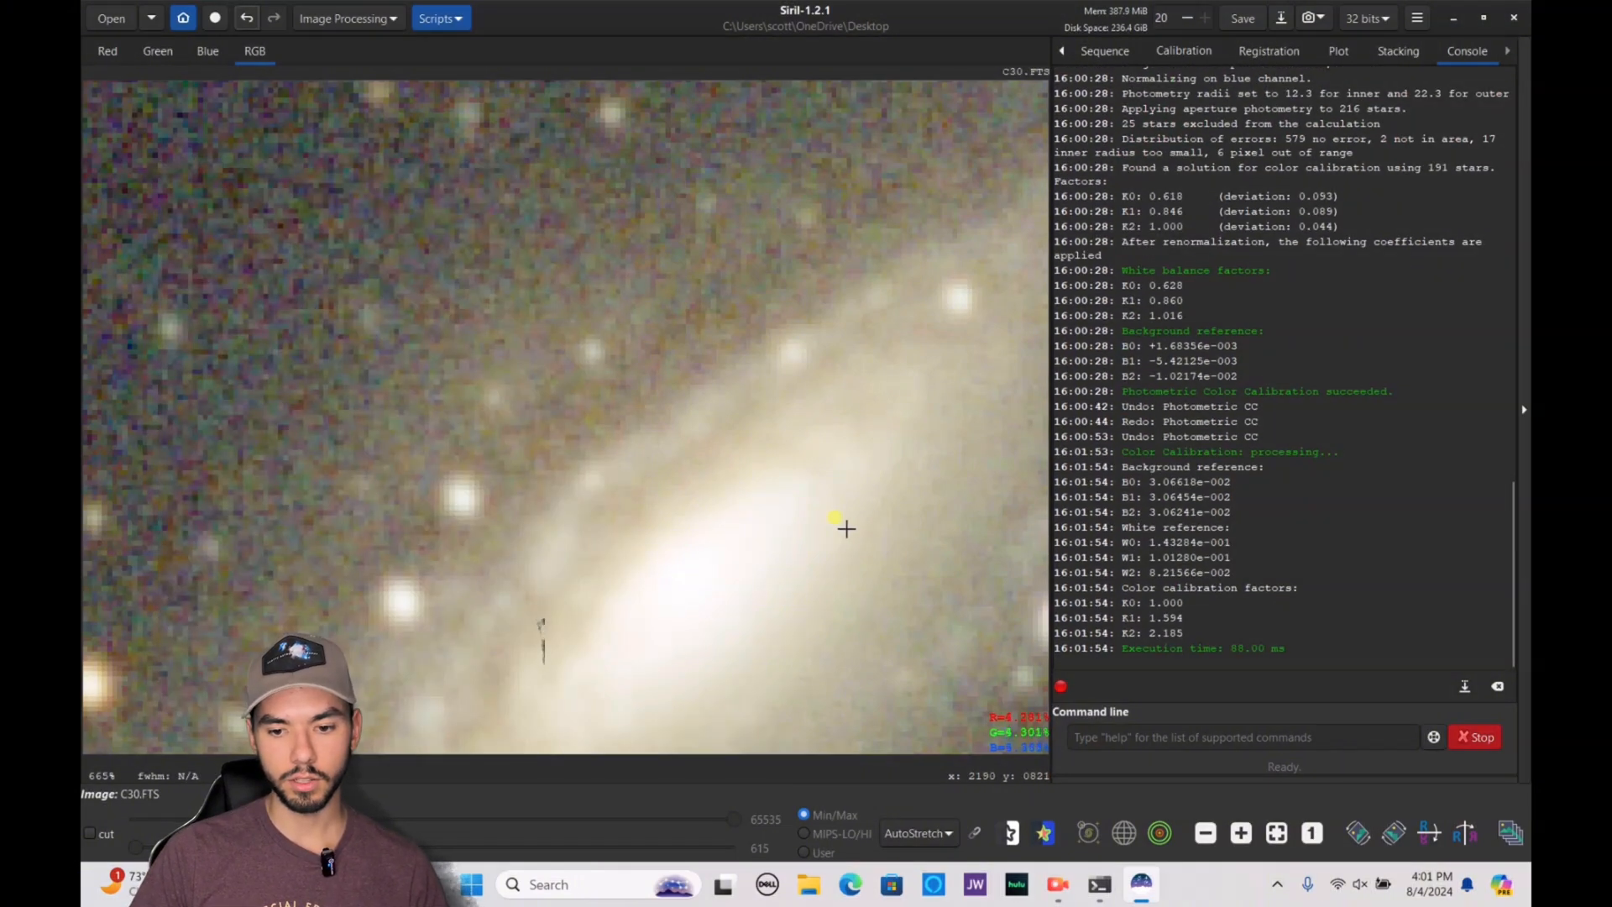
# Flip the whole image with Horizontal Mirror and fit it to the view
pyautogui.scroll(-7, 845, 527)
pyautogui.scroll(-1, 619, 360)
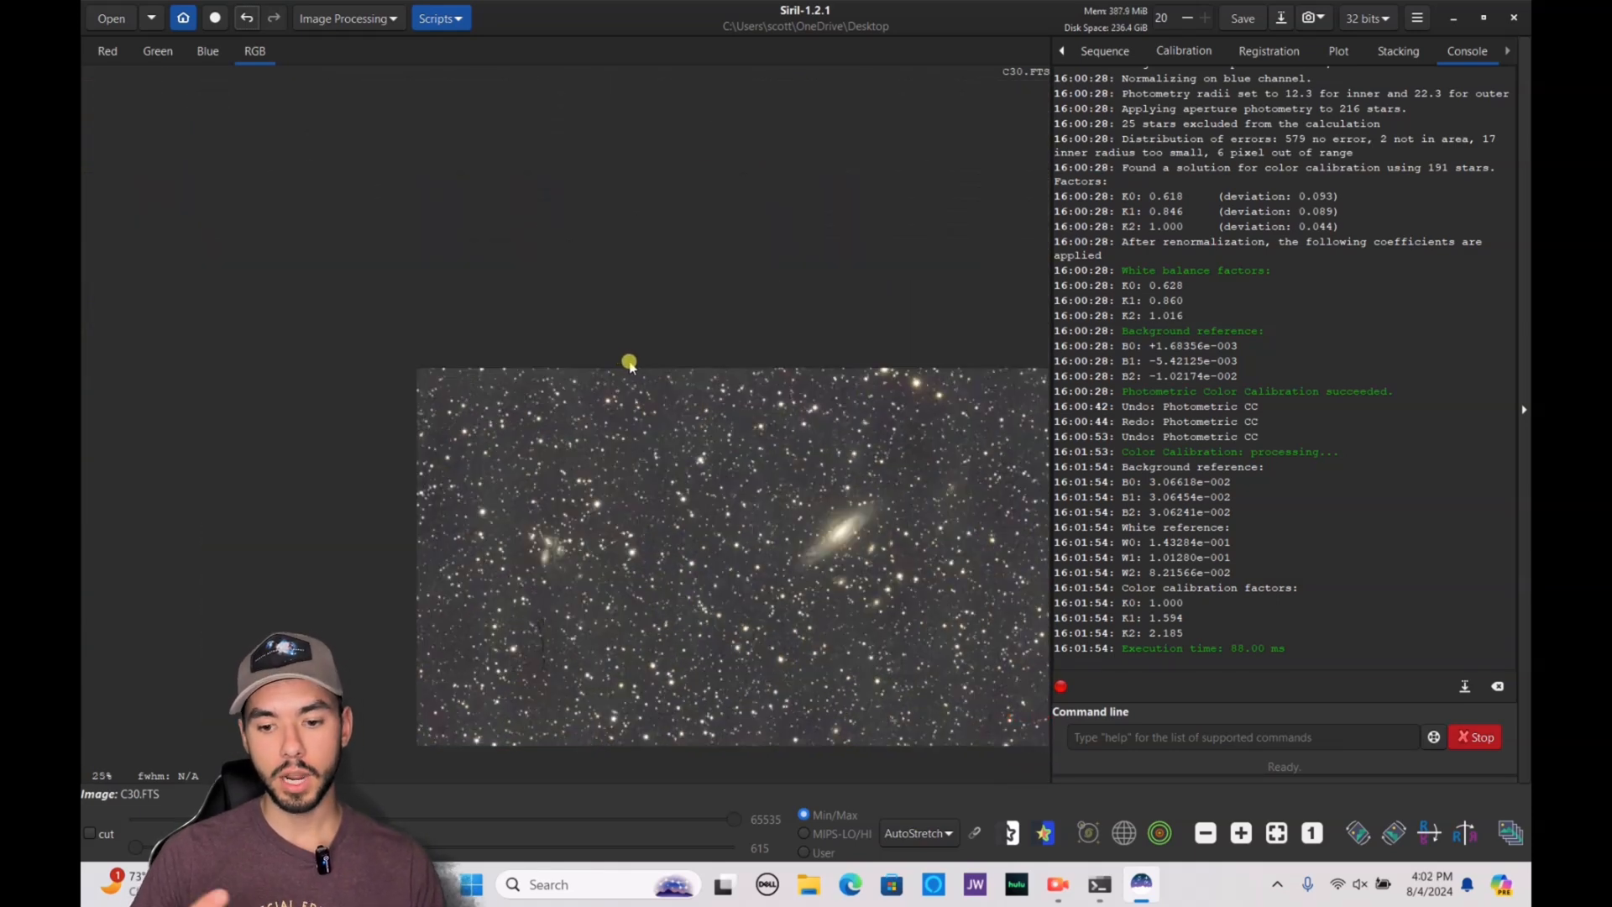
pyautogui.click(373, 18)
pyautogui.click(375, 440)
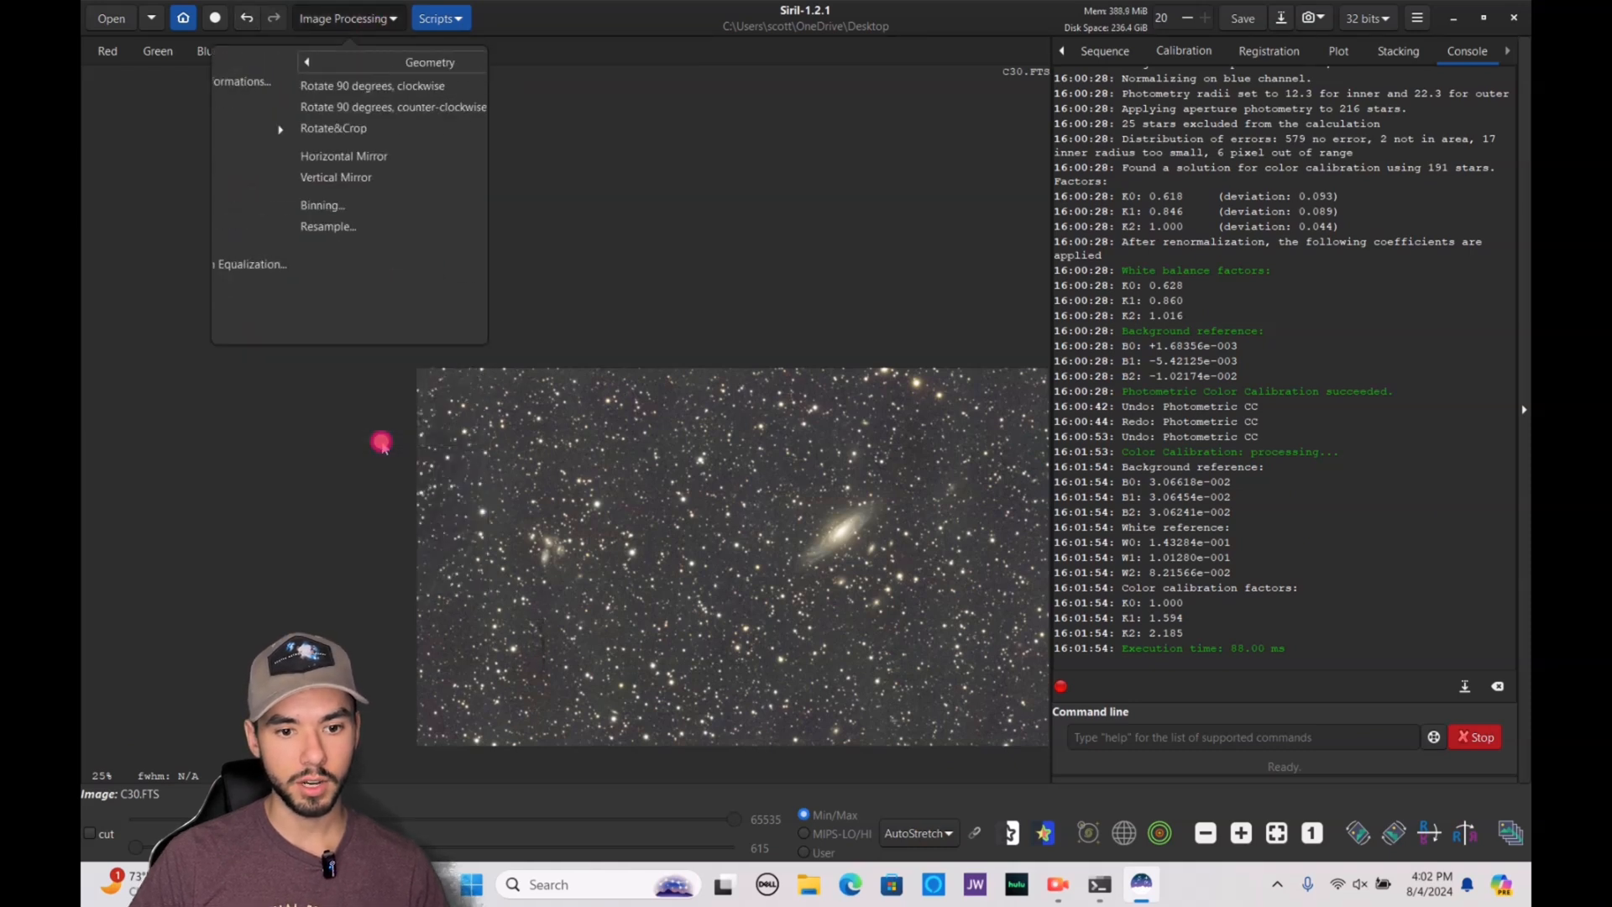
pyautogui.click(344, 158)
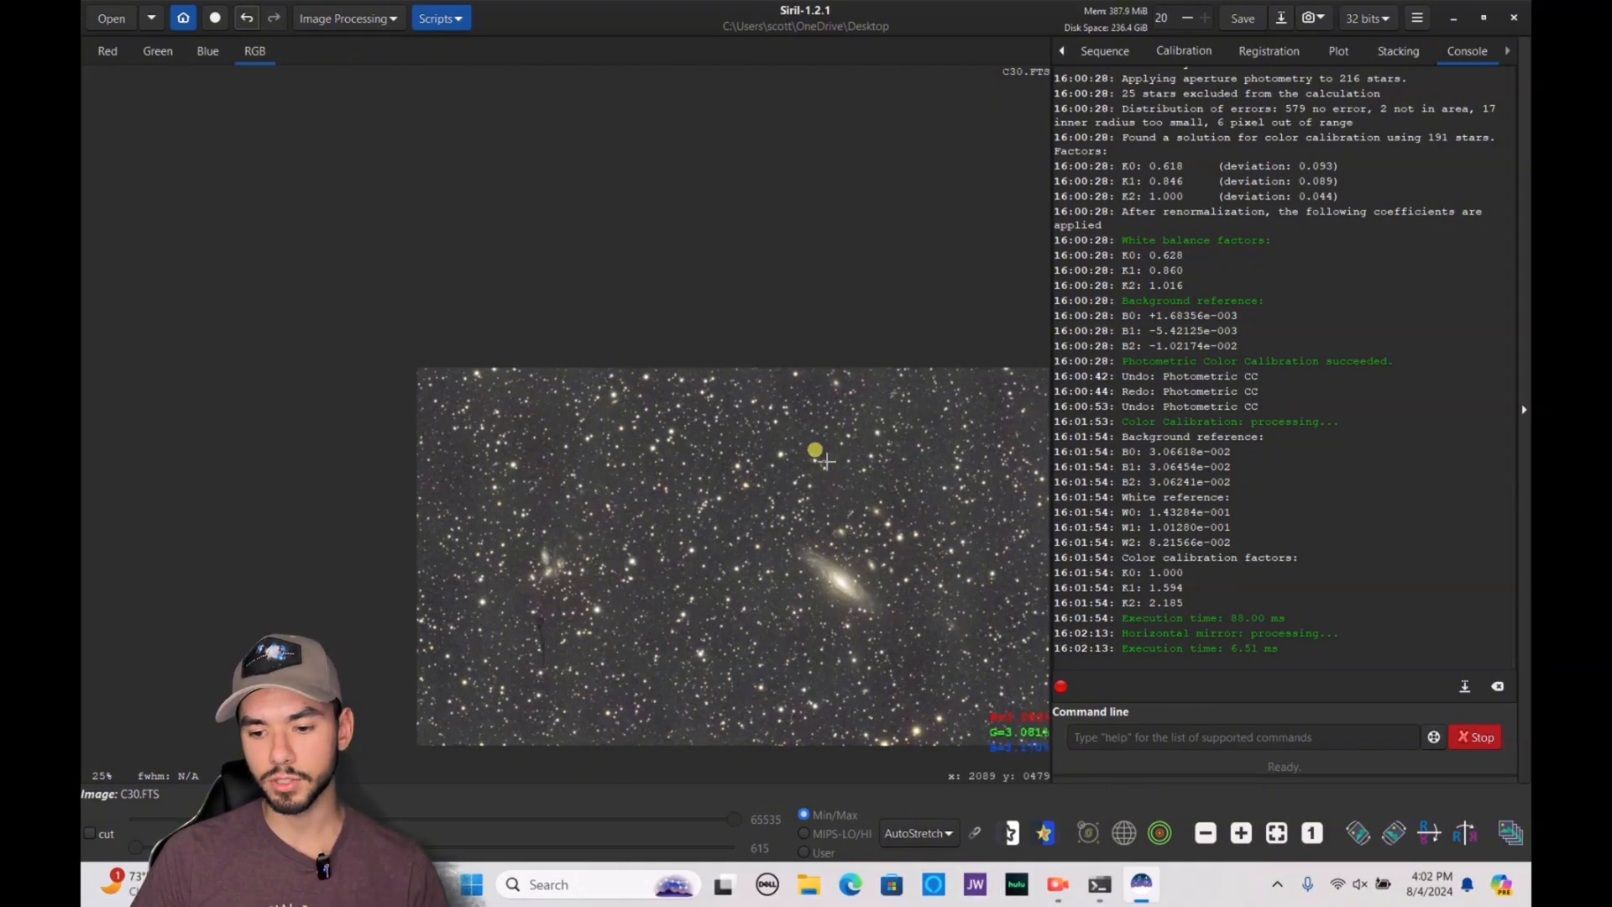
pyautogui.click(1277, 833)
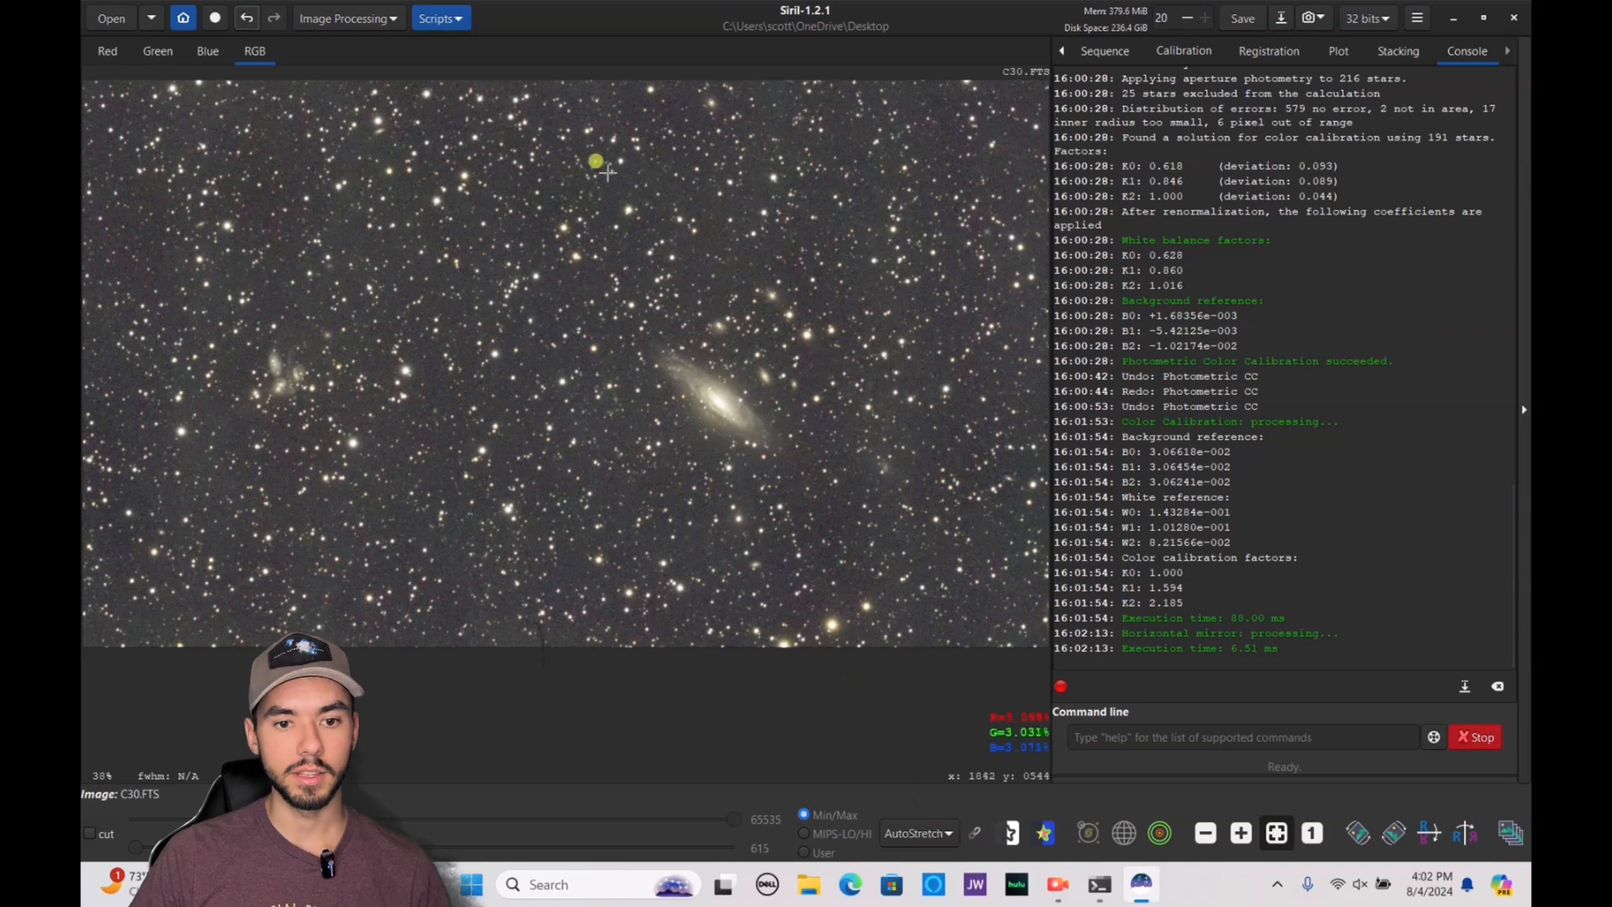
# Remove the green noise with the average neutral algorithm, preserving lightness, and save the image
pyautogui.click(354, 18)
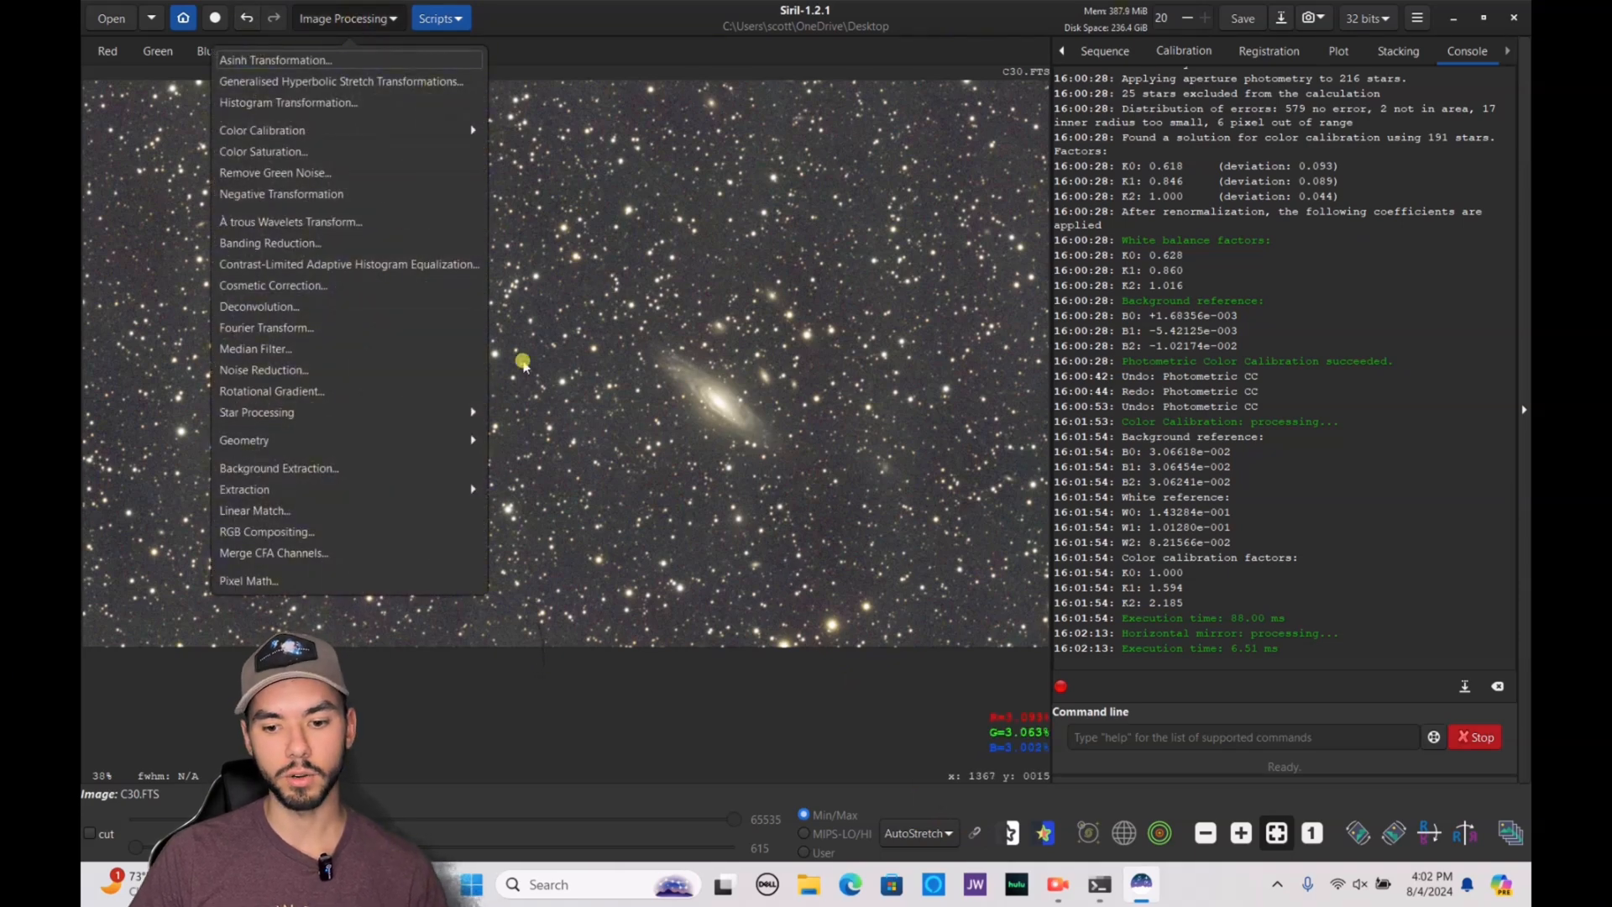
pyautogui.click(932, 764)
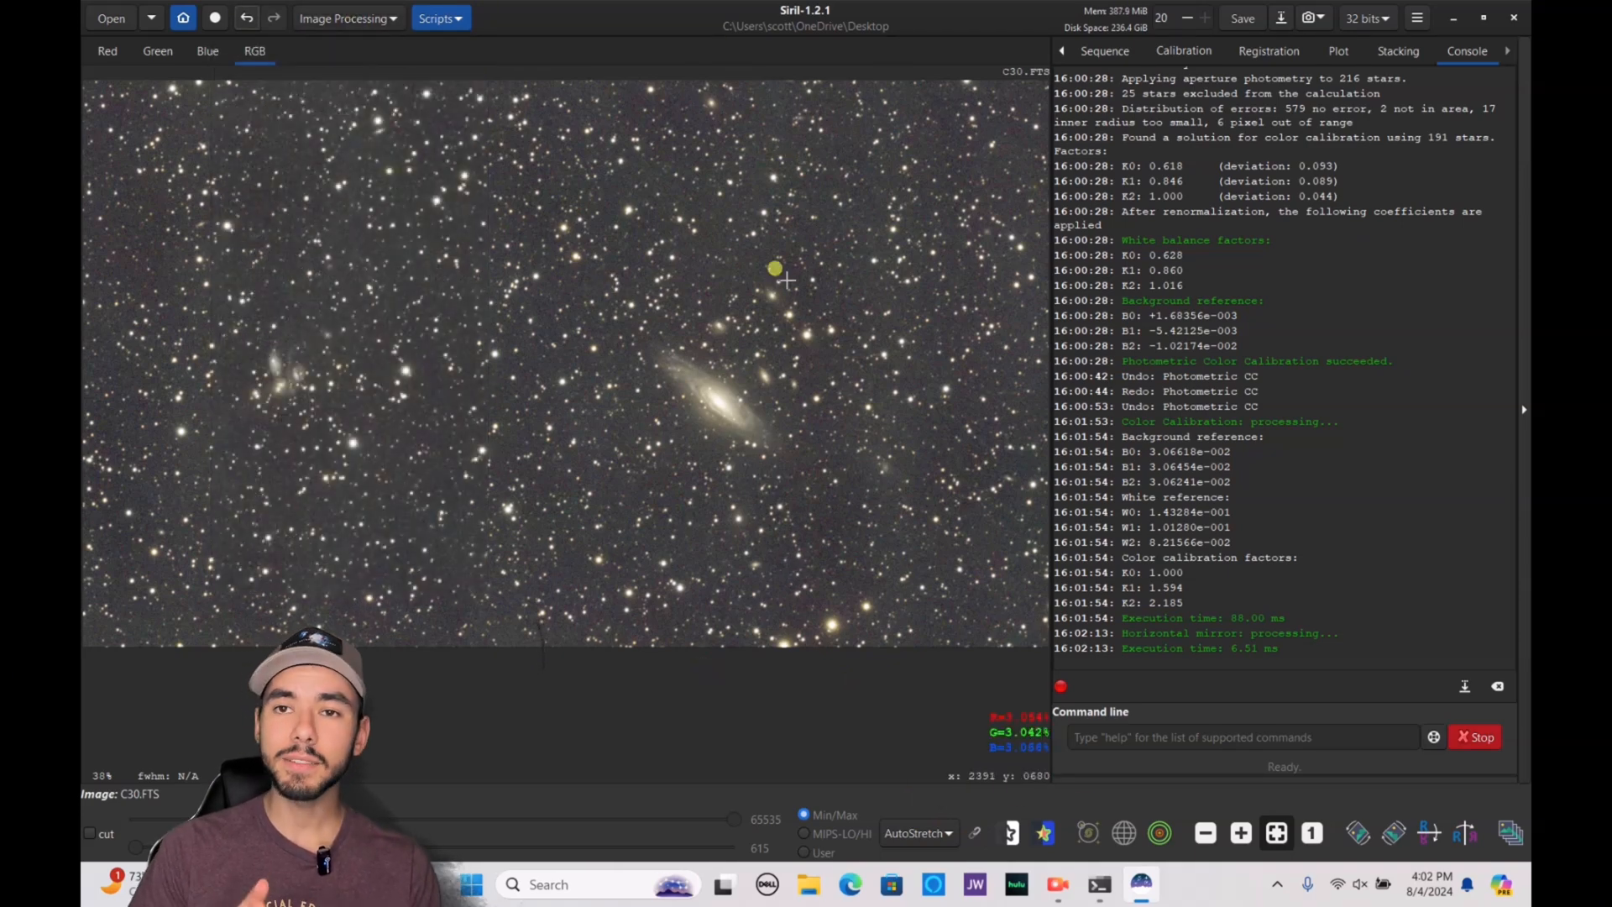
pyautogui.click(340, 18)
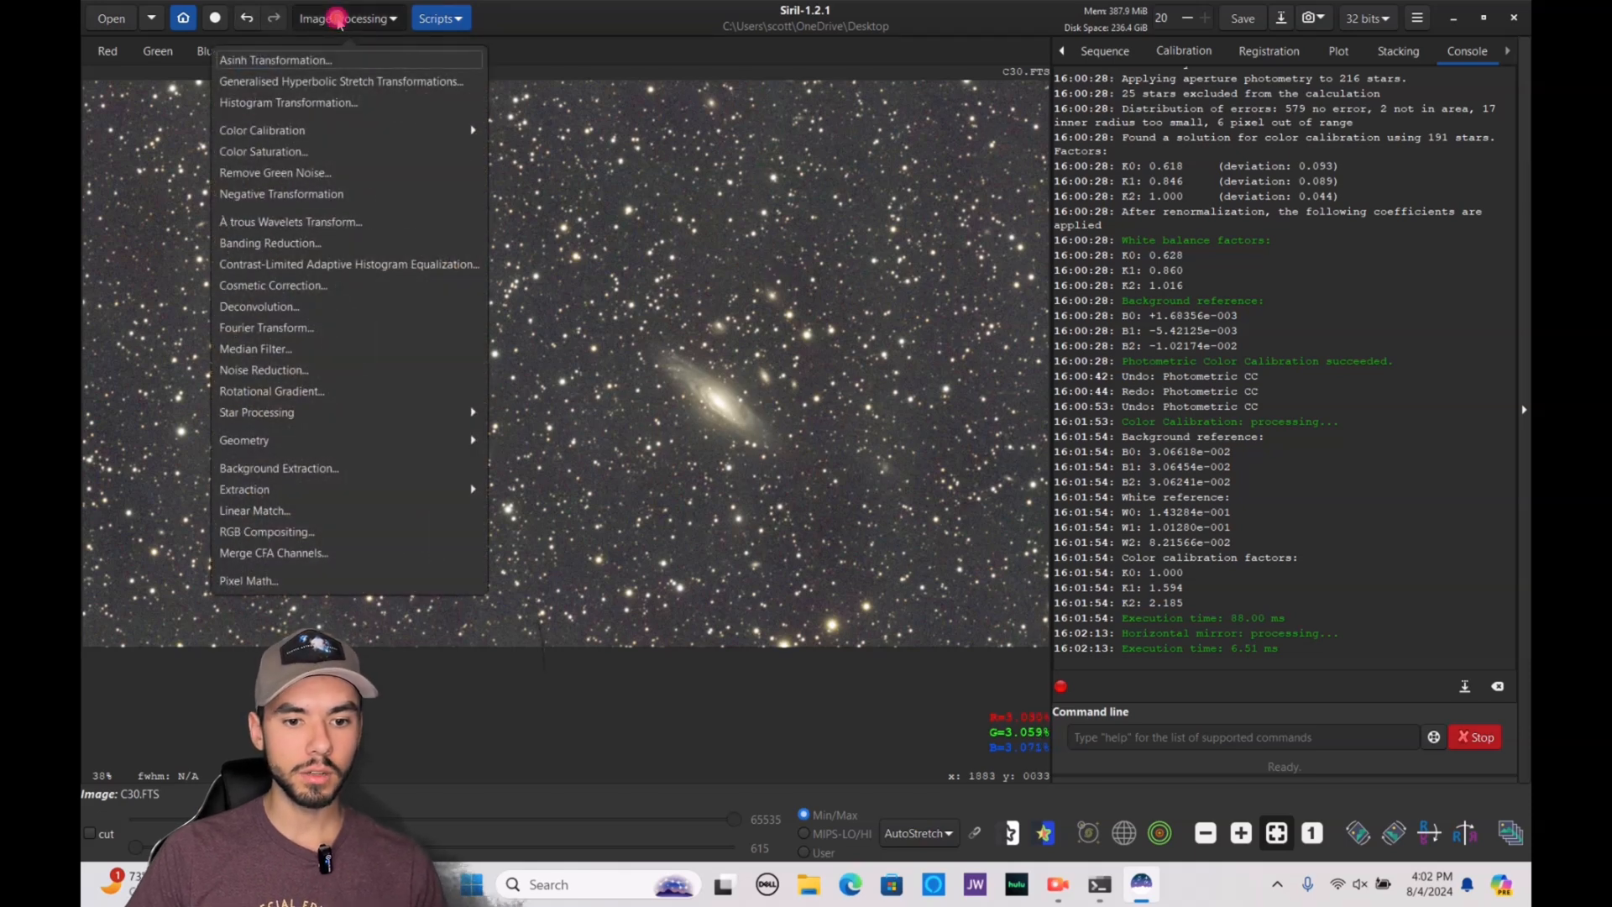
pyautogui.click(312, 174)
pyautogui.click(923, 515)
pyautogui.click(873, 518)
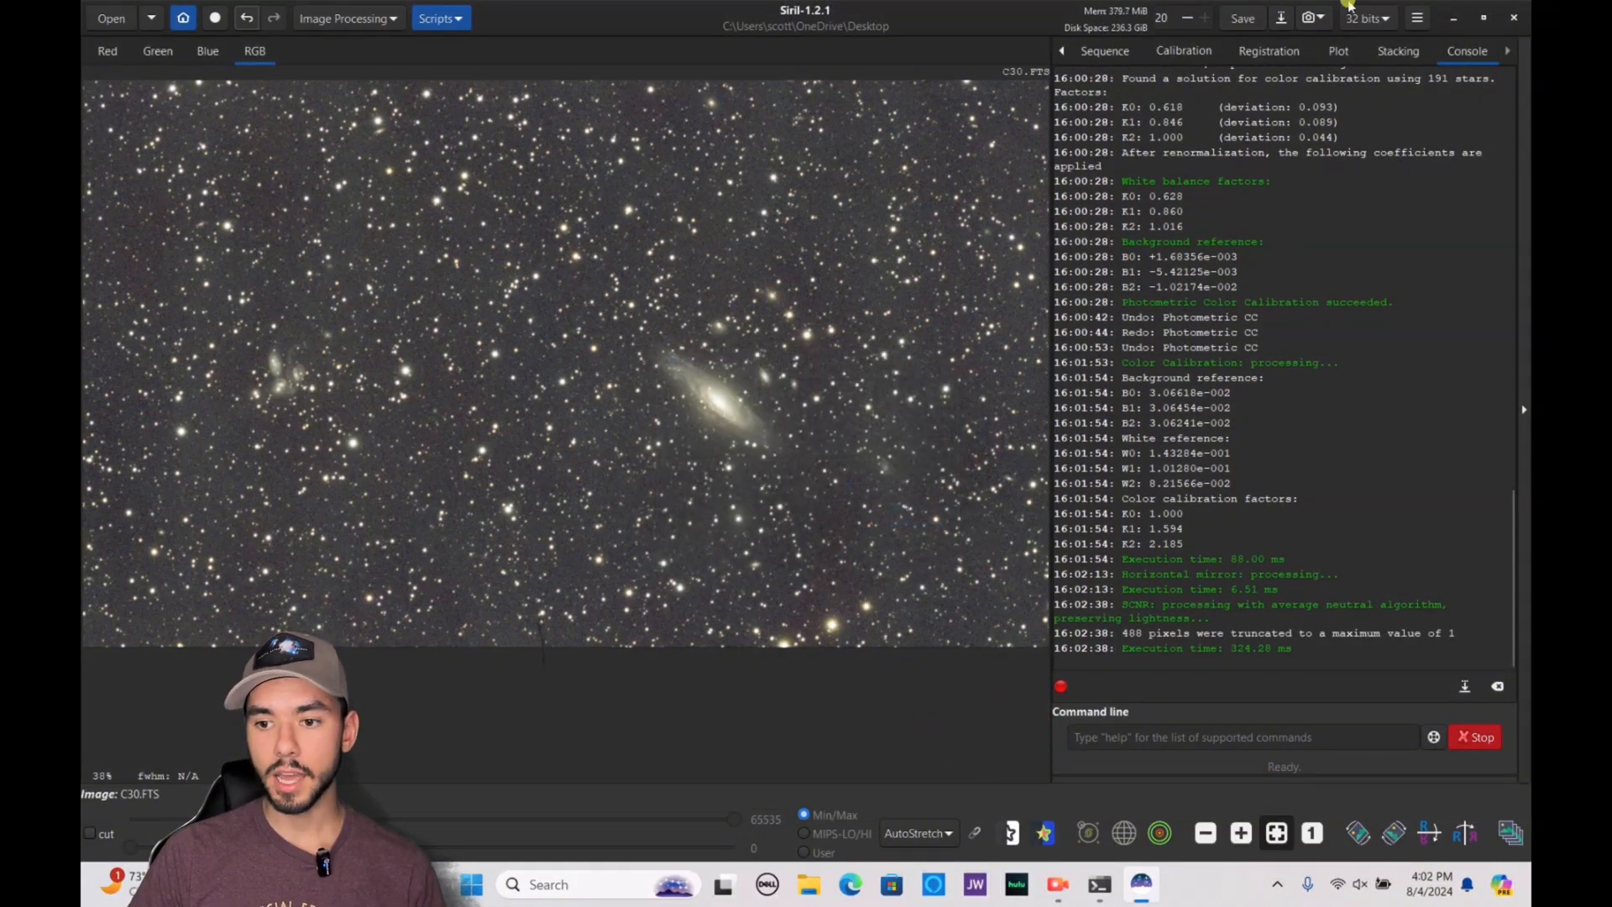
pyautogui.click(1232, 21)
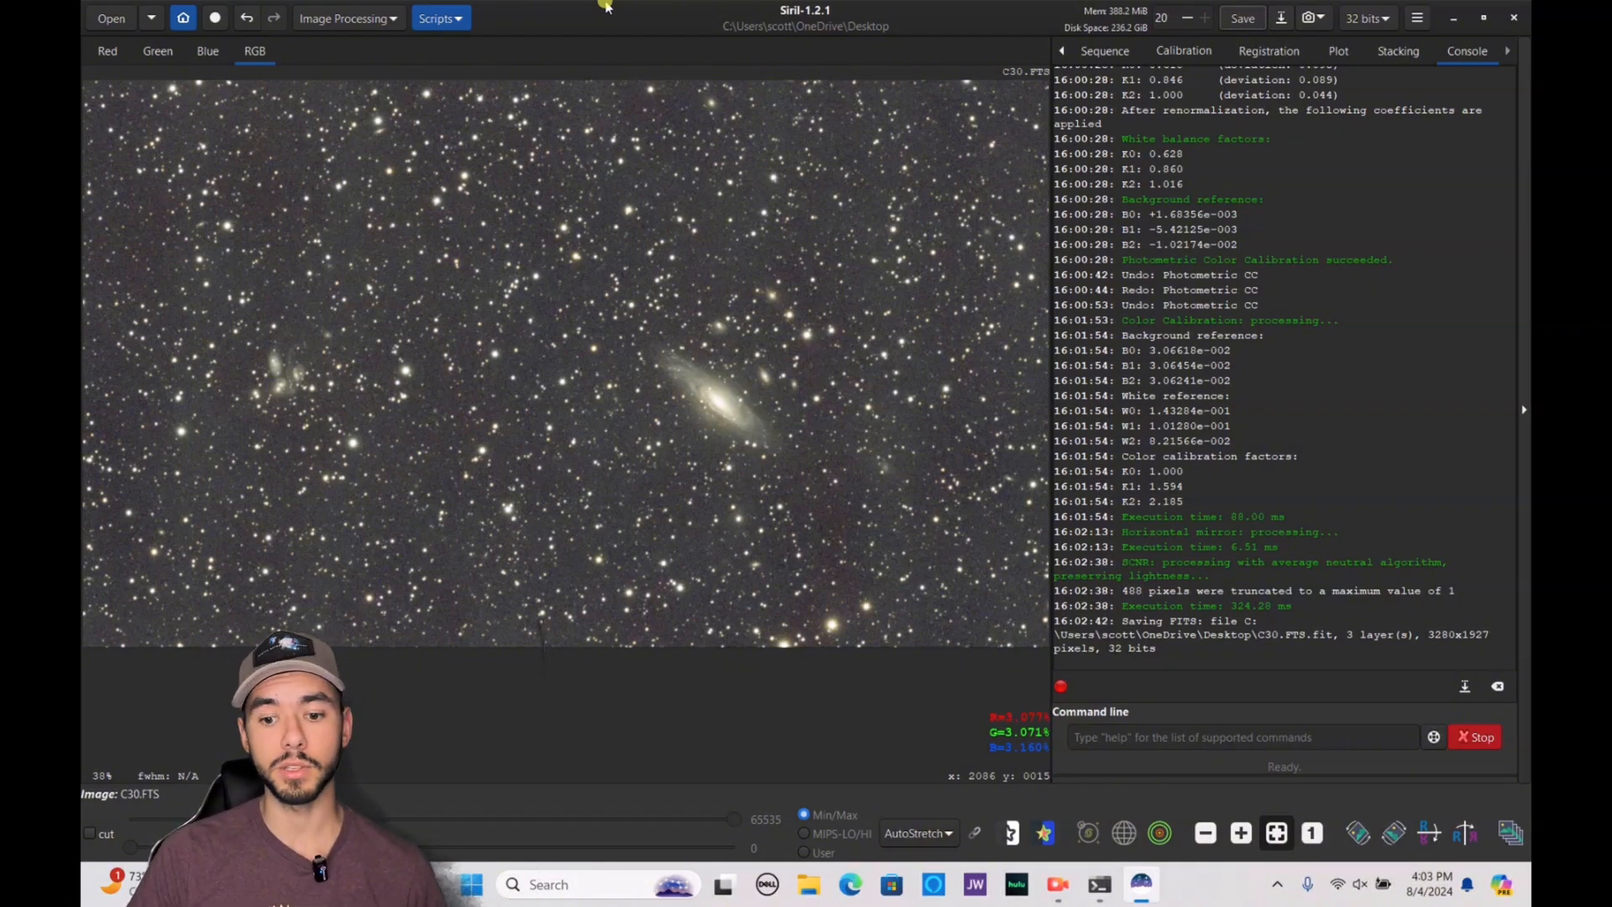
# Set the display mode to Linear and run StarNet star removal with linear pre-stretch and star mask generation
pyautogui.click(922, 833)
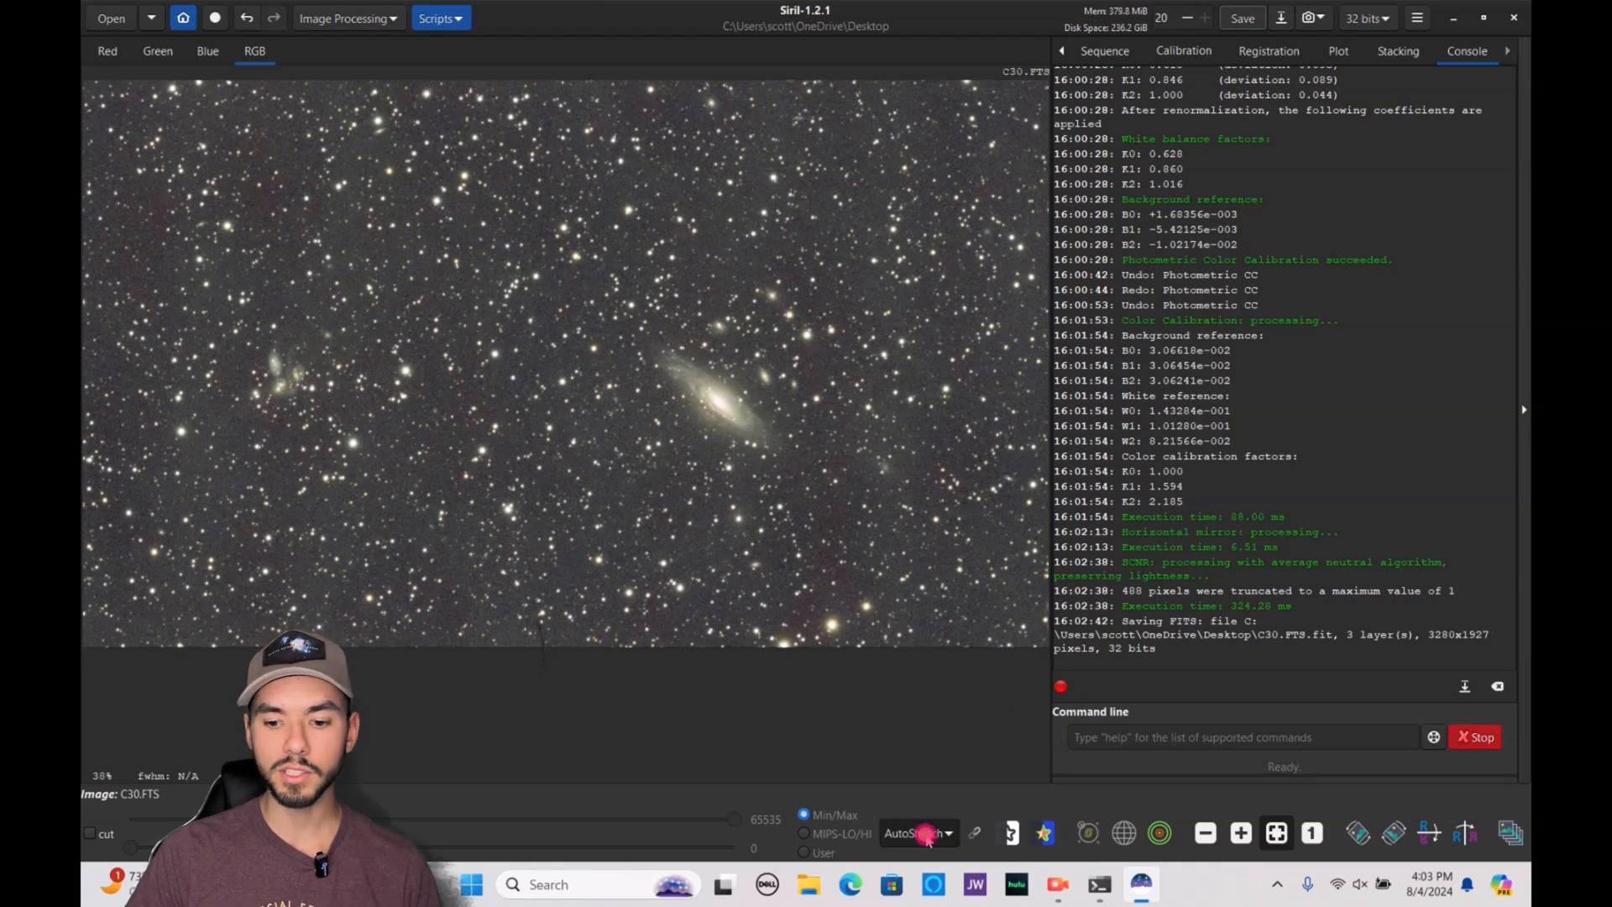
pyautogui.click(913, 651)
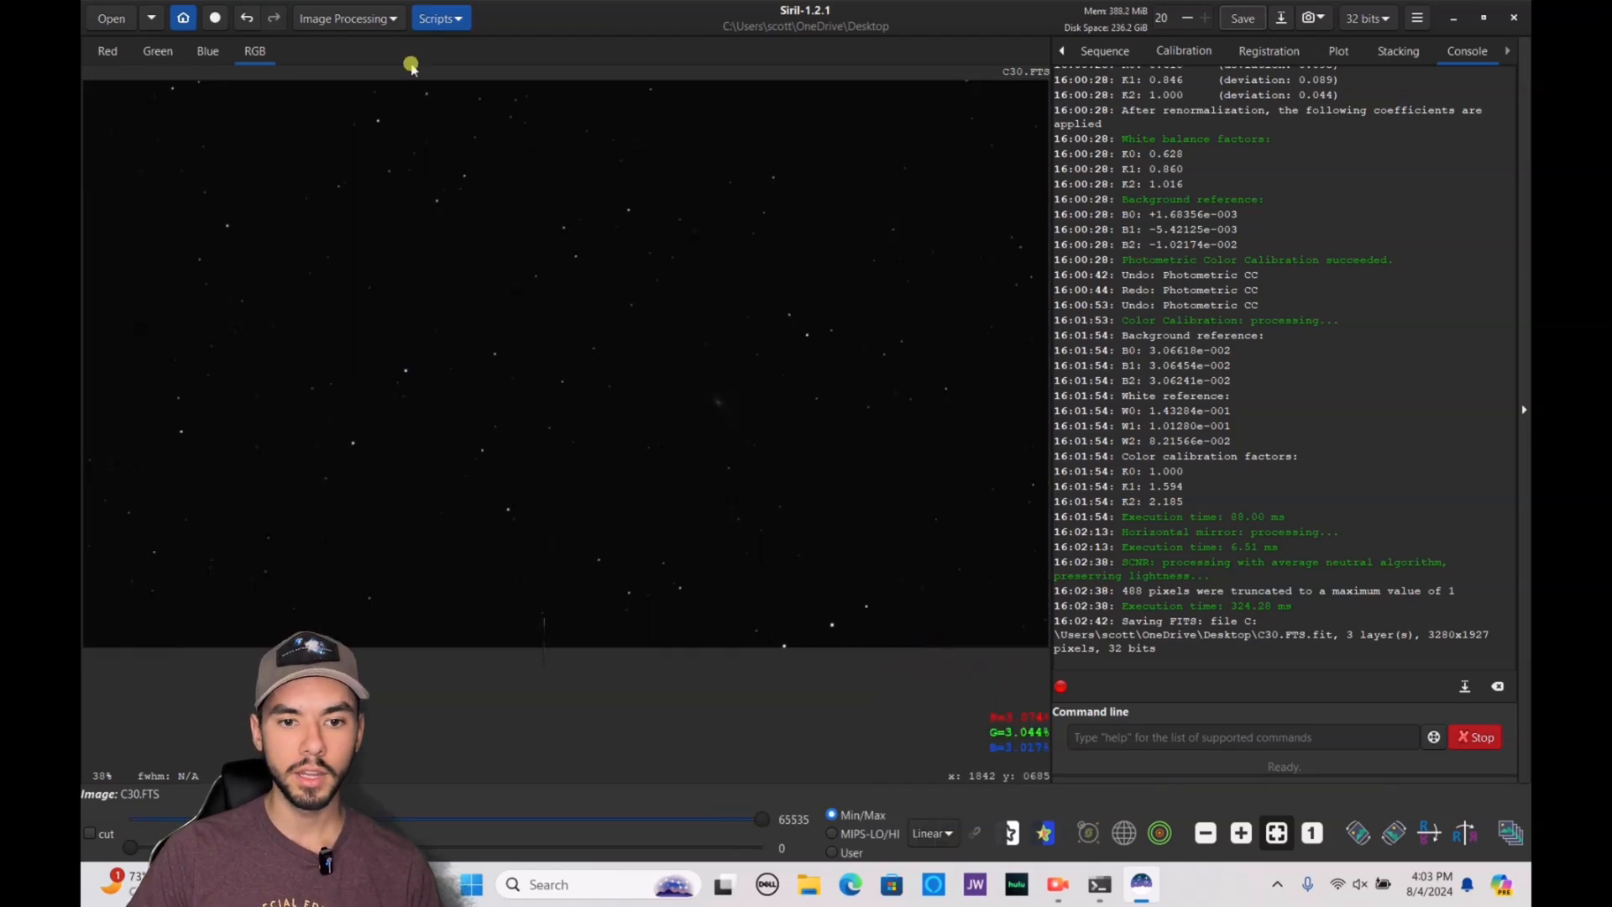
pyautogui.click(346, 23)
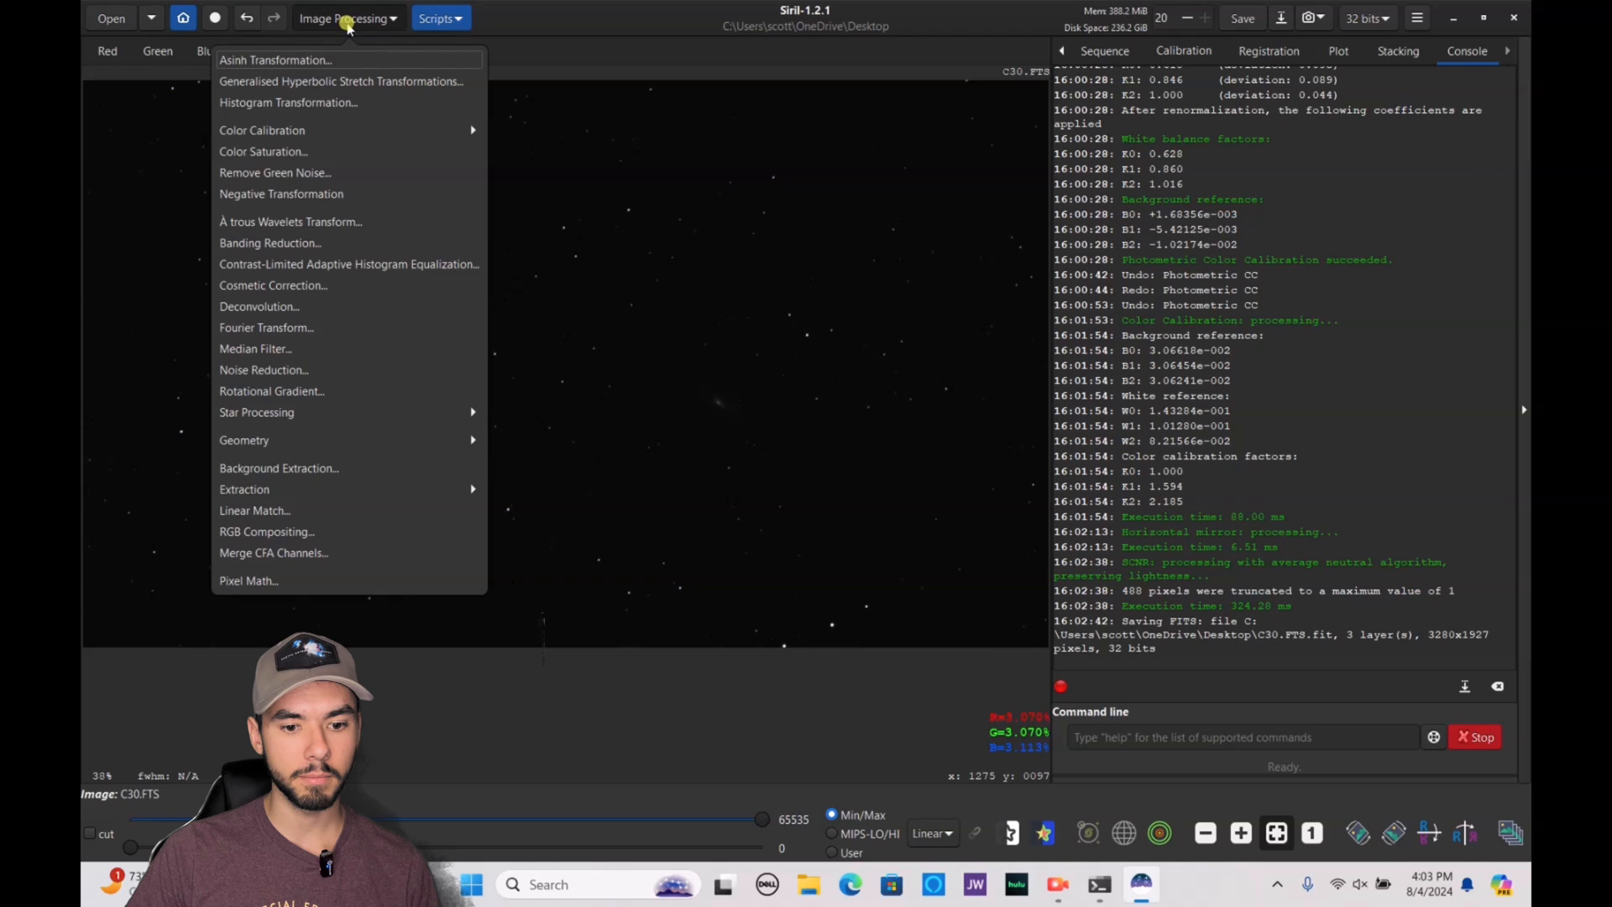
pyautogui.click(352, 412)
pyautogui.click(319, 88)
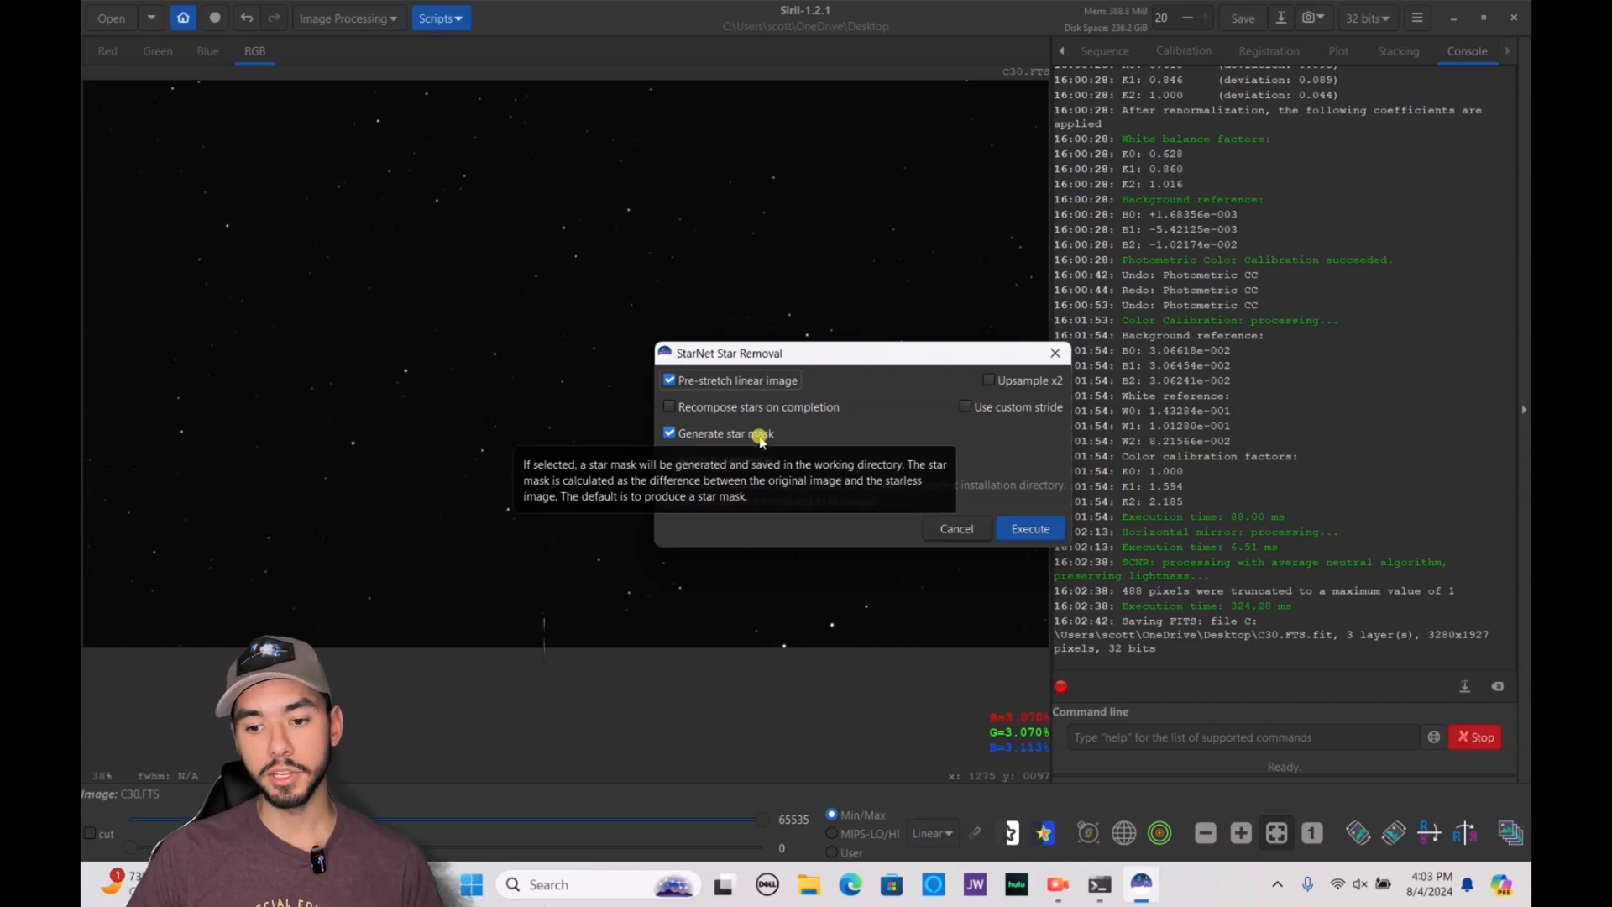
pyautogui.click(1050, 529)
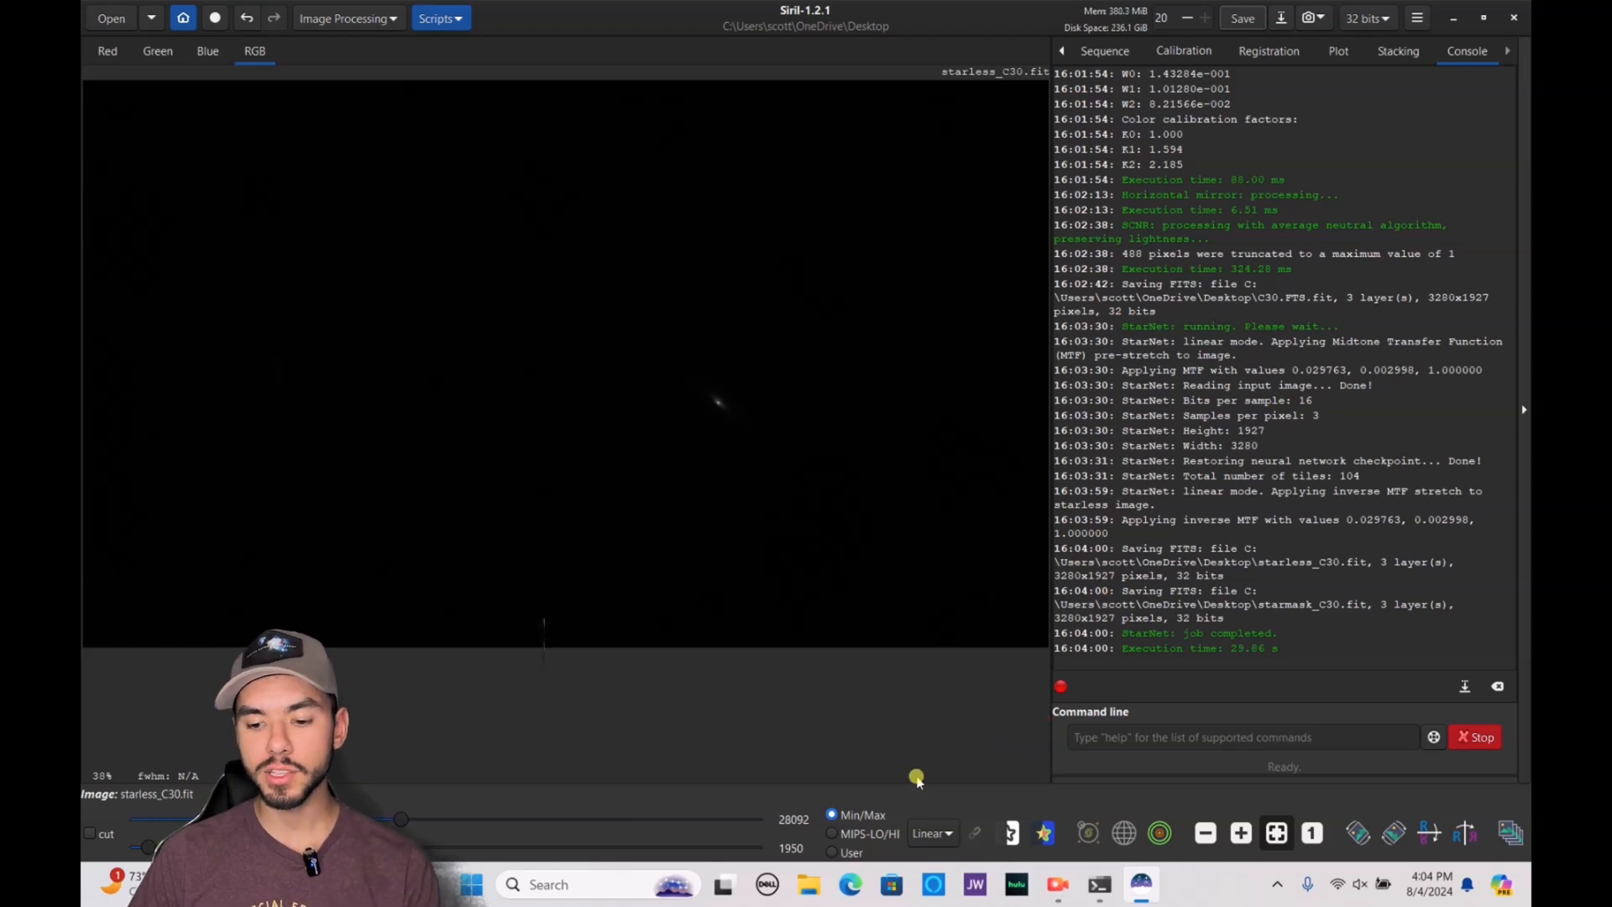
# Display the starless image in AutoStretch mode and apply Banding Reduction with vertical banding and an amount of 1.0
pyautogui.click(932, 834)
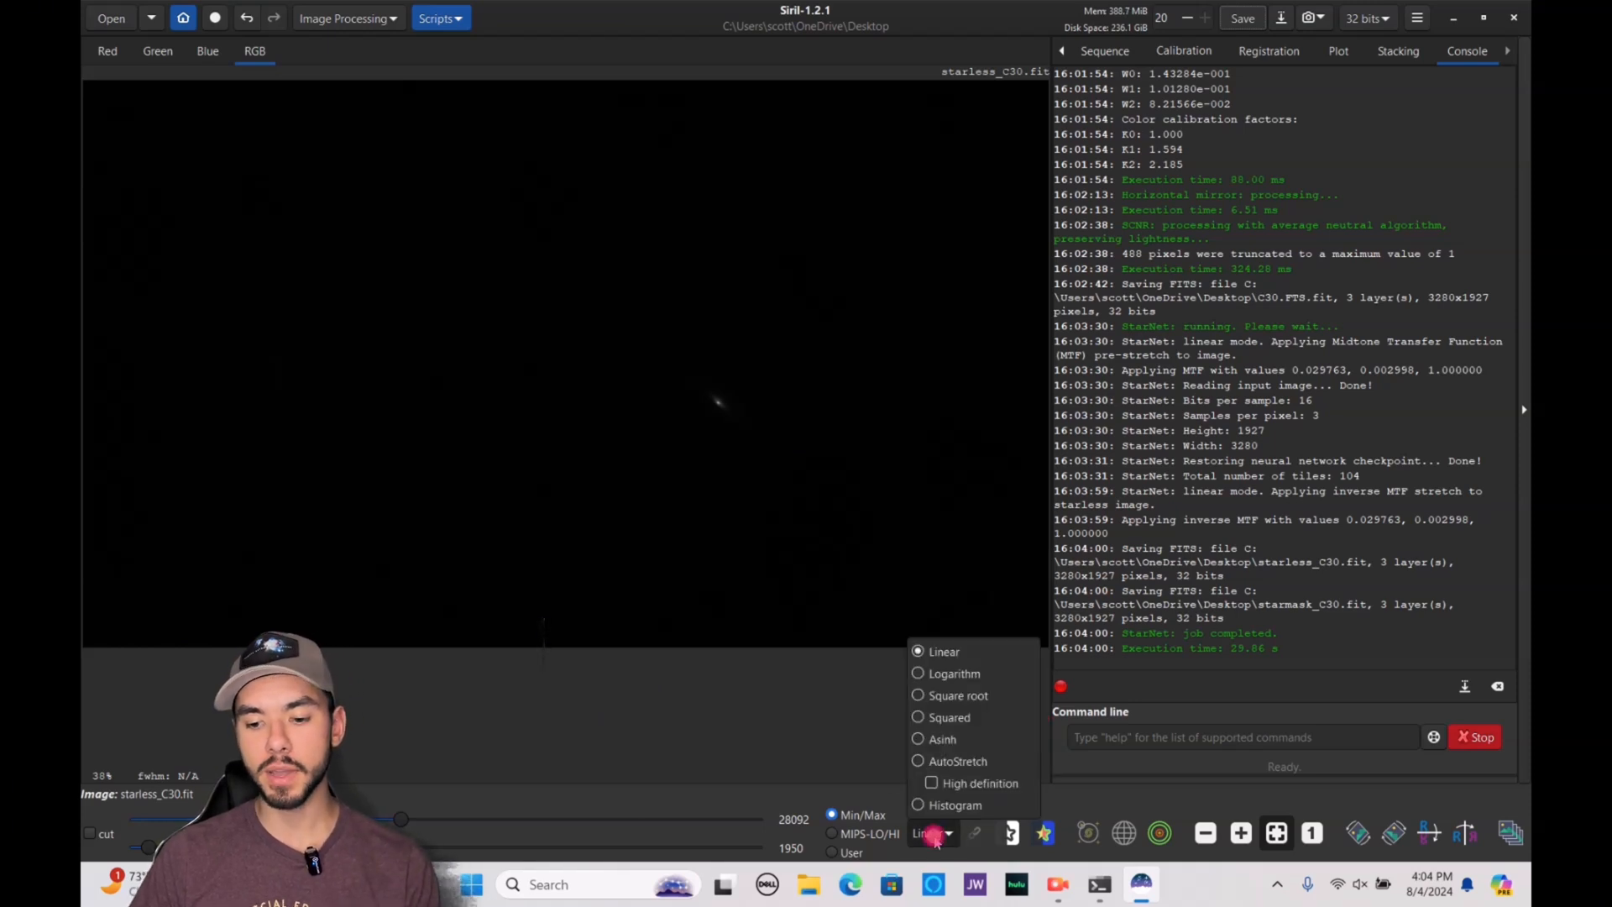
pyautogui.click(939, 759)
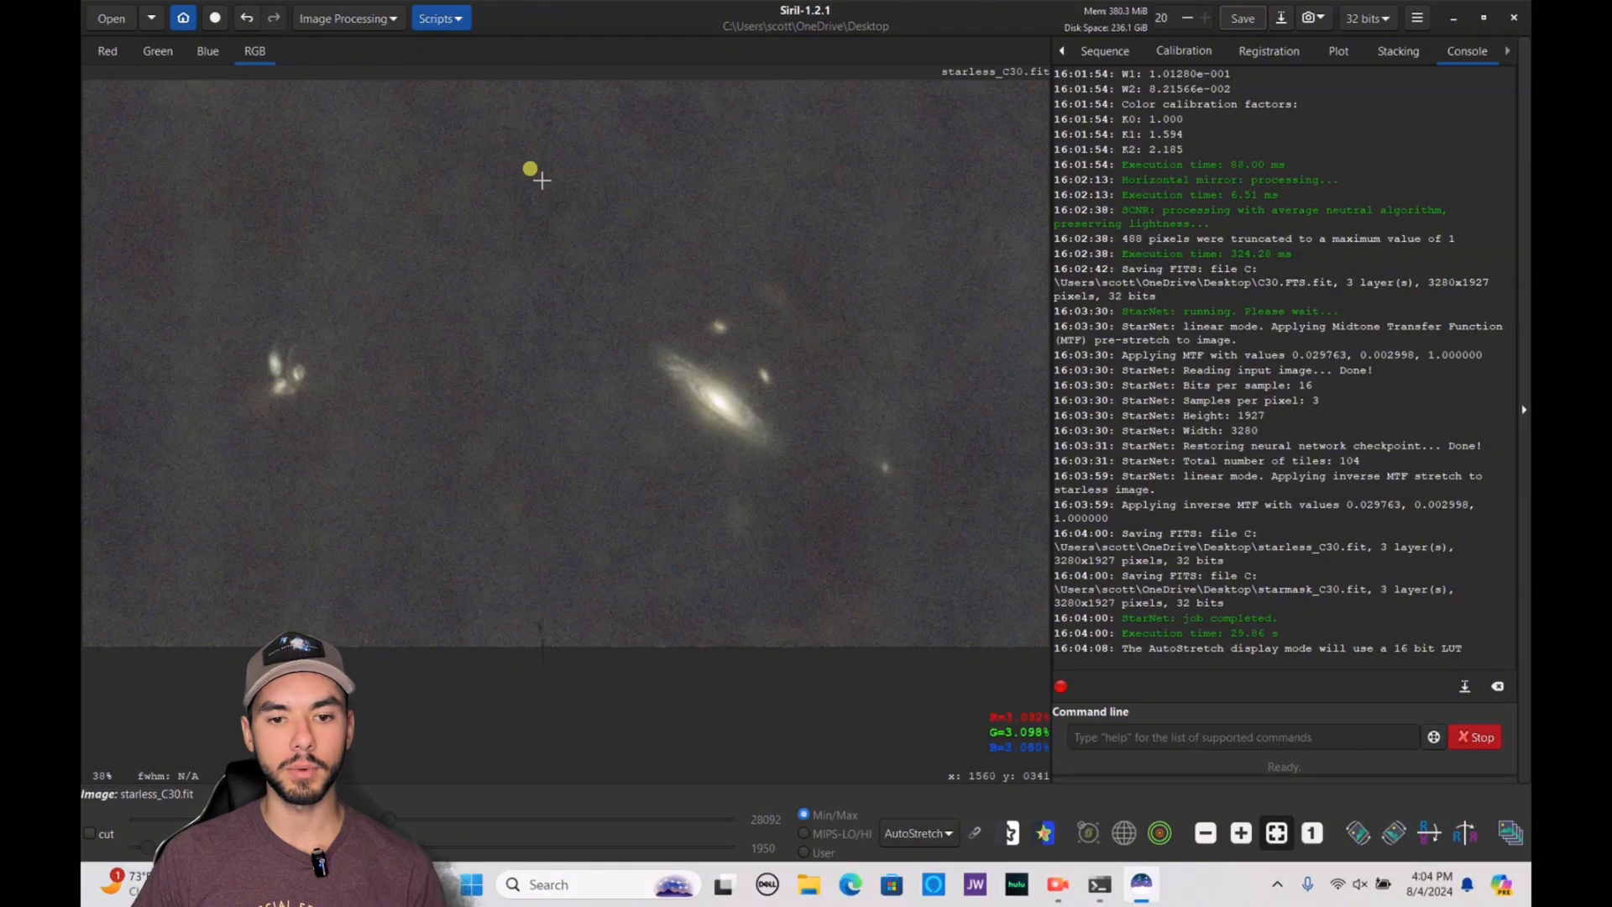
pyautogui.click(362, 19)
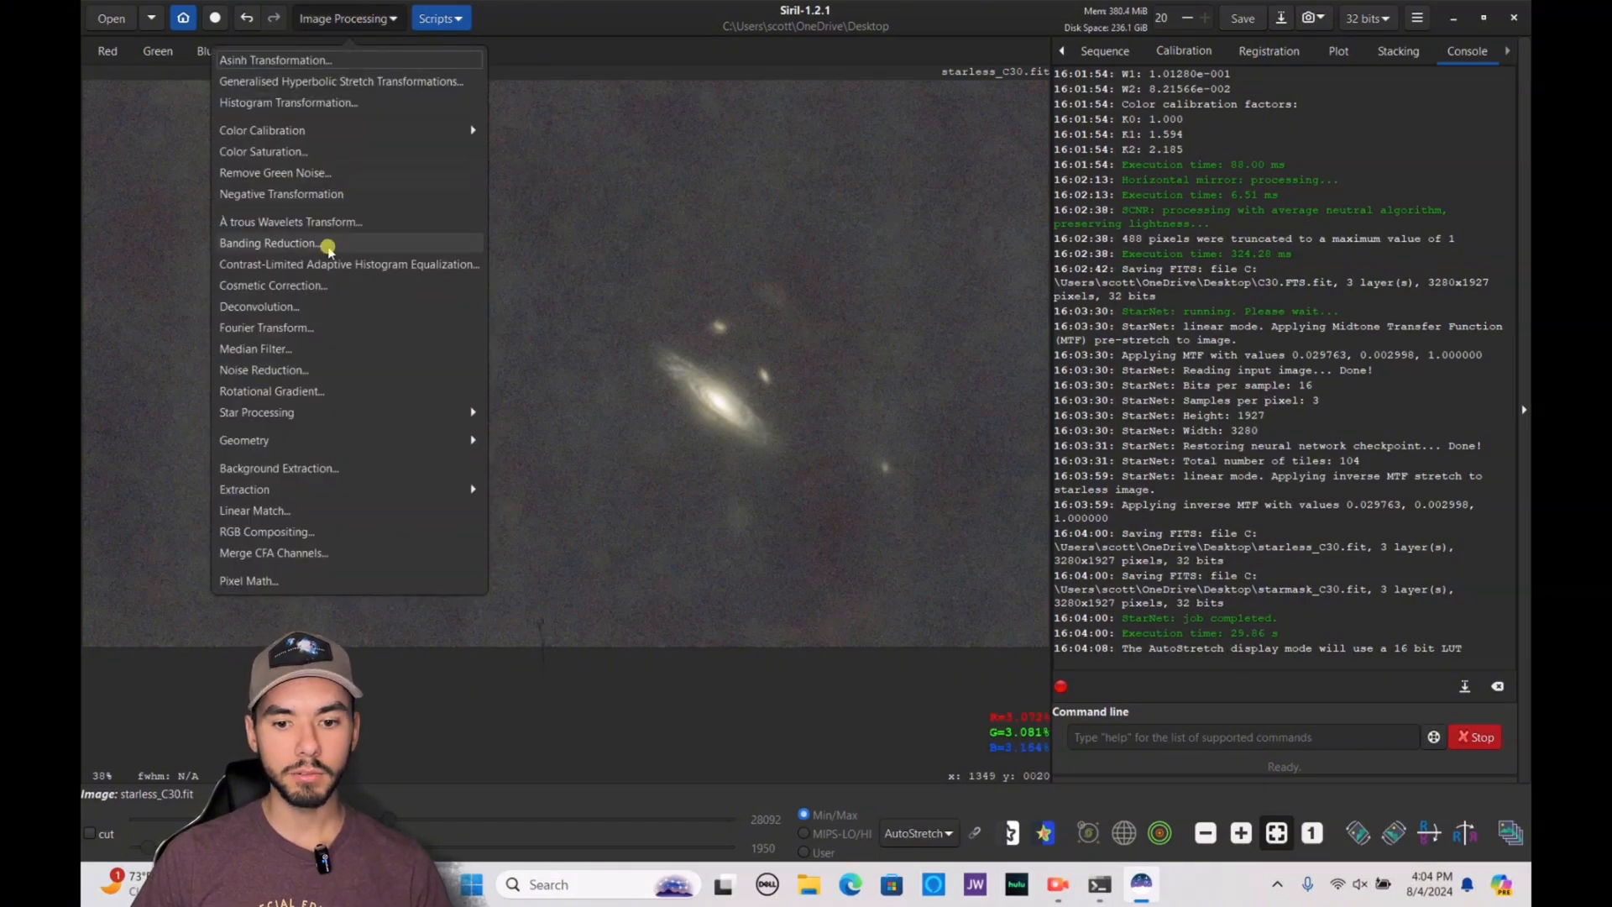
pyautogui.click(324, 243)
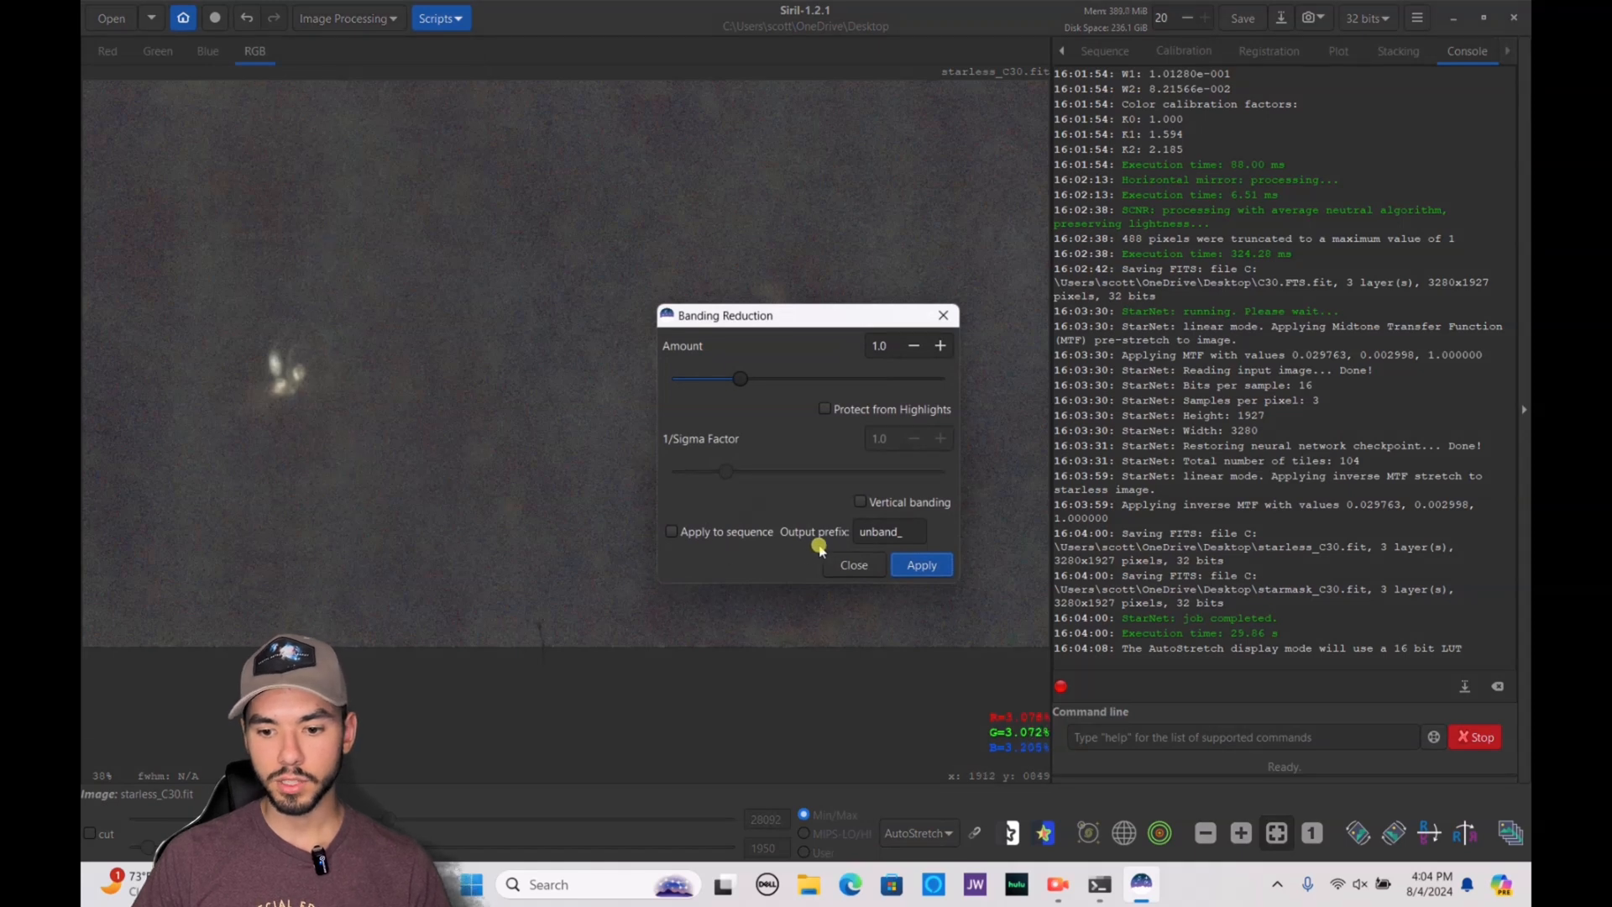
pyautogui.click(877, 502)
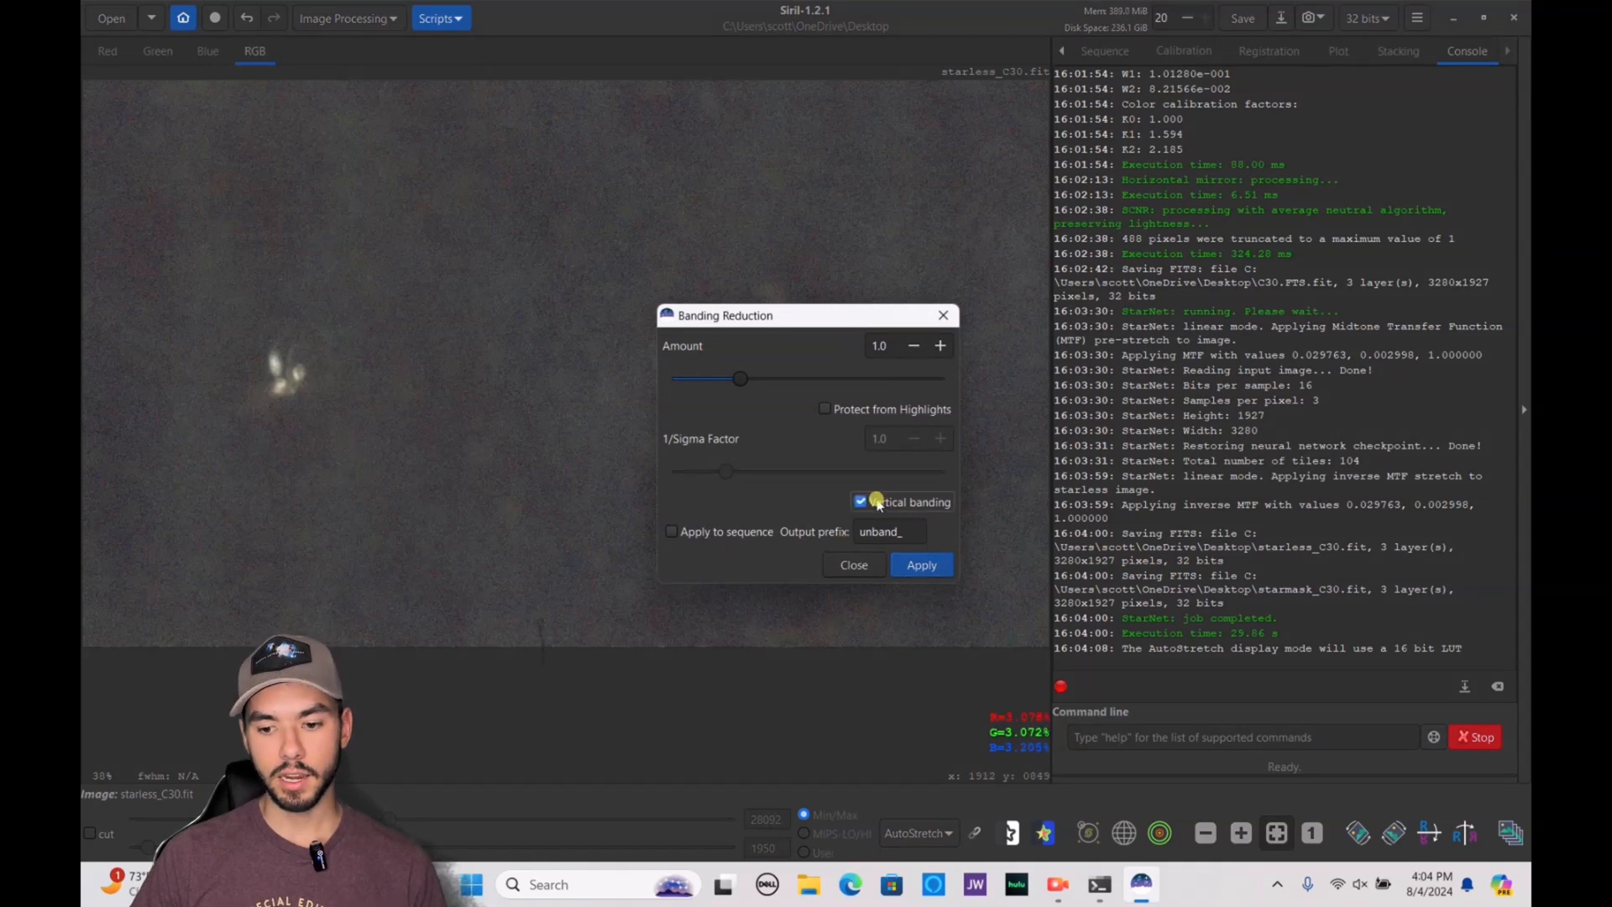
pyautogui.click(919, 564)
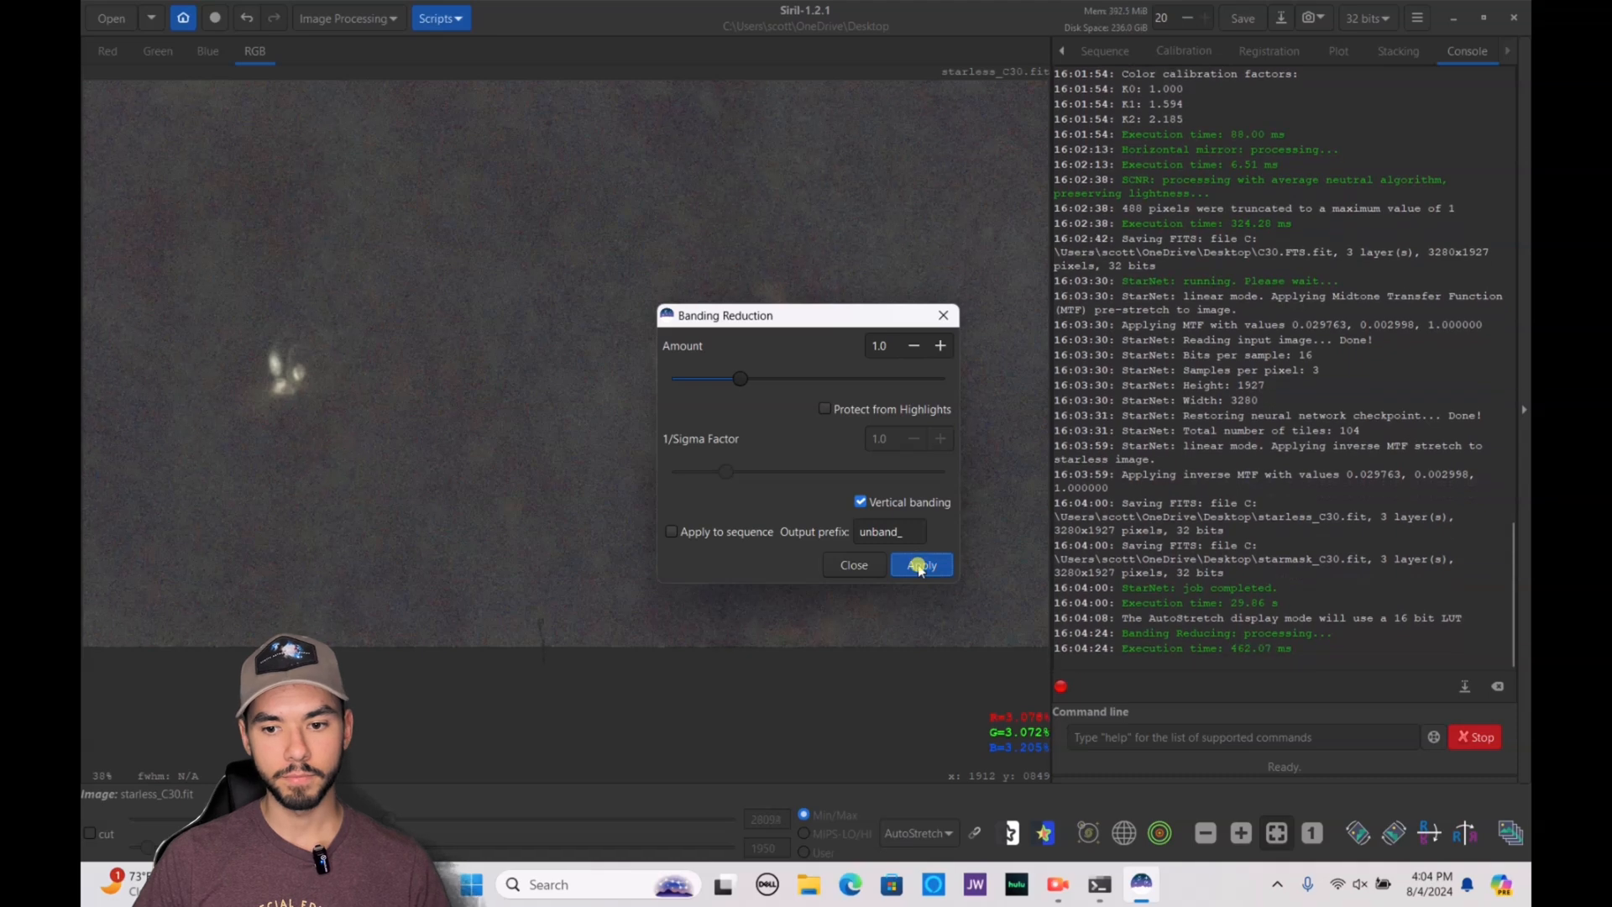
pyautogui.click(857, 565)
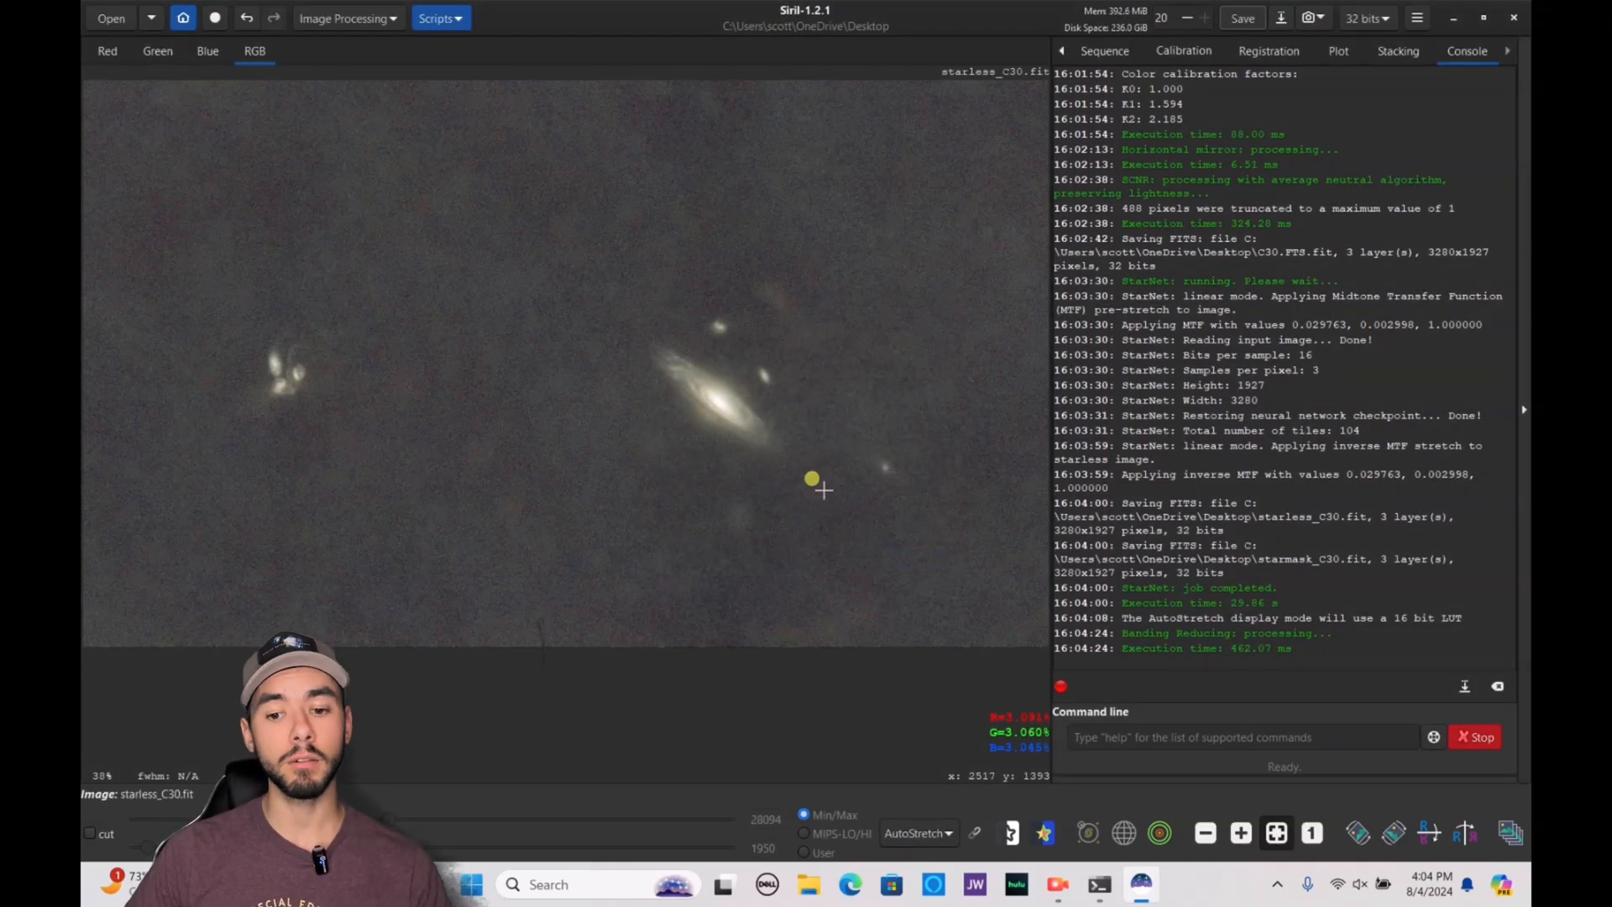
# Save the starless image and set its display mode to Linear
pyautogui.click(1246, 19)
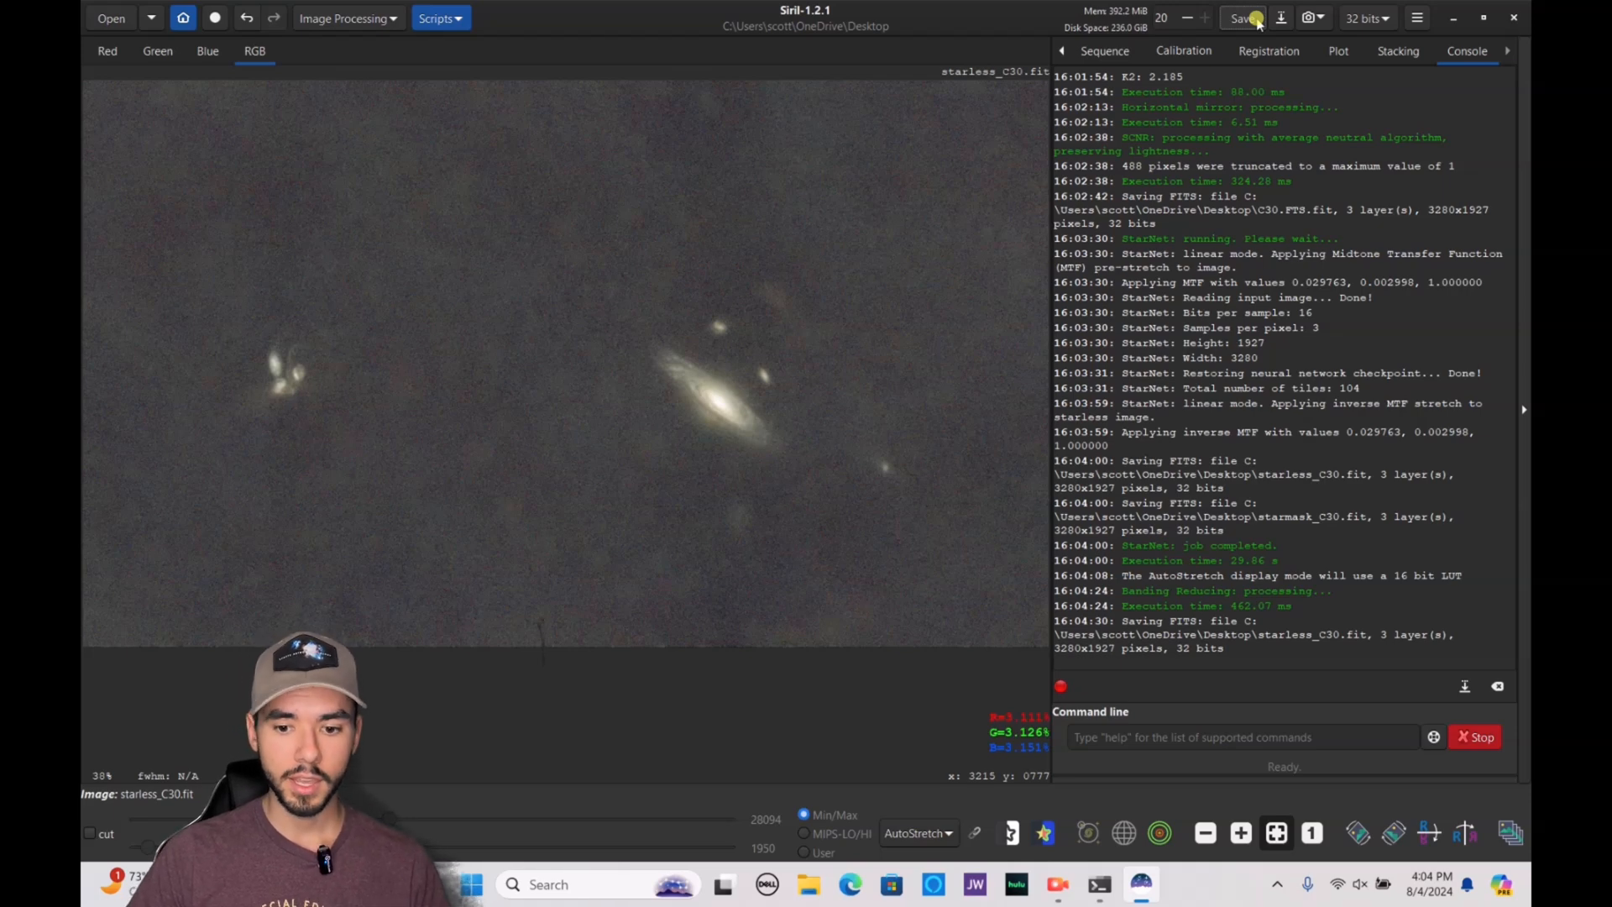
pyautogui.click(919, 832)
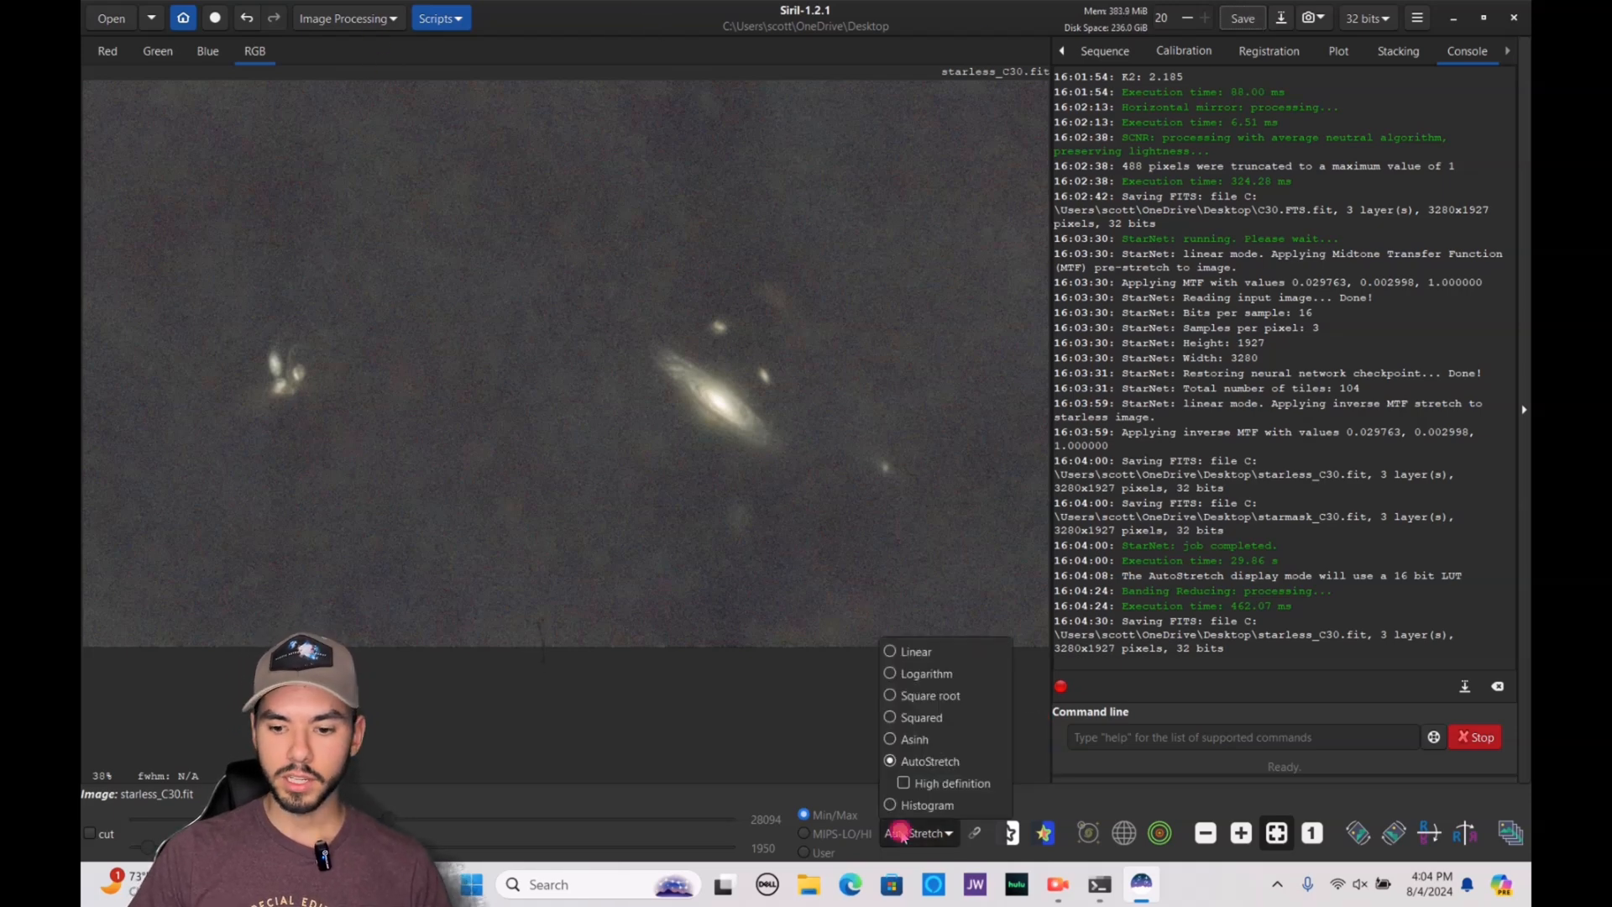
pyautogui.click(912, 652)
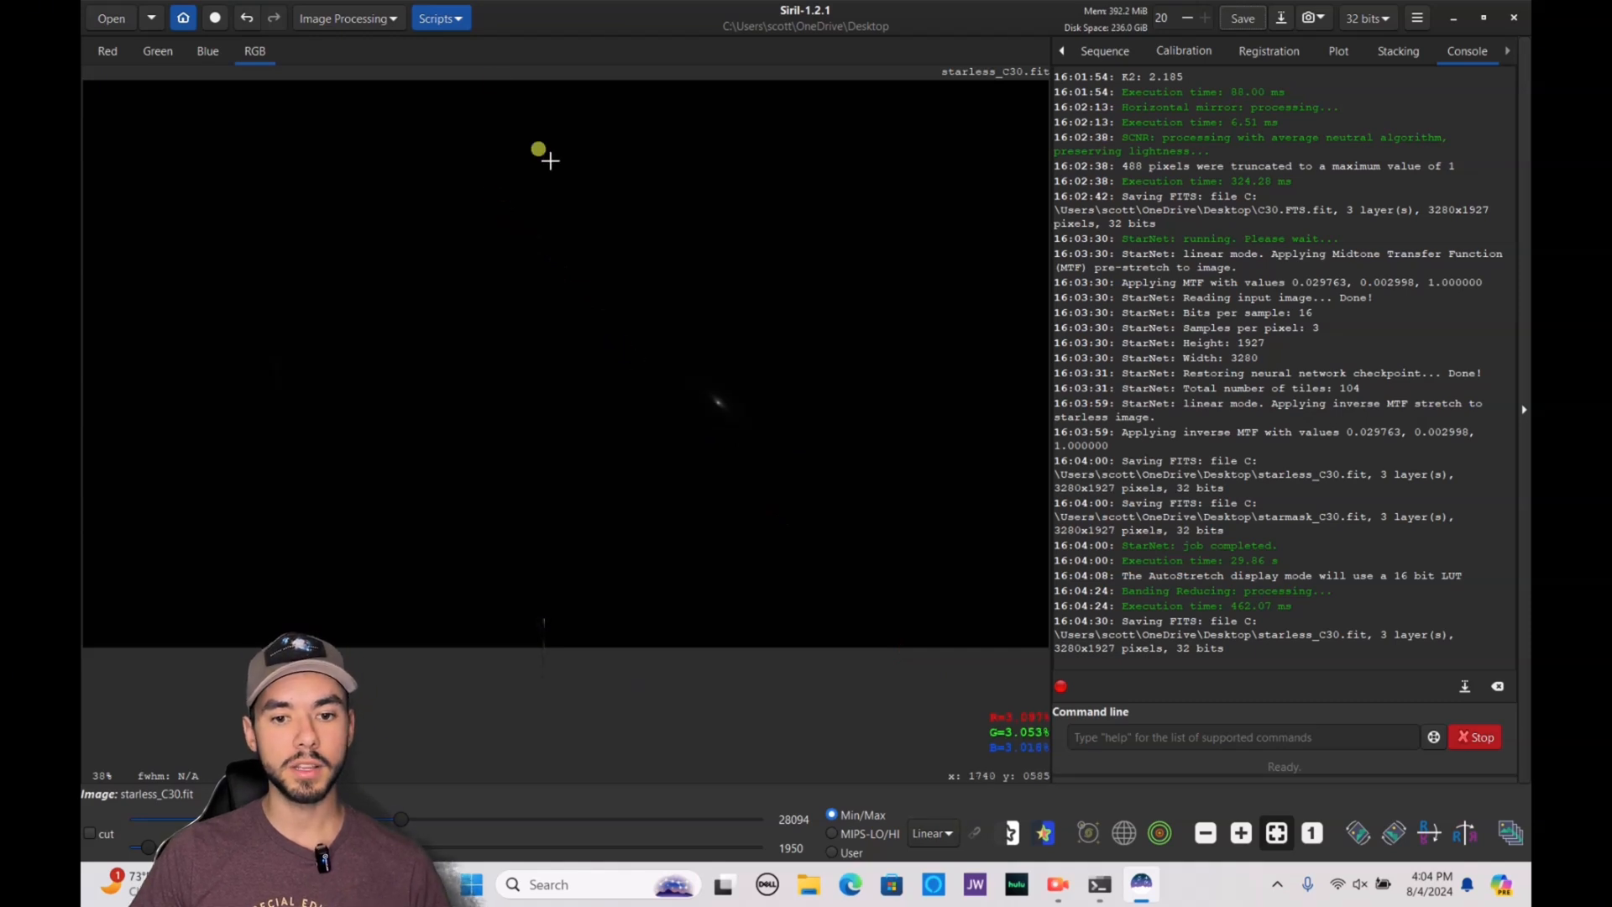
# Start a Generalised Hyperbolic Stretch and, in AutoStretch display, sample its symmetry point from a selection about 22 px wide at the galaxy's faint outer edge
pyautogui.click(385, 18)
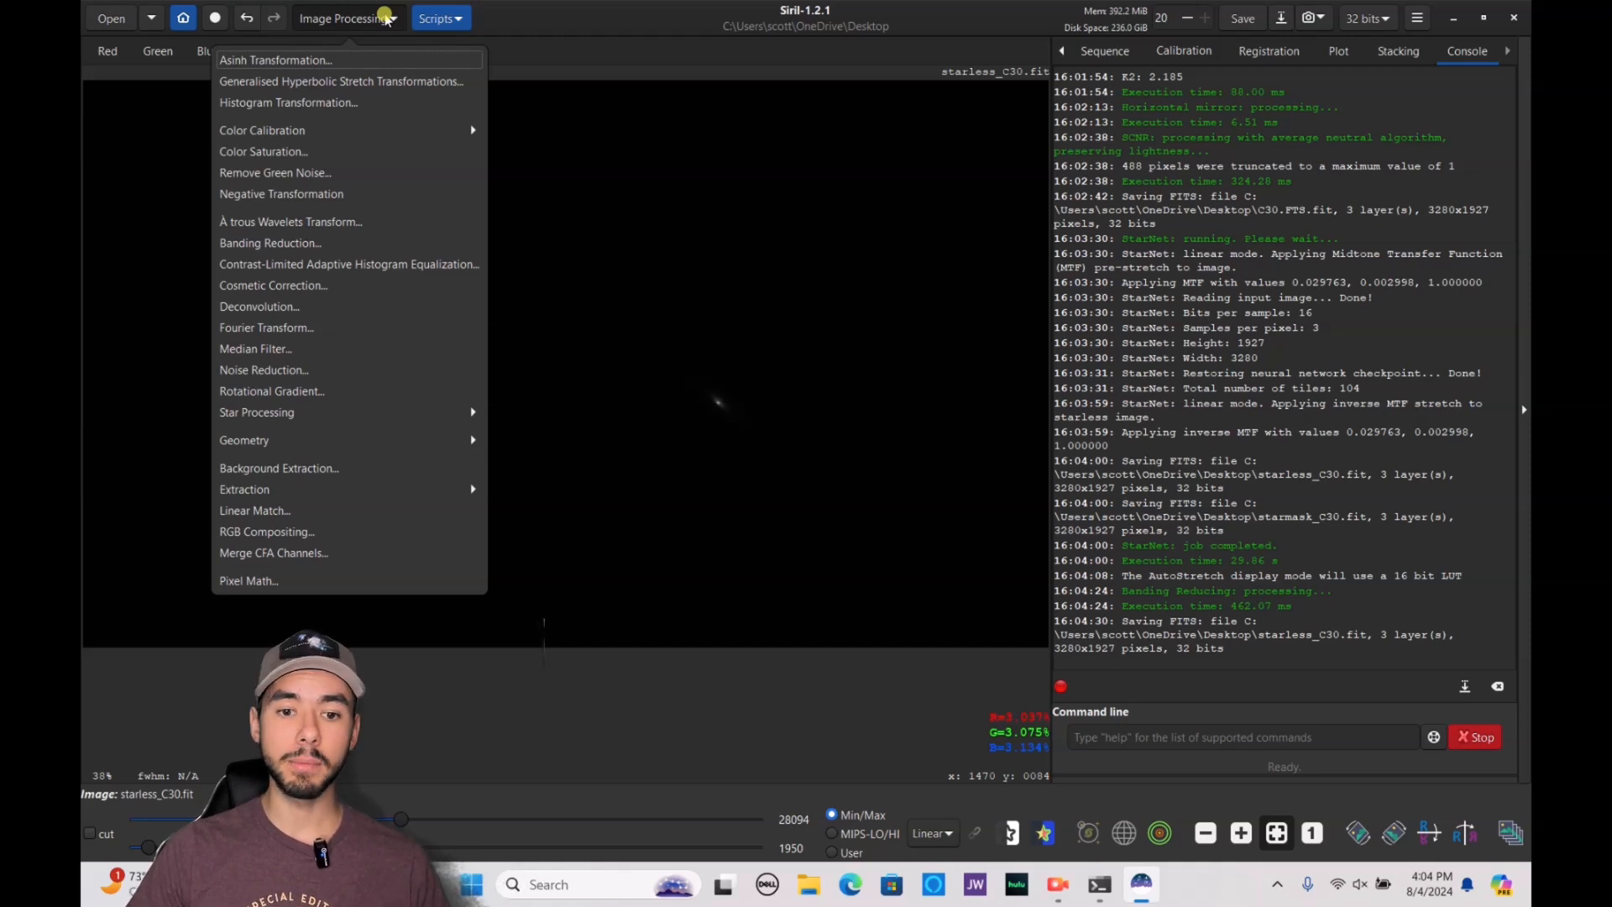
pyautogui.click(388, 81)
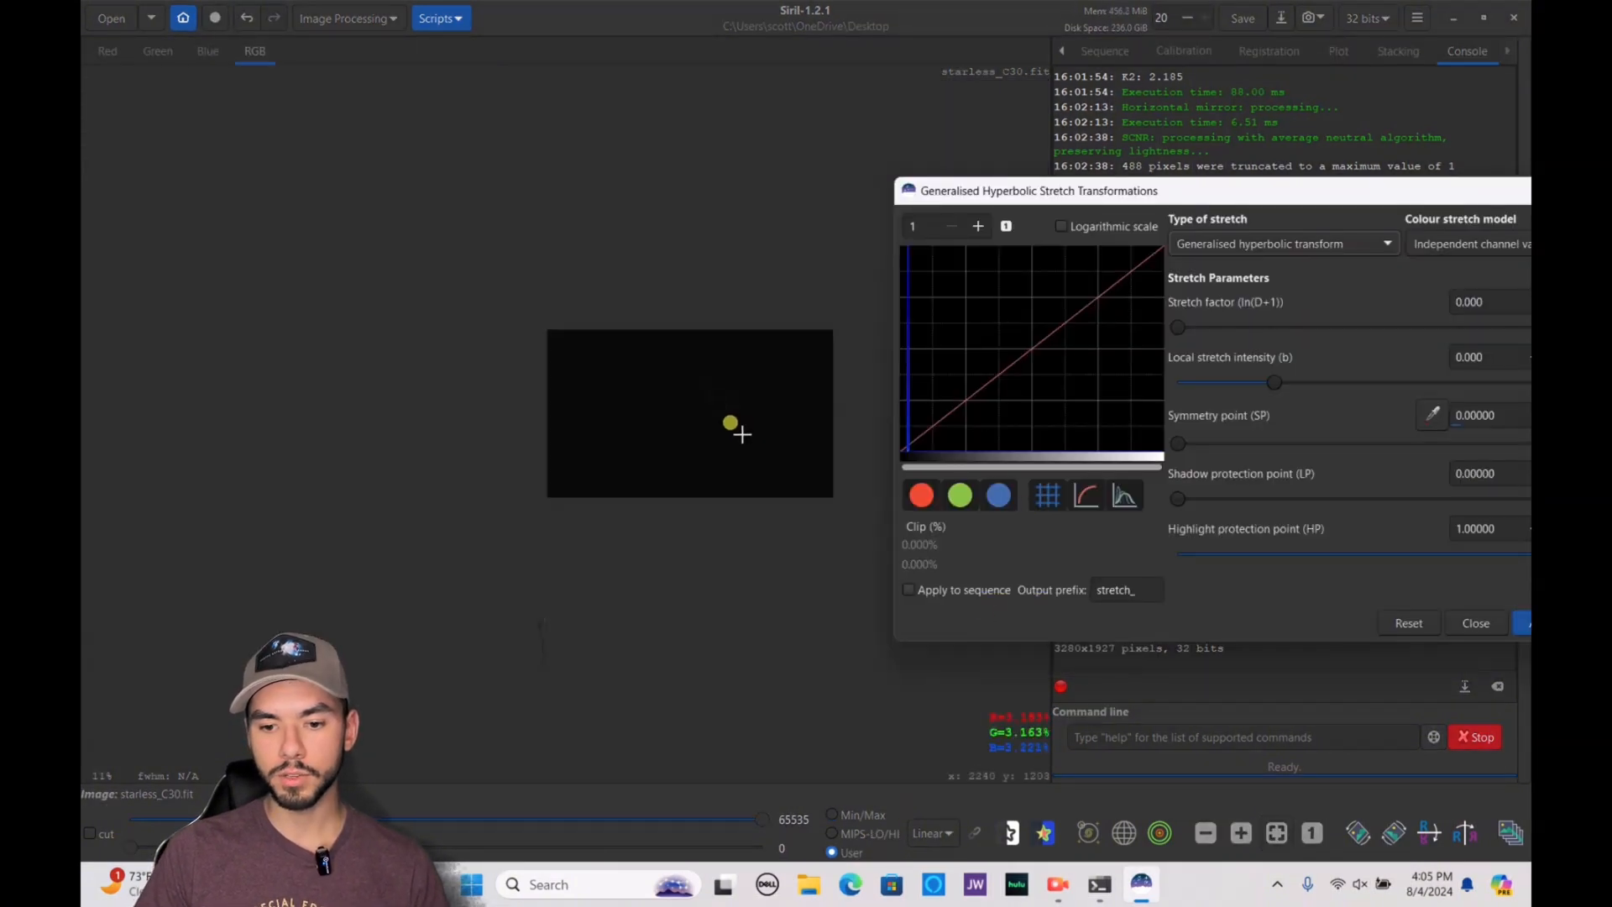
pyautogui.scroll(-3, 730, 425)
pyautogui.scroll(8, 731, 425)
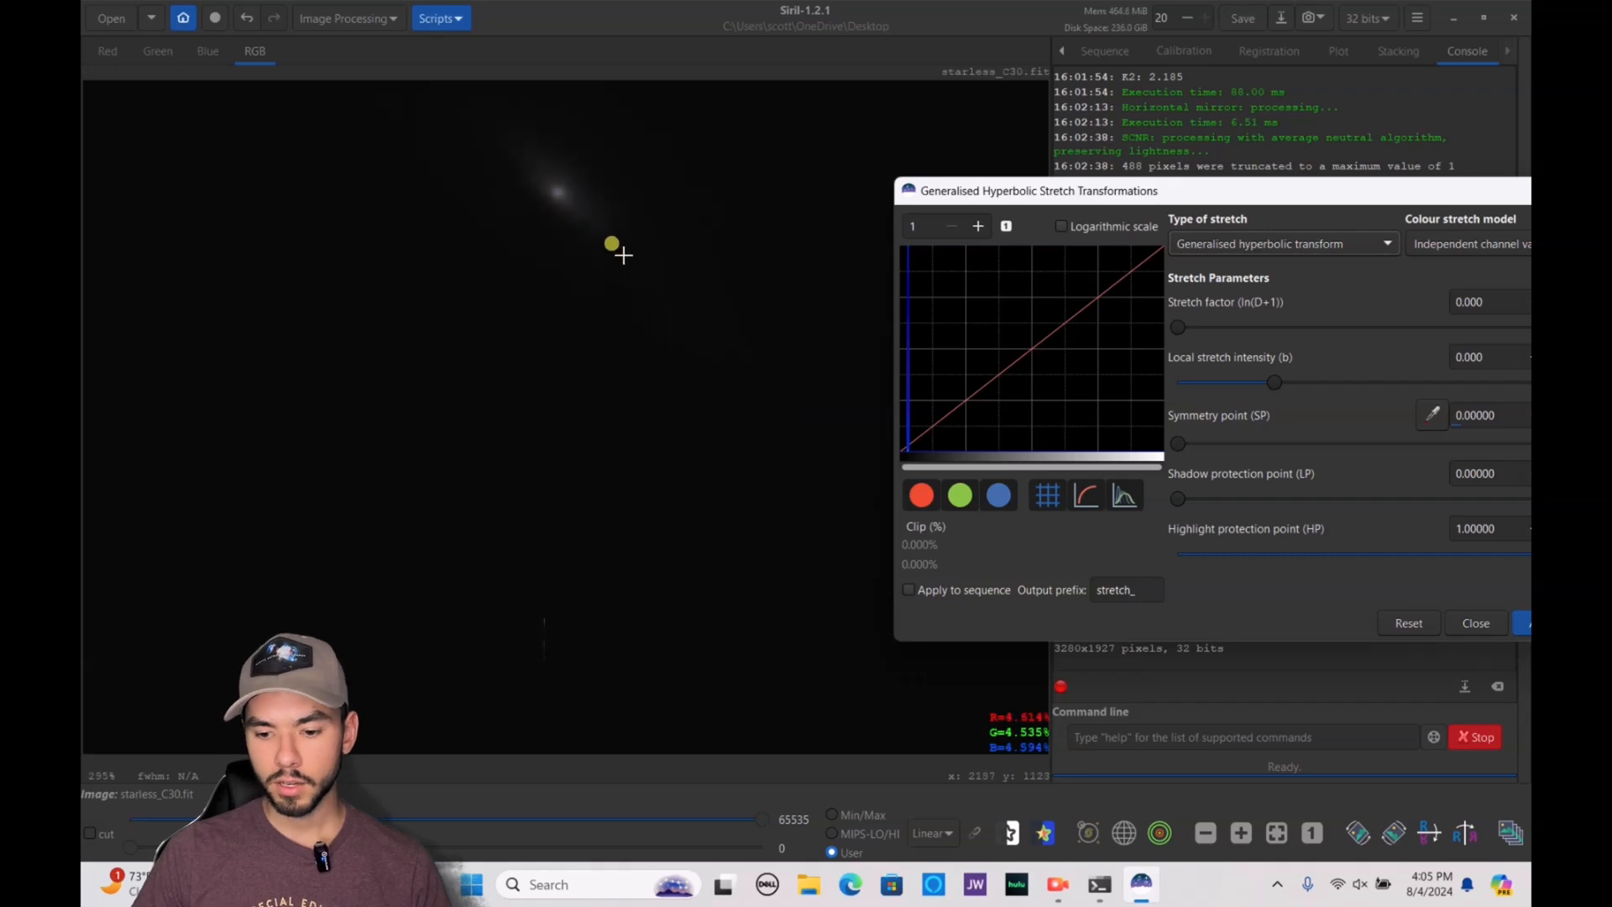
pyautogui.click(934, 833)
pyautogui.click(957, 761)
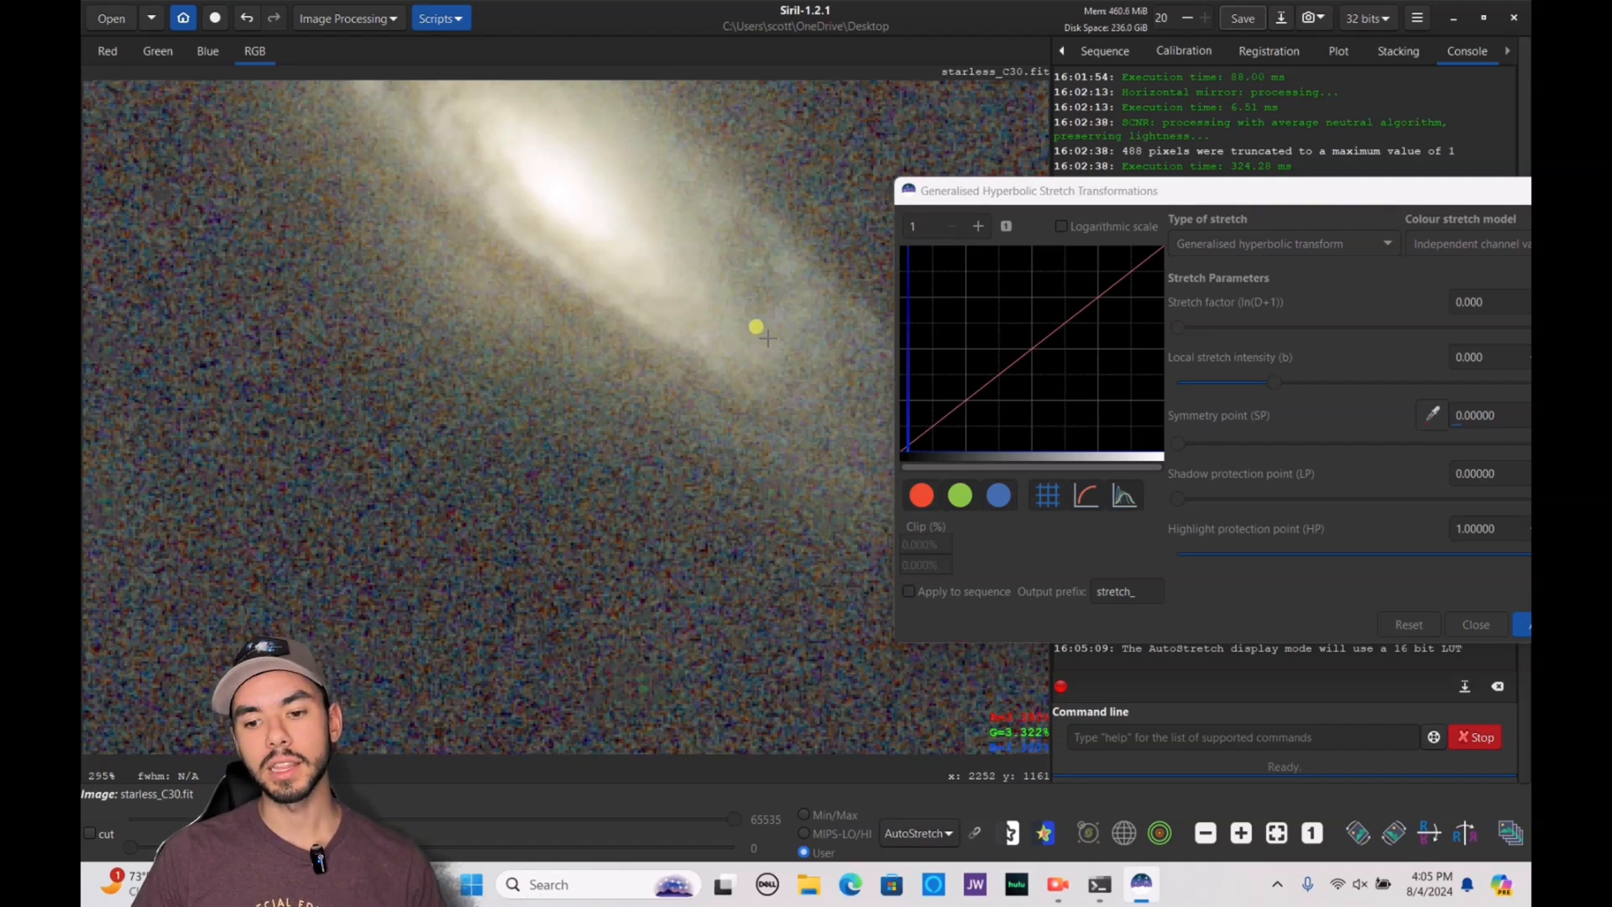
pyautogui.moveTo(767, 337); pyautogui.dragTo(813, 388)
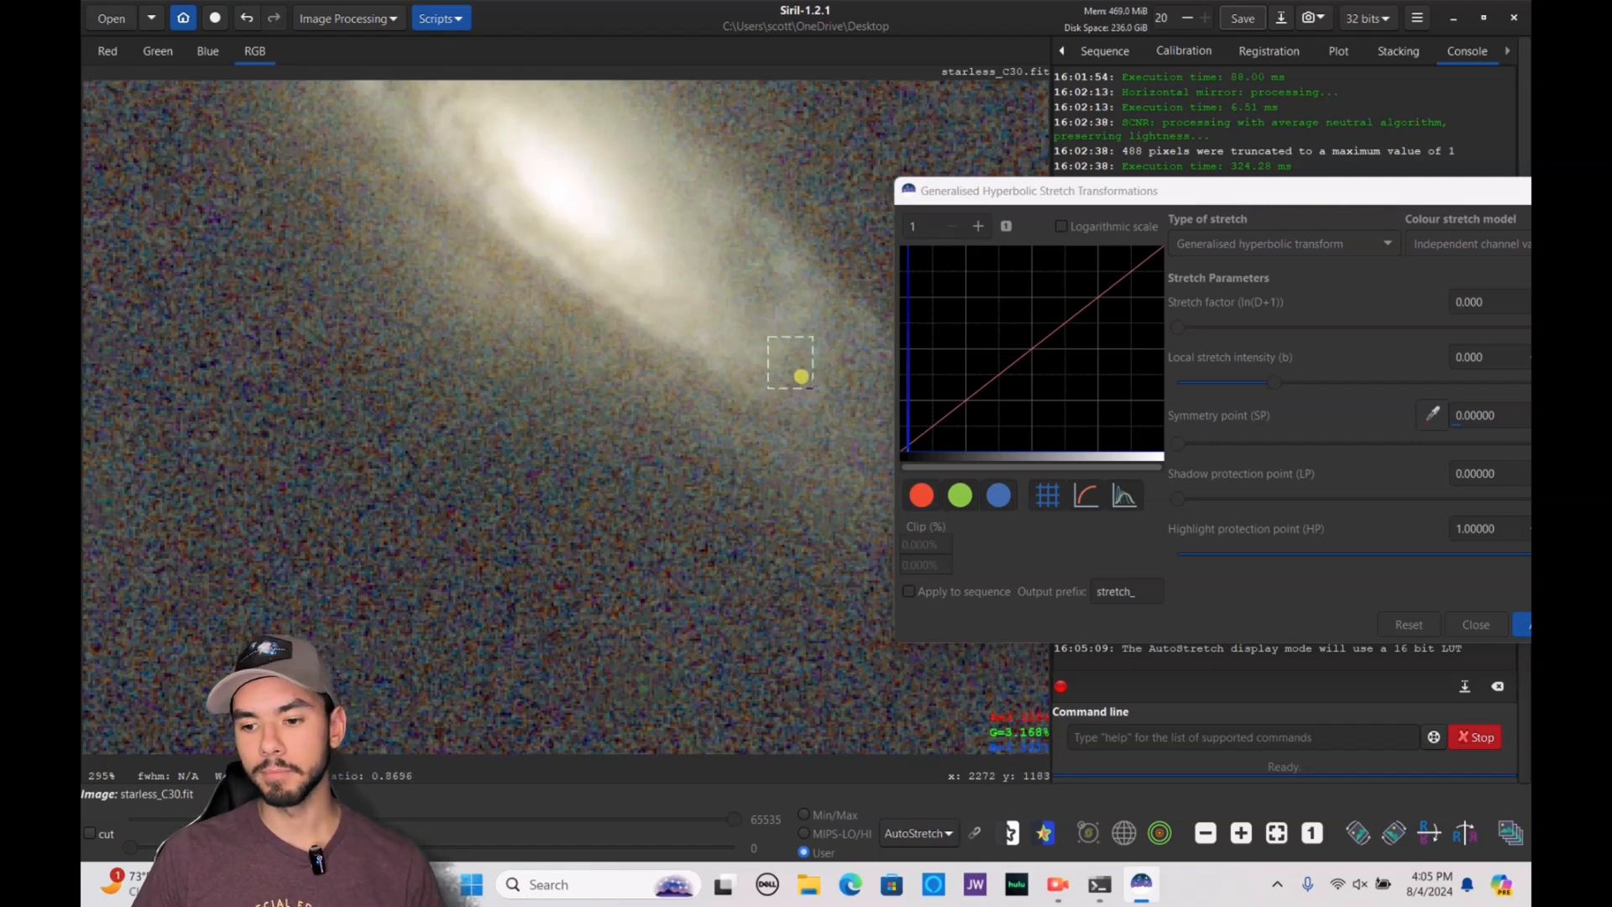
pyautogui.click(1240, 417)
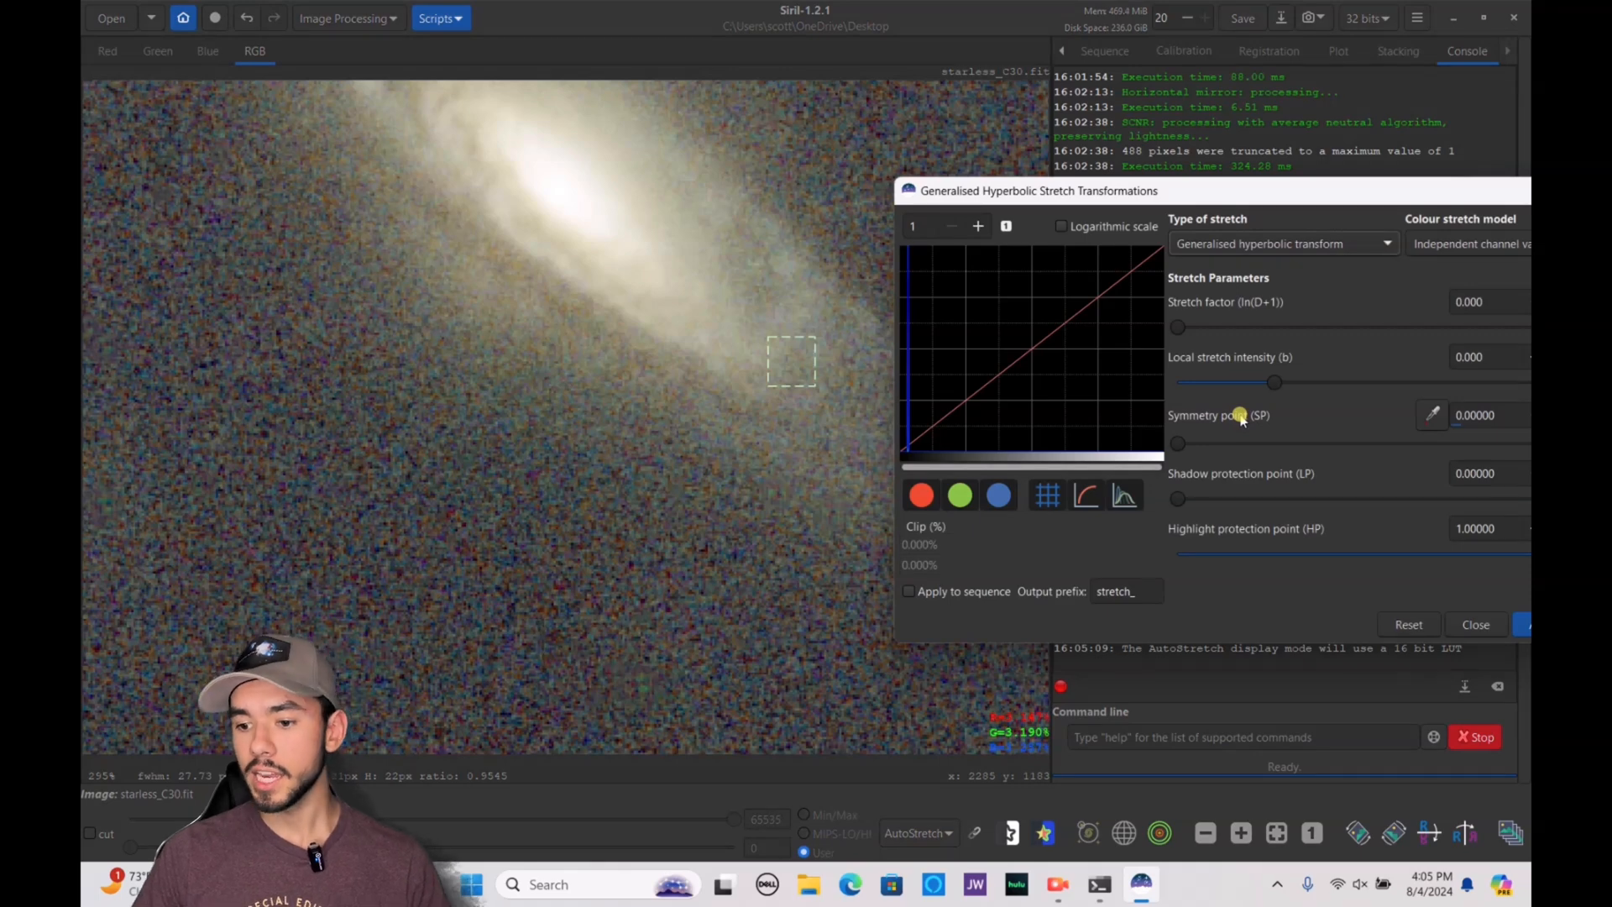
pyautogui.click(1425, 414)
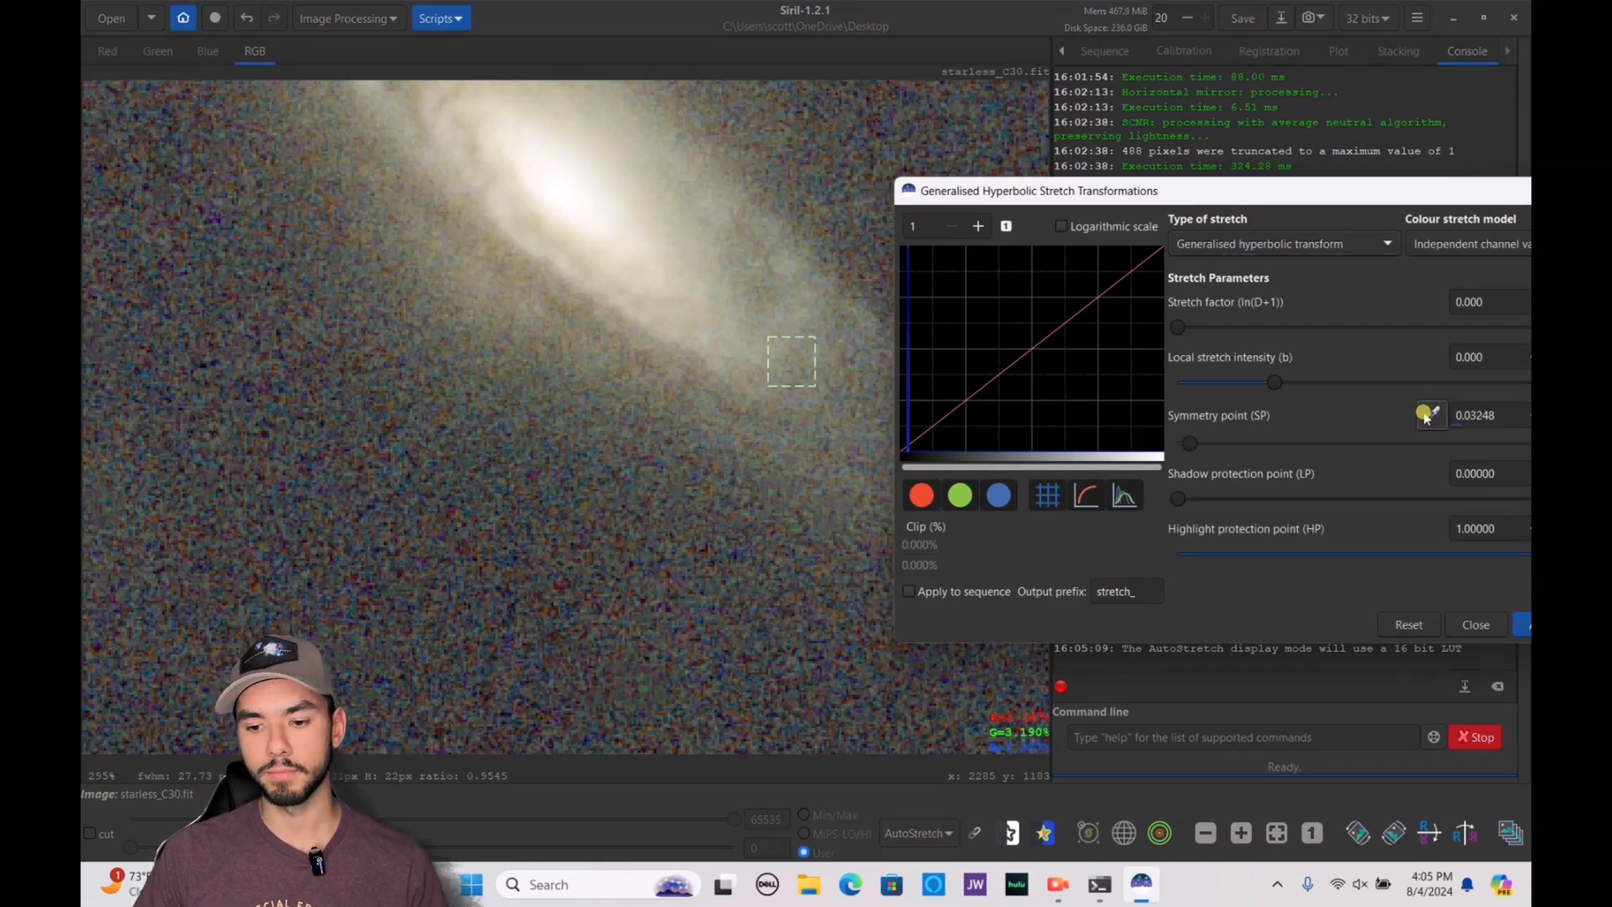
# Set the display mode back to Linear and apply the hyperbolic stretch with a stretch factor of about 4.45
pyautogui.click(932, 834)
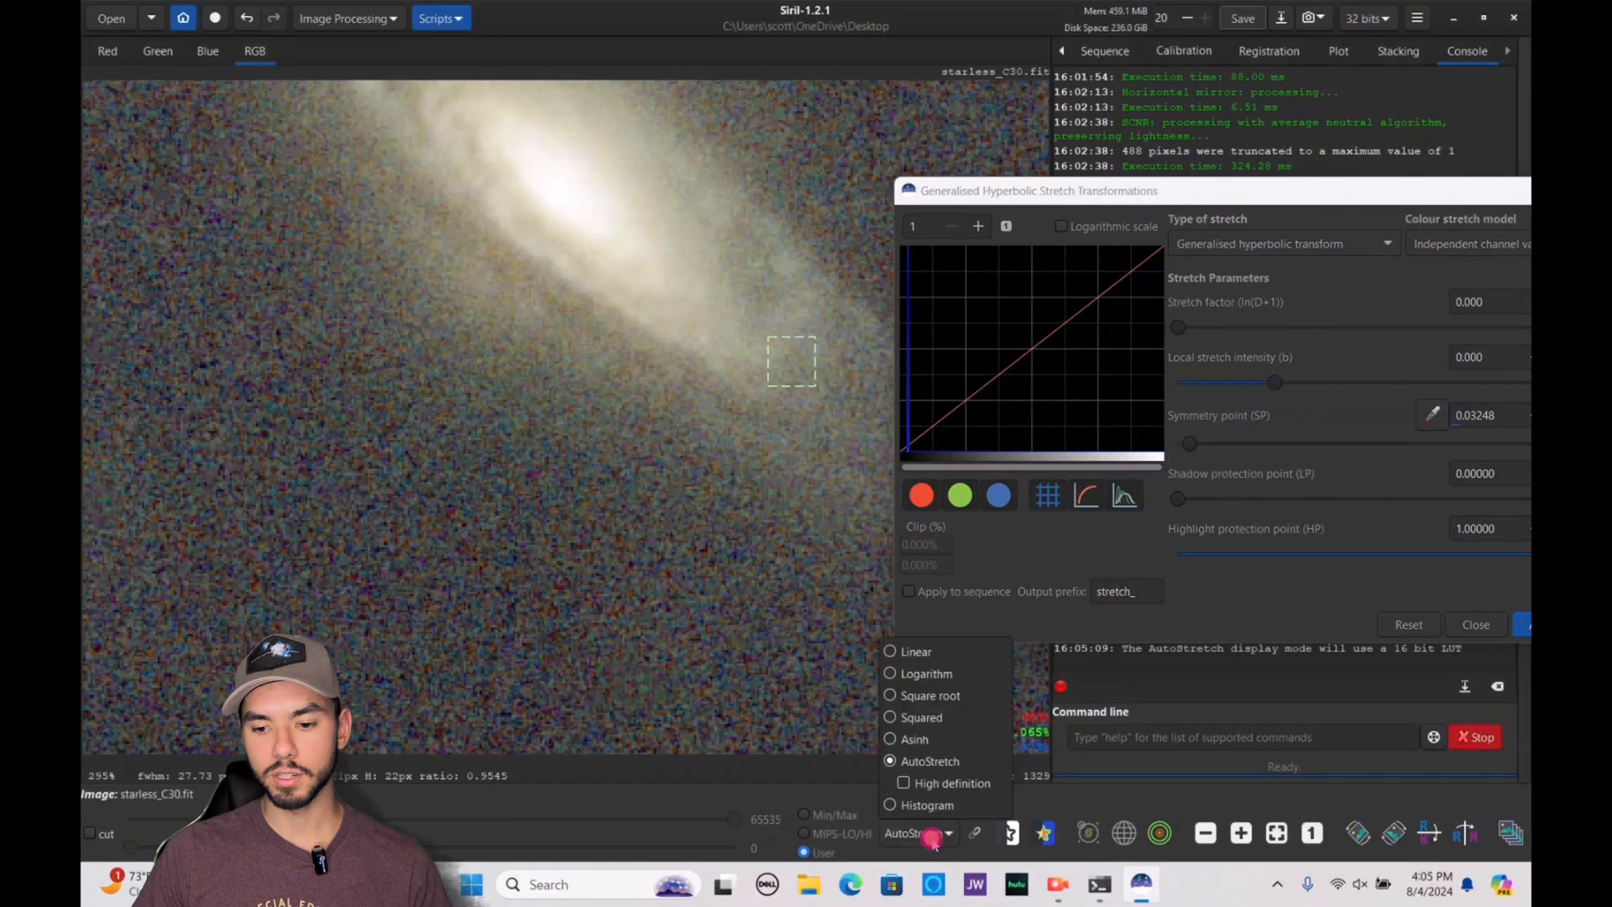
pyautogui.click(915, 652)
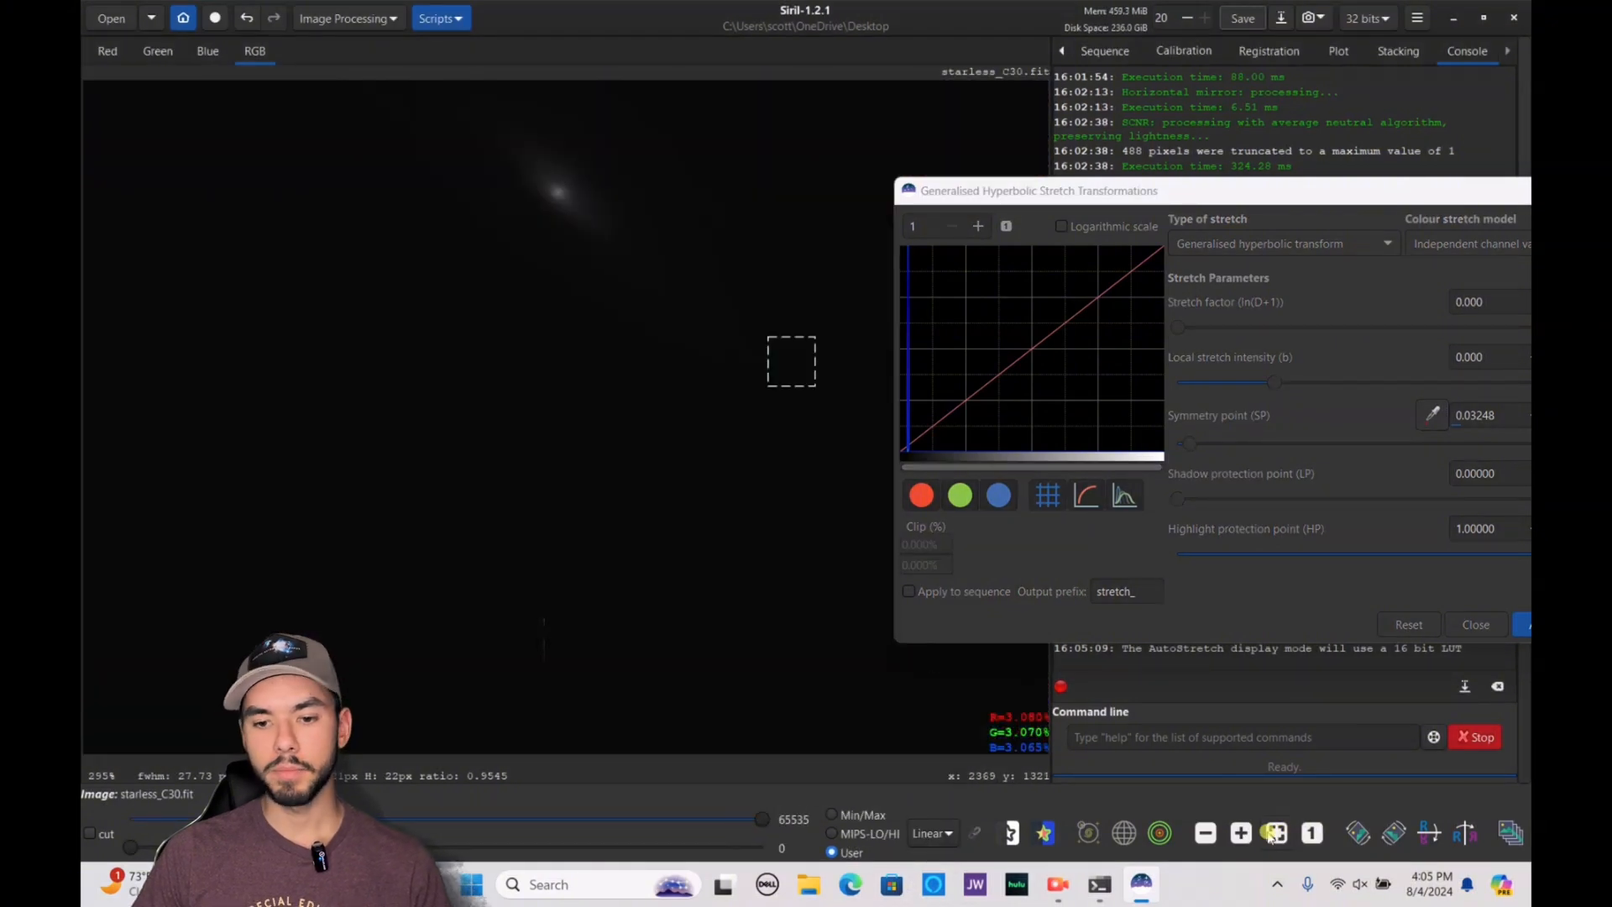
pyautogui.click(1275, 833)
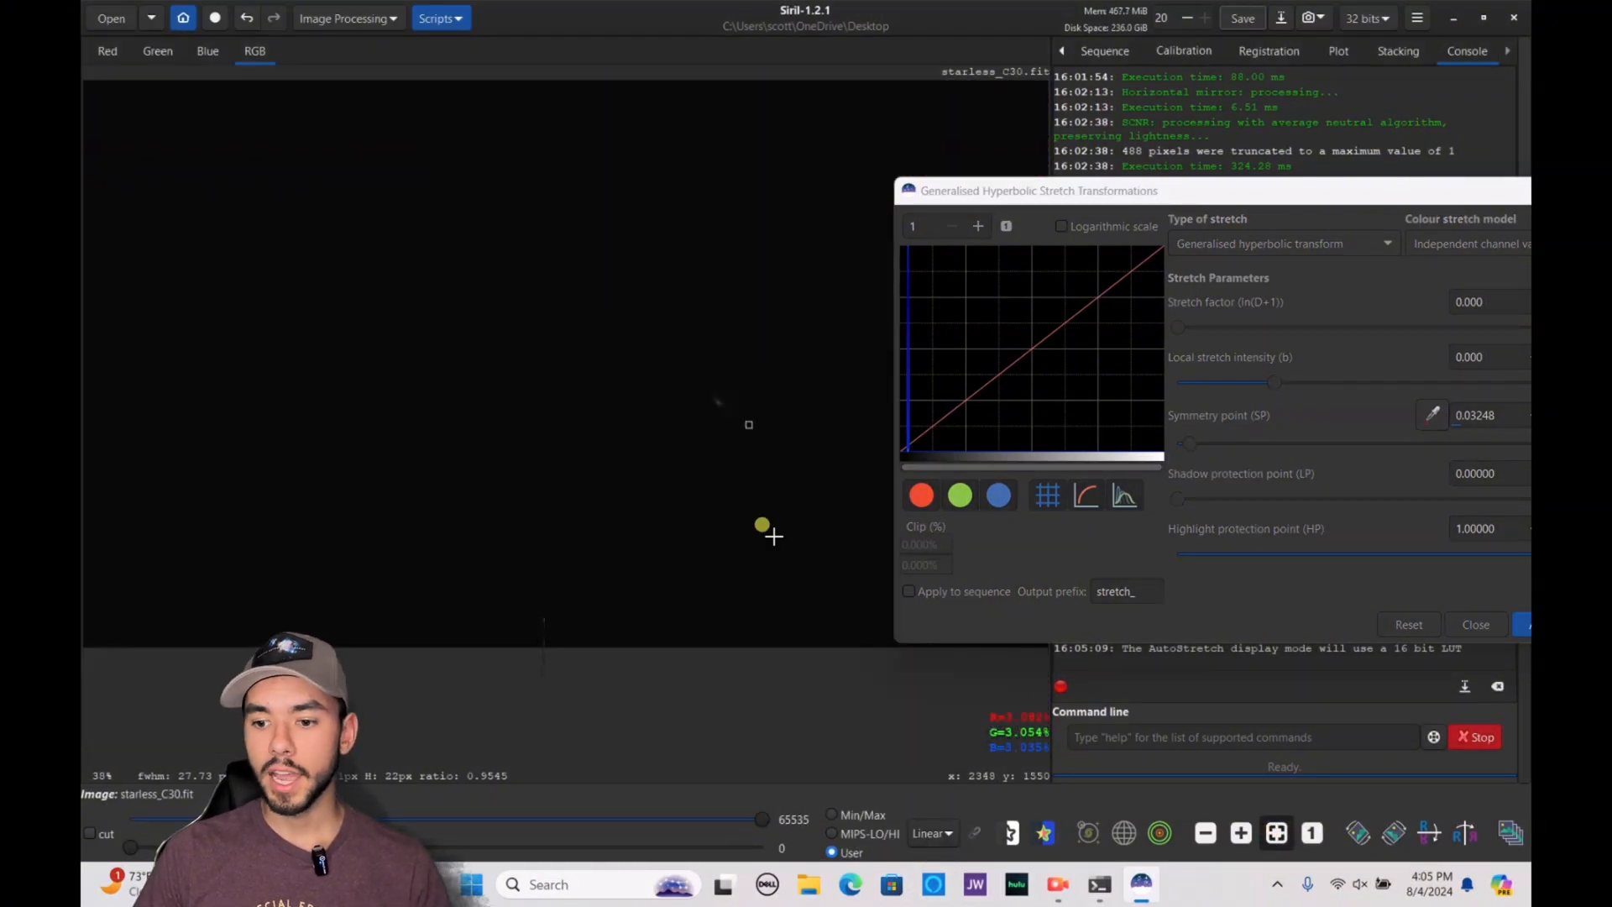
pyautogui.moveTo(1181, 329); pyautogui.dragTo(1352, 337)
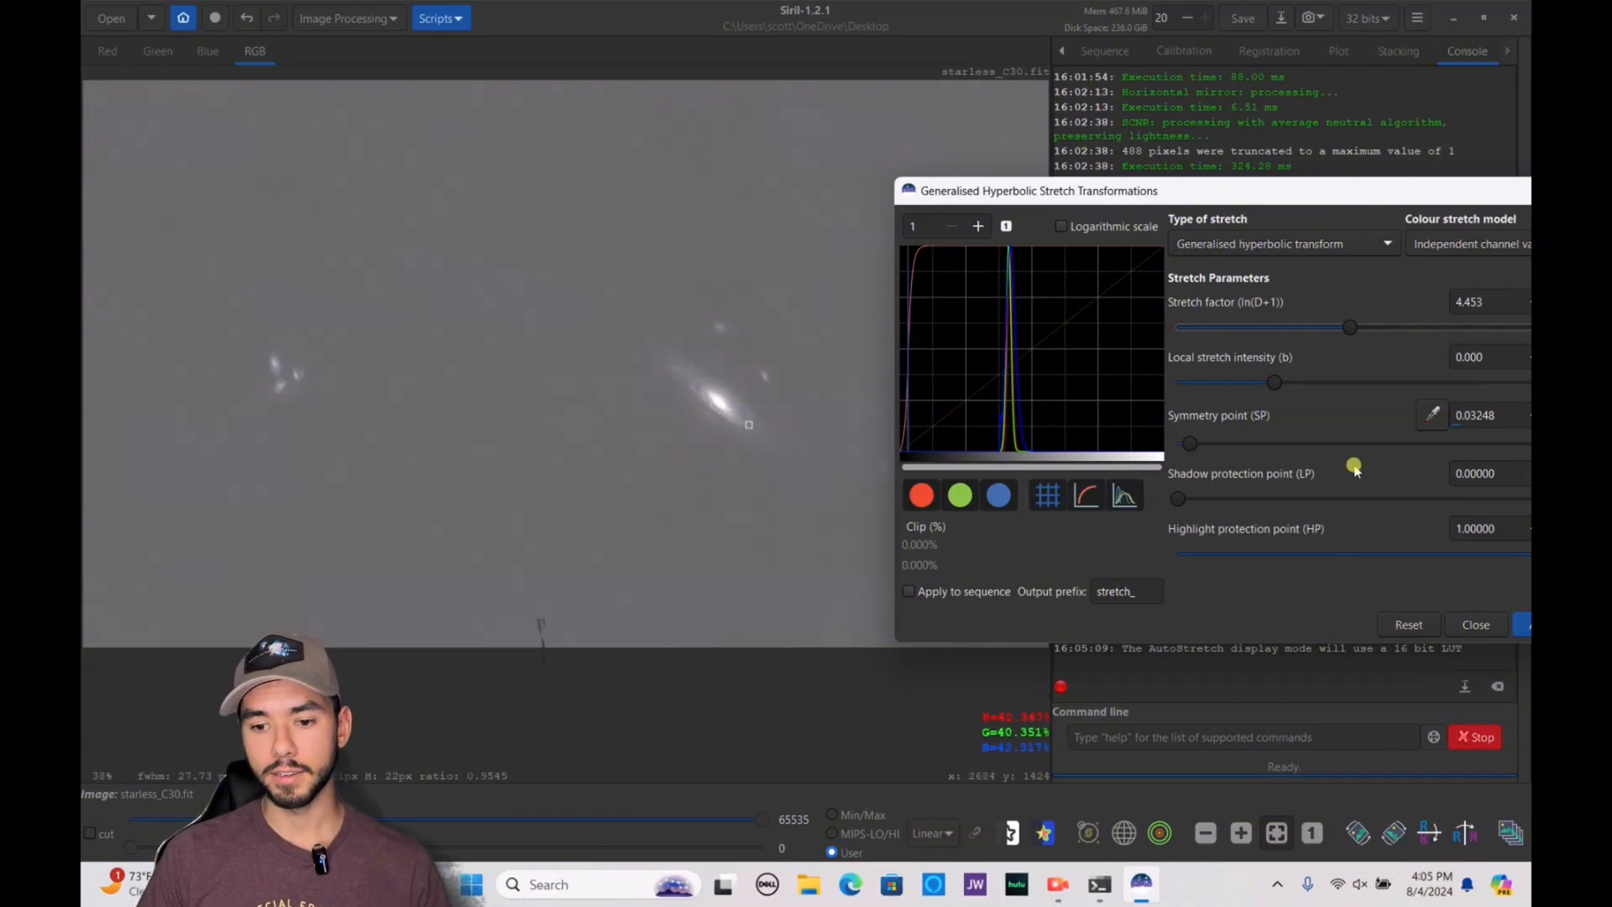
pyautogui.click(1523, 625)
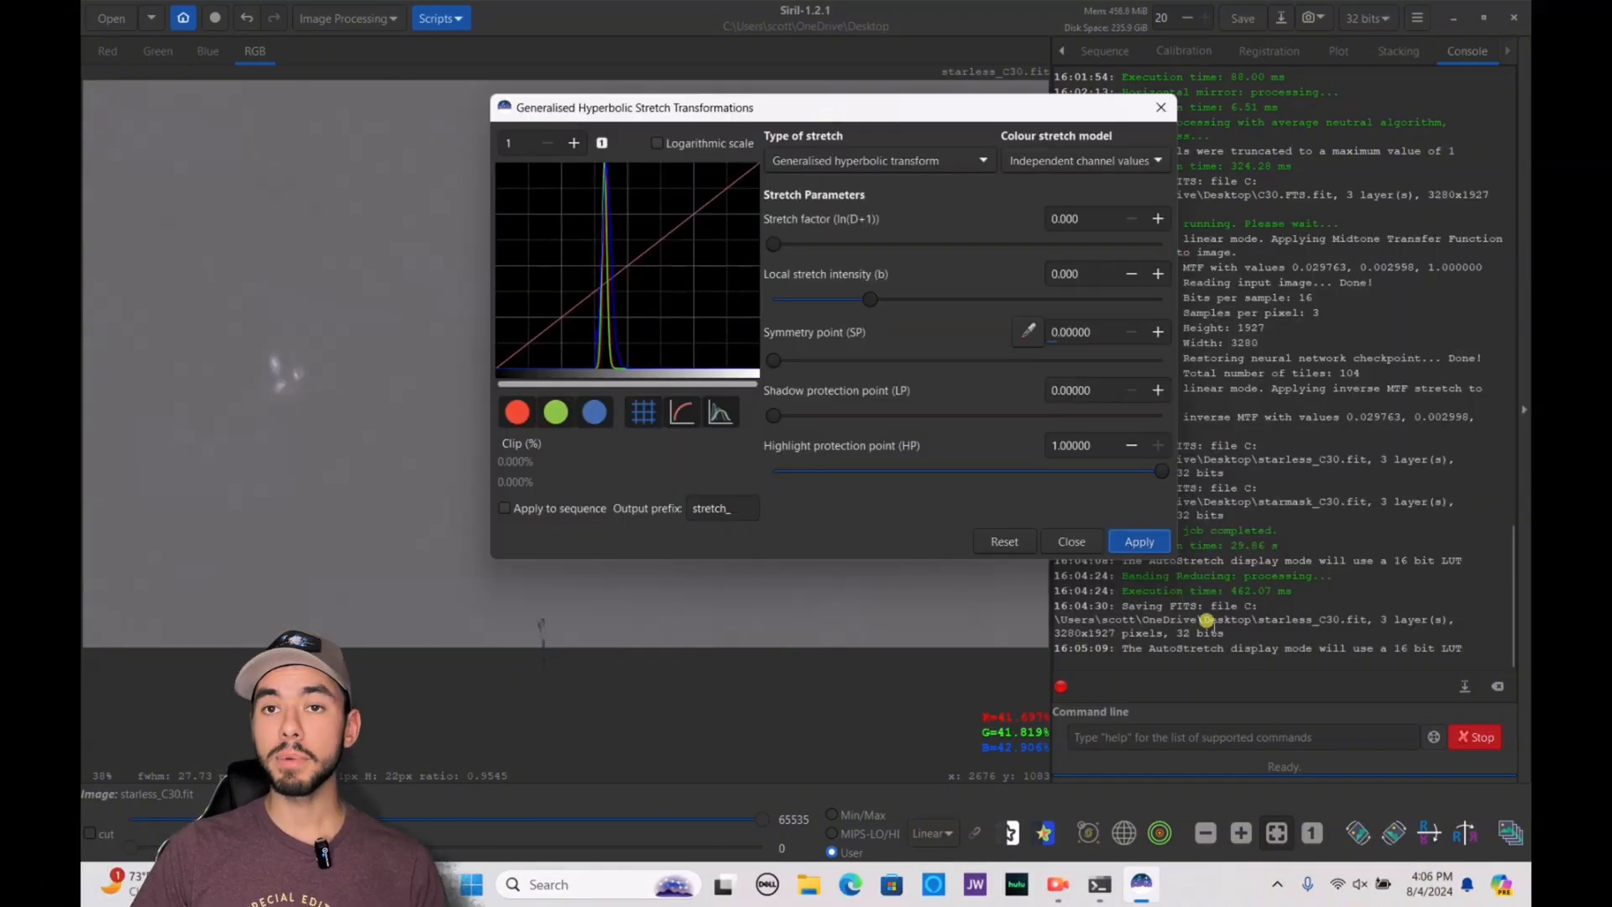
pyautogui.click(1138, 542)
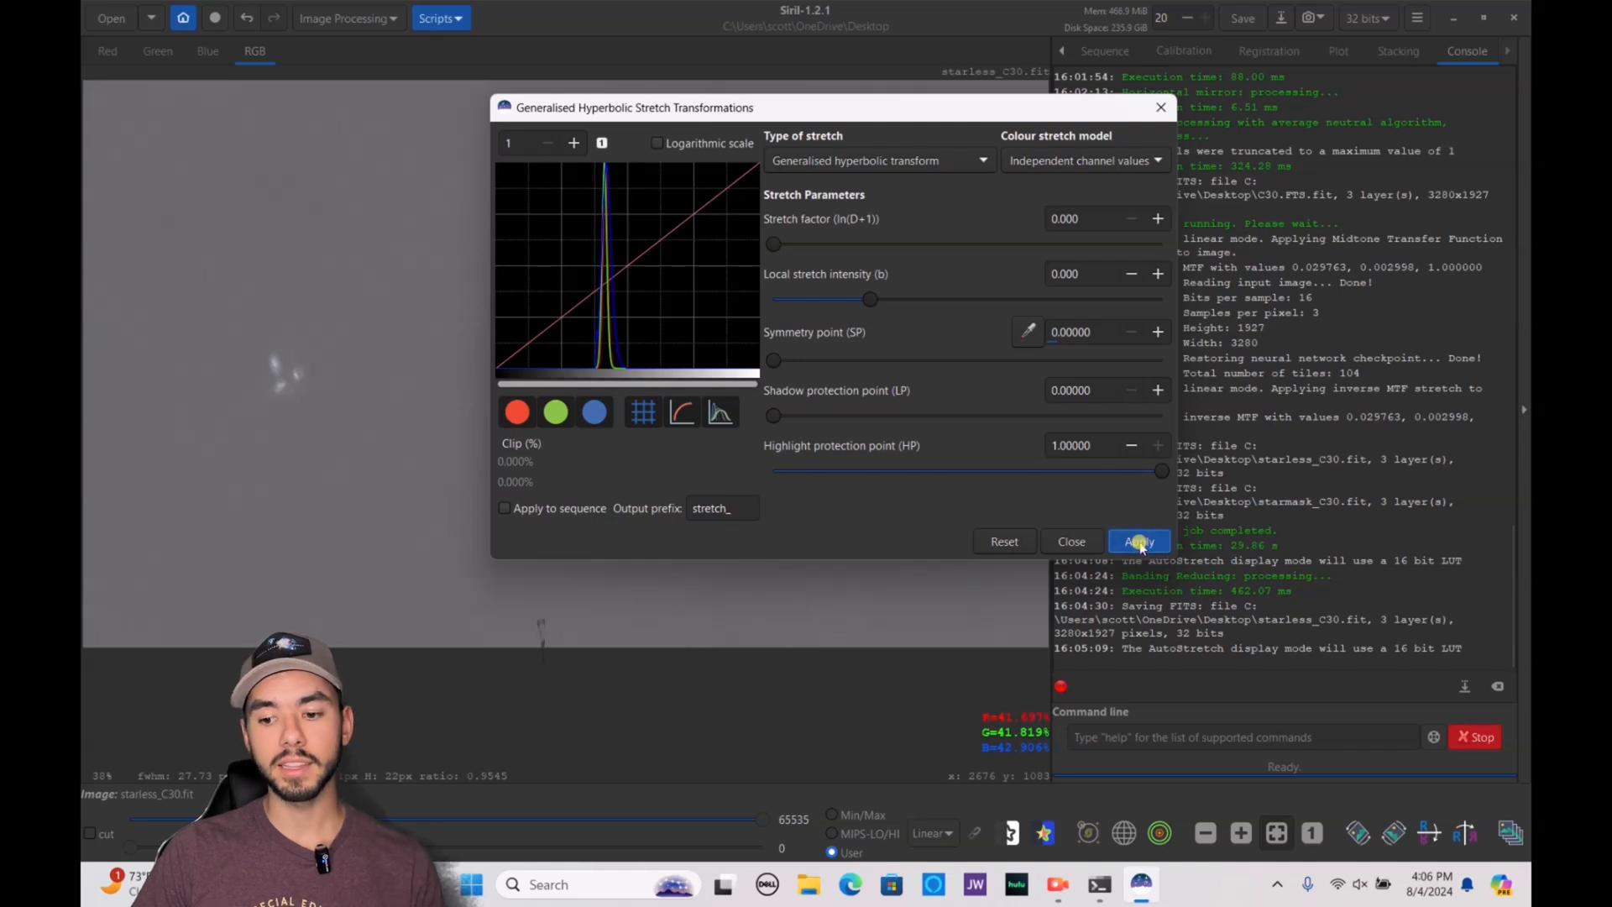
pyautogui.click(1072, 541)
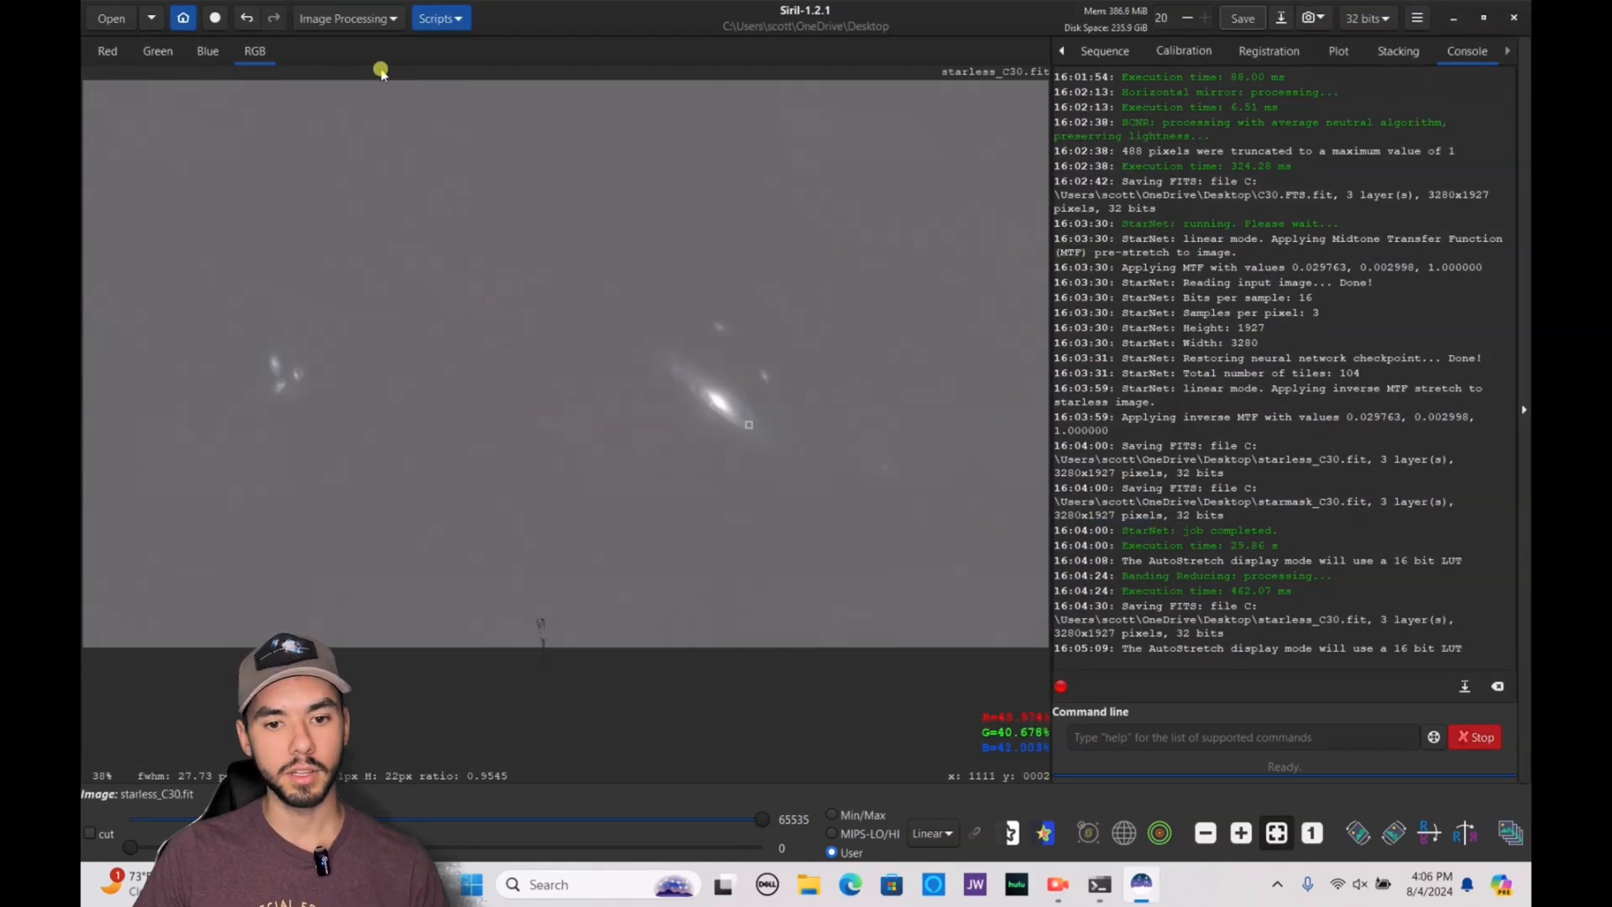
# Apply a Histogram Transformation to the starless image with the shadows point raised to about 0.211, just before the histogram peak
pyautogui.click(344, 18)
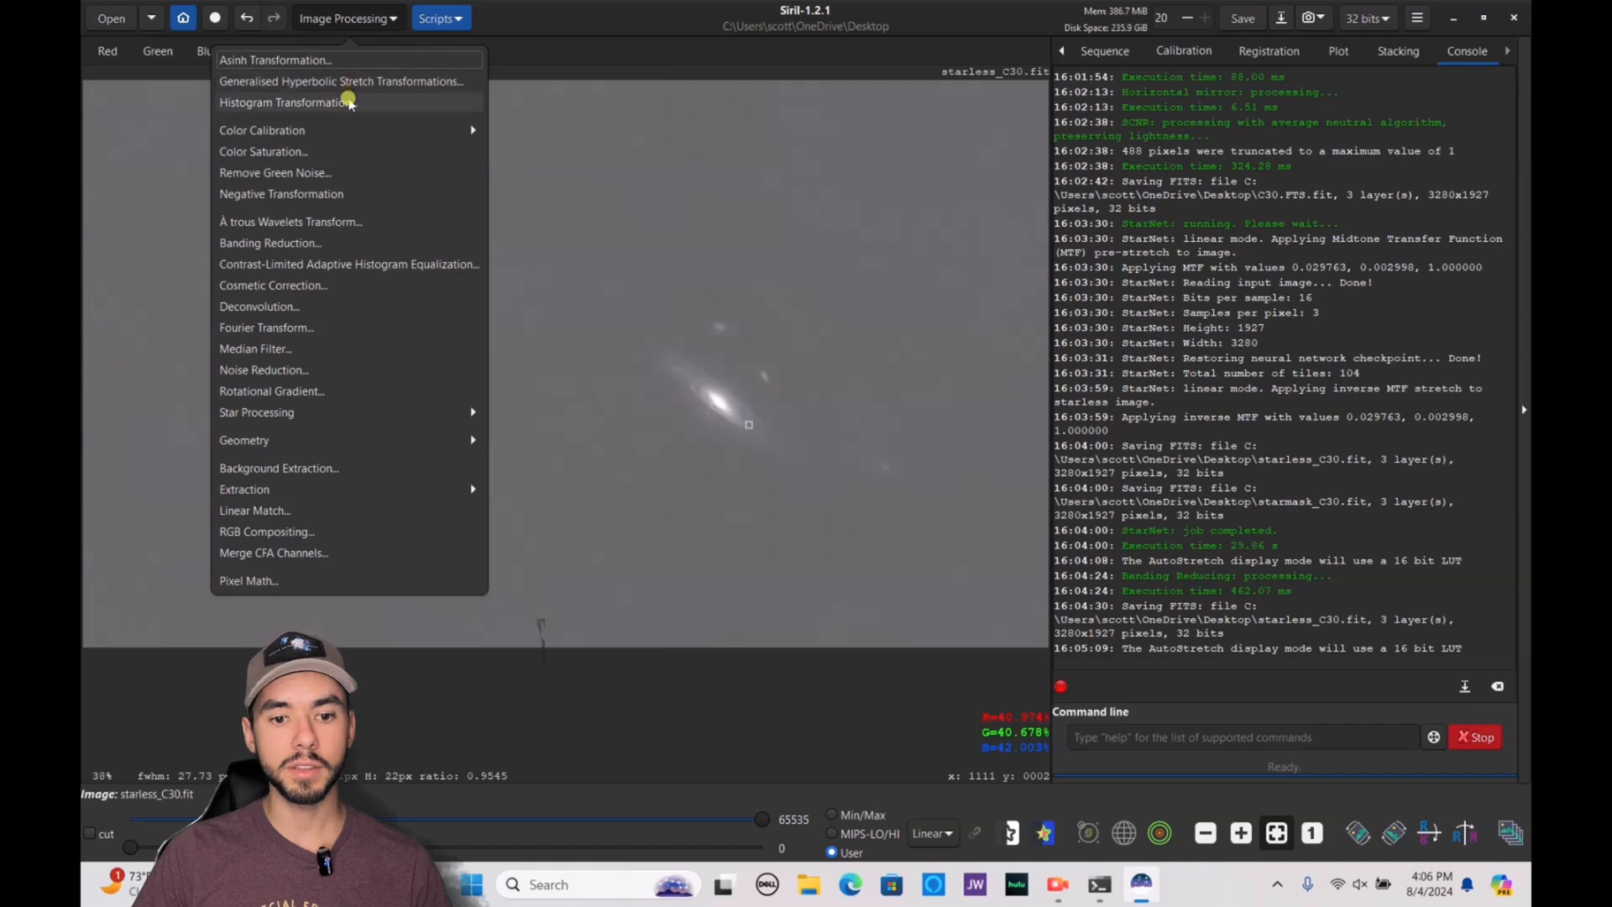
pyautogui.click(348, 103)
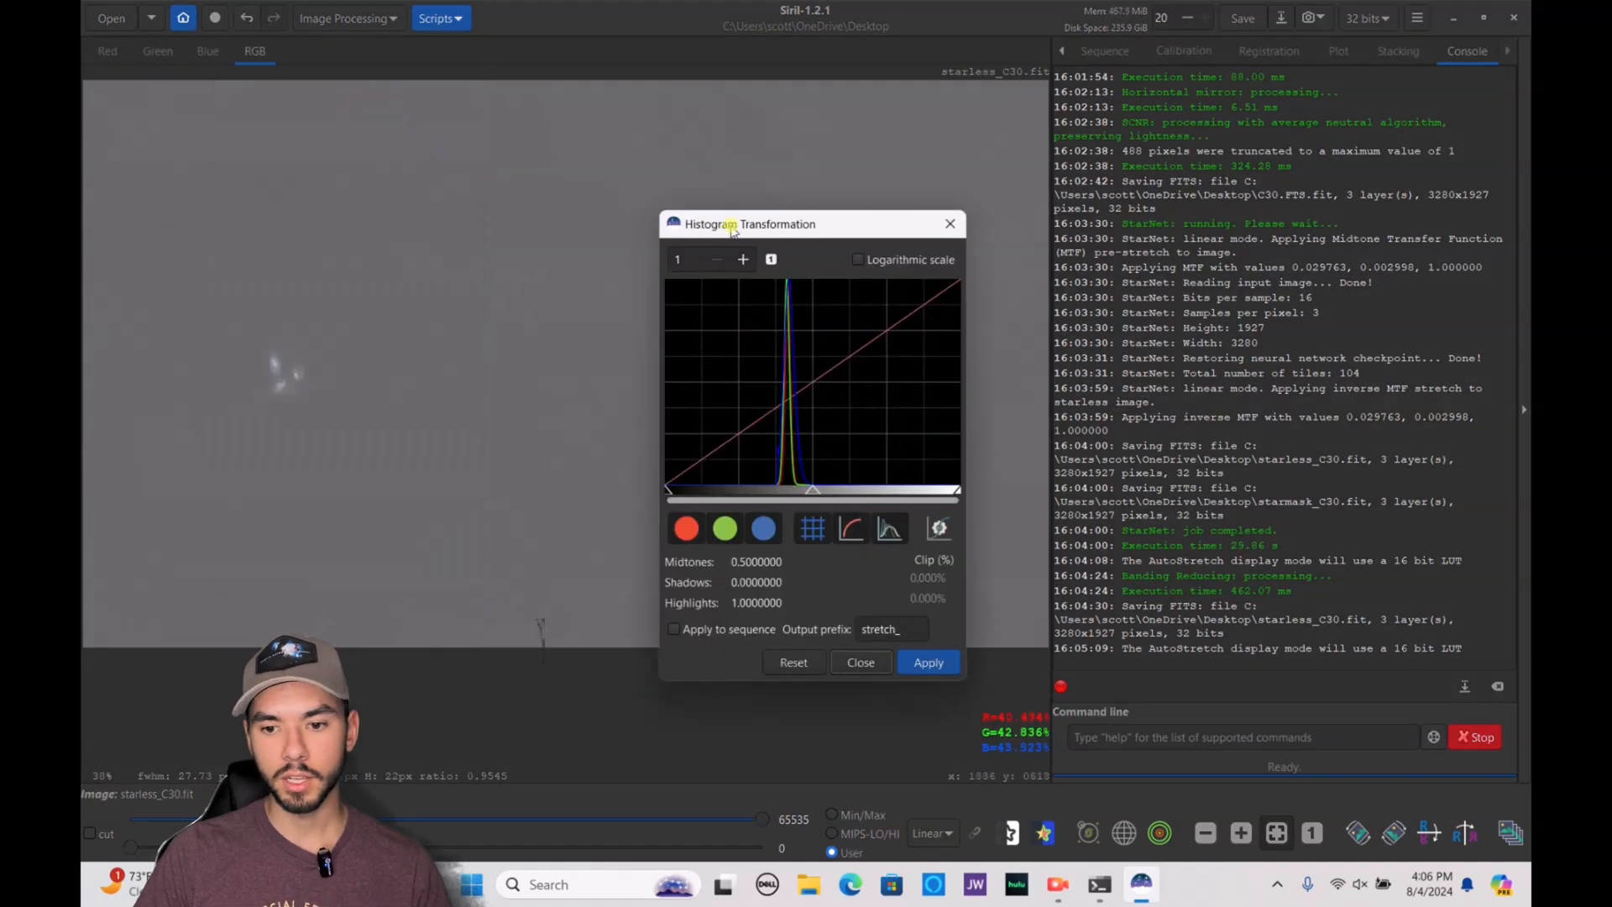
pyautogui.click(899, 217)
pyautogui.write('50')
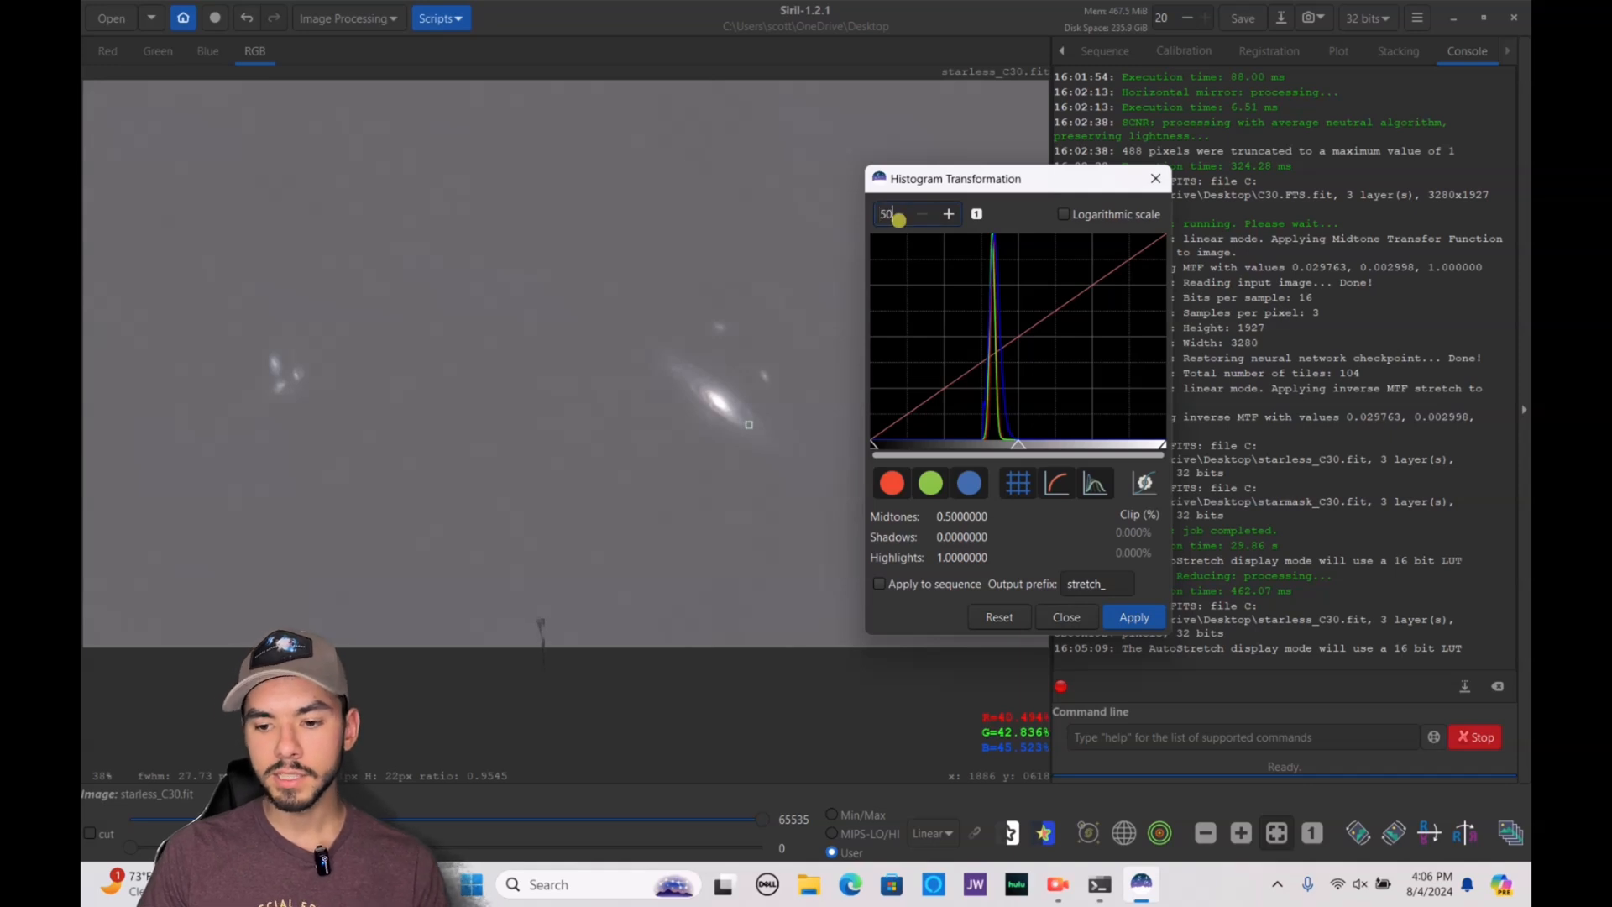
pyautogui.press('Return')
pyautogui.moveTo(871, 443); pyautogui.dragTo(1150, 471)
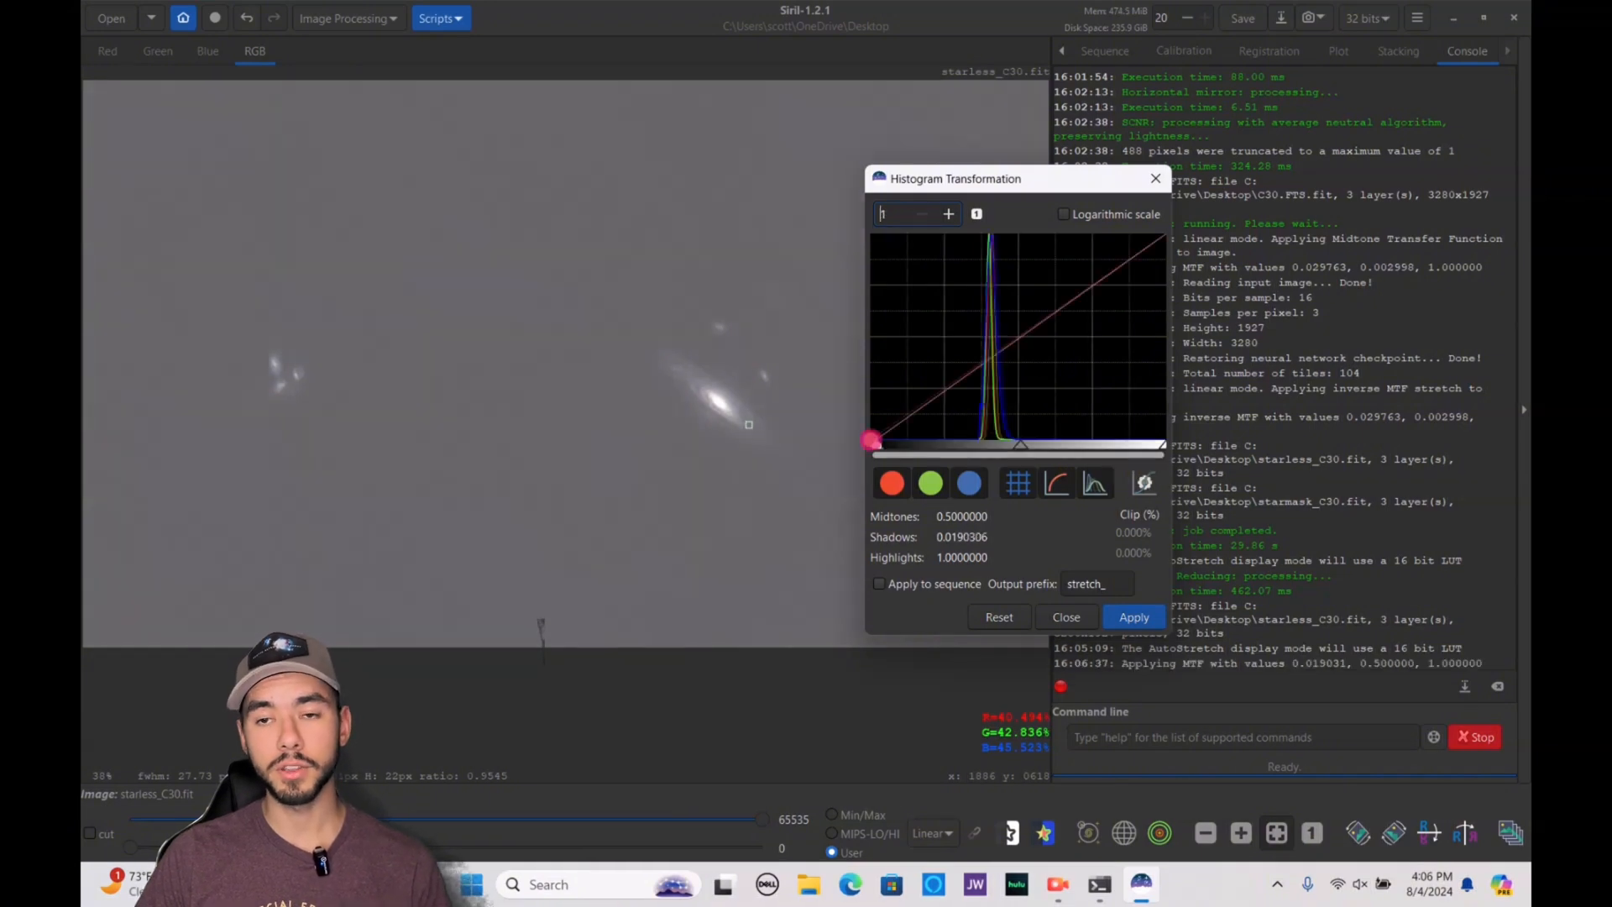
pyautogui.click(875, 443)
pyautogui.click(977, 215)
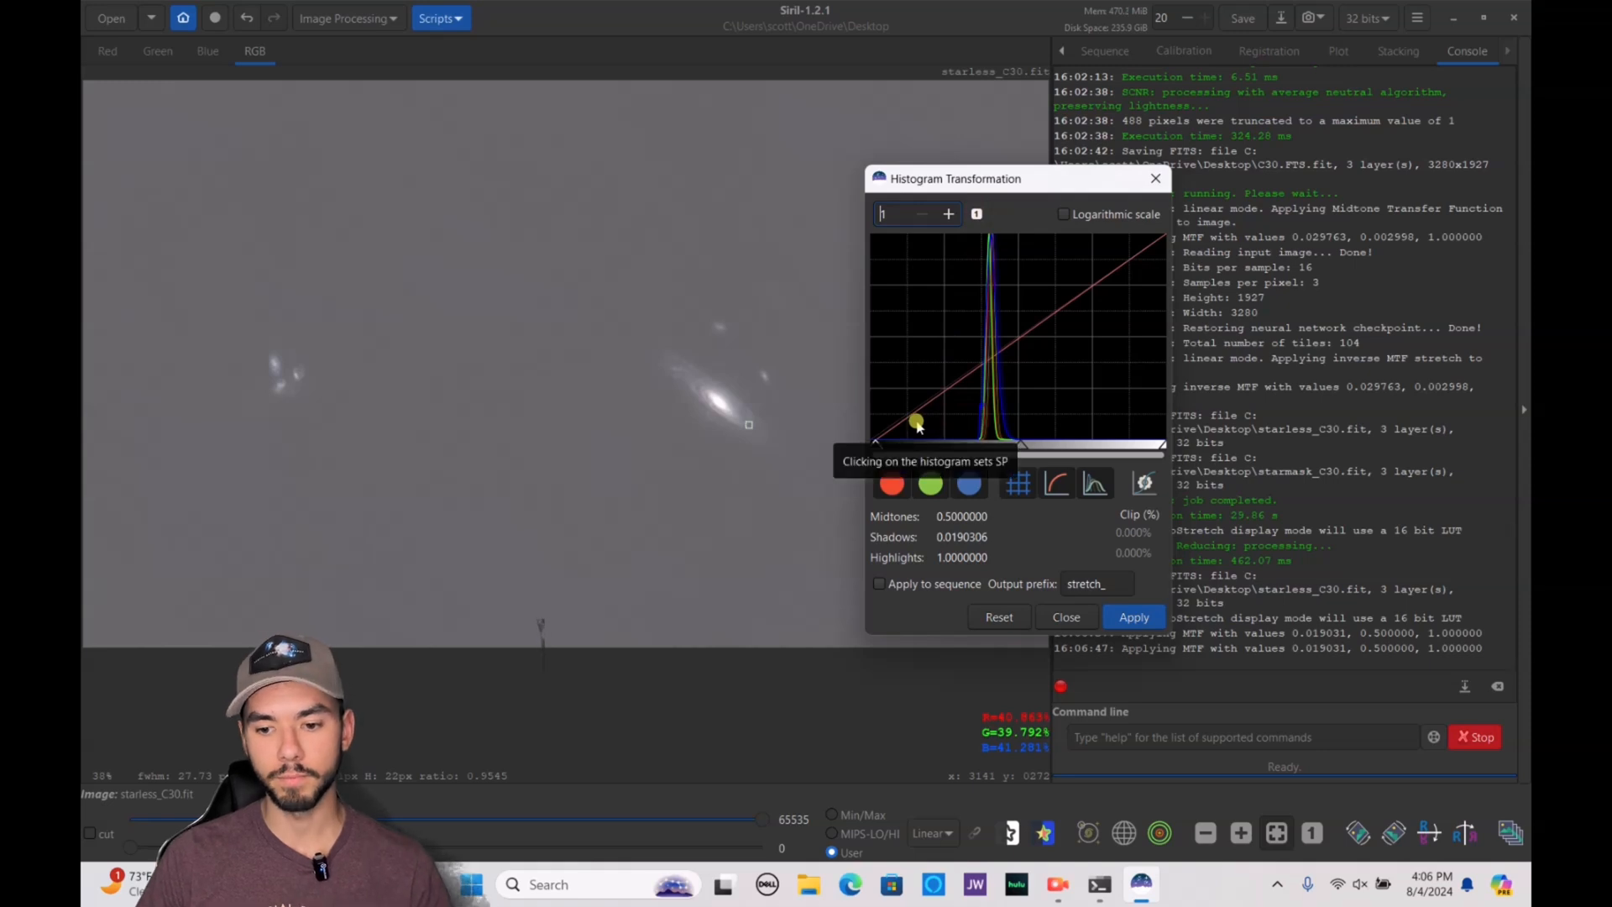
pyautogui.moveTo(869, 450); pyautogui.dragTo(925, 464)
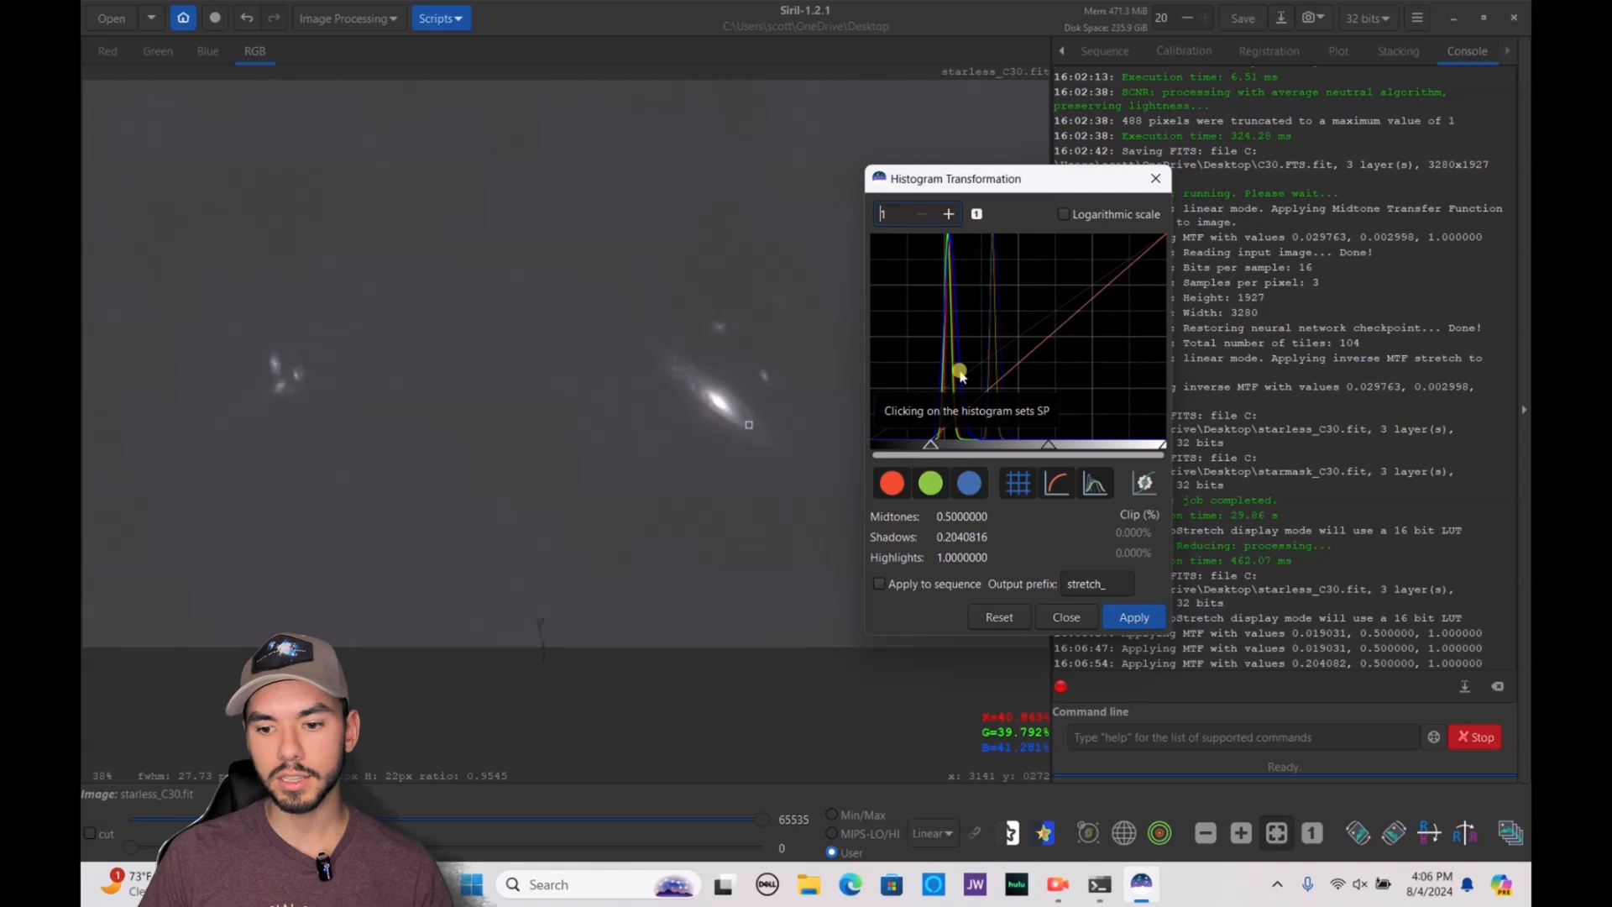
pyautogui.click(946, 269)
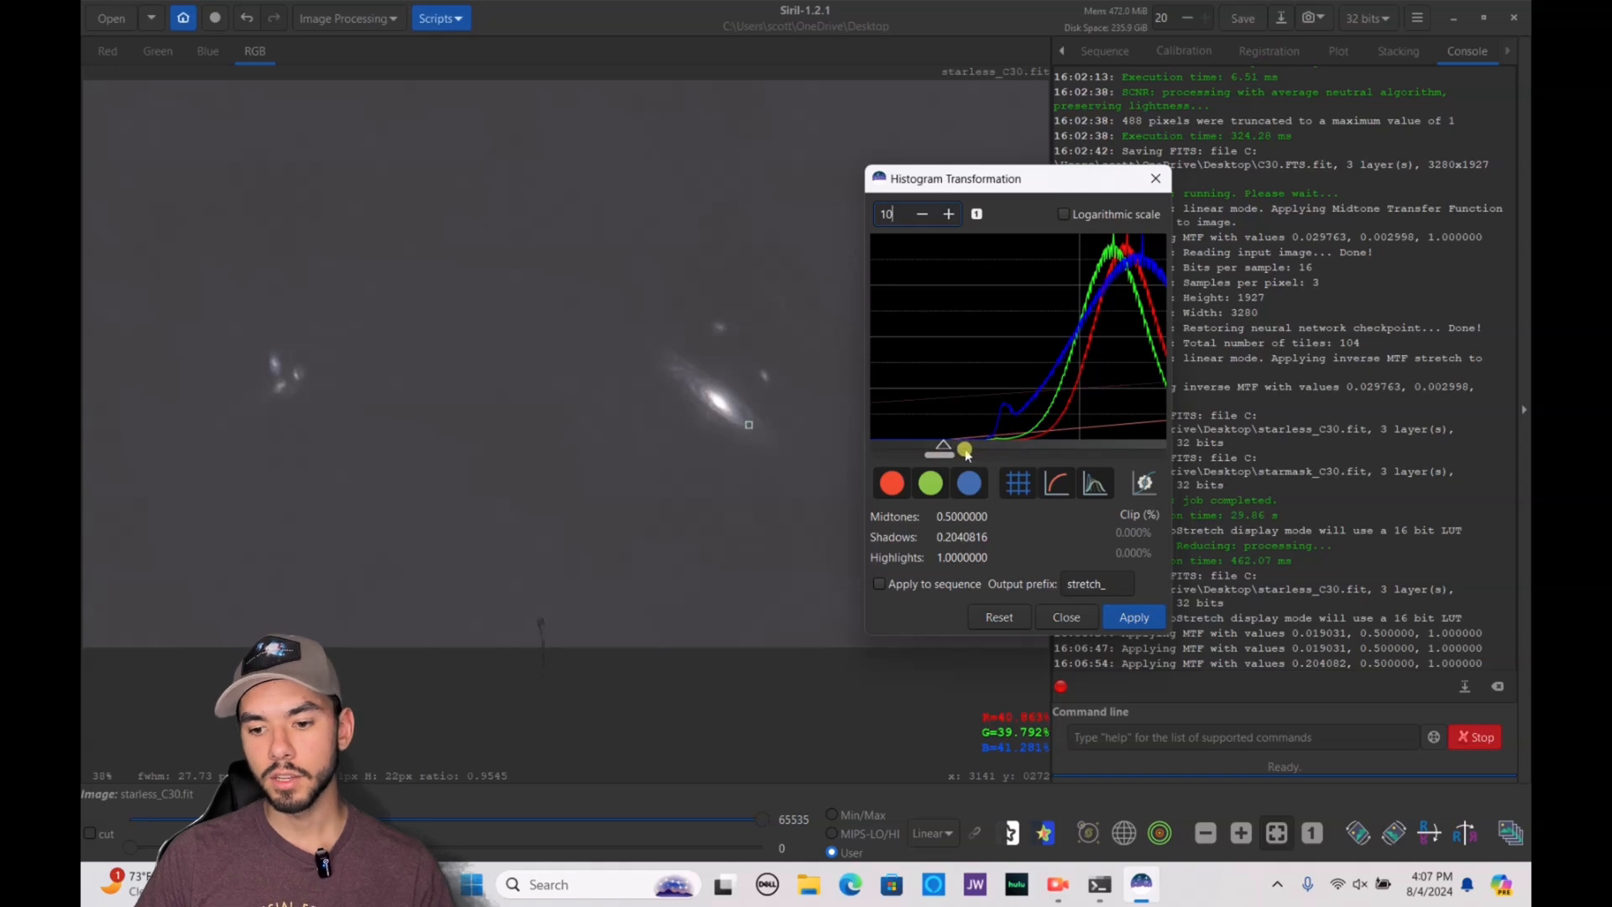
pyautogui.moveTo(940, 440); pyautogui.dragTo(964, 453)
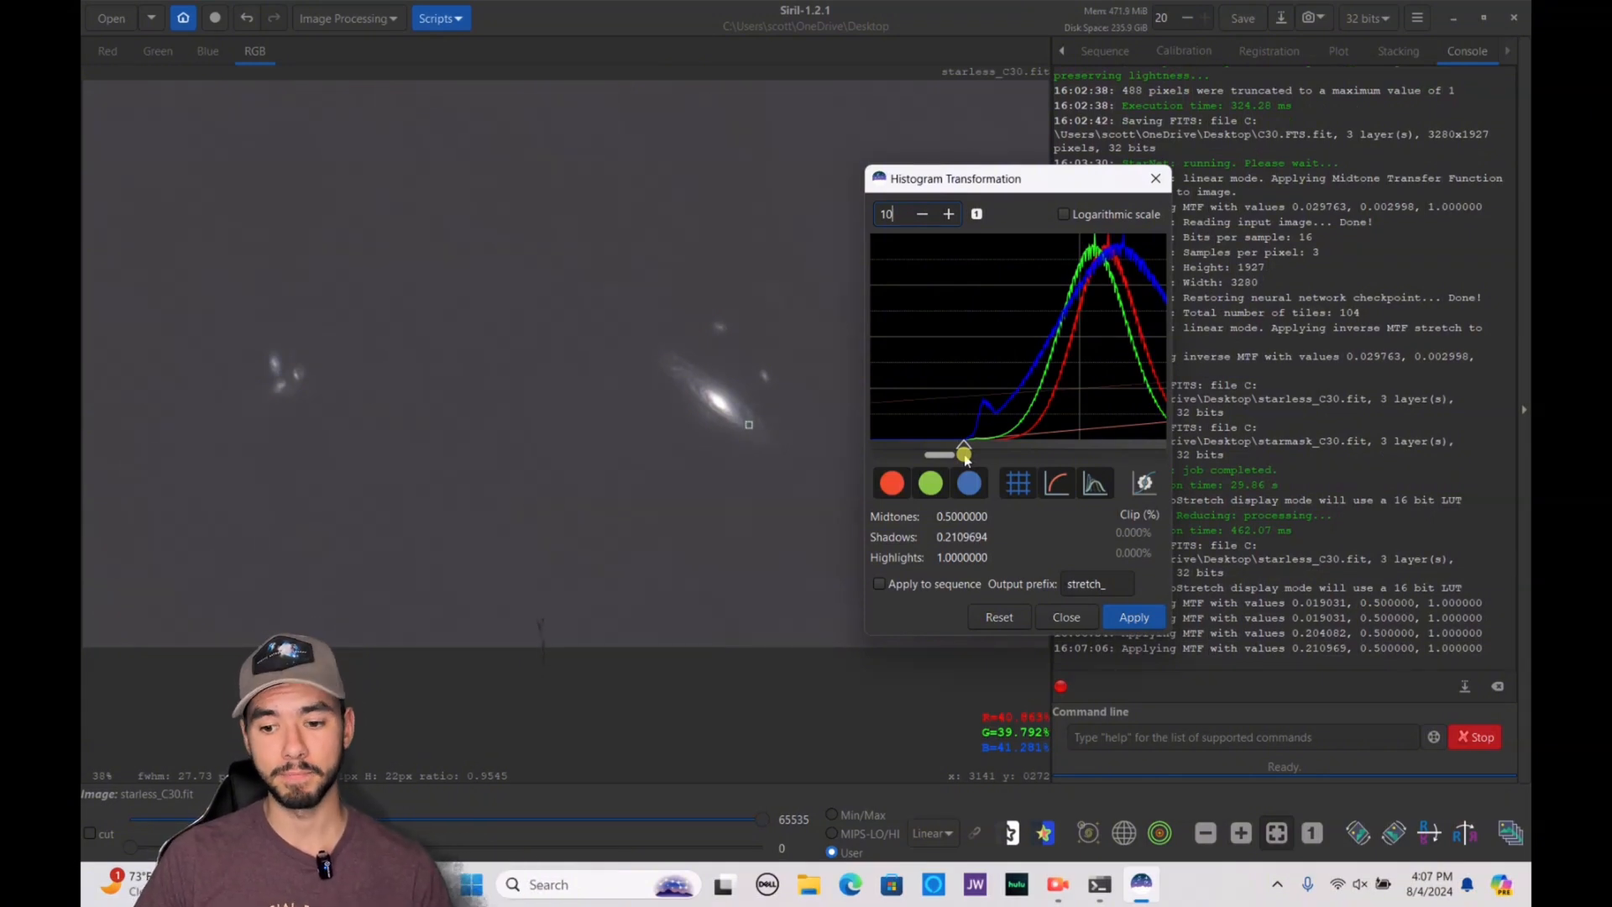
pyautogui.click(1136, 618)
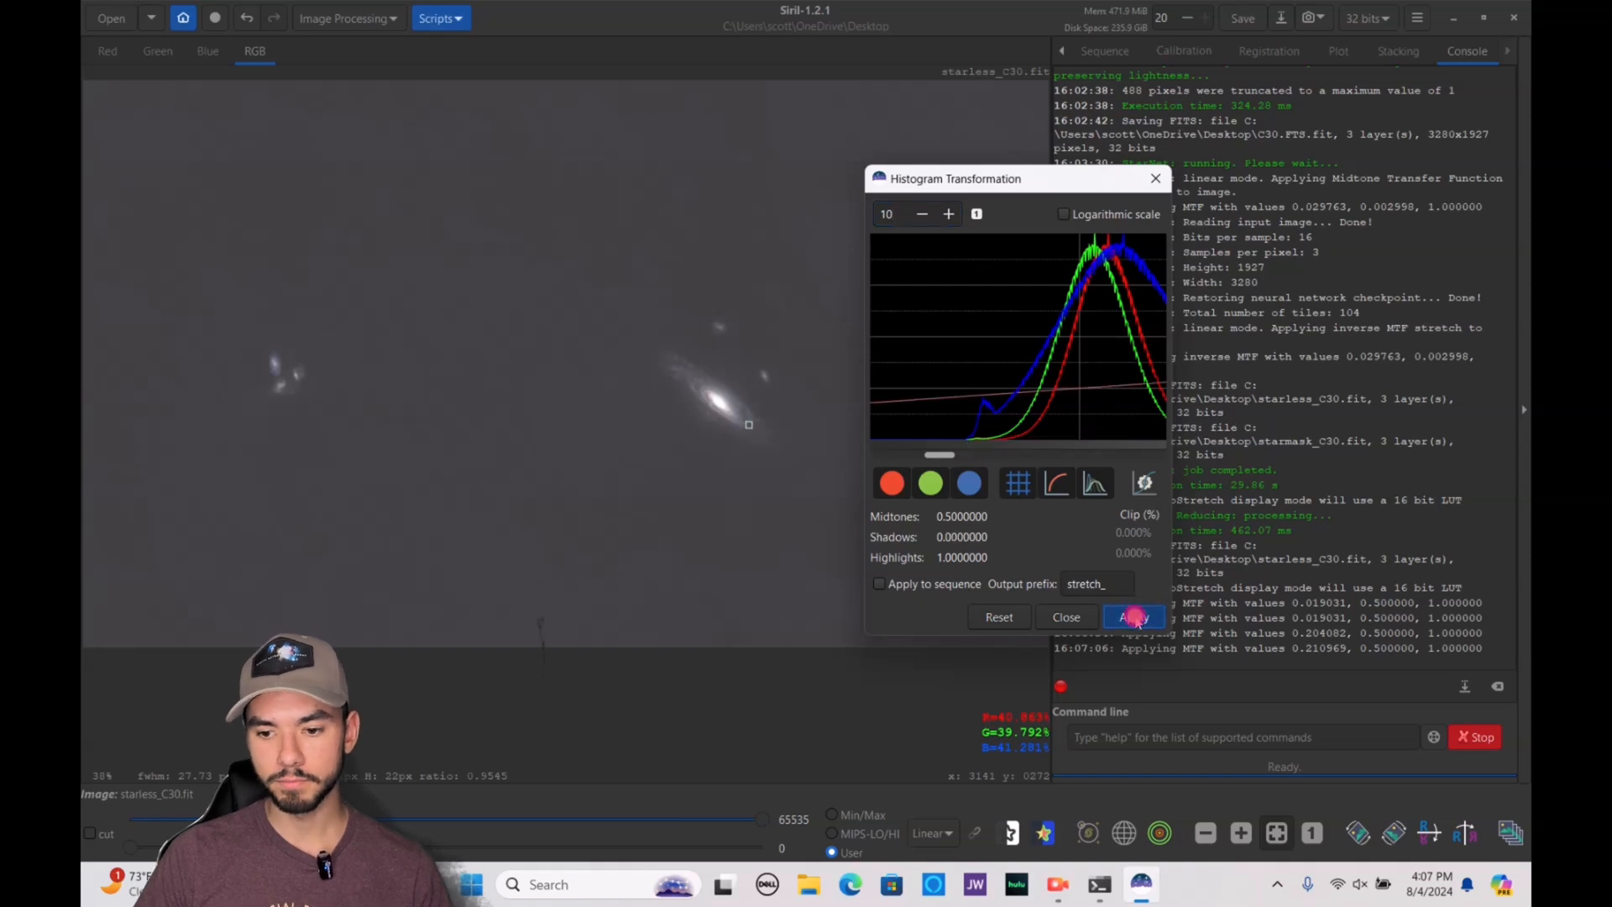
# Apply a further histogram stretch with shadows at about 0.0597, and try midtones of about 0.413 without applying them
pyautogui.click(976, 215)
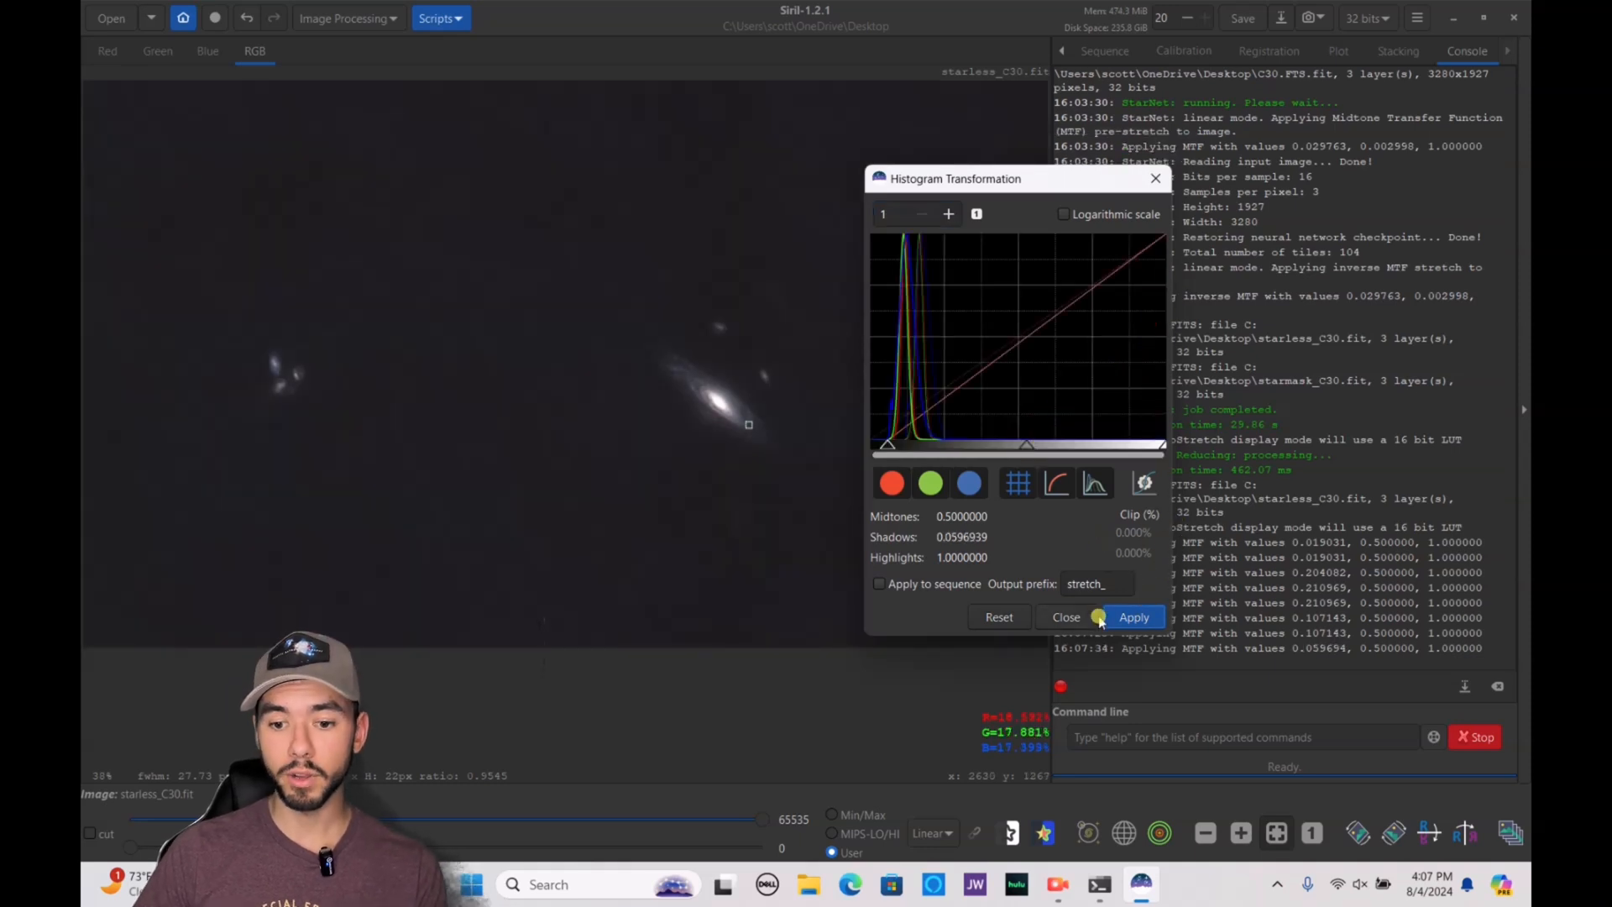
pyautogui.click(1124, 613)
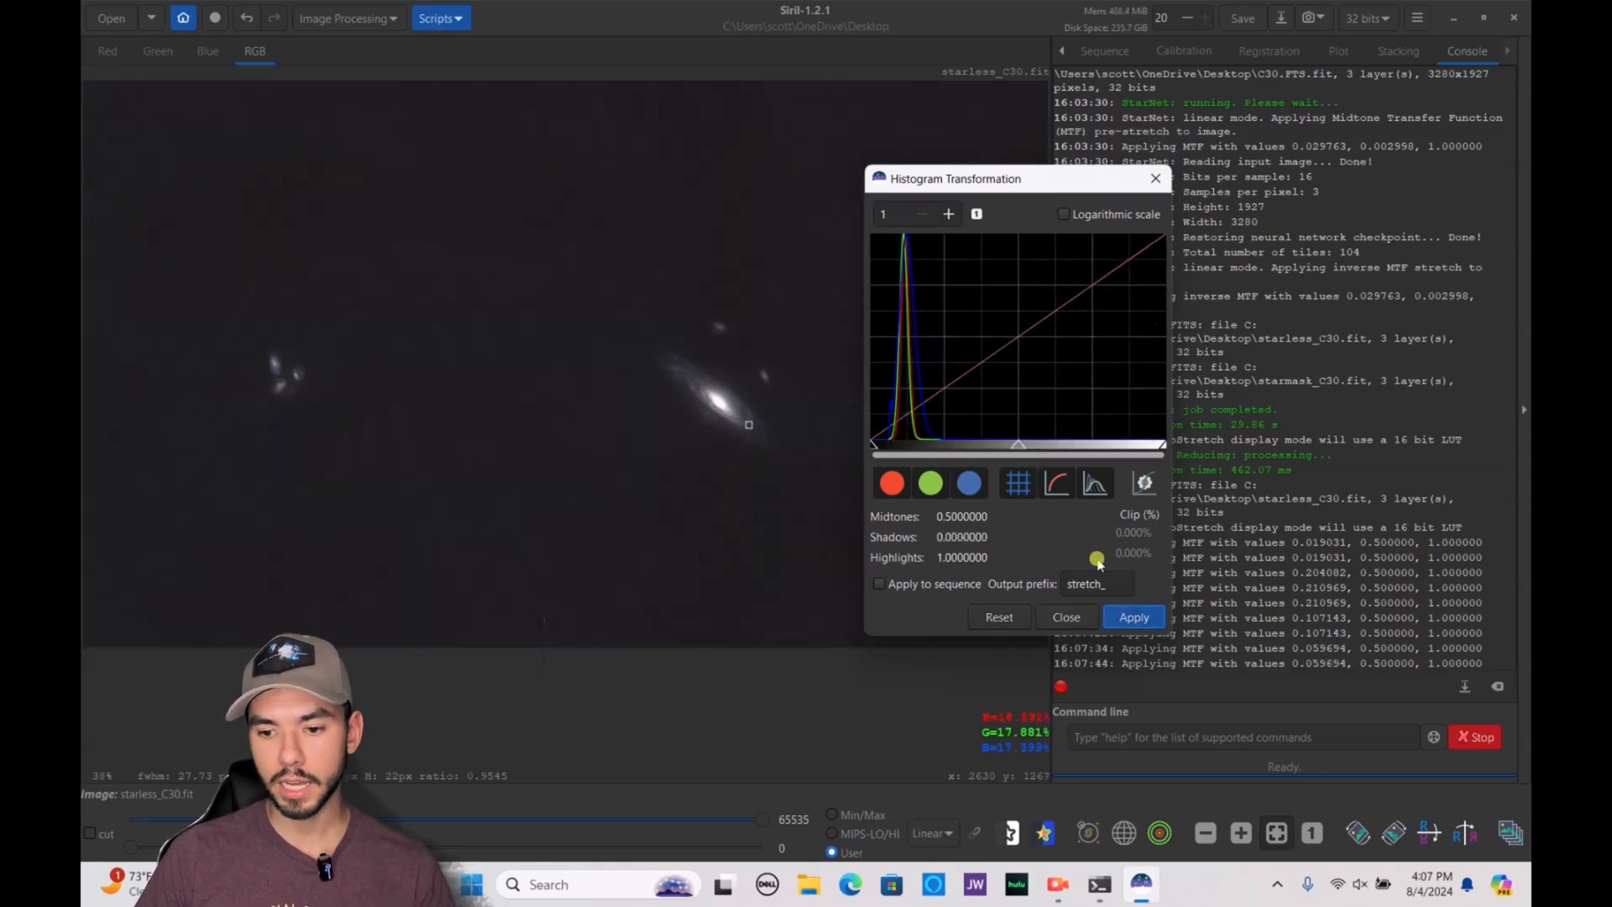
pyautogui.moveTo(1013, 445)
pyautogui.mouseDown()
pyautogui.moveTo(1160, 458)
pyautogui.moveTo(968, 453)
pyautogui.moveTo(993, 453)
pyautogui.mouseUp()
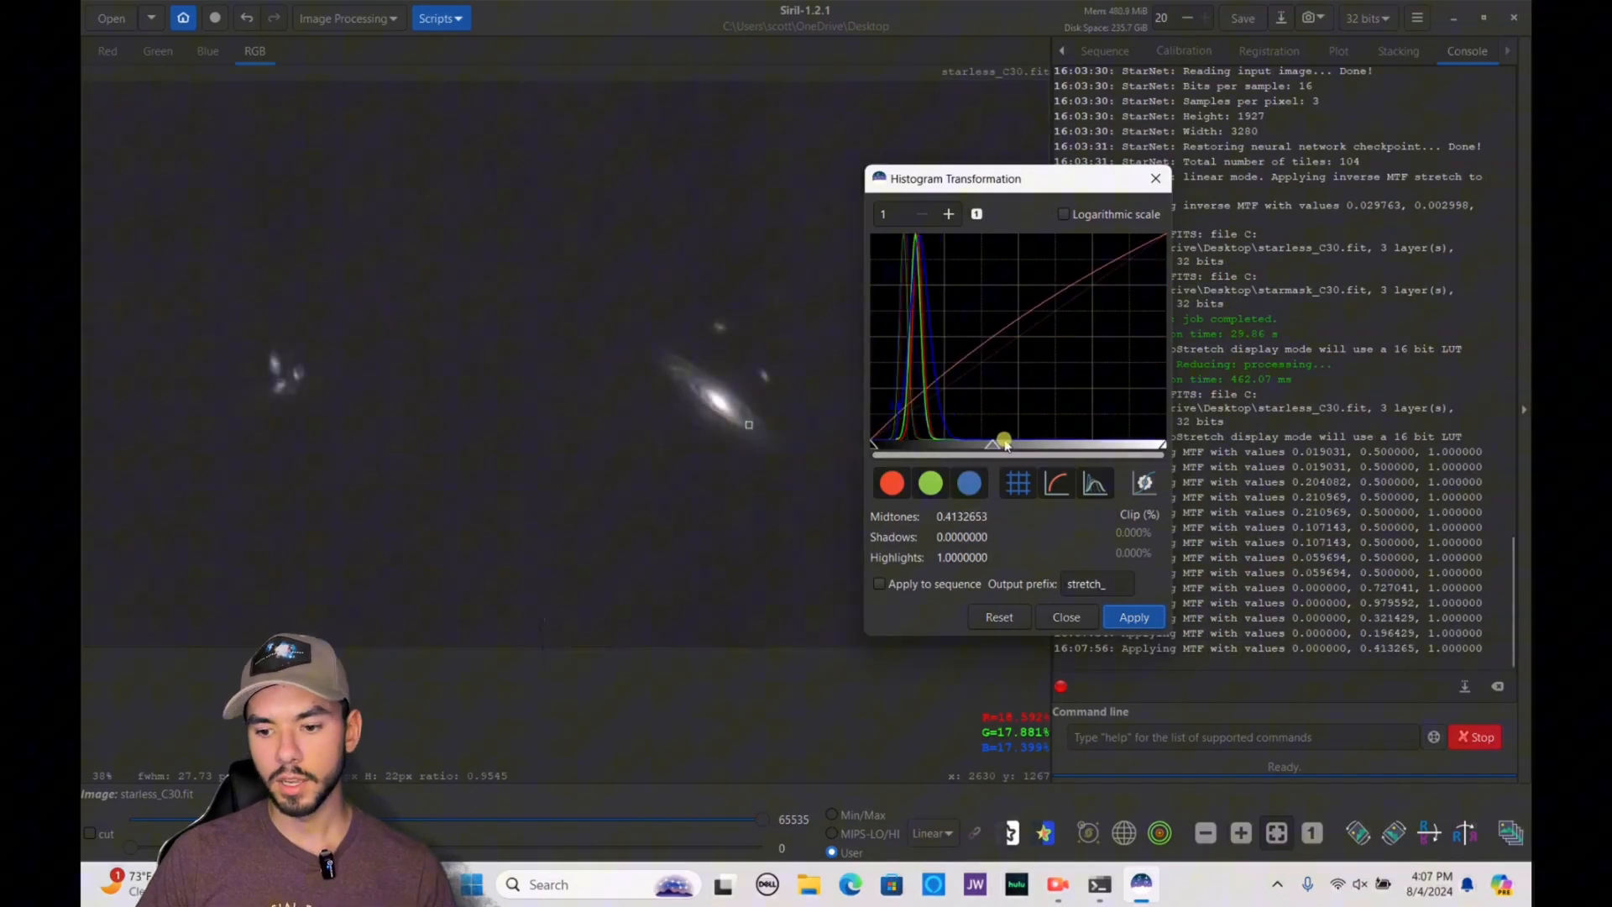
pyautogui.click(1062, 617)
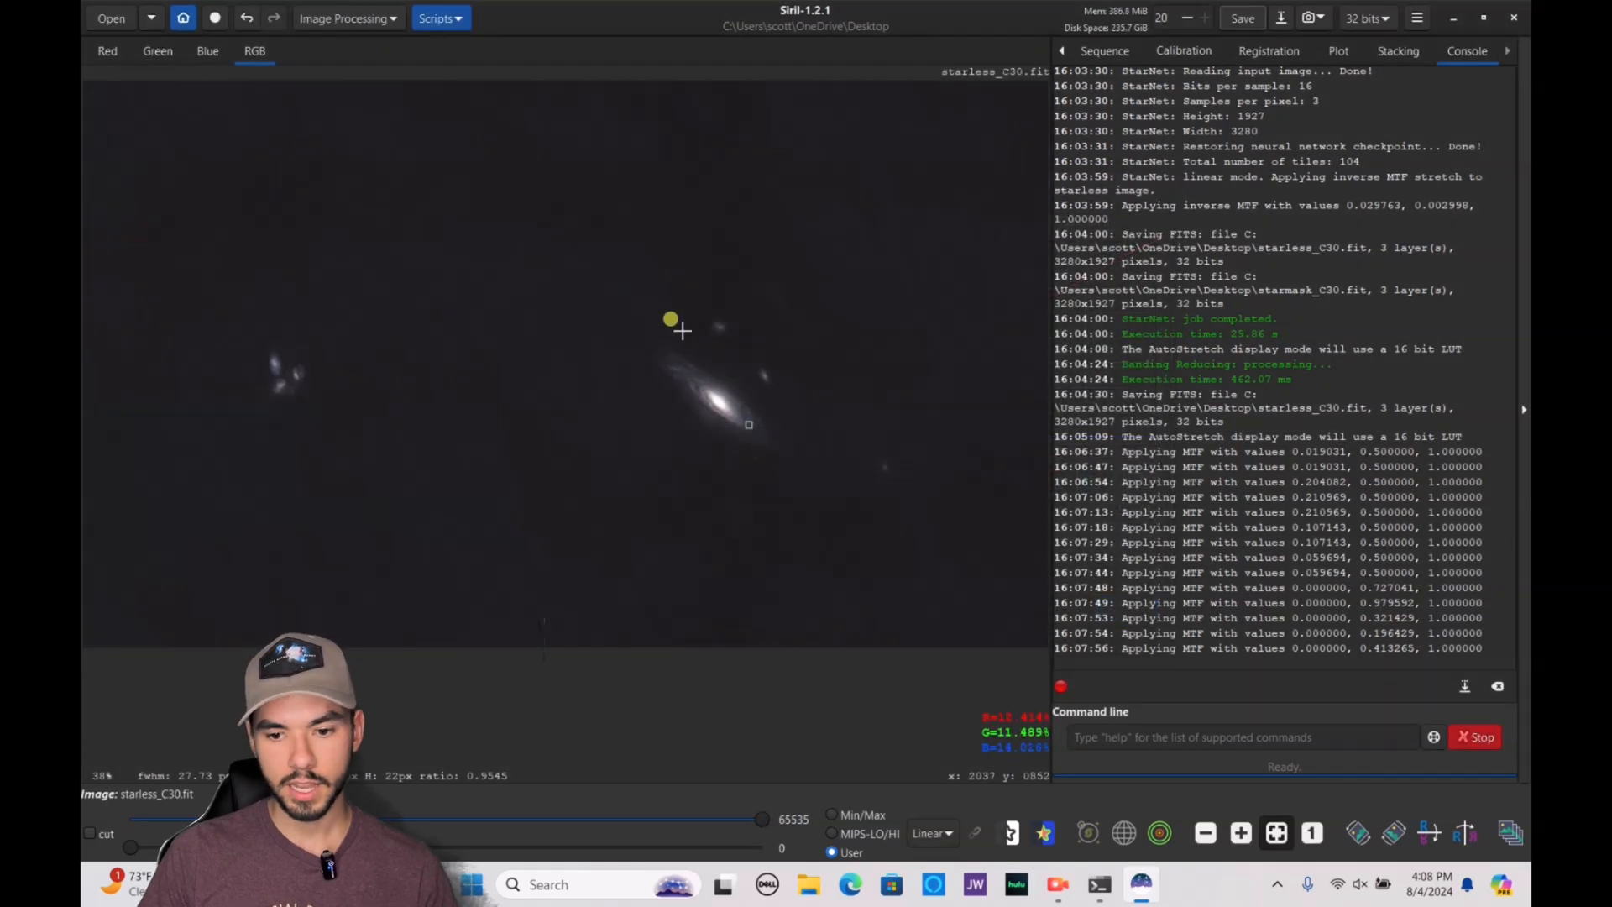
# Examine the stretched small galaxy group and the main galaxy up close for detail and colour
pyautogui.scroll(4, 259, 352)
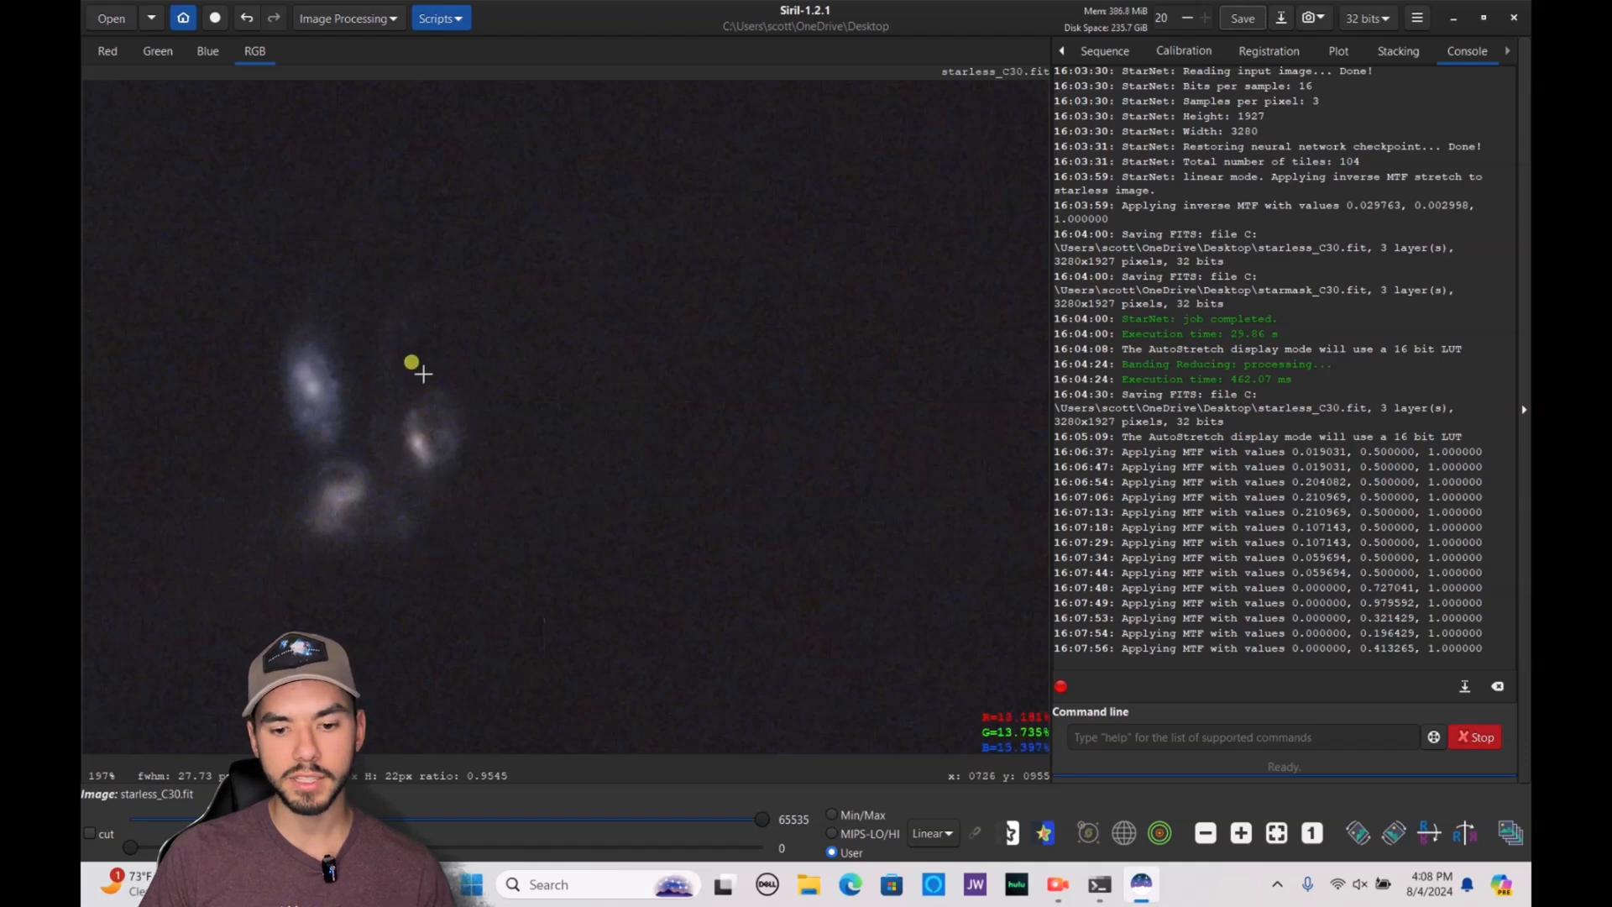
pyautogui.scroll(-3, 410, 361)
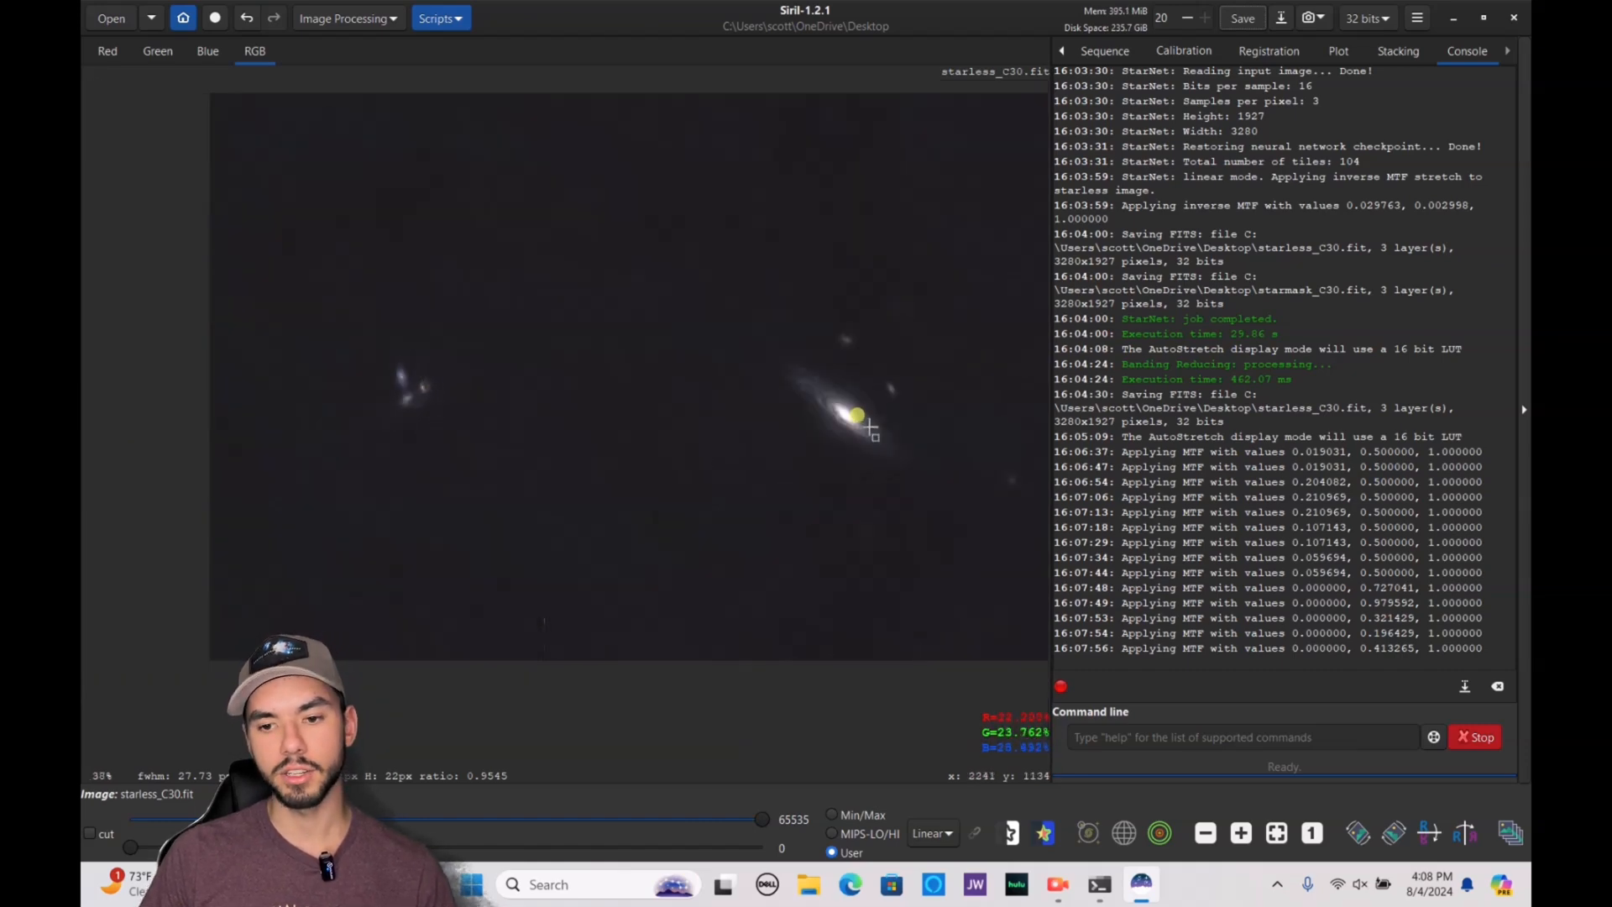
pyautogui.scroll(4, 858, 415)
pyautogui.scroll(-5, 857, 415)
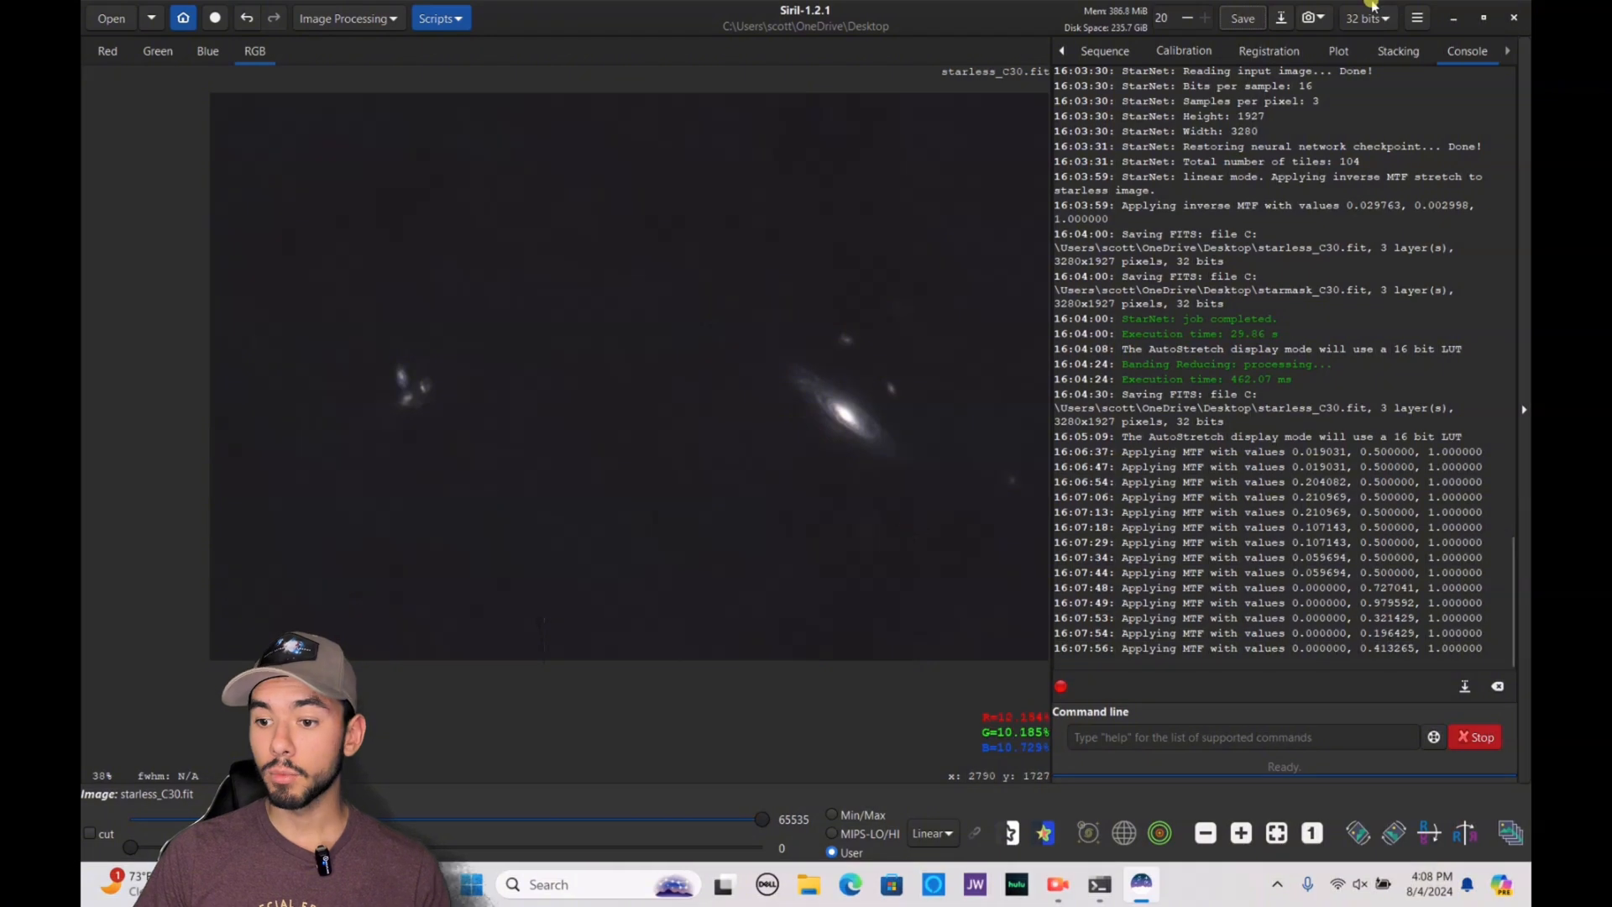
pyautogui.click(1277, 831)
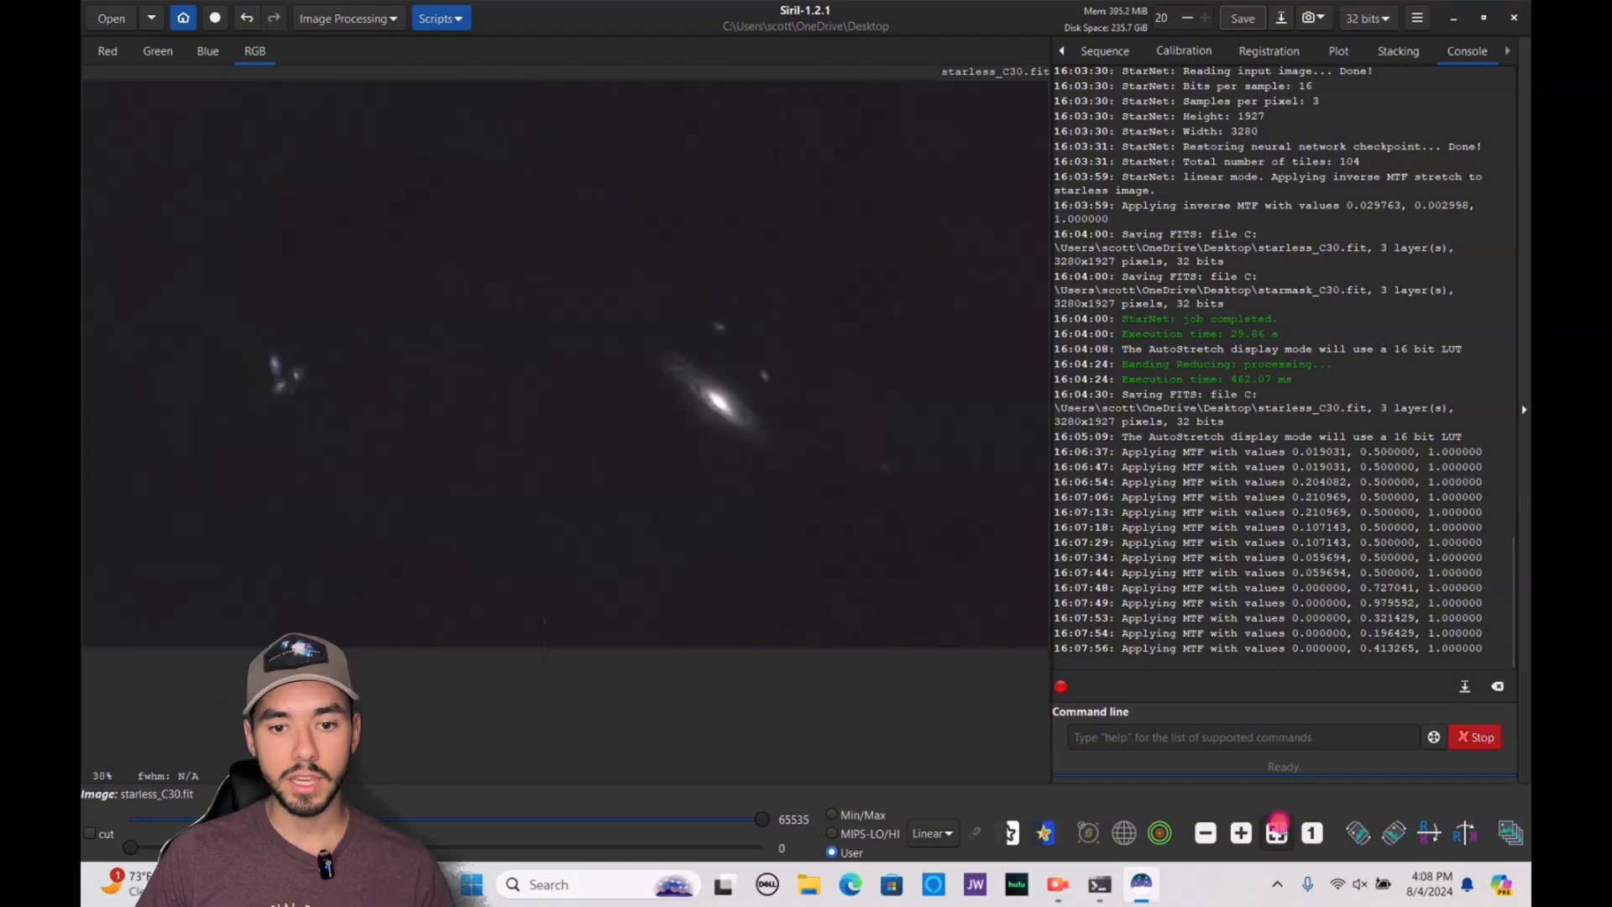
# Start a Color Saturation adjustment on the starless image with background factor about 1.64, and try an amount of 1.00 while inspecting the main galaxy
pyautogui.click(378, 23)
pyautogui.click(518, 48)
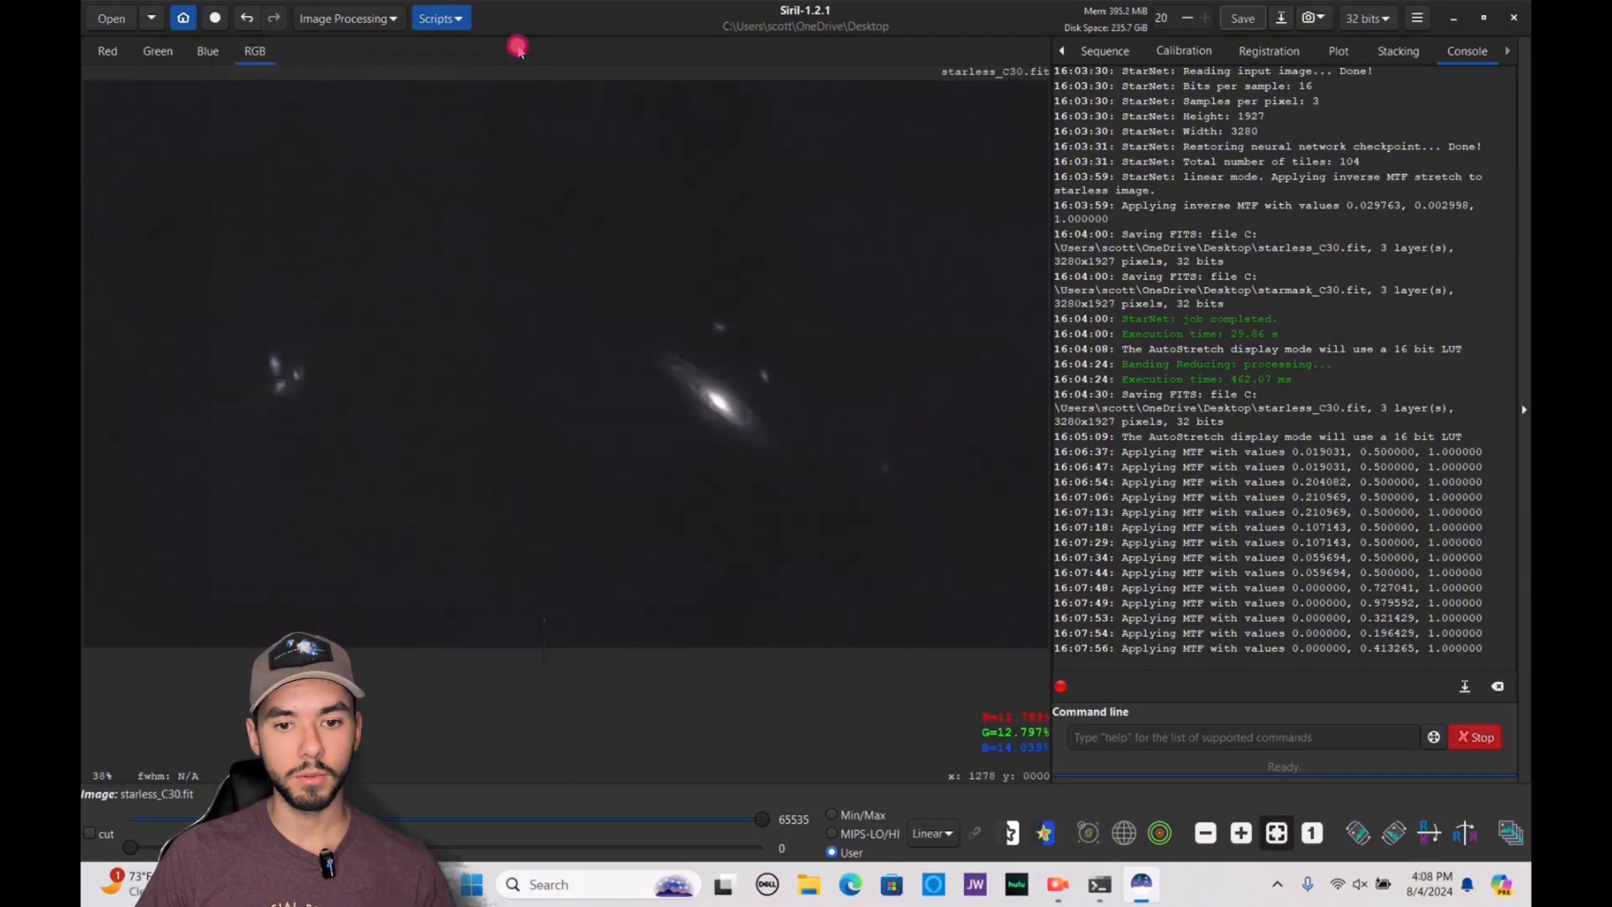
pyautogui.click(359, 21)
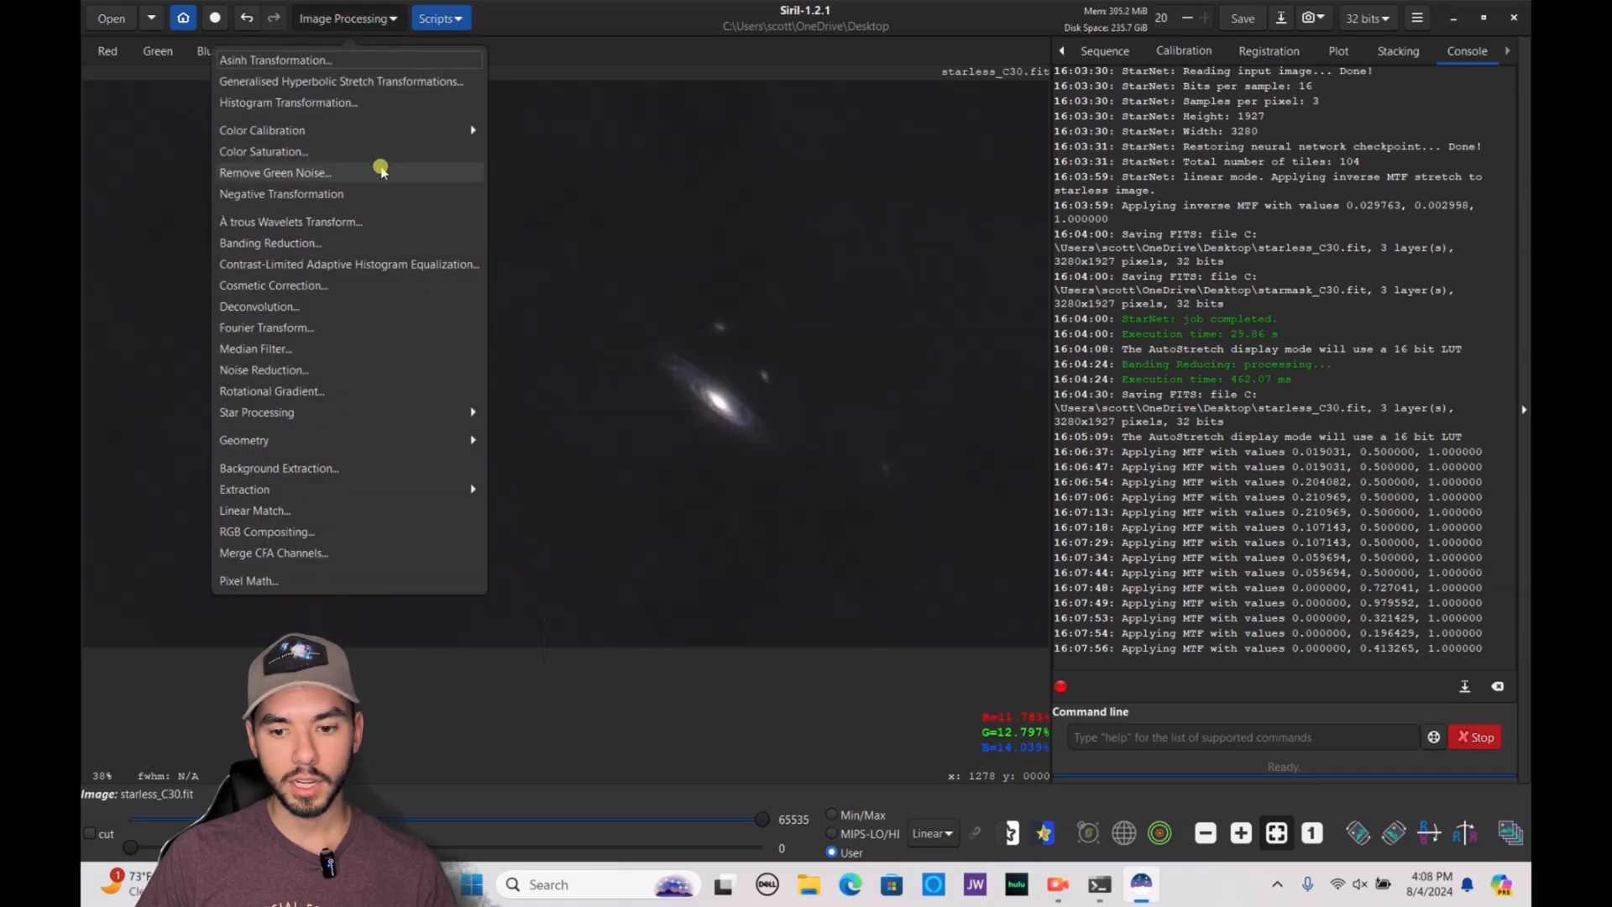
pyautogui.click(375, 151)
pyautogui.moveTo(747, 330); pyautogui.dragTo(1183, 312)
pyautogui.moveTo(1192, 470); pyautogui.dragTo(1276, 477)
pyautogui.click(1197, 408)
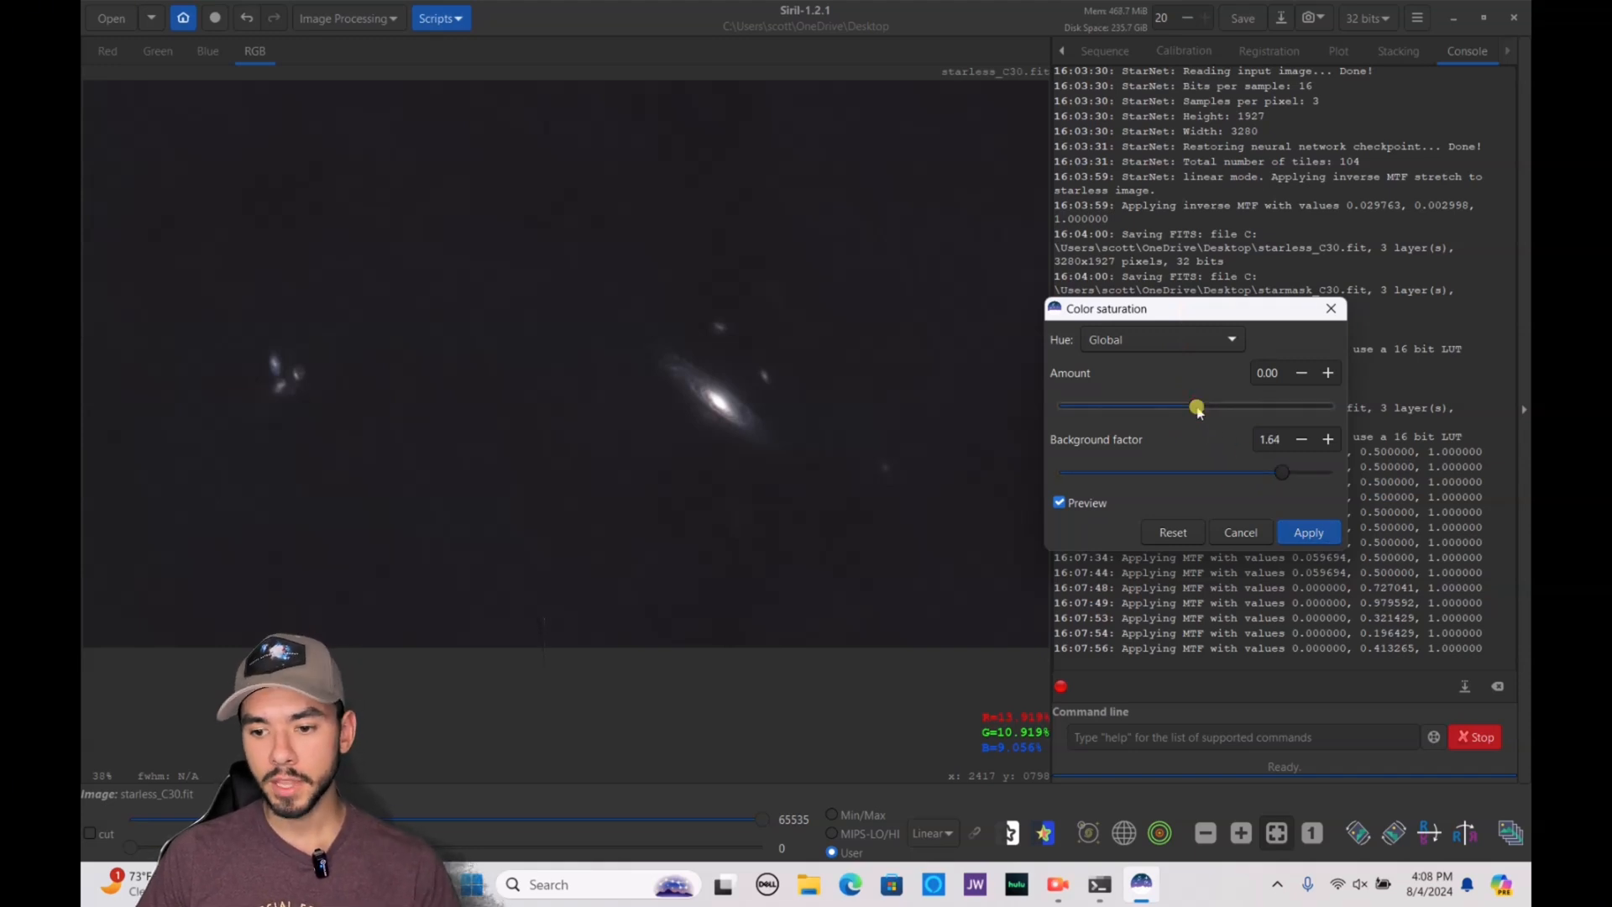
pyautogui.moveTo(1200, 408); pyautogui.dragTo(1335, 404)
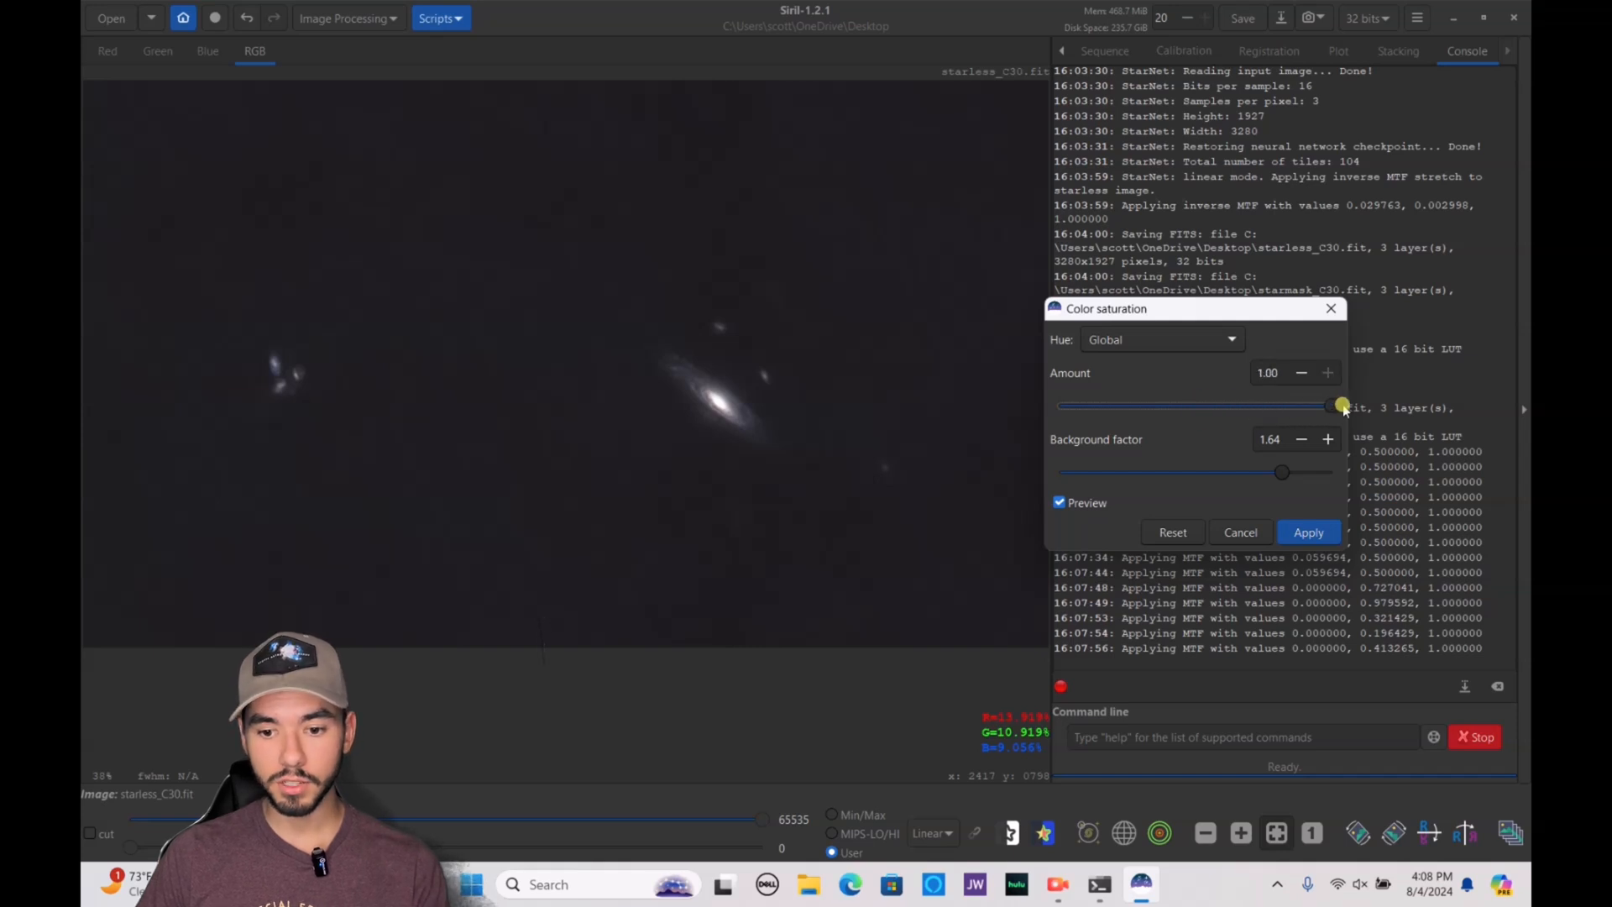
pyautogui.scroll(5, 700, 390)
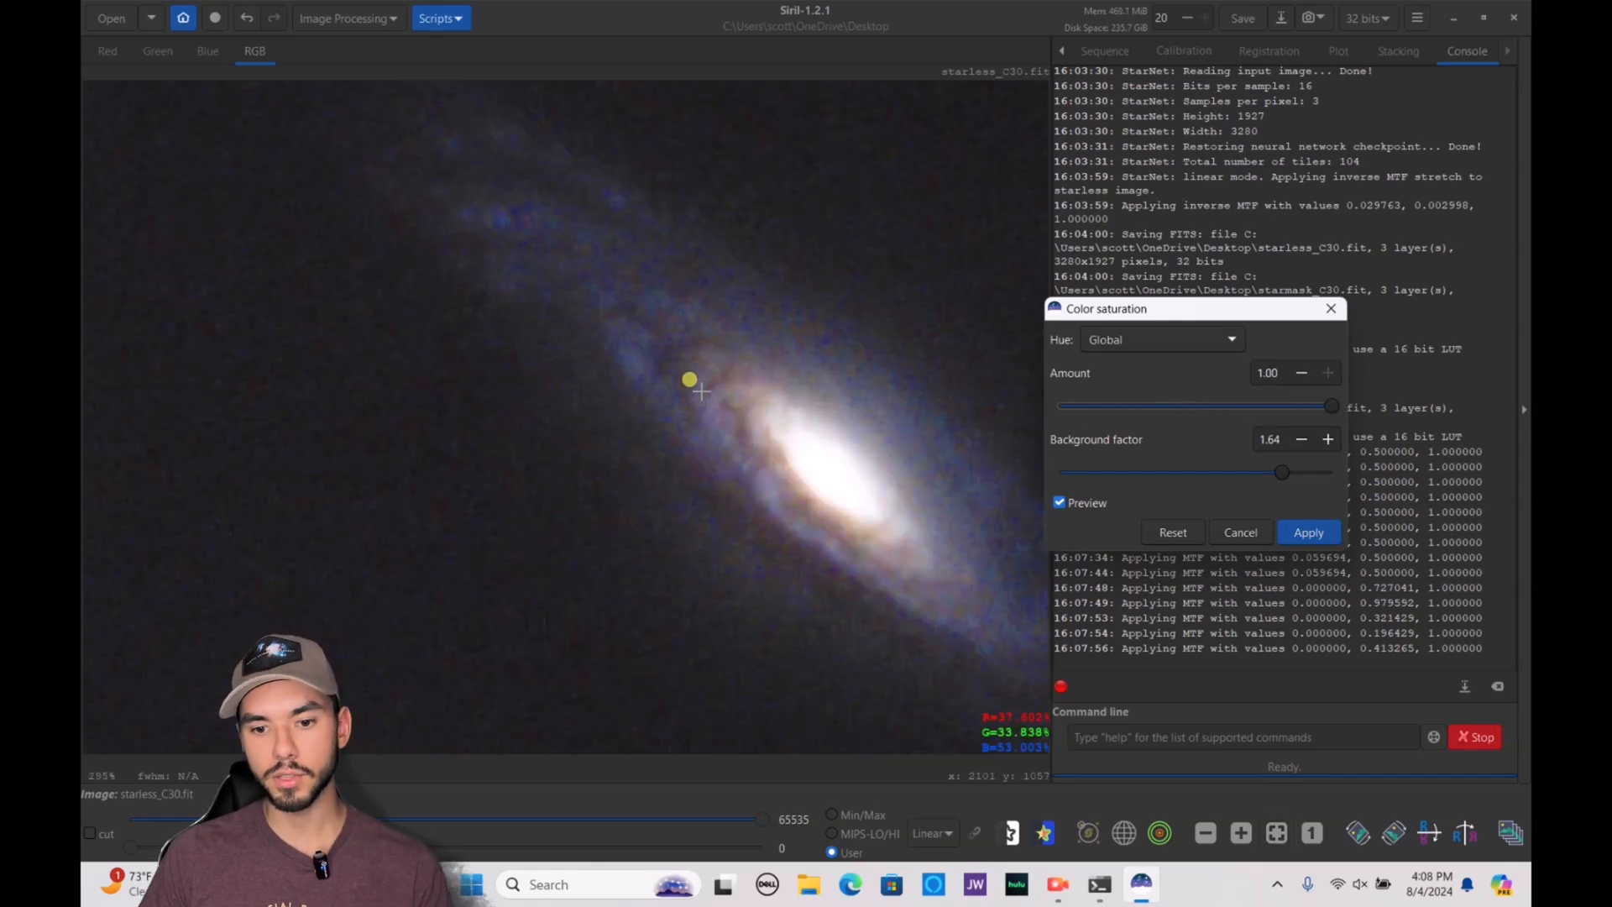
pyautogui.scroll(5, 701, 391)
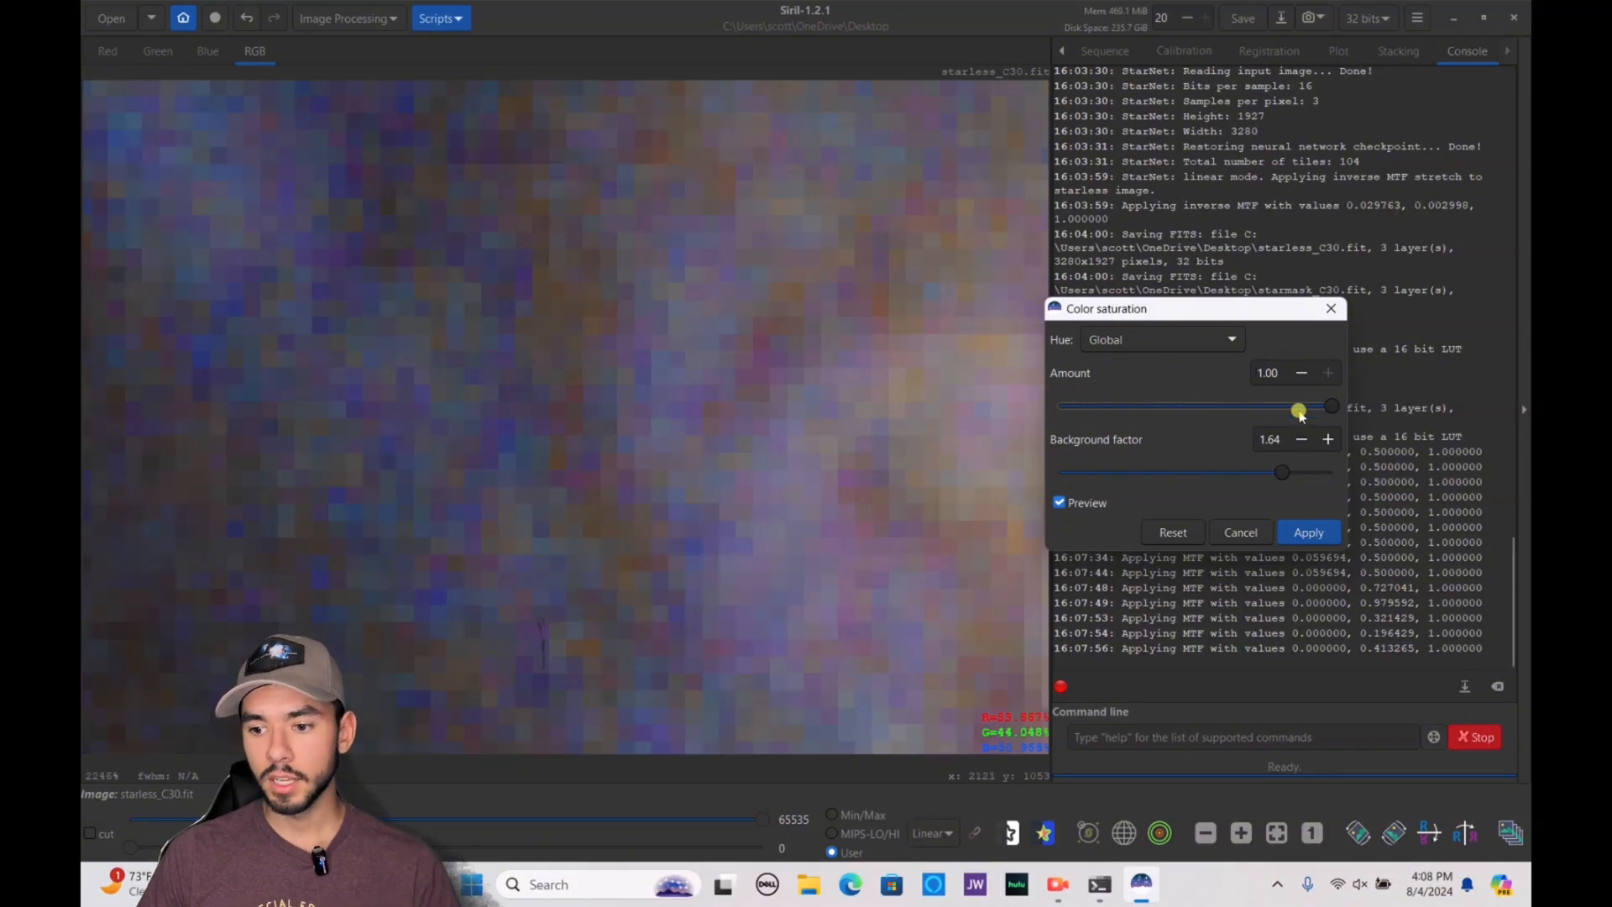
# Set the saturation amount to about 0.64, apply it and save the starless image
pyautogui.moveTo(1337, 405); pyautogui.dragTo(1282, 406)
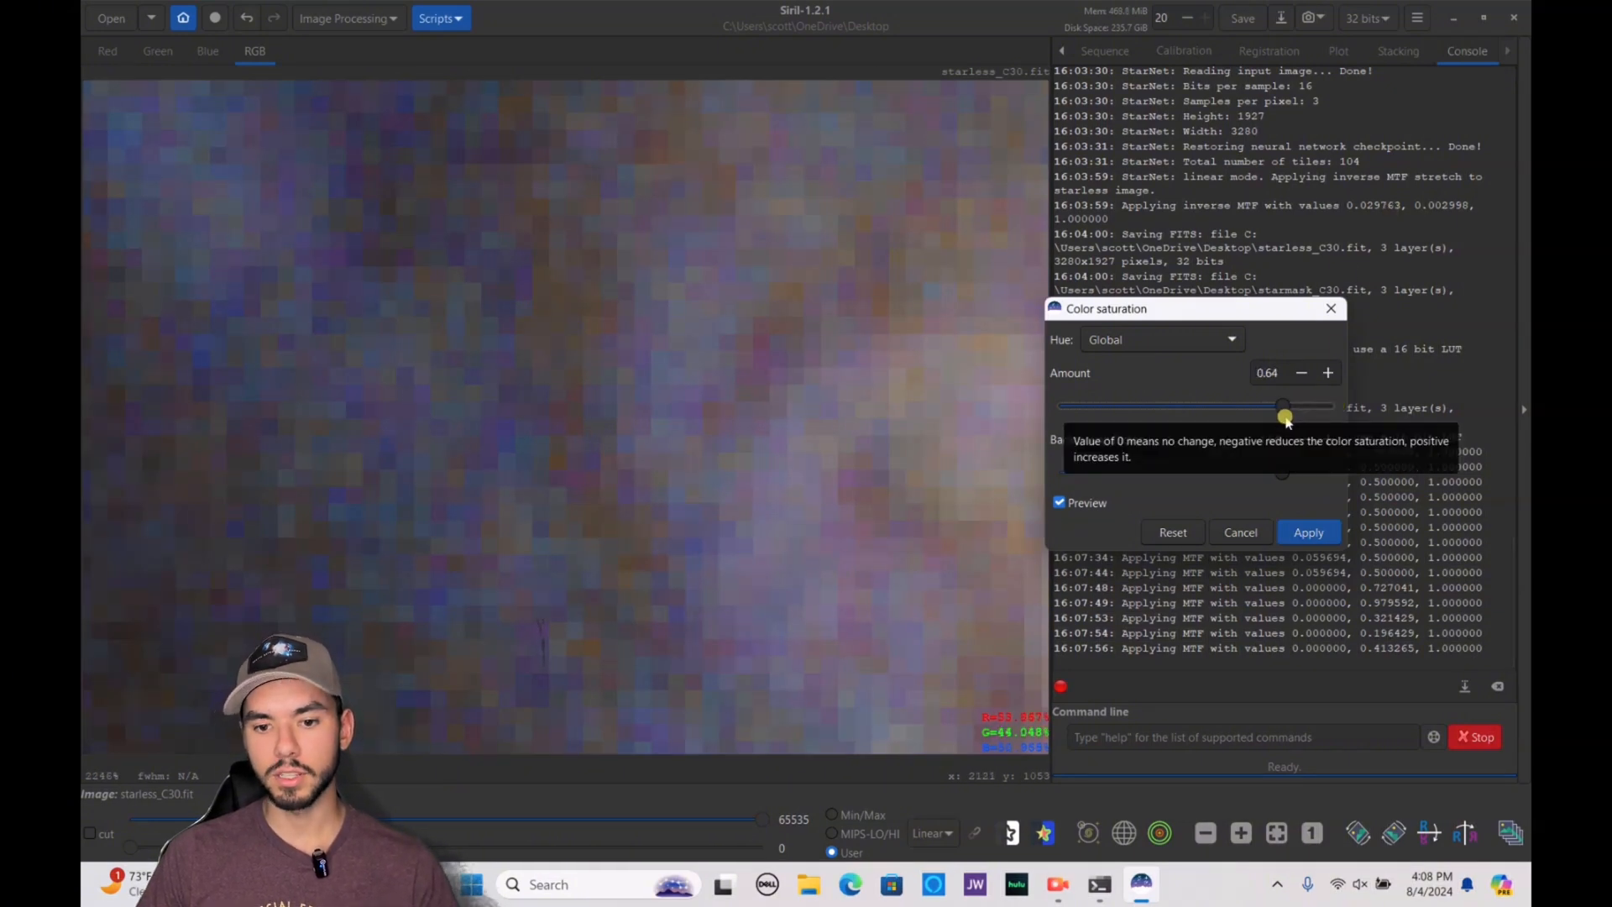
pyautogui.scroll(-7, 770, 385)
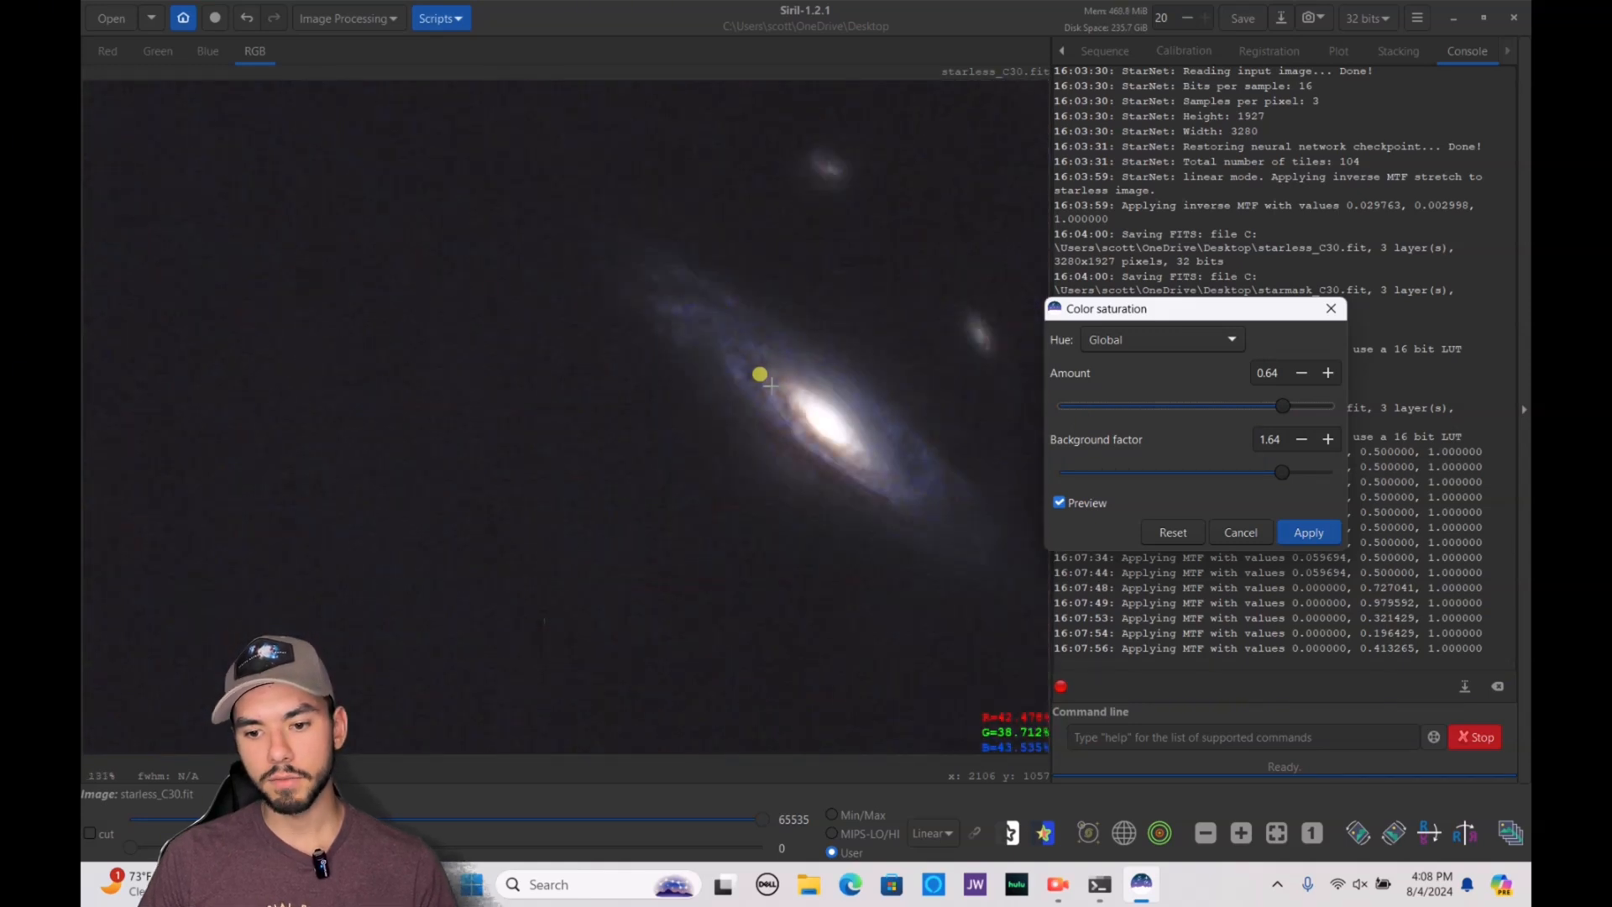
pyautogui.scroll(-3, 770, 386)
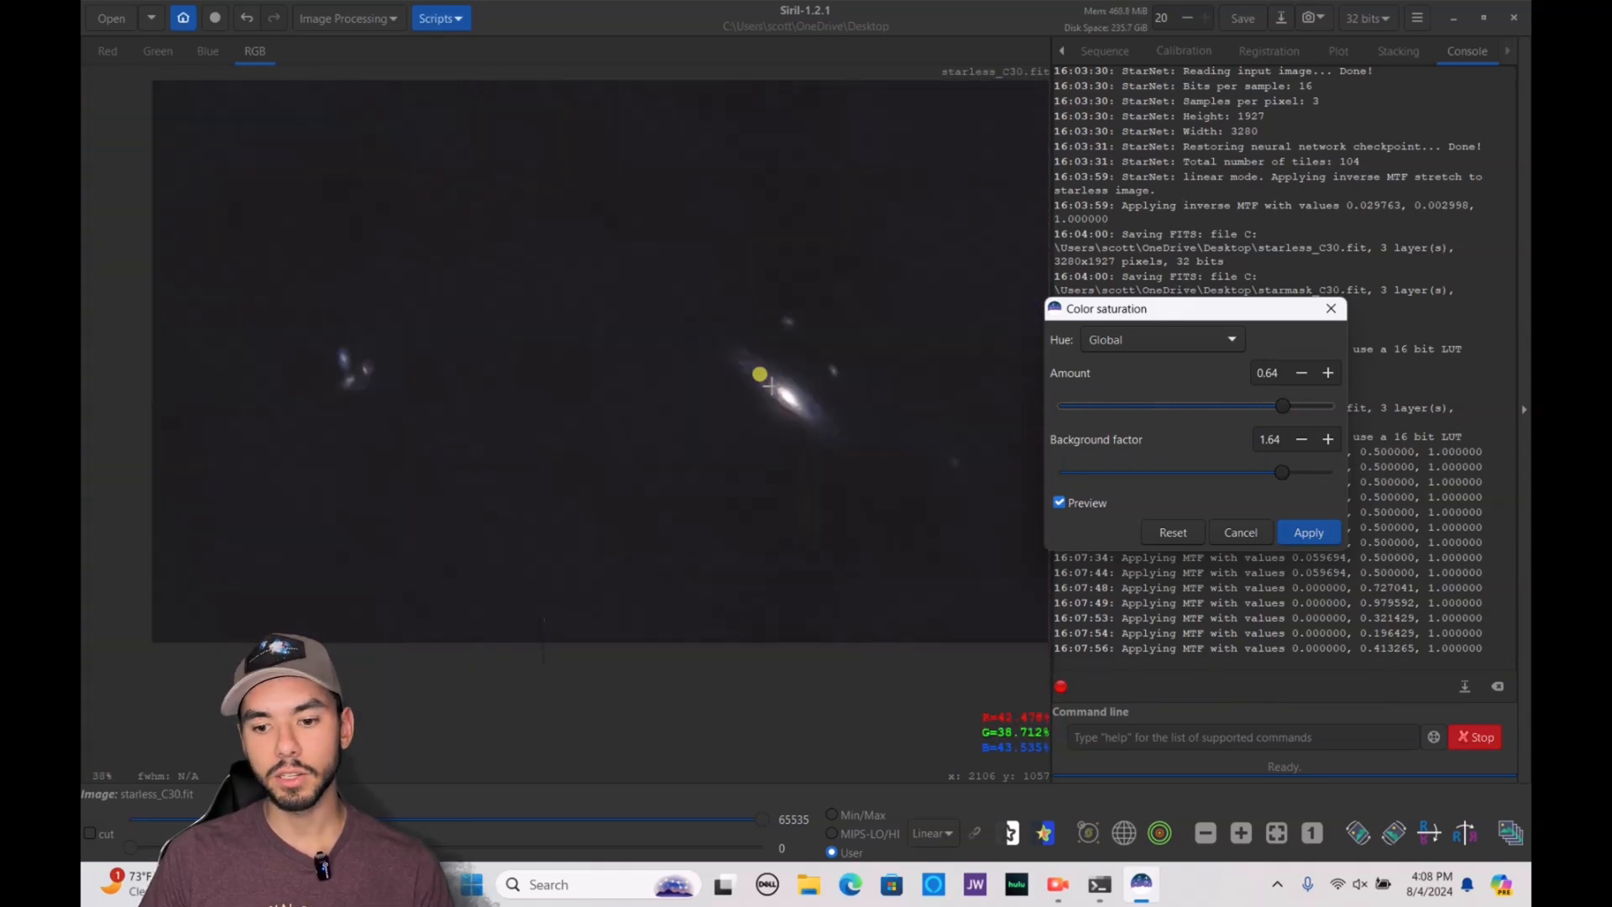
pyautogui.scroll(-1, 757, 372)
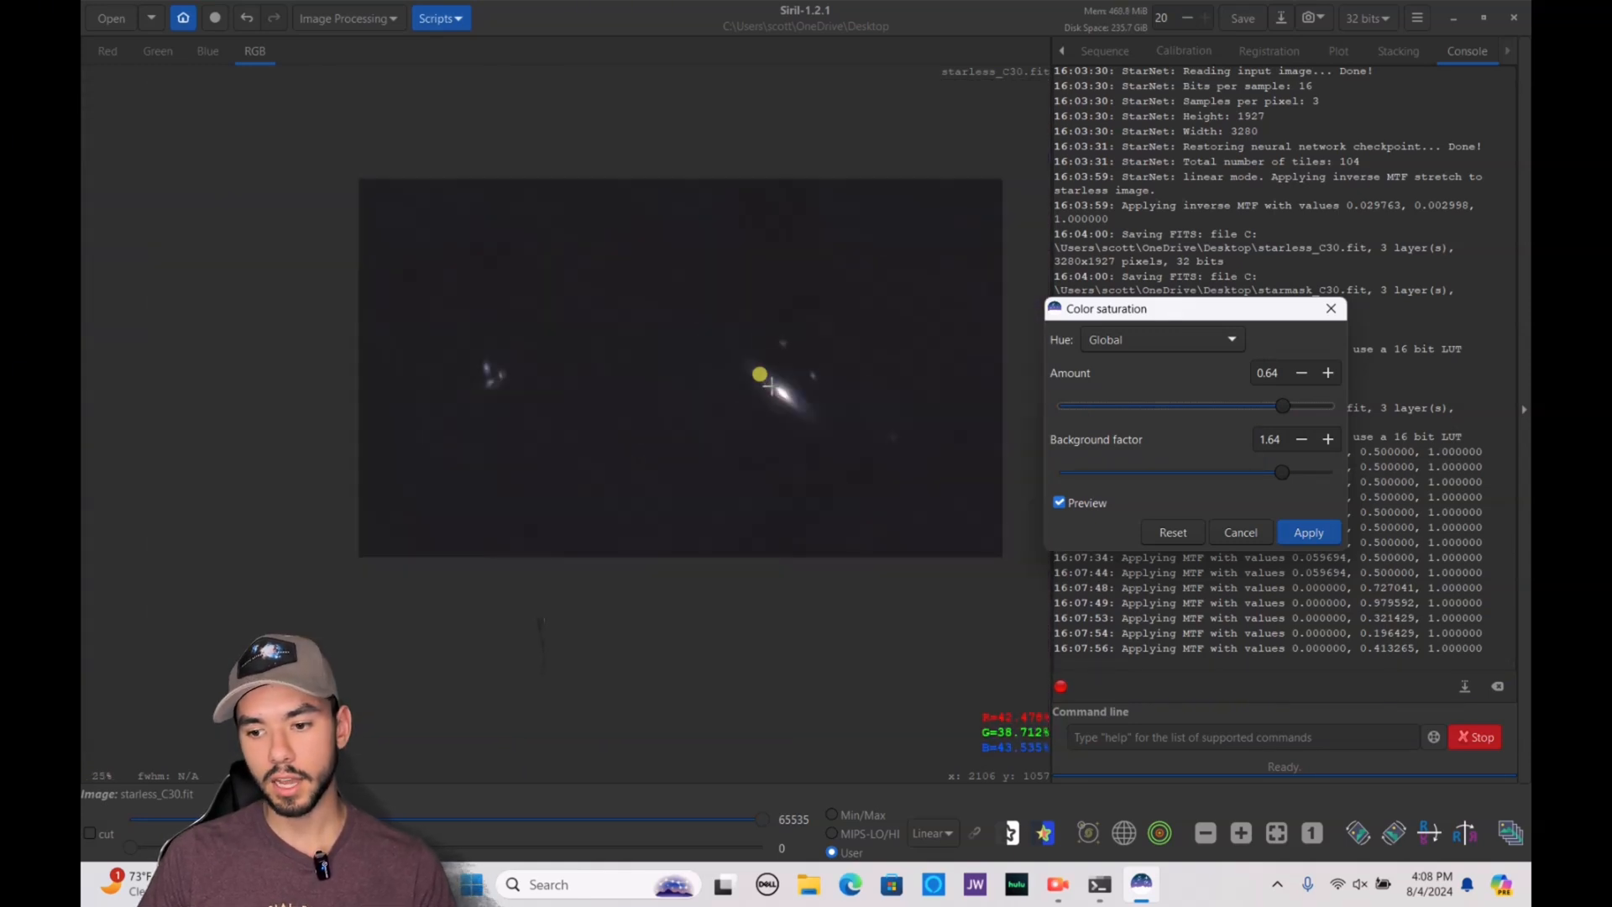
pyautogui.click(1308, 532)
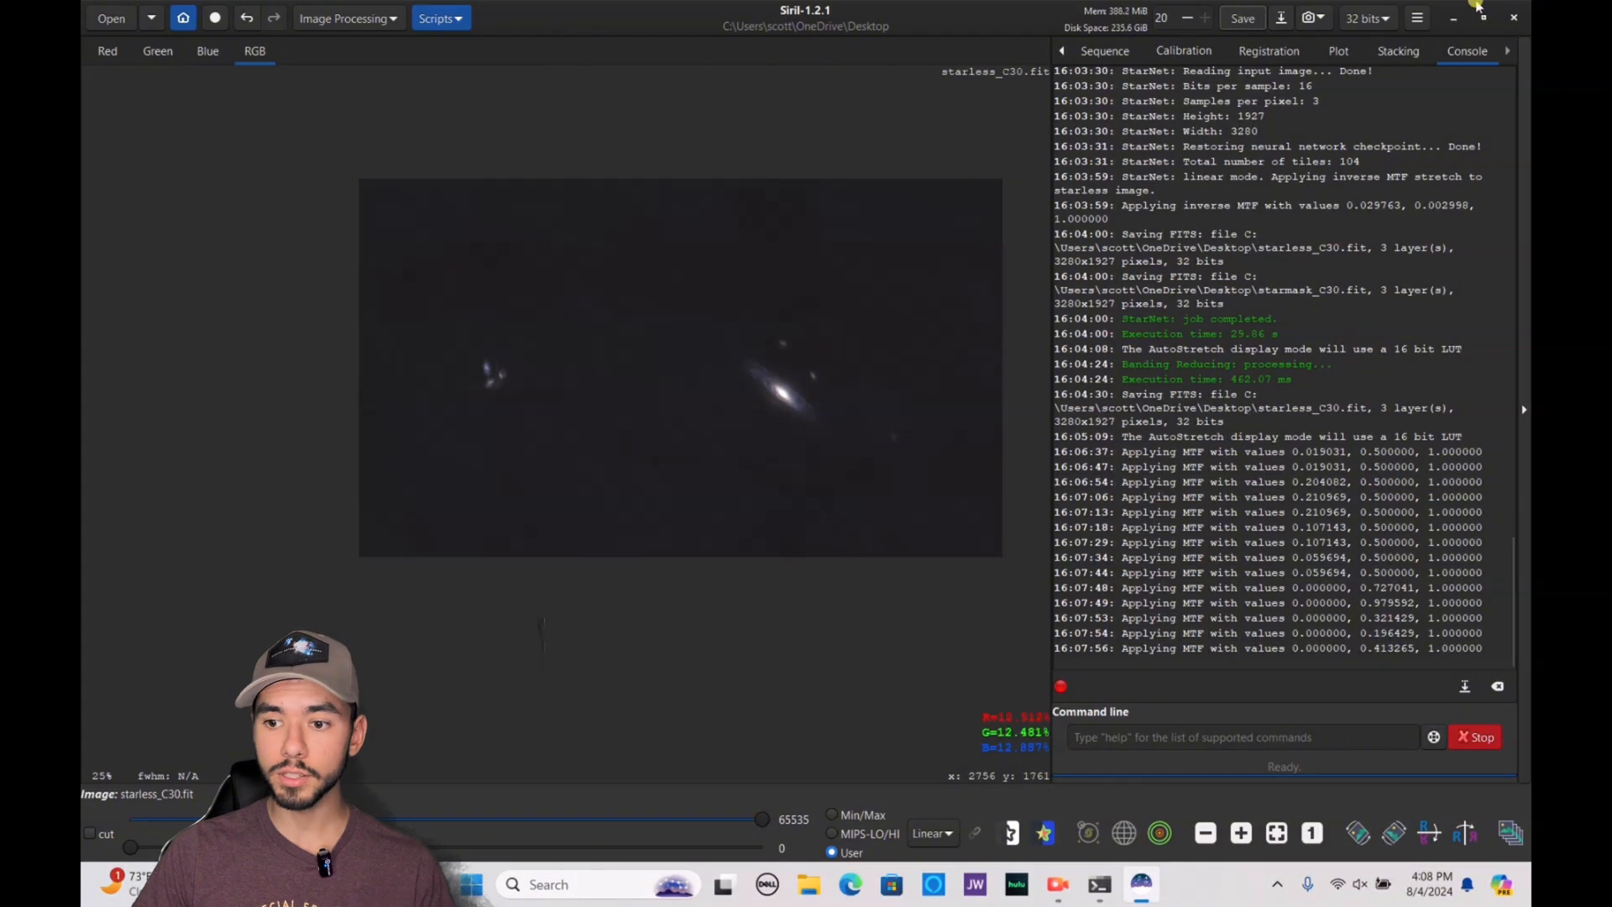
pyautogui.click(1244, 19)
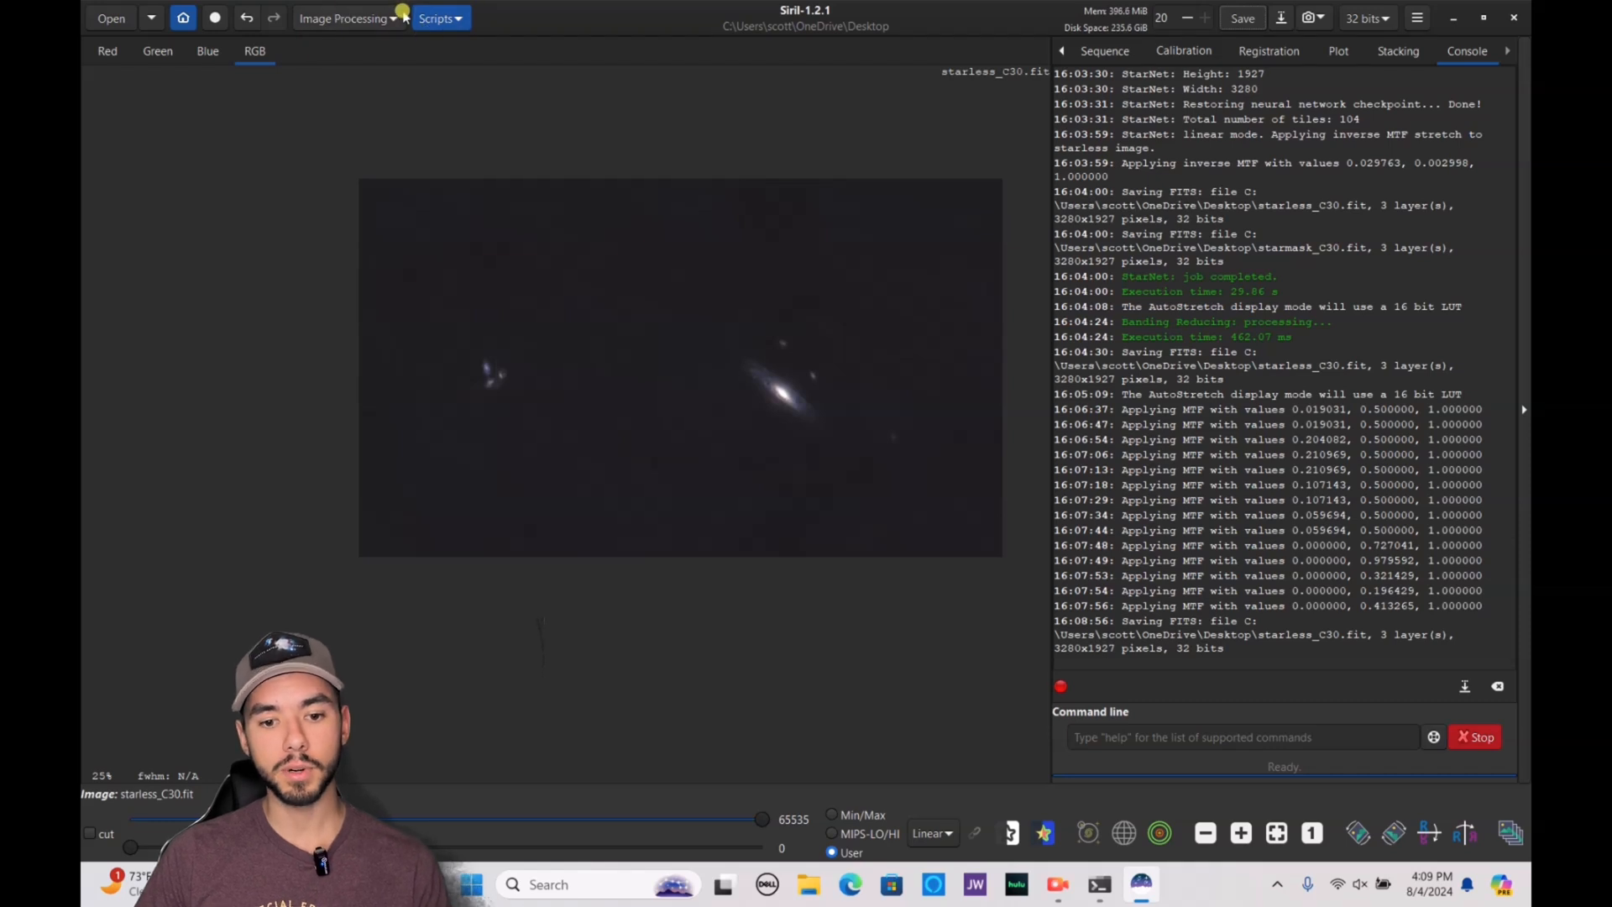
# Start a Star Recomposition and load starless_C30.fit from the Desktop as the background image
pyautogui.click(394, 17)
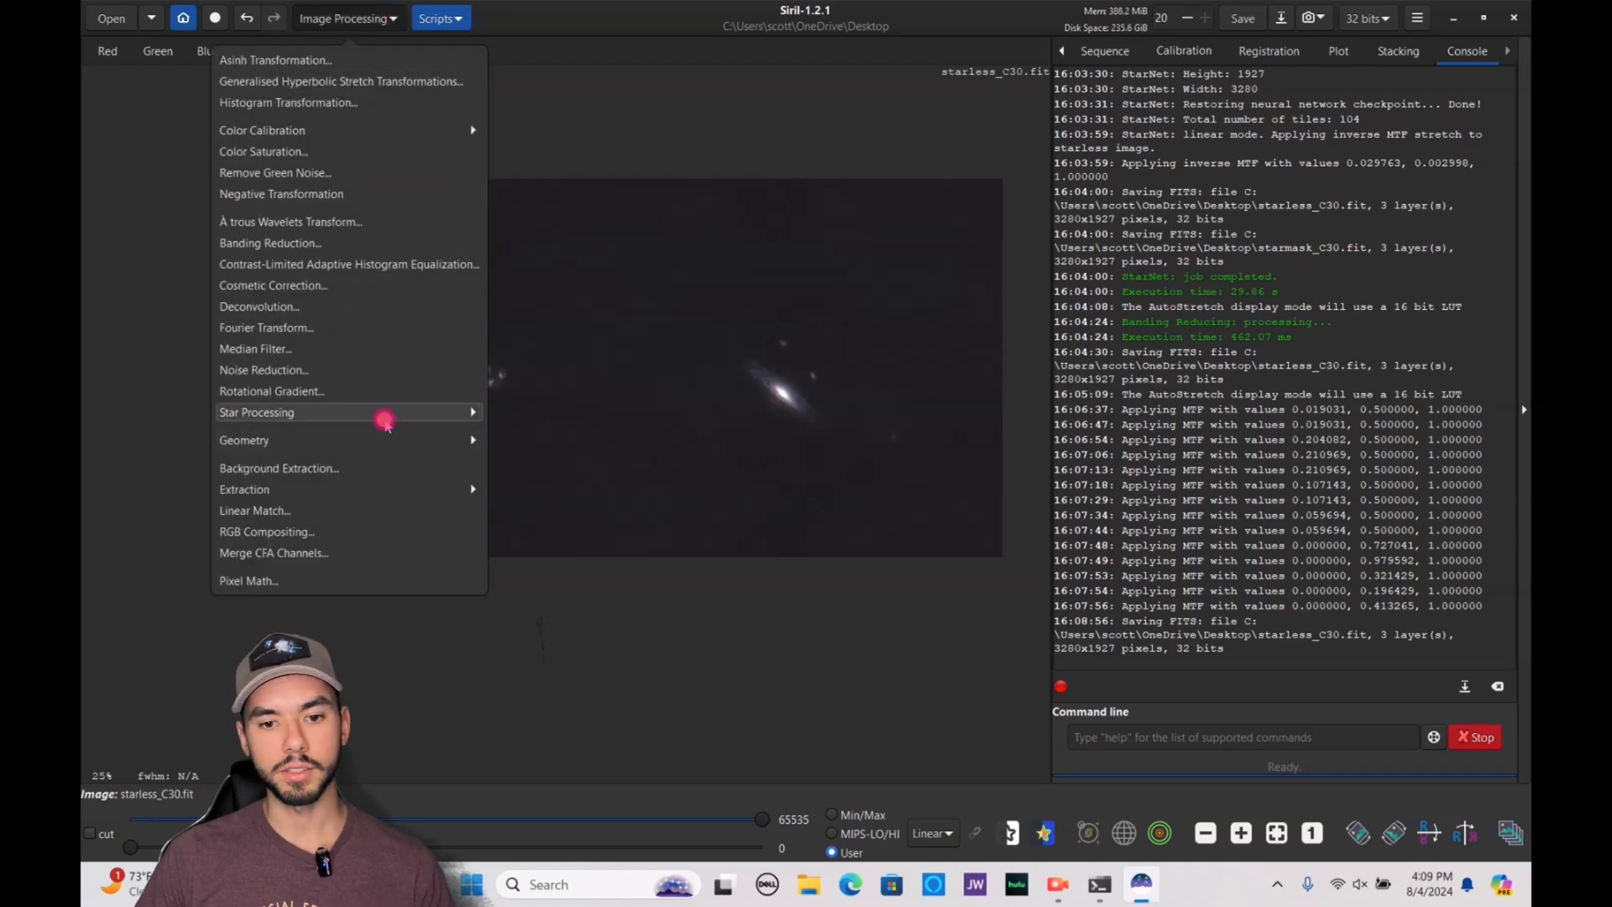
pyautogui.click(386, 414)
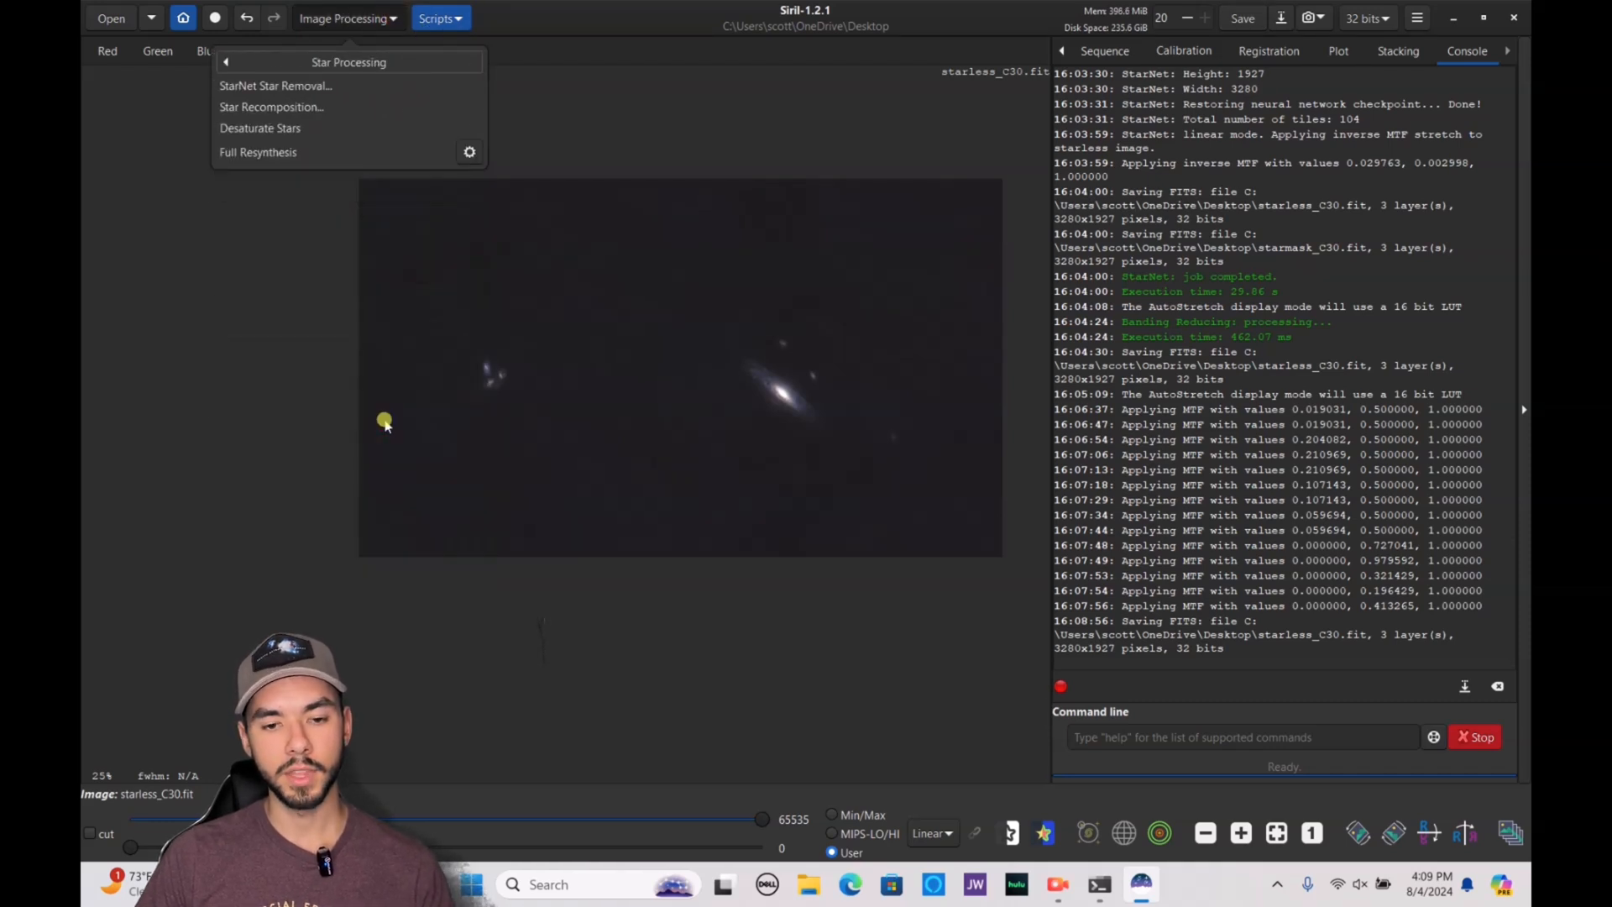
pyautogui.click(317, 108)
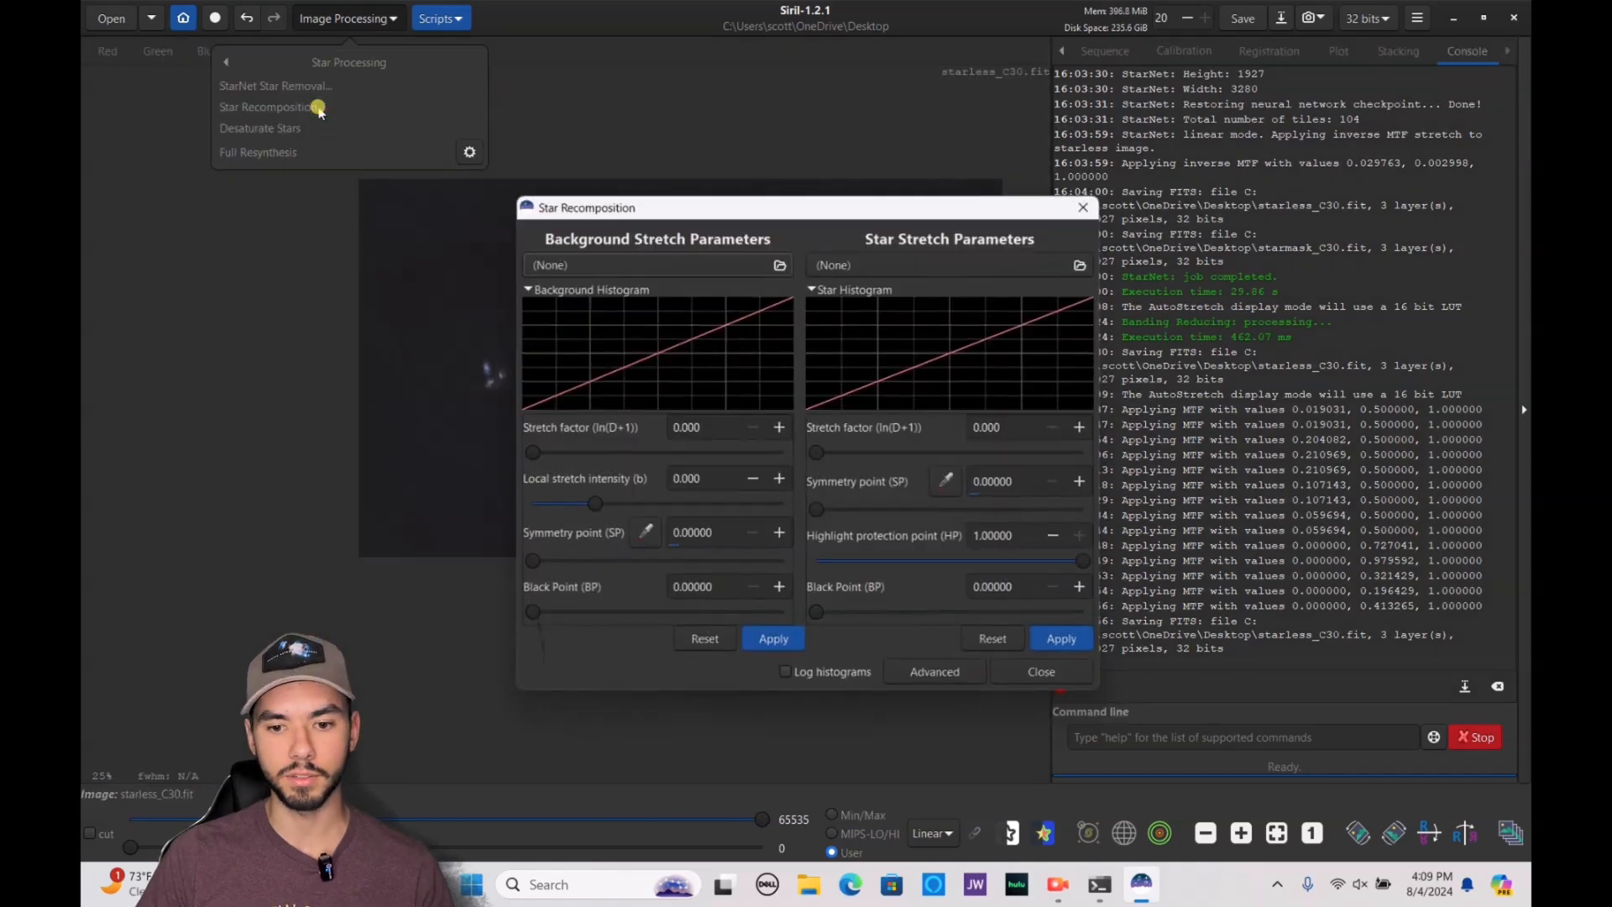
pyautogui.click(705, 264)
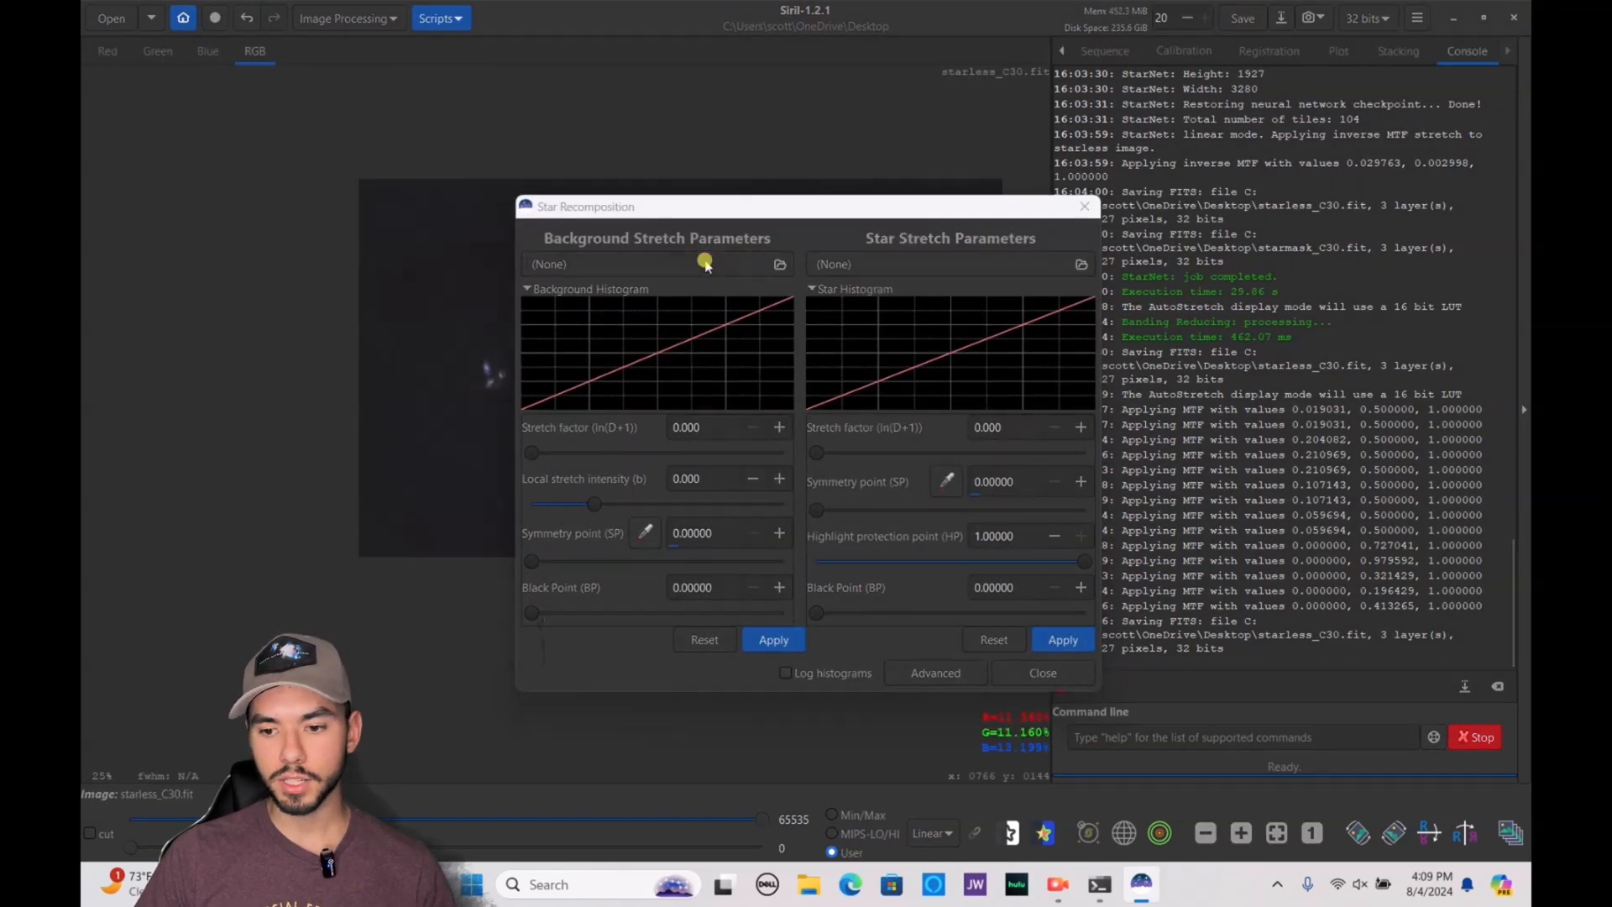
pyautogui.moveTo(836, 696); pyautogui.dragTo(1195, 720)
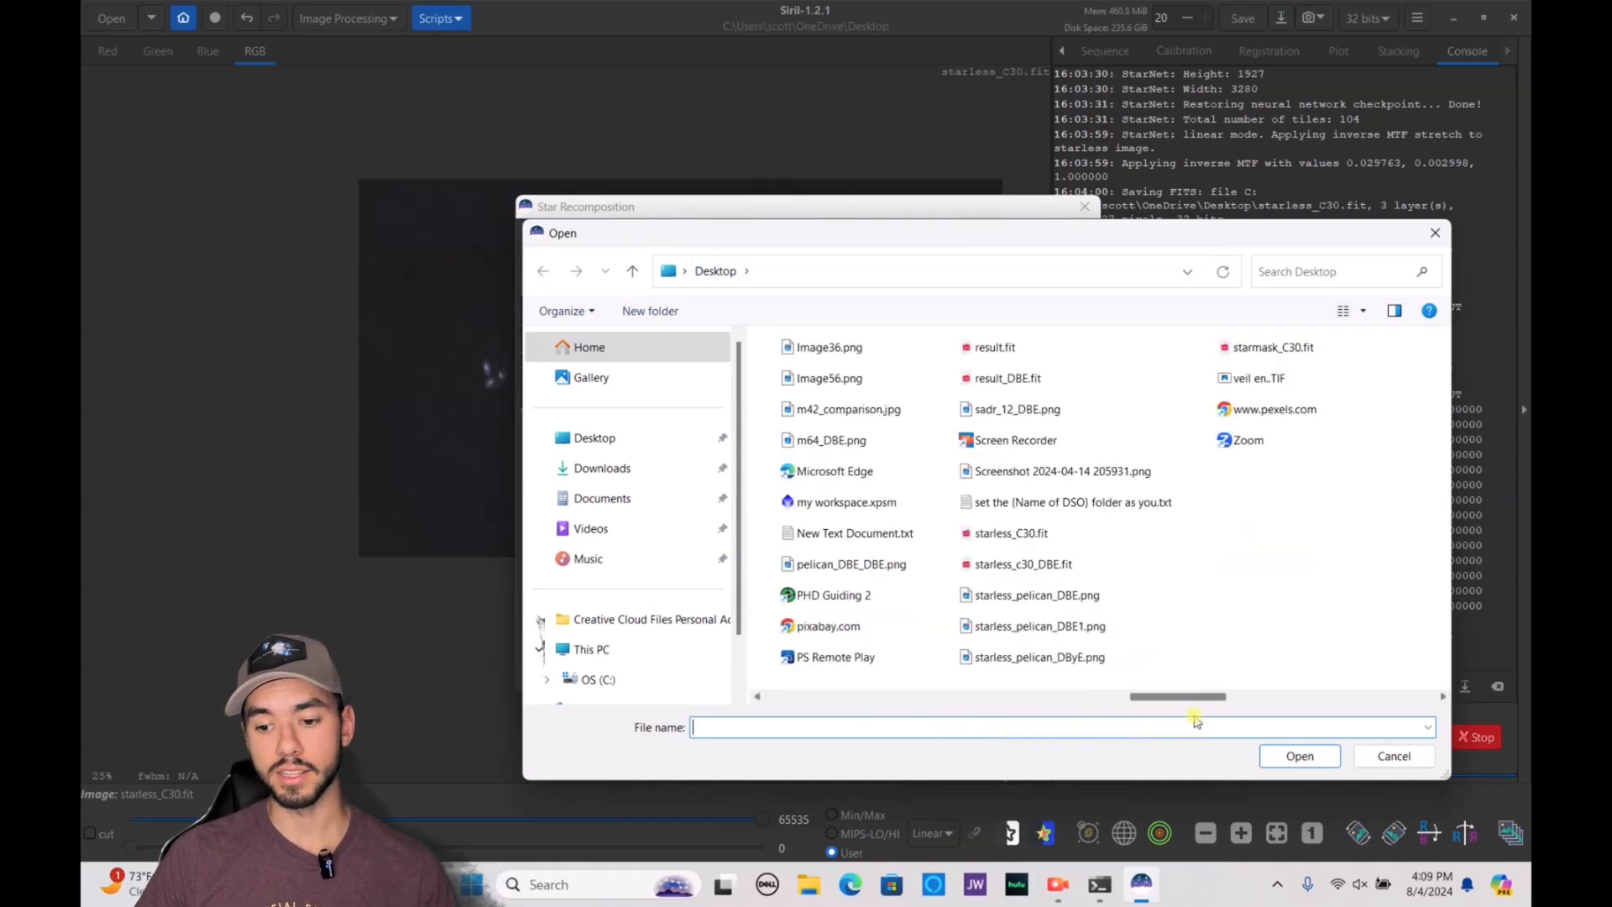
pyautogui.click(987, 534)
pyautogui.click(1293, 756)
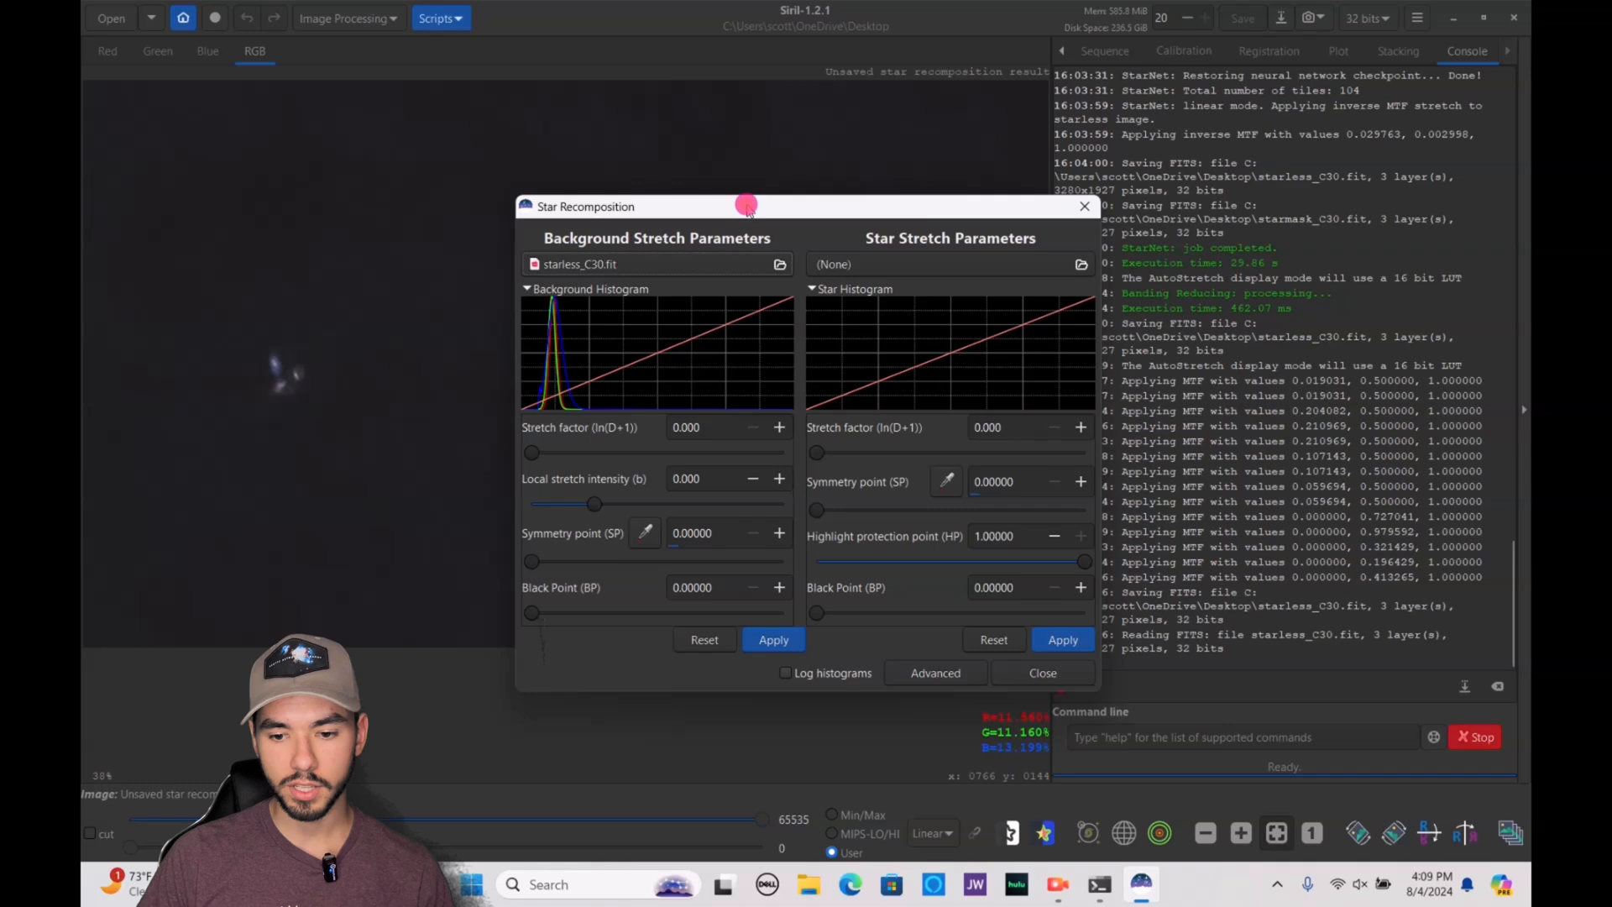
# Load starmask_C30.fit from the Desktop as the star image of the recomposition
pyautogui.moveTo(748, 207); pyautogui.dragTo(1008, 156)
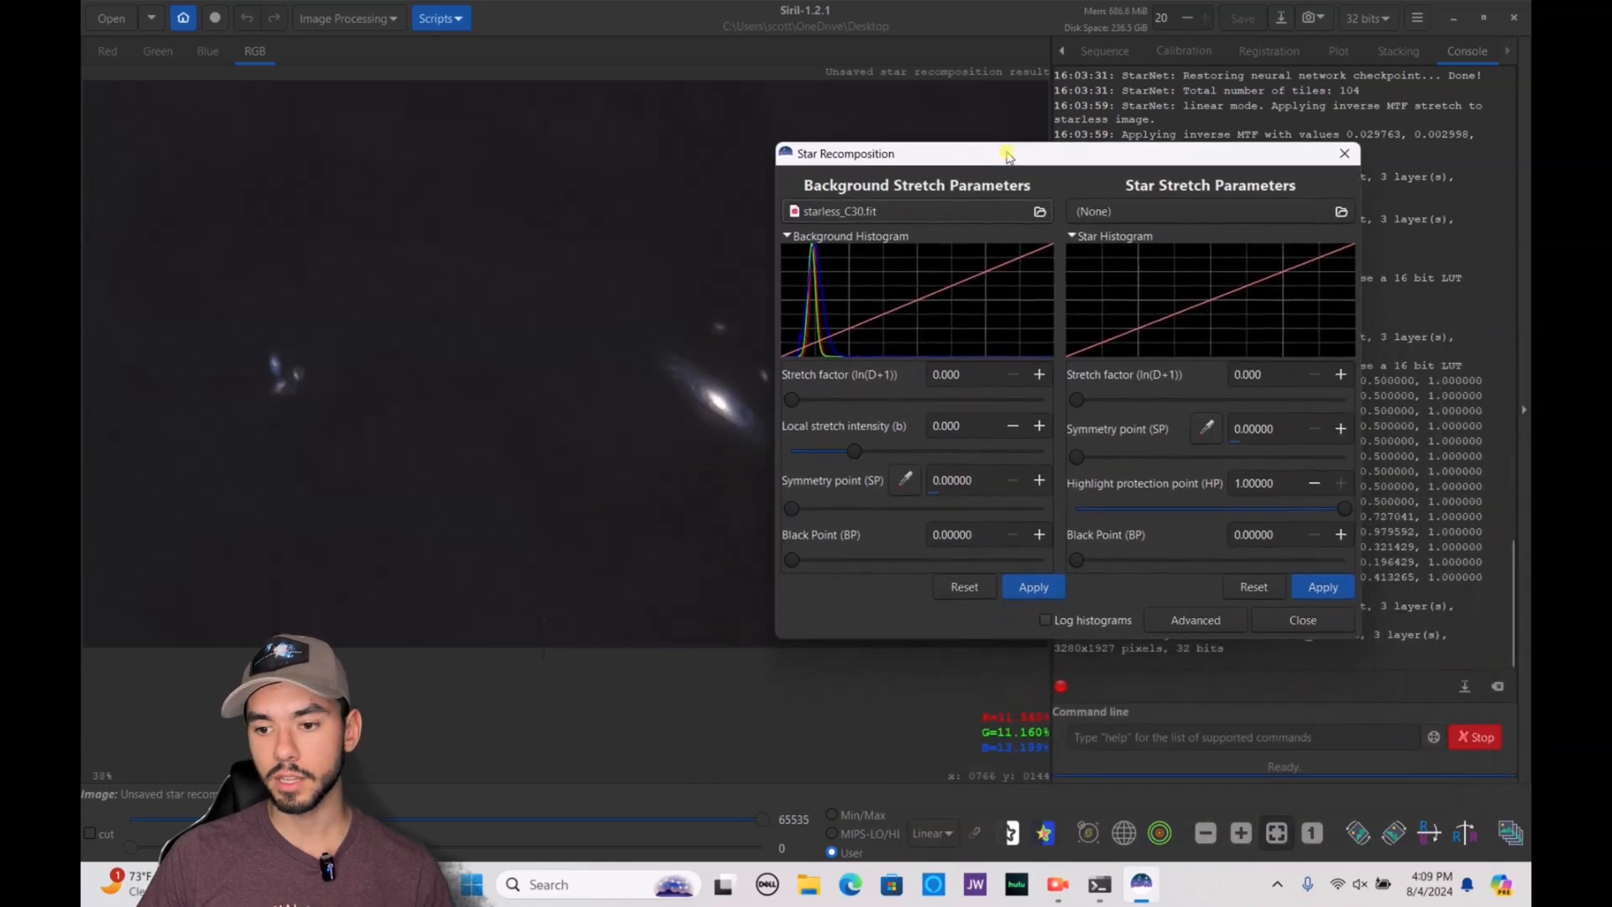
pyautogui.click(1173, 210)
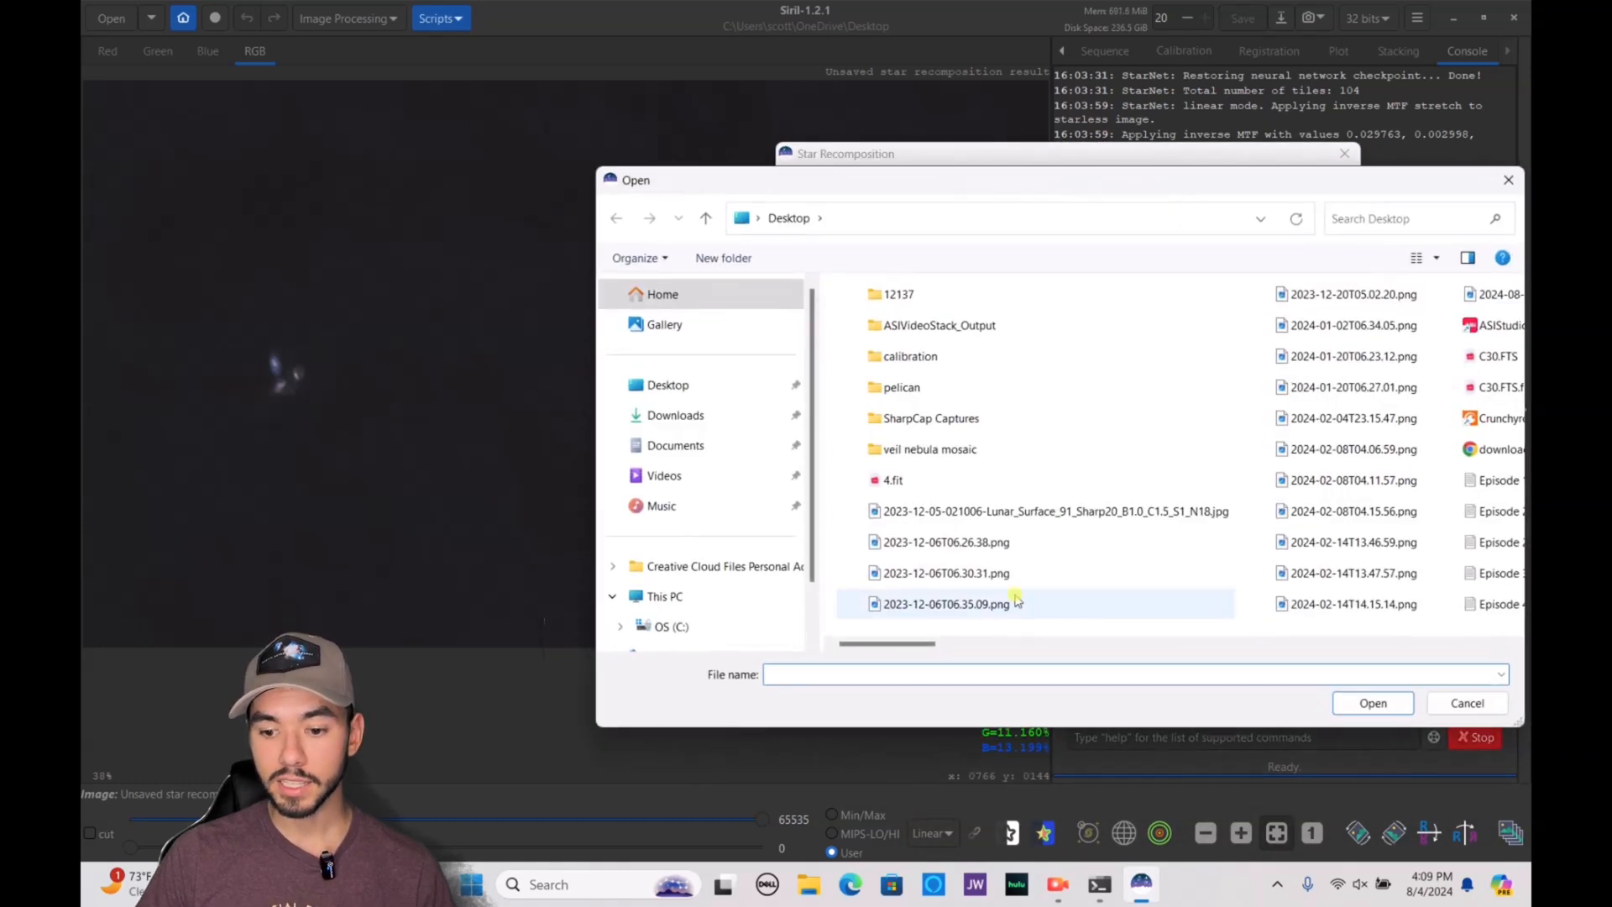
pyautogui.moveTo(929, 644); pyautogui.dragTo(1274, 653)
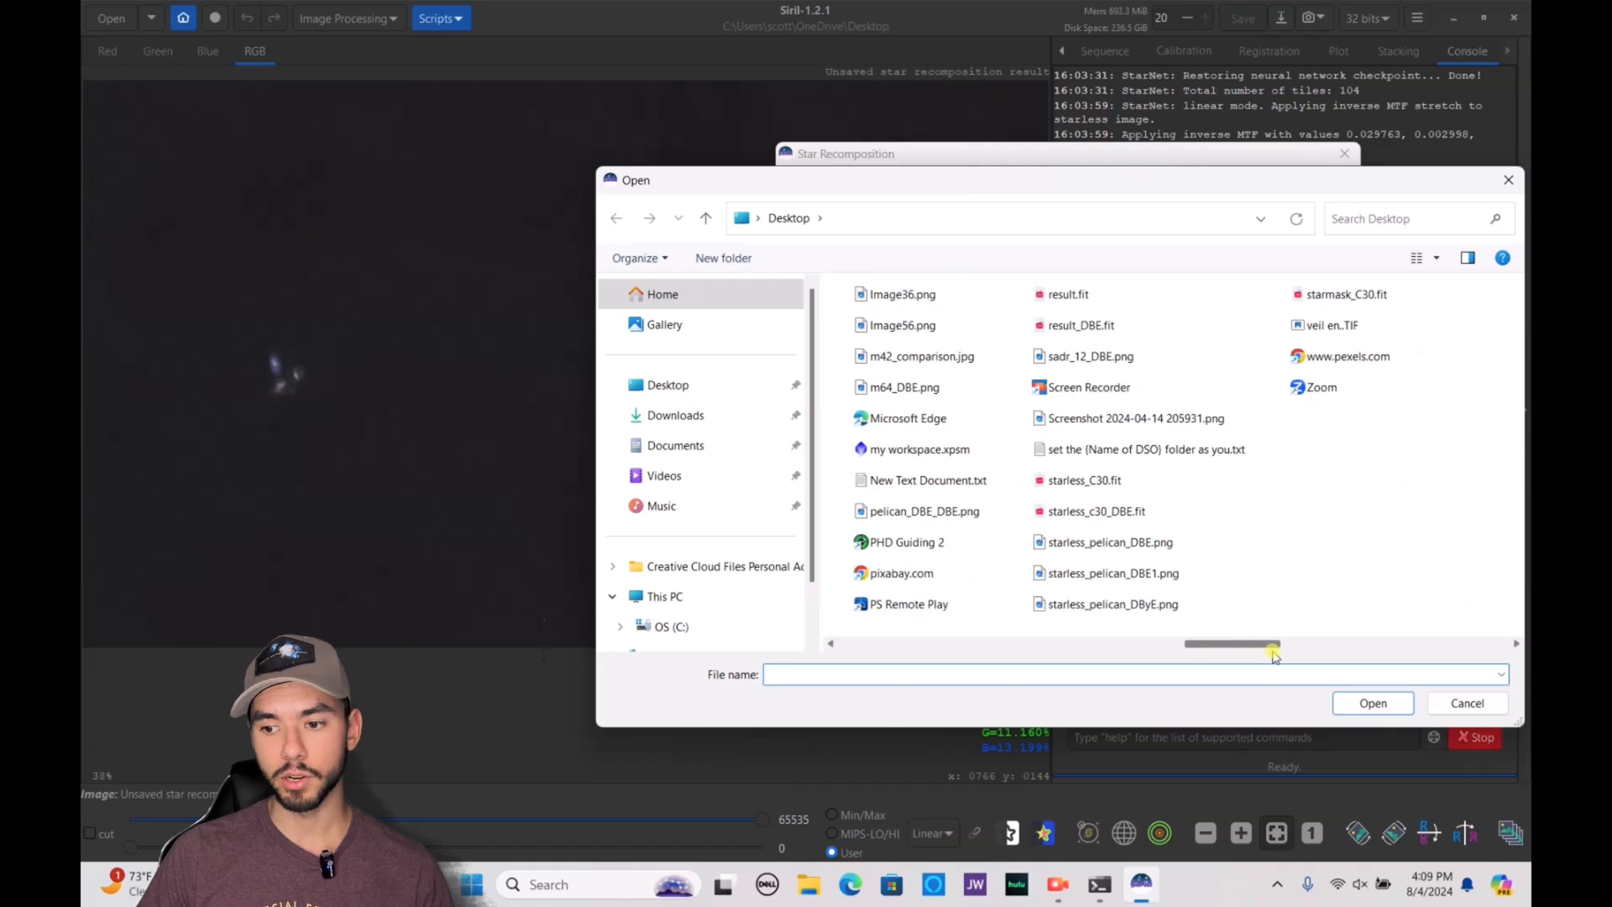
pyautogui.click(1325, 294)
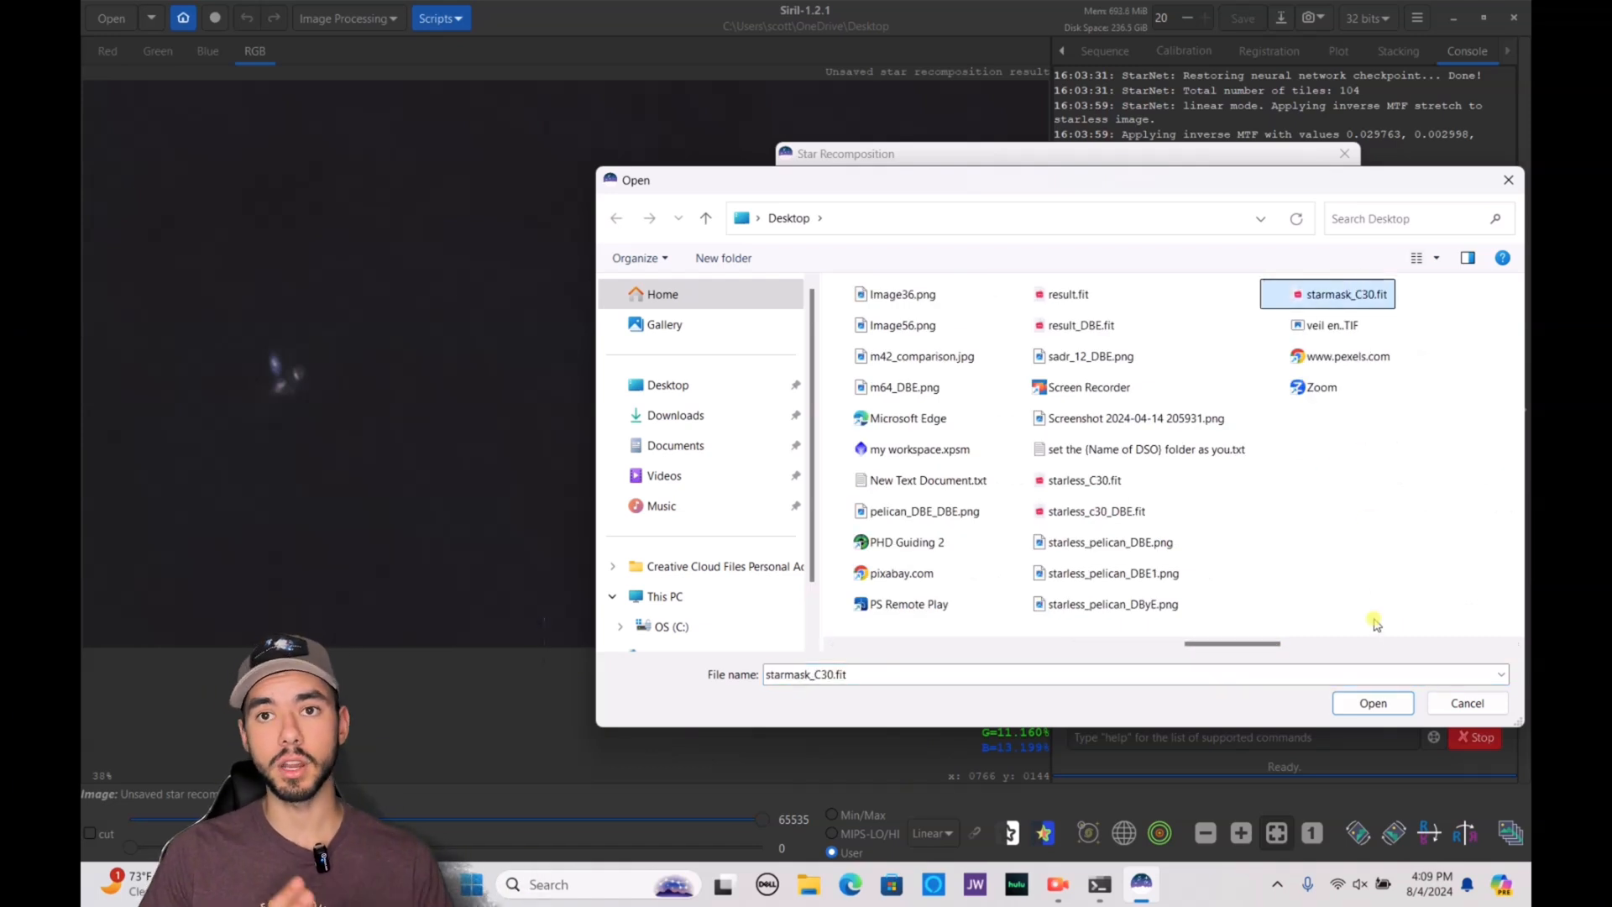
pyautogui.click(1373, 702)
# Apply the star recomposition with its default stretch values, close it and save a snapshot of the recombined image
pyautogui.moveTo(995, 155); pyautogui.dragTo(980, 93)
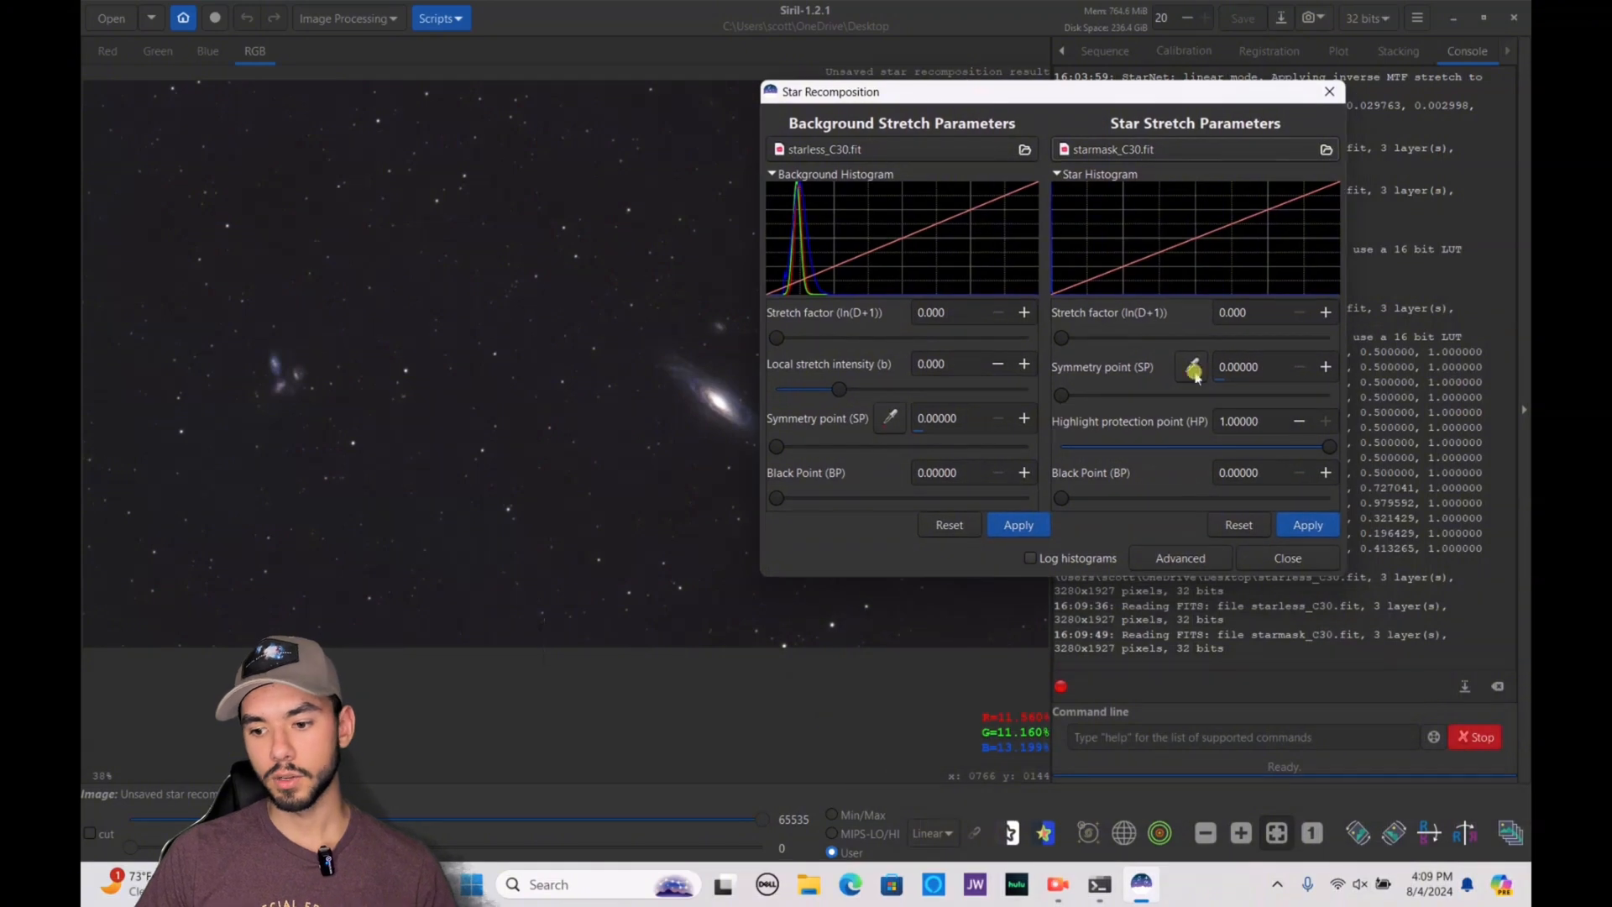
pyautogui.click(1321, 531)
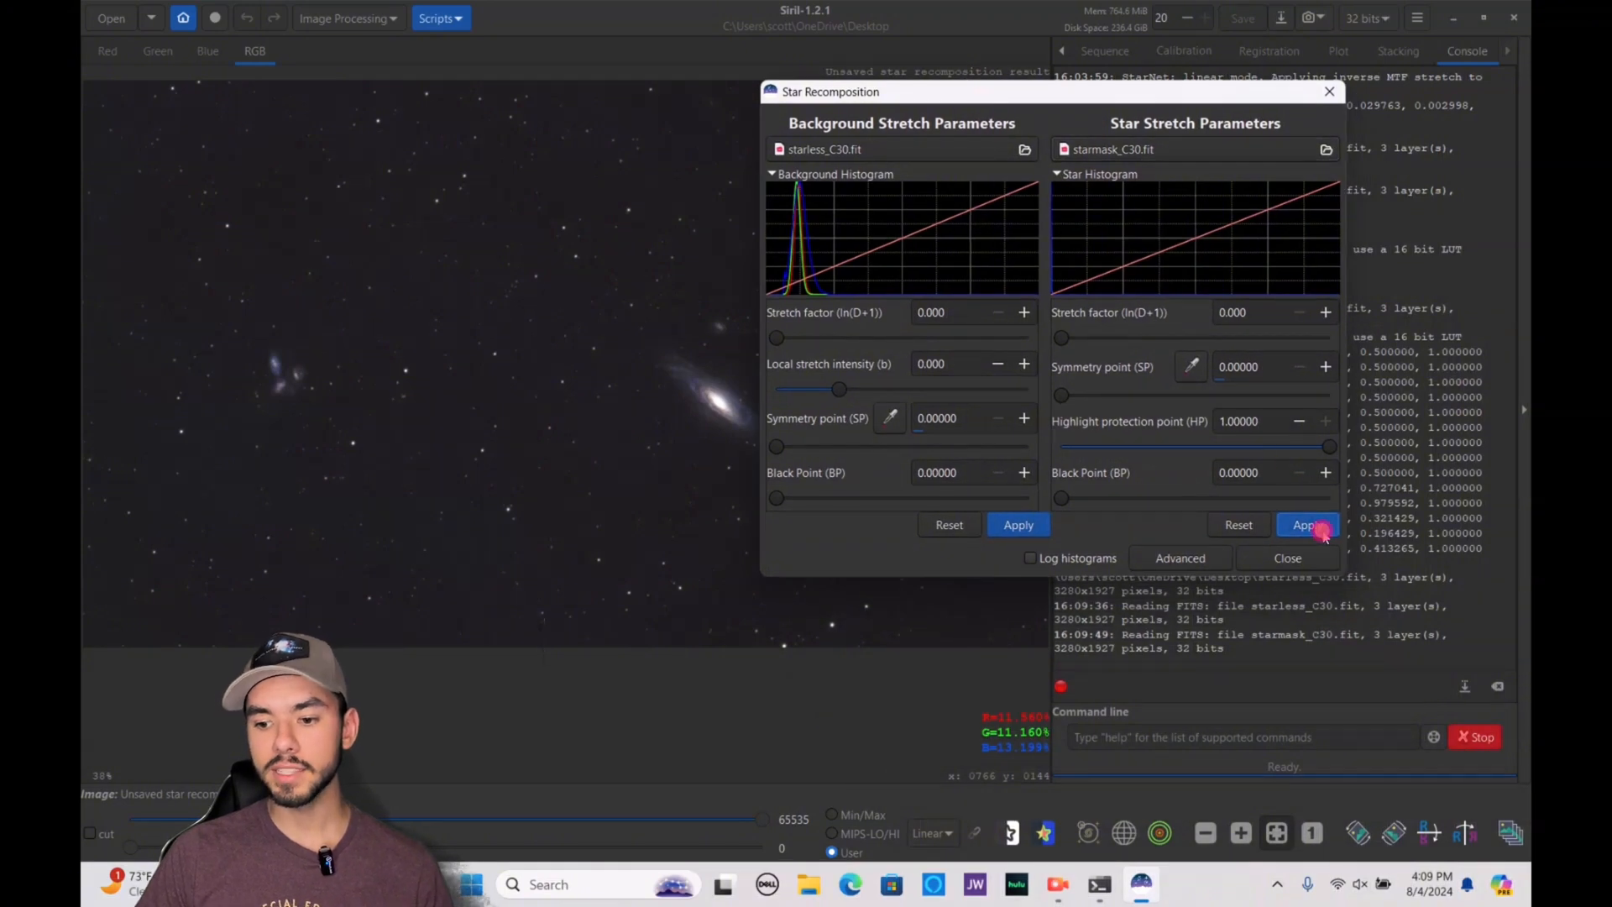
pyautogui.click(1251, 561)
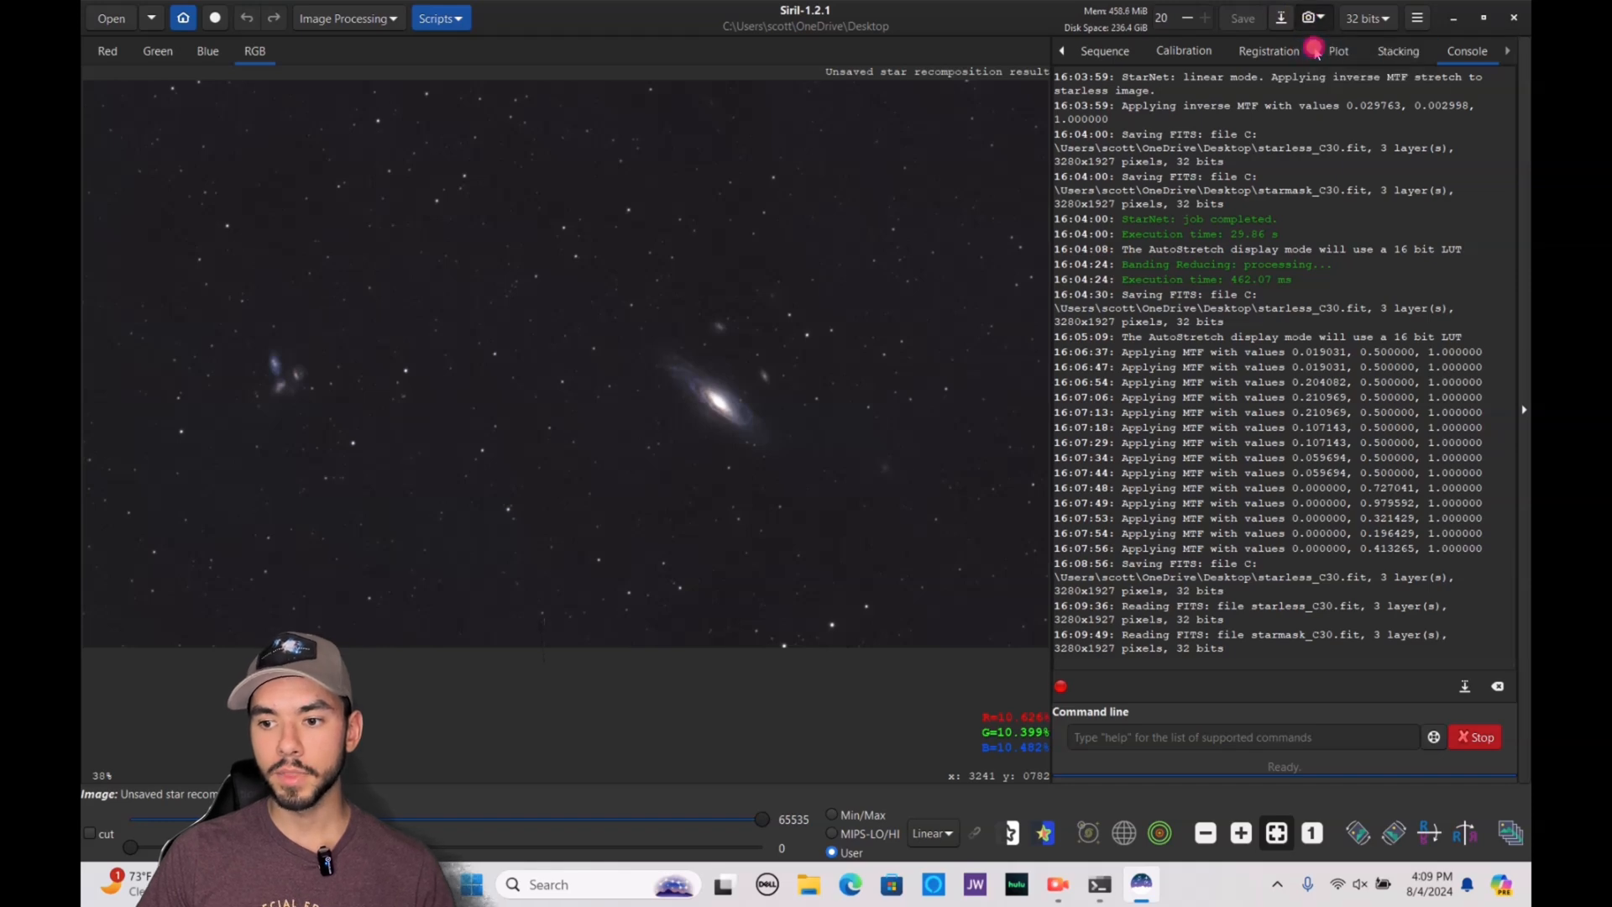
# Open the snapshot 2024-08-04T20.09.59.png from the desktop and examine its galaxies, stars and background up close
pyautogui.click(1448, 25)
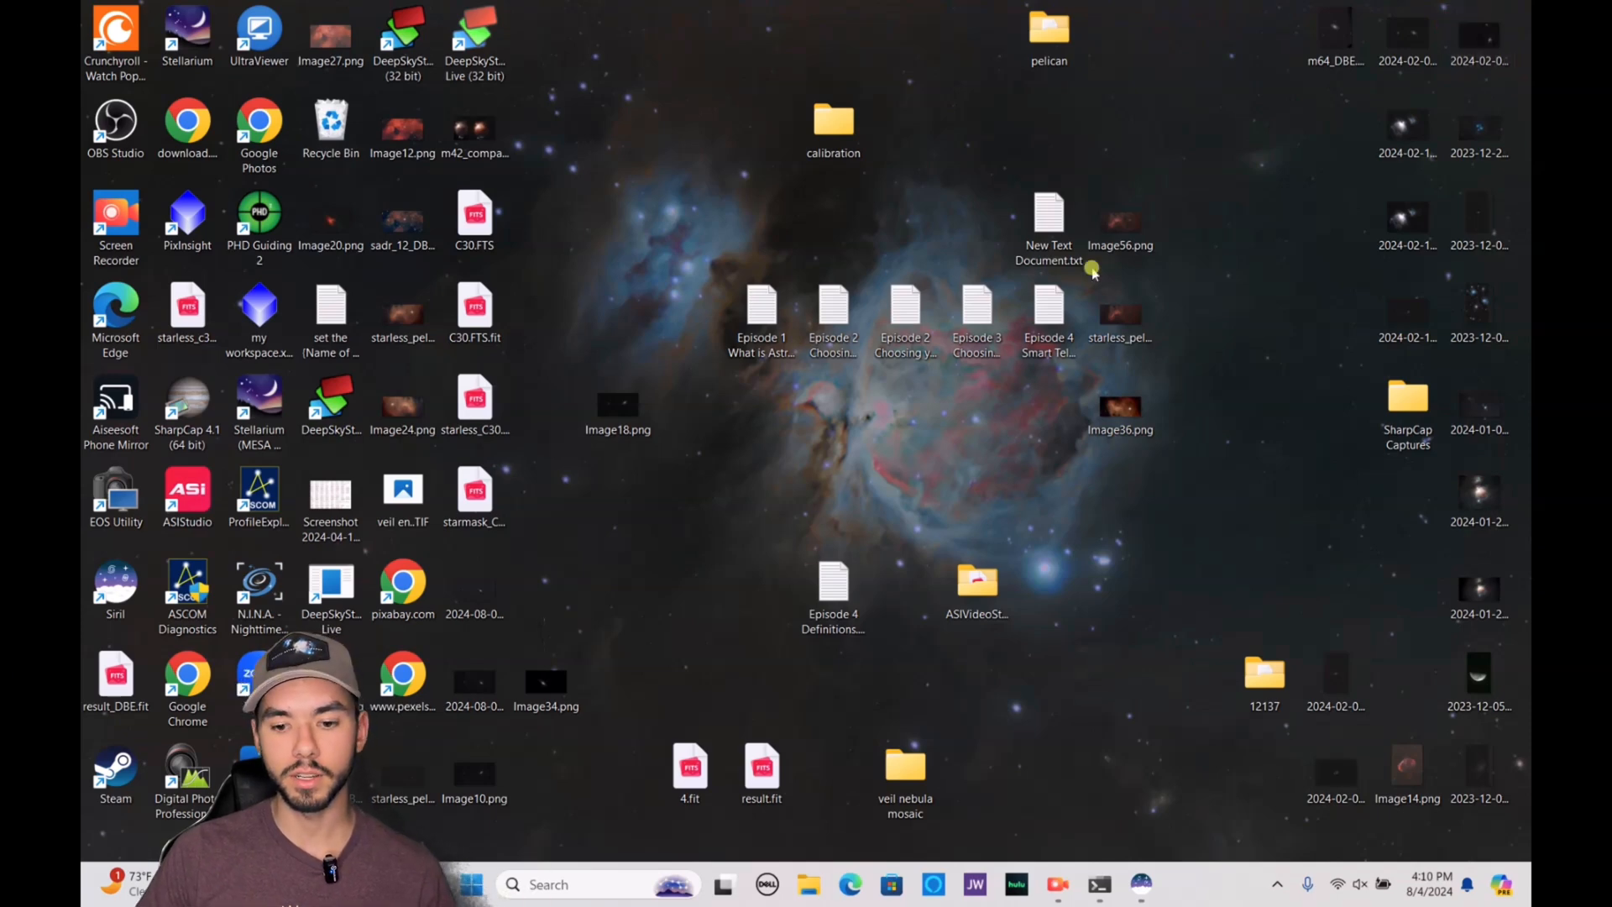
pyautogui.moveTo(546, 682); pyautogui.dragTo(618, 581)
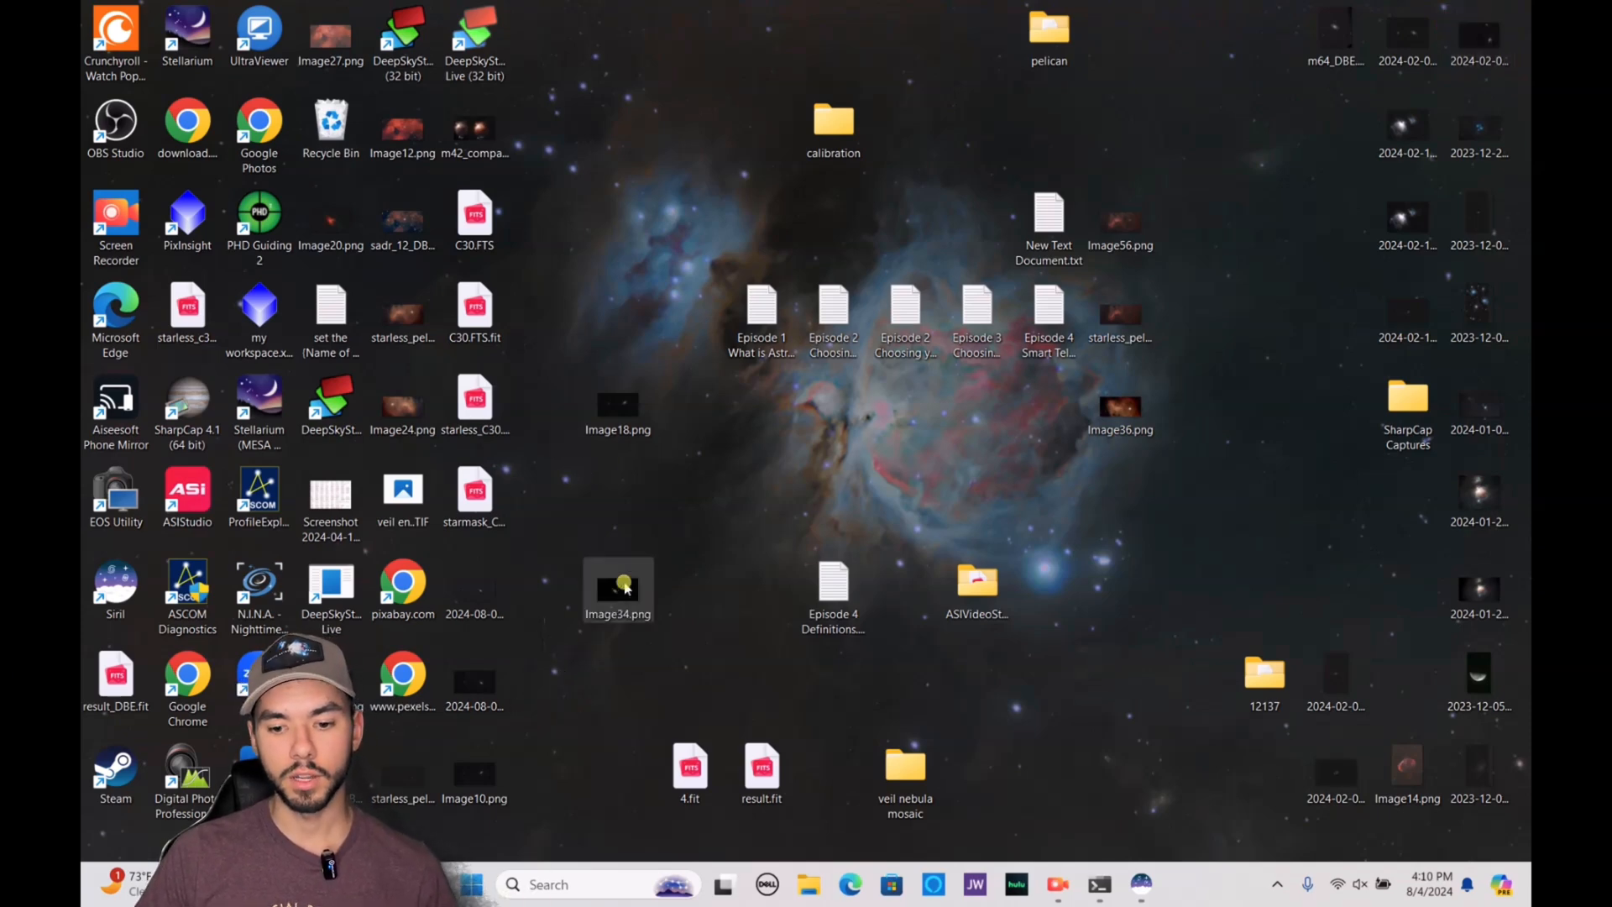
pyautogui.doubleClick(619, 581)
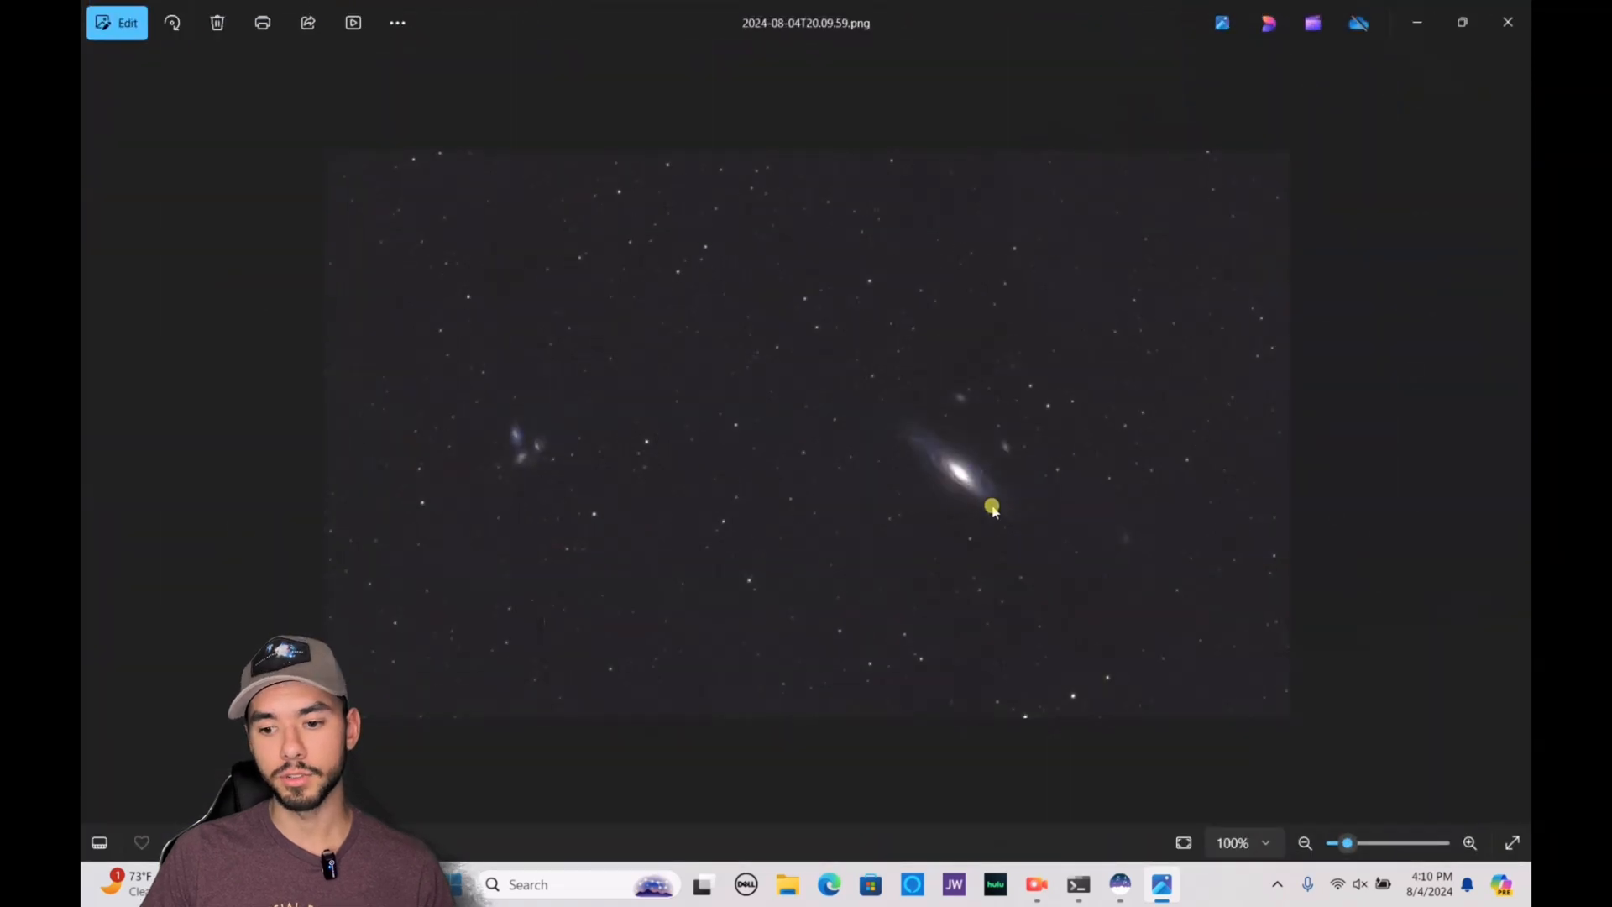
pyautogui.scroll(10, 993, 507)
pyautogui.moveTo(218, 491); pyautogui.dragTo(865, 455)
pyautogui.scroll(-5, 866, 455)
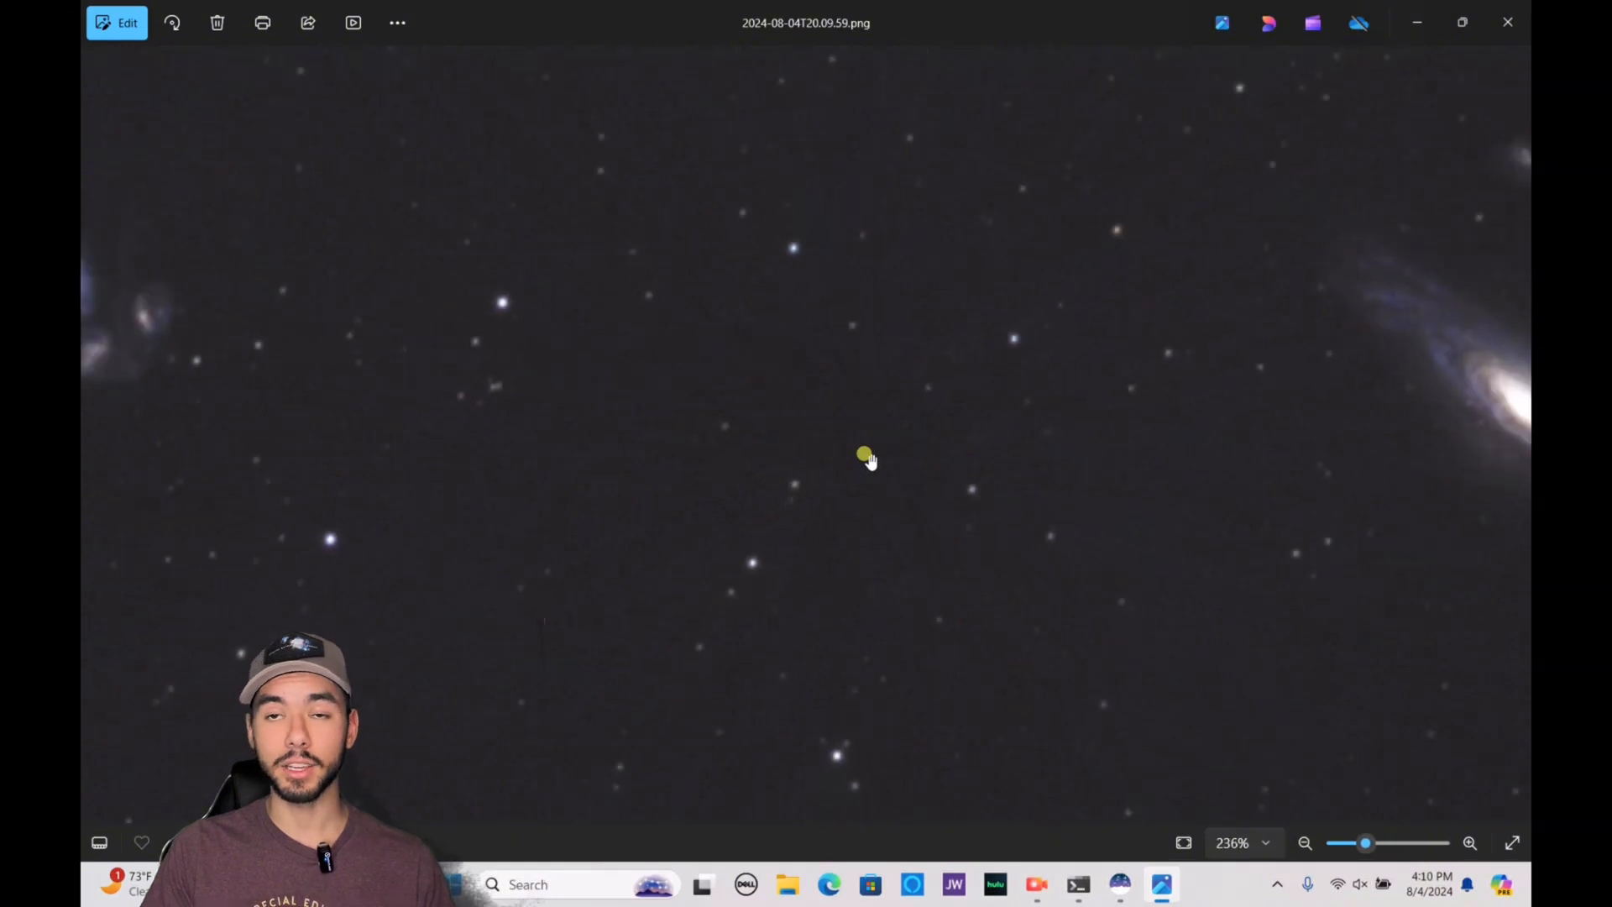
pyautogui.scroll(-2, 866, 458)
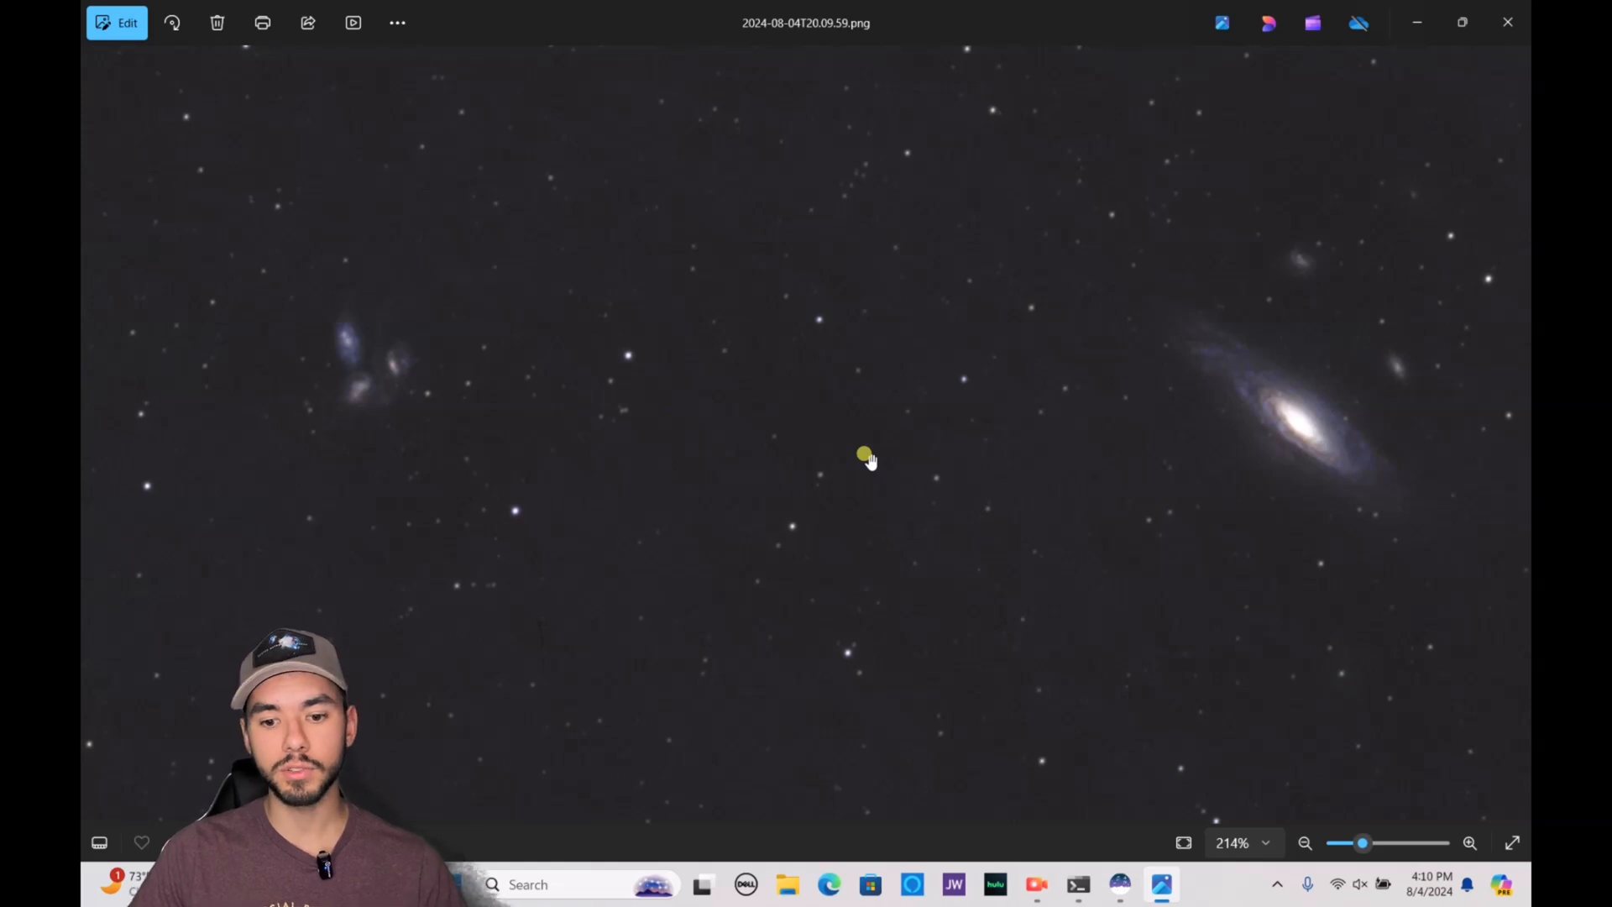
pyautogui.scroll(2, 865, 457)
pyautogui.scroll(-6, 865, 457)
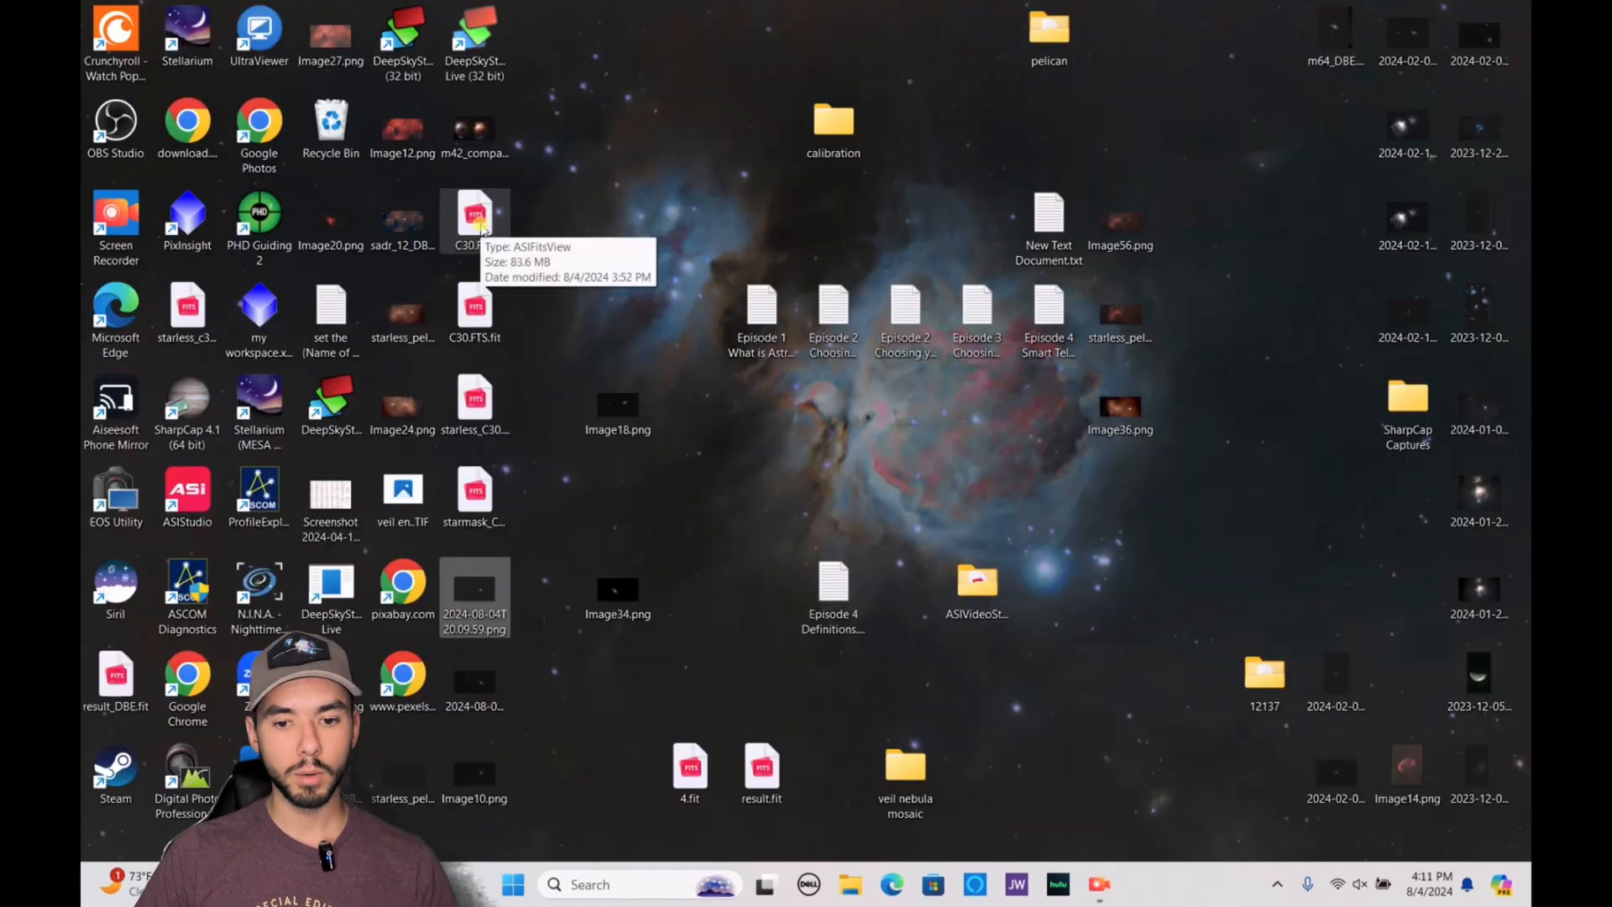
# Open the original C30.FTS from the desktop in PixInsight and load the process icons from my workspace.xpsm
pyautogui.moveTo(482, 227); pyautogui.dragTo(186, 225)
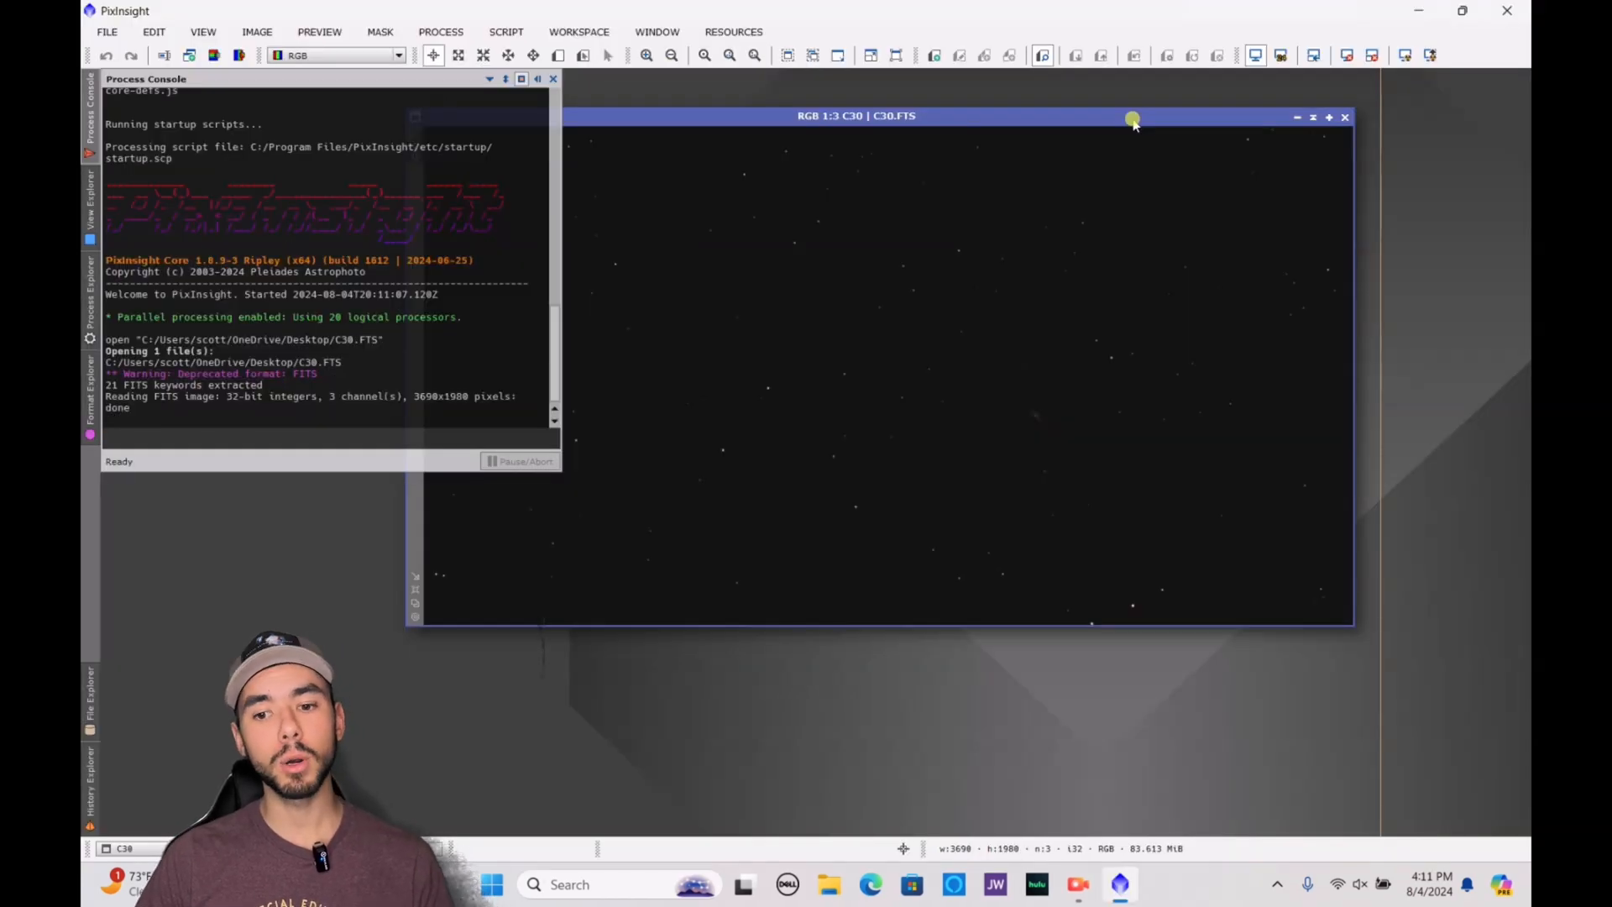
pyautogui.moveTo(558, 12); pyautogui.dragTo(693, 450)
pyautogui.moveTo(258, 315); pyautogui.dragTo(1376, 591)
pyautogui.doubleClick(1237, 454)
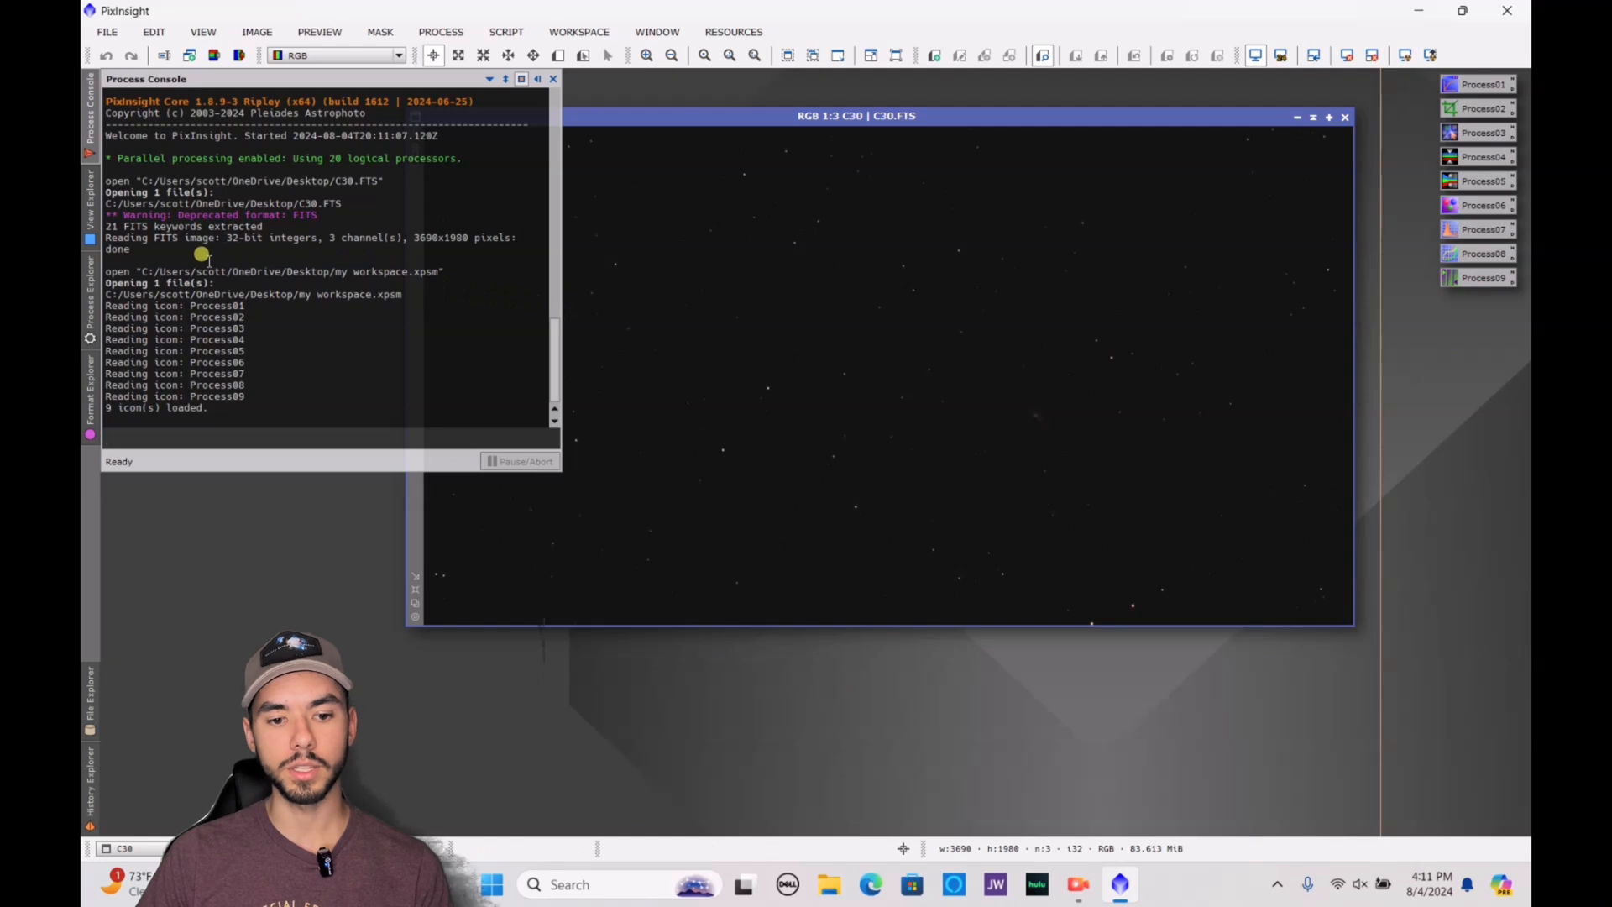
# Find the ScreenTransferFunction process, auto-stretch the display of C30, and move its image window clear of the console
pyautogui.click(83, 303)
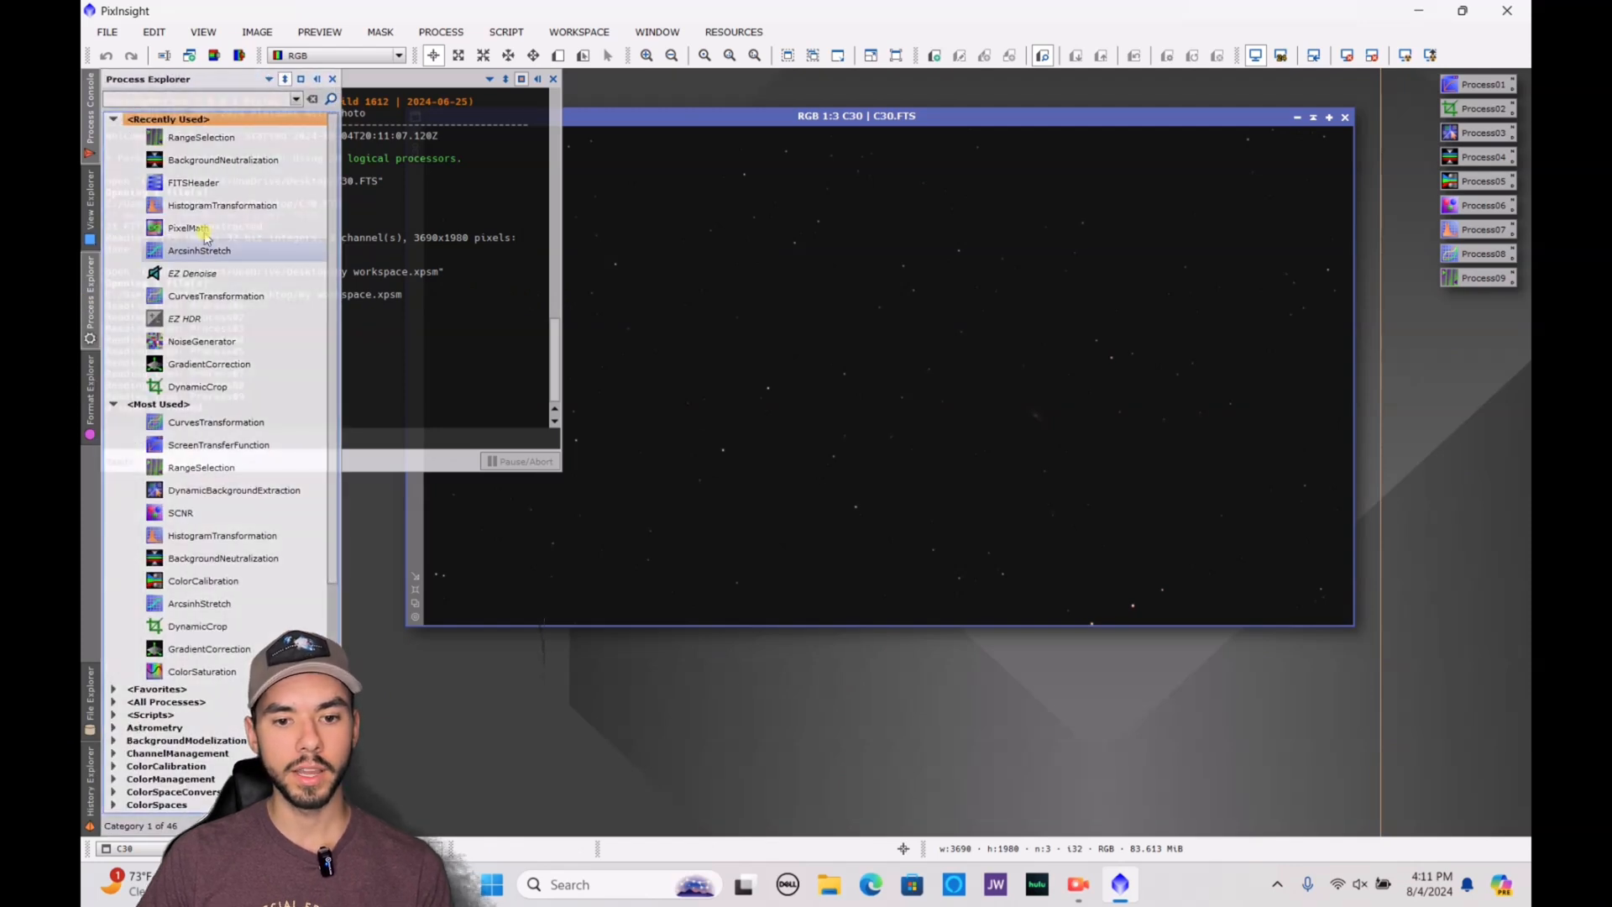
pyautogui.click(228, 100)
pyautogui.write('Screen')
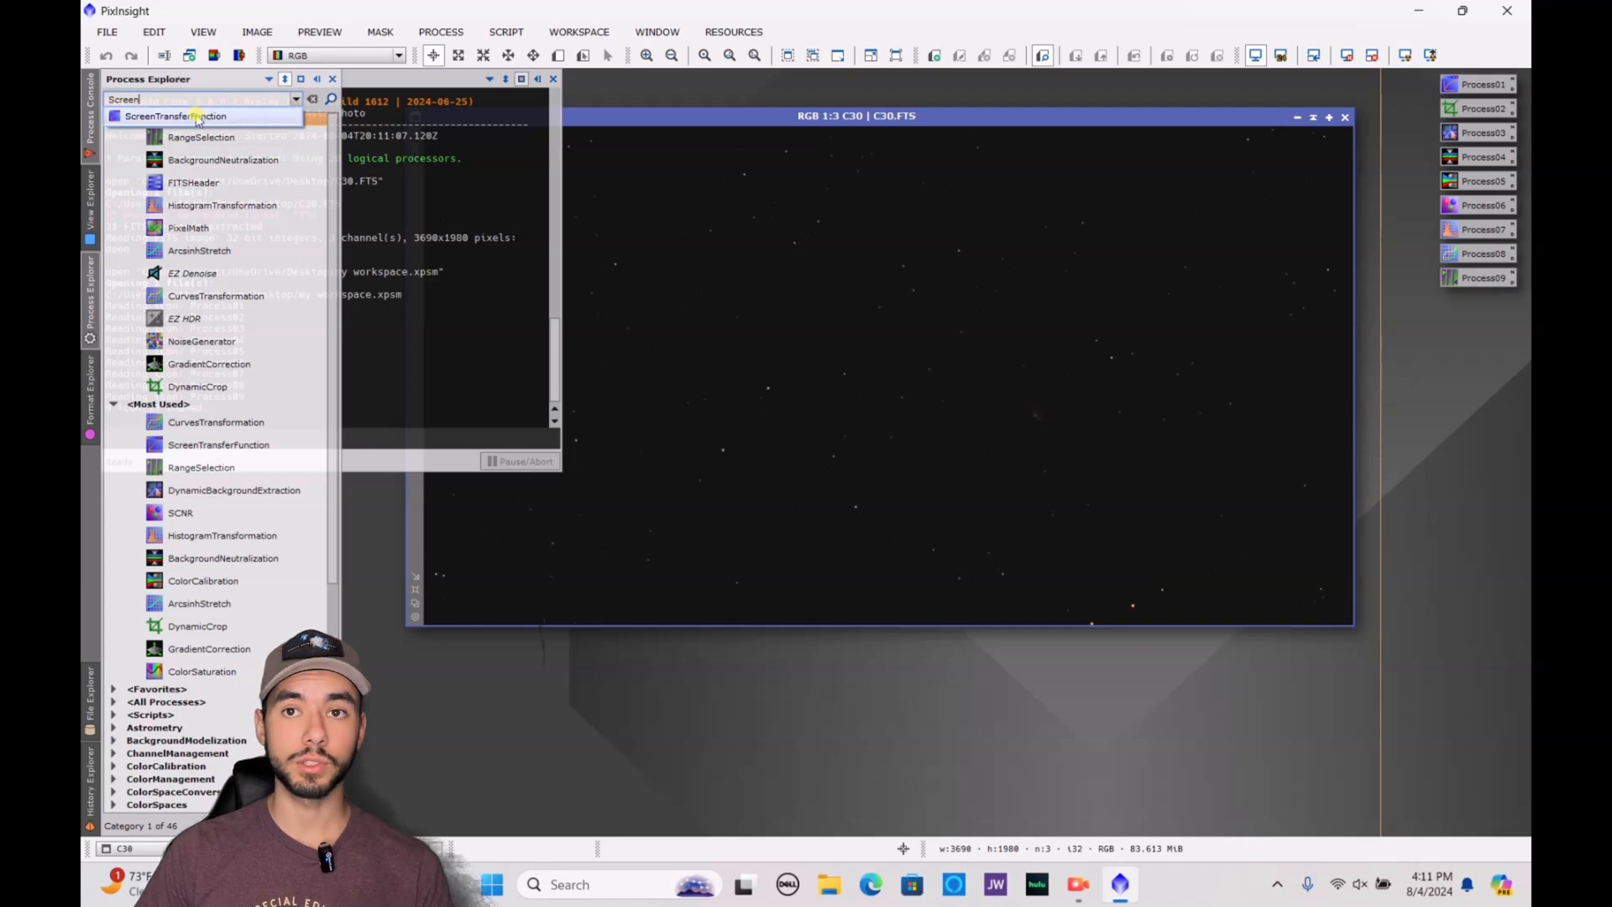
pyautogui.click(197, 118)
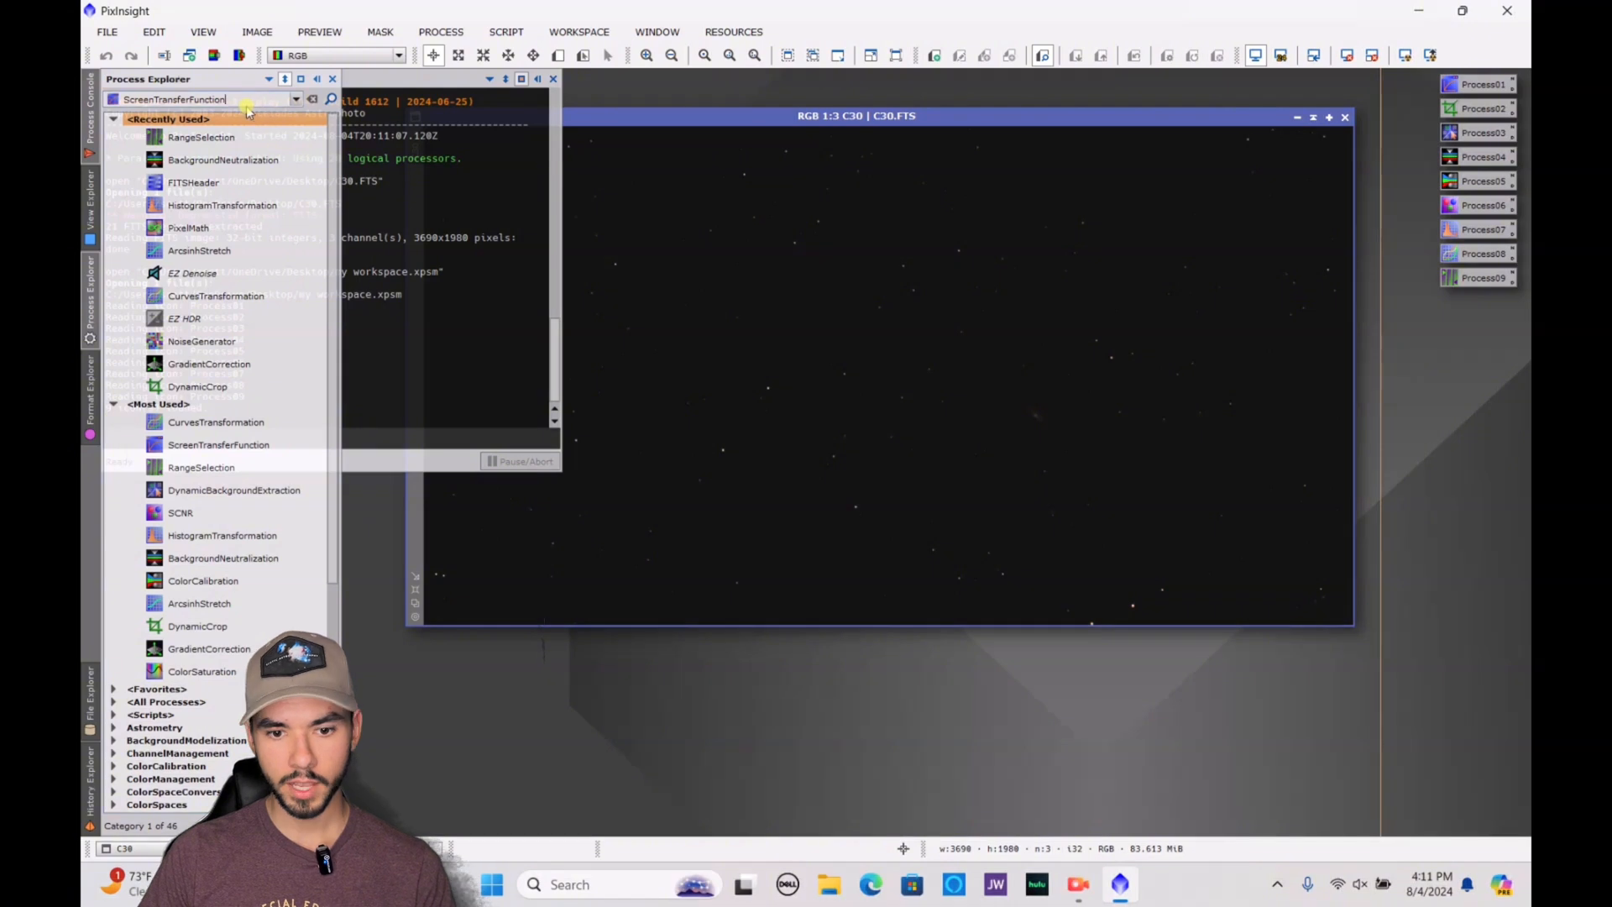
pyautogui.press('Return')
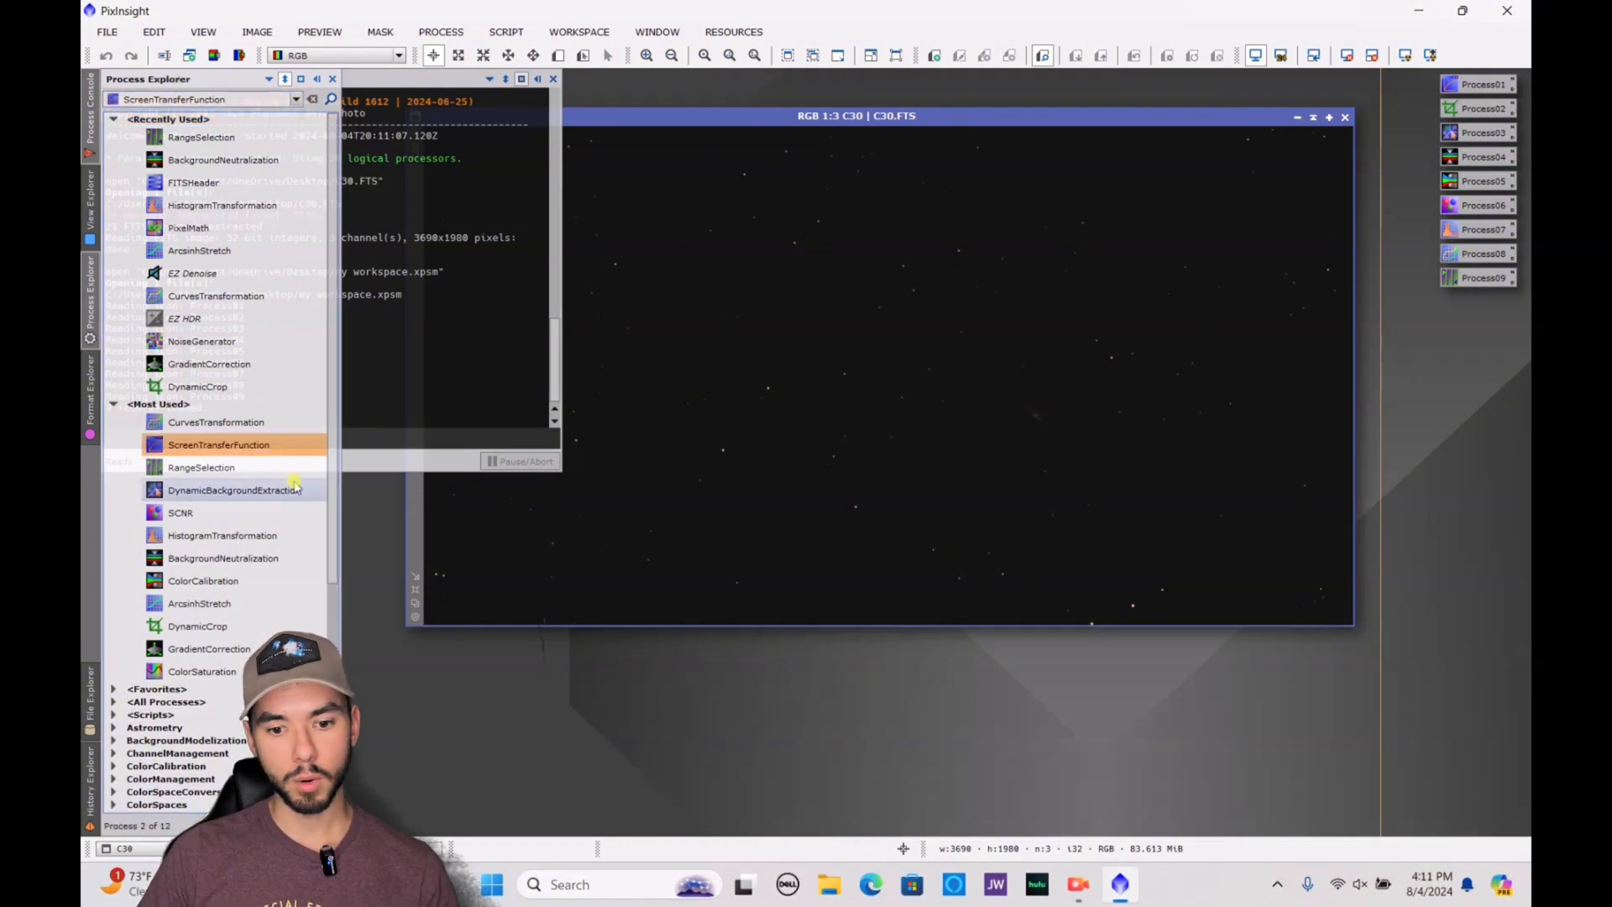
pyautogui.doubleClick(271, 446)
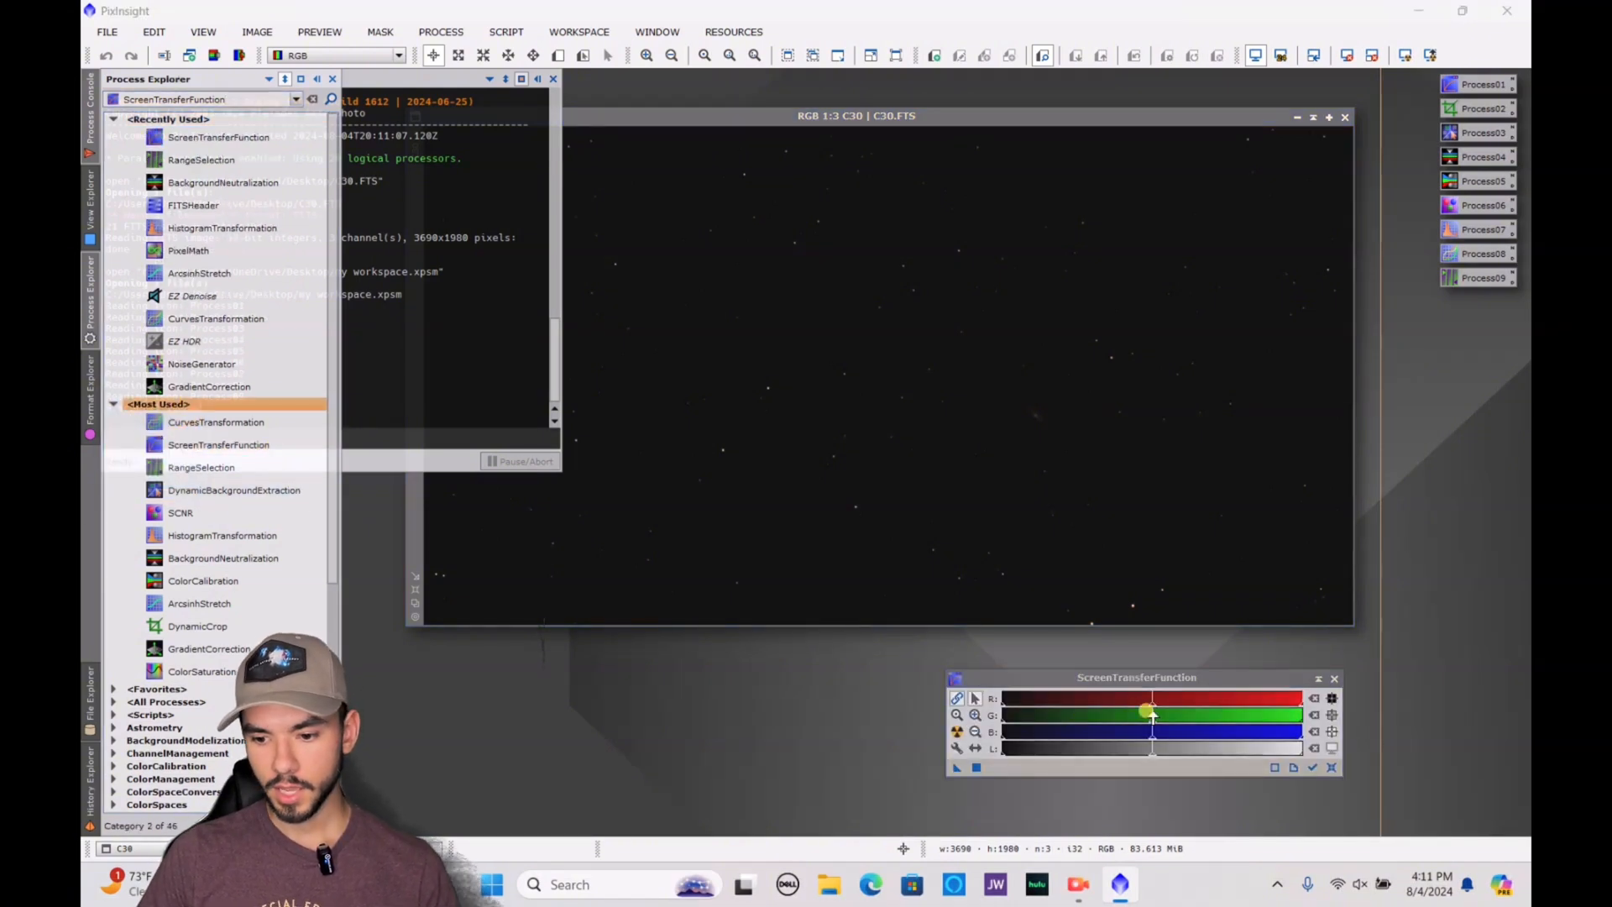
pyautogui.click(958, 735)
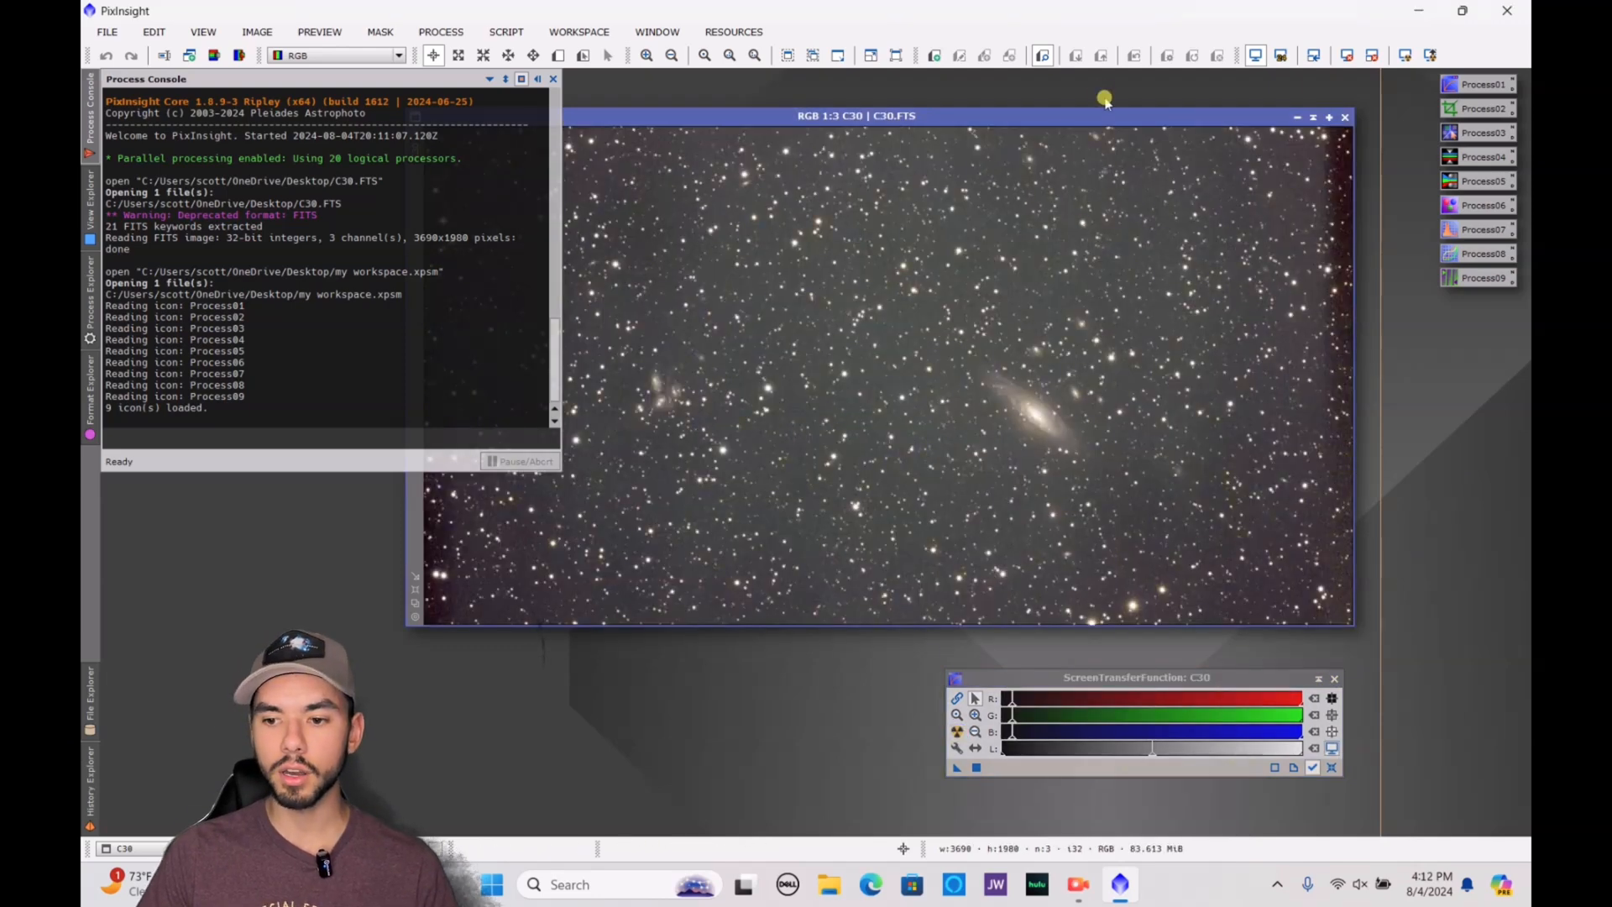
pyautogui.moveTo(1074, 118); pyautogui.dragTo(1140, 99)
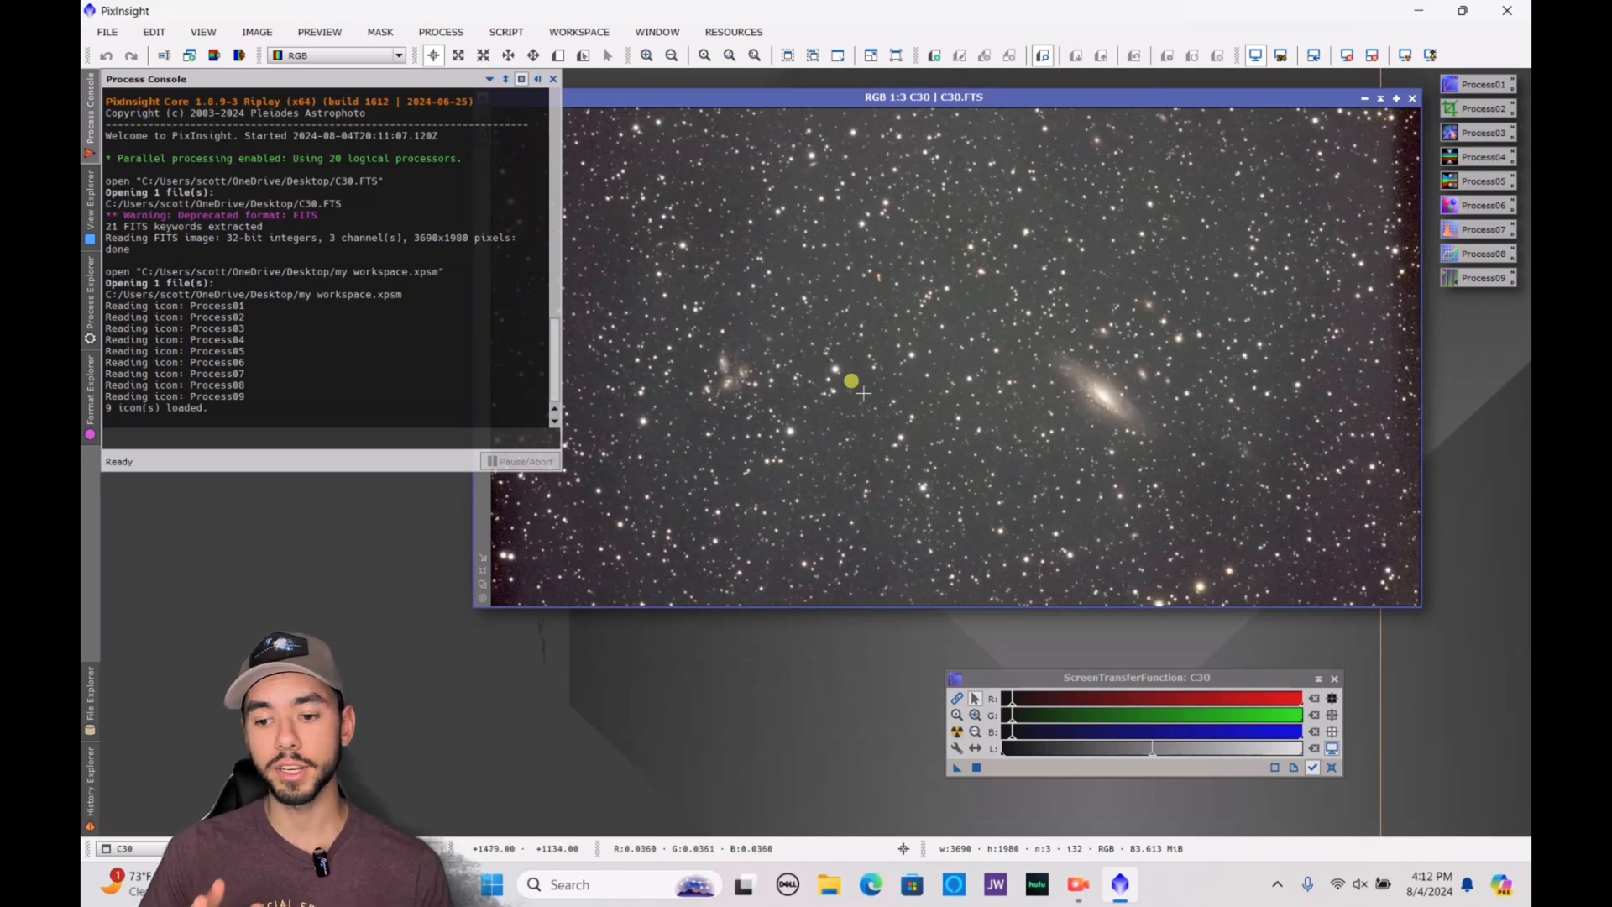
# Start DynamicCrop on the C30 image and shrink the crop frame to about 2364 by 1614 pixels
pyautogui.click(84, 326)
pyautogui.click(237, 101)
pyautogui.press('BackSpace')
pyautogui.press('BackSpace')
pyautogui.press('BackSpace')
pyautogui.press('BackSpace')
pyautogui.press('BackSpace')
pyautogui.press('BackSpace')
pyautogui.press('BackSpace')
pyautogui.press('BackSpace')
pyautogui.press('BackSpace')
pyautogui.press('BackSpace')
pyautogui.press('BackSpace')
pyautogui.press('BackSpace')
pyautogui.press('BackSpace')
pyautogui.write('crop')
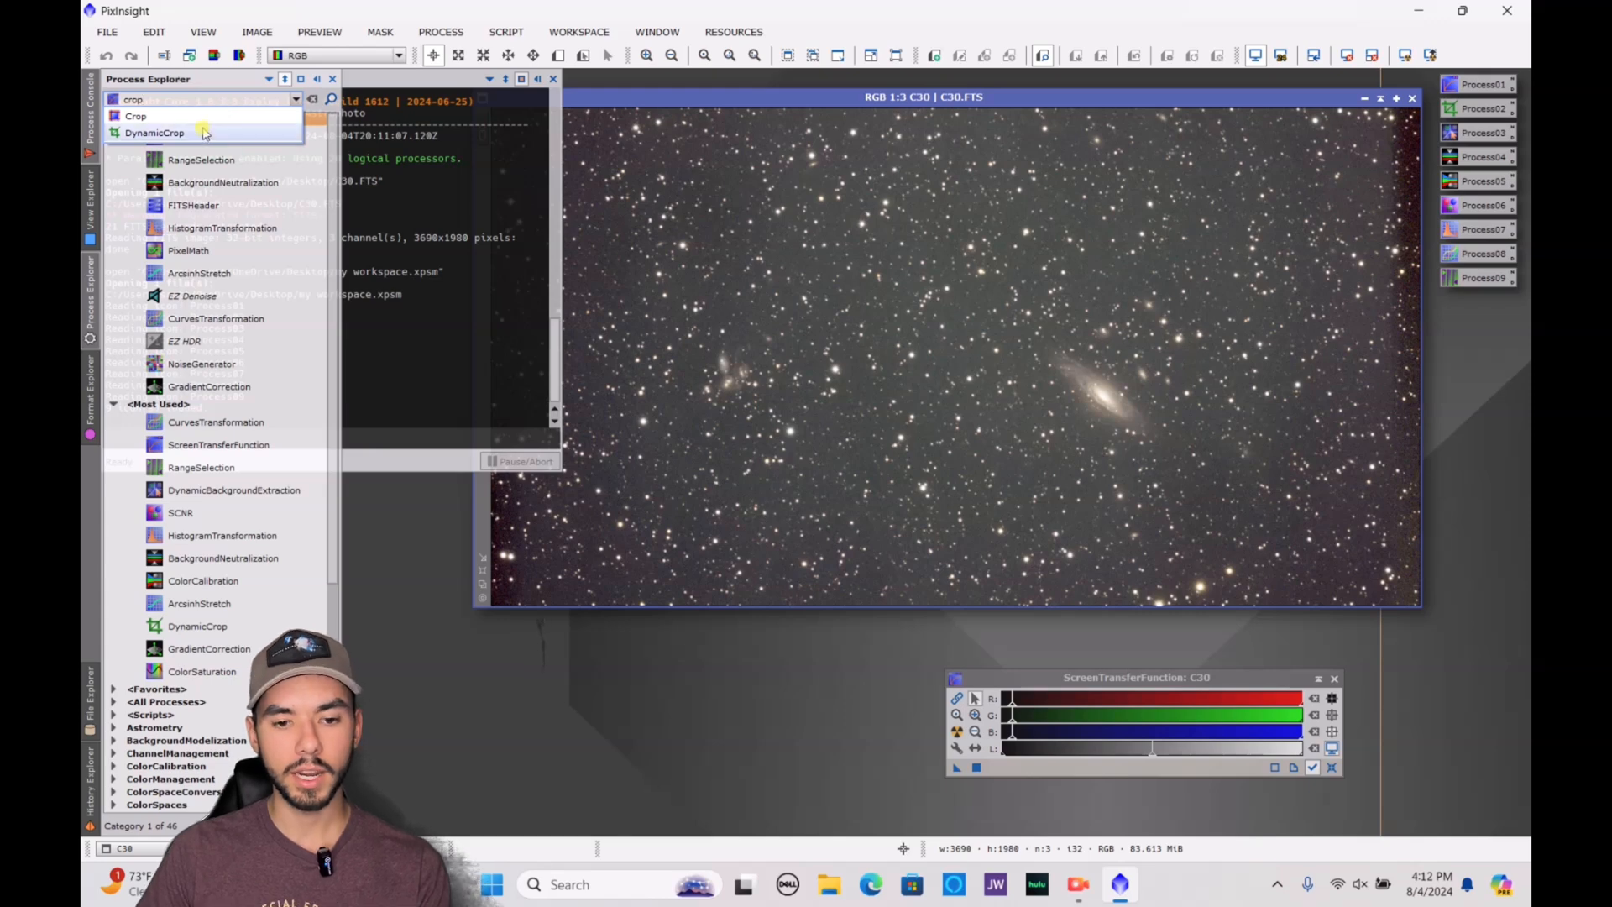
pyautogui.click(204, 133)
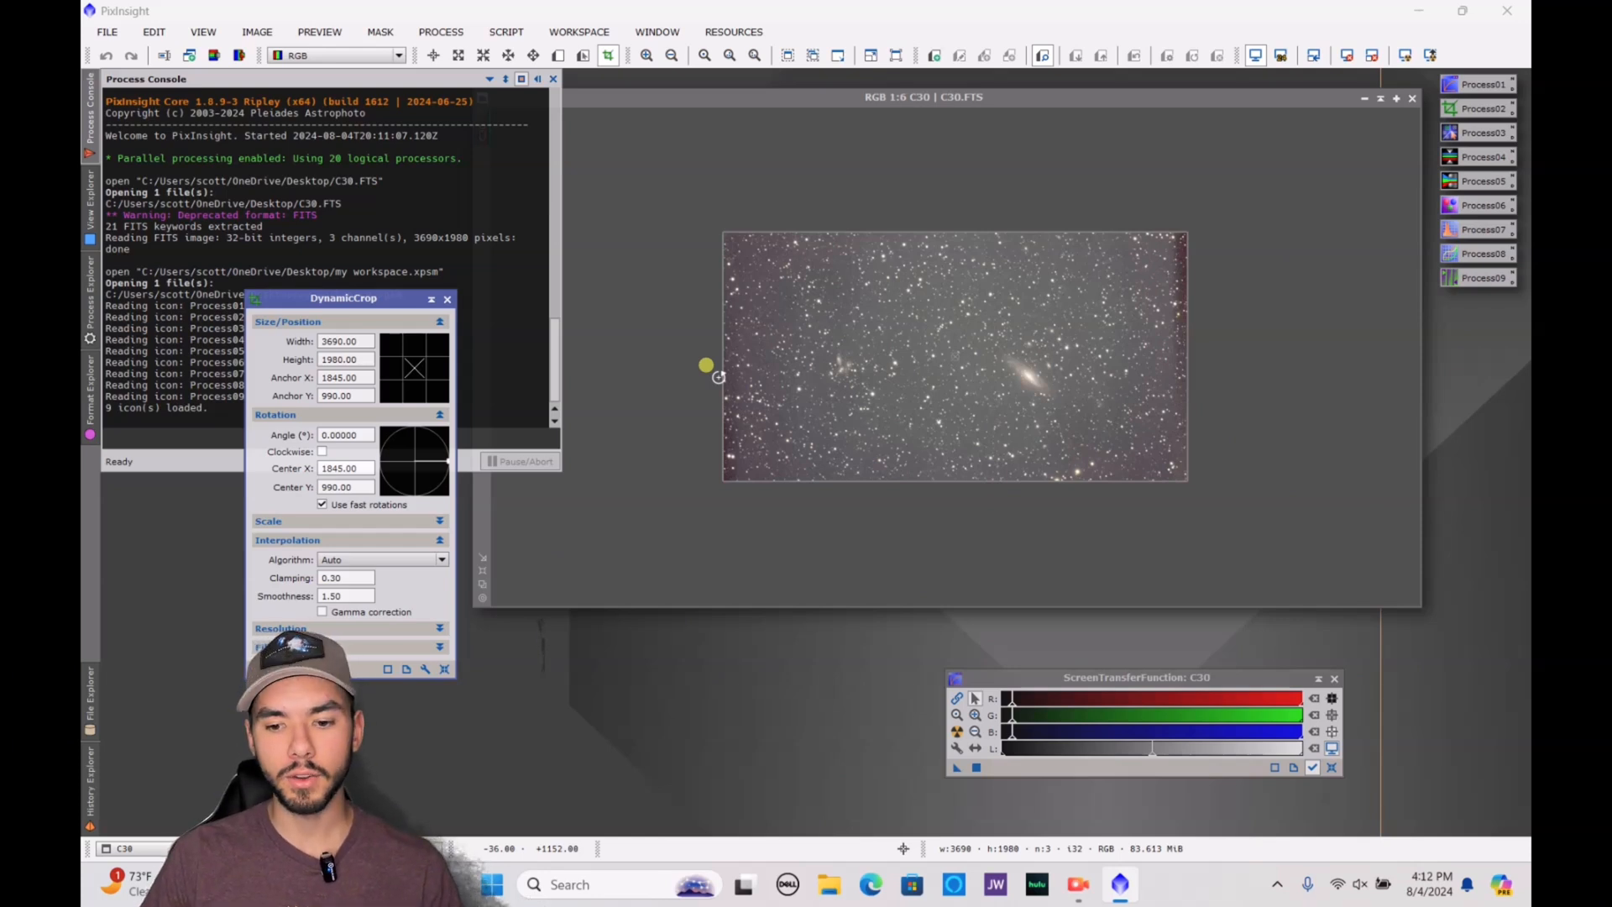
pyautogui.moveTo(720, 377); pyautogui.dragTo(835, 382)
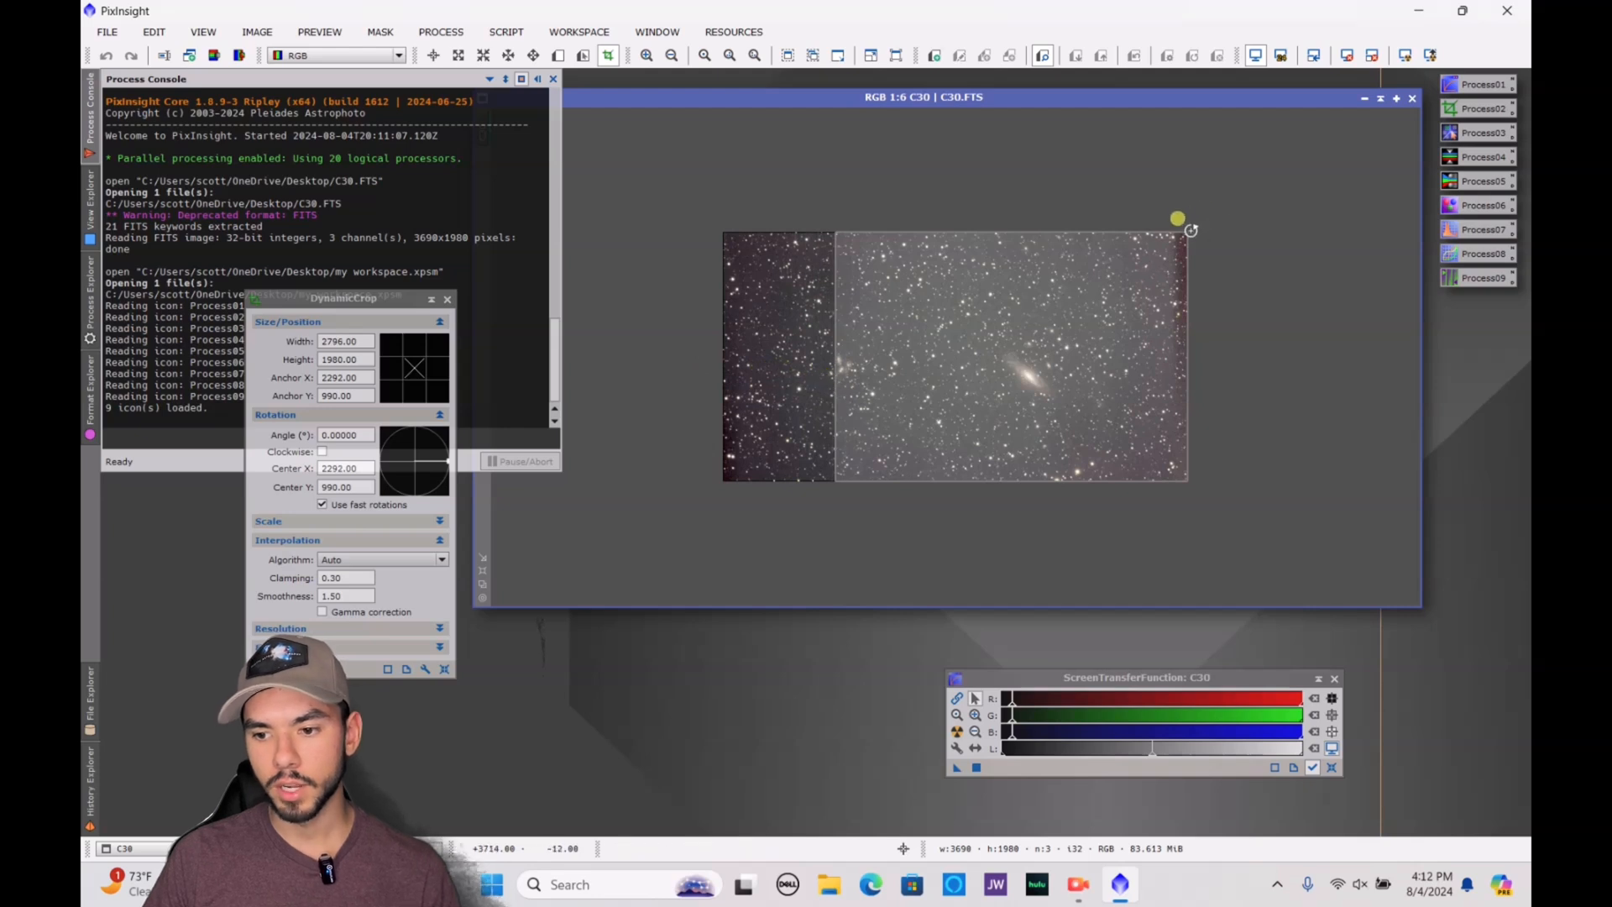
pyautogui.moveTo(1187, 233); pyautogui.dragTo(1134, 278)
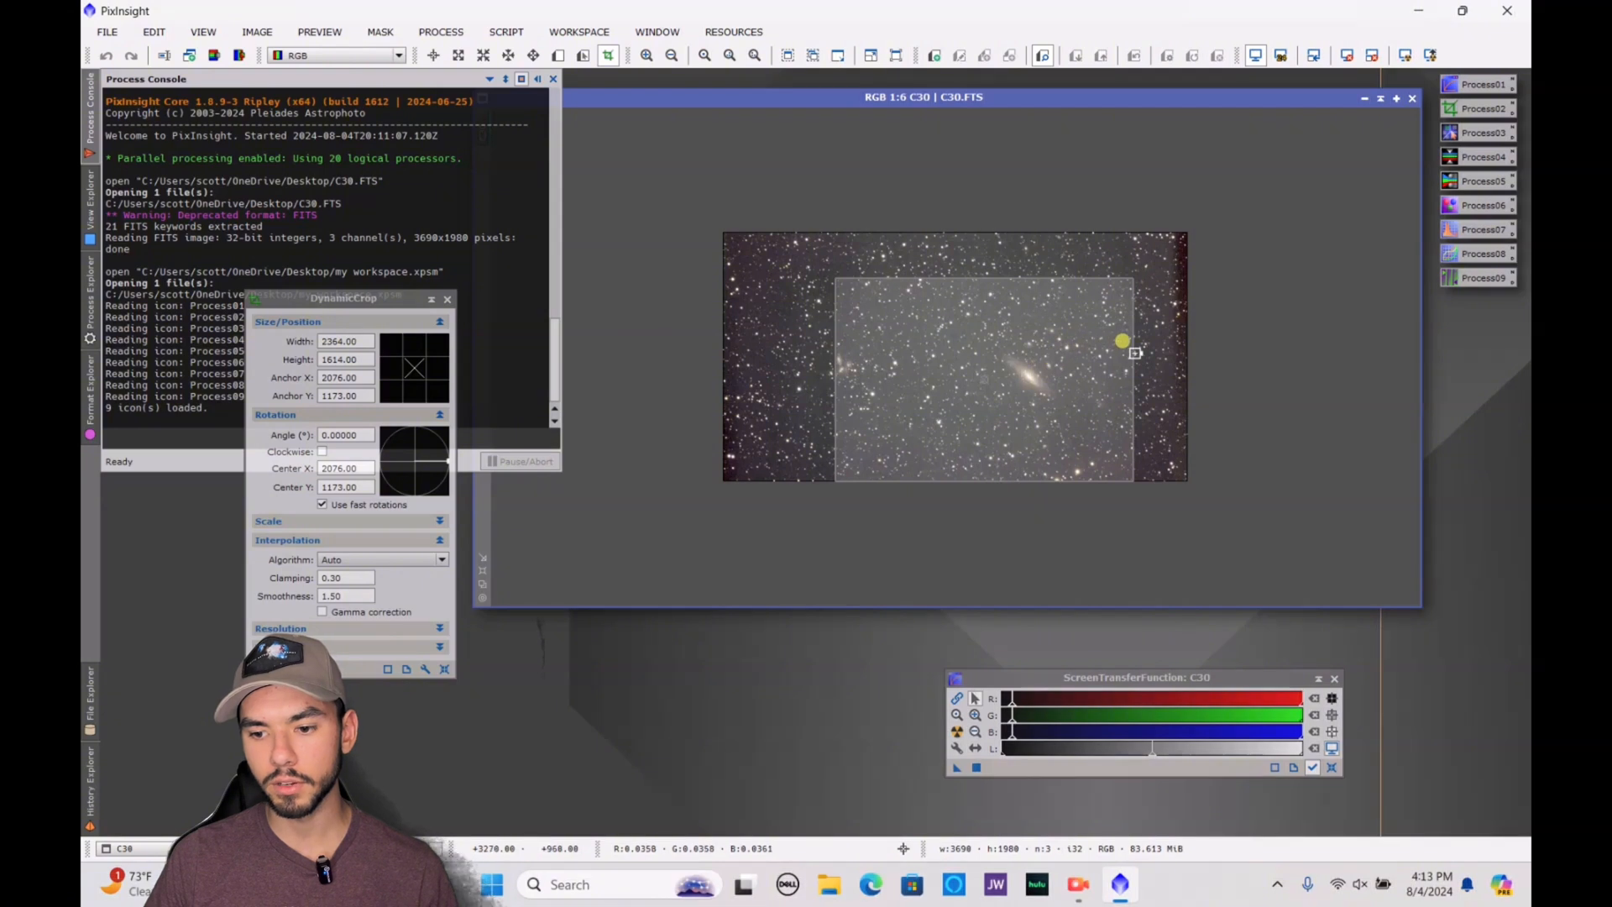
# Move the crop frame around both galaxy groups to anchor about 1734, 1119, apply the crop and close DynamicCrop
pyautogui.moveTo(1041, 391); pyautogui.dragTo(998, 384)
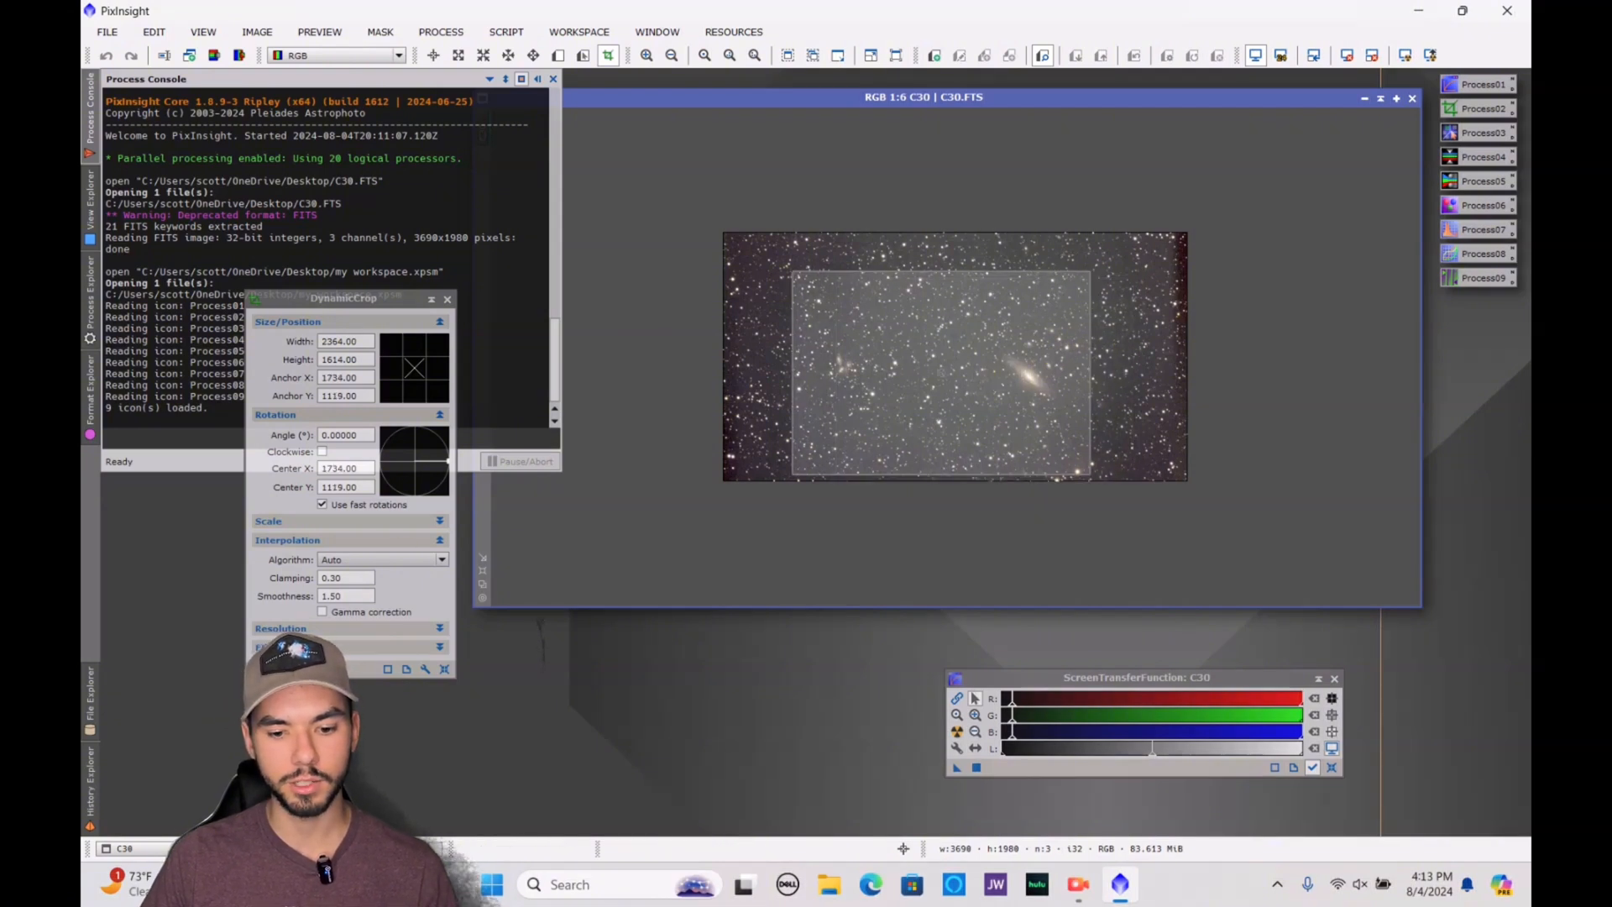
pyautogui.press('Return')
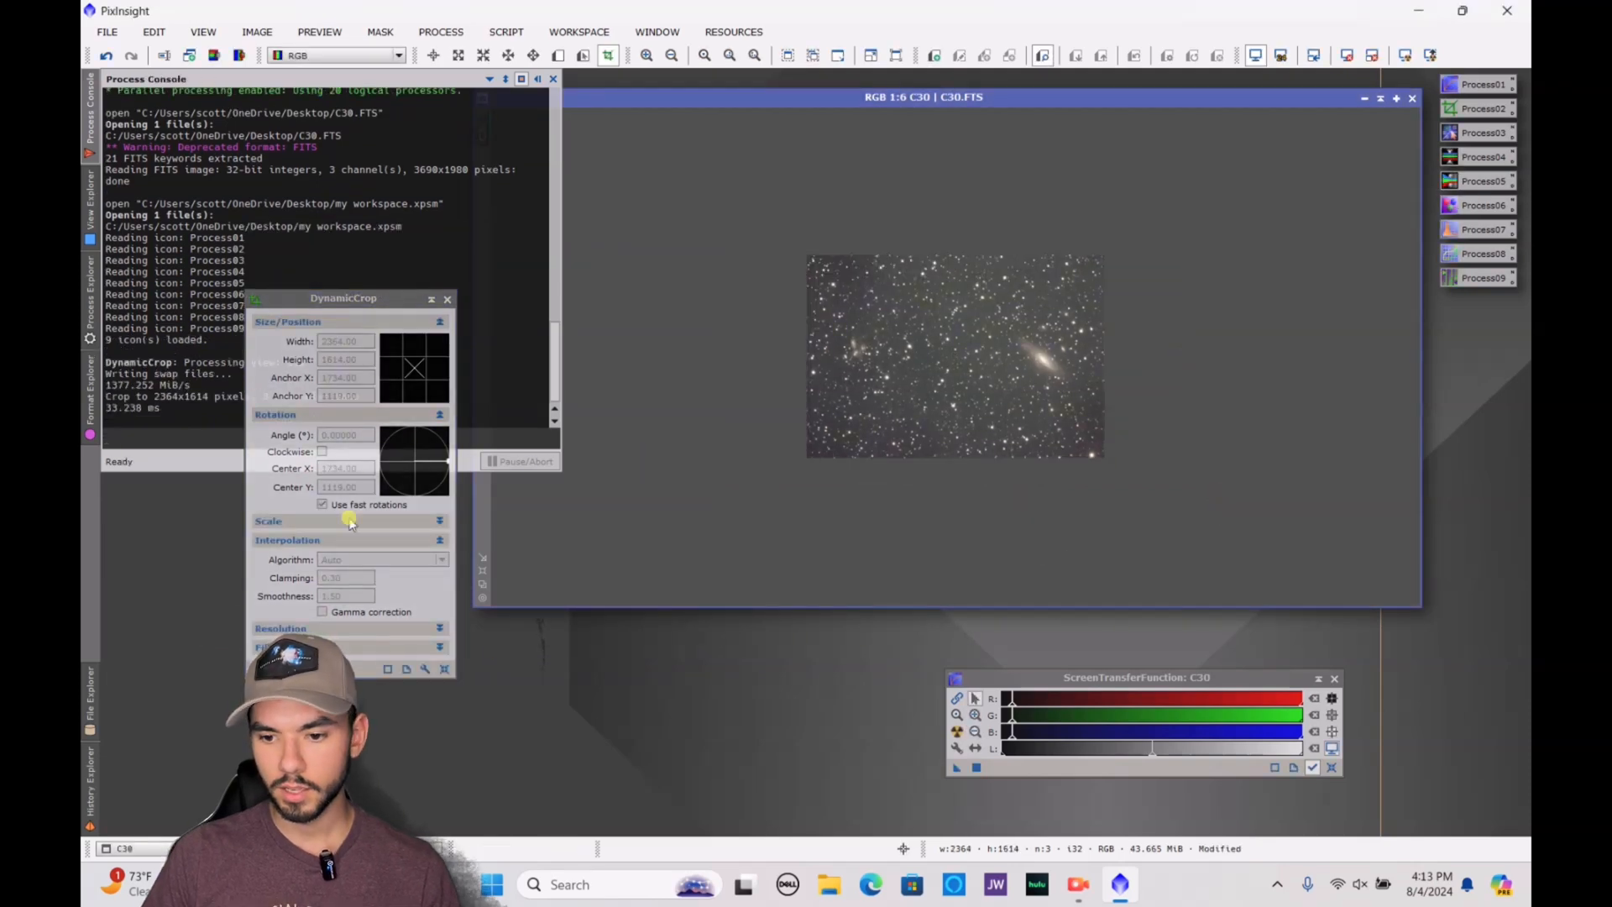
pyautogui.scroll(4, 1099, 314)
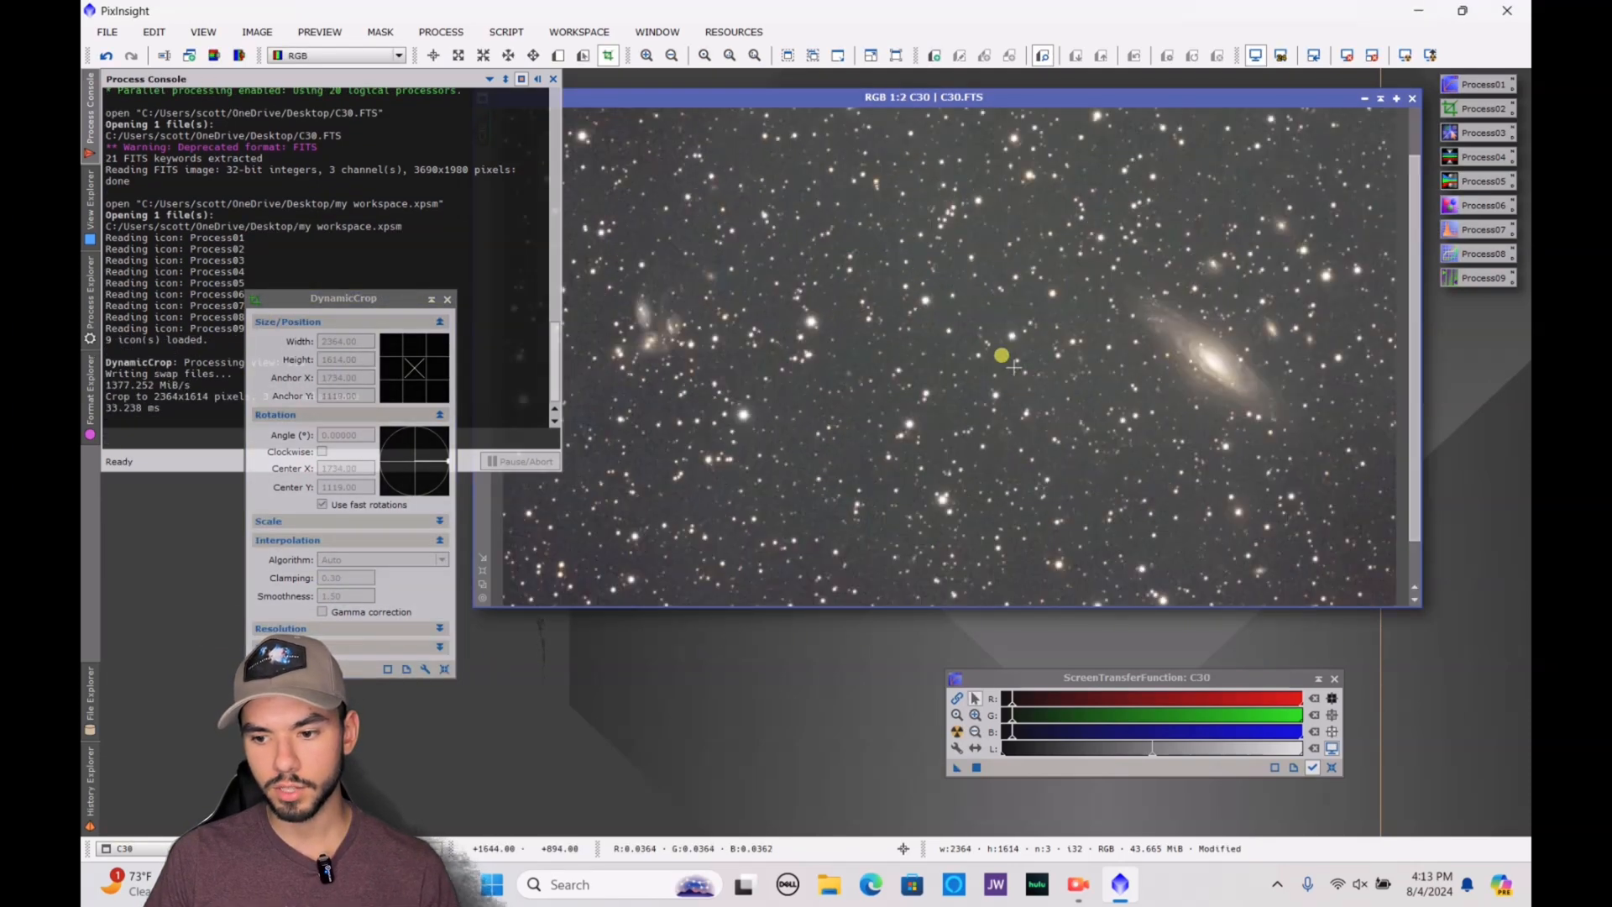
pyautogui.scroll(-1, 1013, 366)
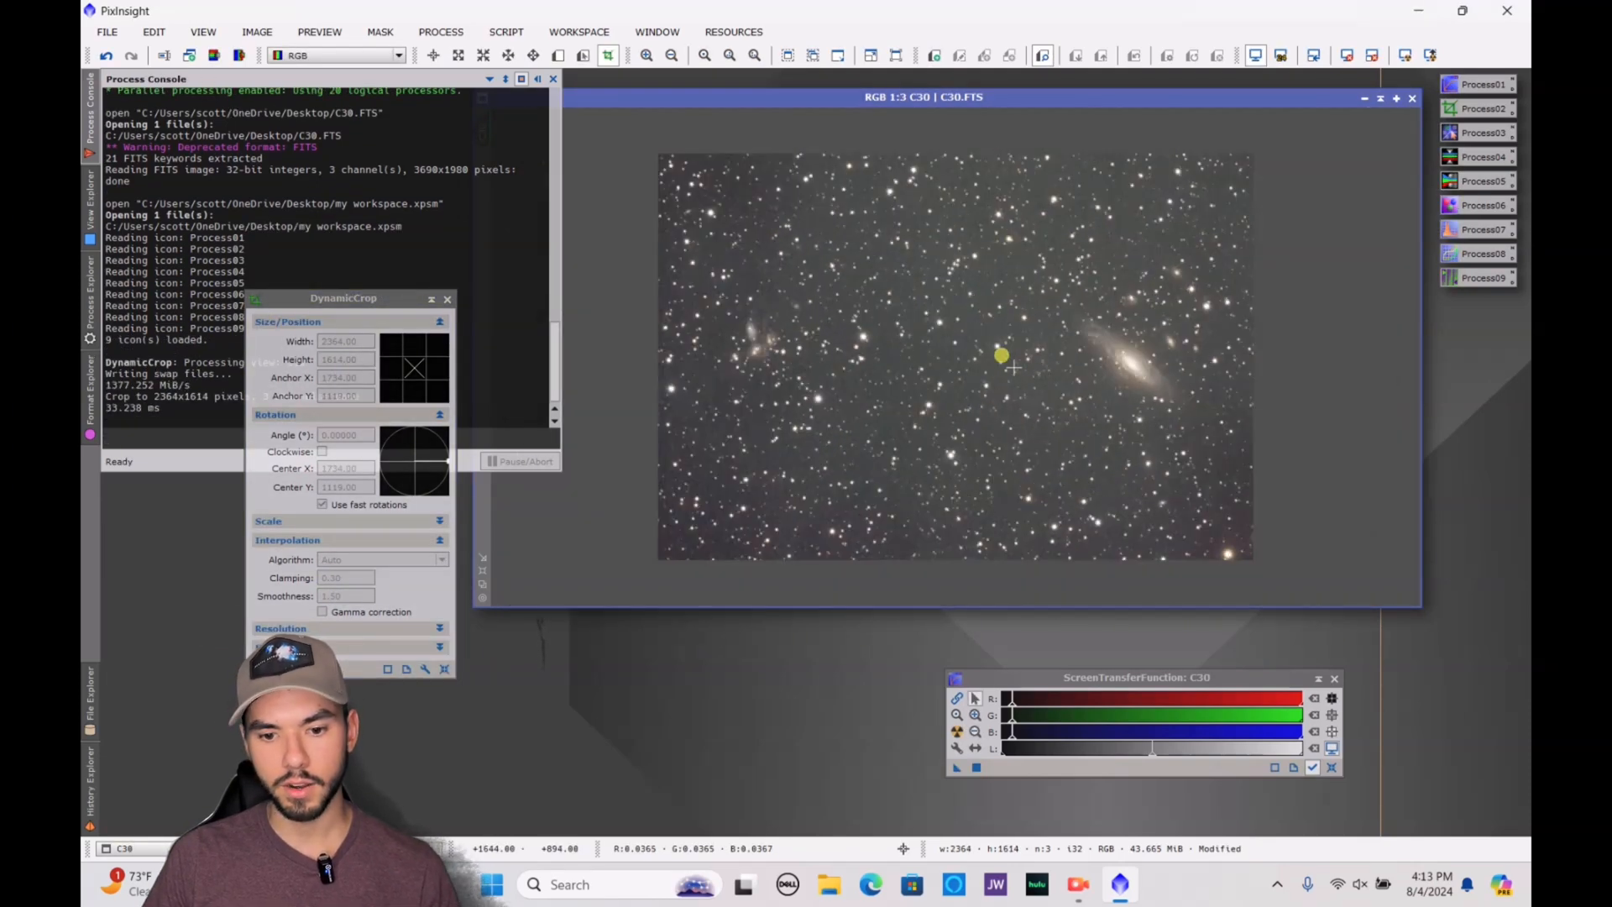
pyautogui.click(434, 300)
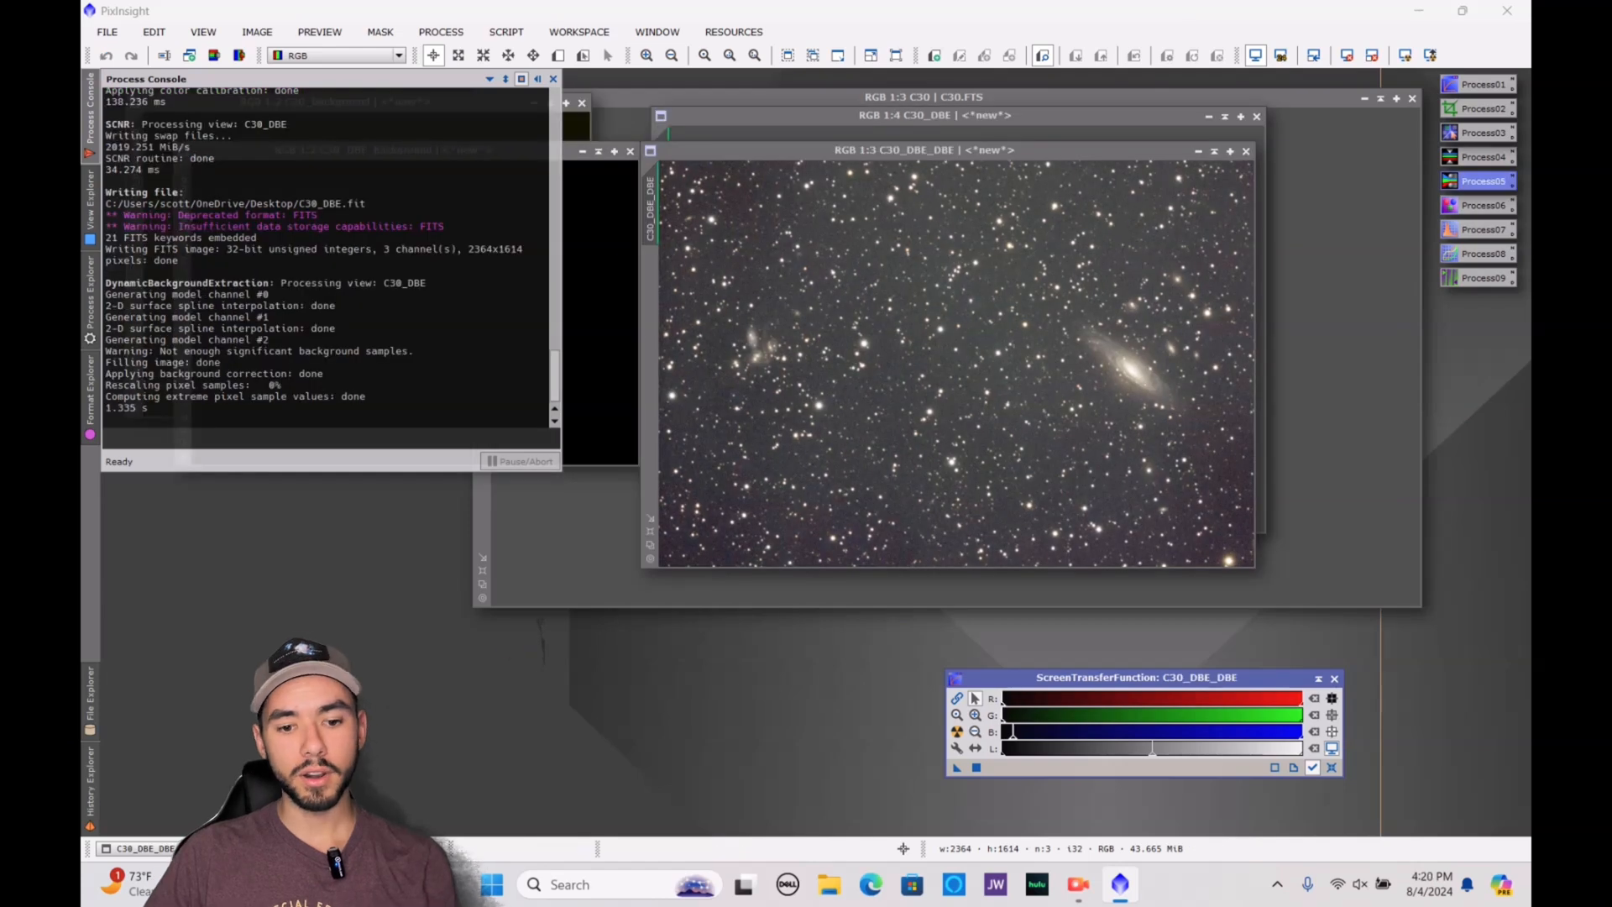
# Open BackgroundNeutralization and define a small preview over star-free background in C30_DBE_DBE
pyautogui.click(87, 295)
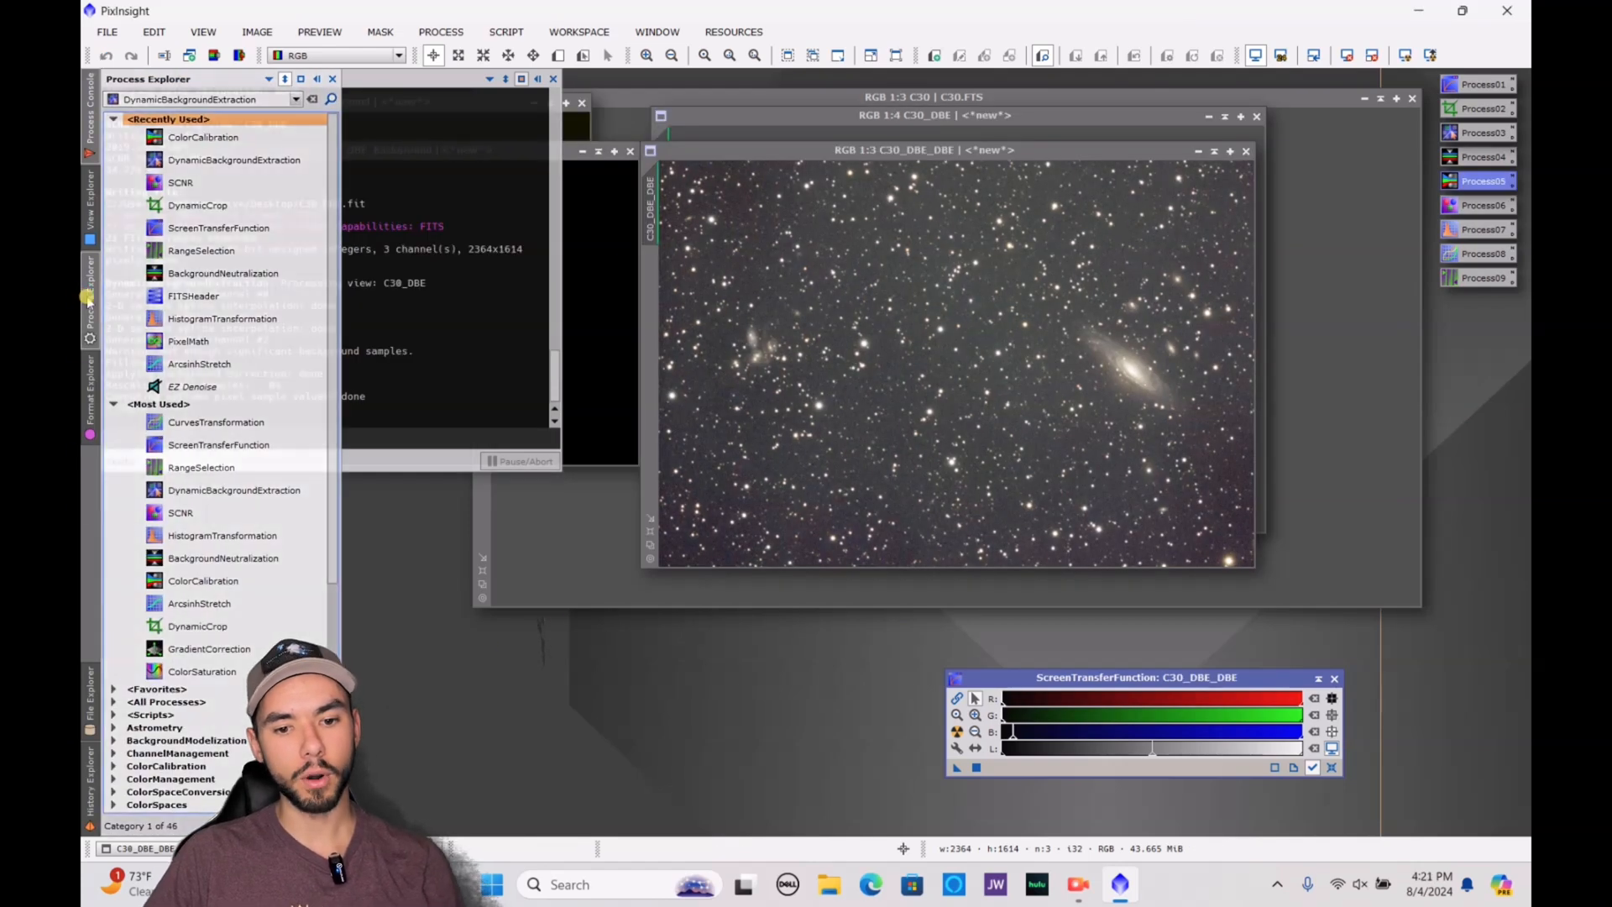
pyautogui.doubleClick(234, 274)
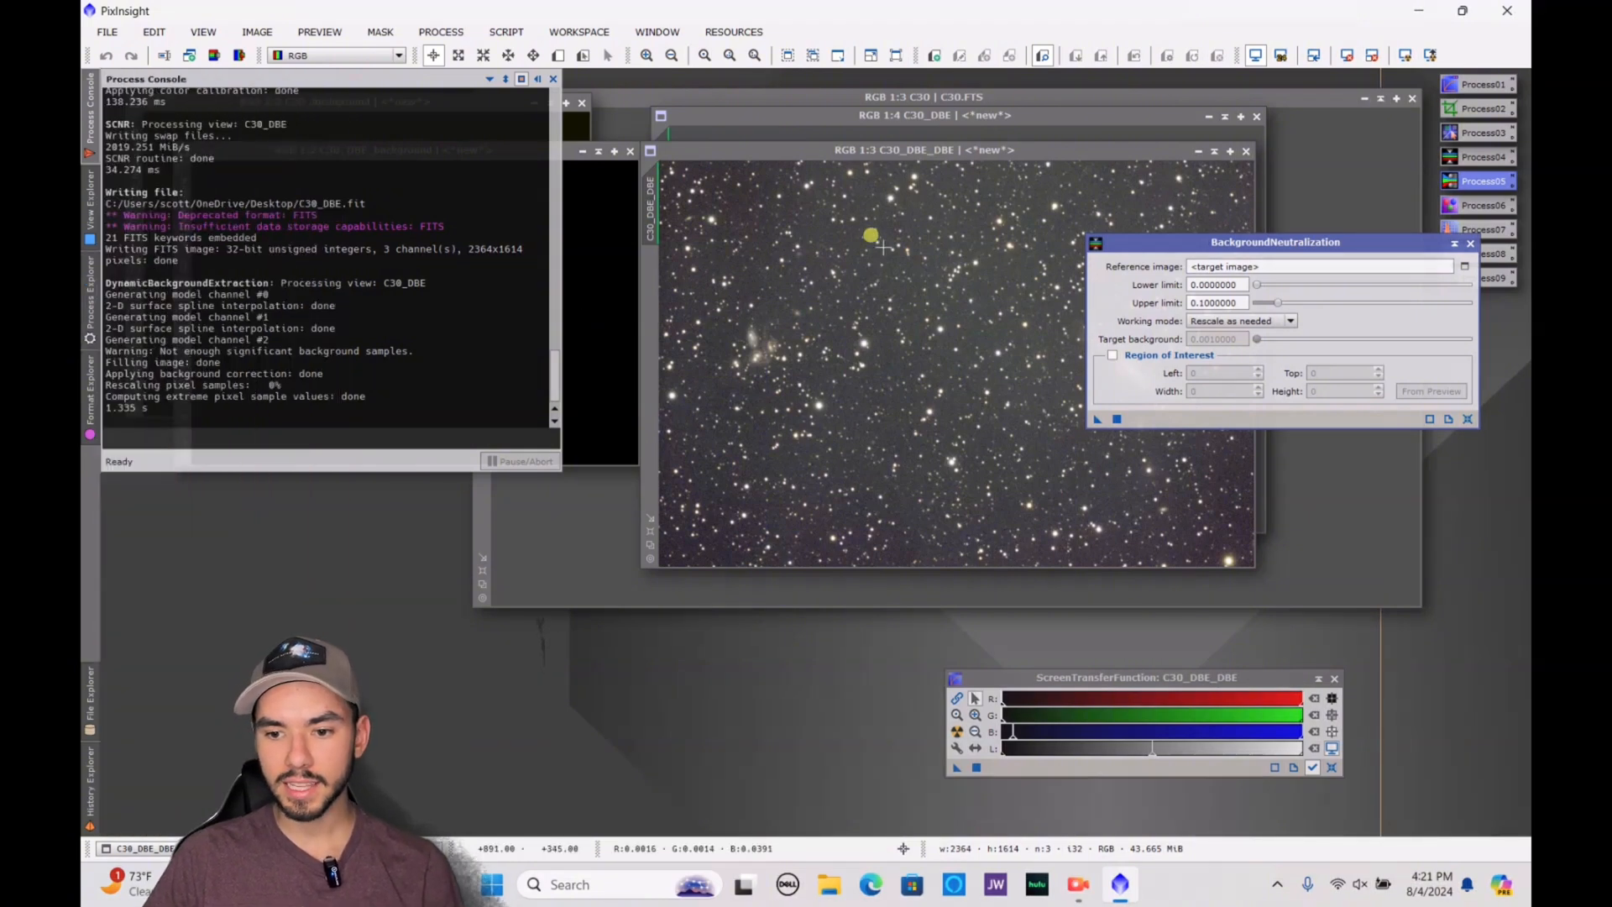
pyautogui.scroll(7, 818, 235)
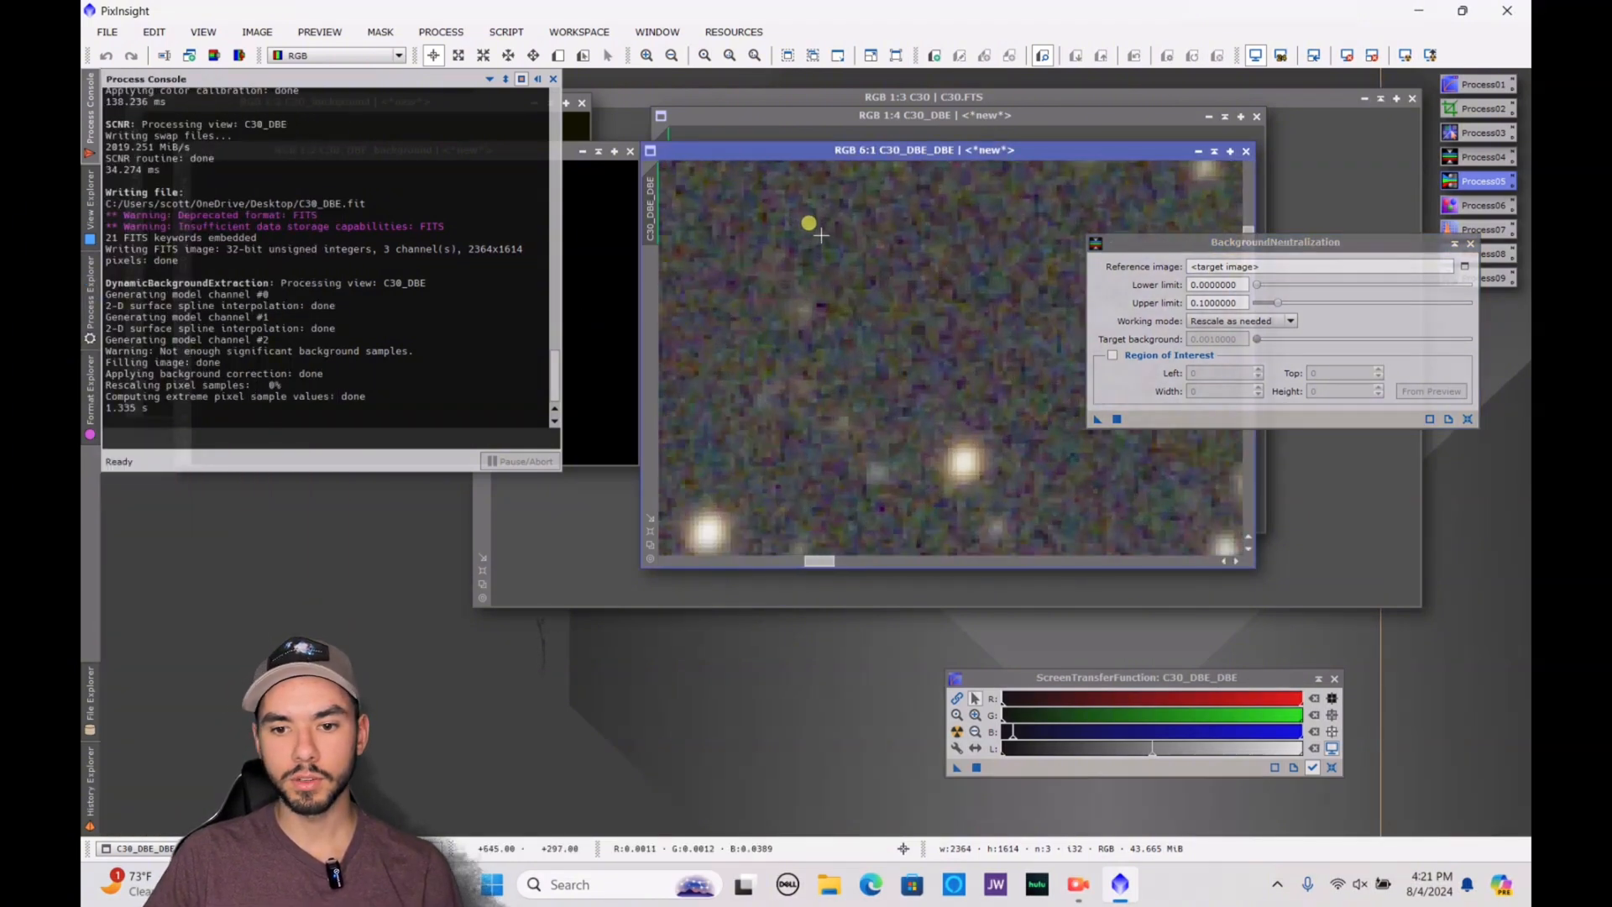
pyautogui.click(558, 55)
pyautogui.moveTo(857, 222); pyautogui.dragTo(906, 279)
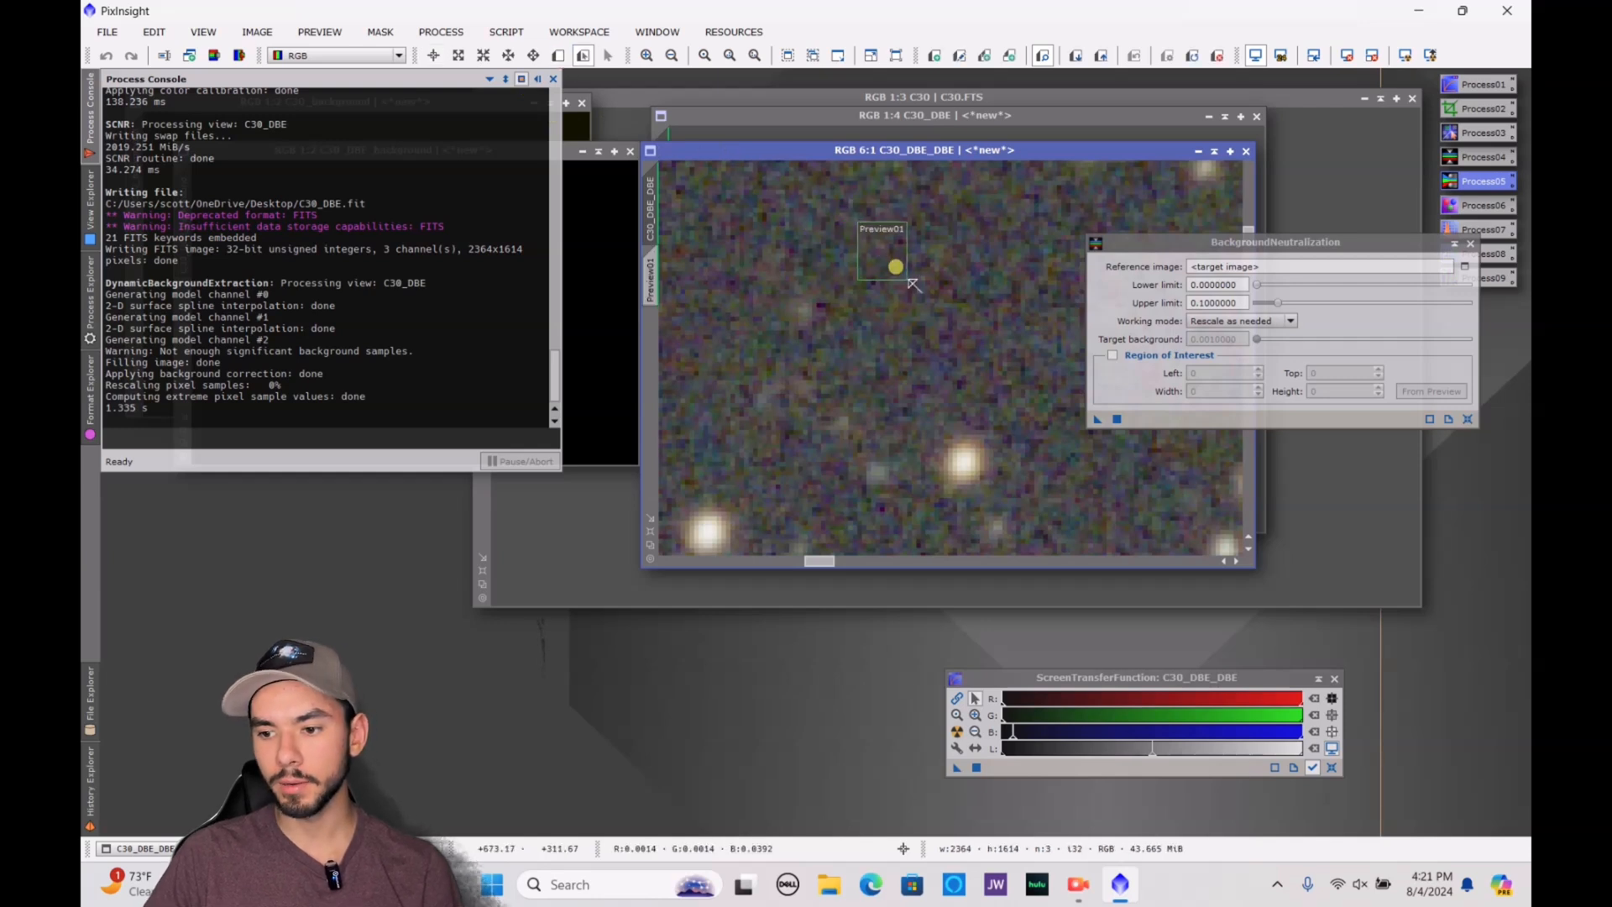
# Set the BackgroundNeutralization reference image to C30_DBE_DBE->Preview01 and apply the process to C30_DBE_DBE
pyautogui.click(1464, 269)
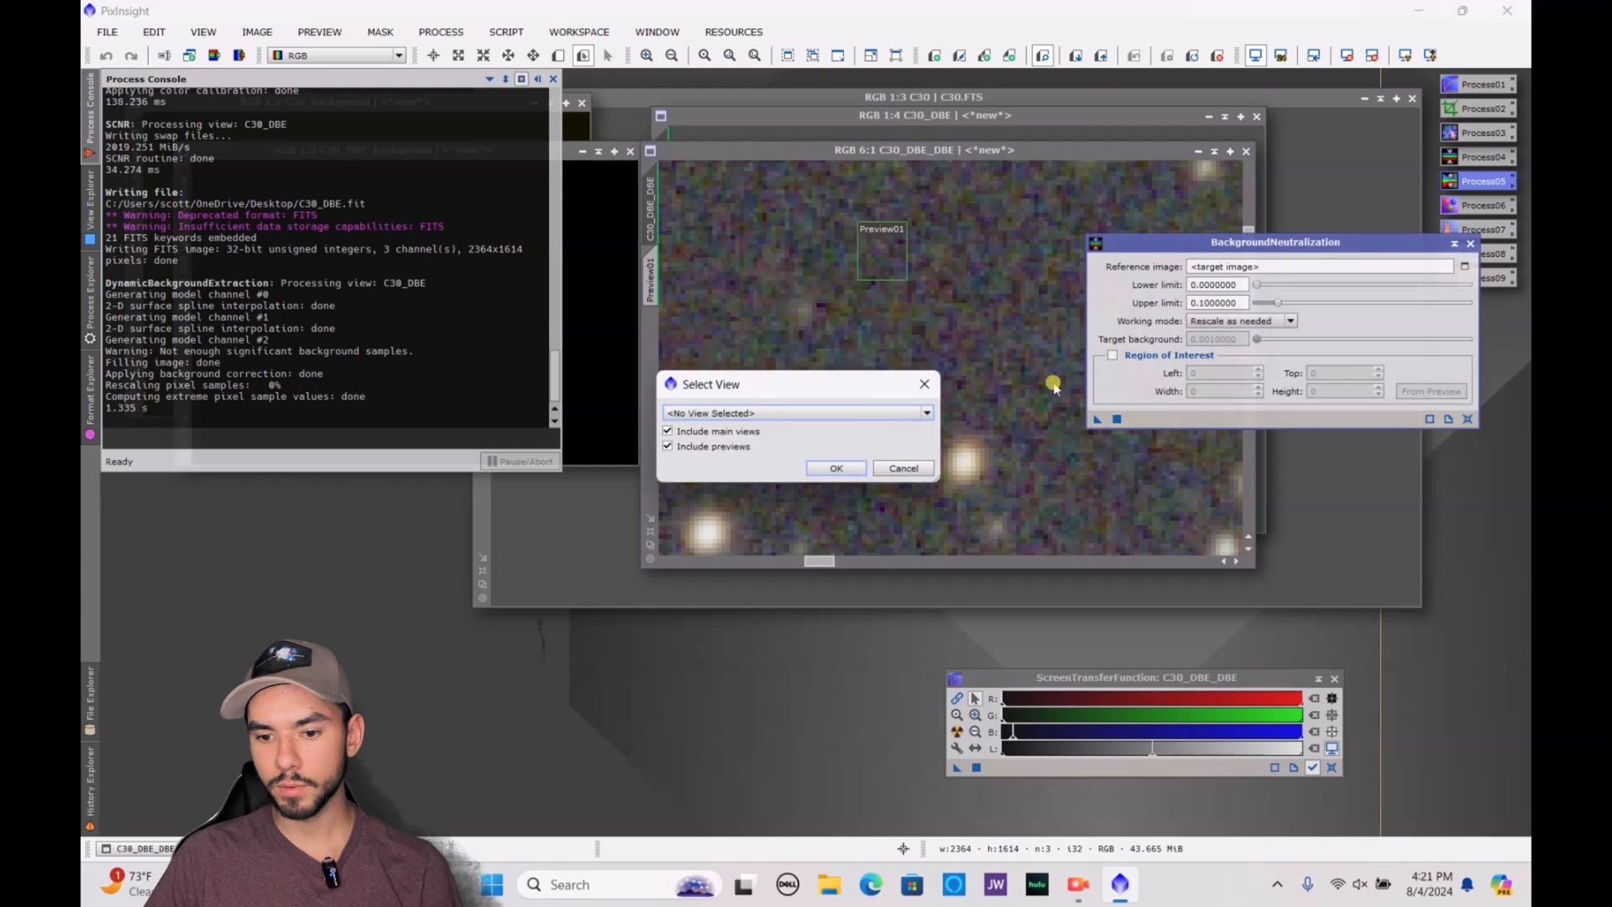
pyautogui.click(903, 413)
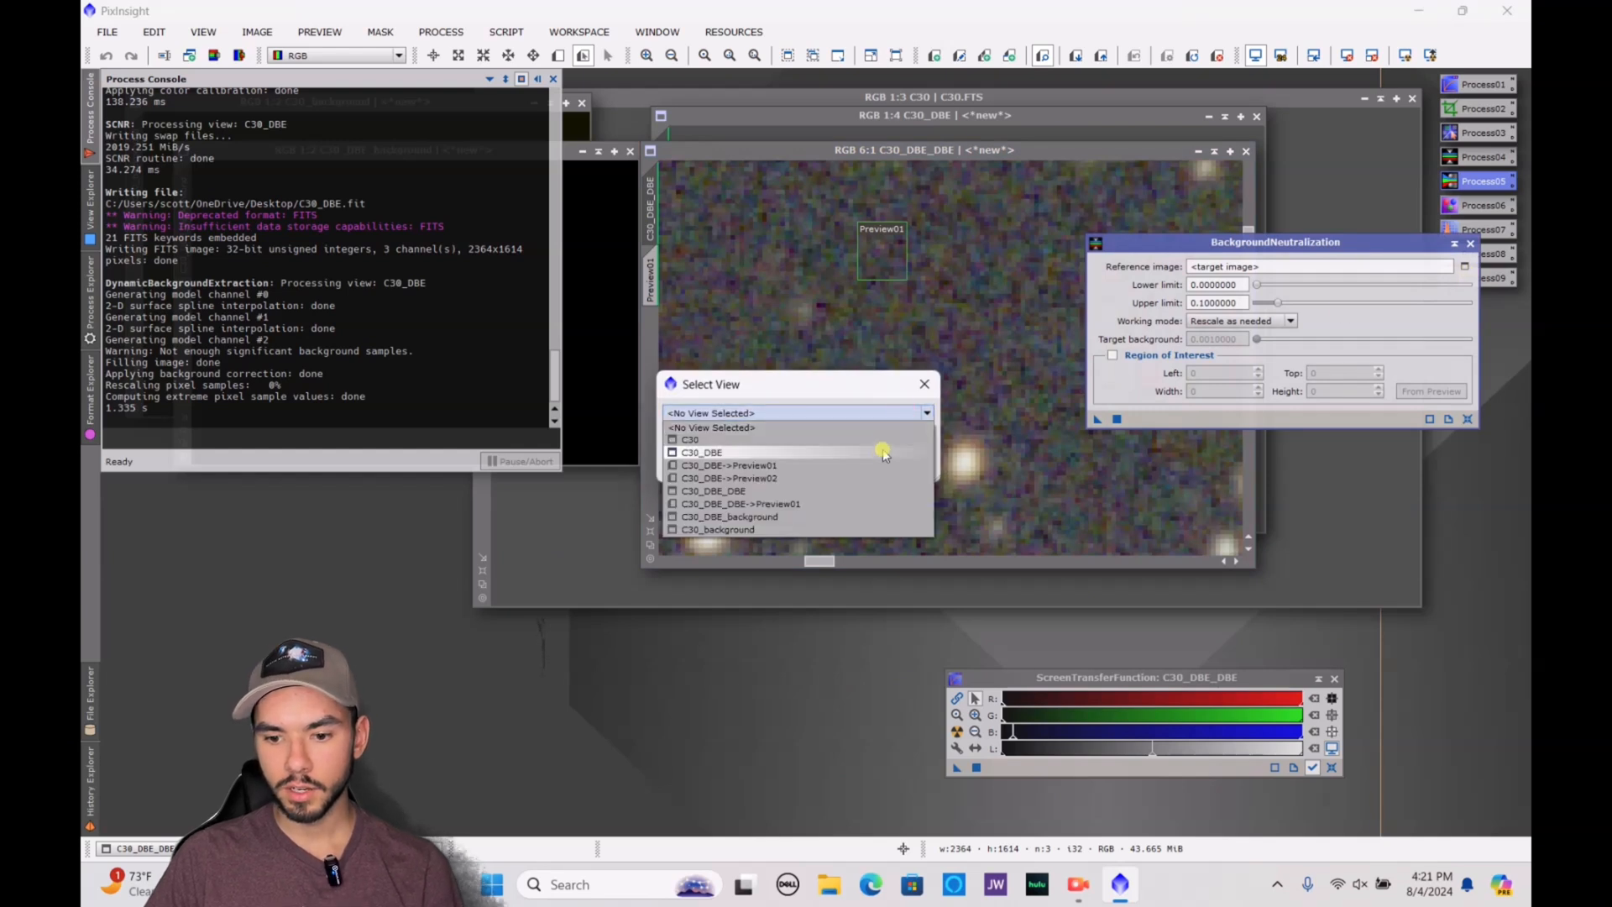
pyautogui.click(840, 504)
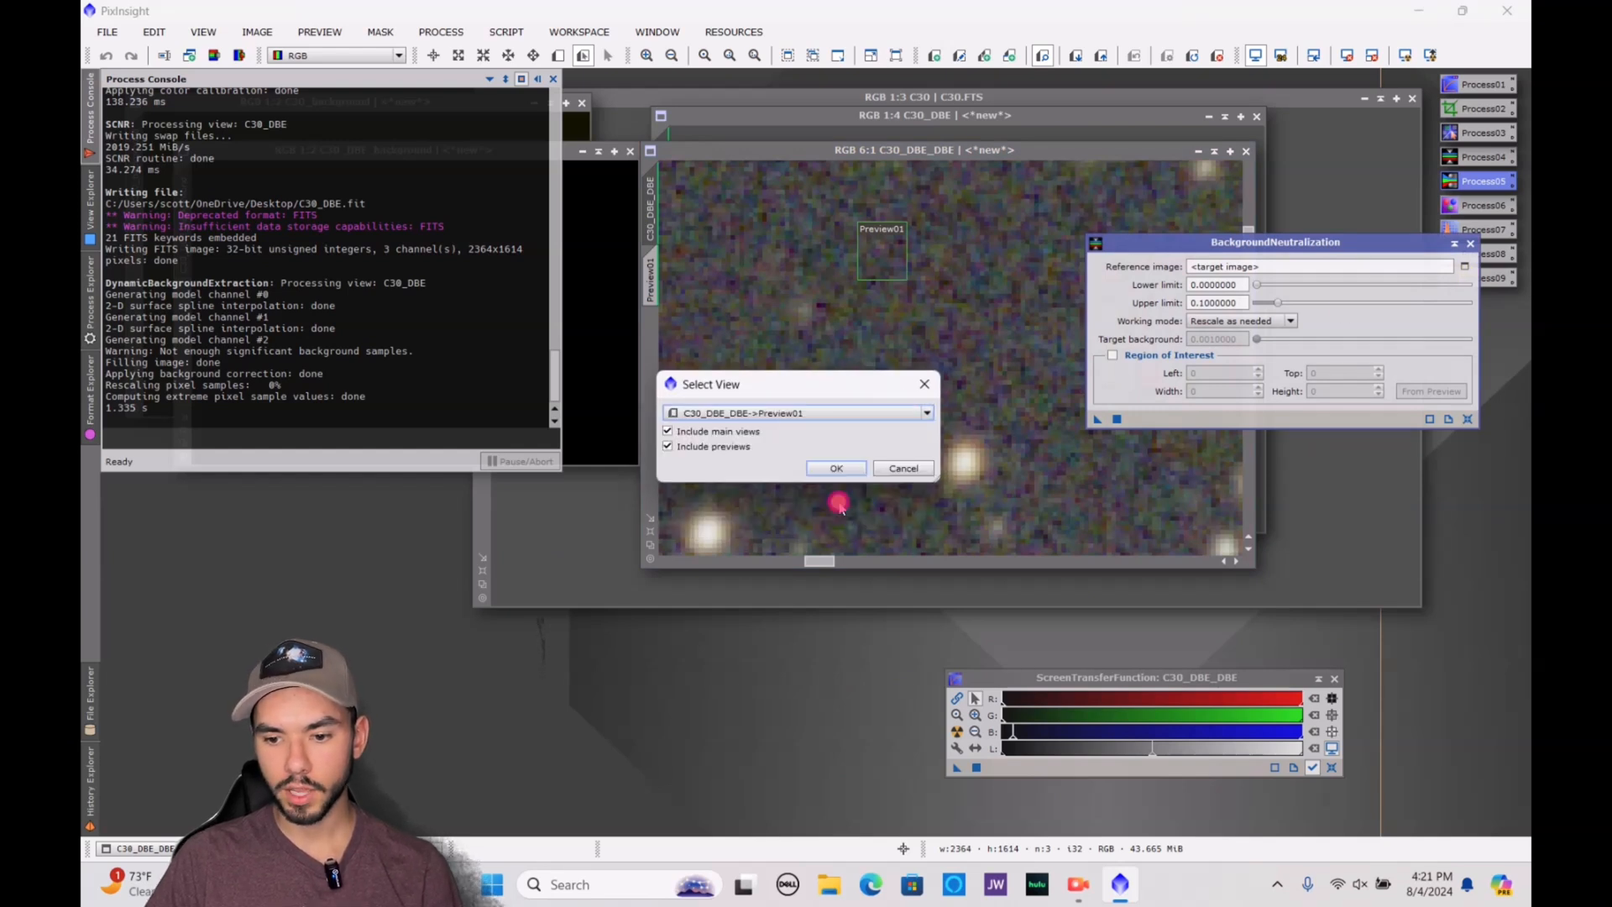
pyautogui.click(837, 469)
pyautogui.scroll(-6, 928, 302)
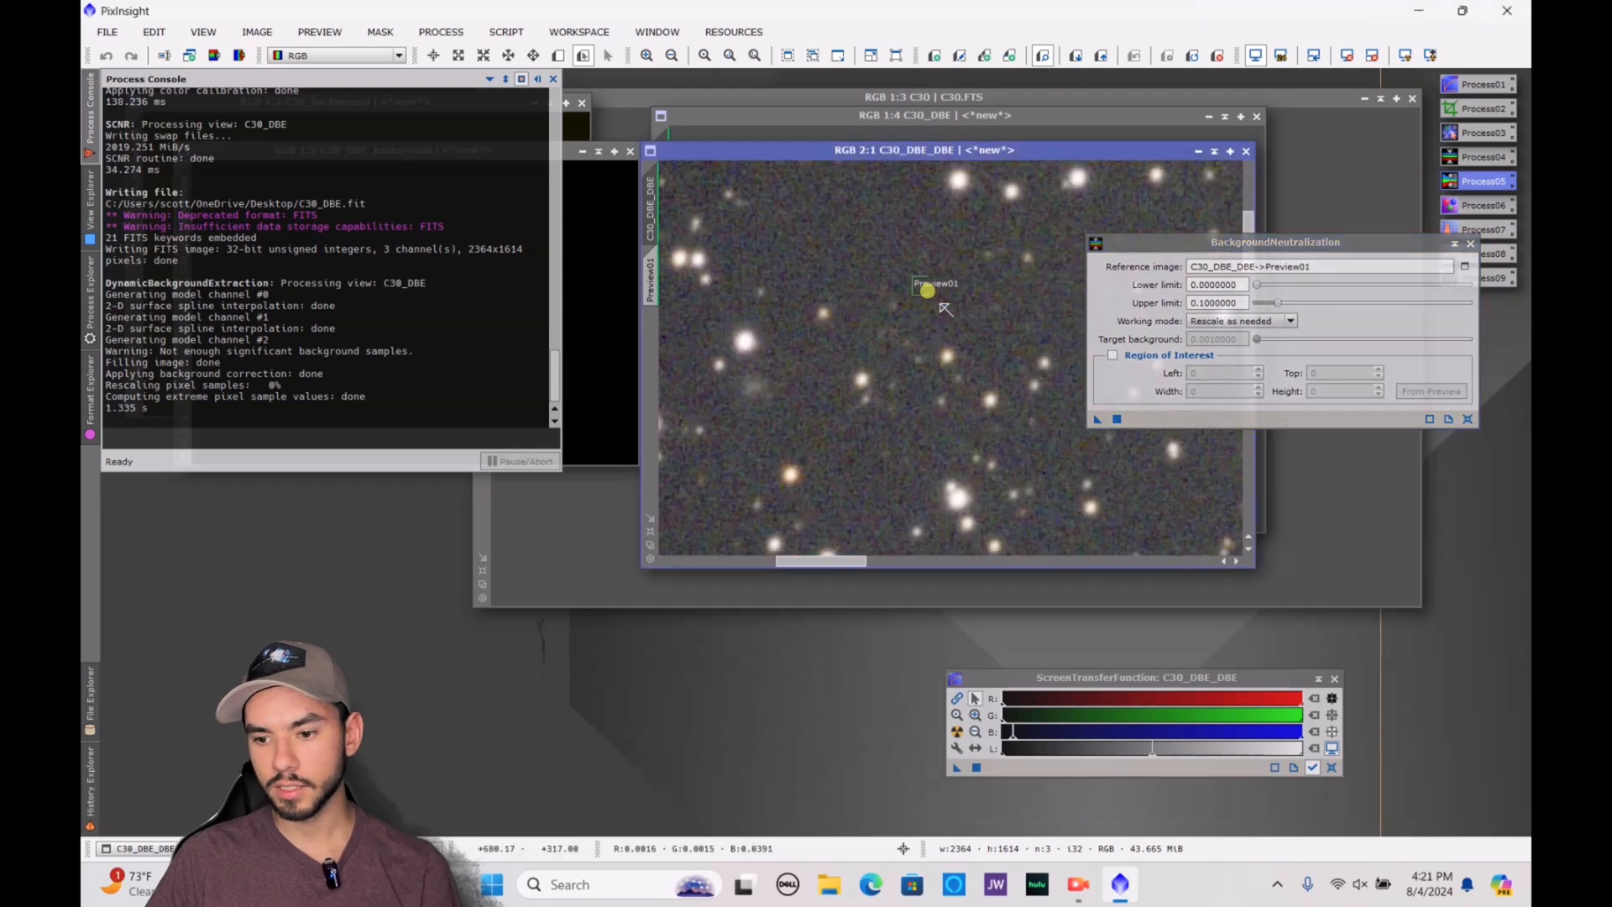
pyautogui.click(1117, 418)
pyautogui.scroll(-1, 949, 361)
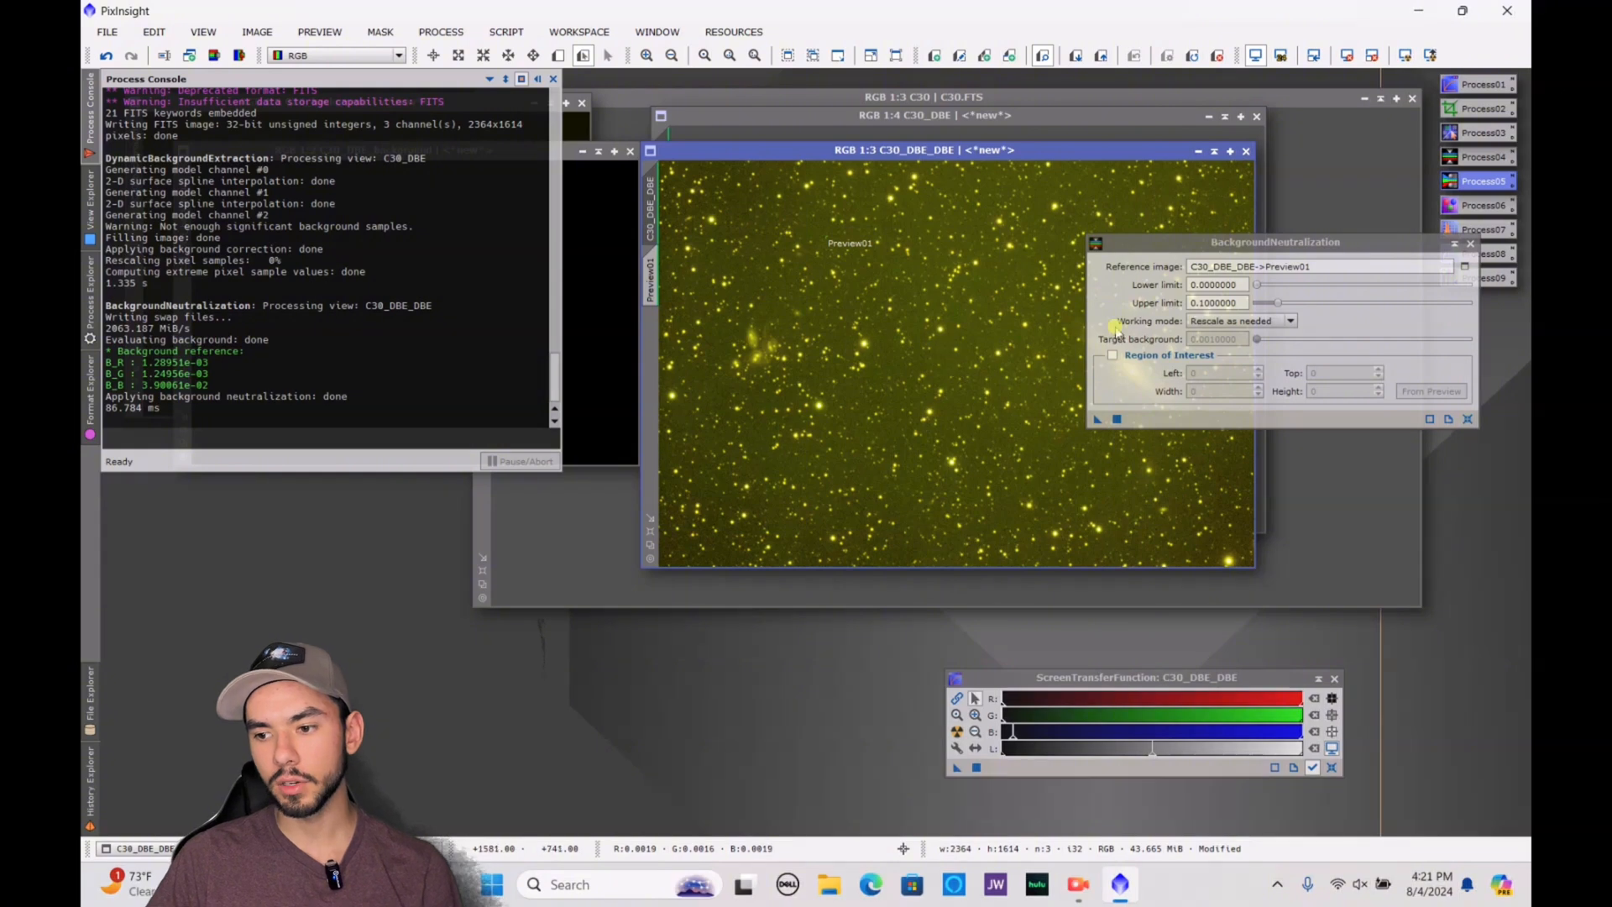
# Close BackgroundNeutralization and reapply the automatic screen stretch to C30_DBE_DBE
pyautogui.click(1480, 254)
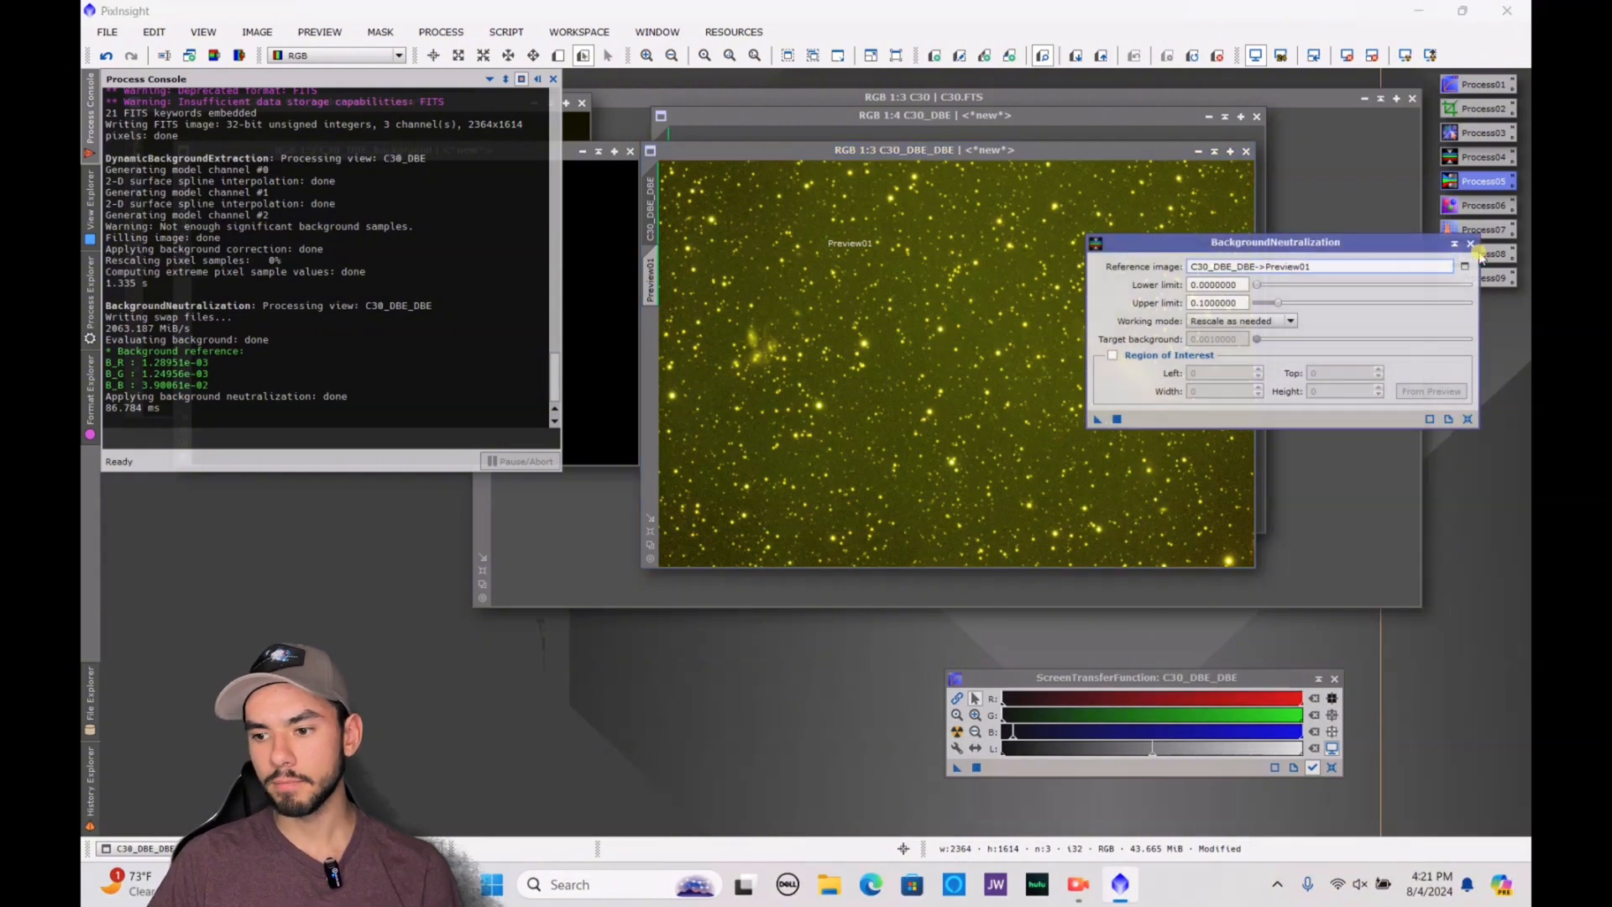
pyautogui.click(1463, 241)
pyautogui.click(1406, 54)
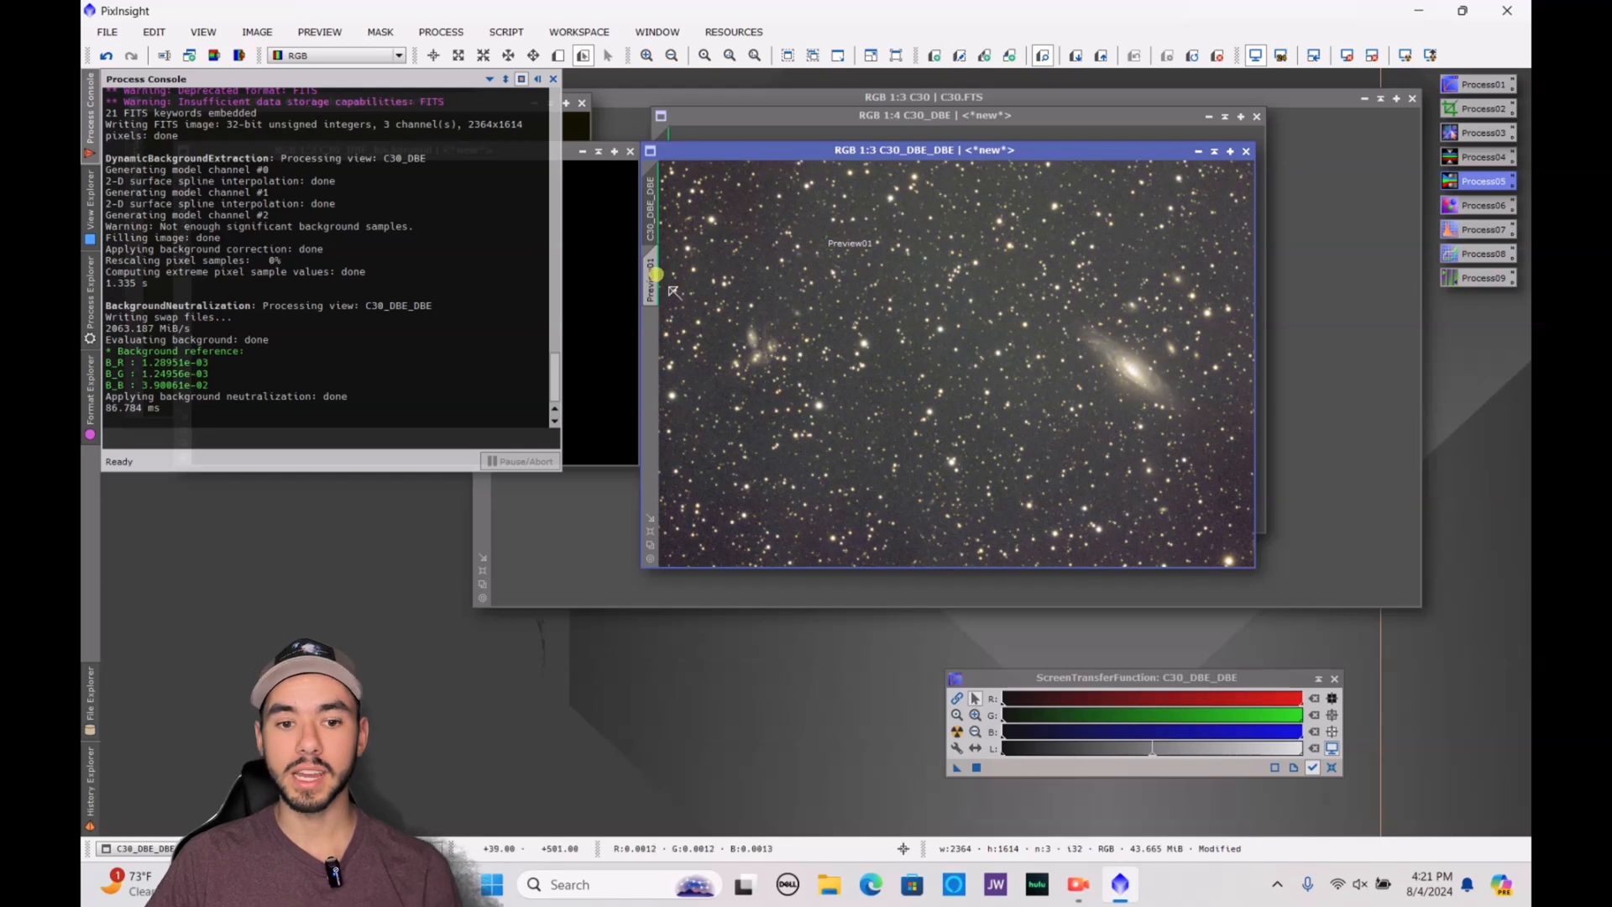
# Open ColorCalibration and define a second small preview over star-free background in C30_DBE_DBE
pyautogui.click(84, 331)
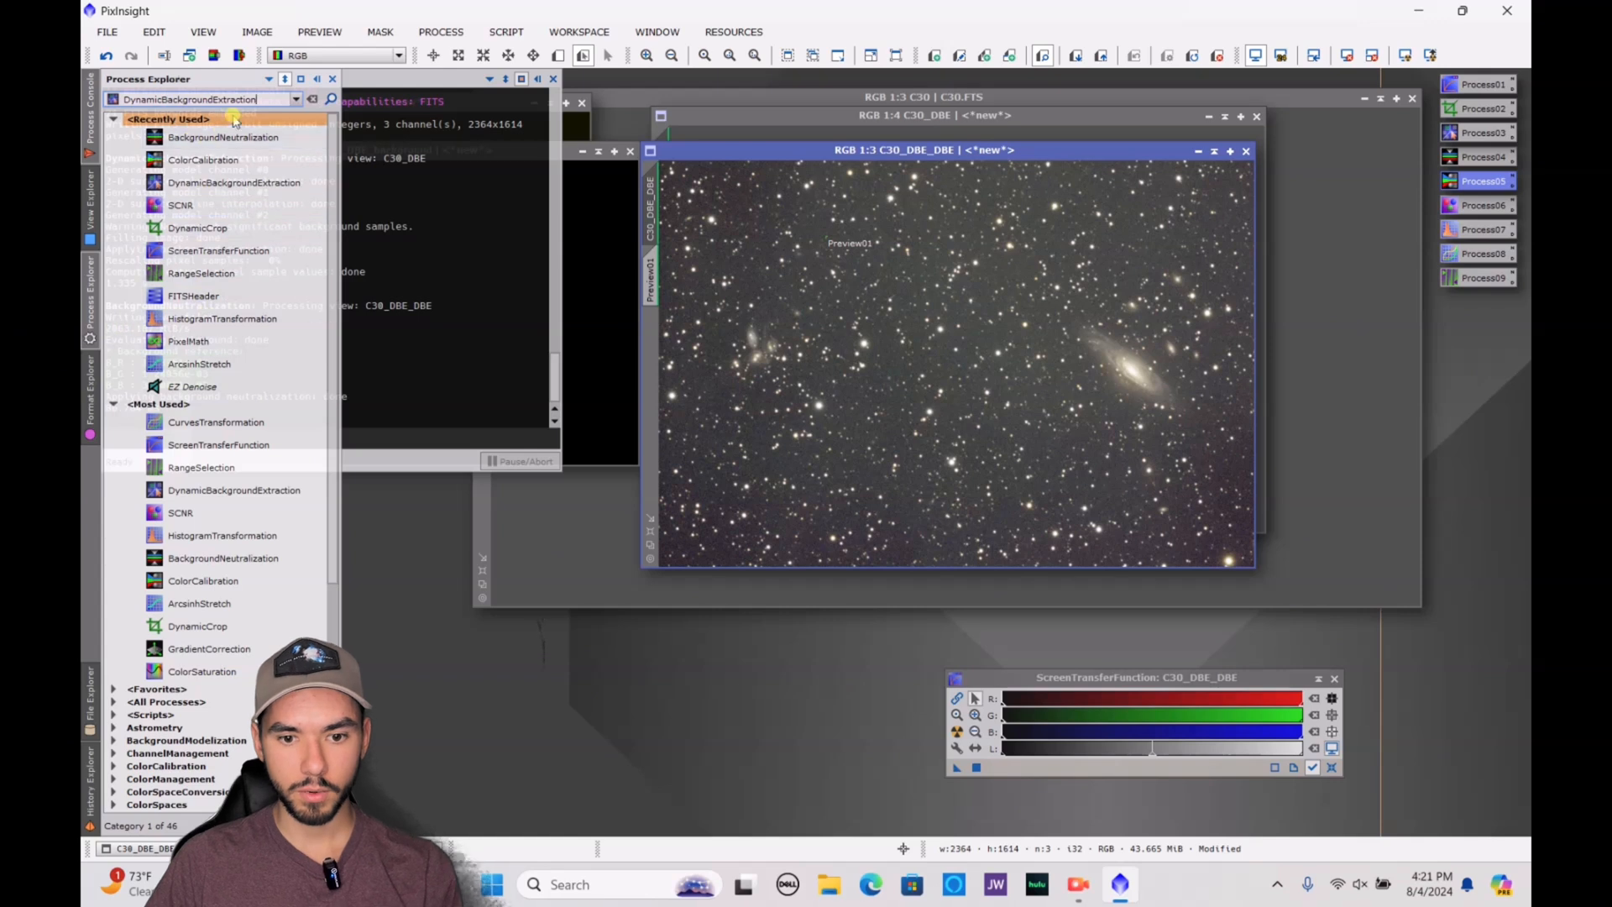
pyautogui.press('BackSpace')
pyautogui.press('BackSpace')
pyautogui.press('BackSpace')
pyautogui.press('BackSpace')
pyautogui.press('BackSpace')
pyautogui.press('BackSpace')
pyautogui.press('BackSpace')
pyautogui.press('BackSpace')
pyautogui.press('BackSpace')
pyautogui.press('BackSpace')
pyautogui.press('BackSpace')
pyautogui.press('BackSpace')
pyautogui.press('BackSpace')
pyautogui.press('BackSpace')
pyautogui.press('BackSpace')
pyautogui.press('BackSpace')
pyautogui.press('BackSpace')
pyautogui.press('BackSpace')
pyautogui.press('BackSpace')
pyautogui.press('BackSpace')
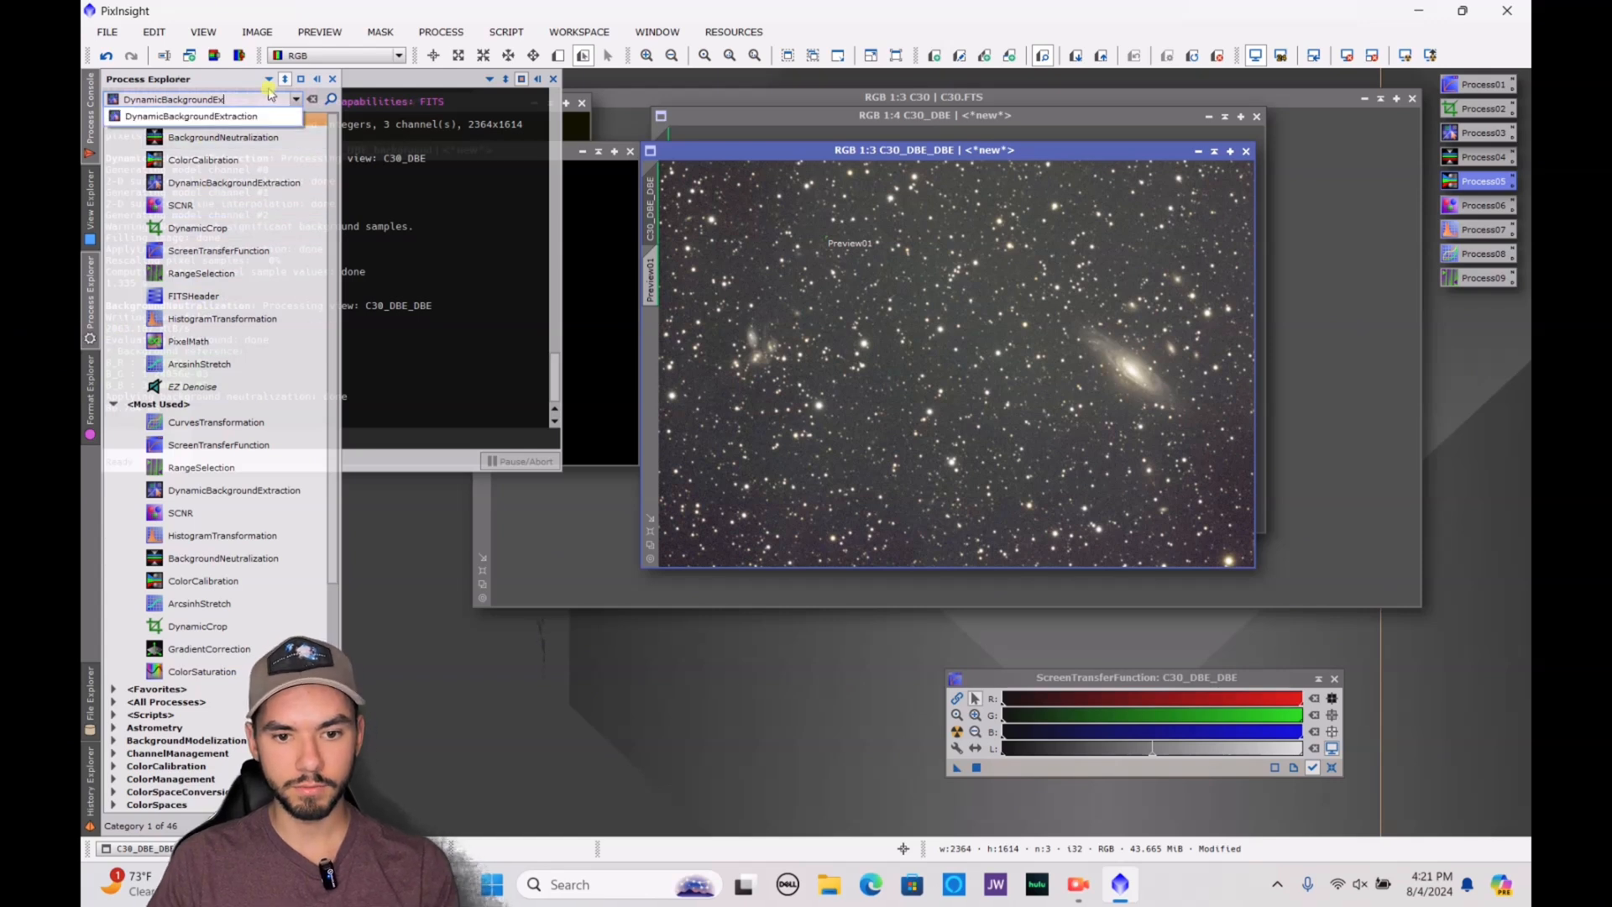
pyautogui.write('colo')
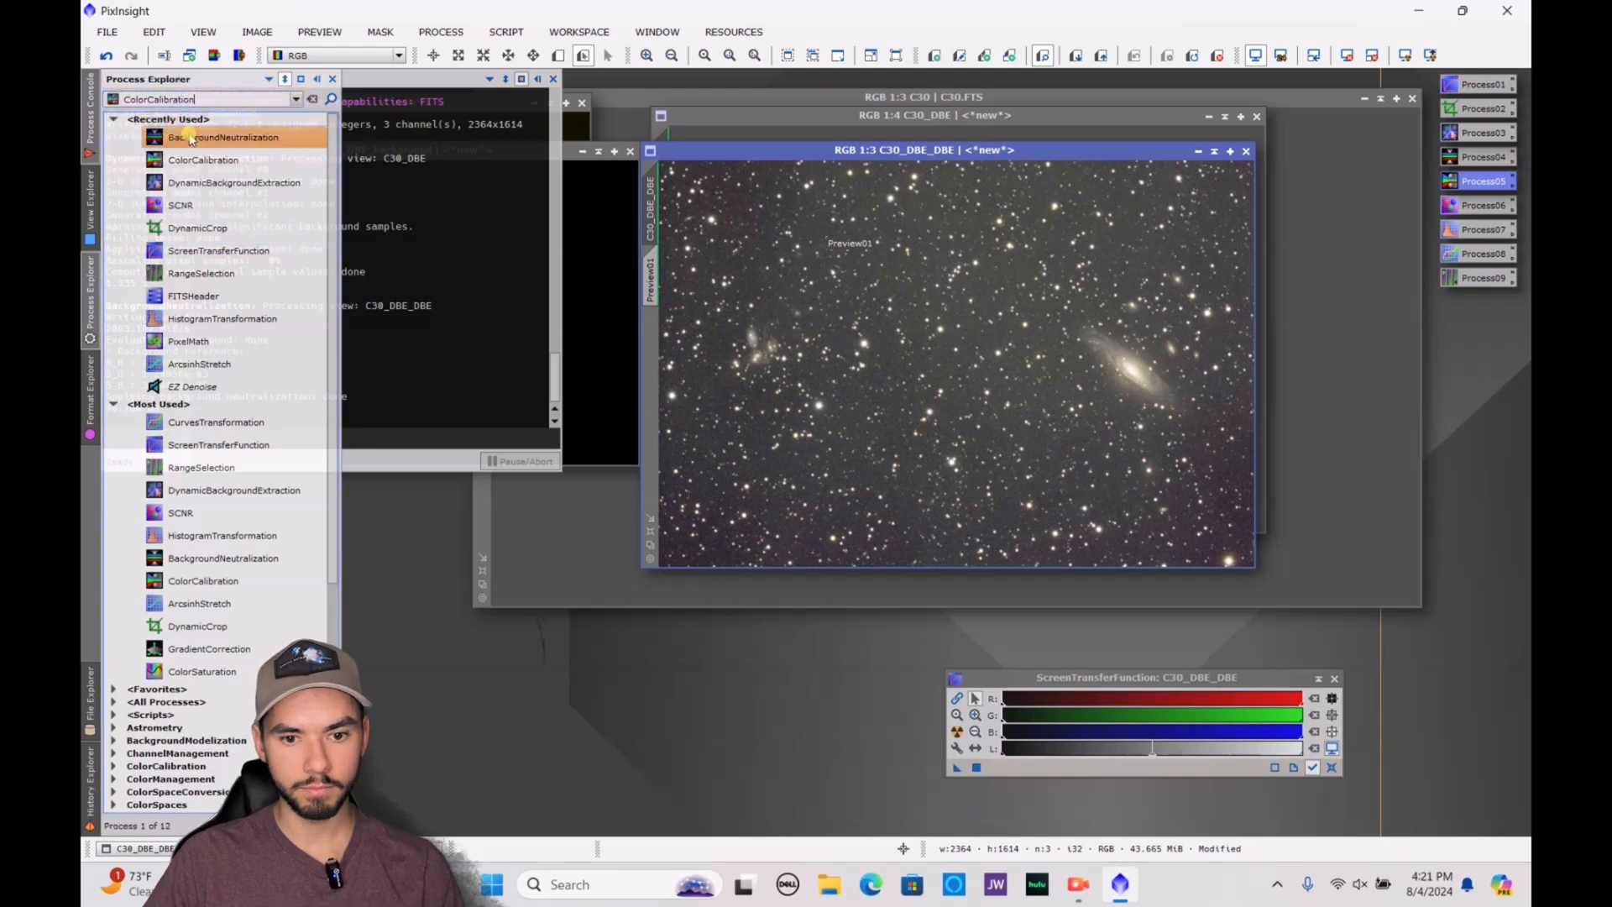
pyautogui.click(172, 133)
pyautogui.scroll(4, 997, 343)
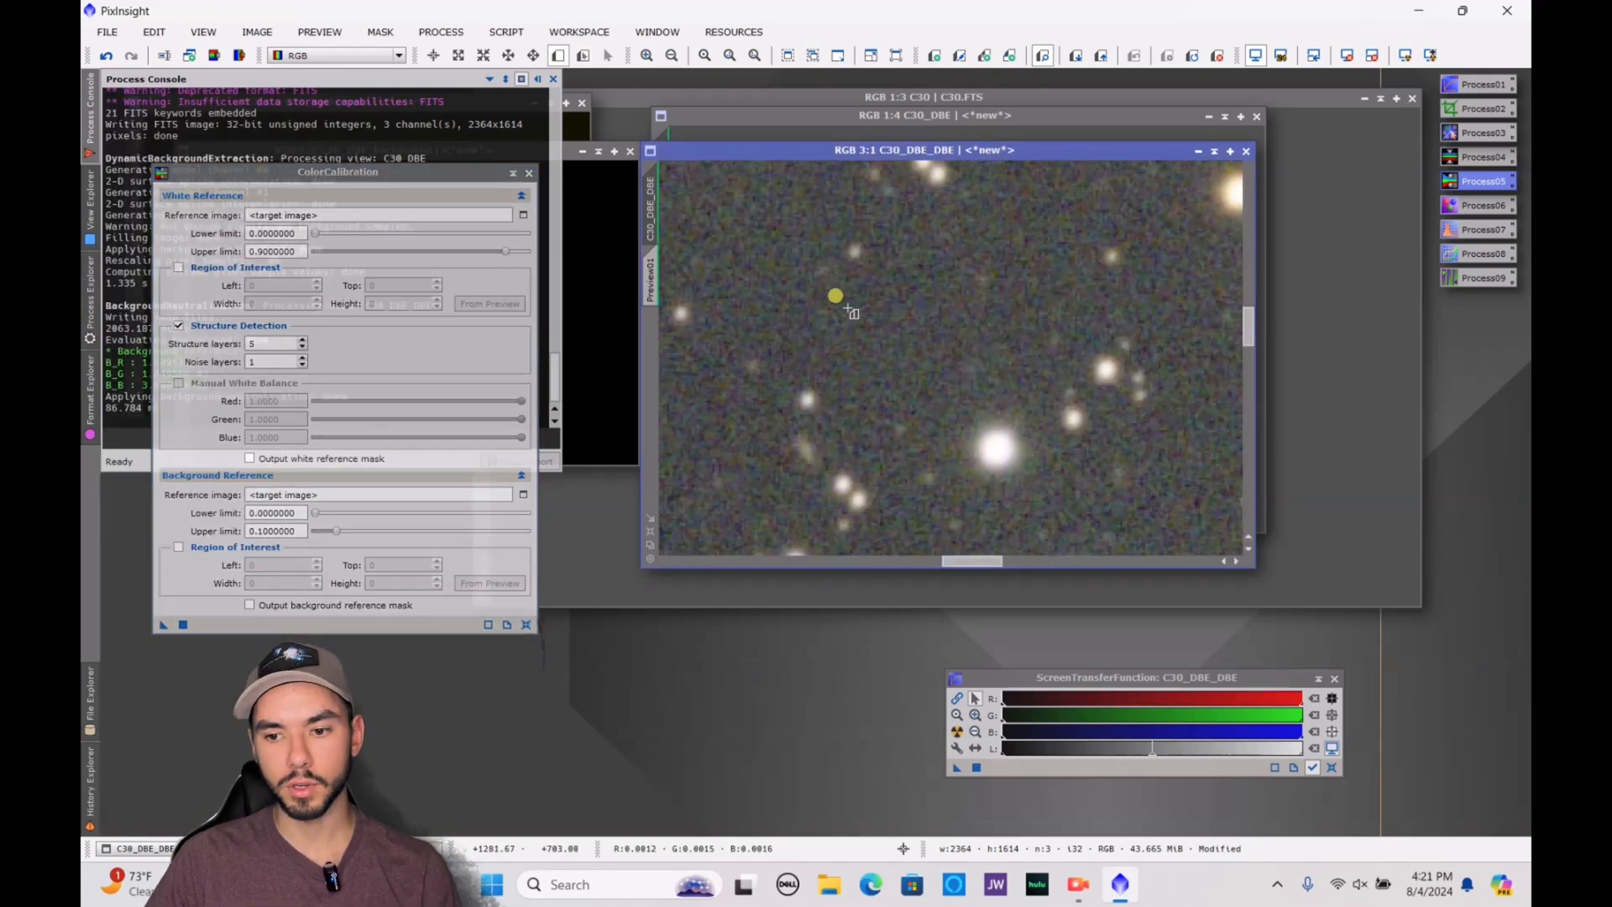
pyautogui.moveTo(862, 297); pyautogui.dragTo(918, 359)
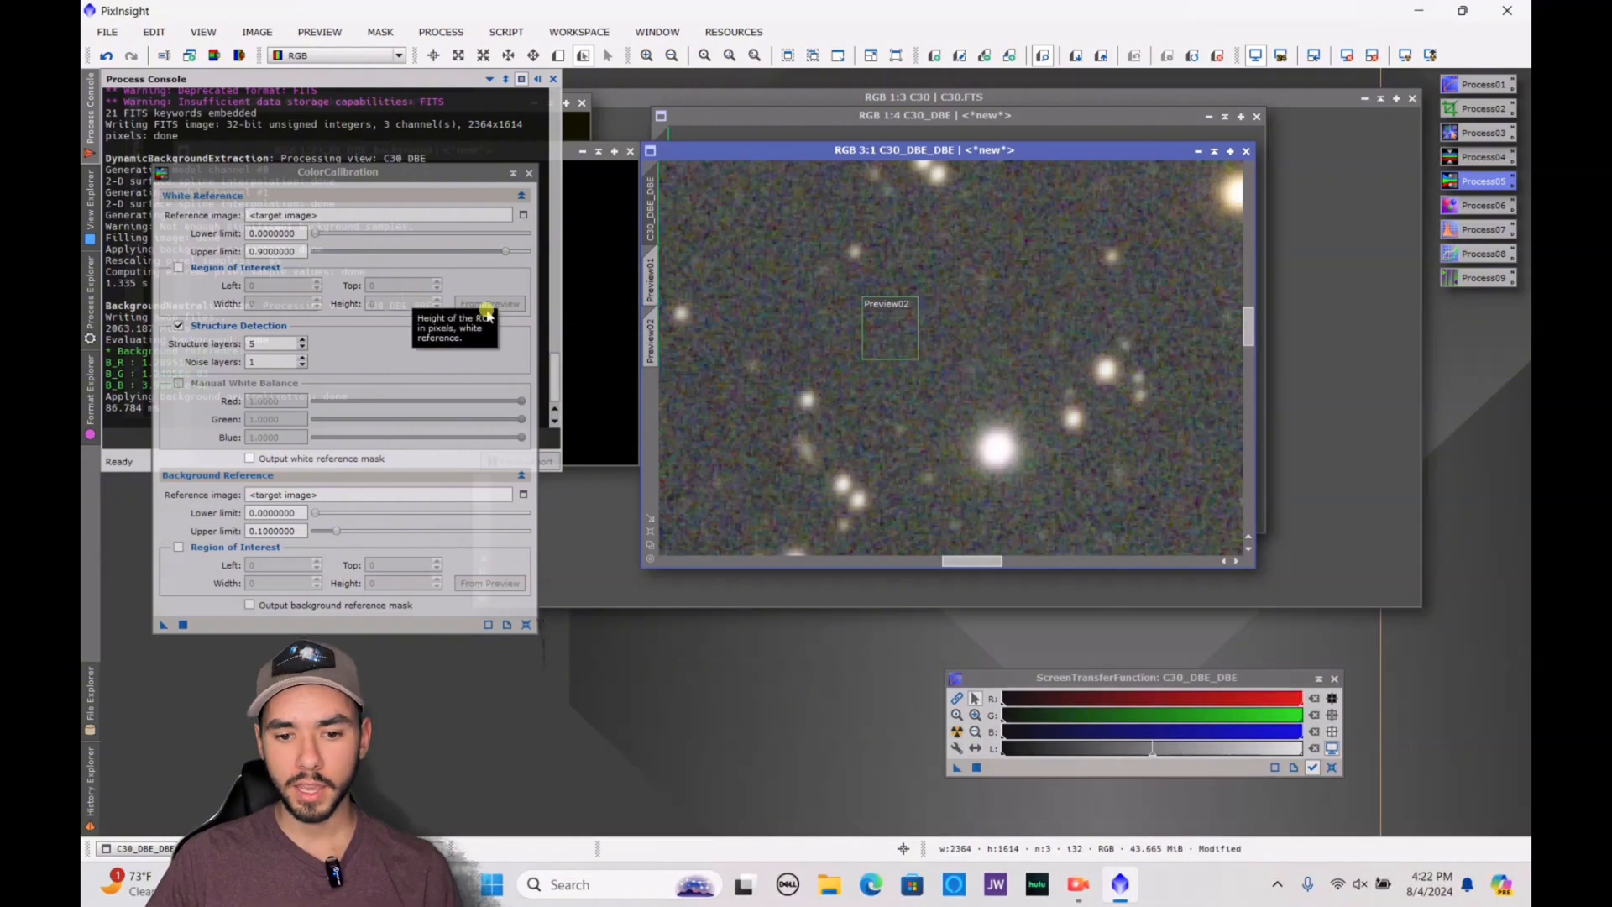
# Set the background reference image of ColorCalibration to C30_DBE_DBE->Preview02
pyautogui.click(523, 495)
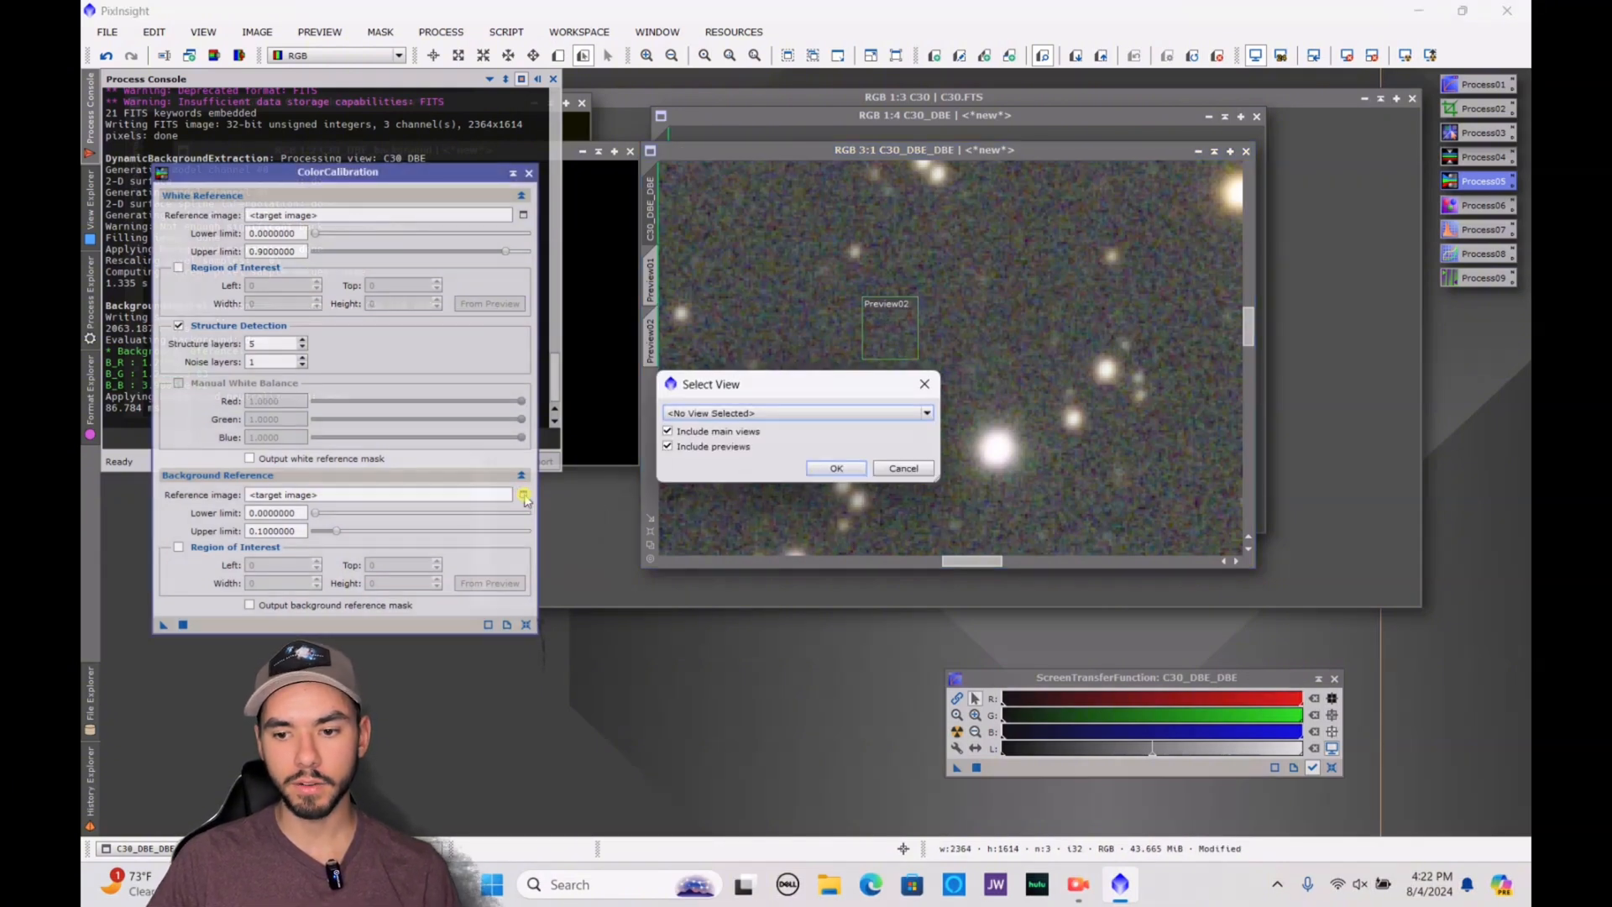
pyautogui.click(747, 412)
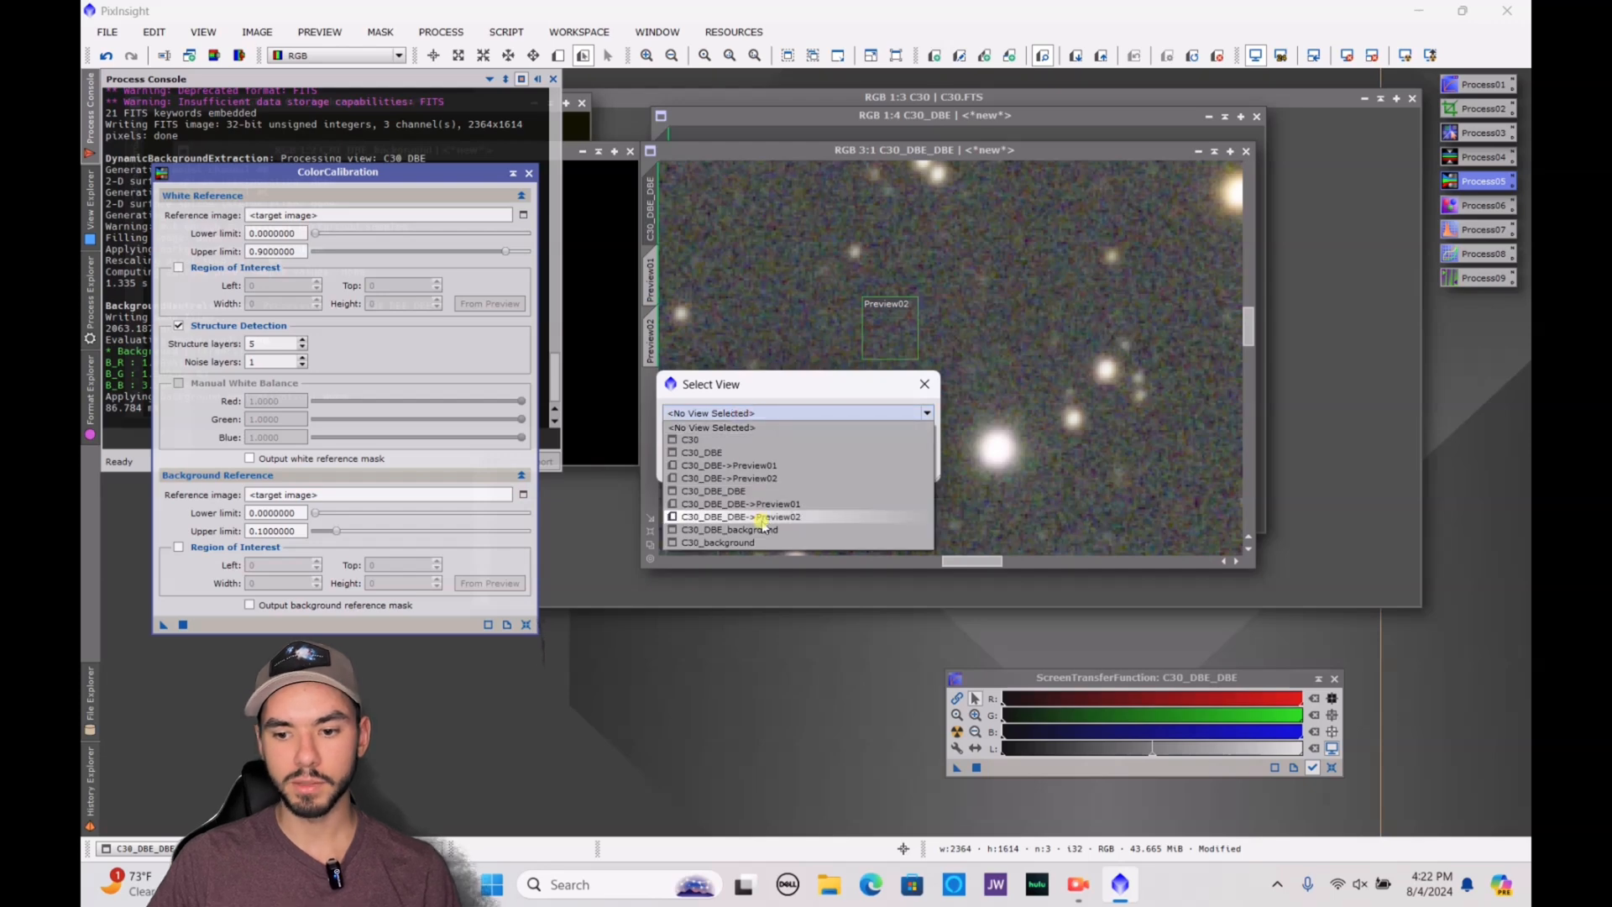
pyautogui.click(760, 517)
pyautogui.click(839, 466)
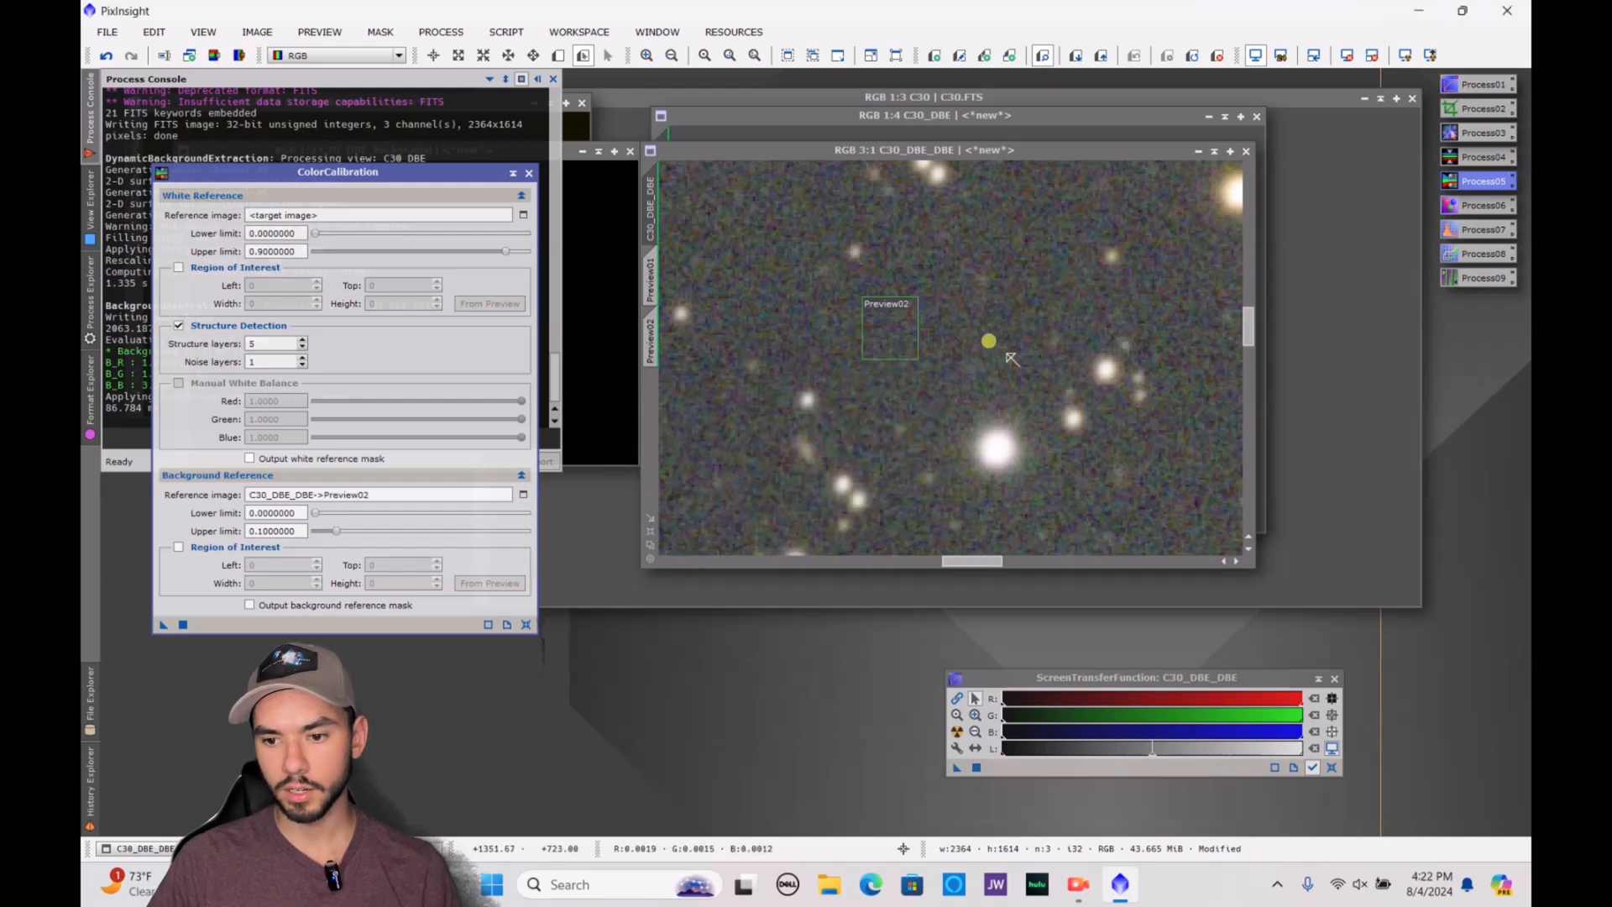
# Define a third small preview over the outer arm of the large galaxy in C30_DBE_DBE
pyautogui.scroll(1, 999, 361)
pyautogui.scroll(-8, 998, 359)
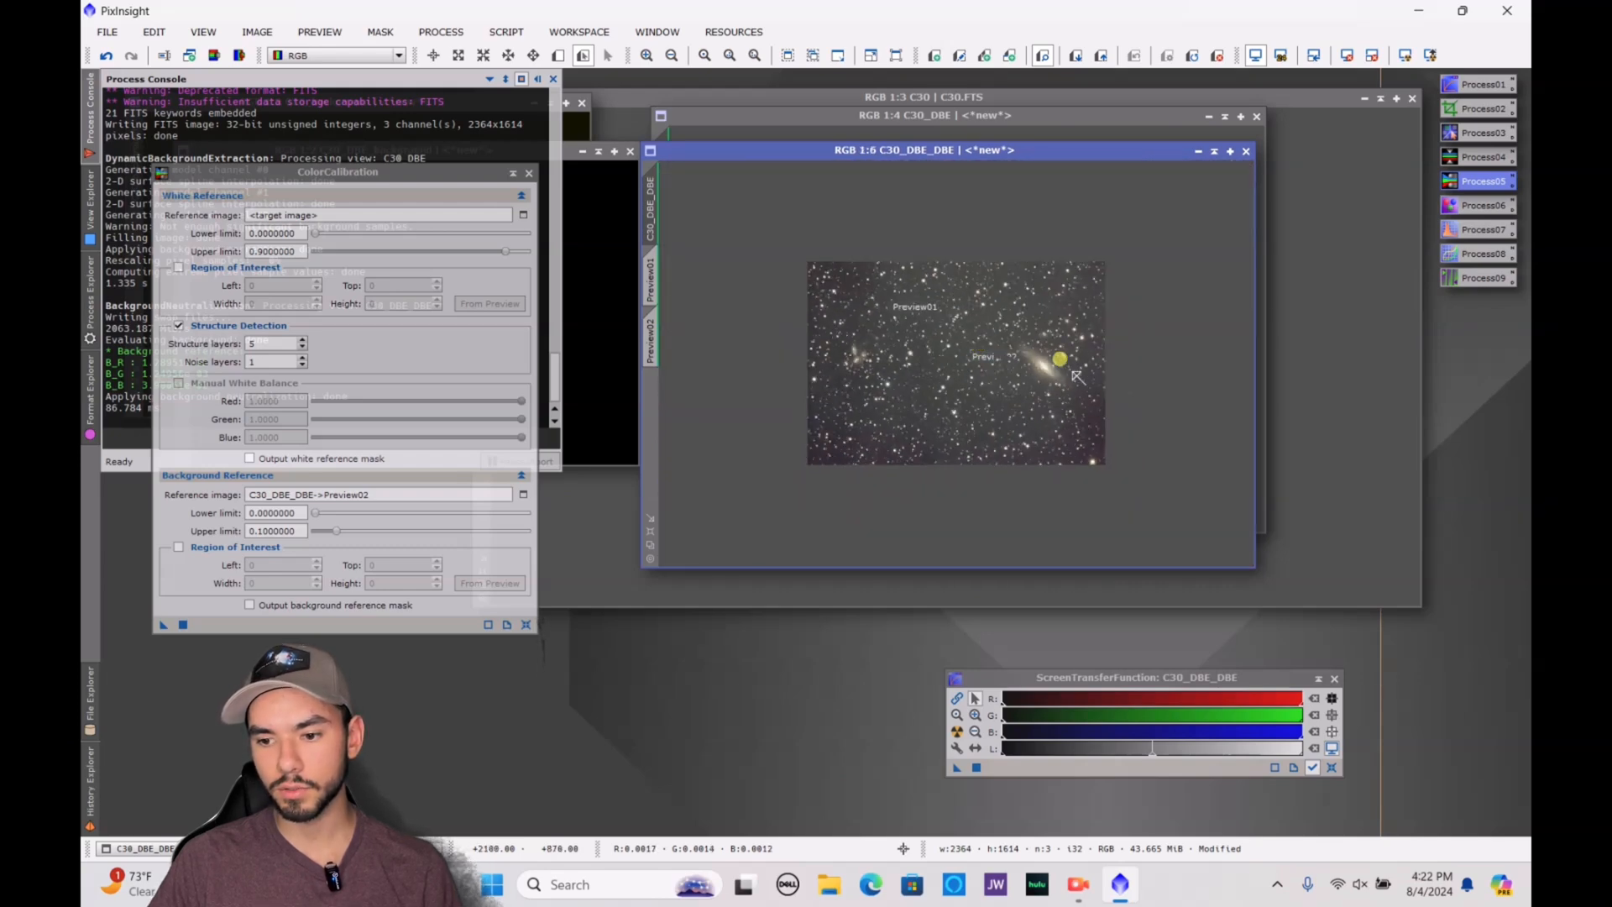
pyautogui.scroll(5, 997, 359)
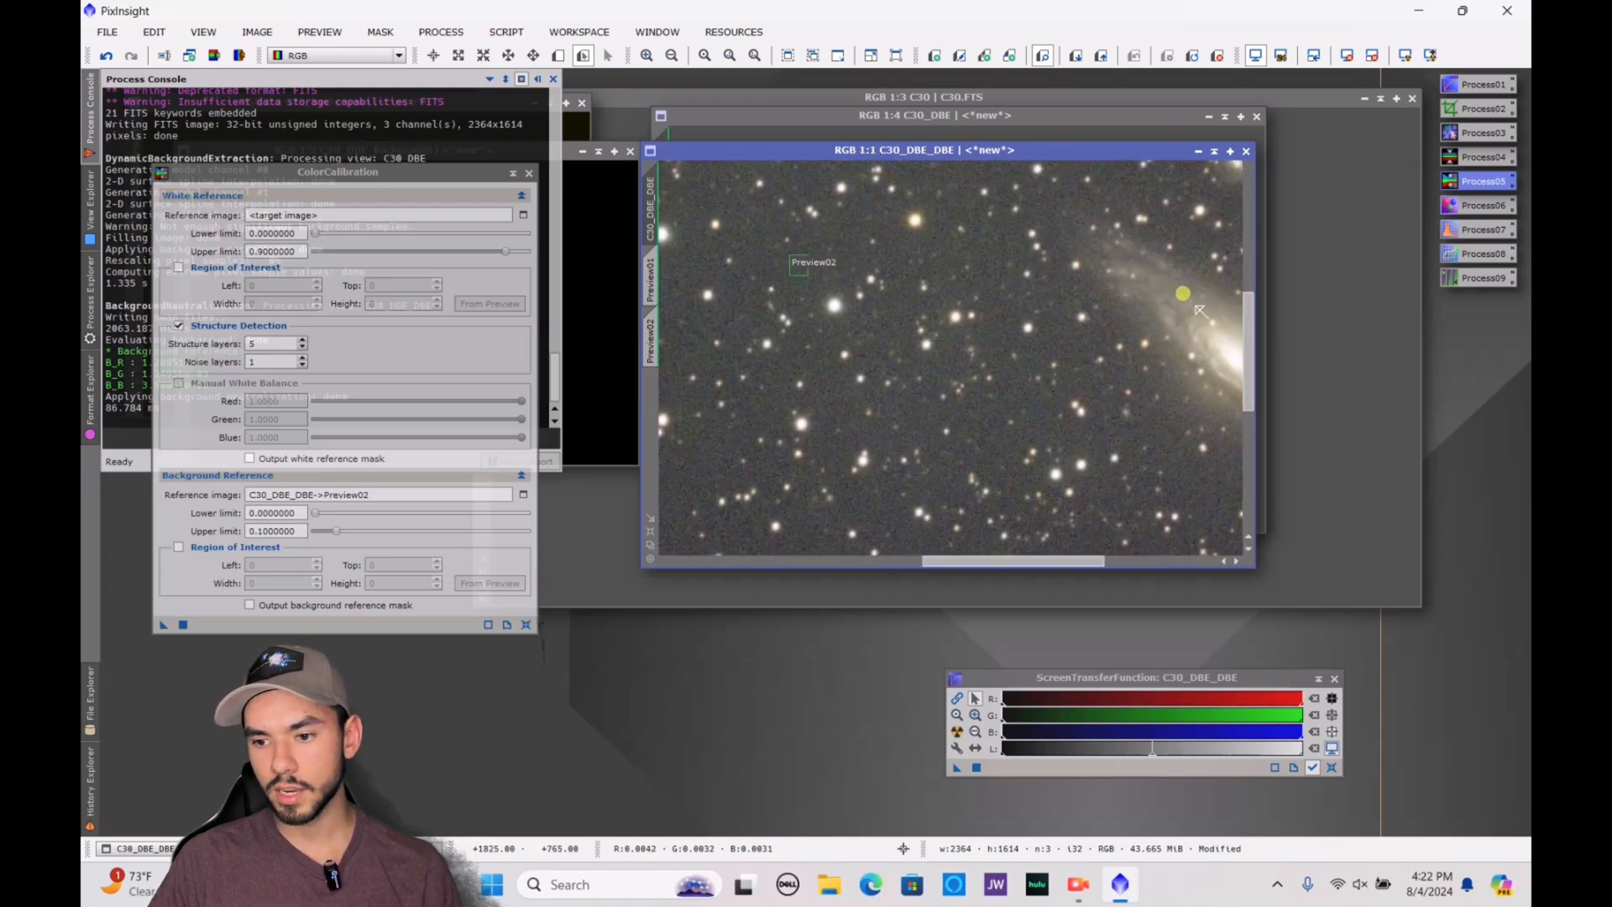
pyautogui.scroll(3, 1177, 294)
pyautogui.click(558, 56)
pyautogui.moveTo(1095, 309); pyautogui.dragTo(1138, 350)
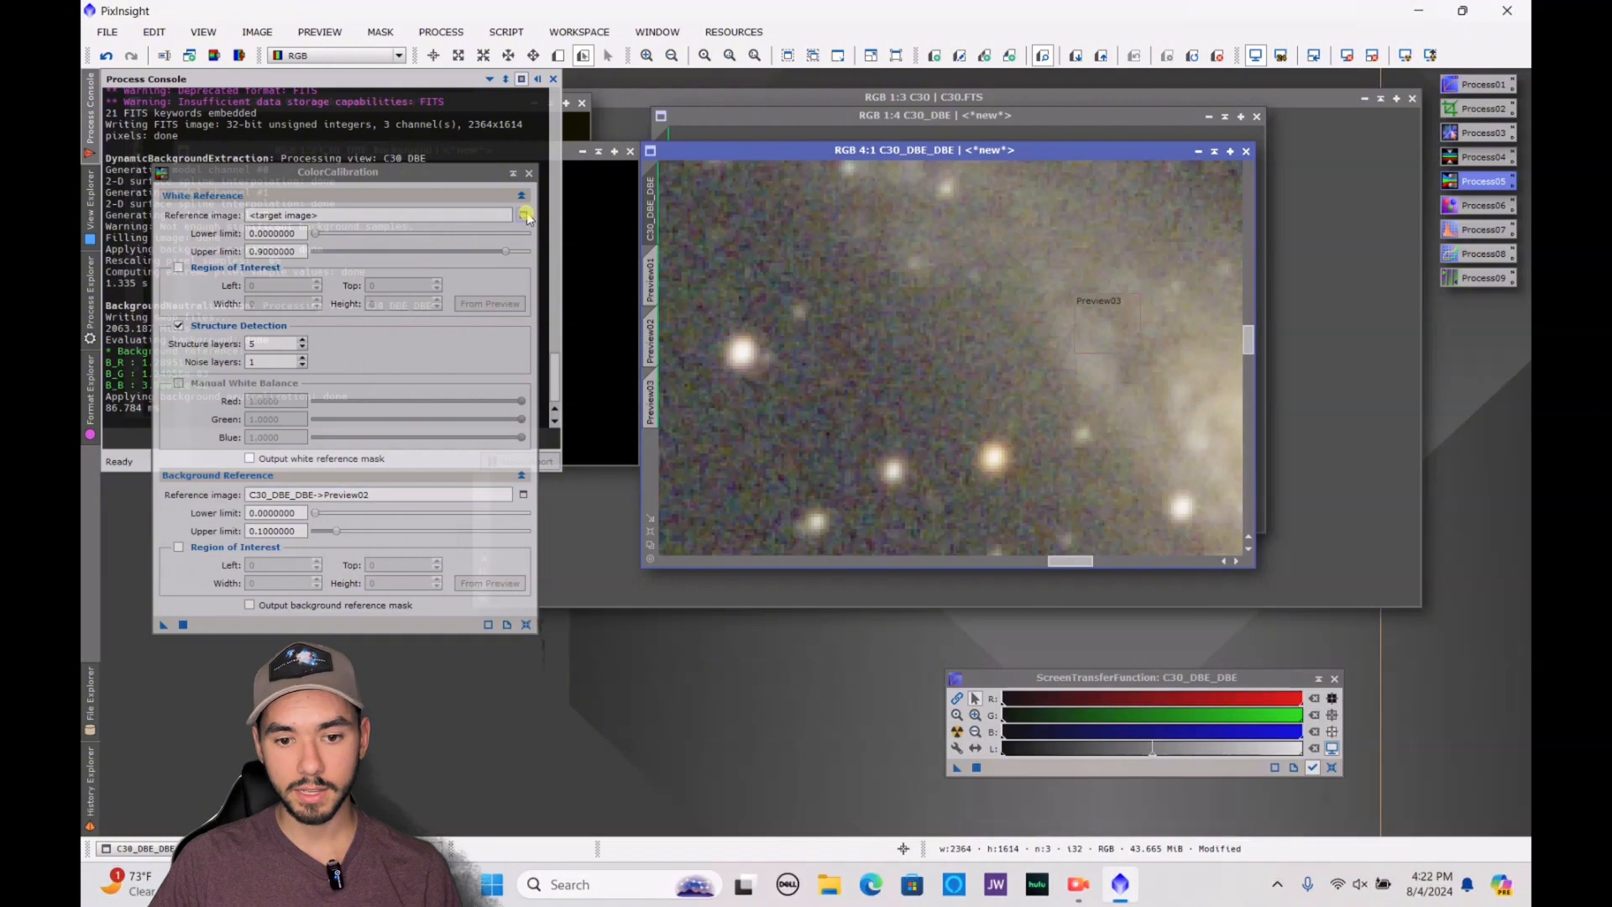
# Apply ColorCalibration to C30_DBE_DBE with C30_DBE_DBE->Preview03 as the white reference image, and close the process
pyautogui.click(523, 215)
pyautogui.click(777, 413)
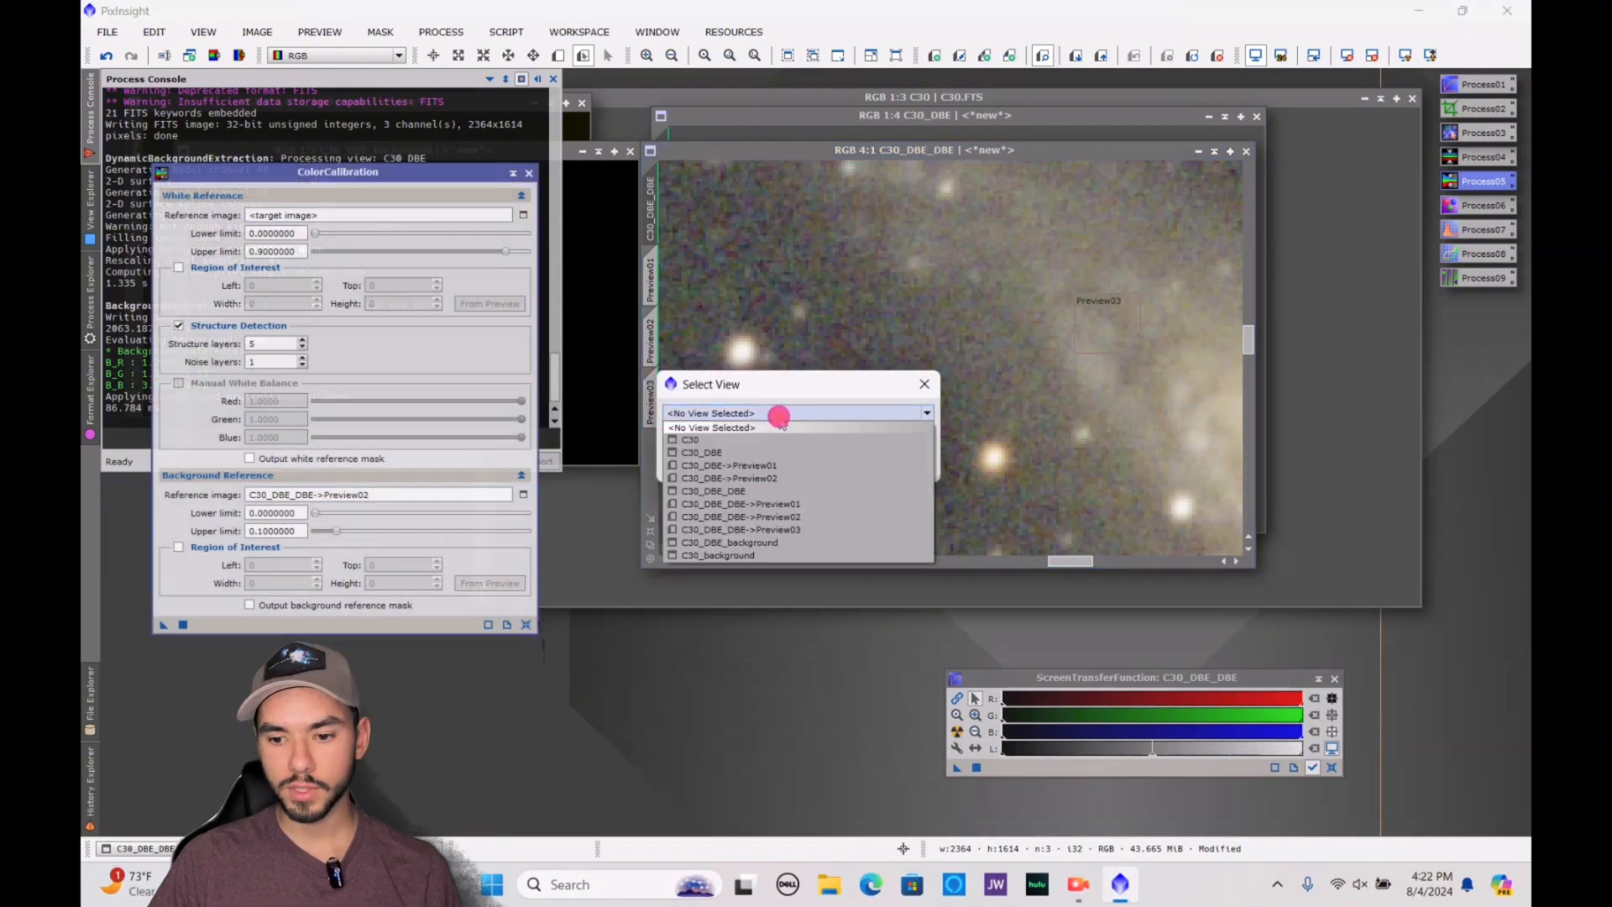
pyautogui.click(794, 522)
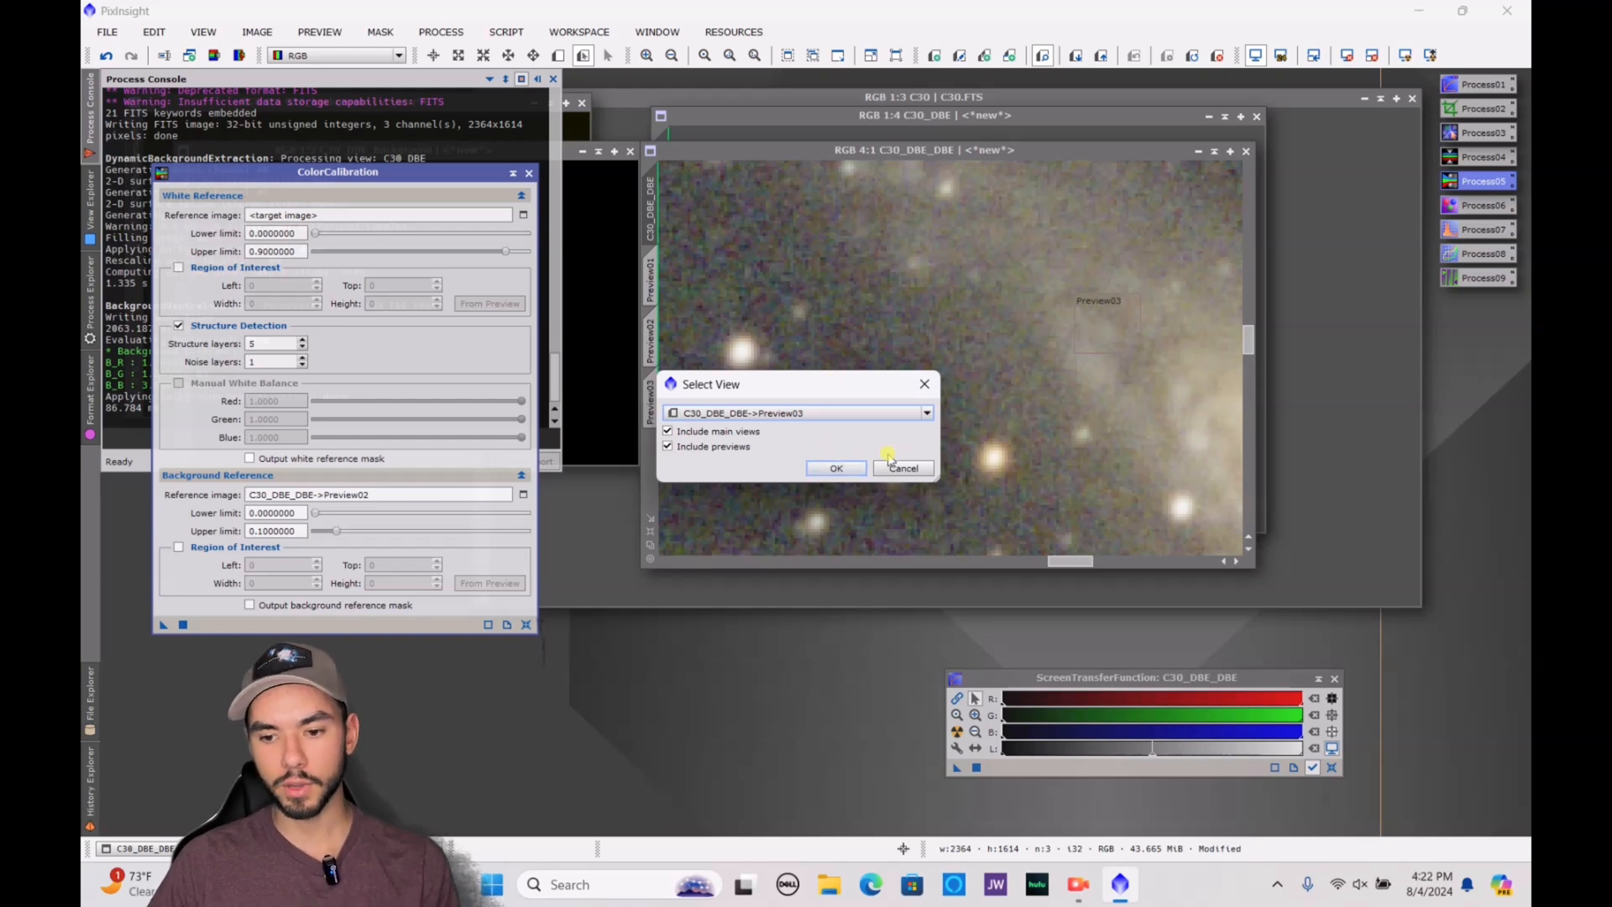
pyautogui.click(831, 467)
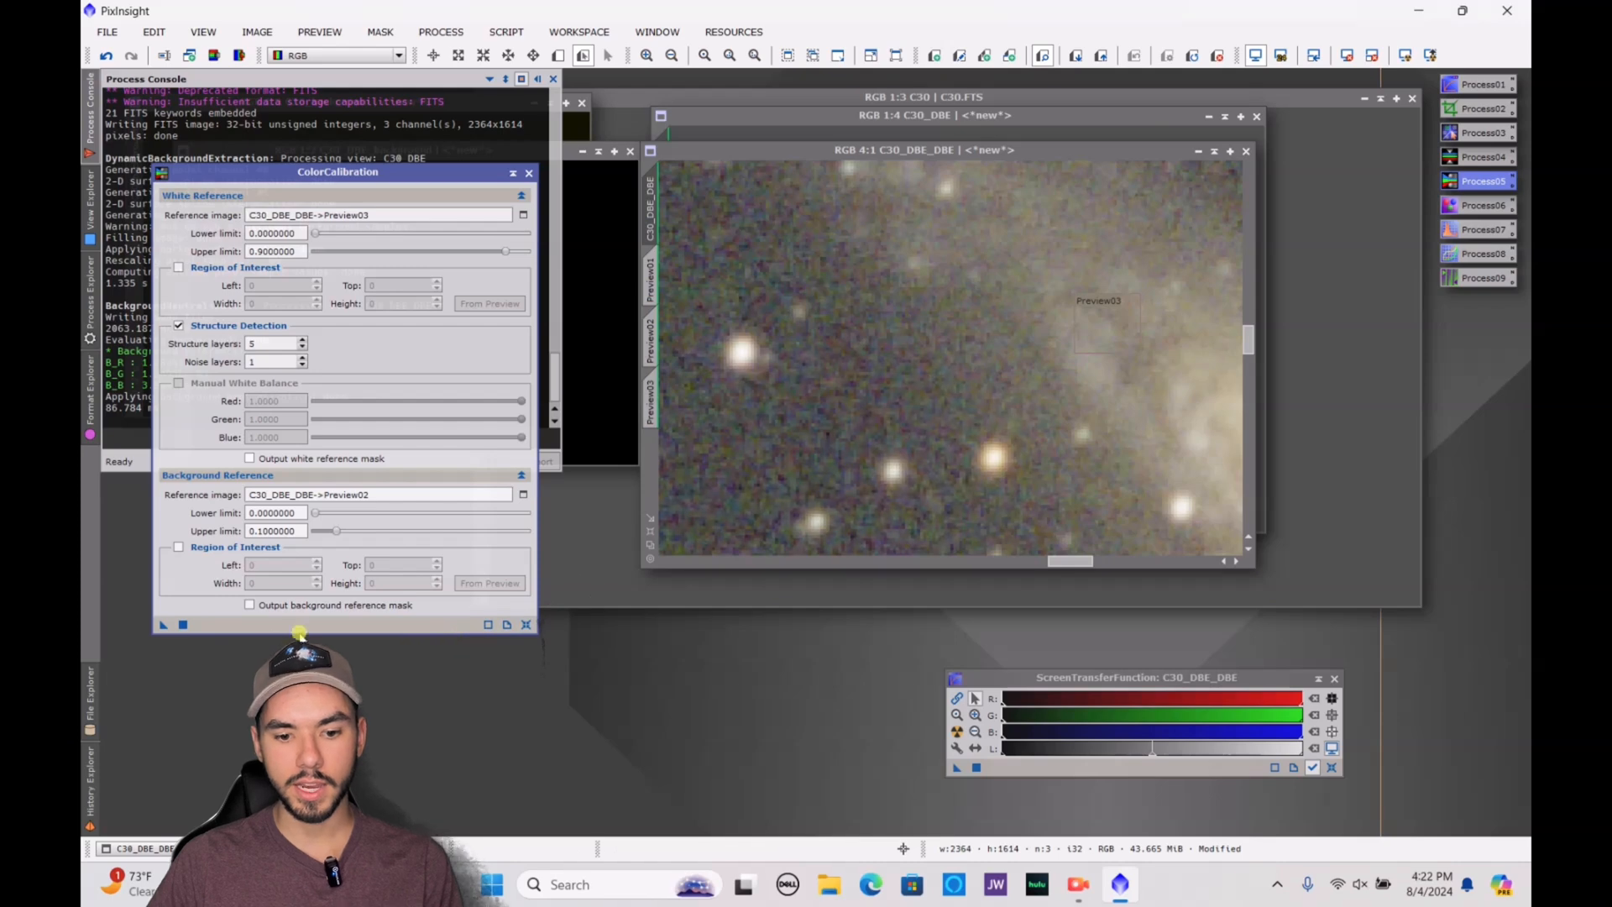
pyautogui.click(182, 623)
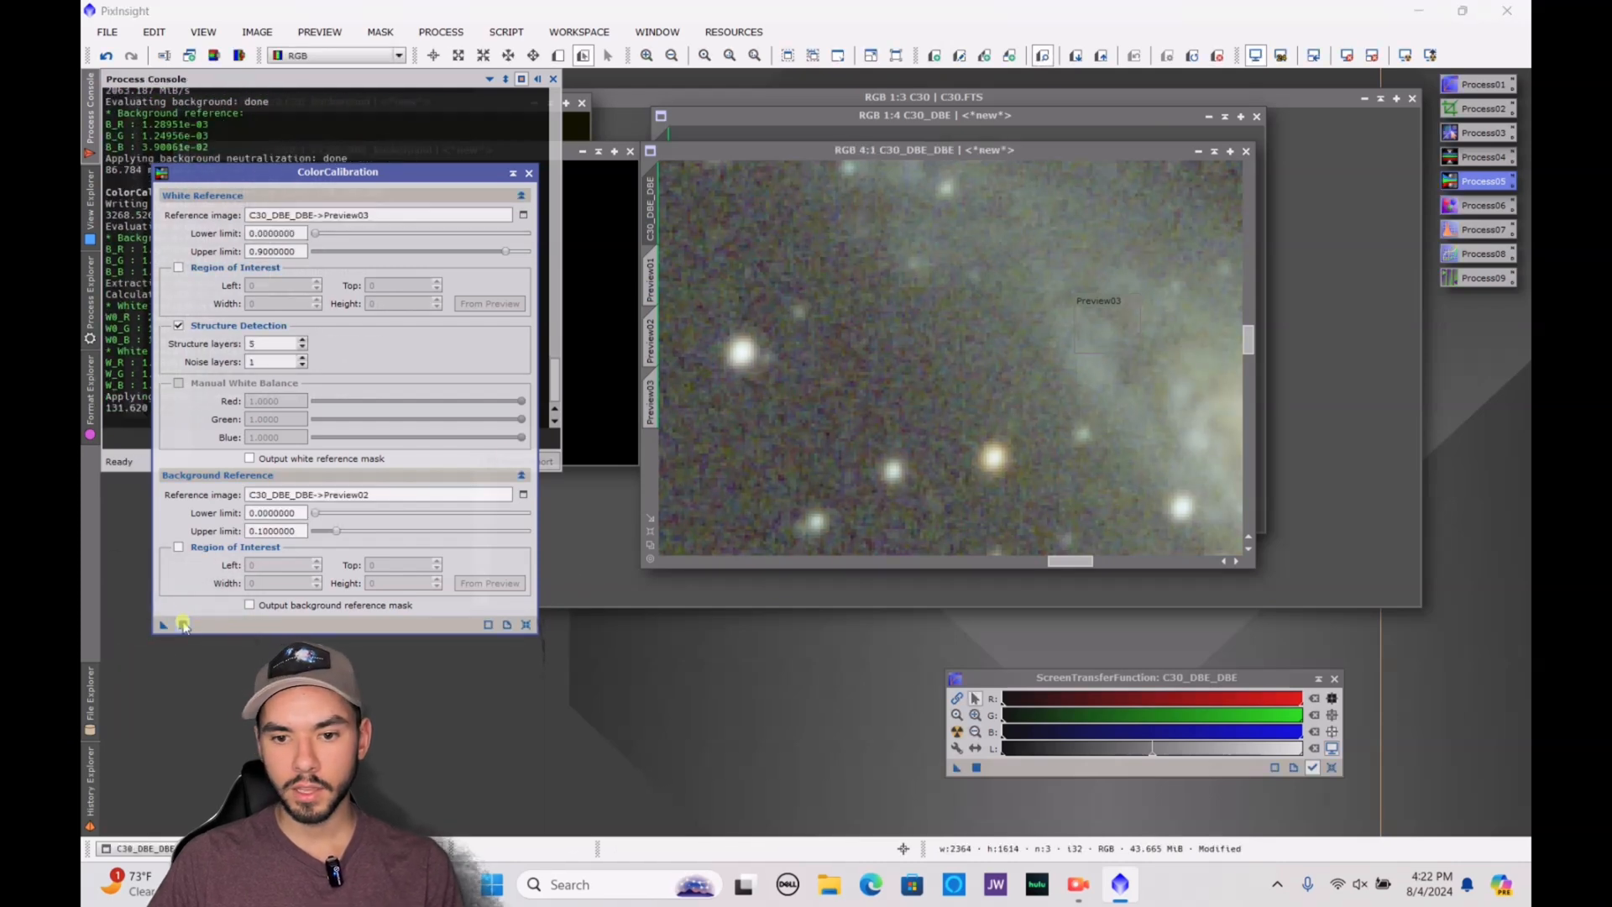
pyautogui.click(529, 173)
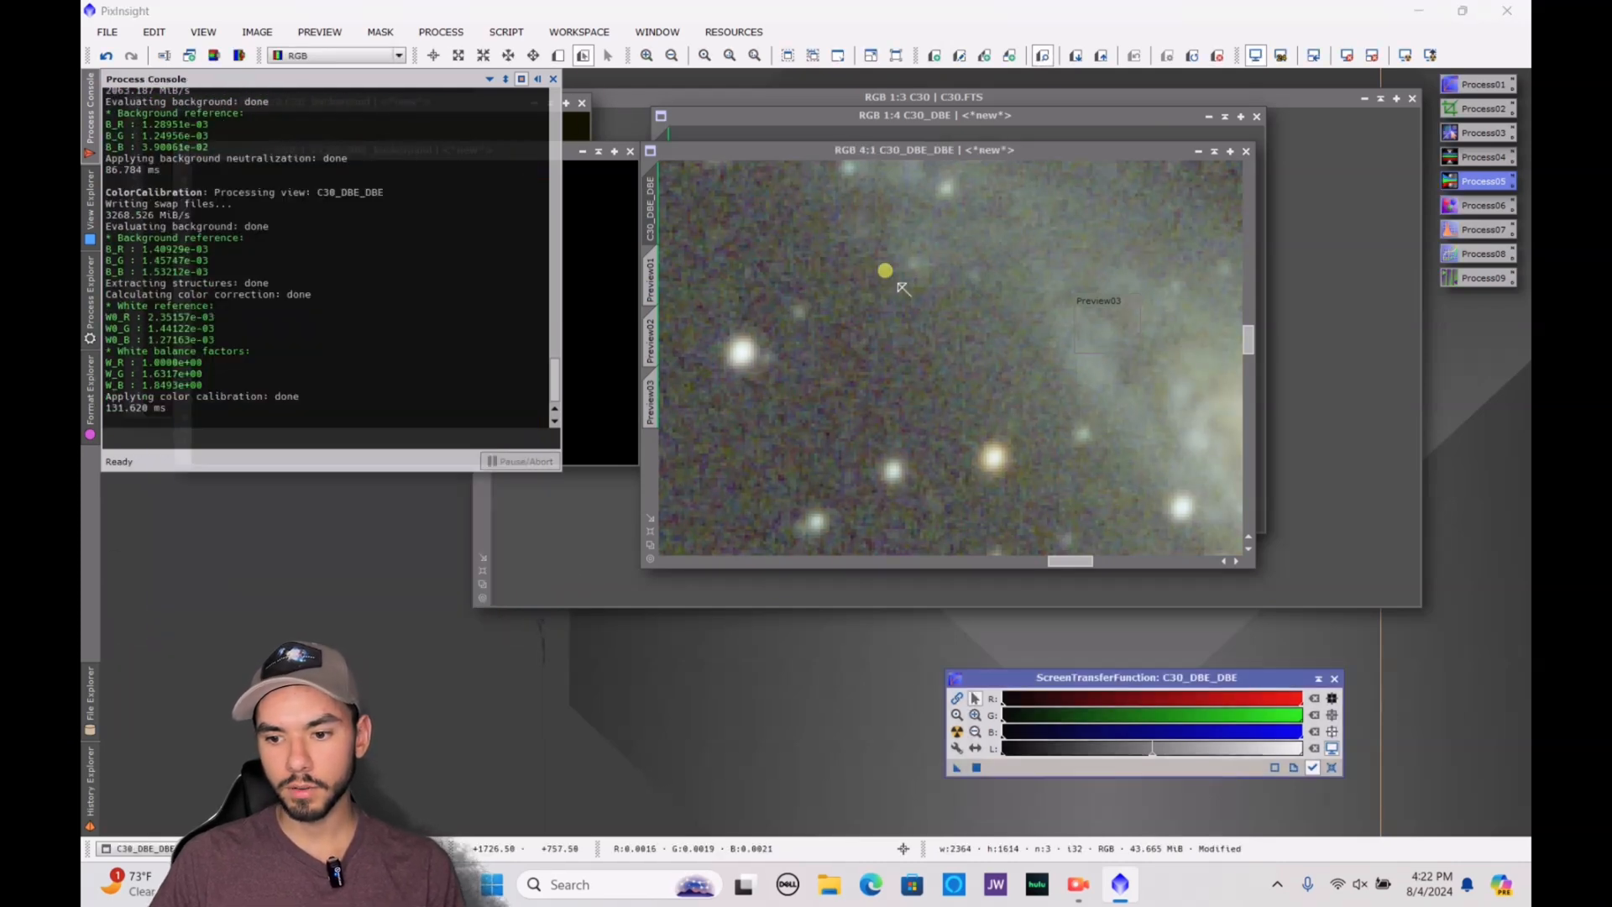
pyautogui.scroll(-6, 884, 271)
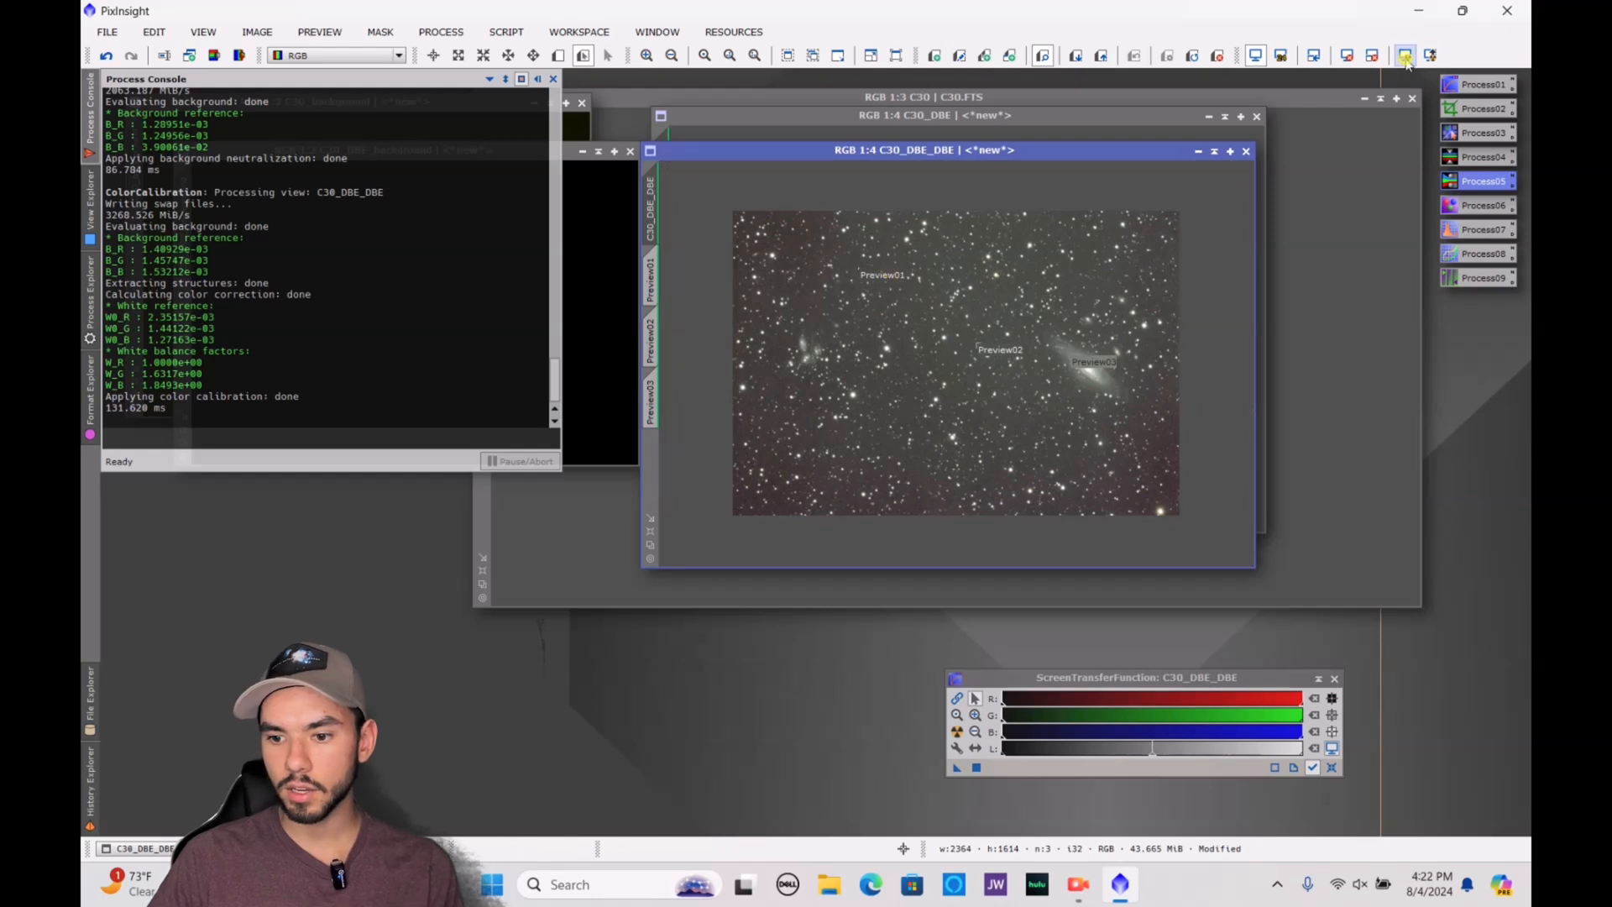
# Remove green from C30_DBE_DBE using SCNR with Average Neutral protection and amount 1.00, and reset the image's screen stretch
pyautogui.click(86, 327)
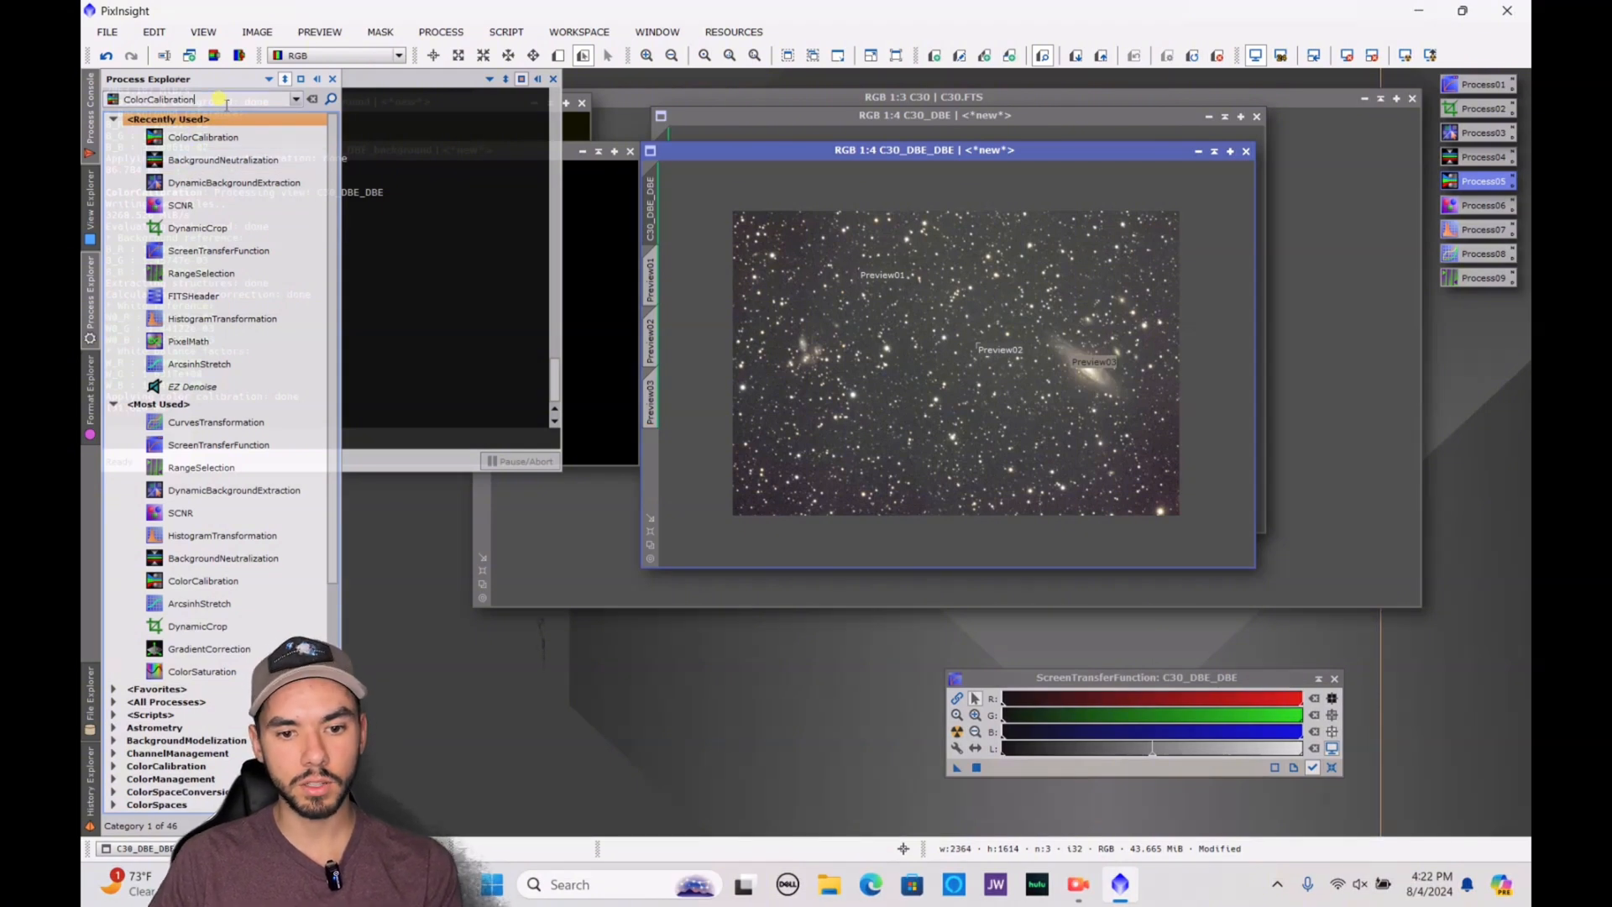
pyautogui.doubleClick(220, 100)
pyautogui.write('scnr')
pyautogui.click(175, 119)
pyautogui.doubleClick(180, 205)
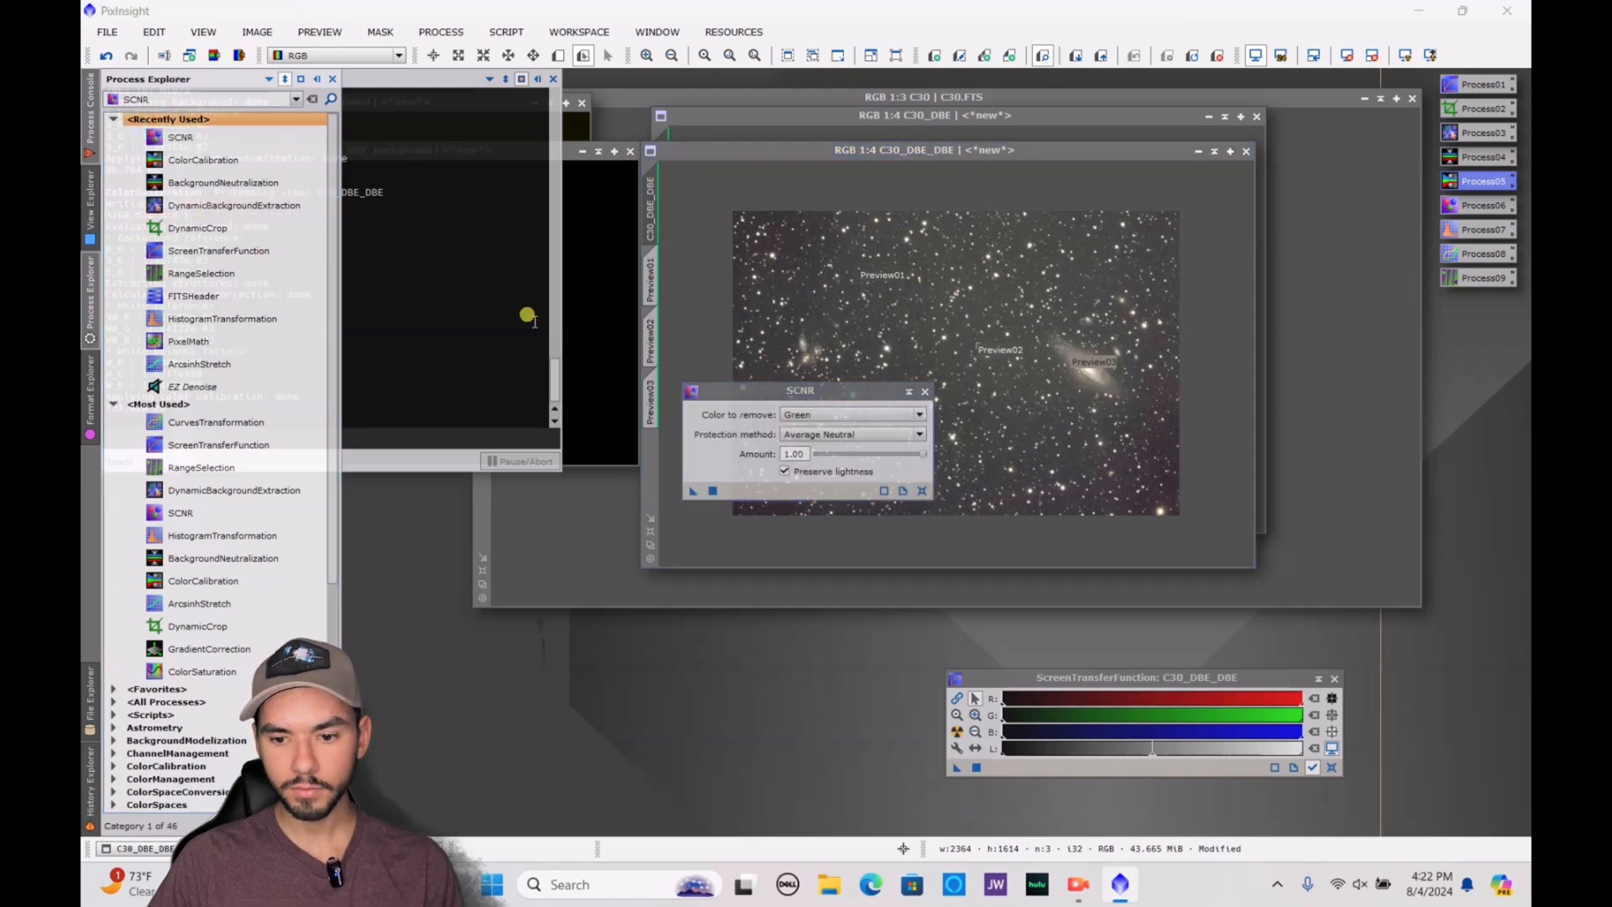
pyautogui.click(713, 491)
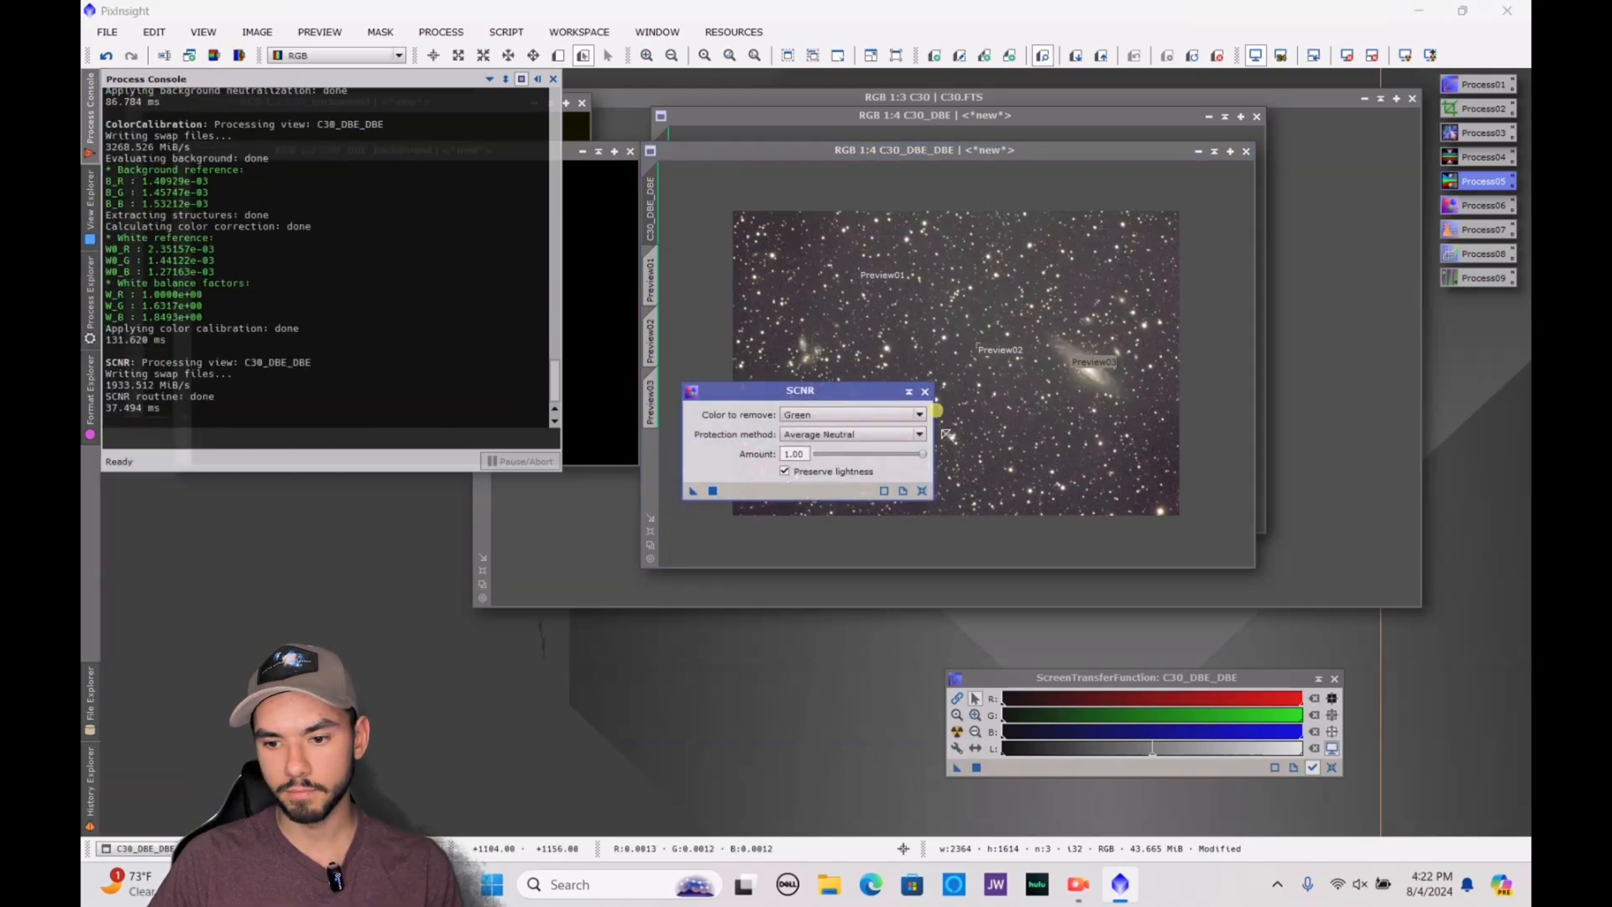
pyautogui.click(925, 391)
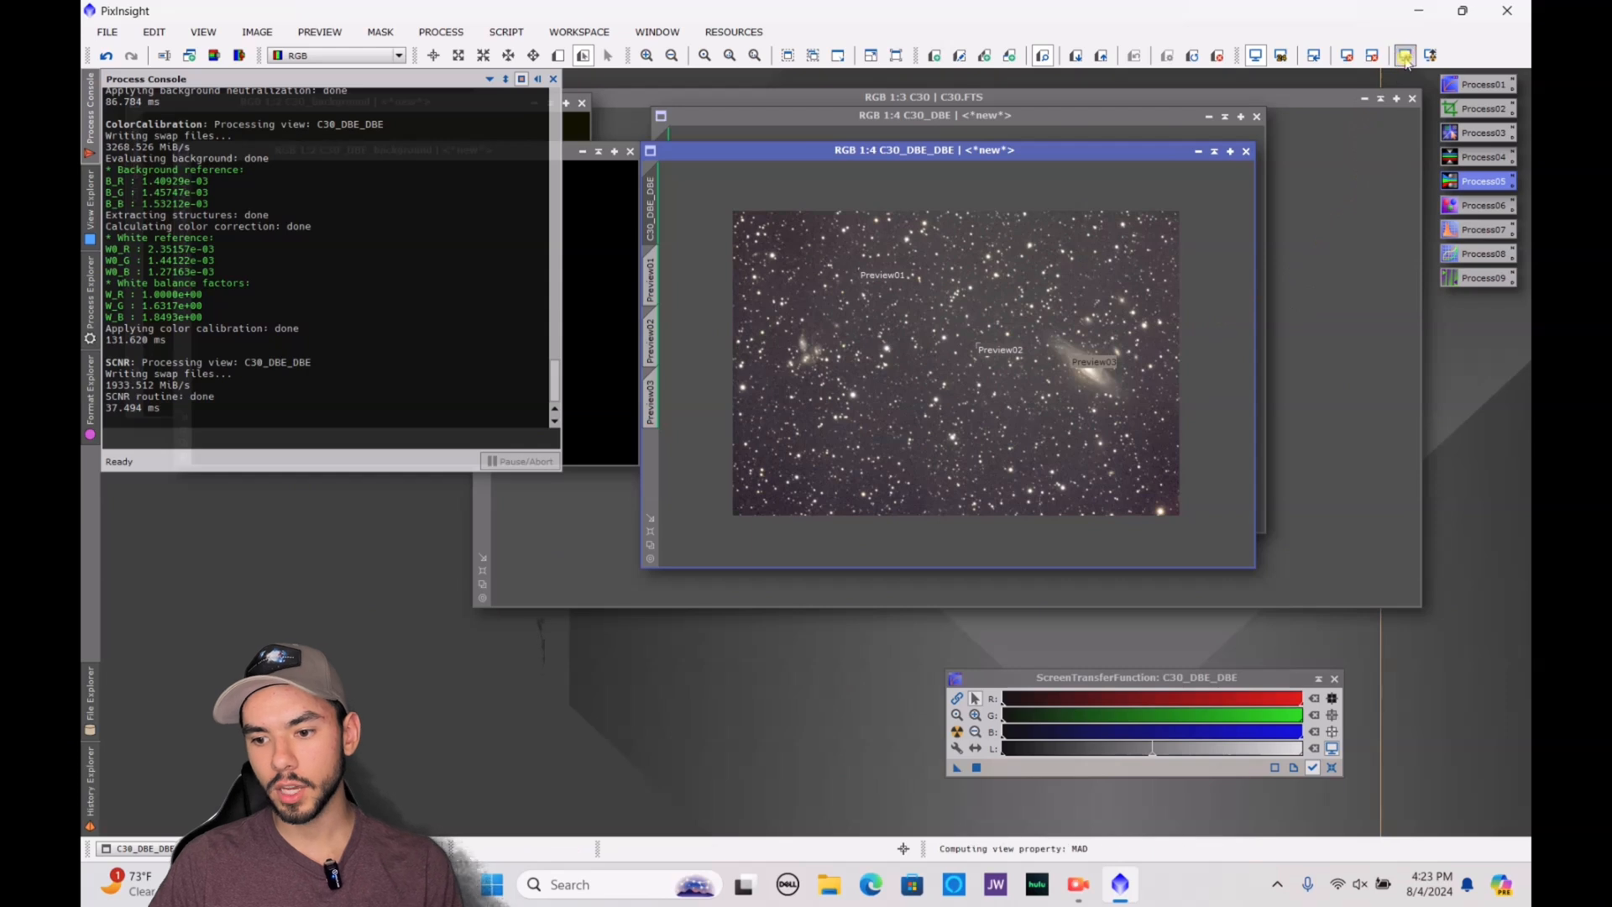
pyautogui.click(1347, 55)
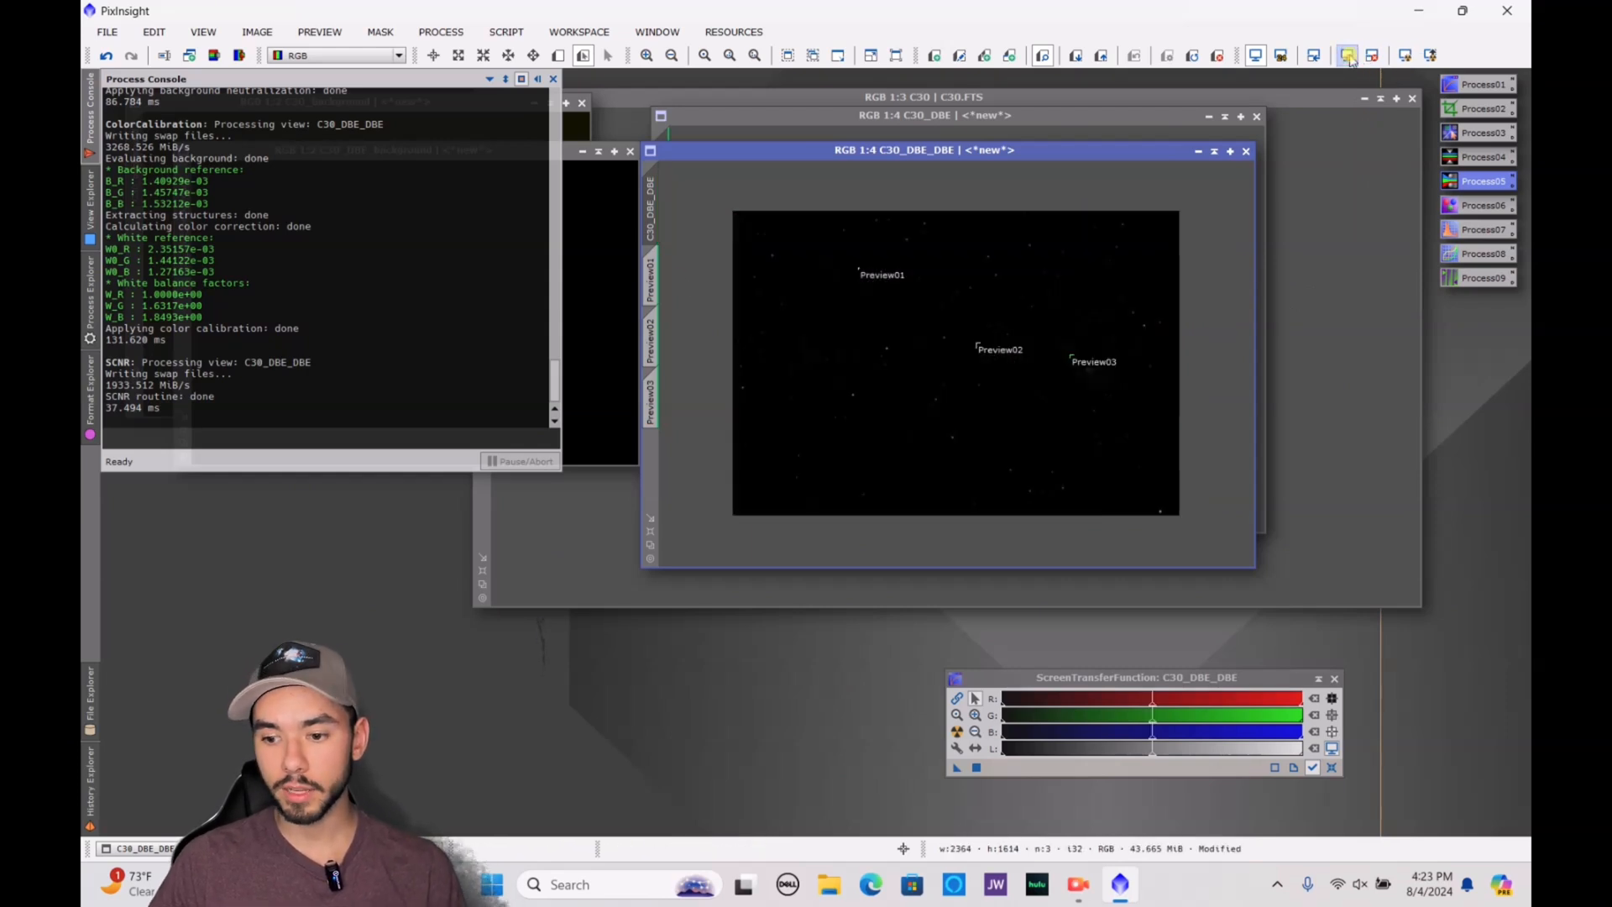
# Try an ArcsinhStretch with a stretch factor of 149 on C30_DBE_DBE in the real-time preview without applying it
pyautogui.click(89, 300)
pyautogui.click(89, 211)
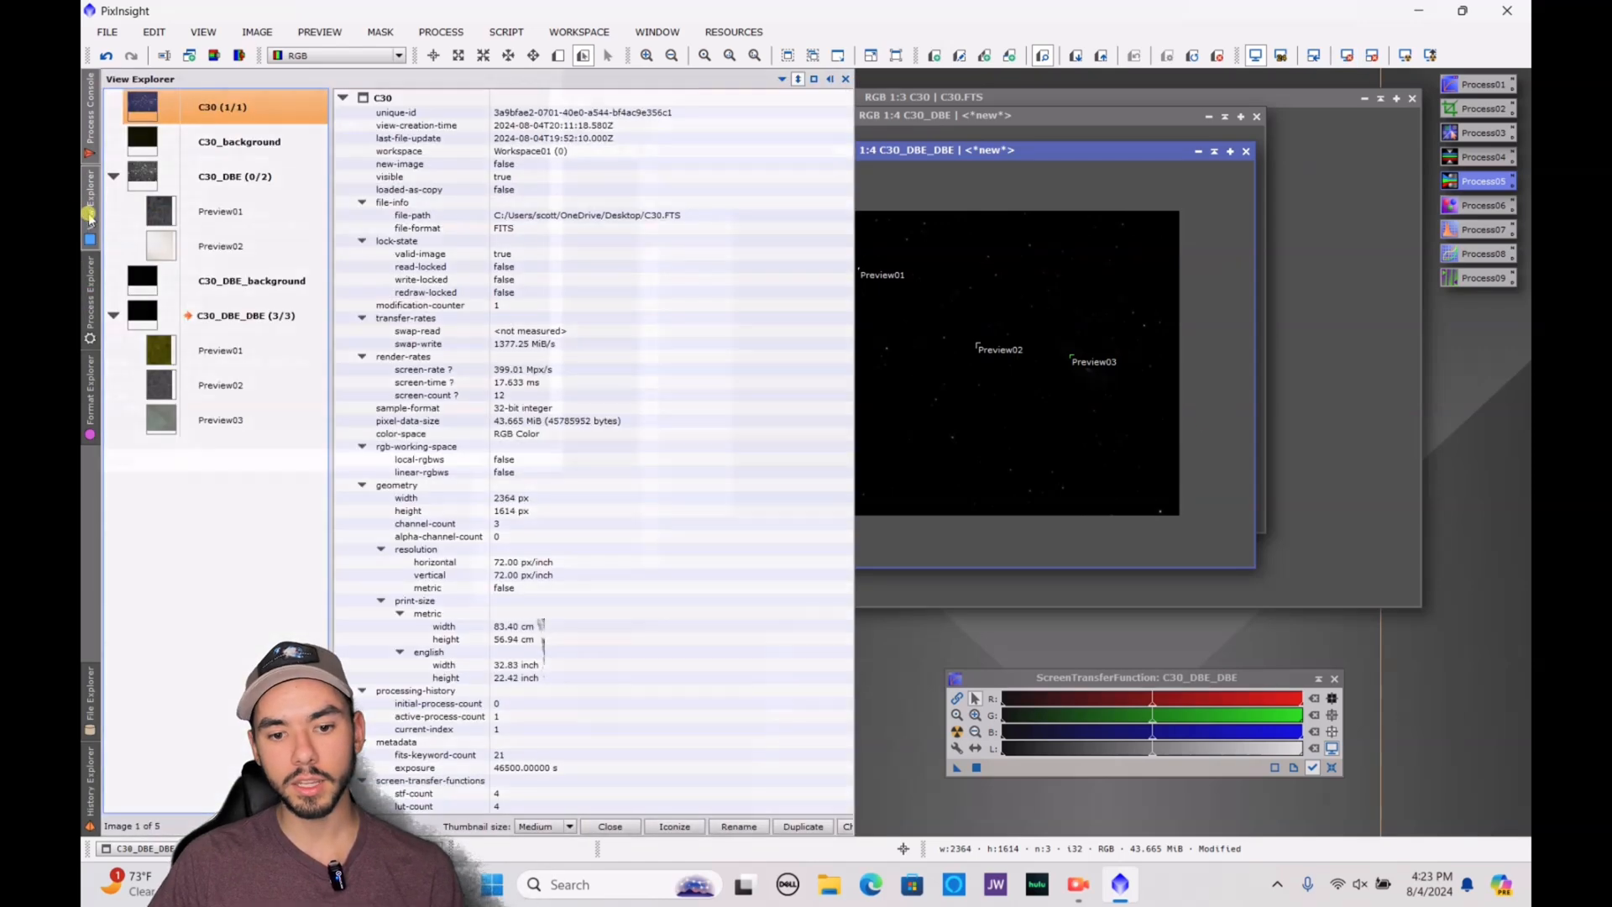
pyautogui.click(87, 278)
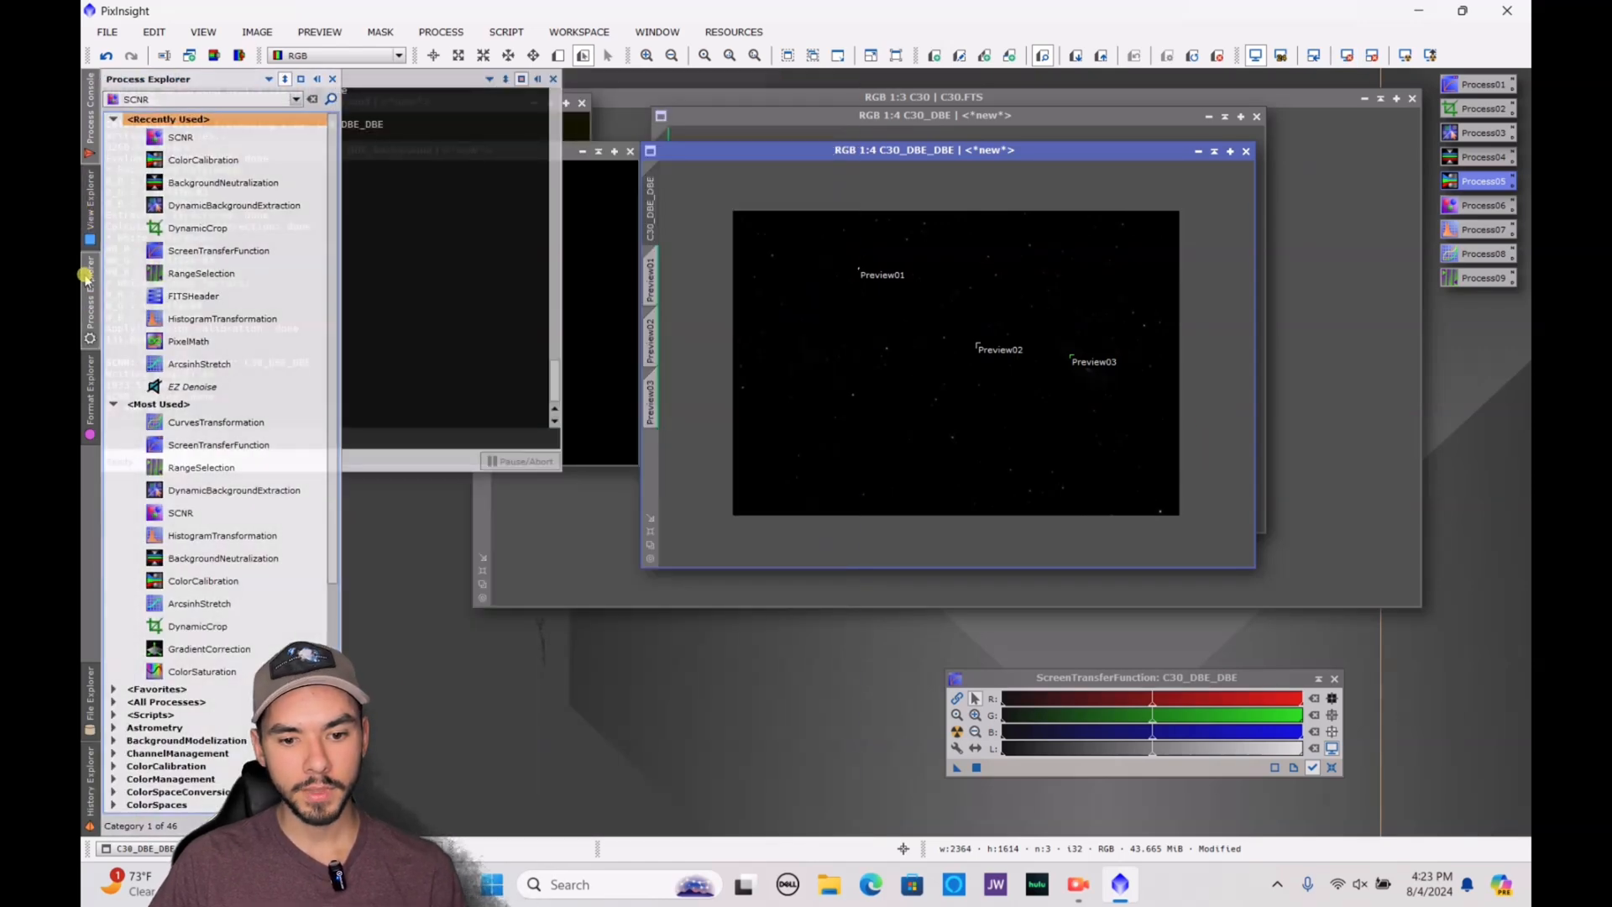
pyautogui.doubleClick(225, 365)
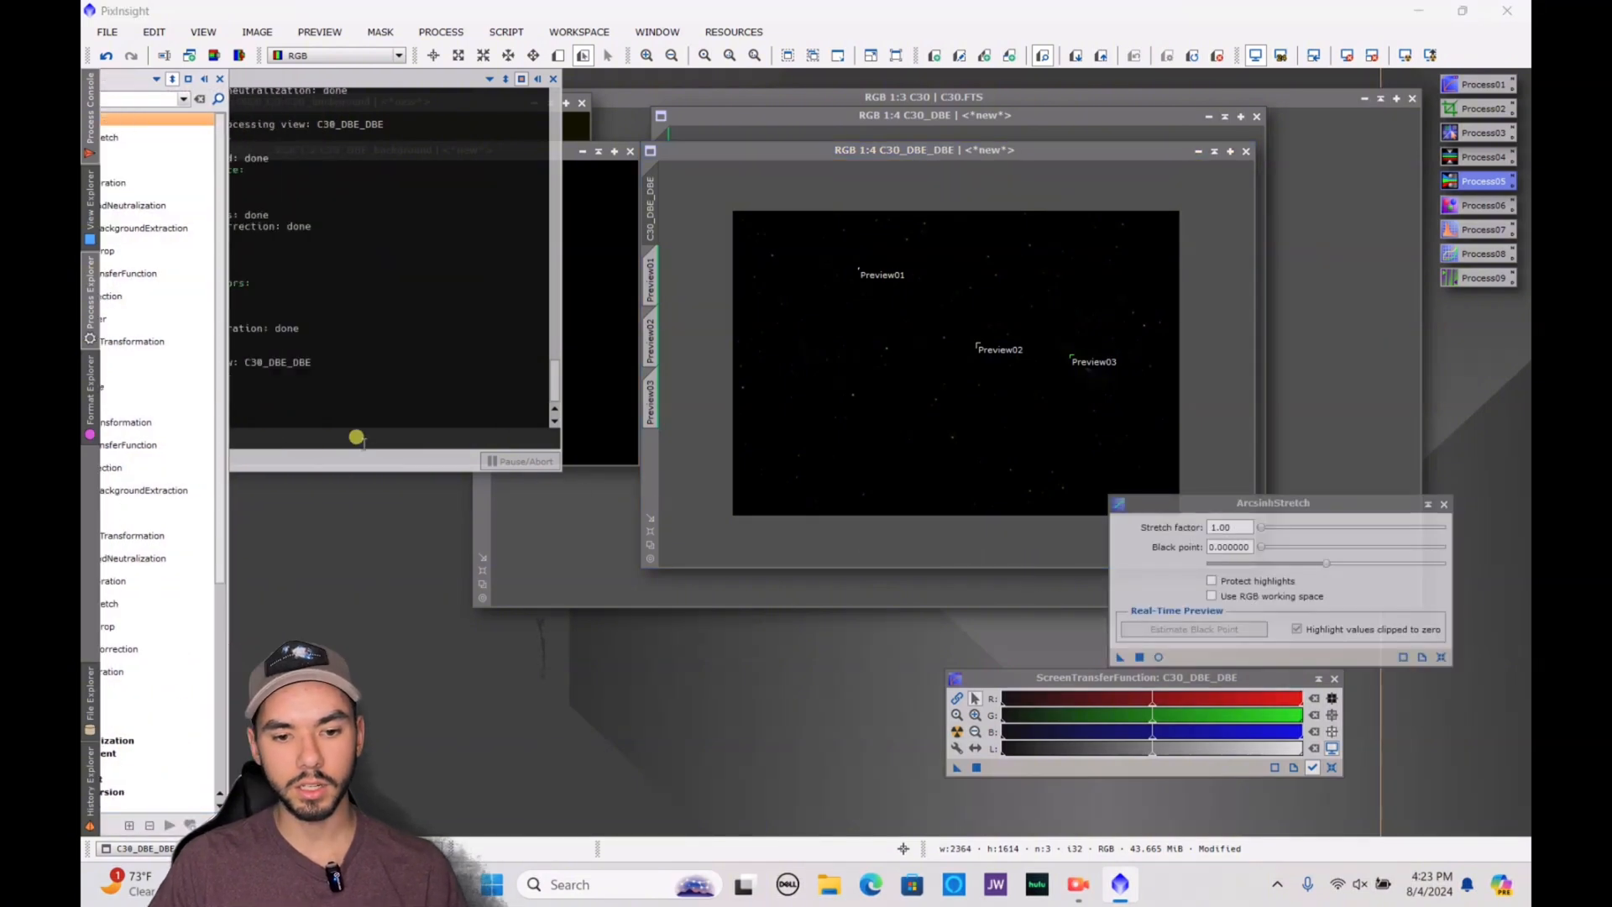
pyautogui.click(91, 319)
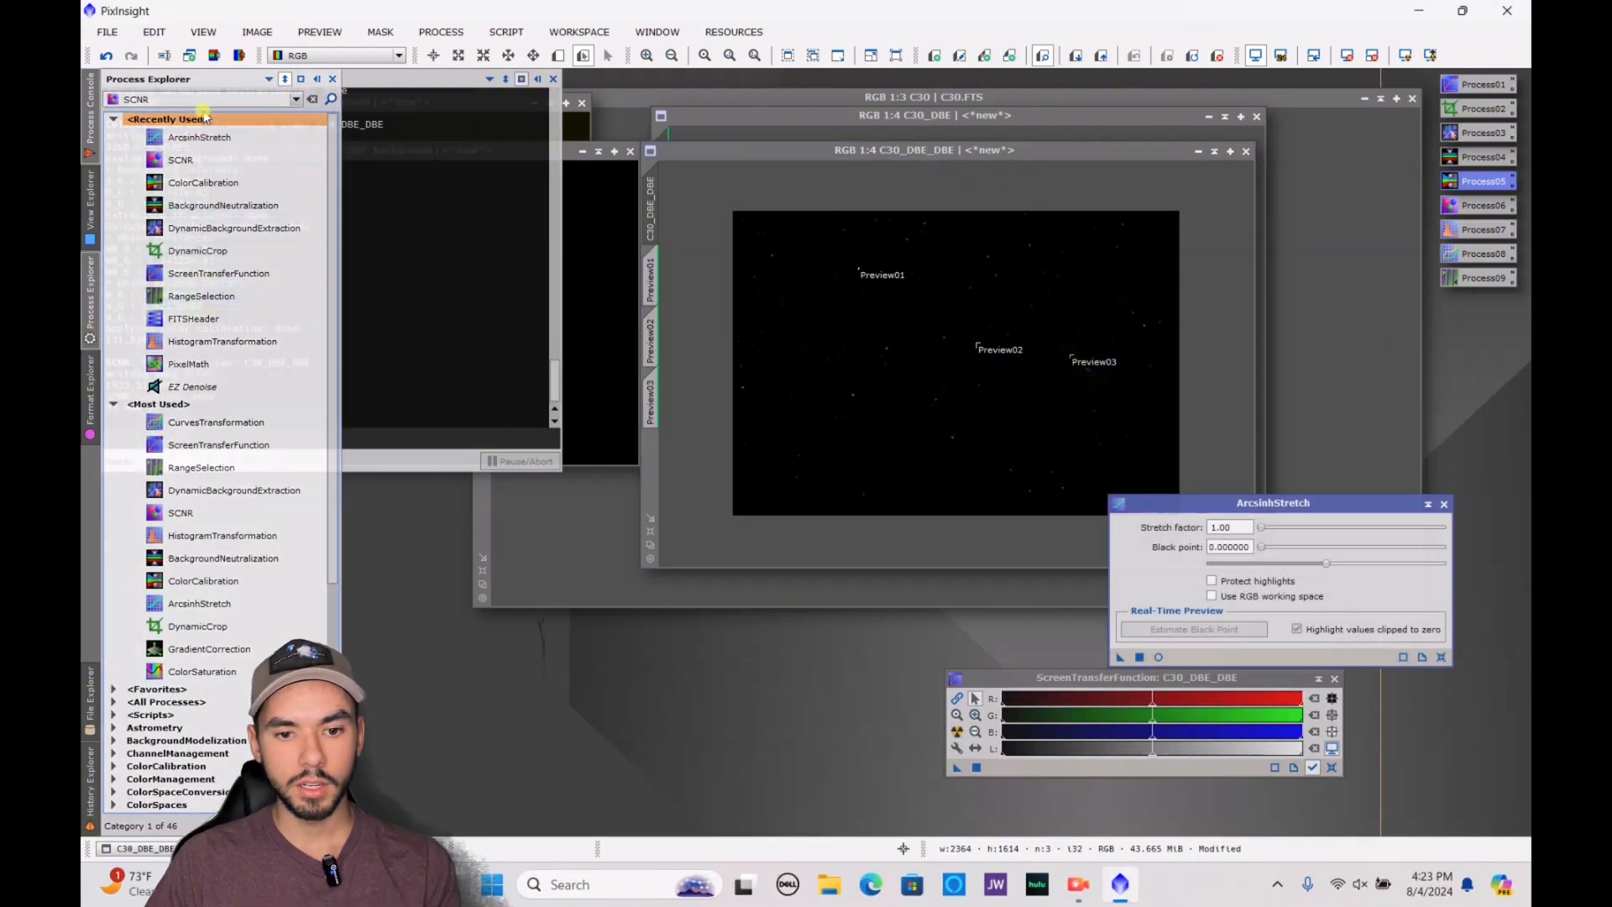
pyautogui.doubleClick(119, 98)
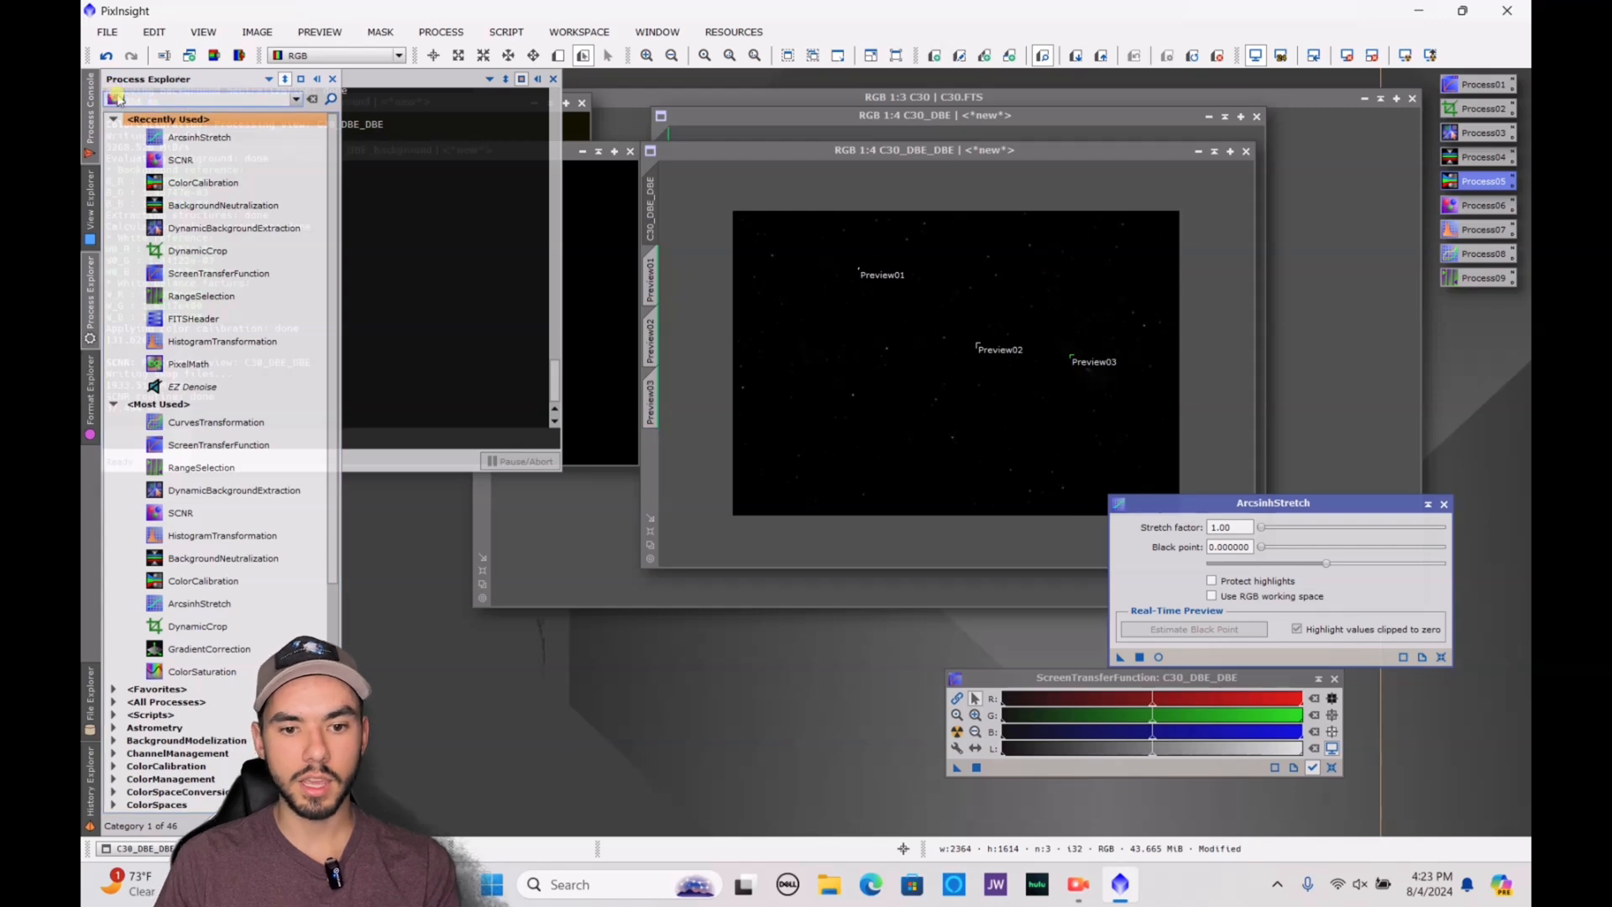
pyautogui.write('arc')
pyautogui.click(156, 116)
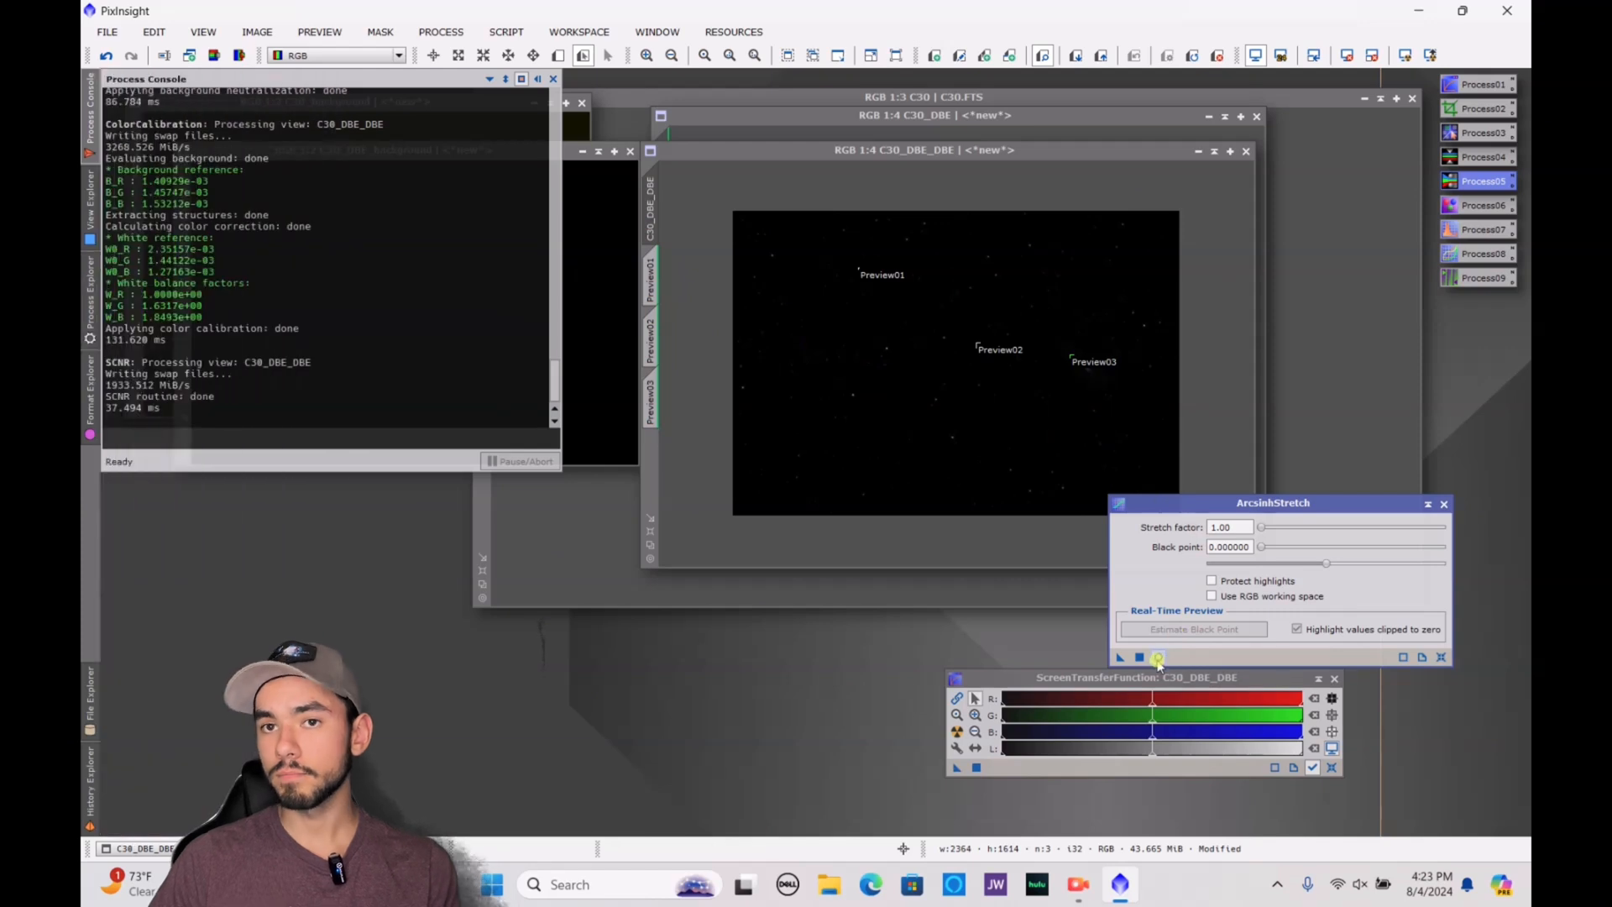
pyautogui.click(1159, 656)
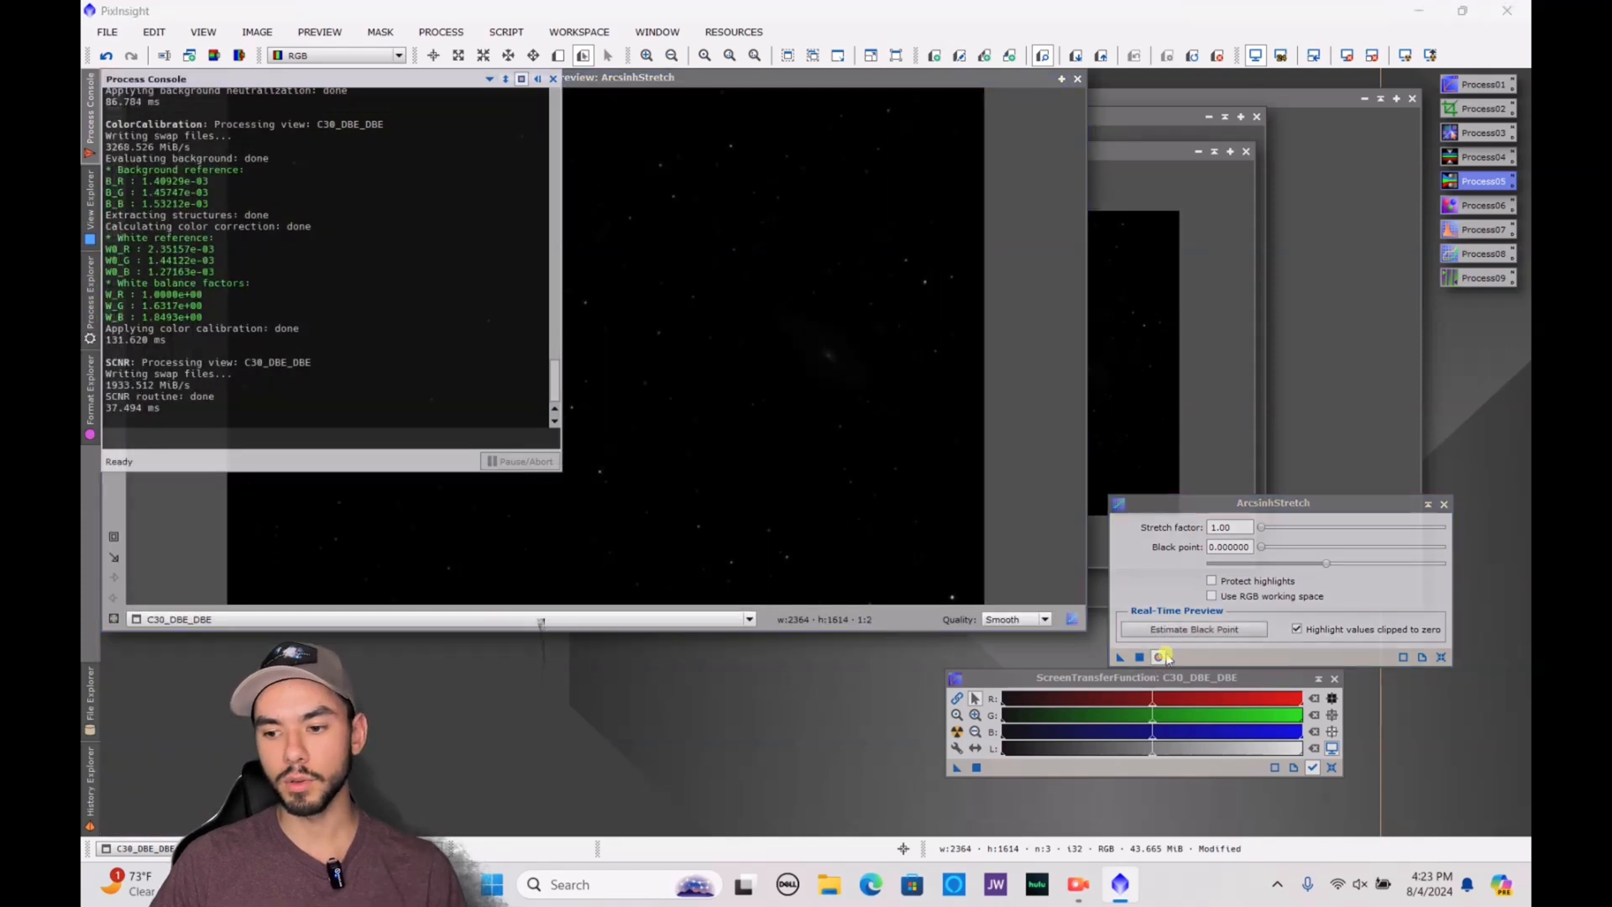
pyautogui.moveTo(1262, 530); pyautogui.dragTo(1388, 555)
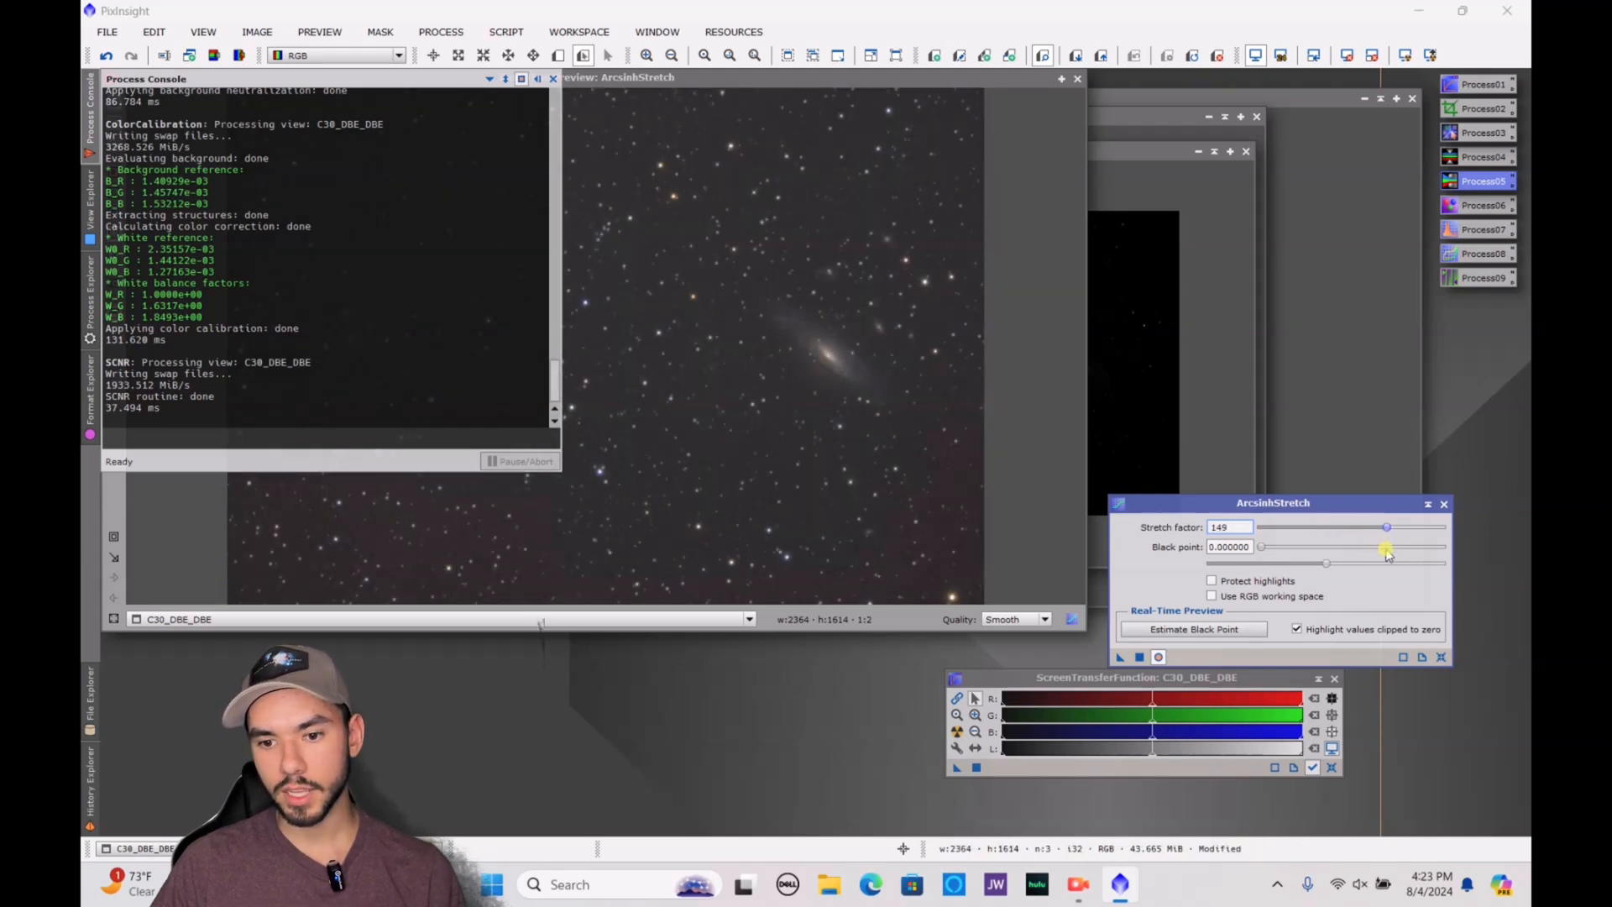
pyautogui.click(1444, 505)
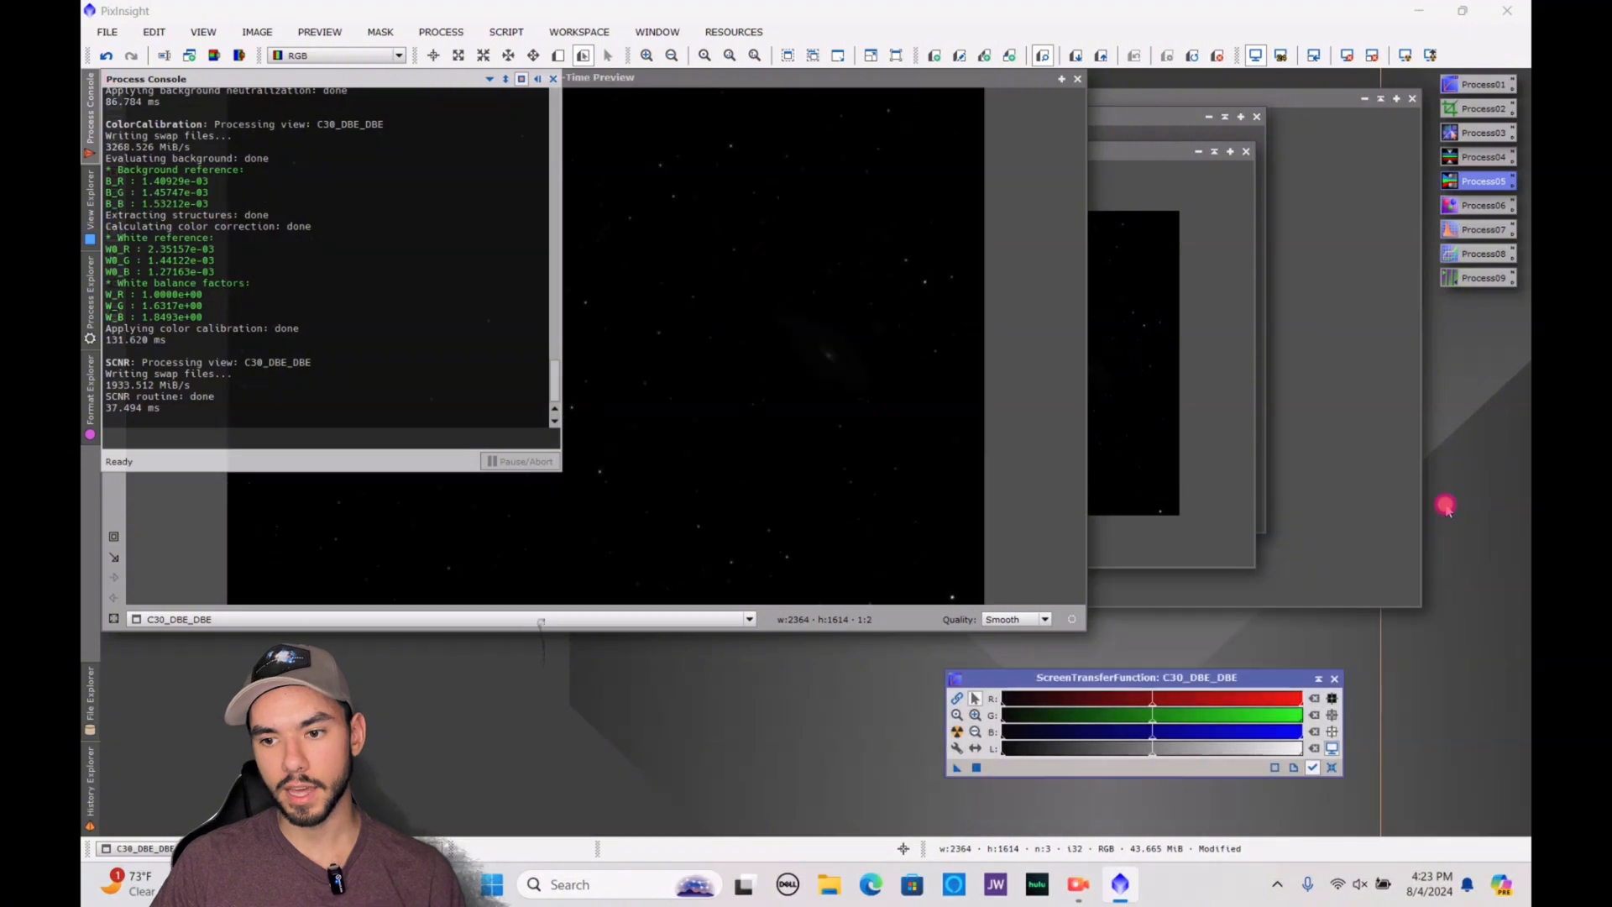
pyautogui.click(1082, 78)
pyautogui.click(1079, 79)
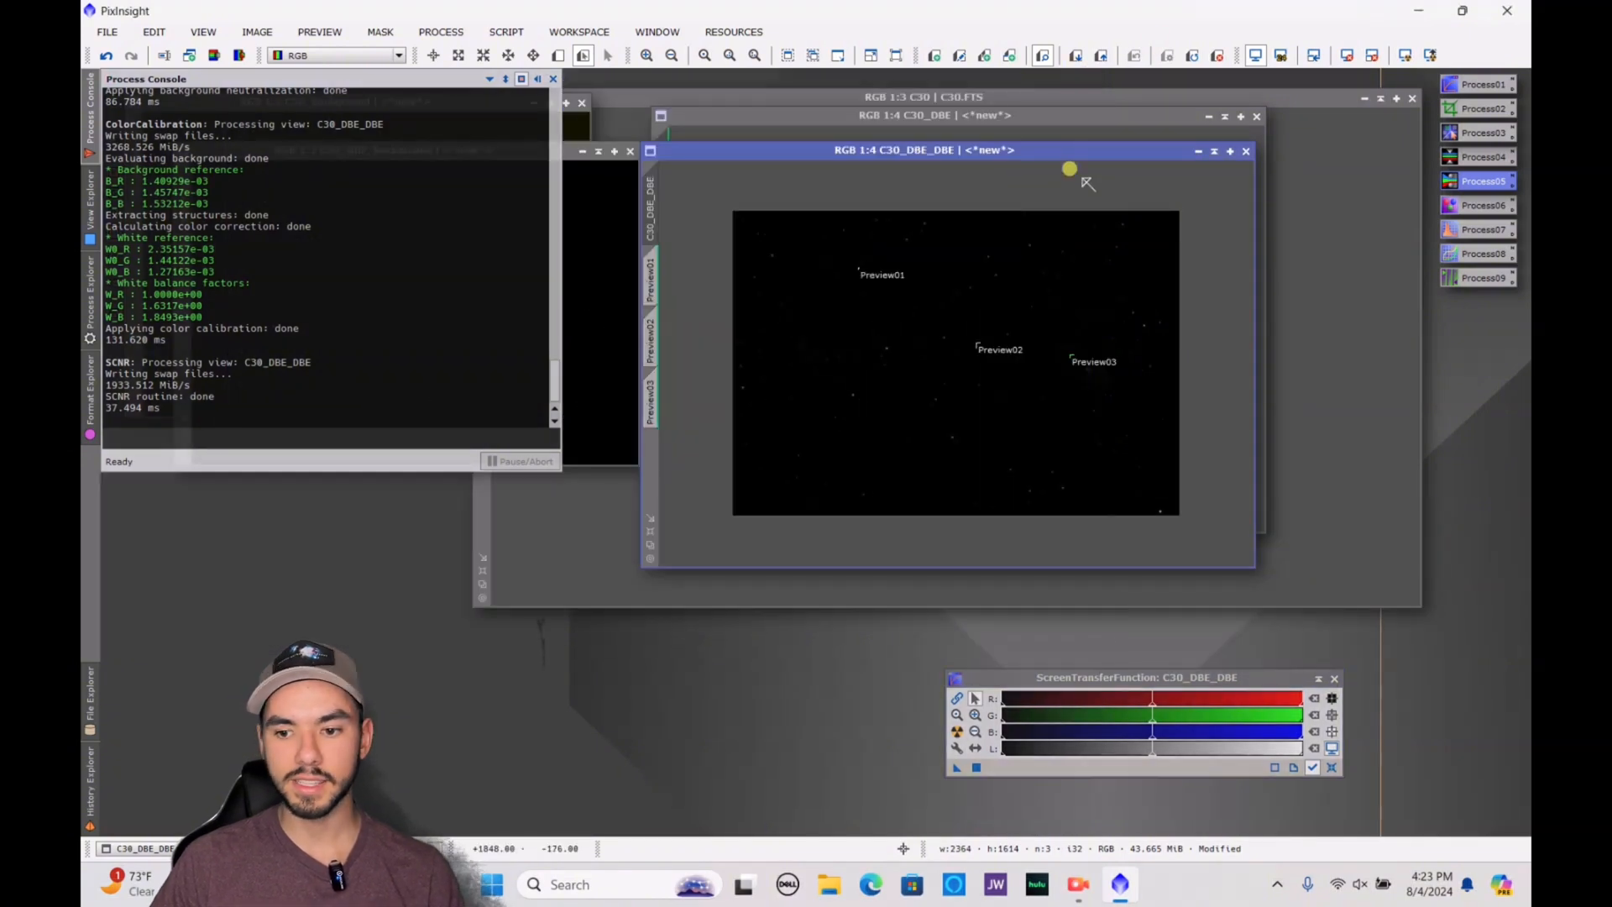
# Save the image on the Desktop as C30_DBE_DBE.fit in 32-bit unsigned integer FITS format
pyautogui.click(85, 21)
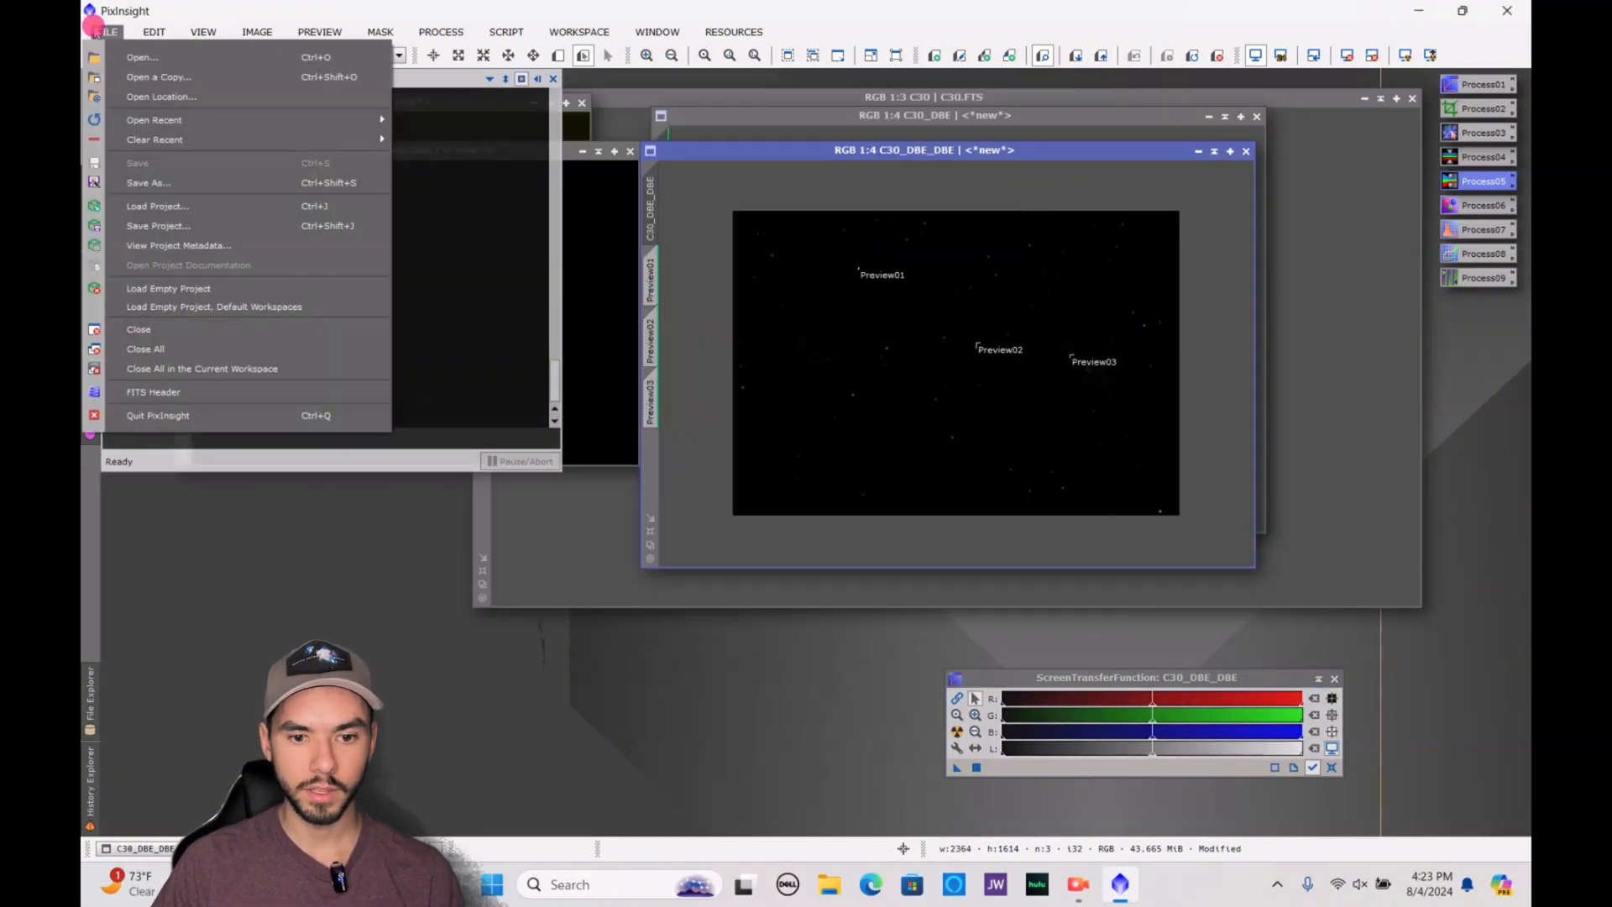
pyautogui.click(209, 184)
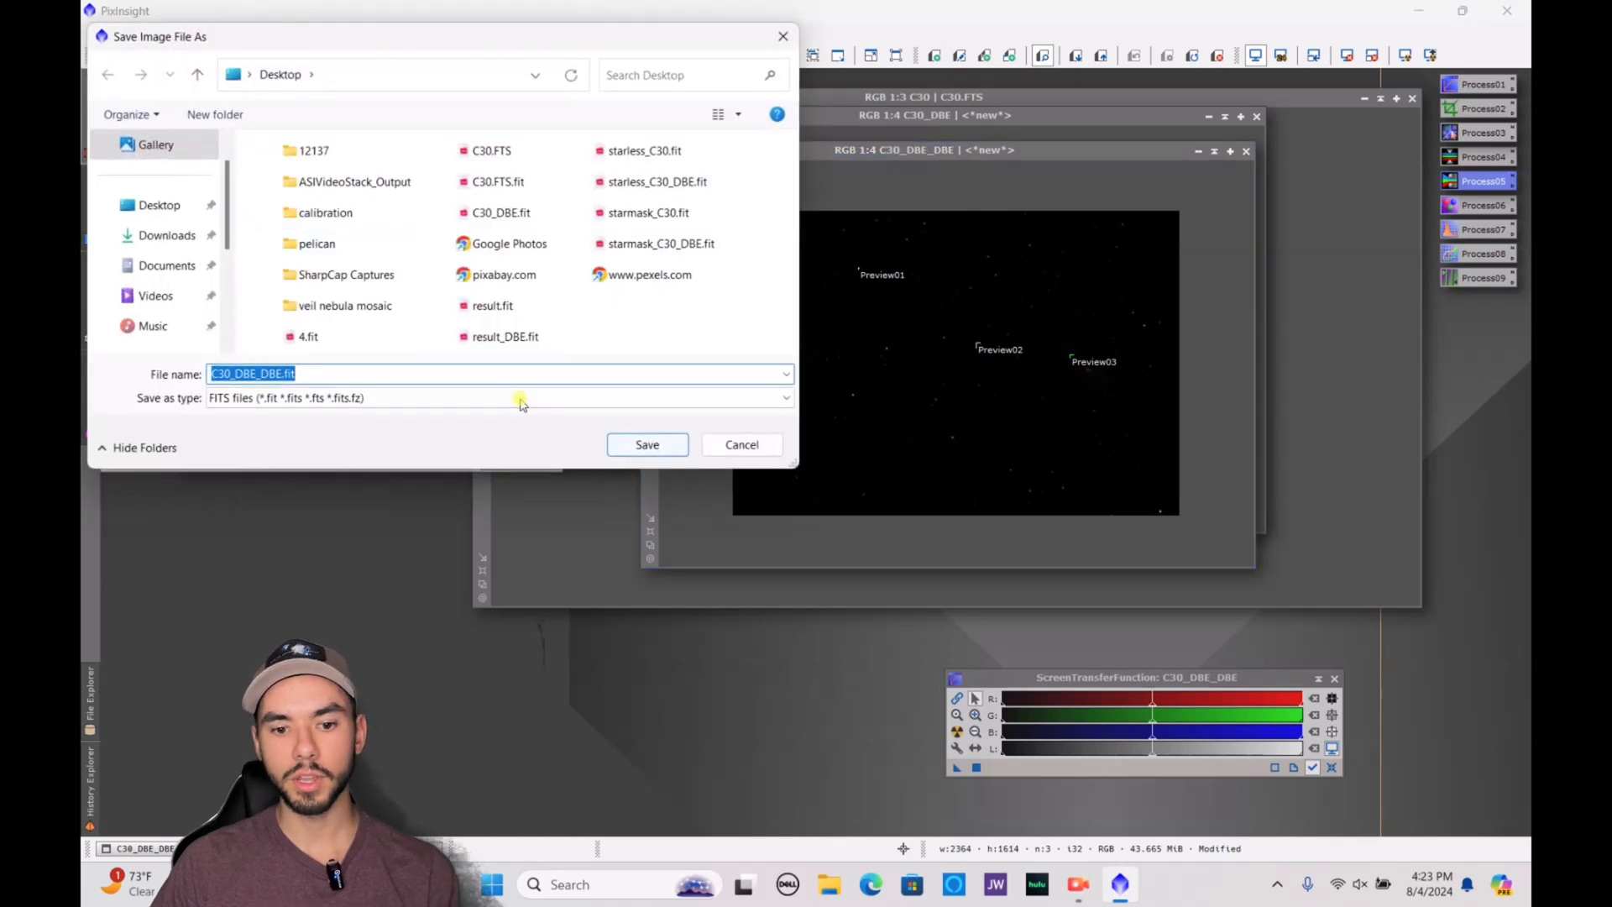
pyautogui.click(640, 444)
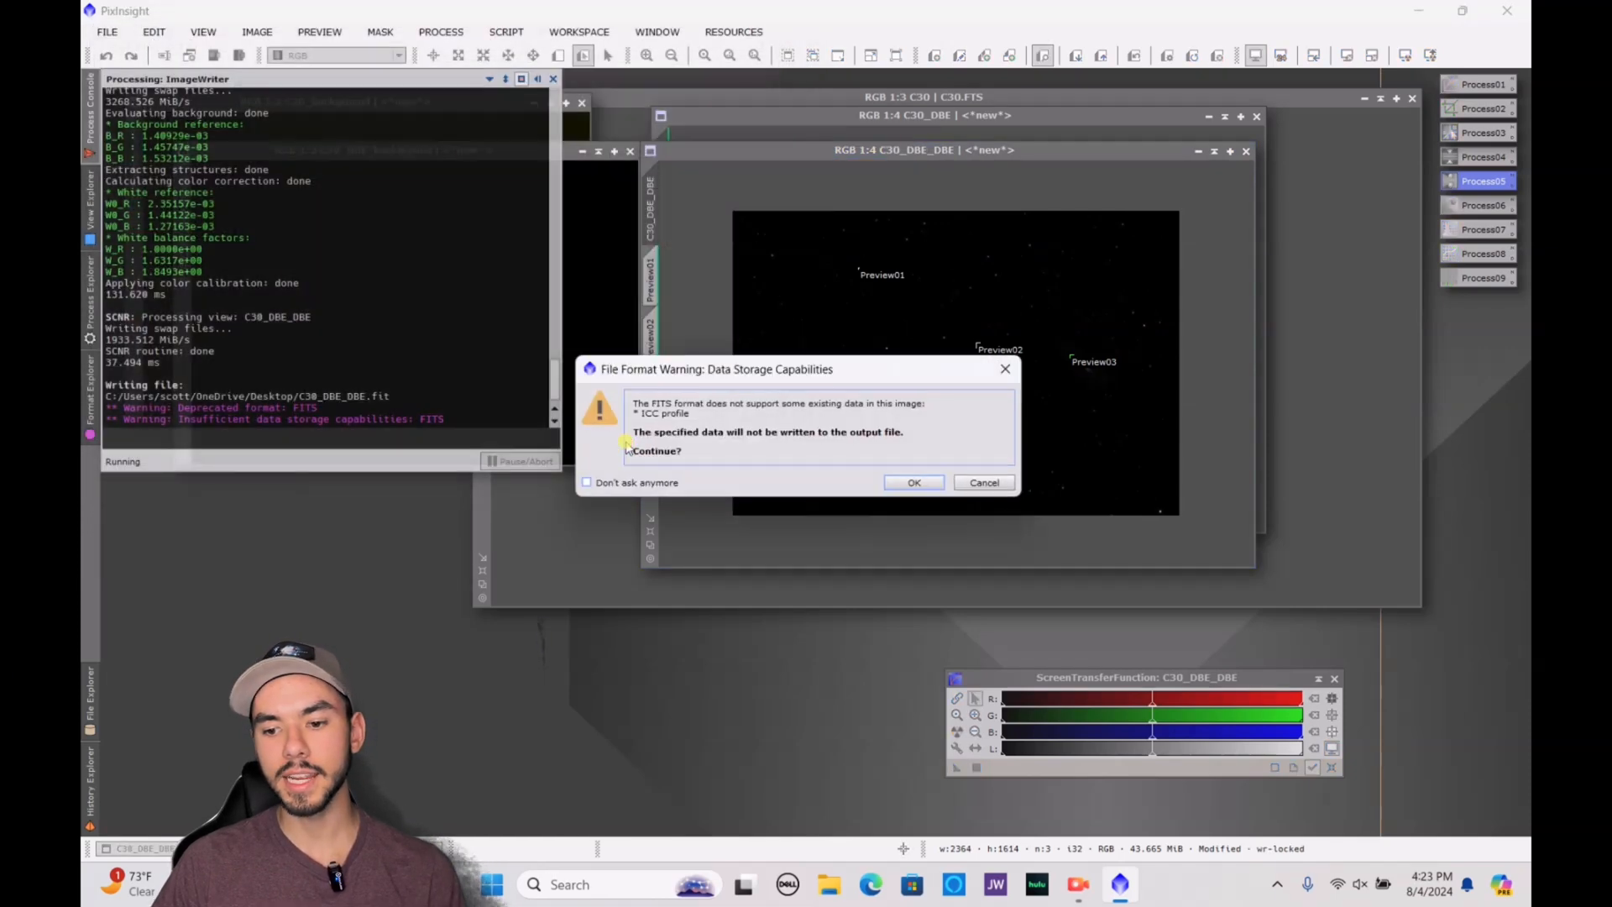
pyautogui.click(921, 483)
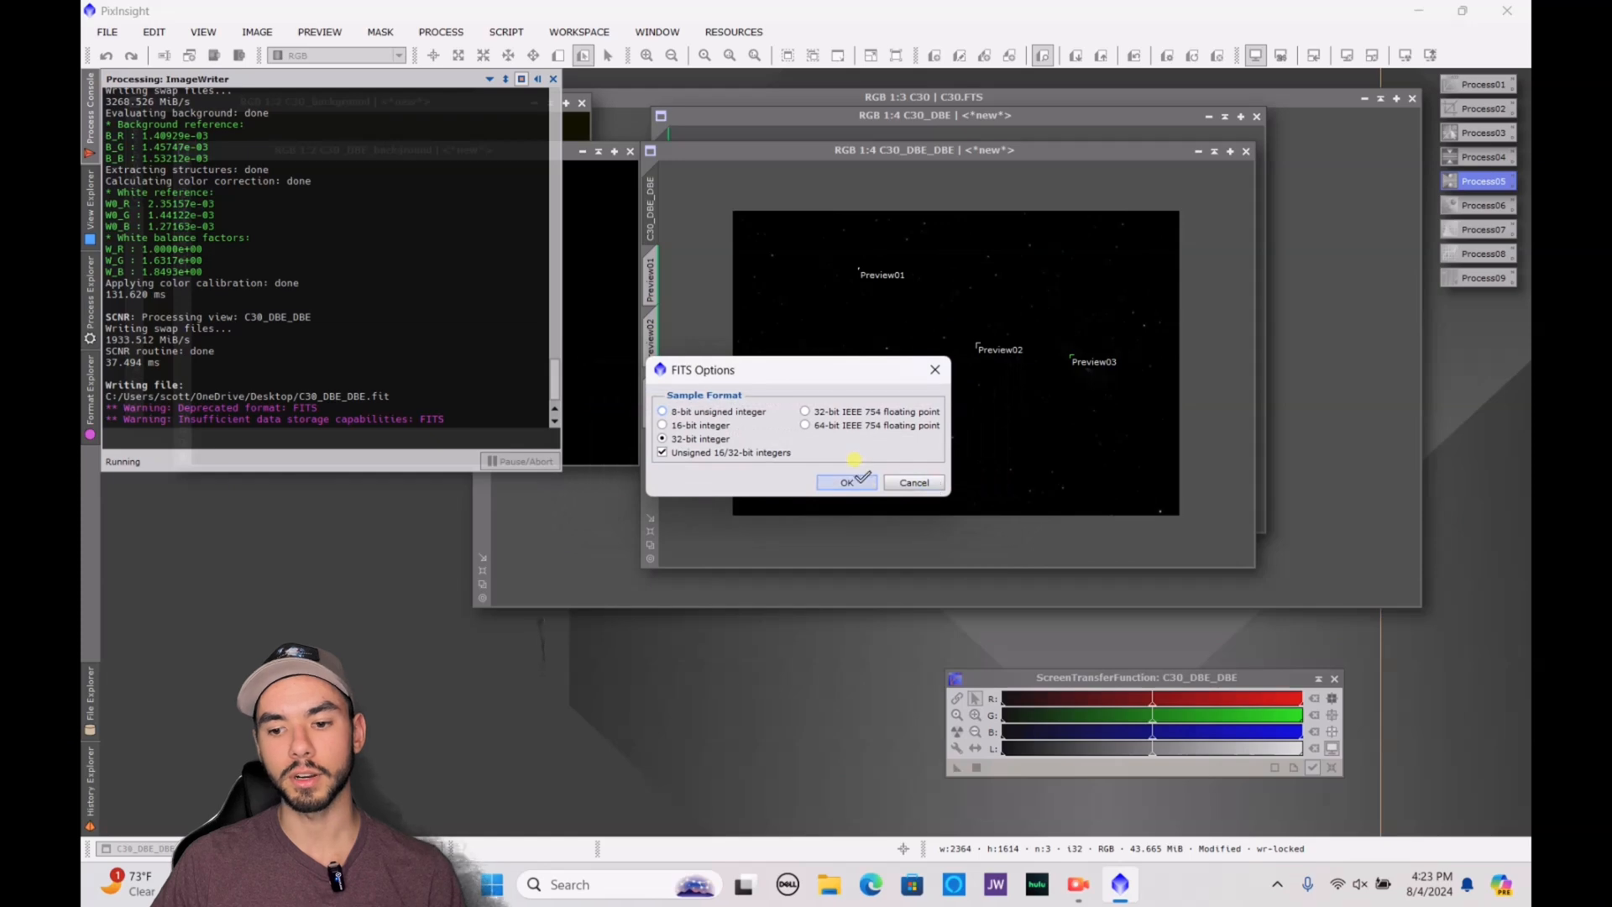
pyautogui.click(848, 482)
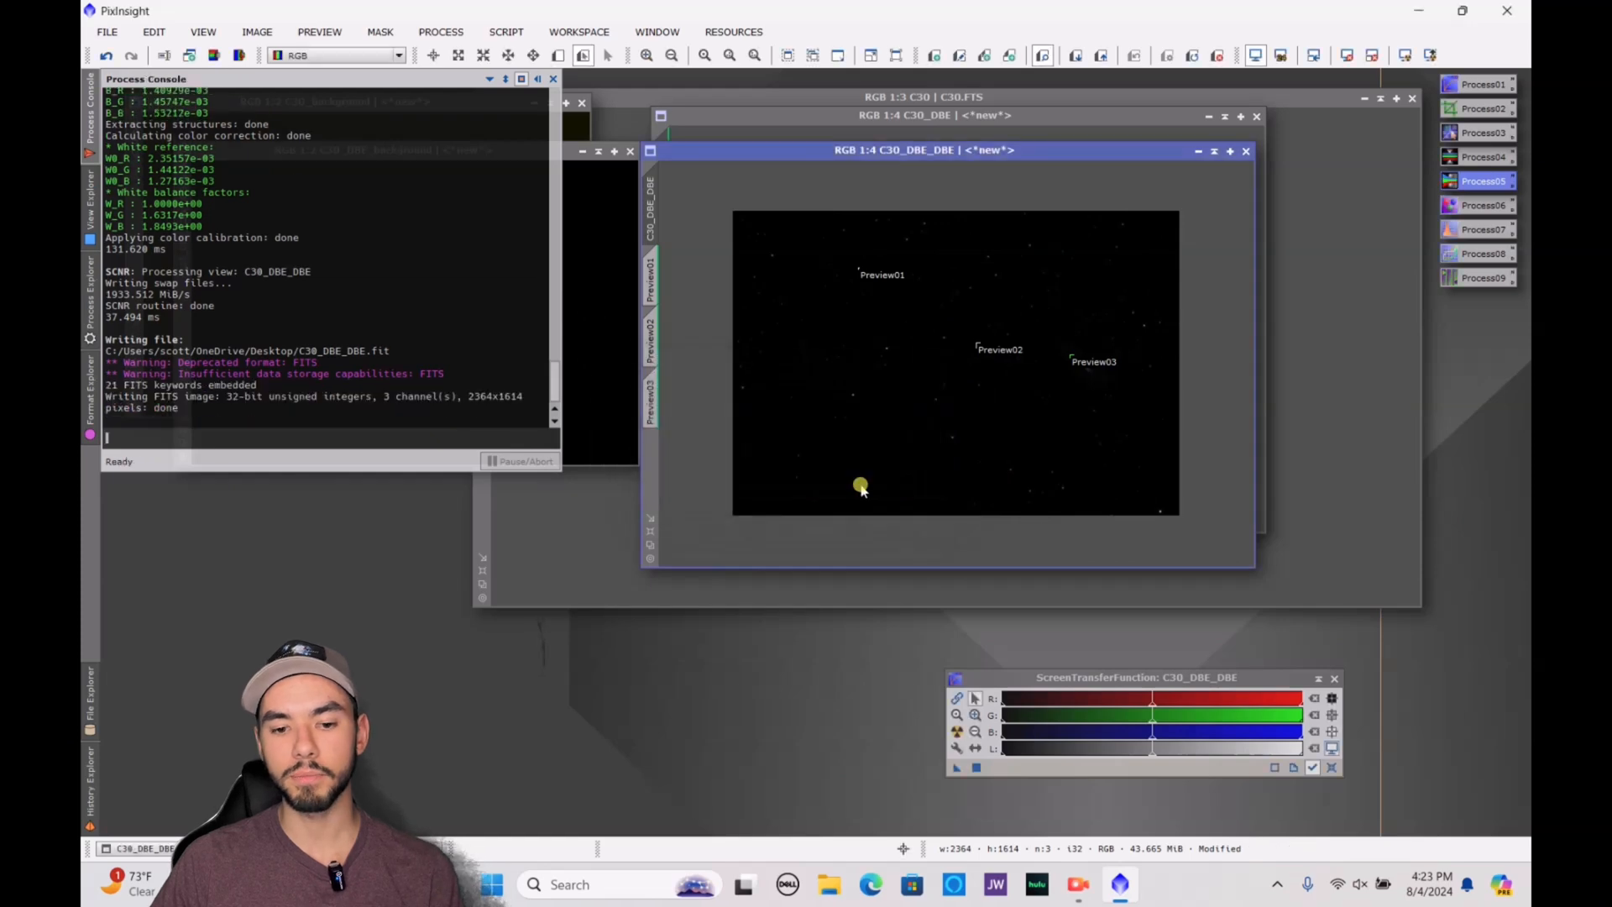
# Open C30_DBE_DBE.fit from the desktop in Siril and show it in AutoStretch display mode with channel linking toggled
pyautogui.click(1419, 13)
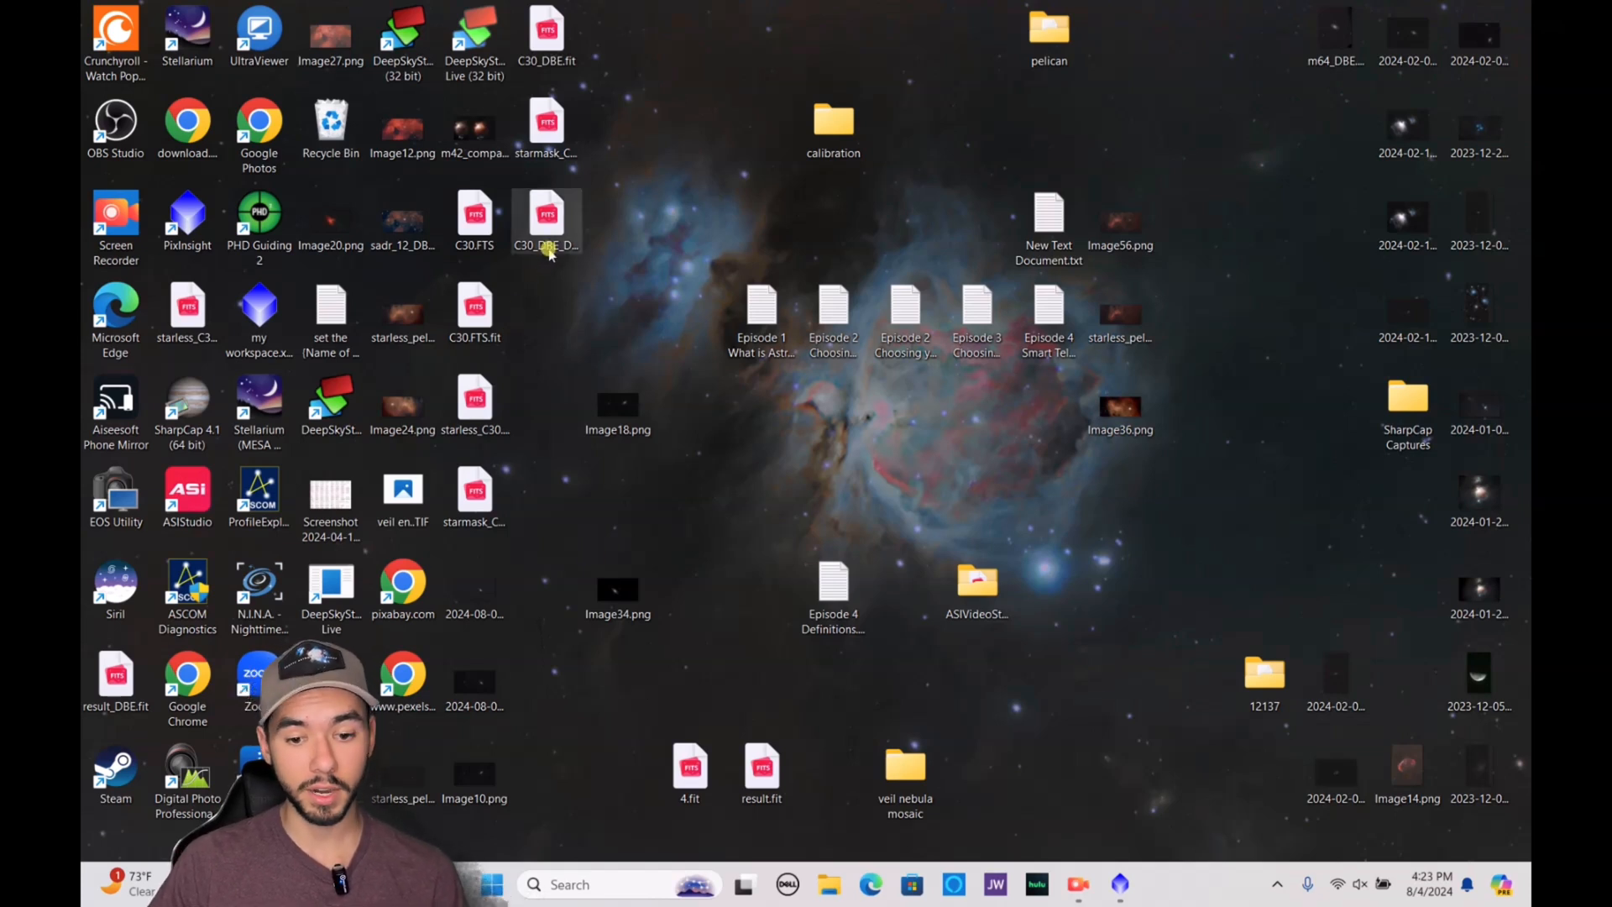
pyautogui.doubleClick(122, 583)
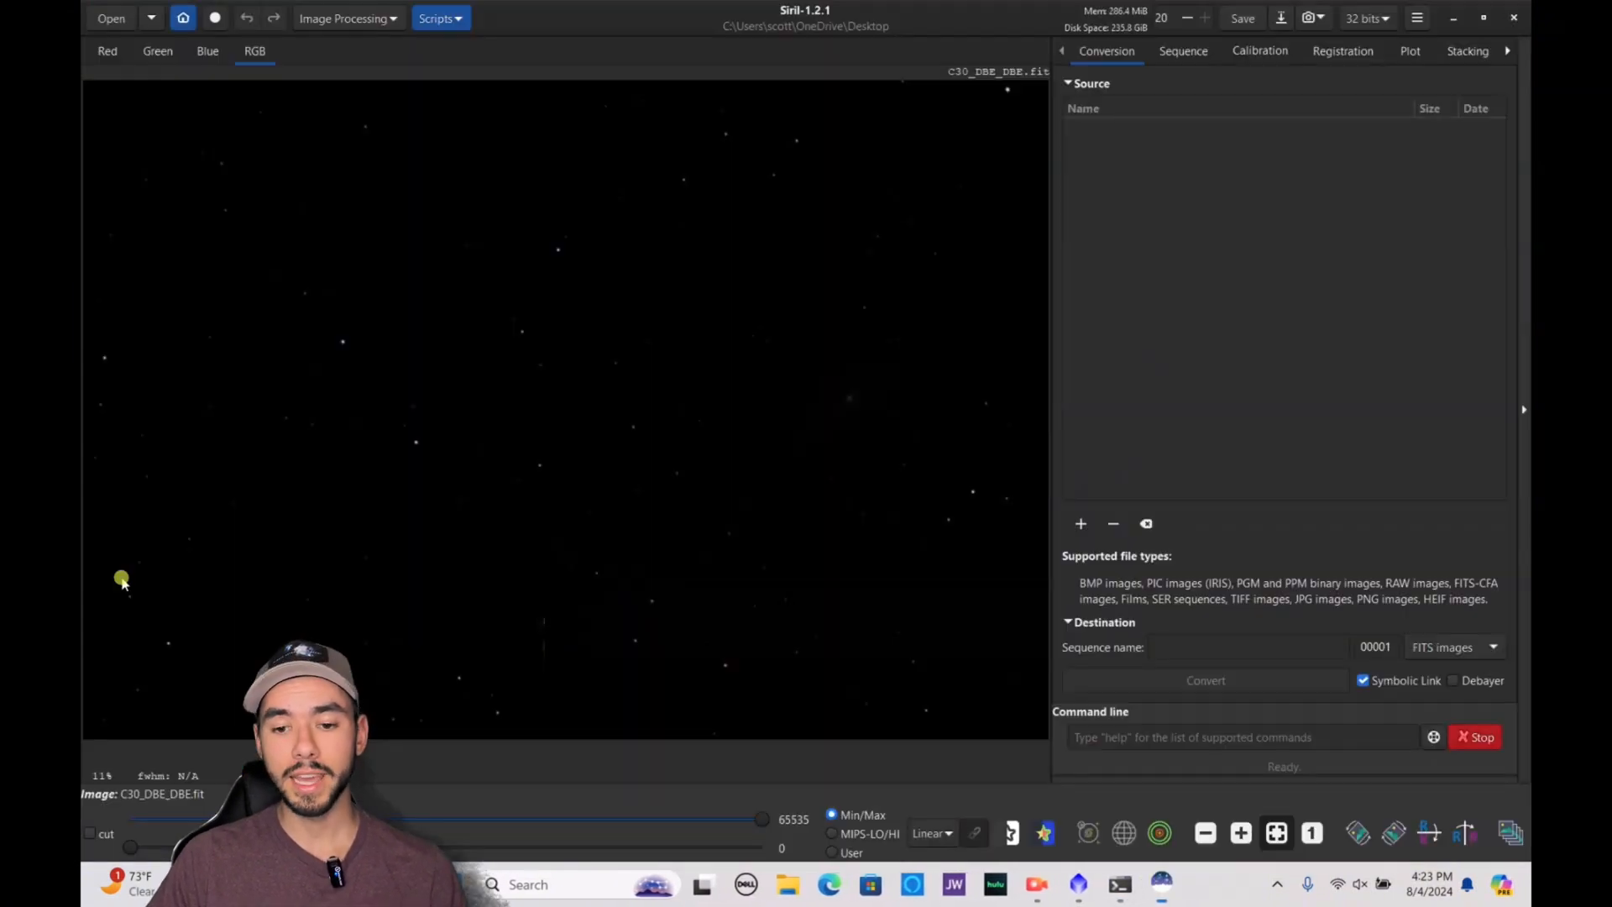
pyautogui.click(932, 833)
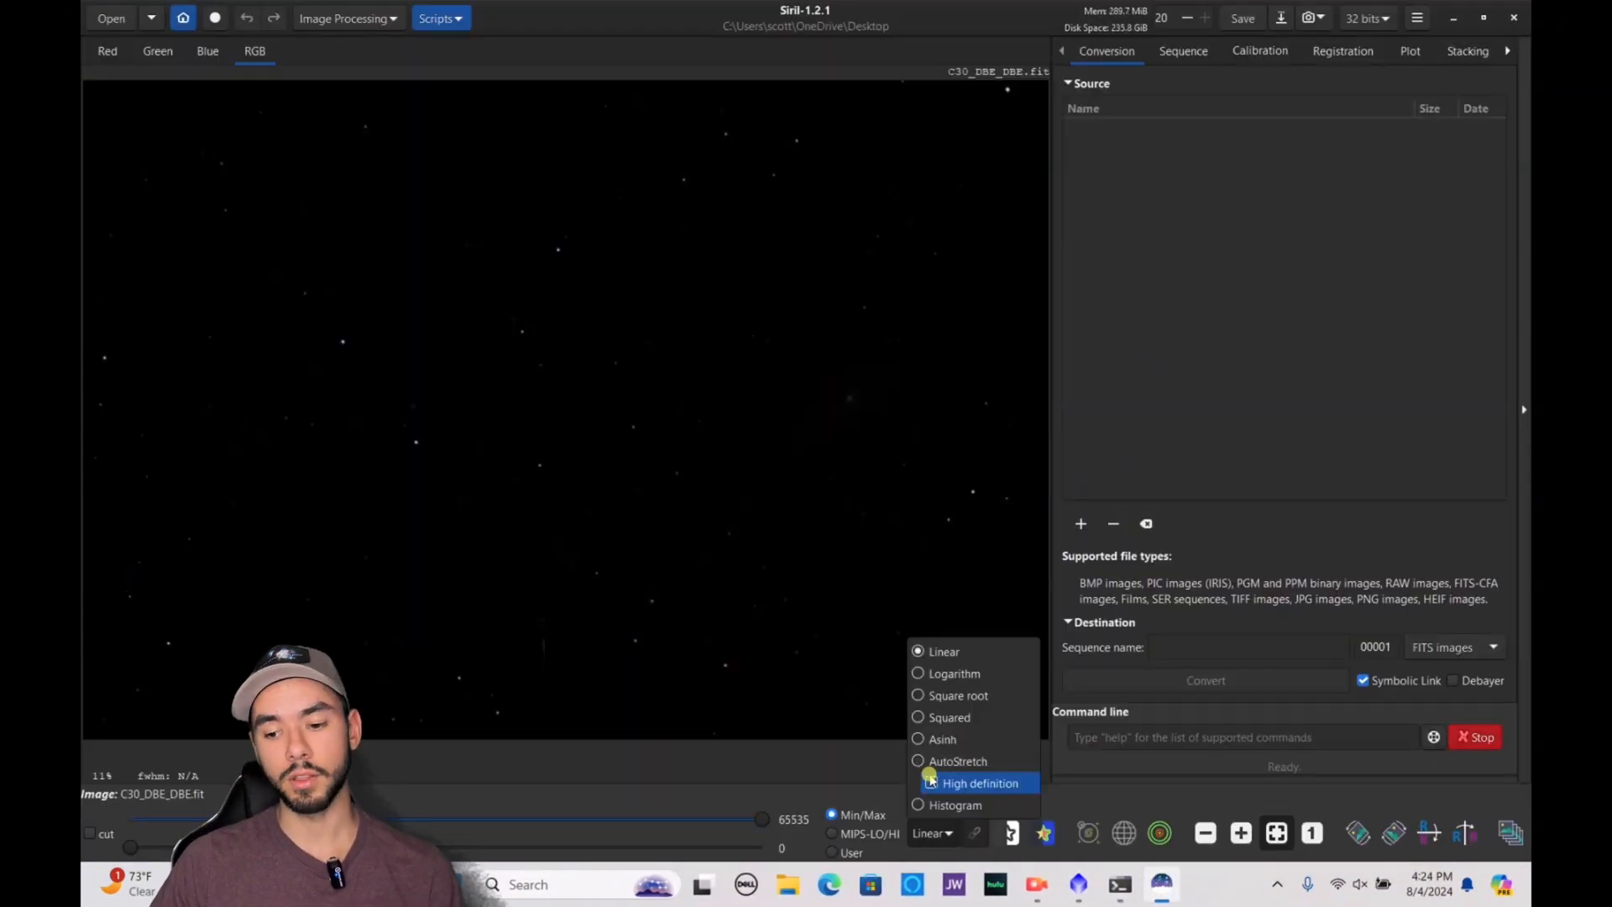
pyautogui.click(890, 766)
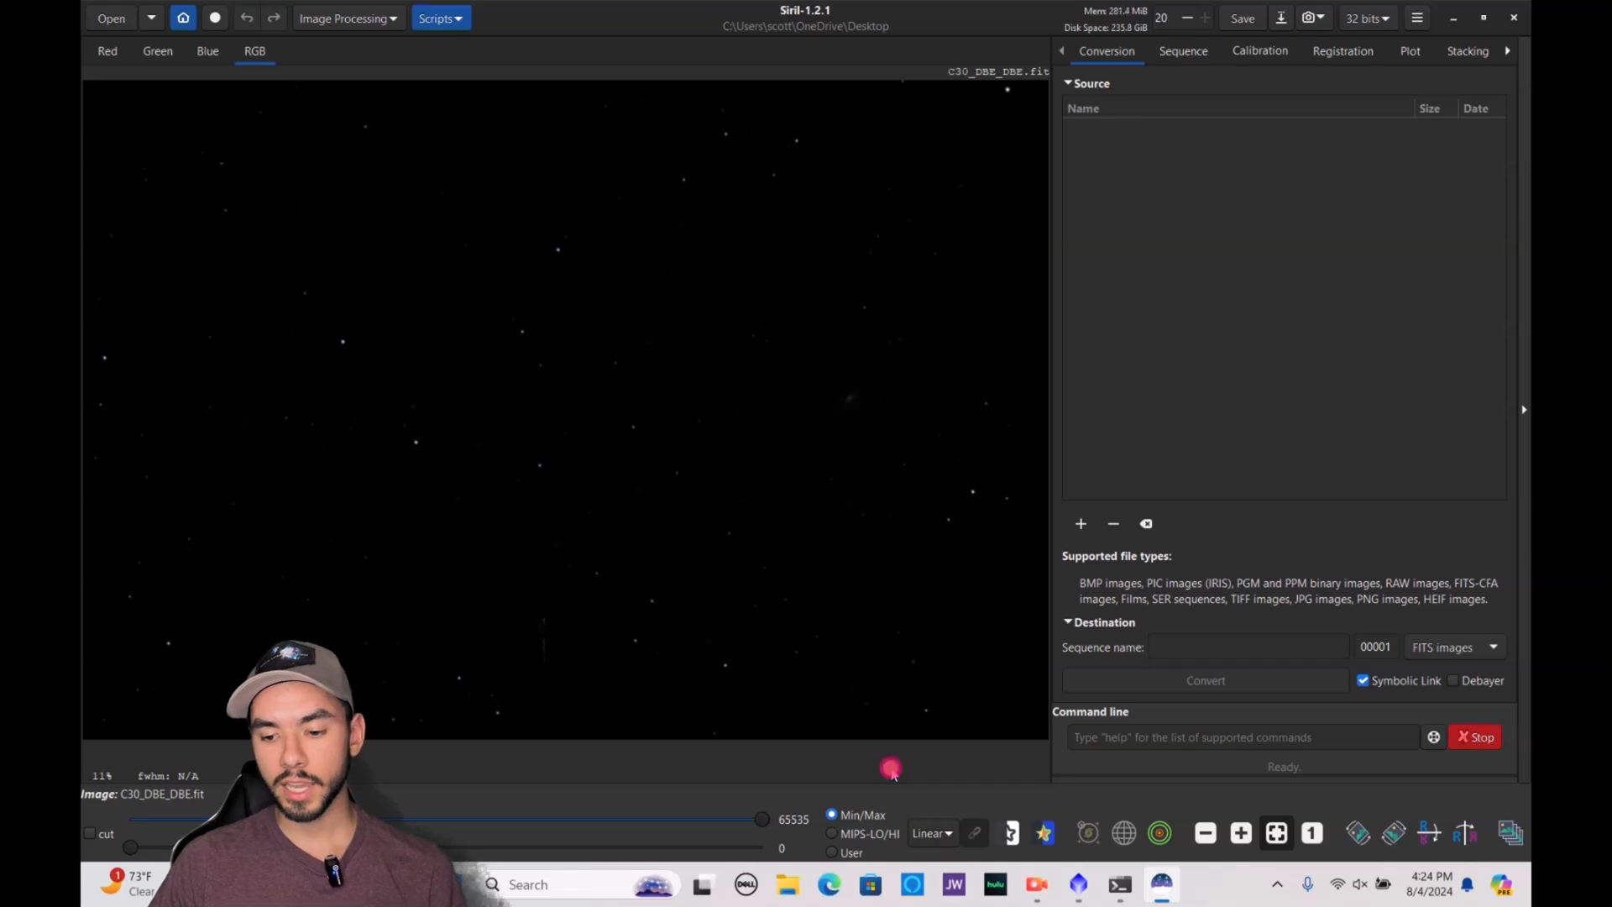
pyautogui.click(930, 833)
pyautogui.click(928, 759)
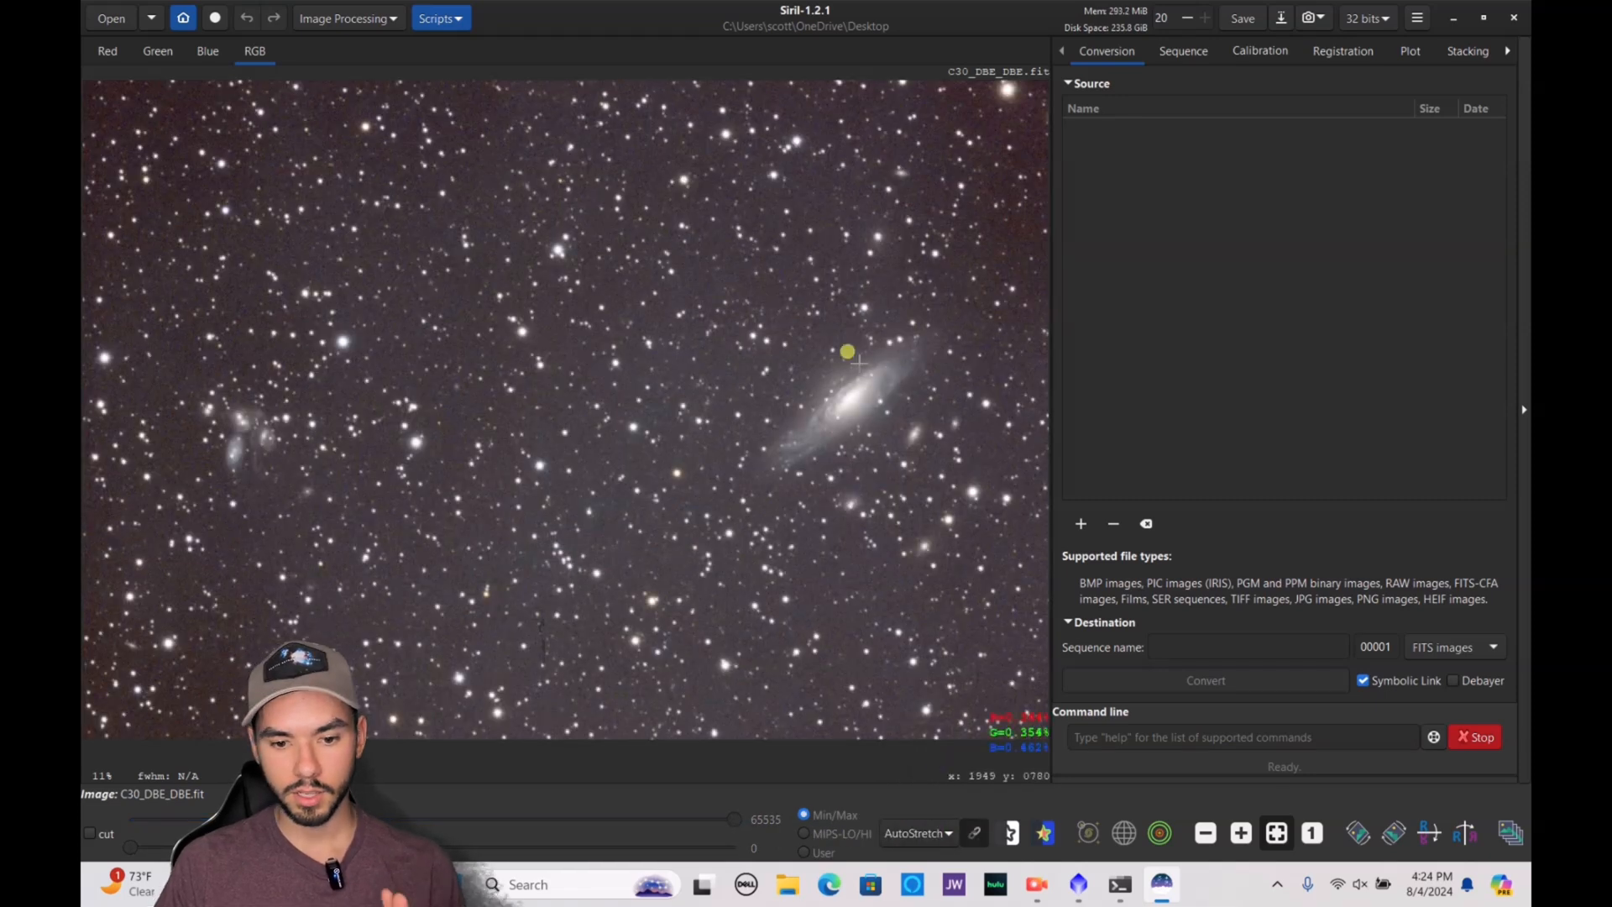
pyautogui.click(974, 832)
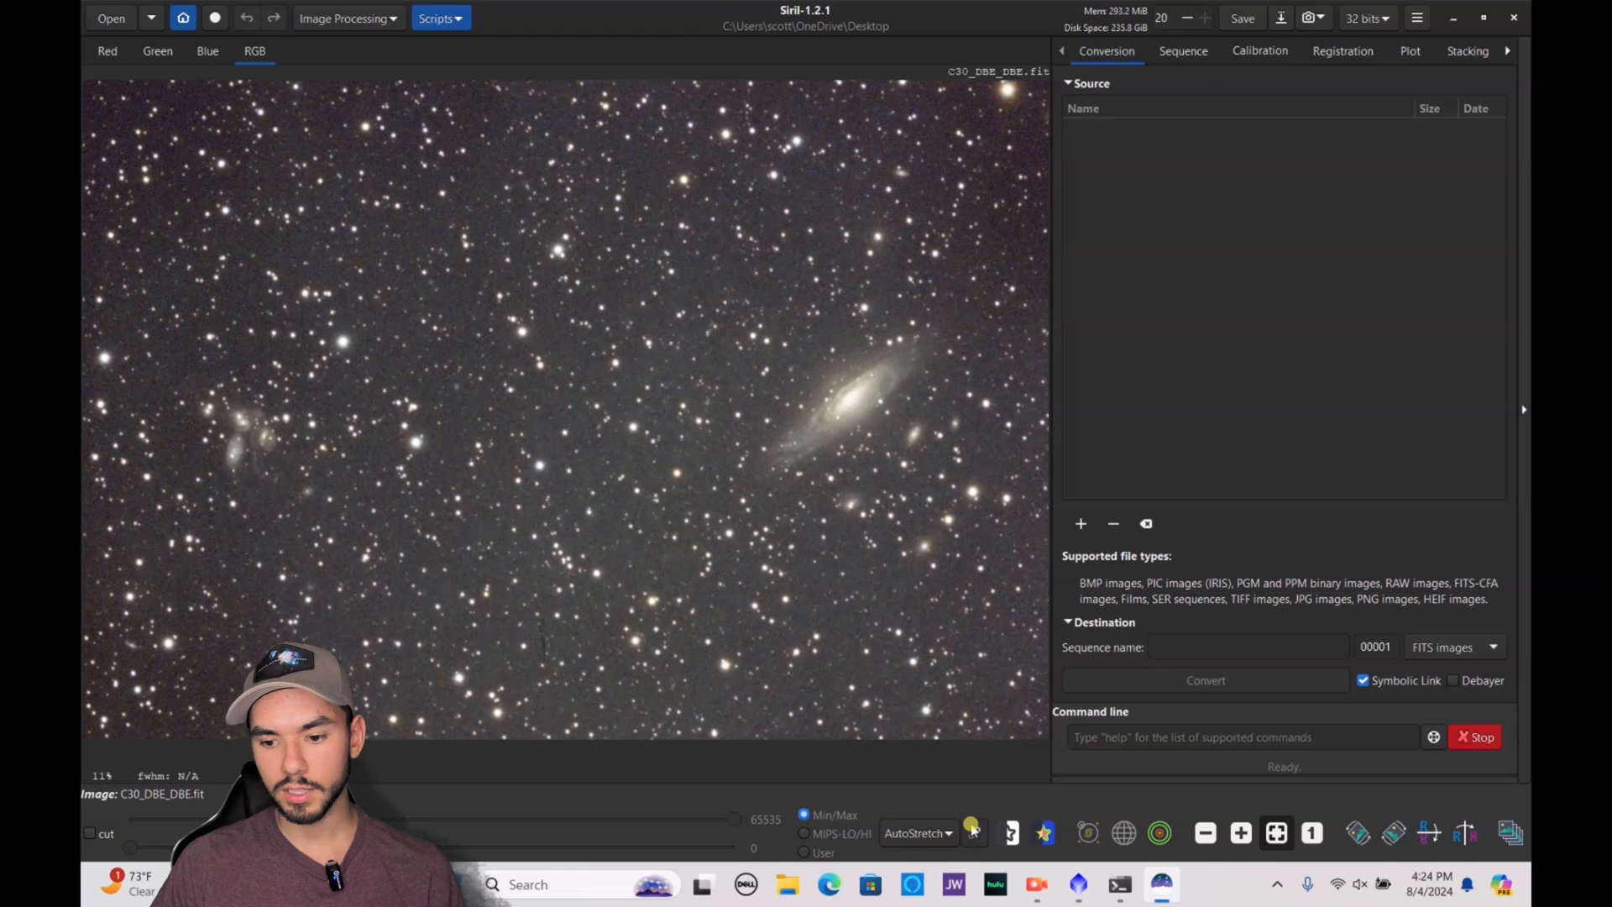
# Switch the display to Linear and run StarNet Star Removal on C30_DBE_DBE.fit with linear pre-stretch and star mask generation enabled
pyautogui.click(943, 832)
pyautogui.click(911, 648)
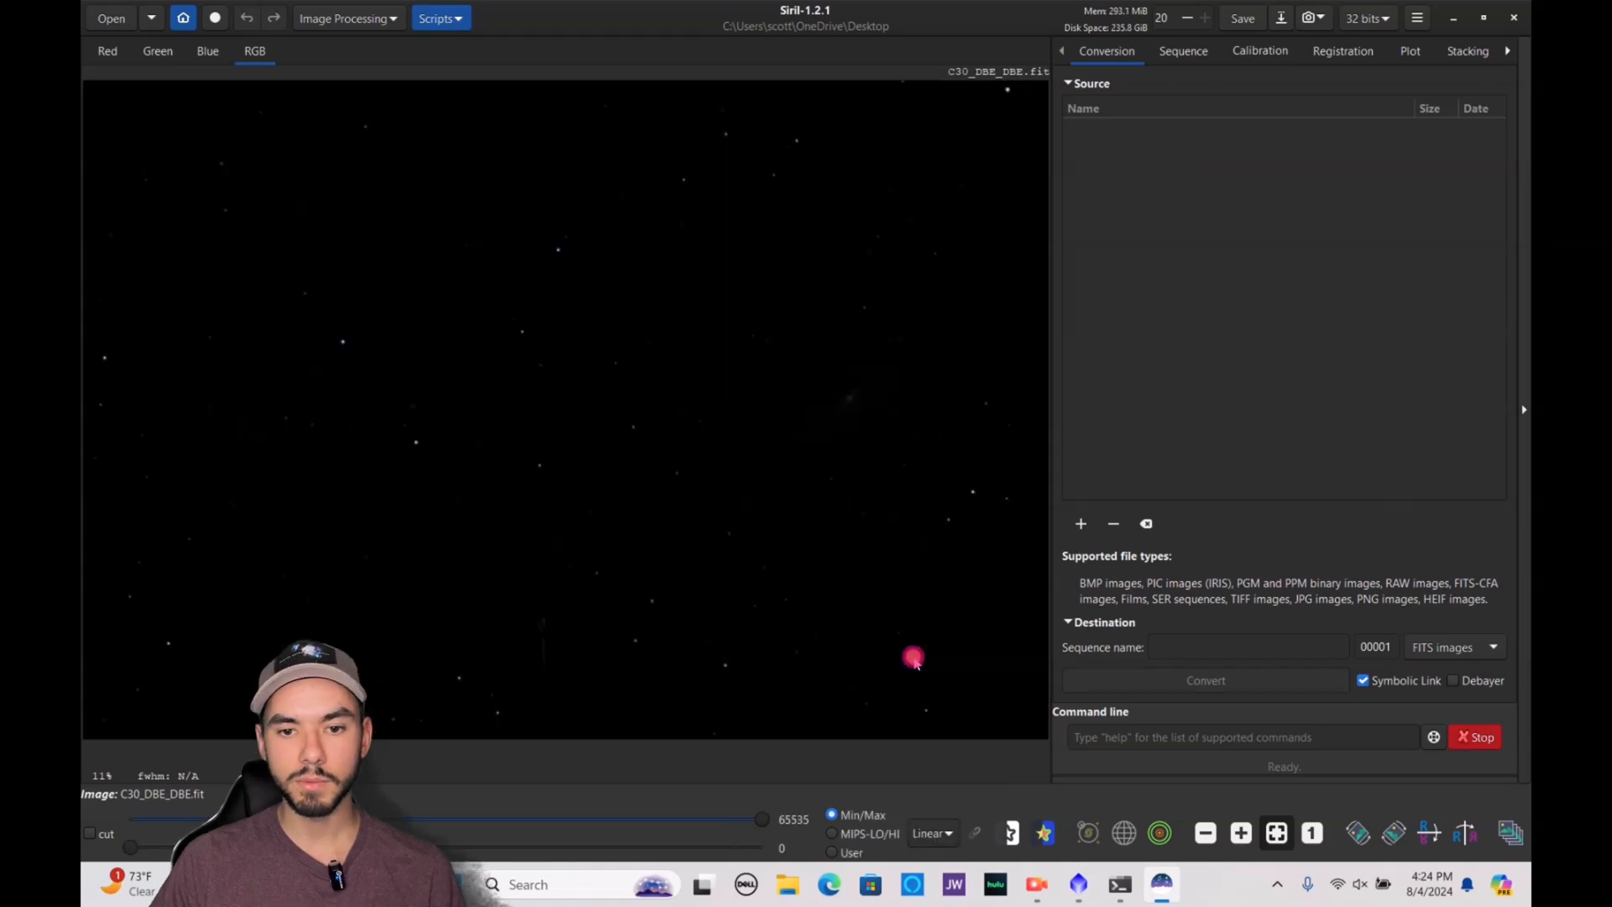
pyautogui.click(386, 19)
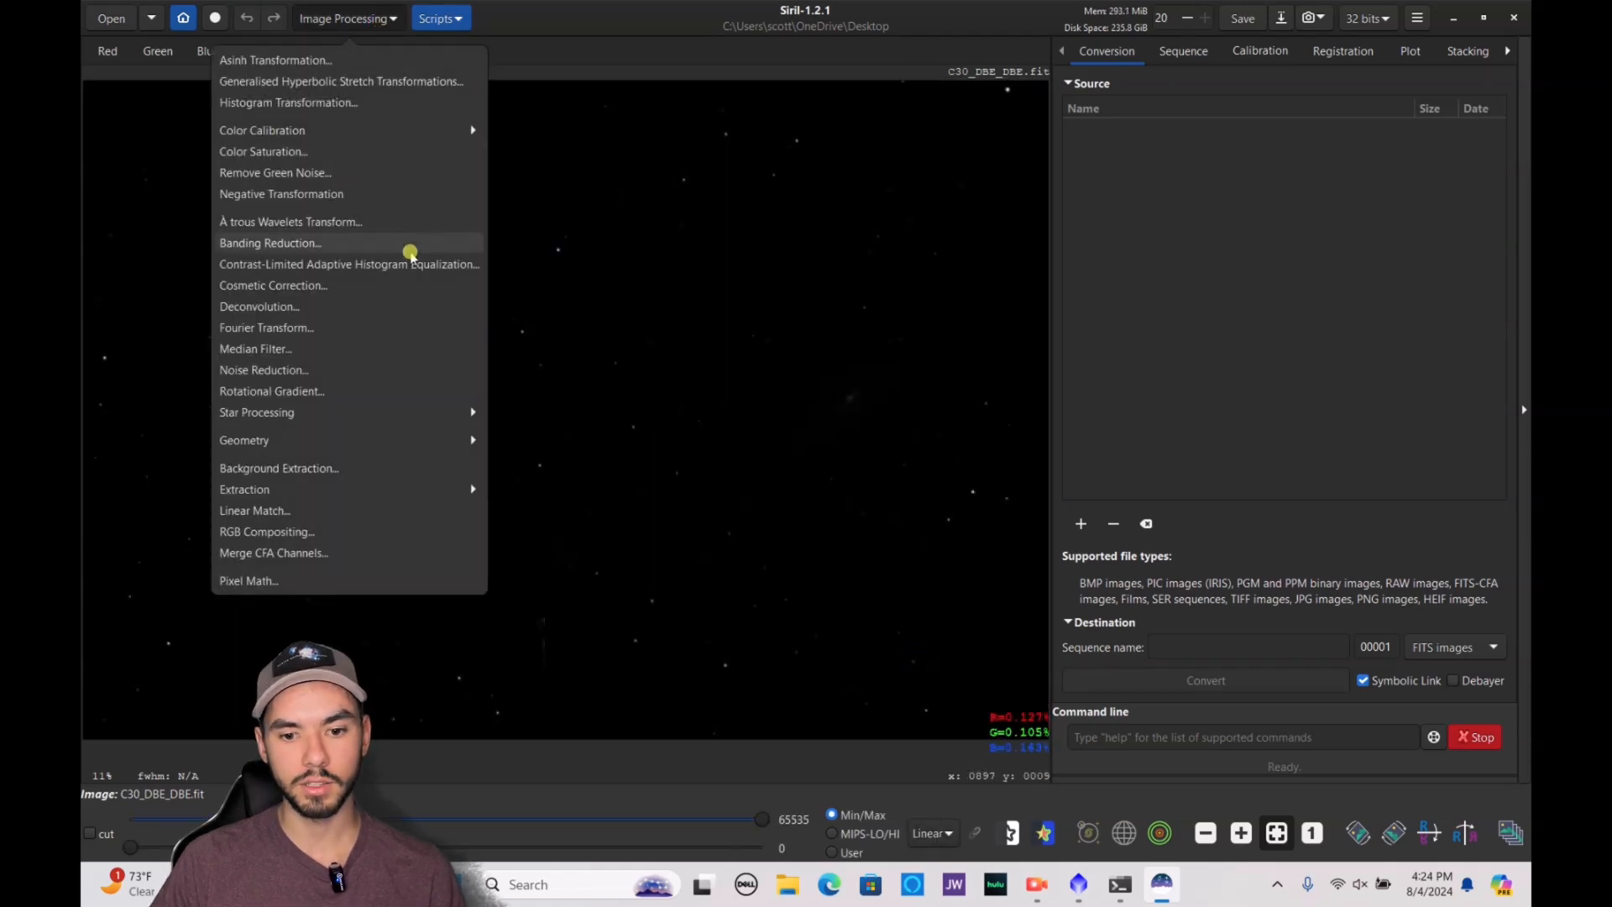
pyautogui.click(408, 419)
pyautogui.click(319, 86)
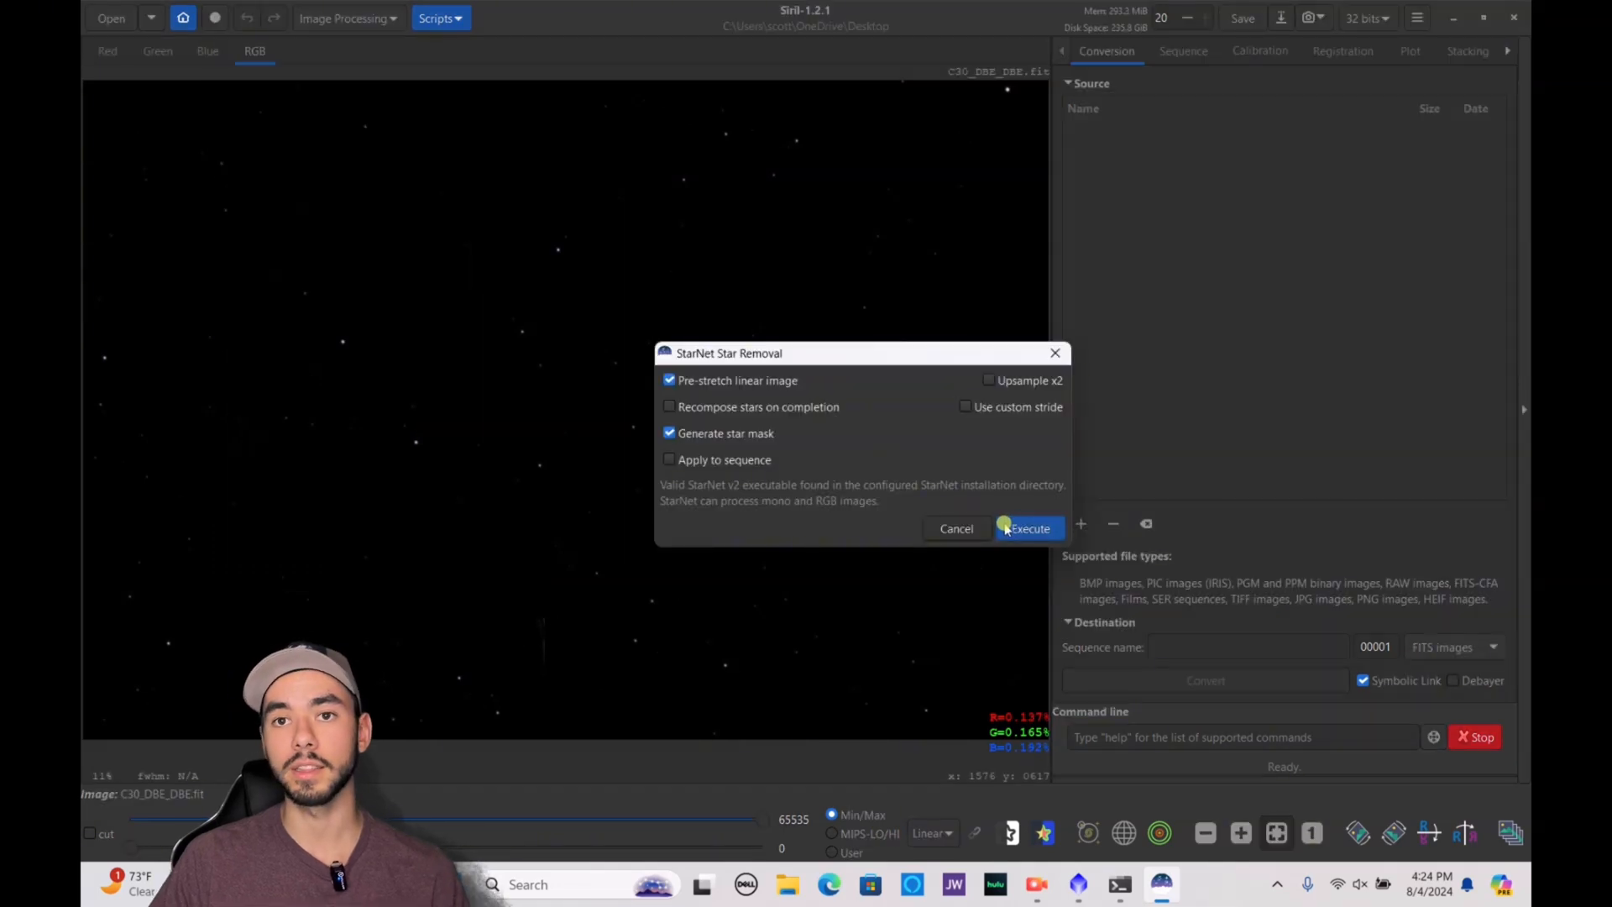
pyautogui.click(1034, 528)
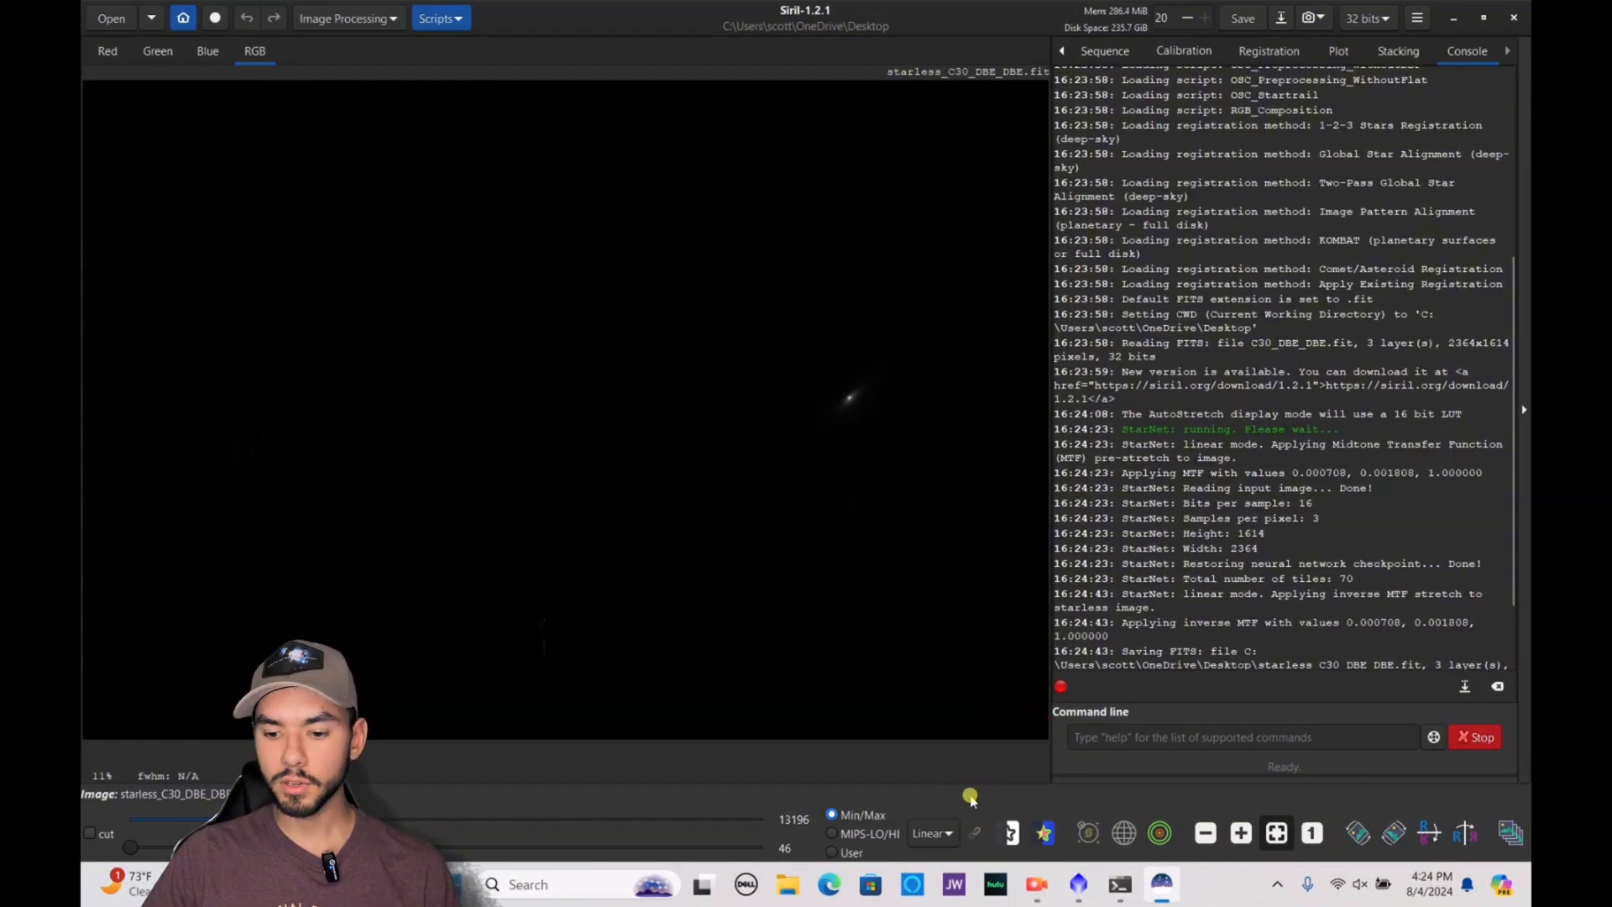
# View the starless image in AutoStretch display mode, and close Siril
pyautogui.click(935, 833)
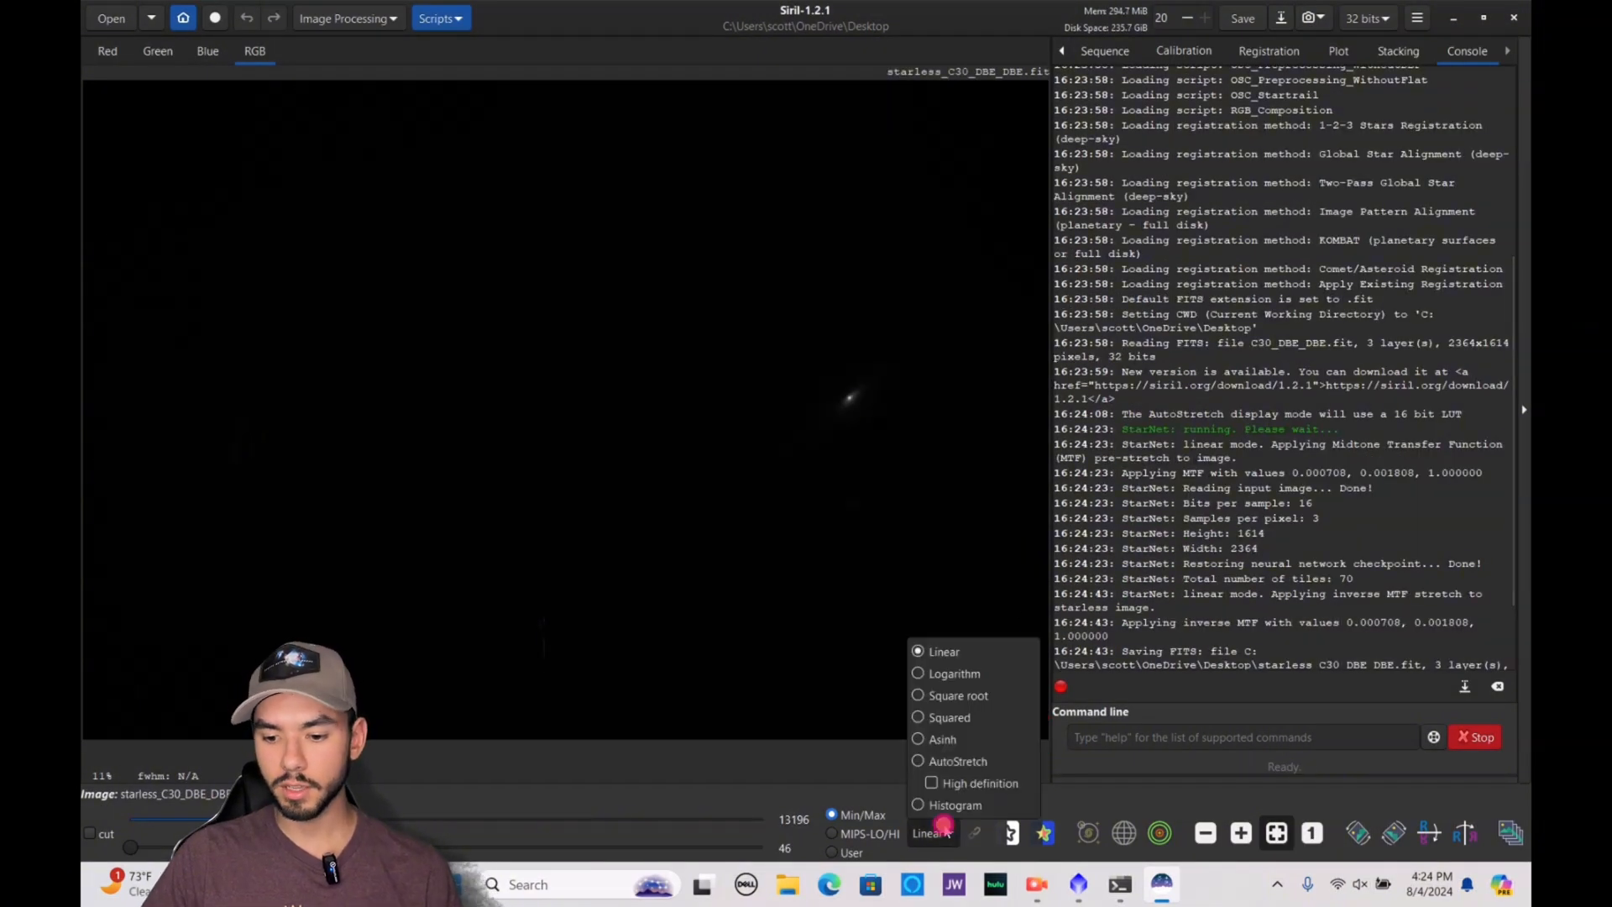
pyautogui.click(974, 761)
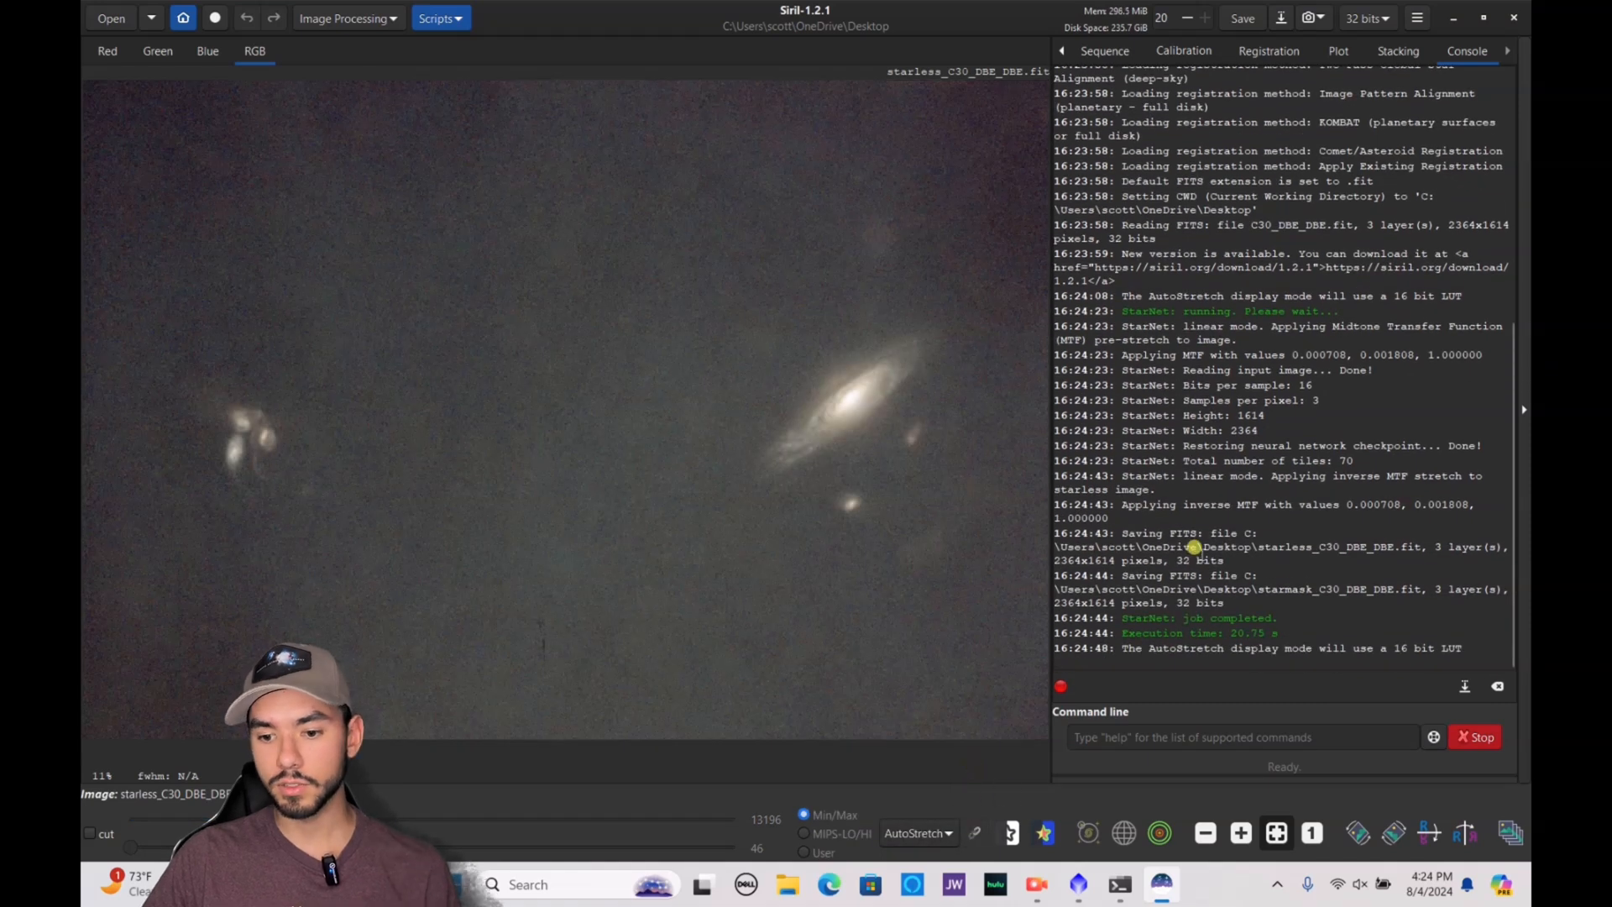
pyautogui.click(1513, 18)
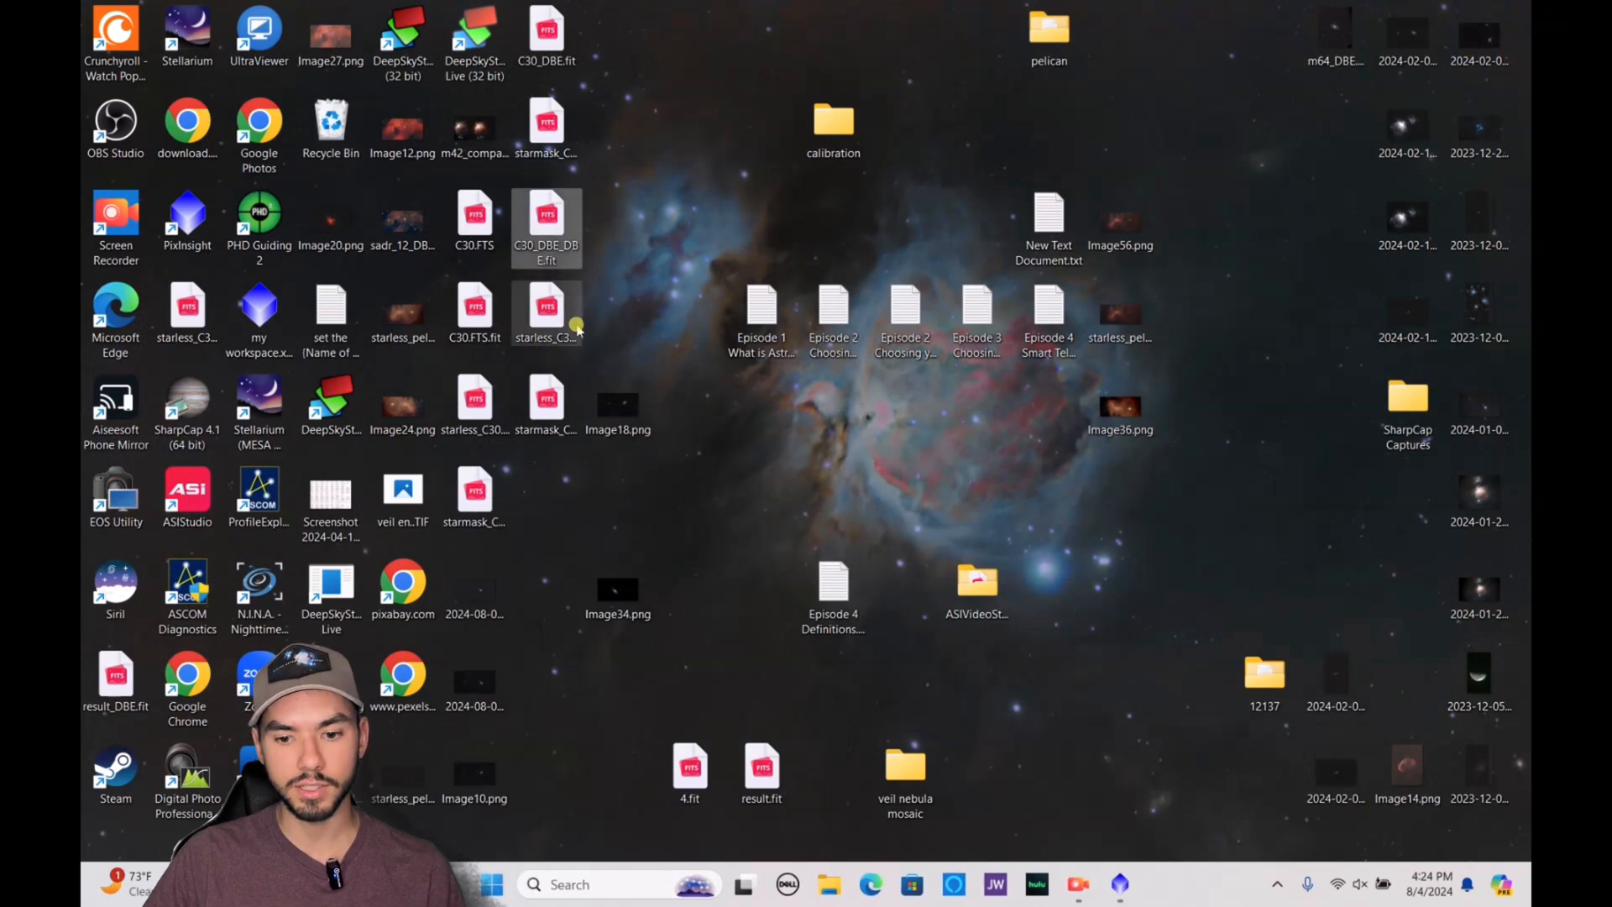
# Clear the older C30 files from the desktop and open starless_C30_DBE_DBE.fit in PixInsight, placing its window clear of the Process Console
pyautogui.moveTo(621, 225); pyautogui.dragTo(472, 589)
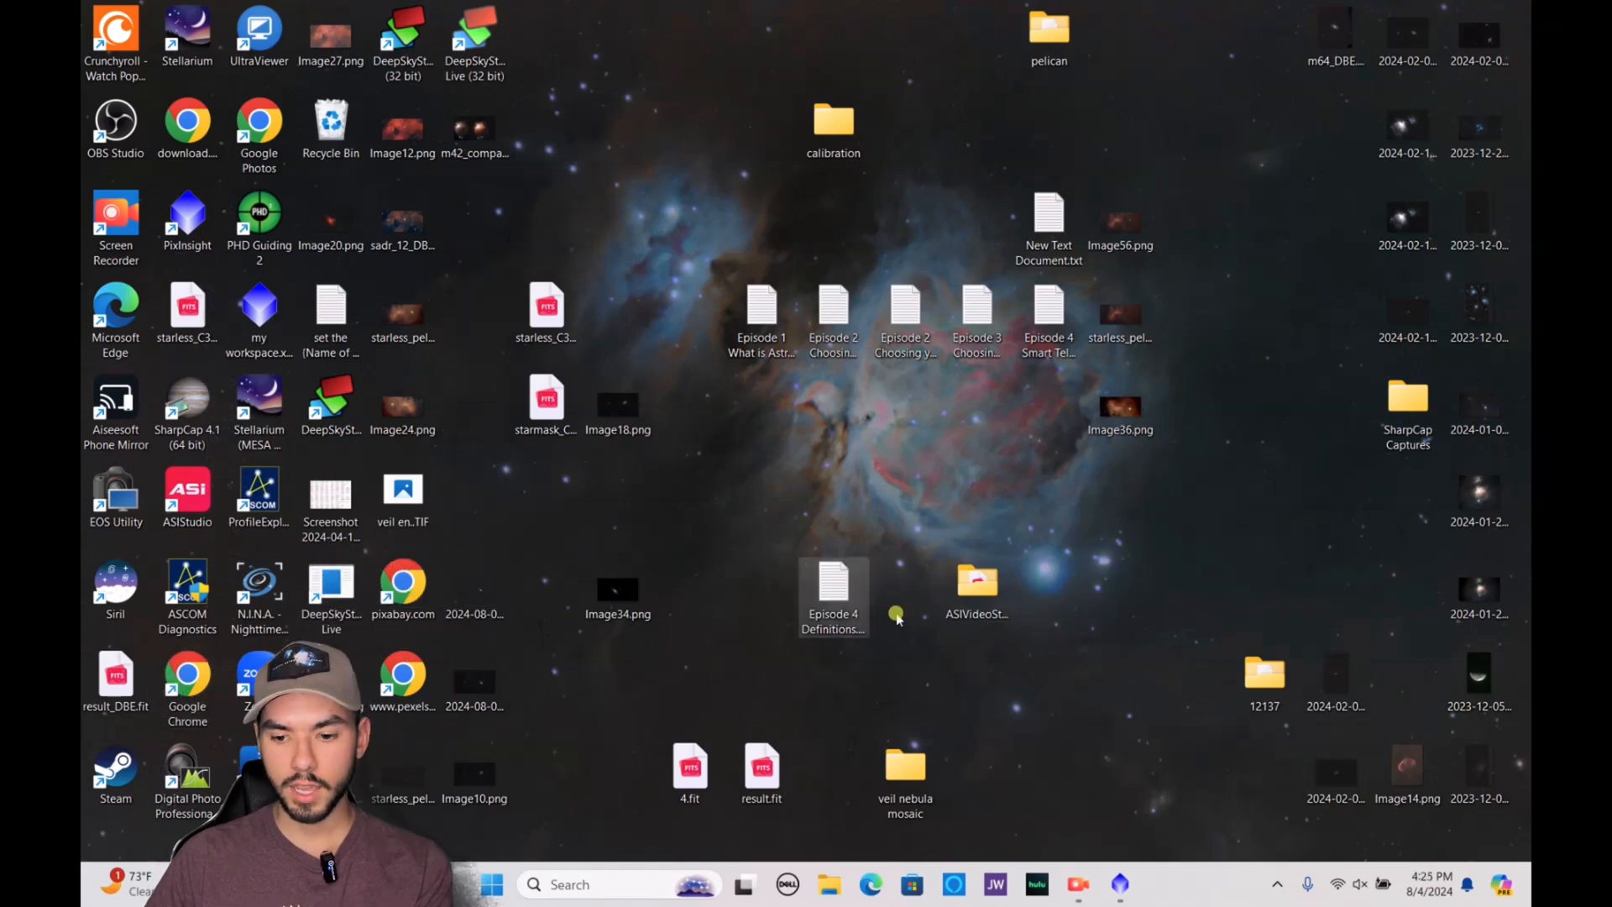
pyautogui.click(538, 317)
pyautogui.moveTo(1085, 880); pyautogui.dragTo(864, 420)
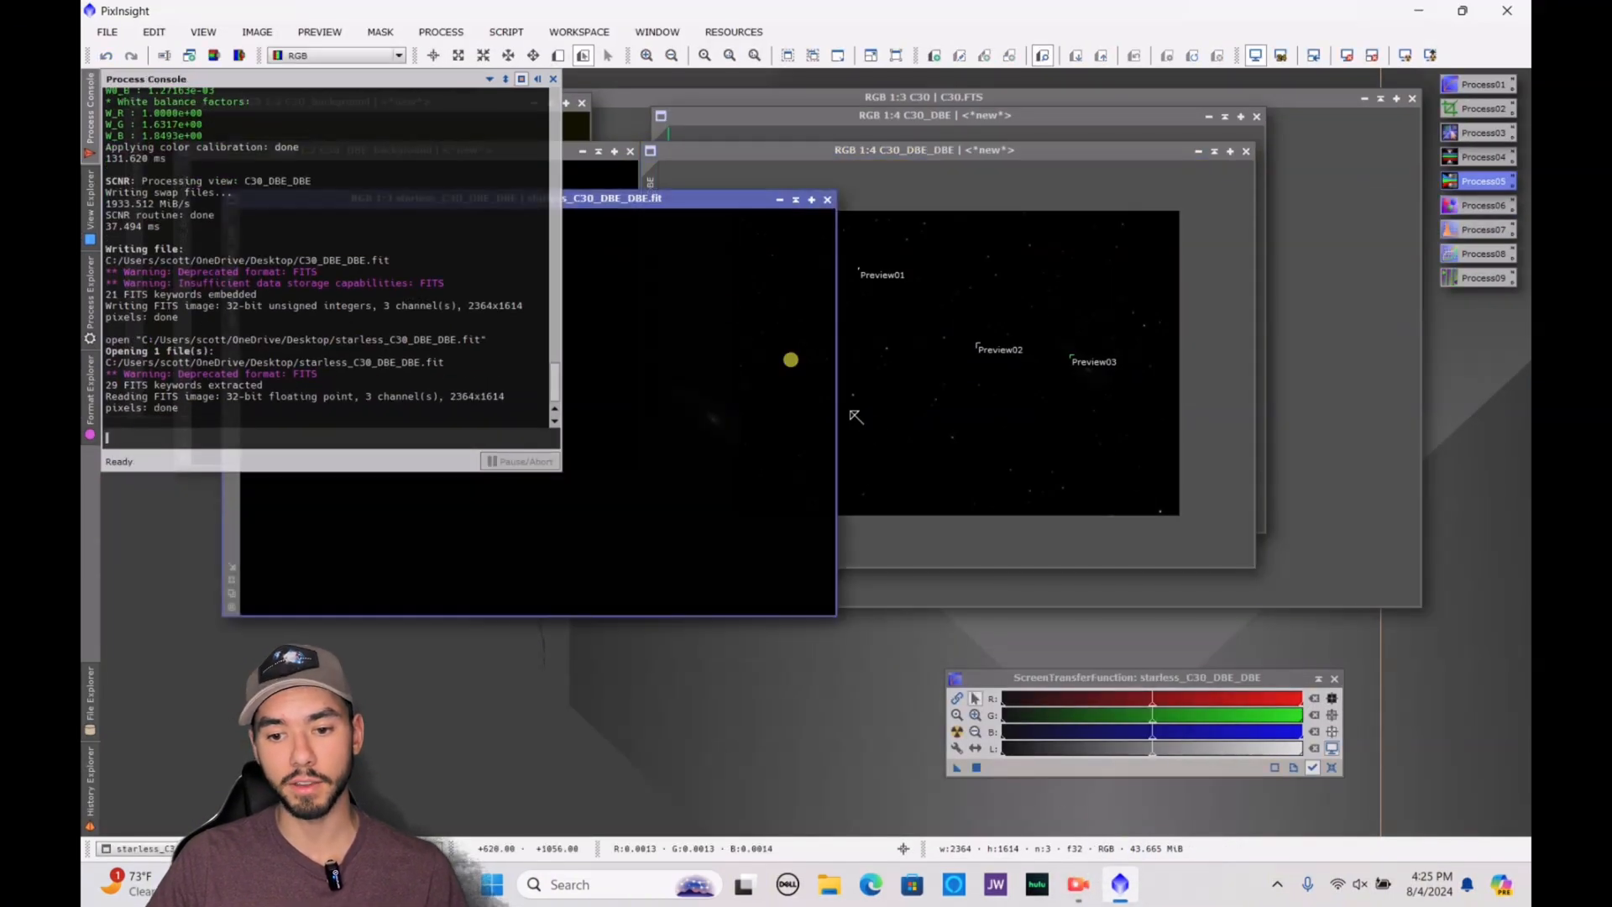
pyautogui.moveTo(655, 192); pyautogui.dragTo(1032, 165)
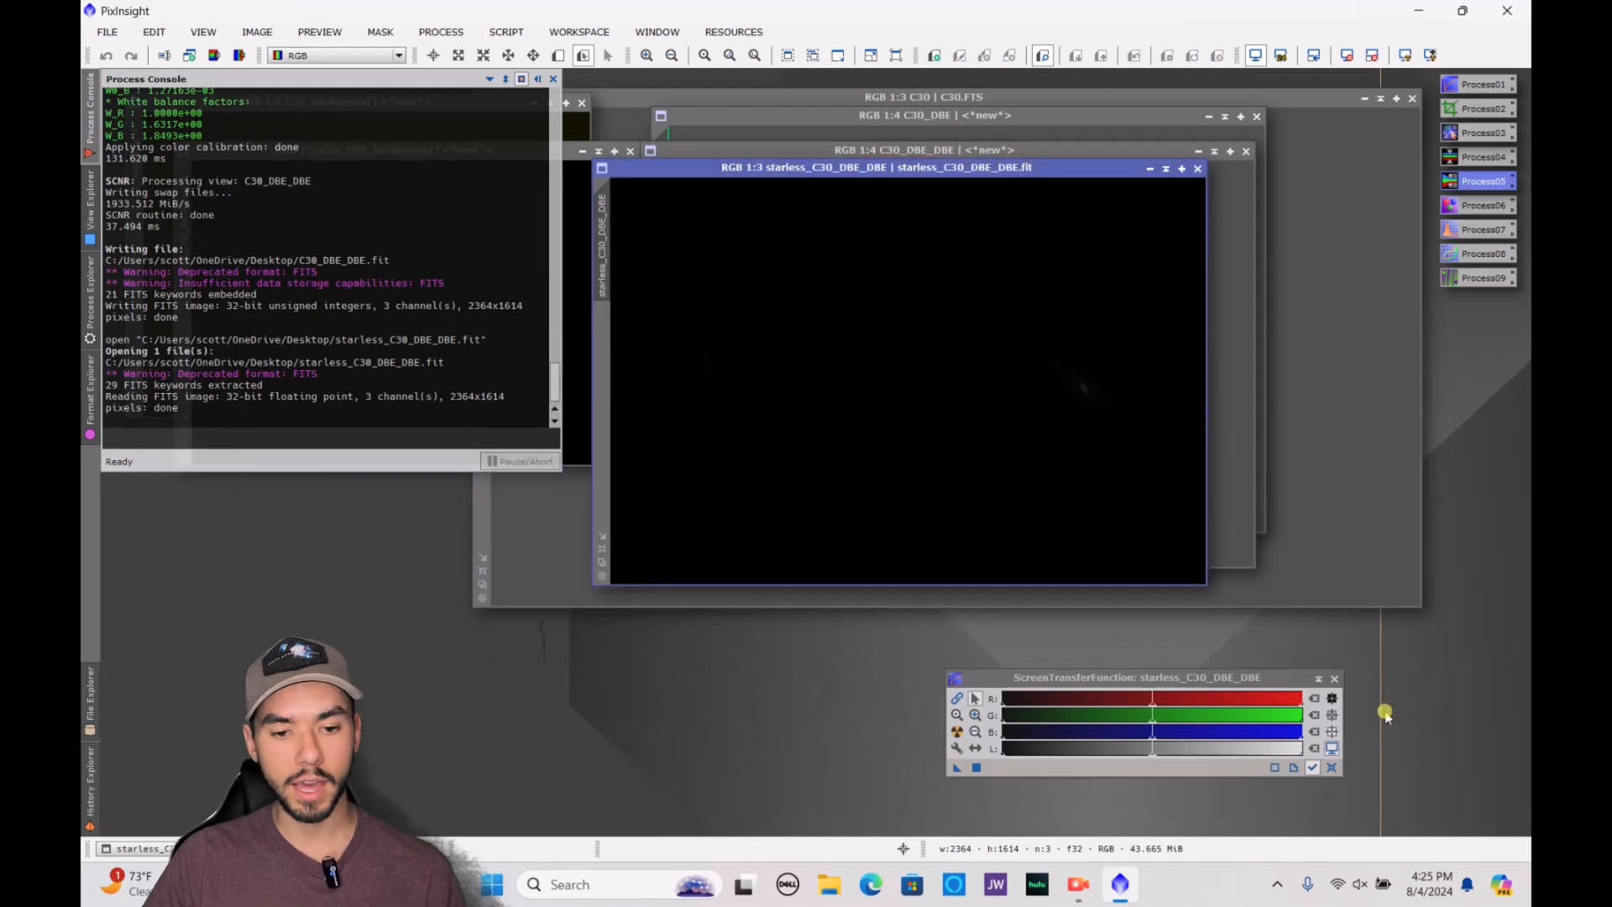
# Apply an ArcsinhStretch with a stretch factor of 40.9 and black point 0 to starless_C30_DBE_DBE, using the real-time preview
pyautogui.click(84, 337)
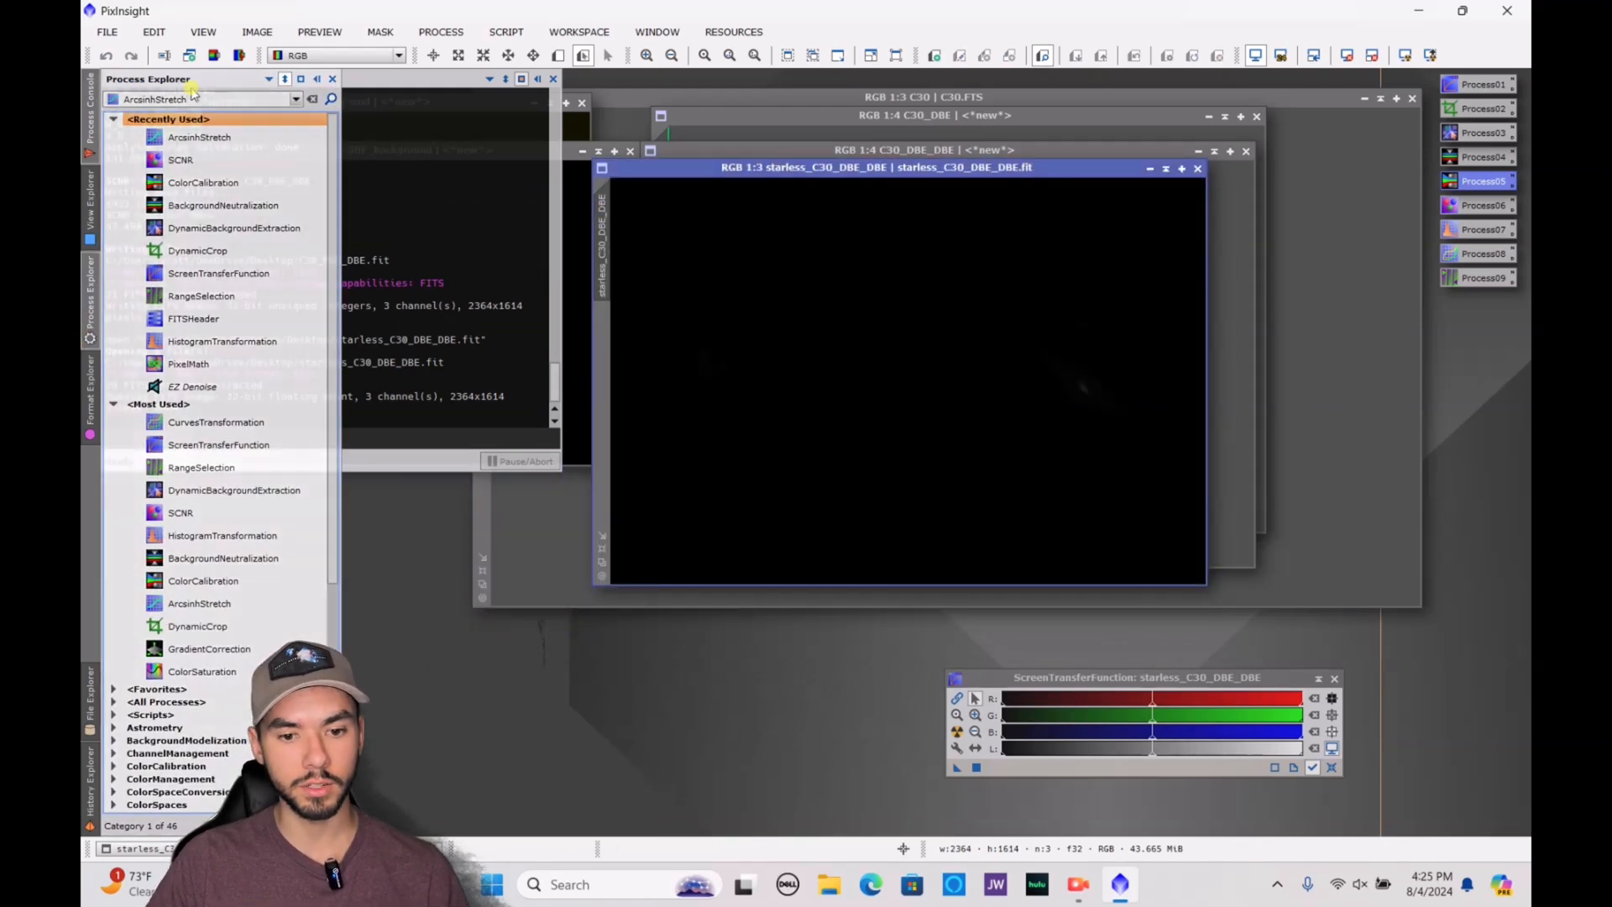
pyautogui.doubleClick(199, 137)
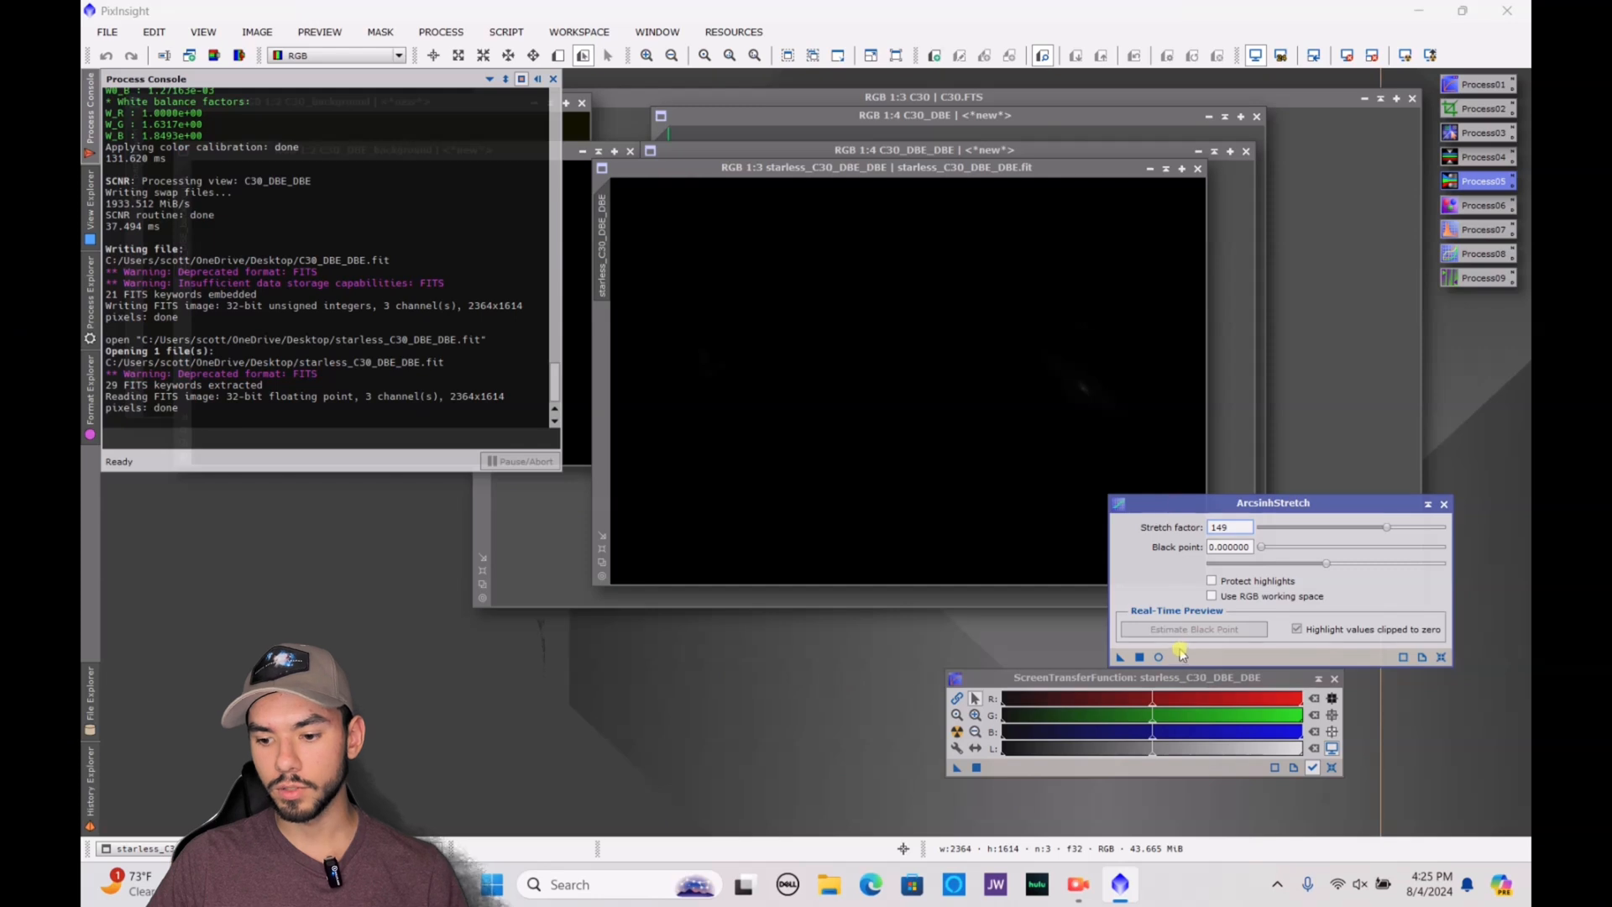
pyautogui.click(1157, 656)
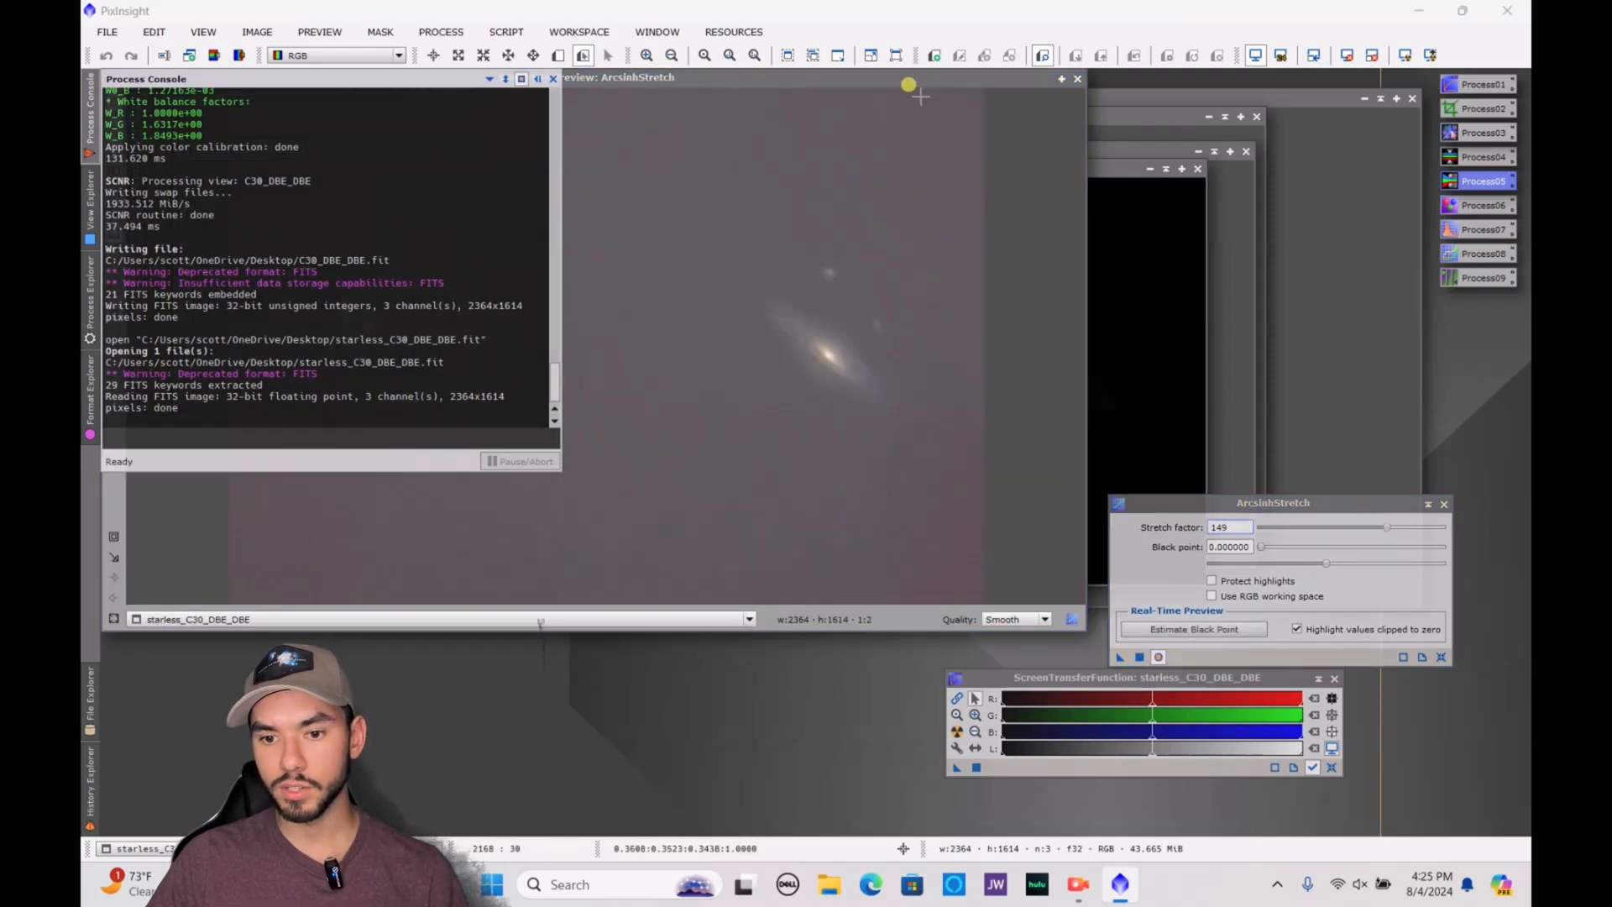
pyautogui.moveTo(936, 78); pyautogui.dragTo(1162, 80)
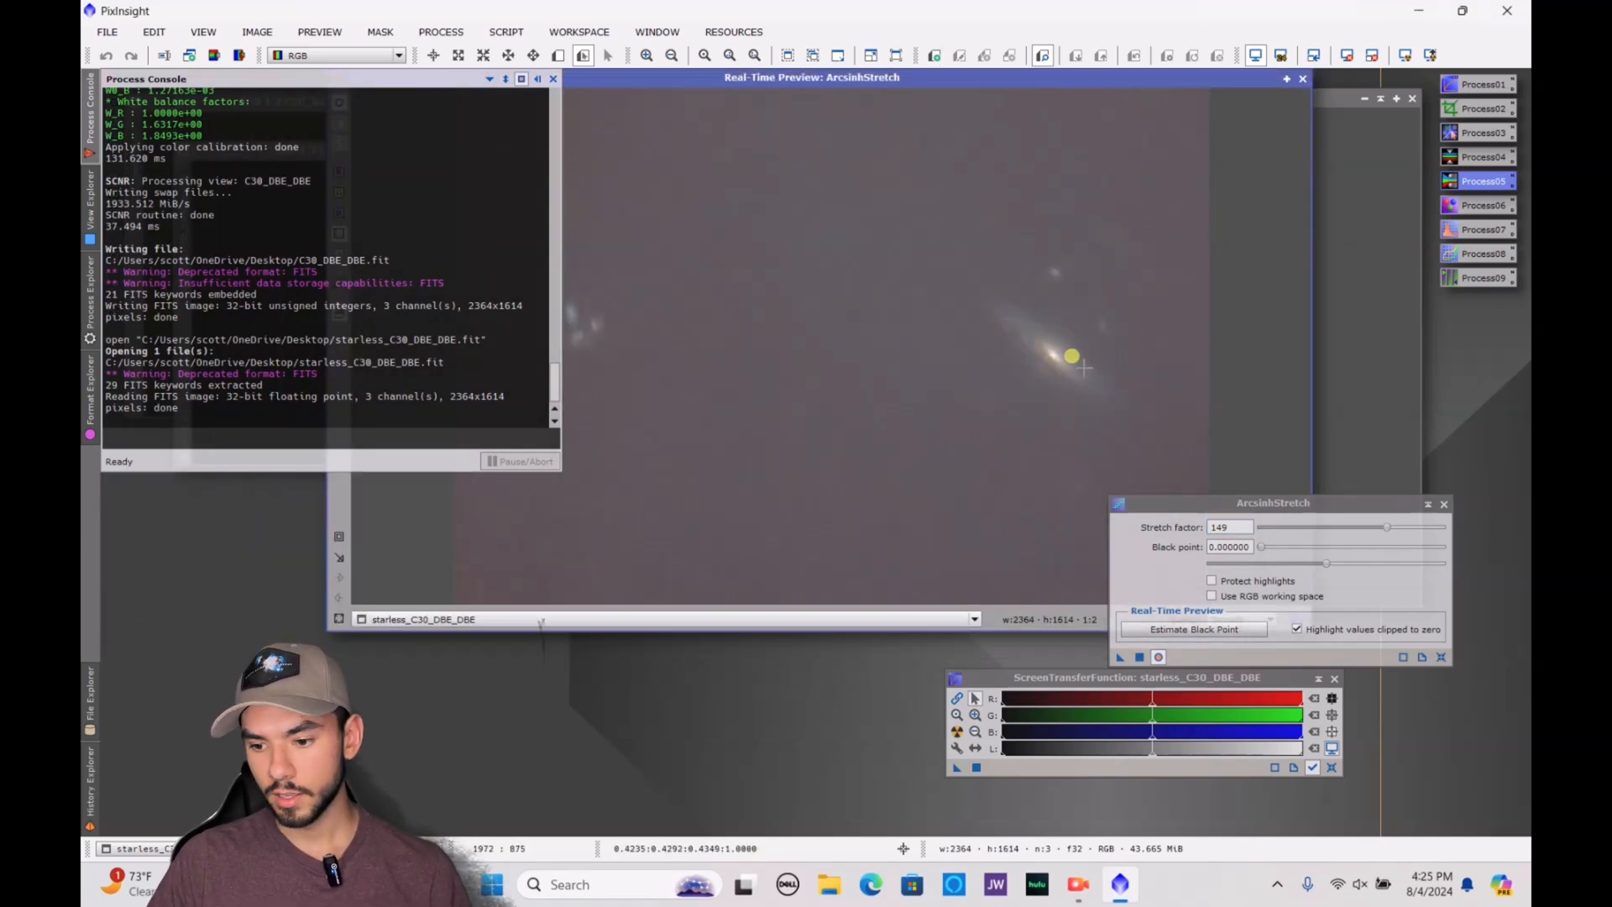
pyautogui.moveTo(1387, 528); pyautogui.dragTo(1357, 544)
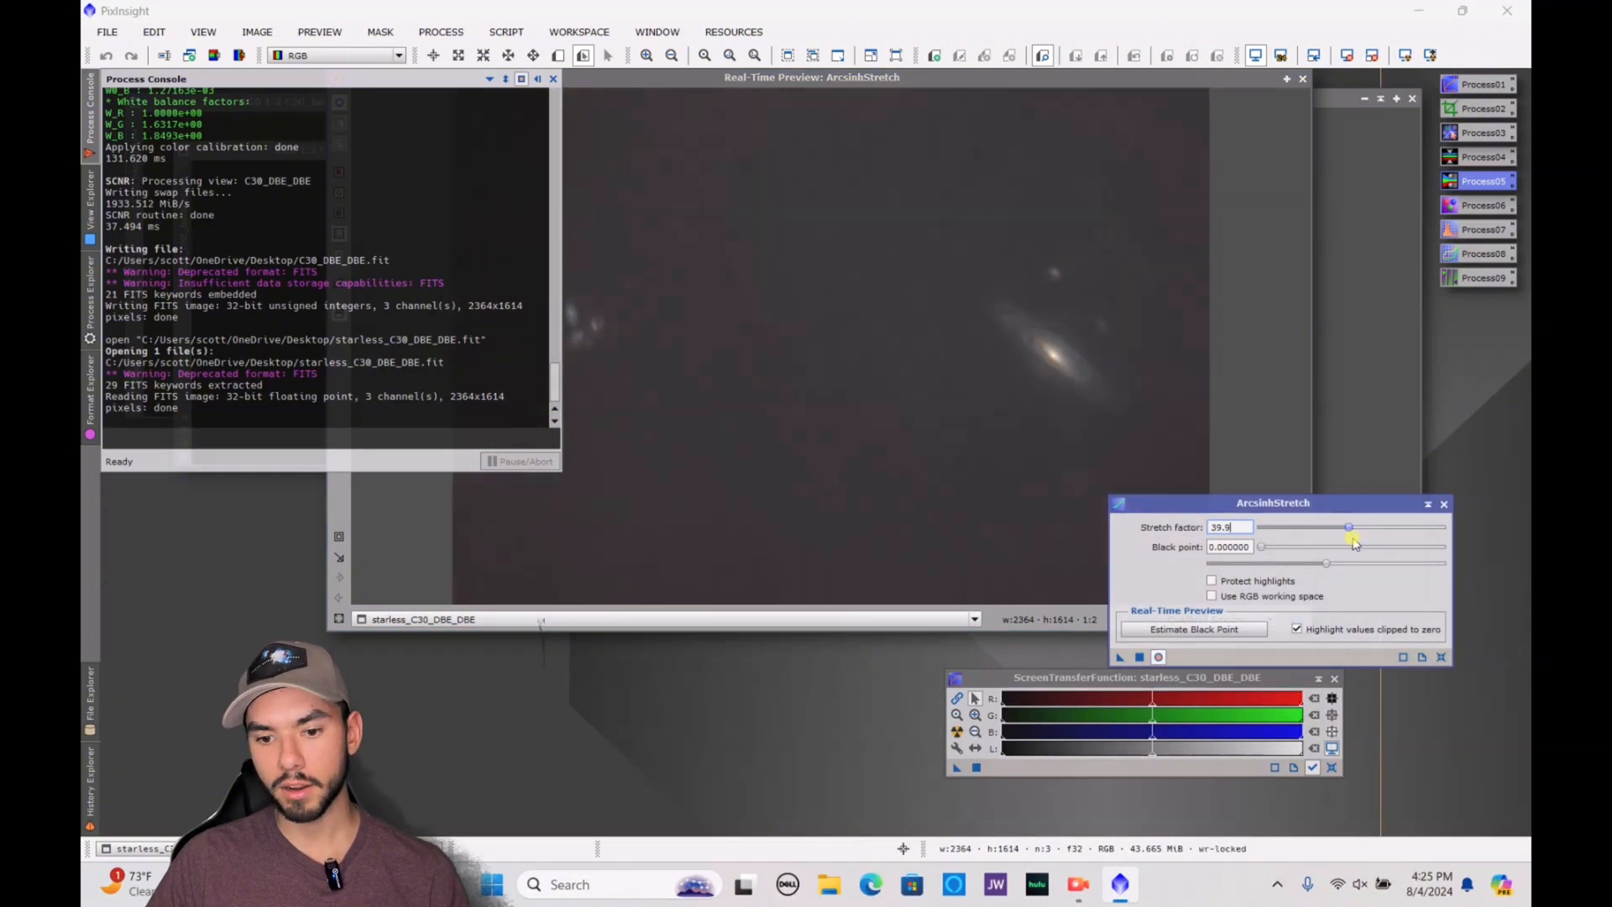
pyautogui.click(1135, 655)
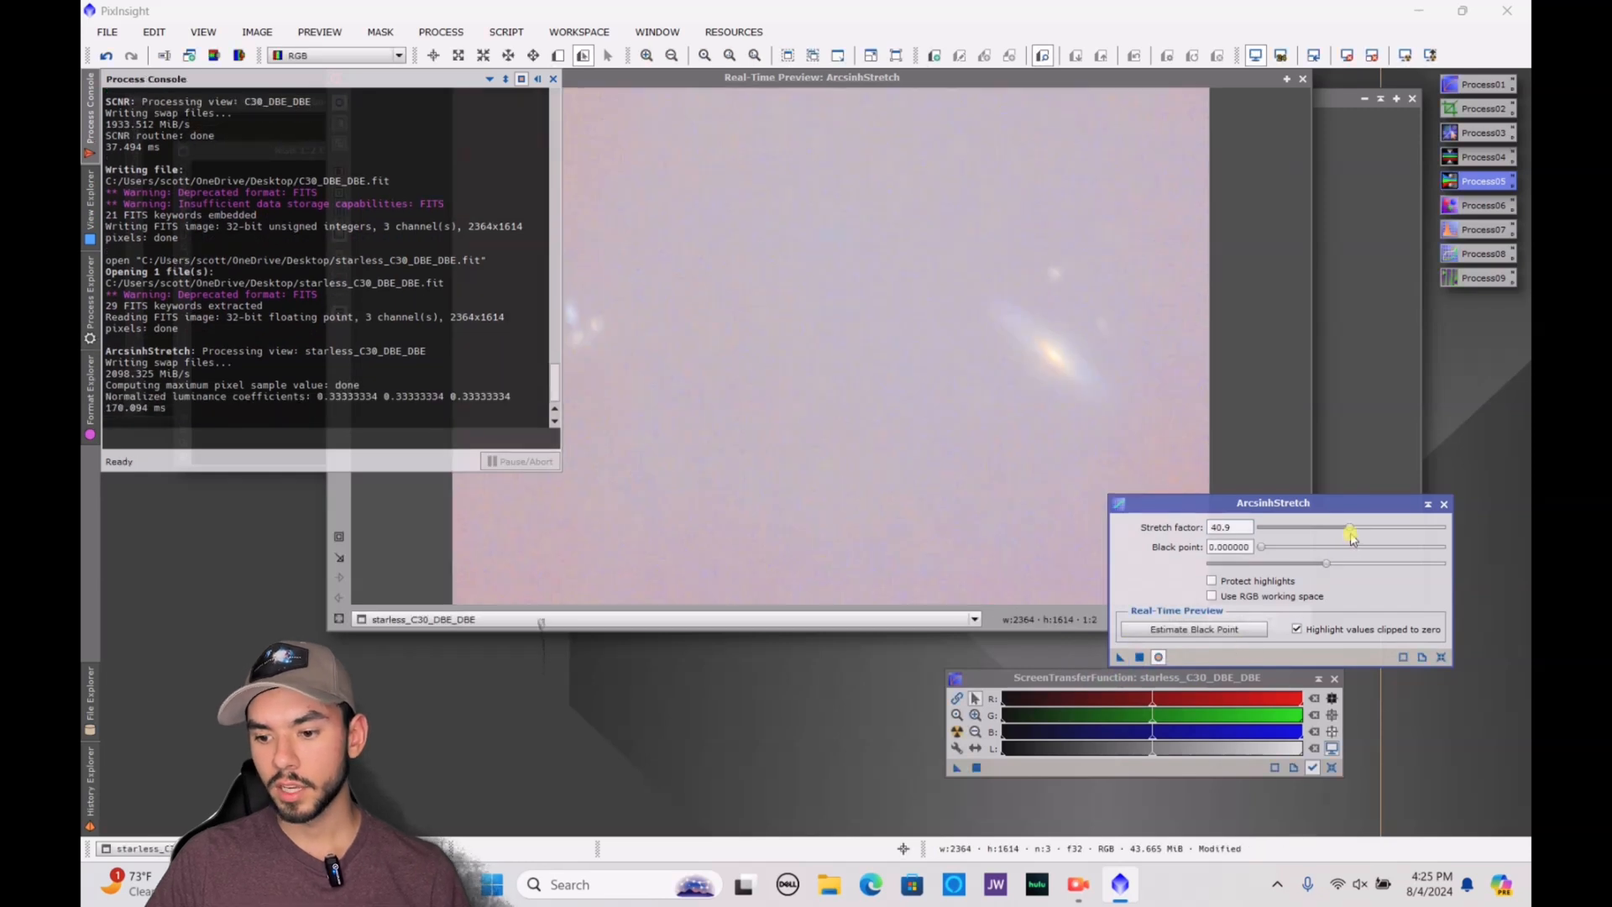
# Apply another ArcsinhStretch with stretch factor 1.73 and black point 0.130000 to the starless image, and close the tool and its preview
pyautogui.moveTo(1352, 536); pyautogui.dragTo(1381, 575)
pyautogui.click(1282, 529)
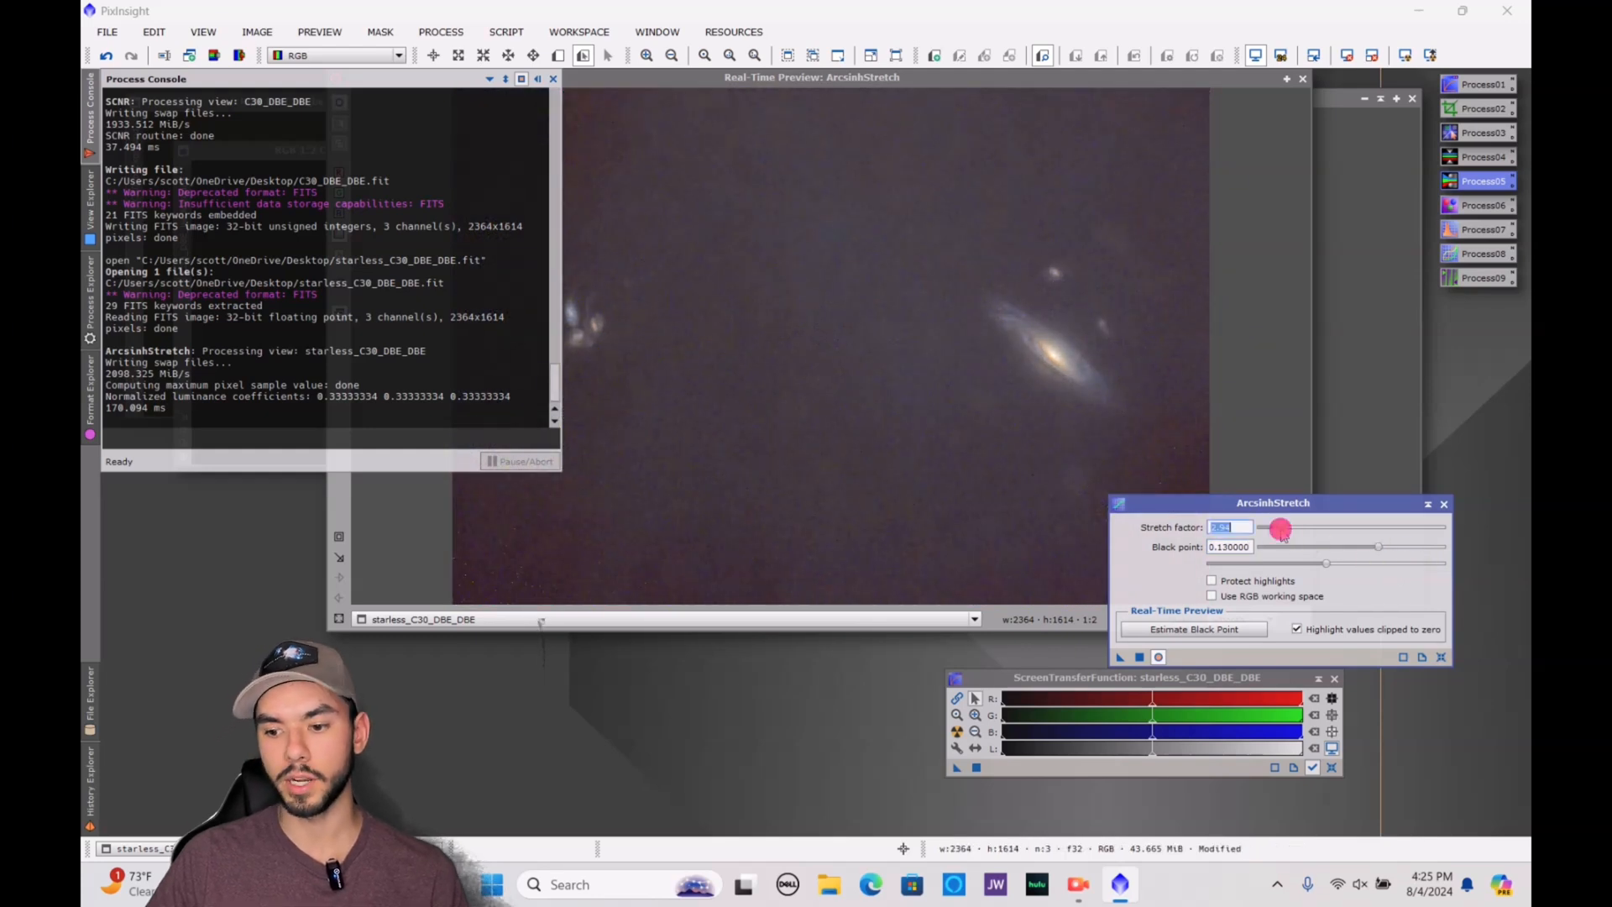
pyautogui.moveTo(1275, 532); pyautogui.dragTo(1271, 537)
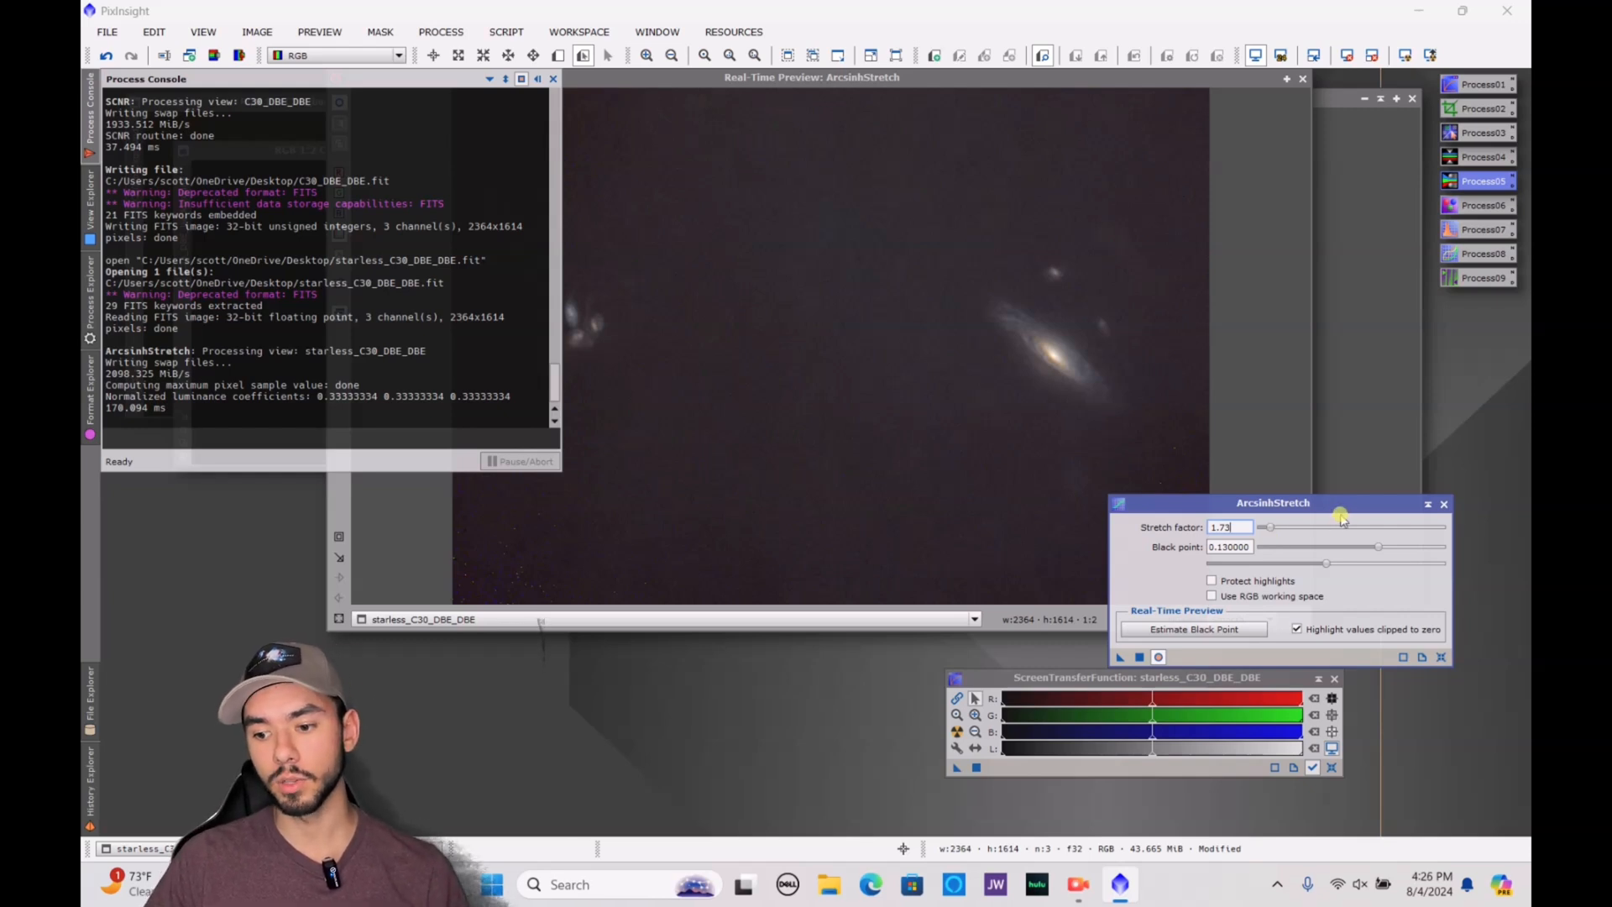
pyautogui.click(1139, 656)
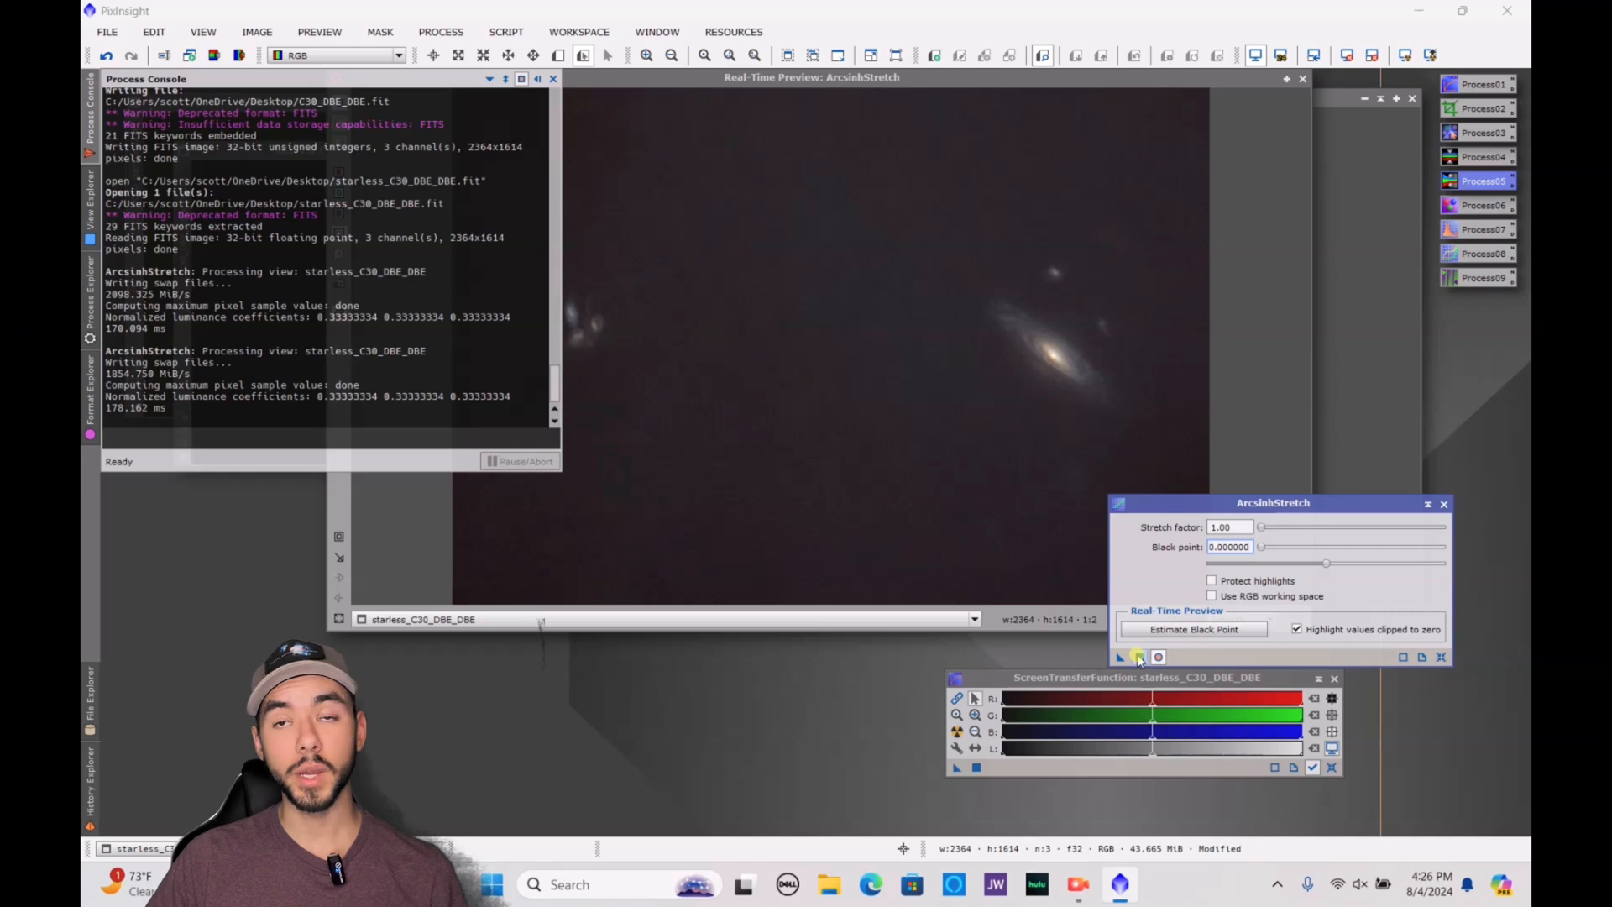
pyautogui.click(1139, 656)
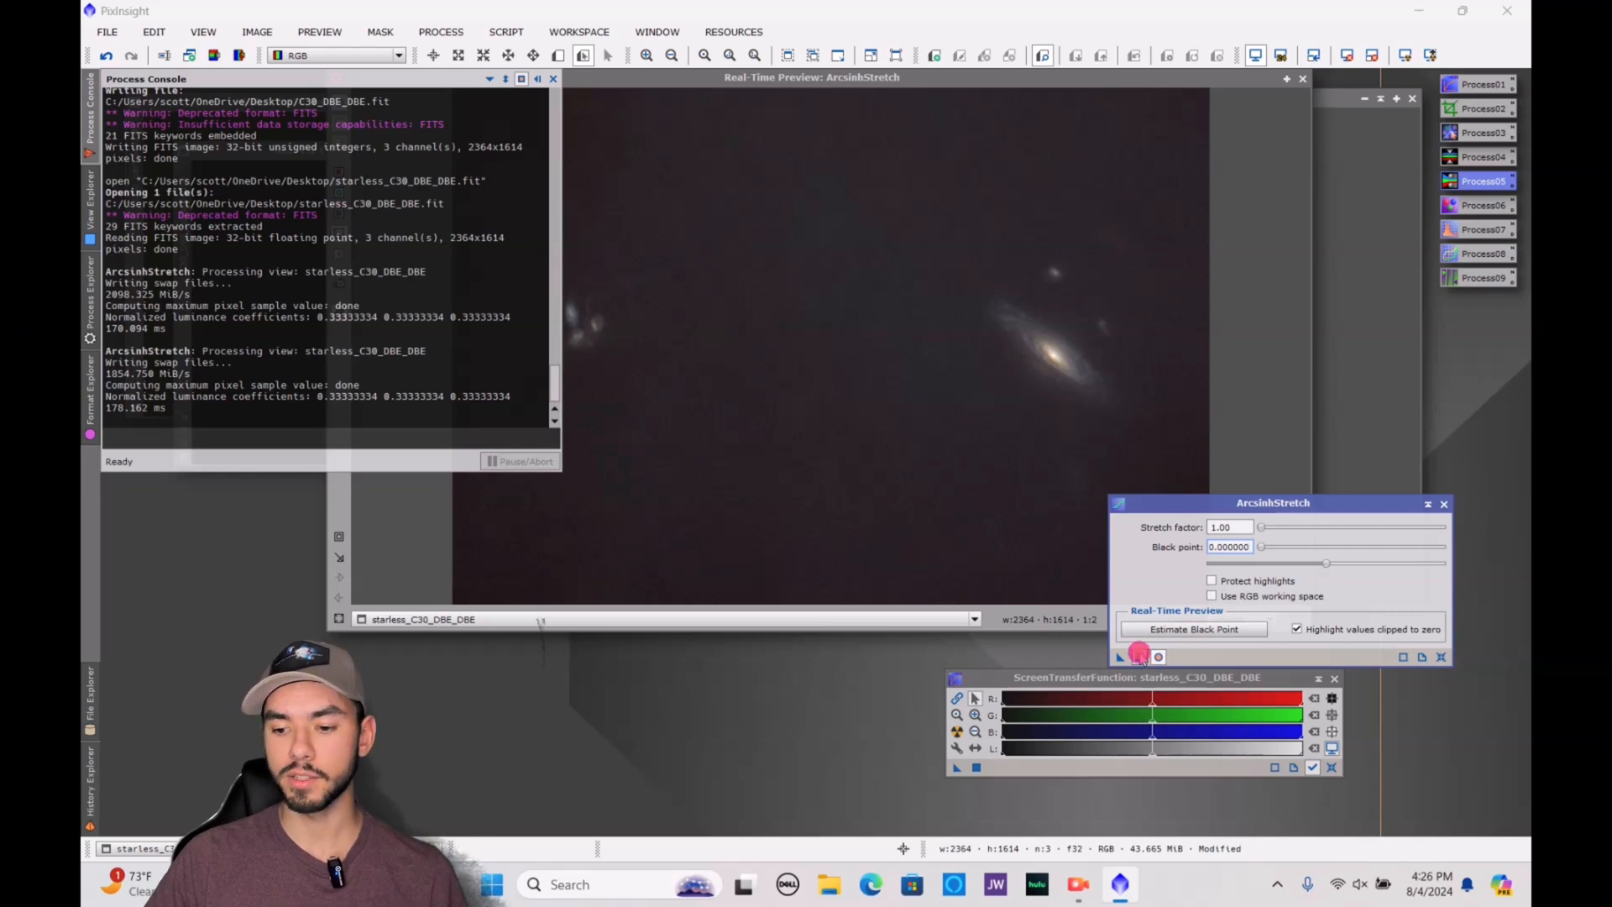
pyautogui.click(1442, 504)
pyautogui.click(1302, 78)
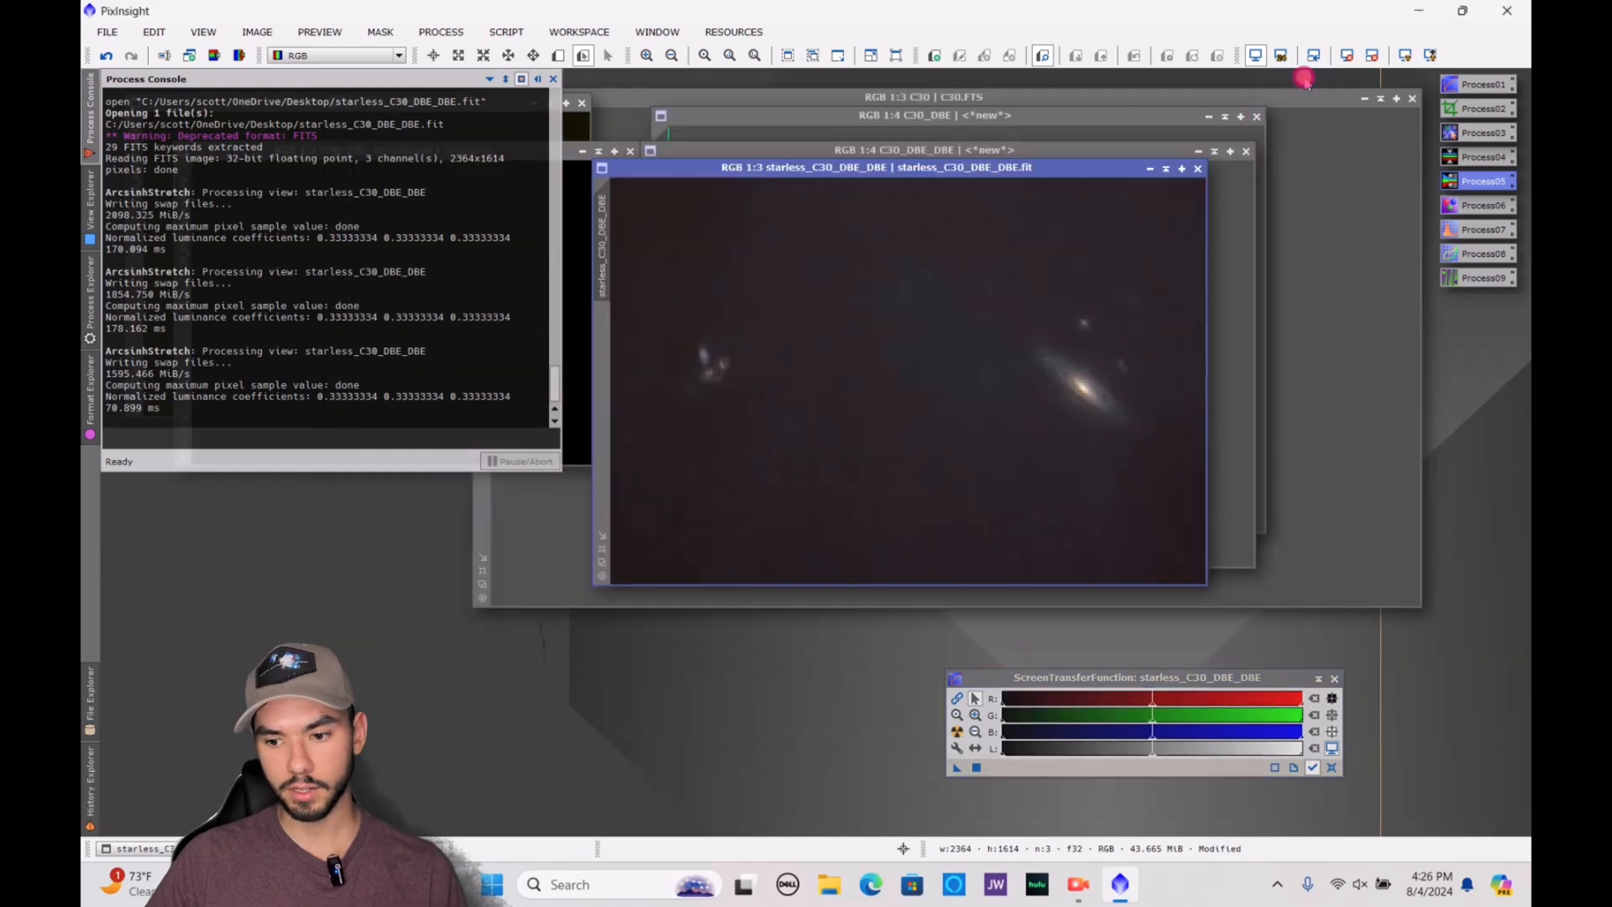
# Examine the background noise of the stretched starless image at close range and in full view
pyautogui.scroll(2, 983, 367)
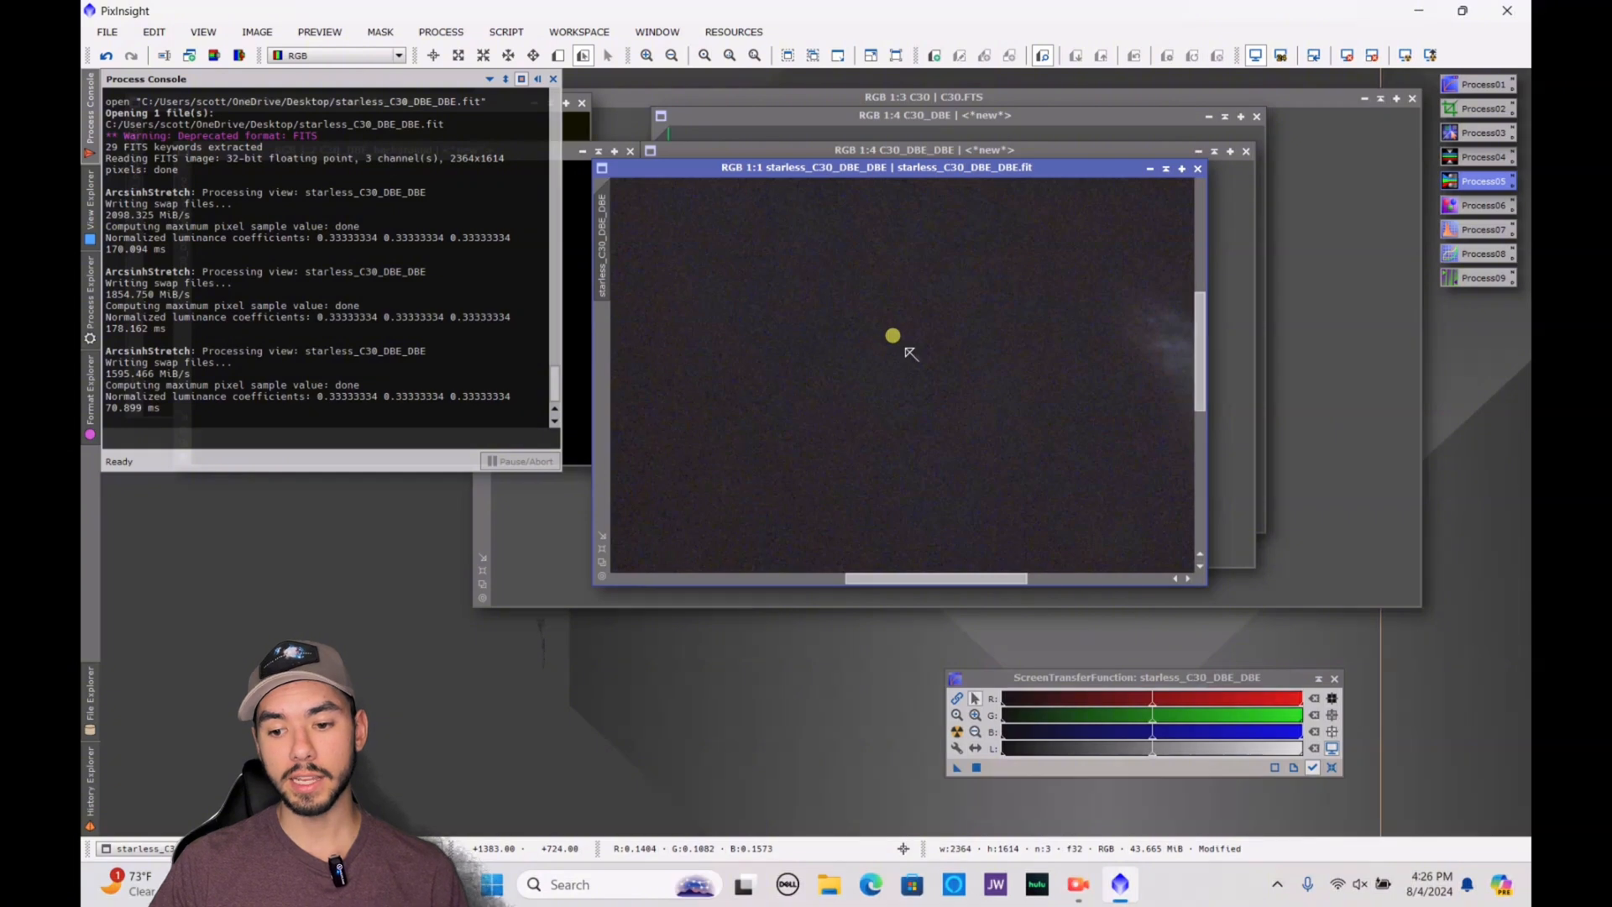
pyautogui.scroll(3, 911, 354)
pyautogui.scroll(-4, 911, 354)
pyautogui.scroll(10, 911, 353)
pyautogui.scroll(-12, 911, 354)
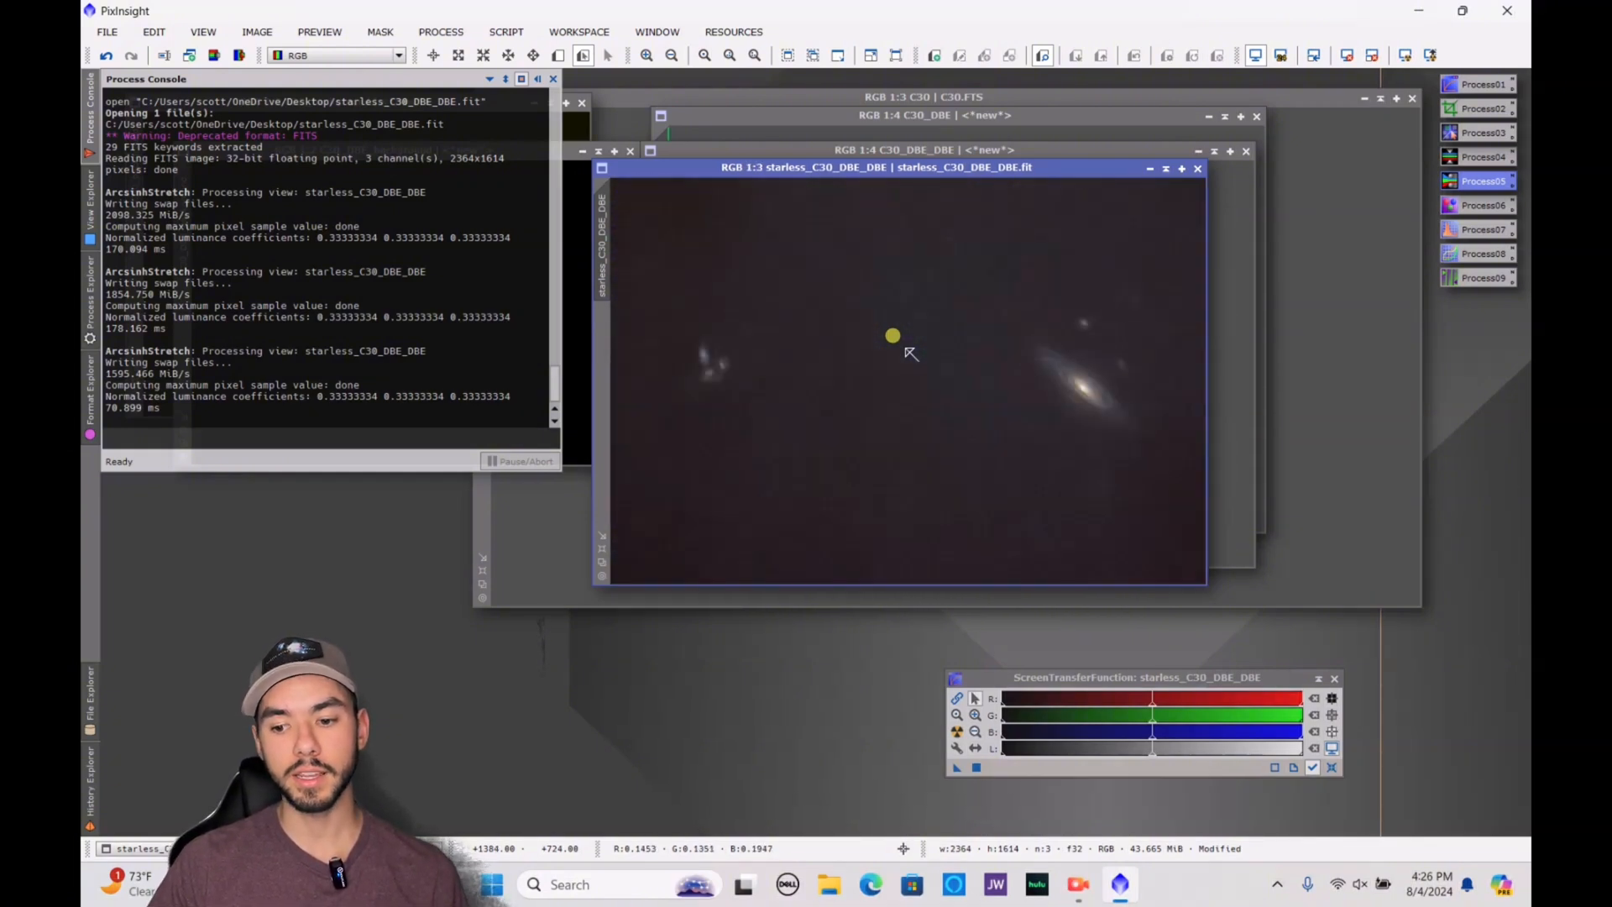
pyautogui.scroll(-1, 910, 354)
pyautogui.scroll(1, 911, 353)
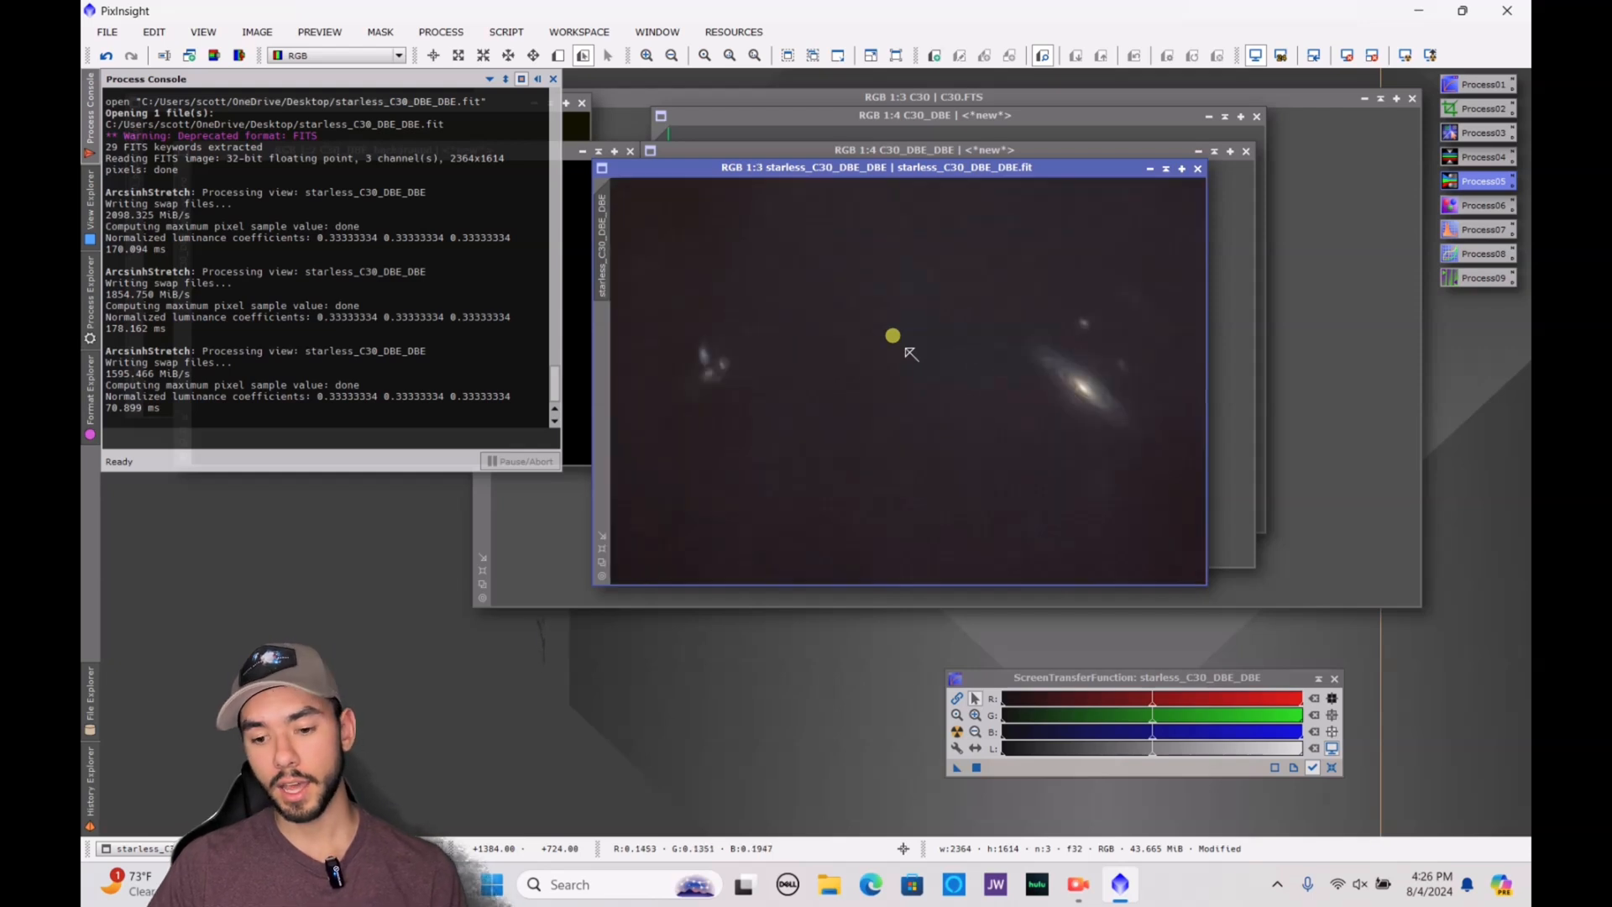
# Find the RangeSelection process and open it with a real-time preview of starless_C30_DBE_DBE
pyautogui.doubleClick(1497, 279)
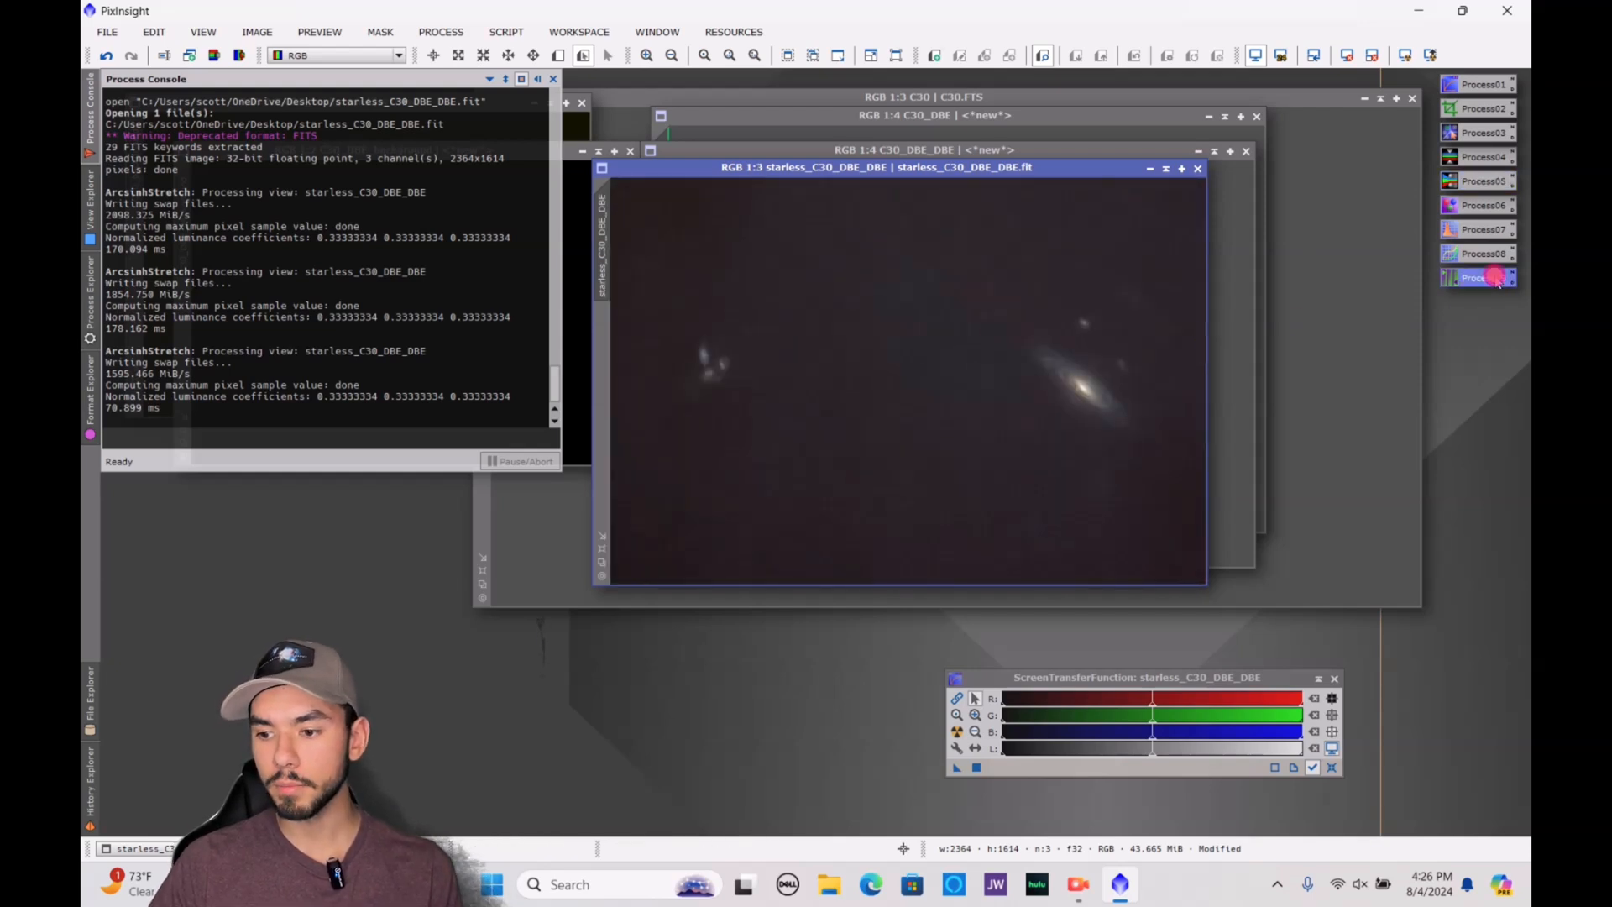
pyautogui.click(1489, 477)
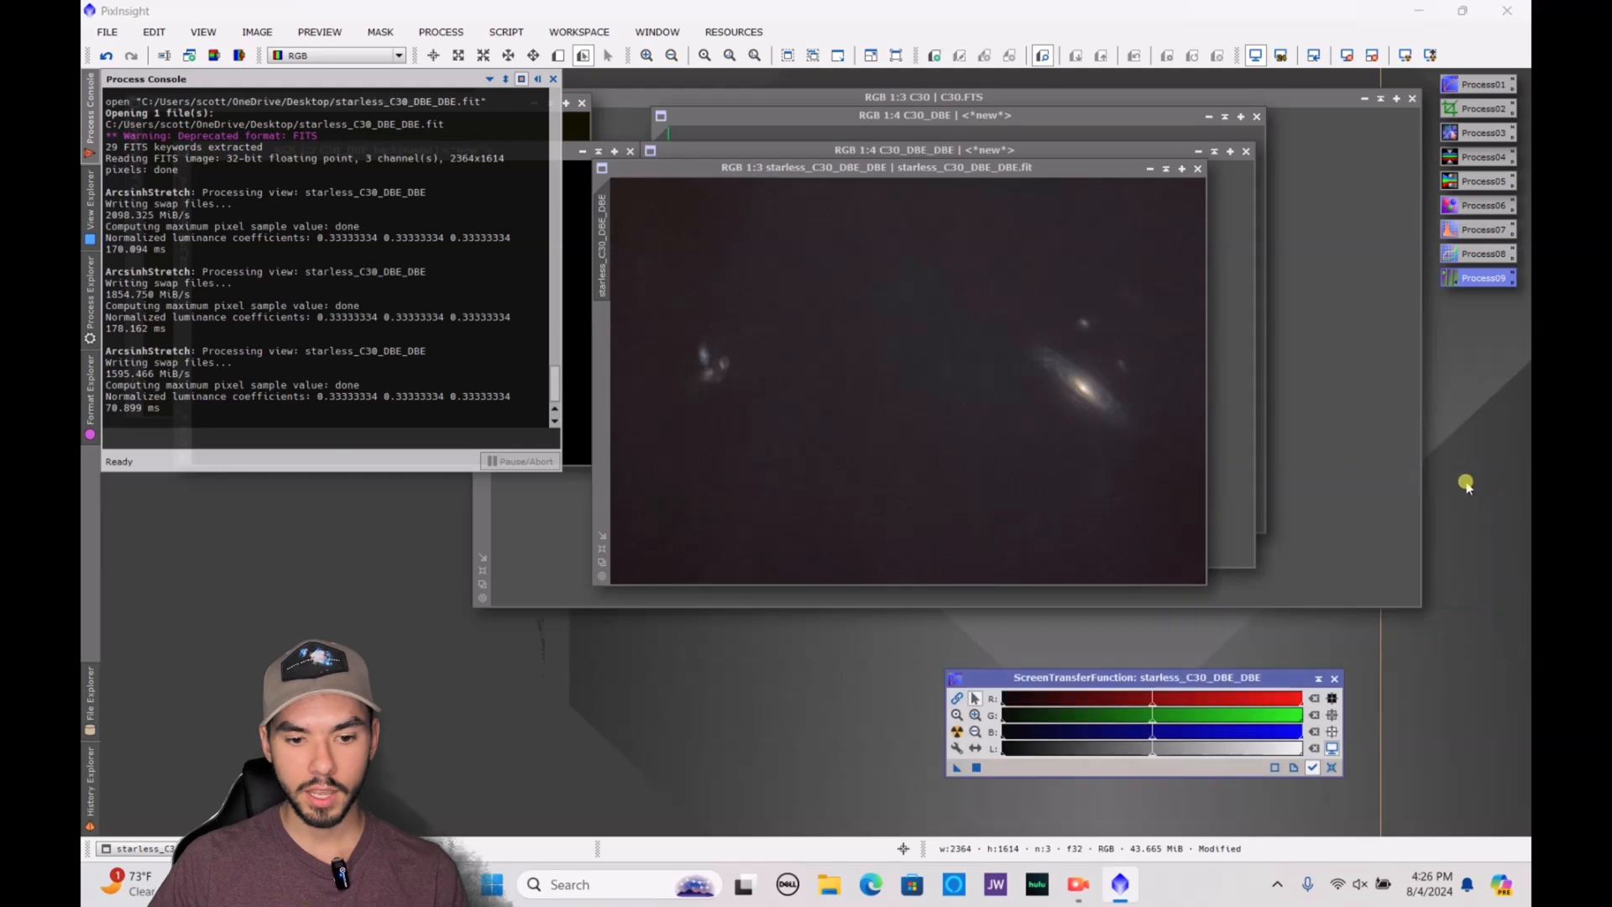
pyautogui.click(84, 282)
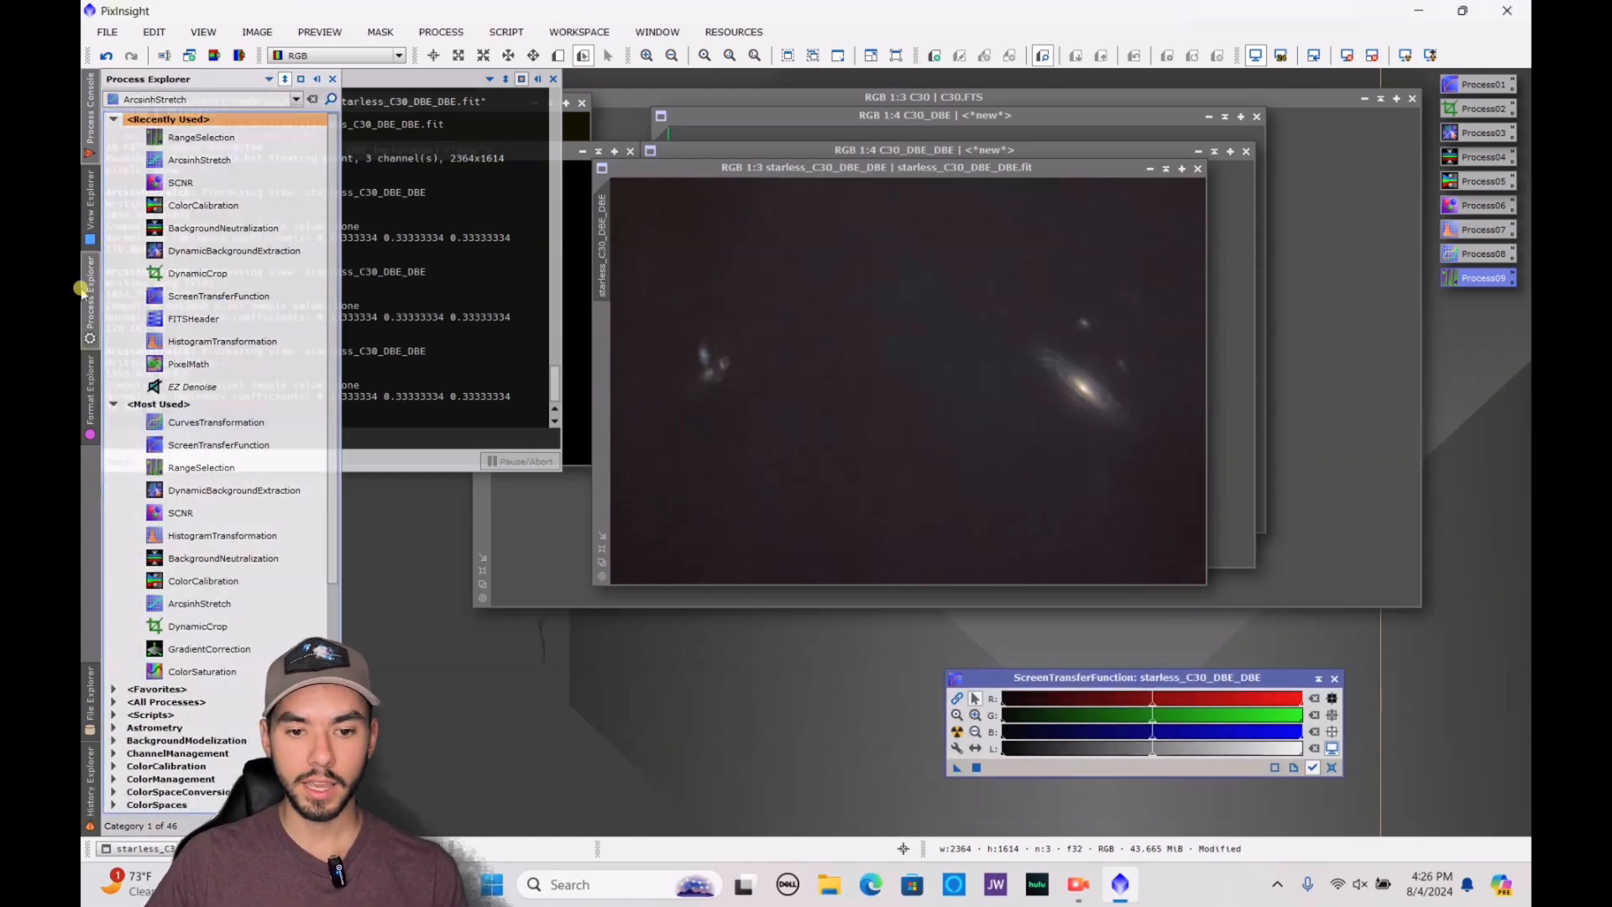
pyautogui.click(231, 101)
pyautogui.write('range')
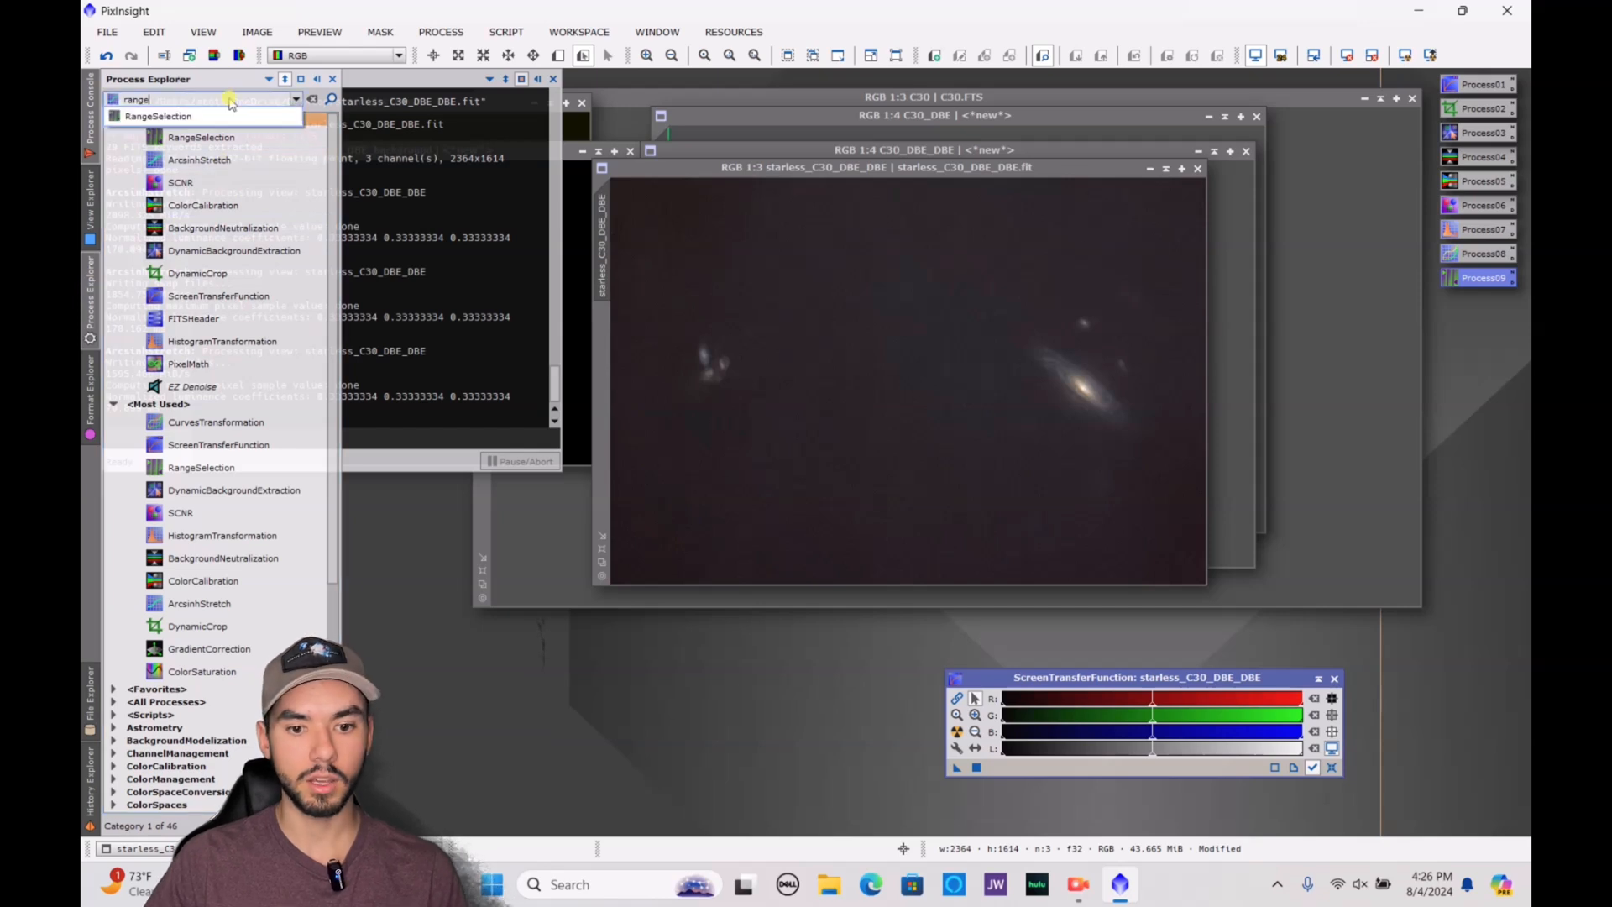
pyautogui.click(197, 116)
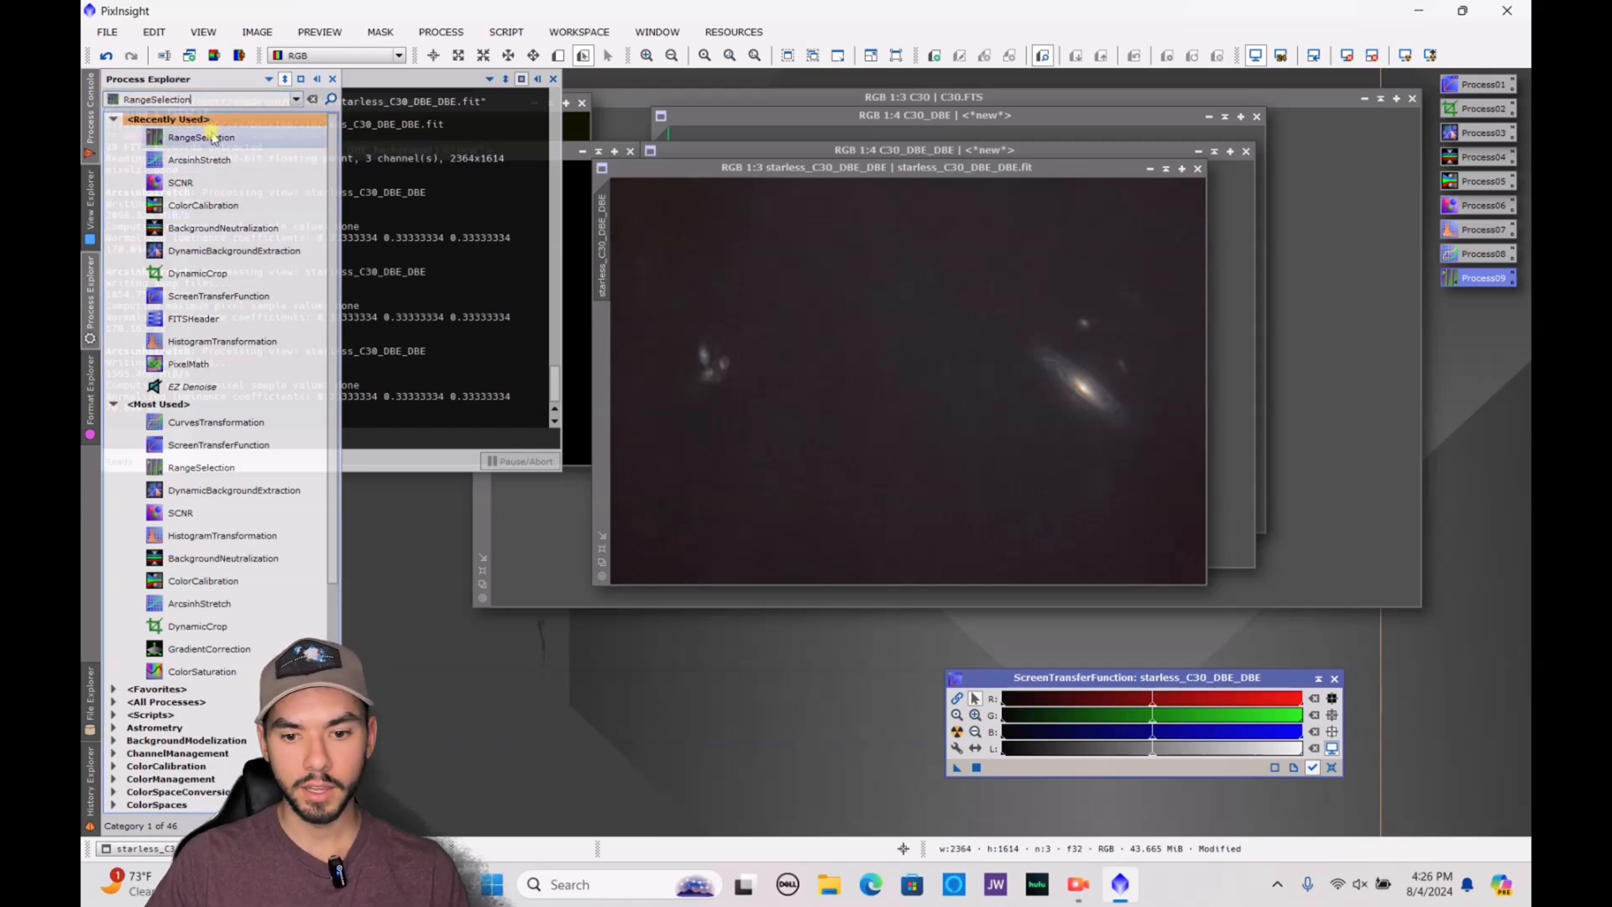
pyautogui.doubleClick(210, 138)
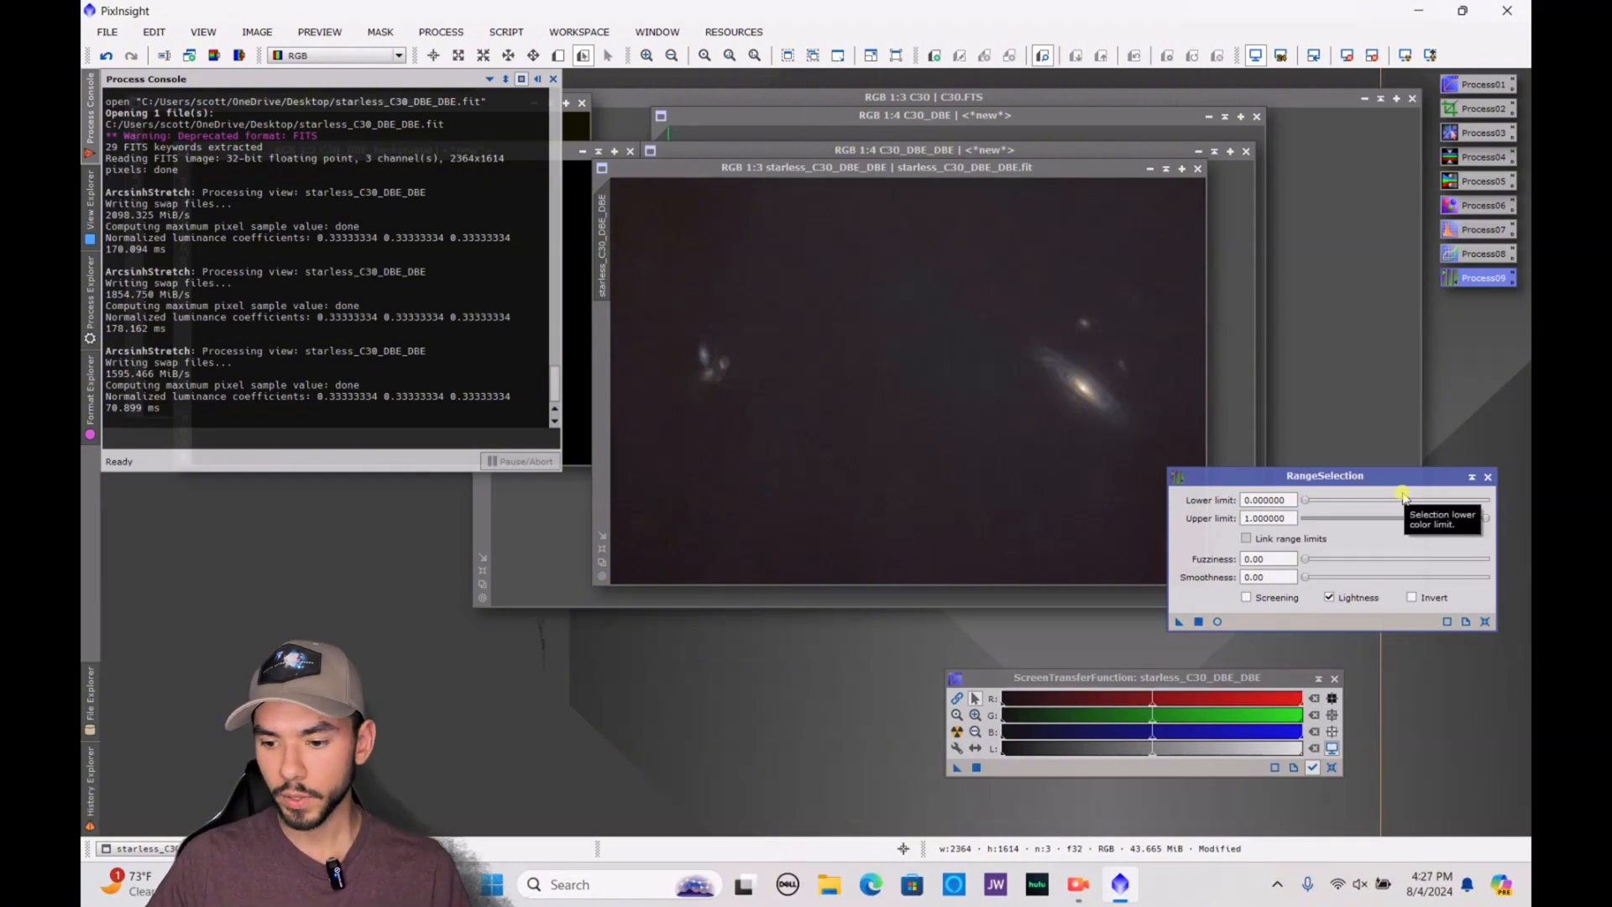
pyautogui.click(1218, 622)
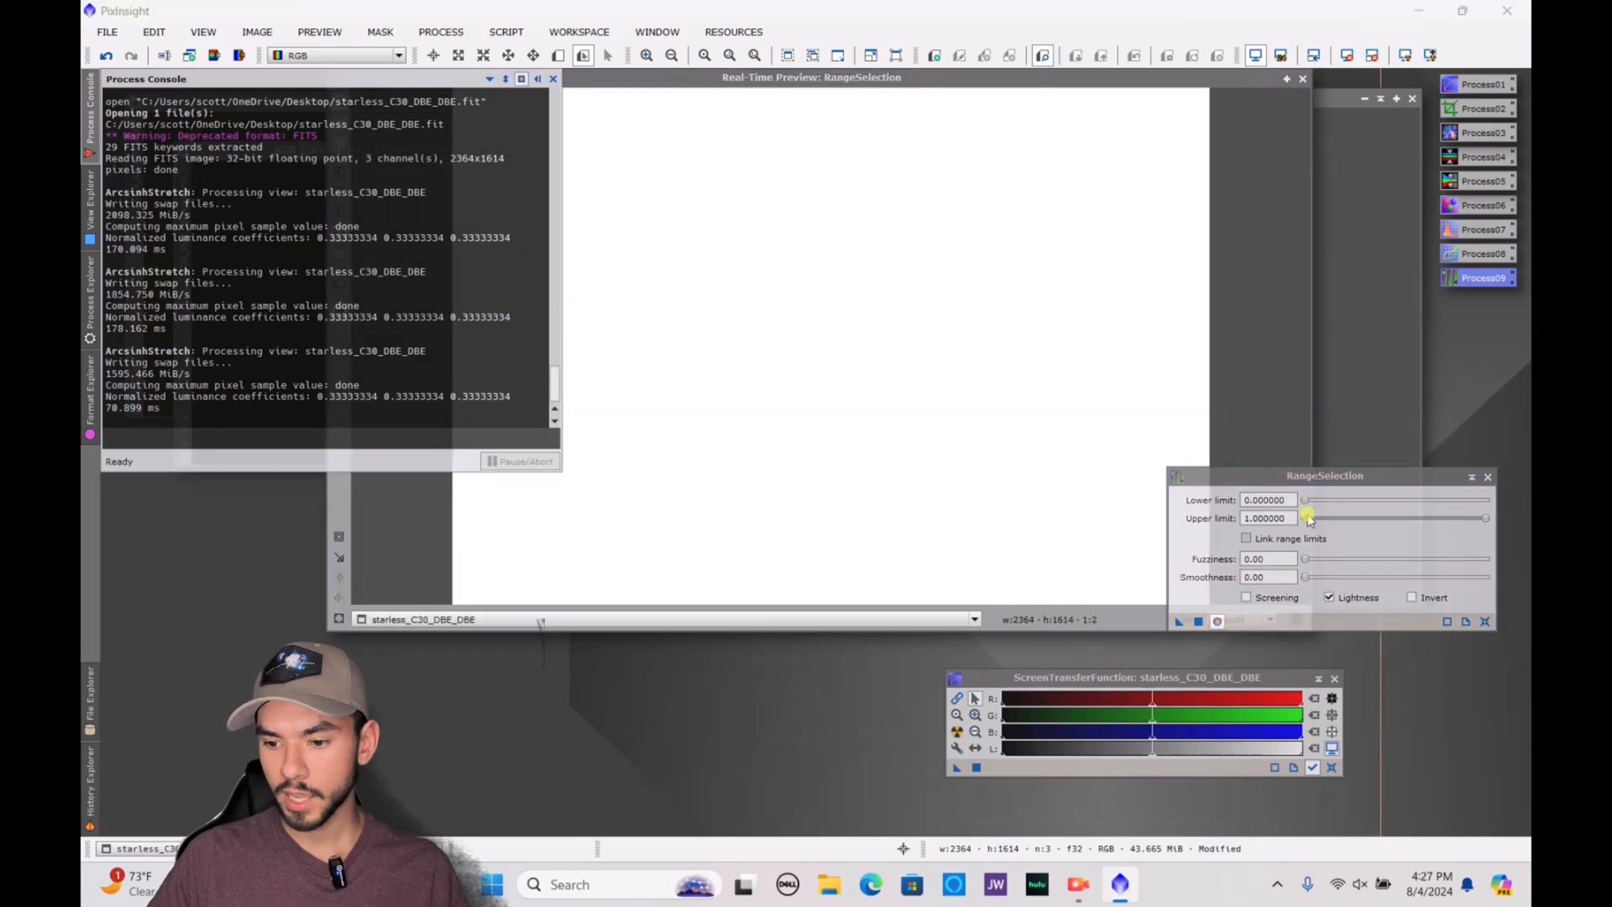
# Generate an inverted range mask from the starless image with lower limit 0.180000, fuzziness 0.06 and smoothness 7.00
pyautogui.moveTo(1307, 502); pyautogui.dragTo(1342, 507)
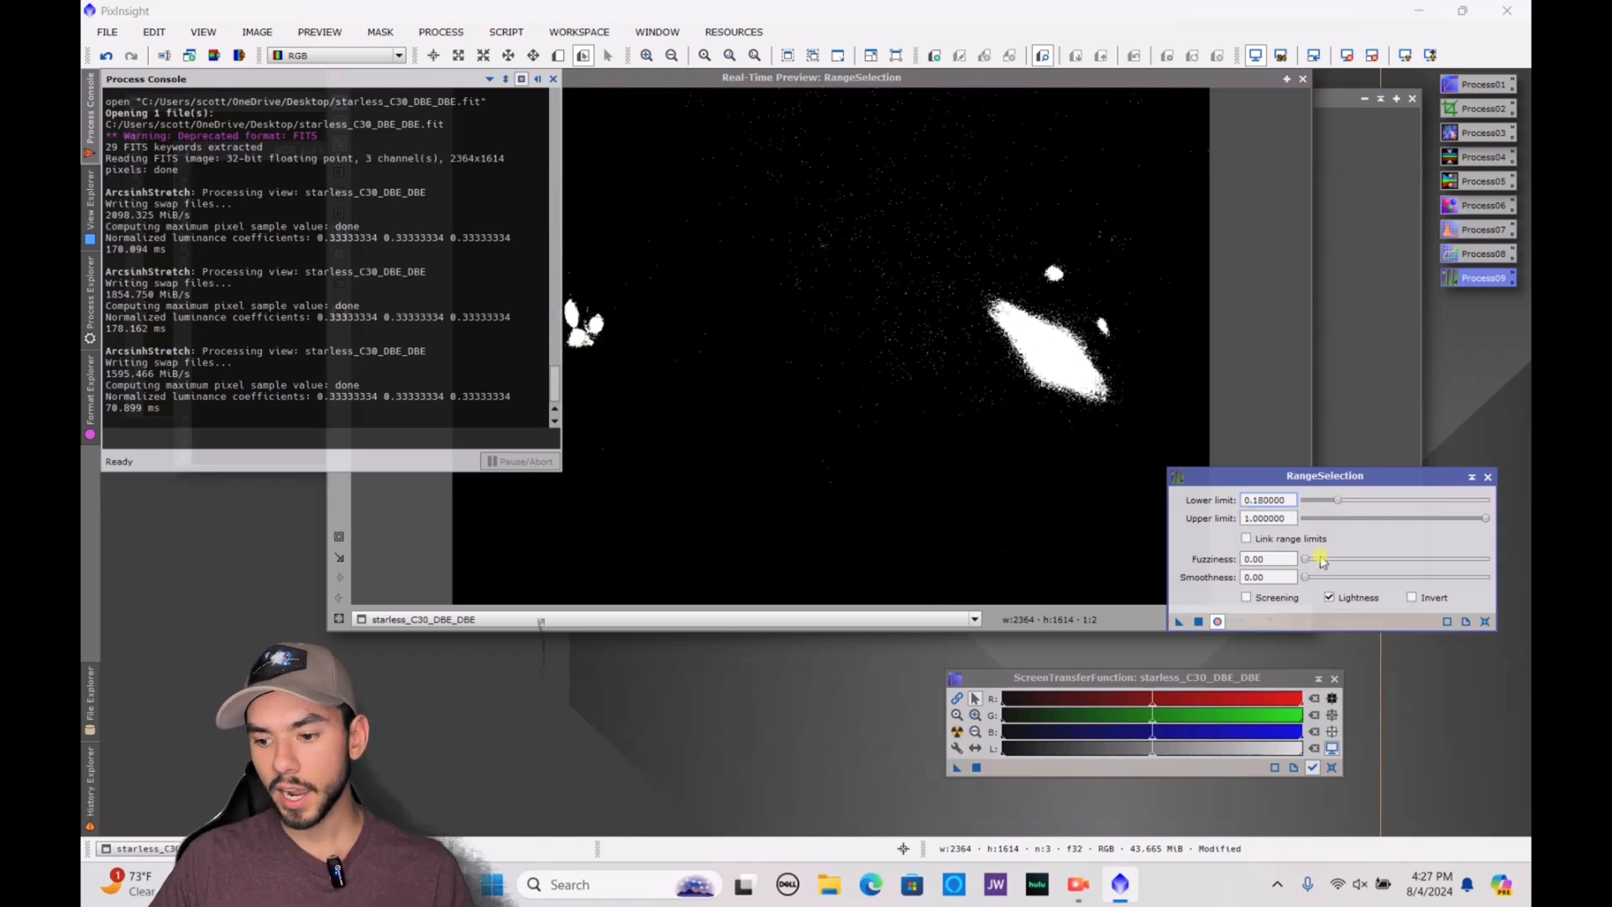
pyautogui.moveTo(1308, 565); pyautogui.dragTo(1322, 595)
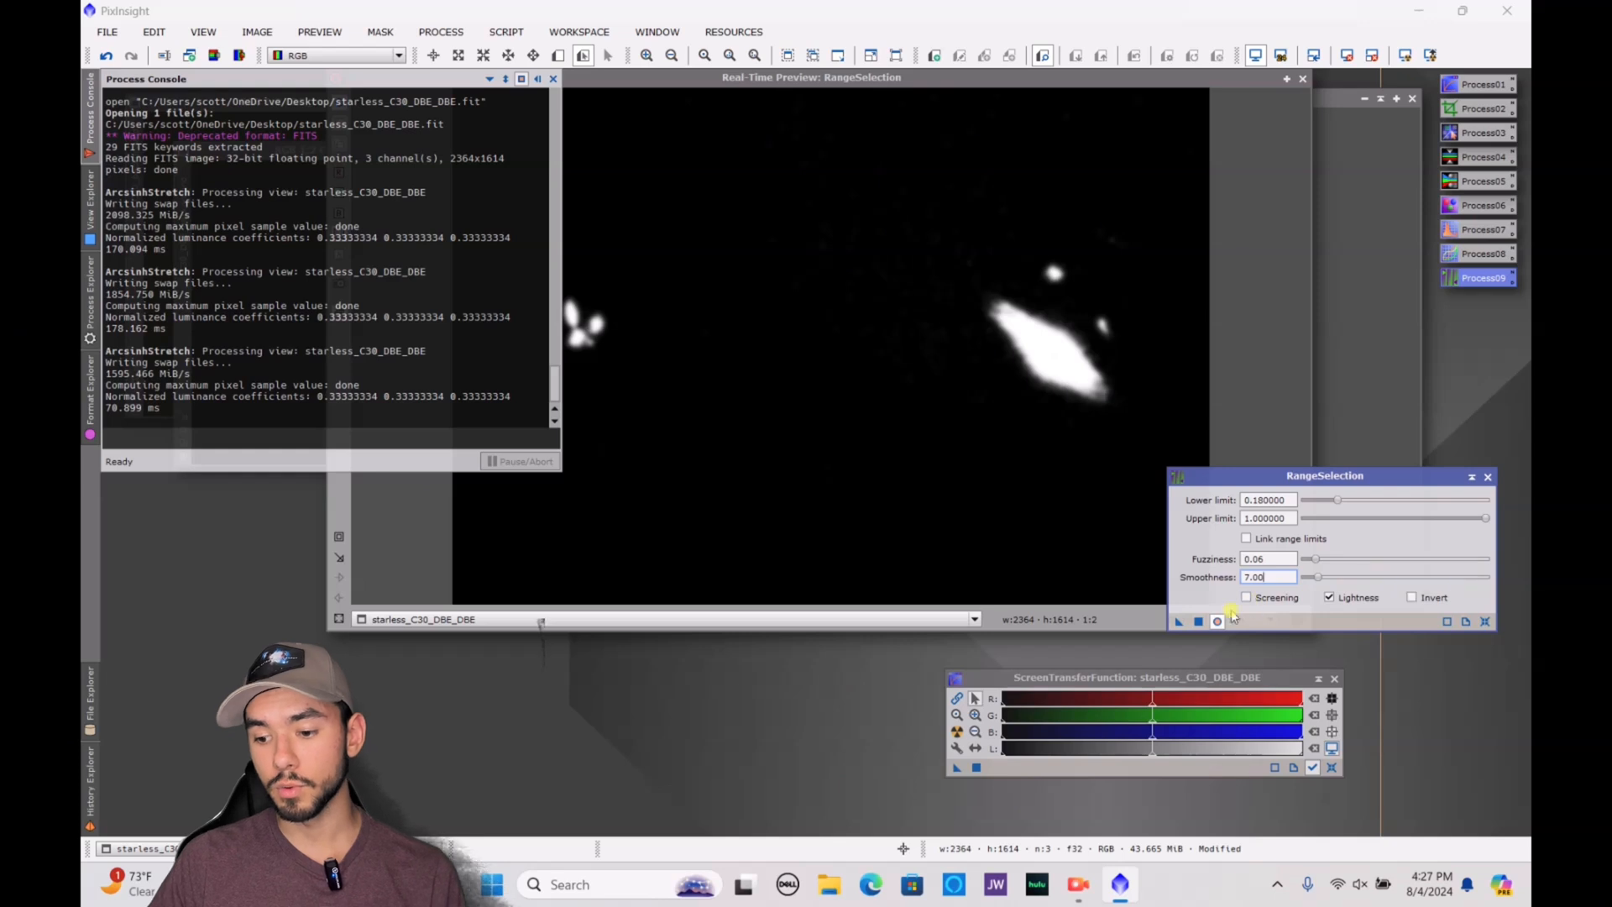
pyautogui.click(1431, 600)
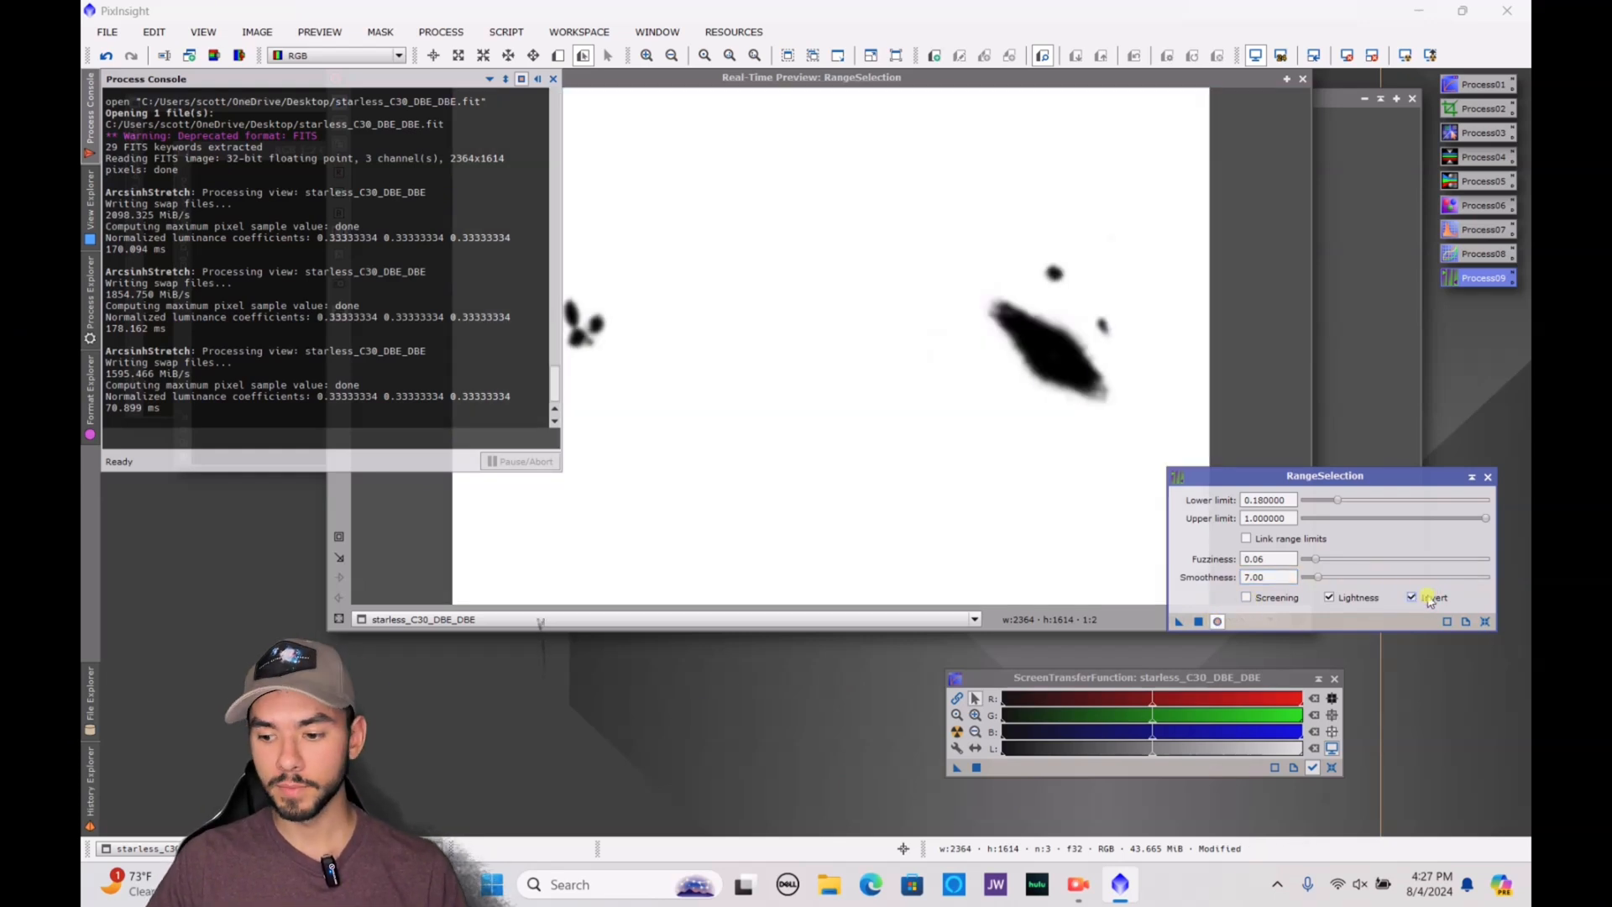
pyautogui.click(1198, 621)
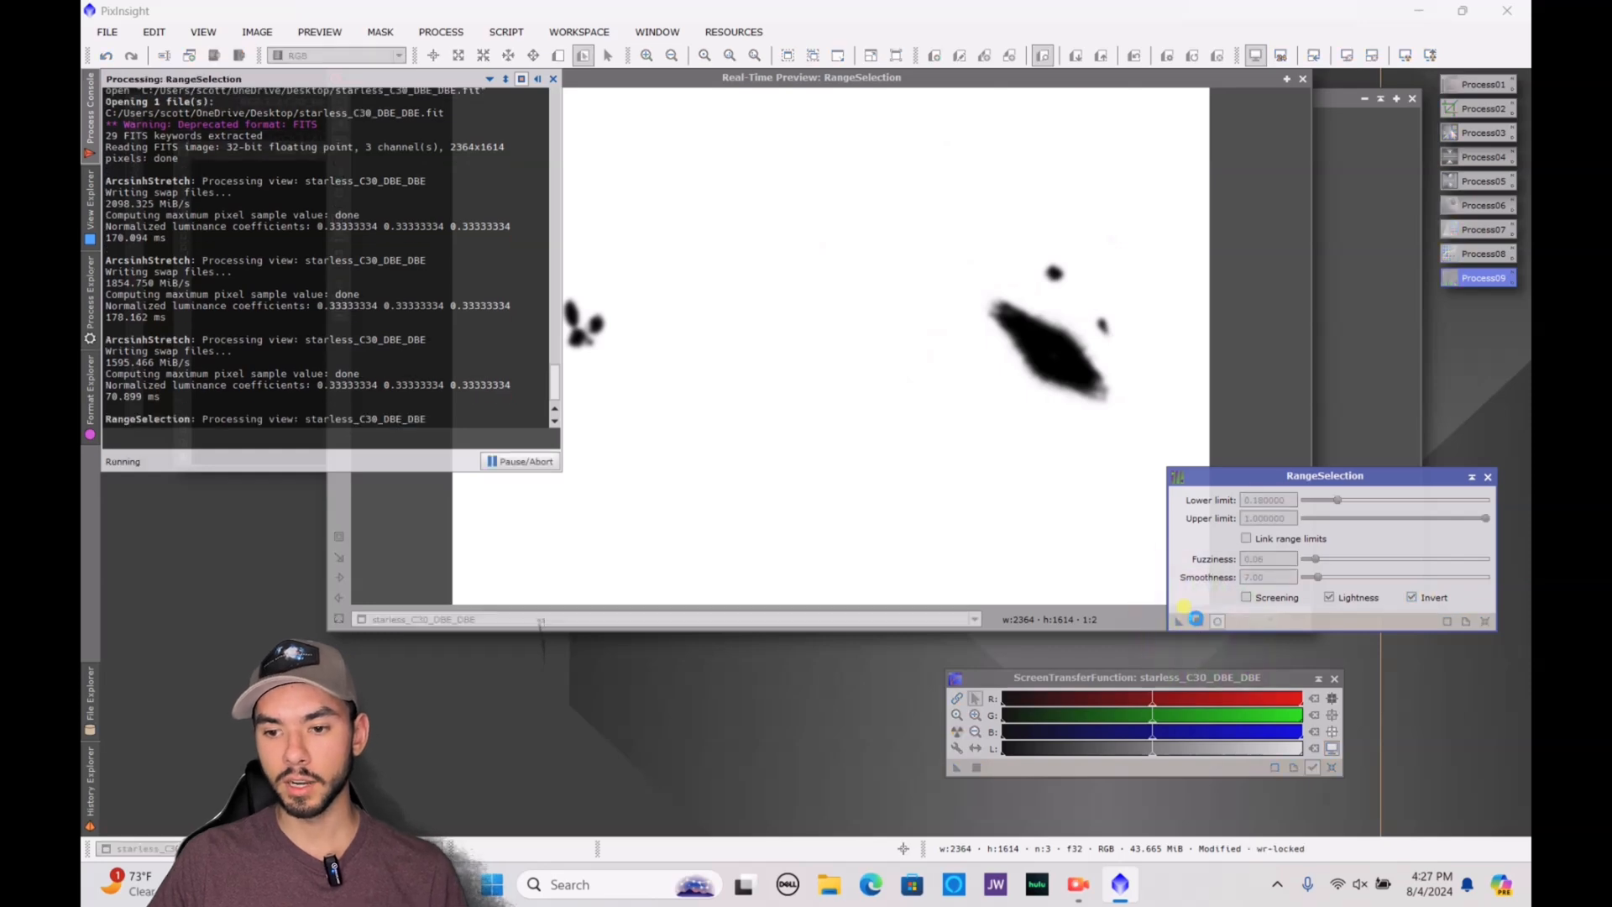
# Apply range_mask as the mask of starless_C30_DBE_DBE and clear the preview and mask windows away from the image
pyautogui.moveTo(1182, 88); pyautogui.dragTo(1101, 727)
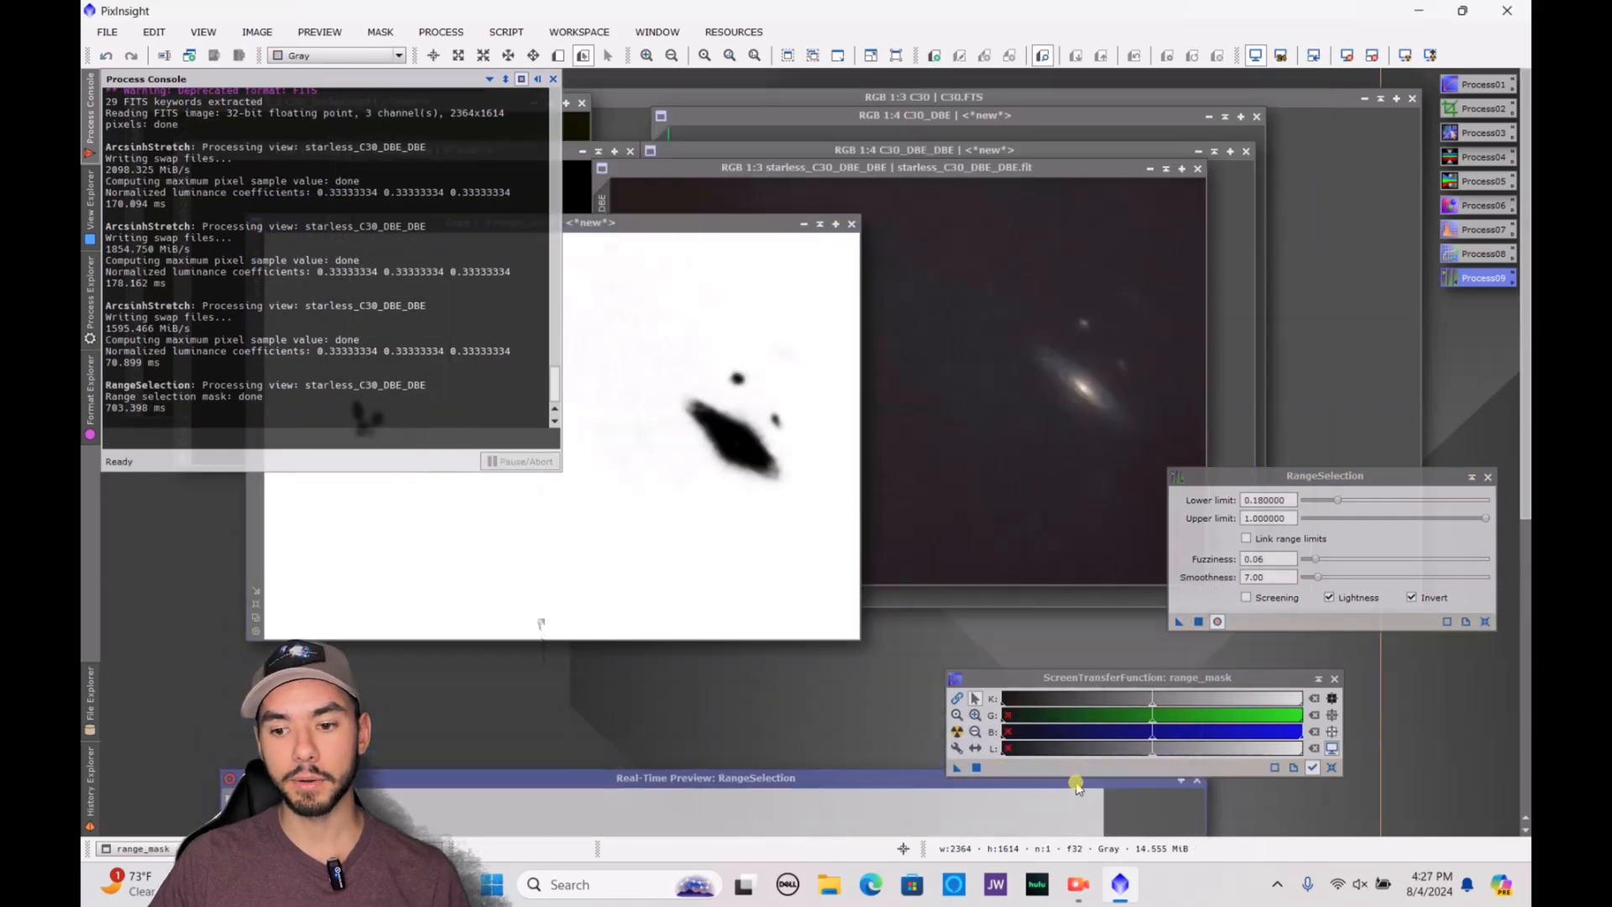
pyautogui.moveTo(680, 225); pyautogui.dragTo(1299, 161)
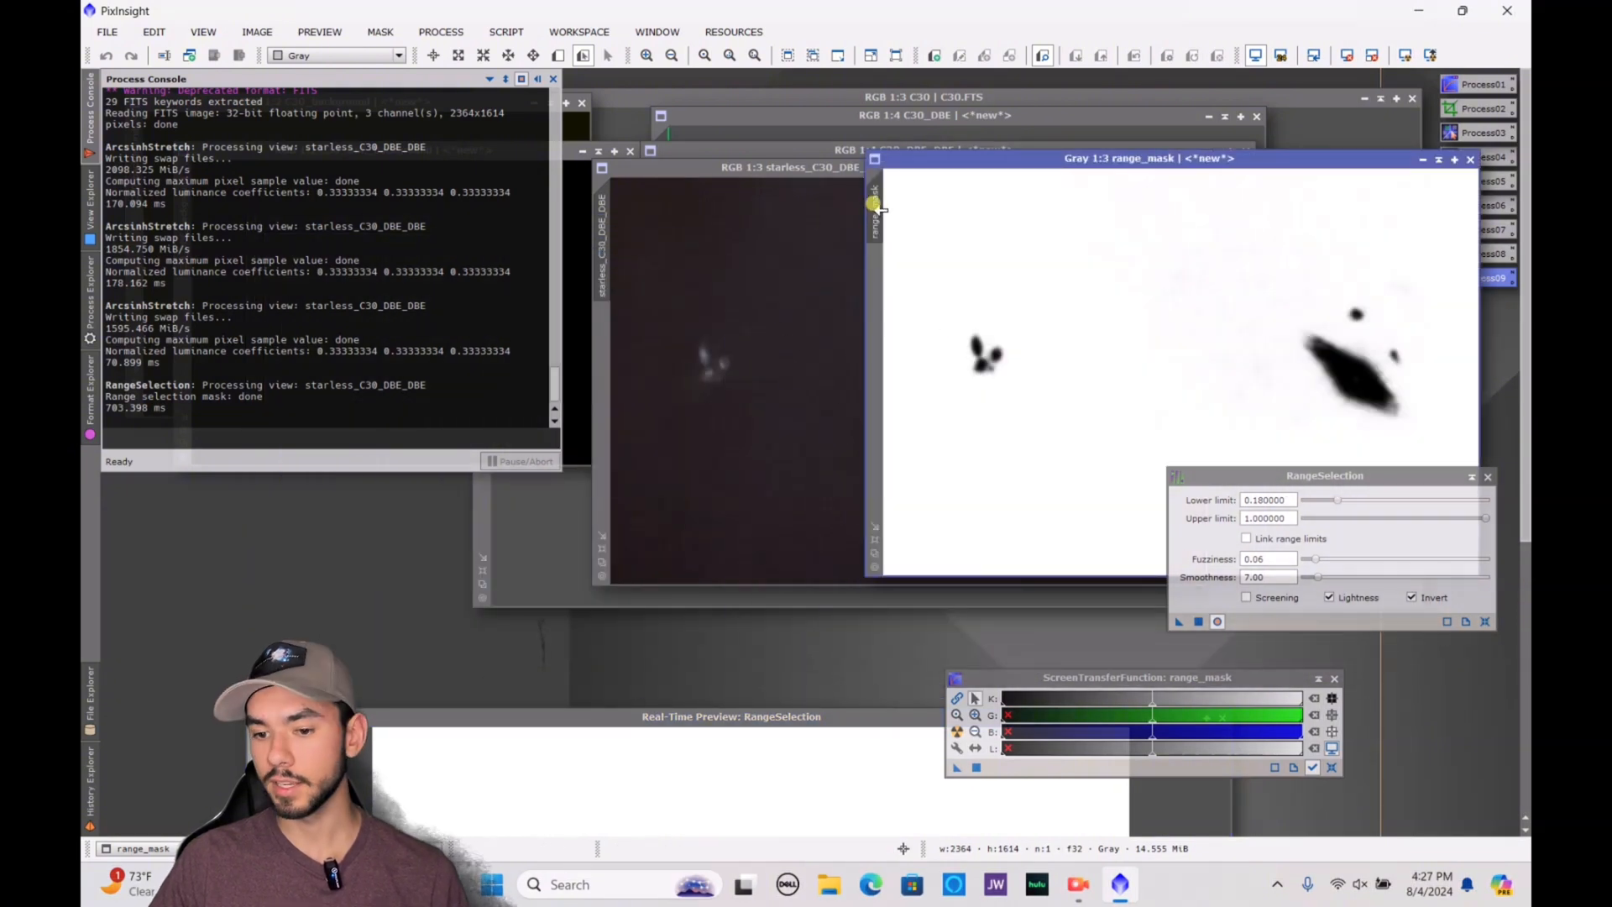
pyautogui.moveTo(877, 202); pyautogui.dragTo(605, 334)
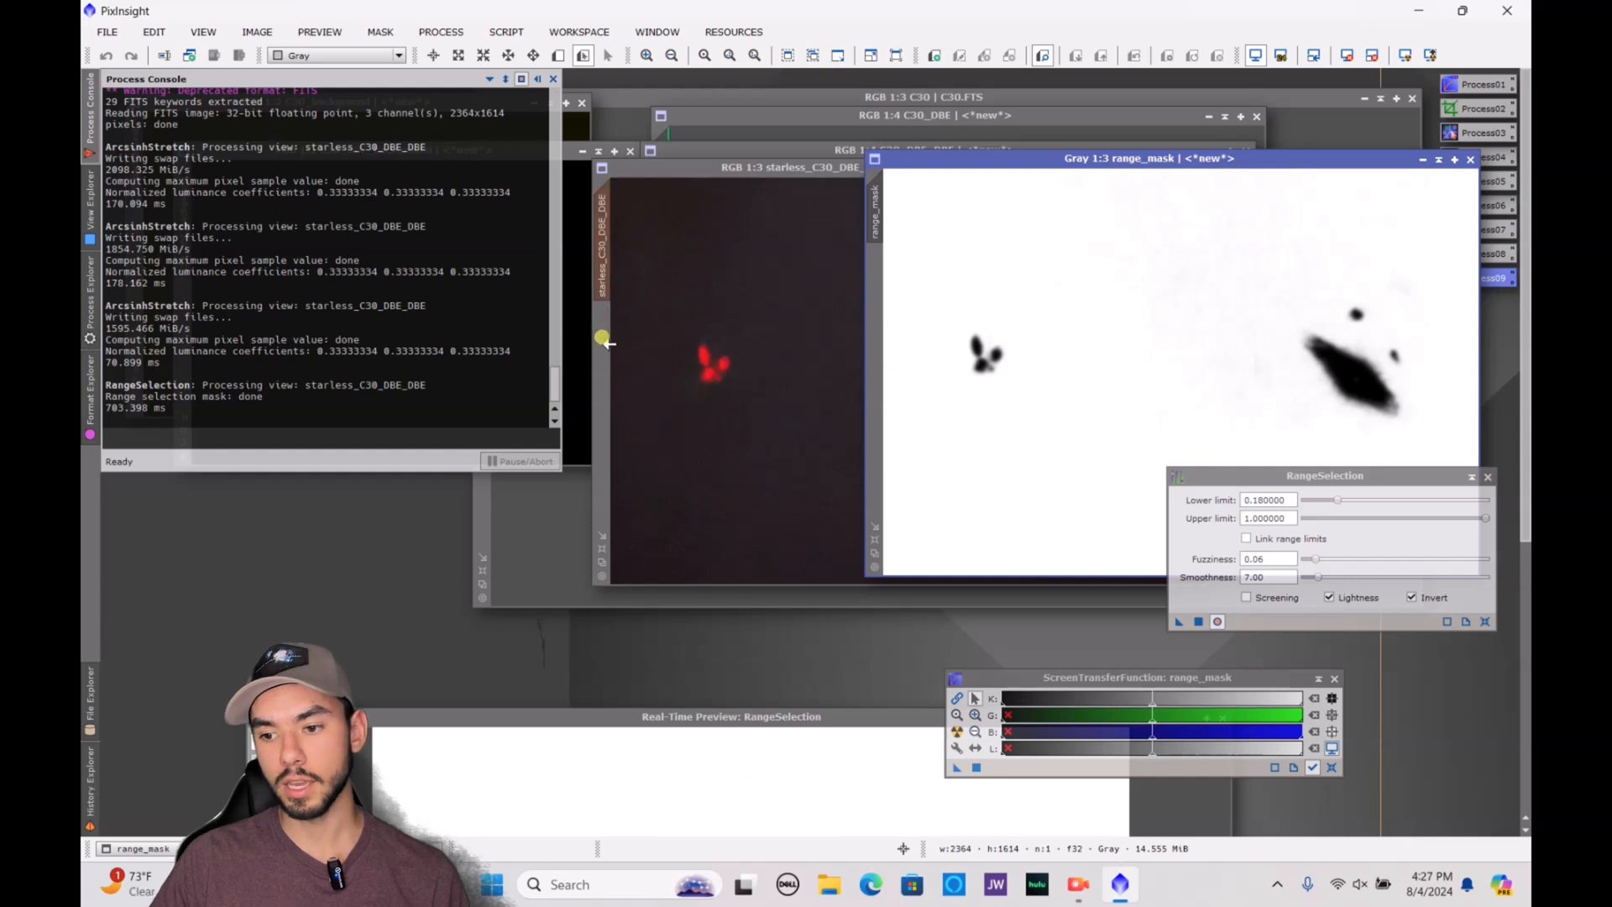
pyautogui.moveTo(1286, 164); pyautogui.dragTo(893, 628)
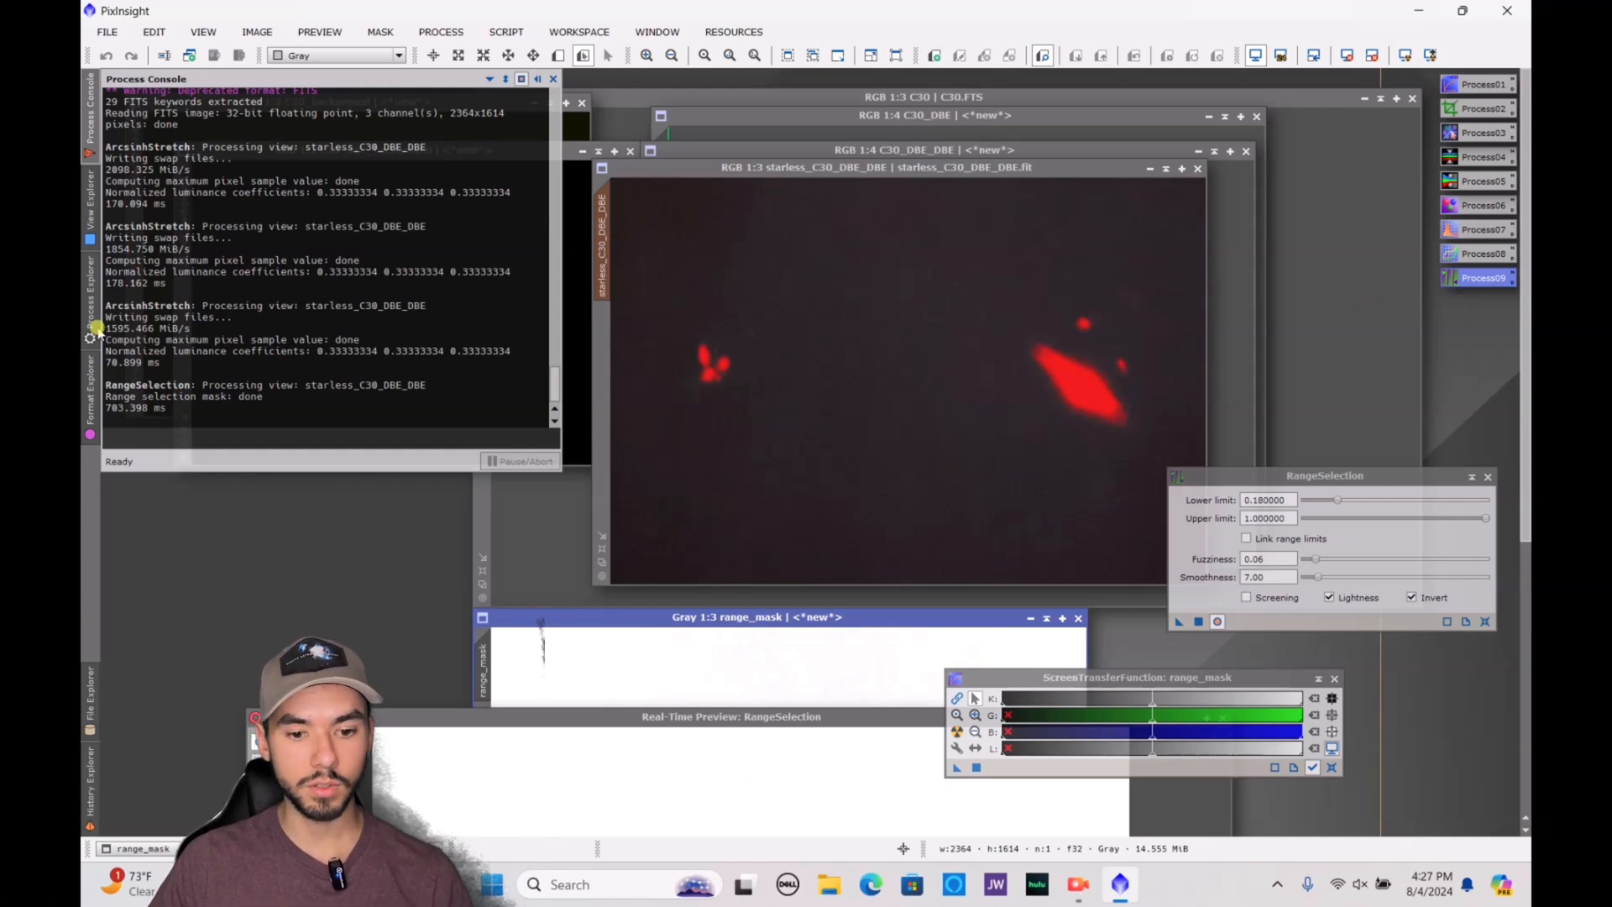
# Find the CurvesTransformation process and open it
pyautogui.click(92, 340)
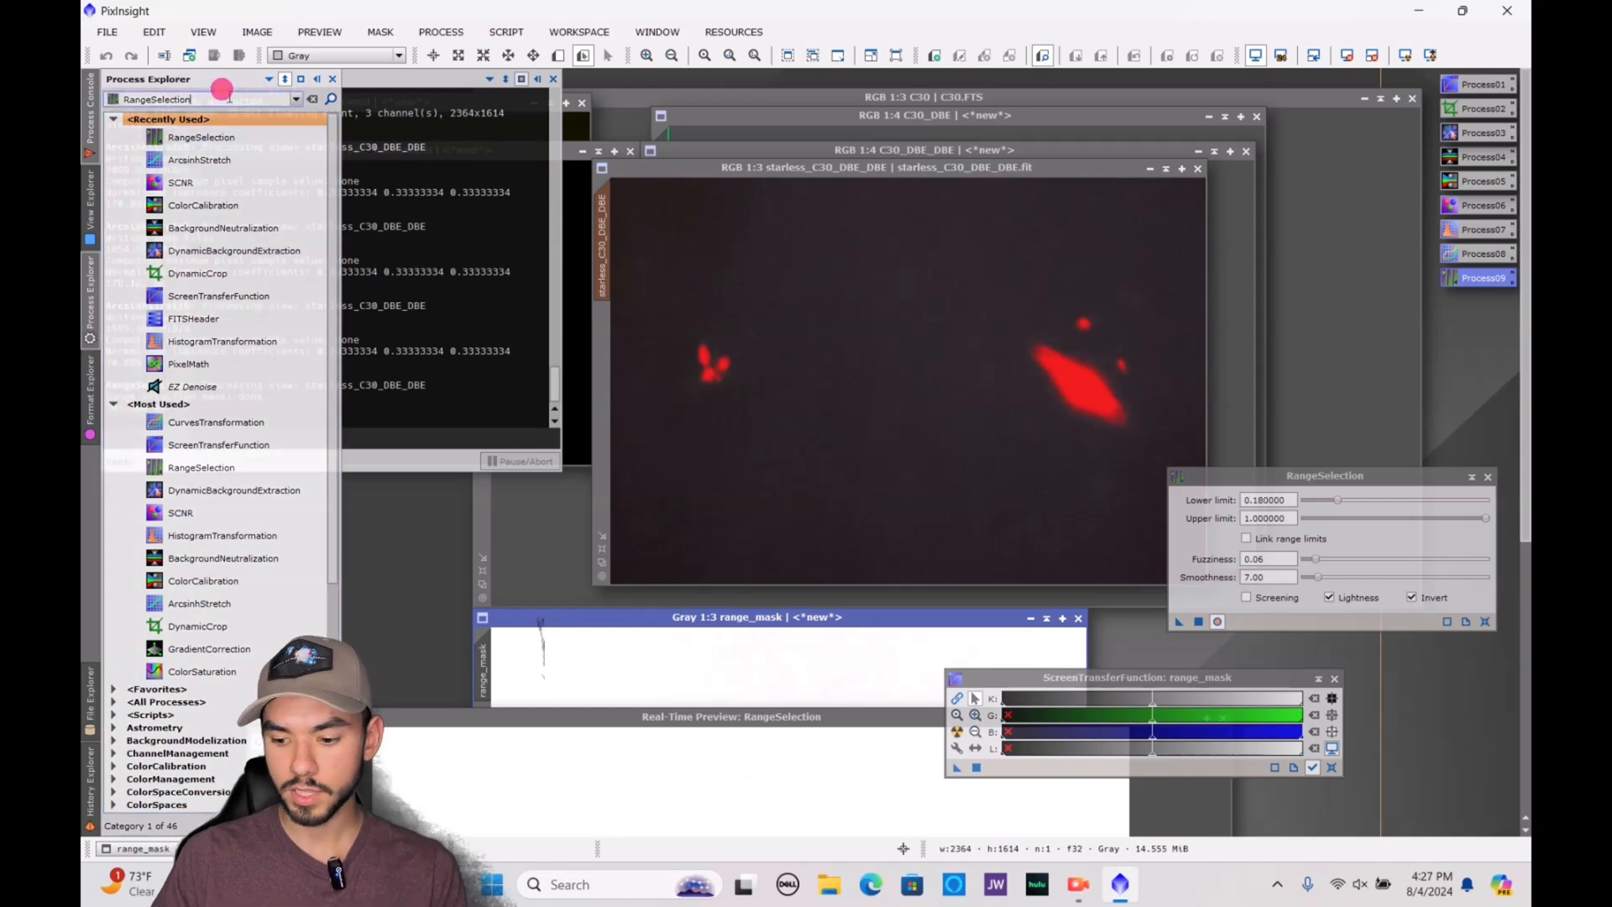
pyautogui.click(231, 98)
pyautogui.press('BackSpace')
pyautogui.press('BackSpace')
pyautogui.press('BackSpace')
pyautogui.press('BackSpace')
pyautogui.press('BackSpace')
pyautogui.press('BackSpace')
pyautogui.press('BackSpace')
pyautogui.press('BackSpace')
pyautogui.press('BackSpace')
pyautogui.press('BackSpace')
pyautogui.press('BackSpace')
pyautogui.press('BackSpace')
pyautogui.write('curve')
pyautogui.click(206, 117)
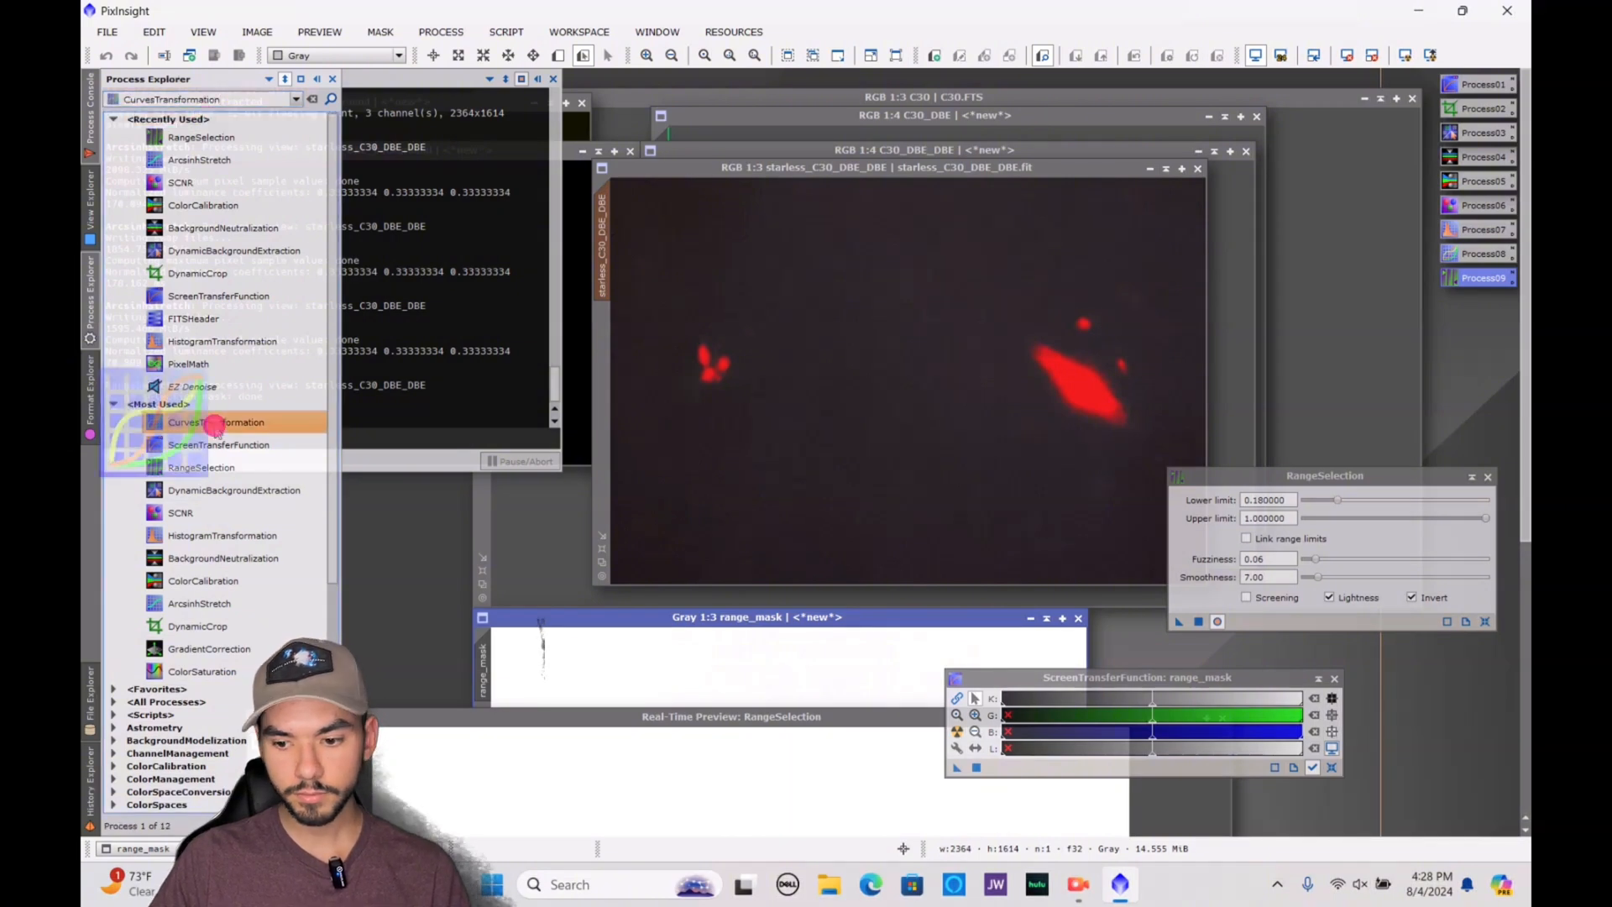
pyautogui.doubleClick(216, 422)
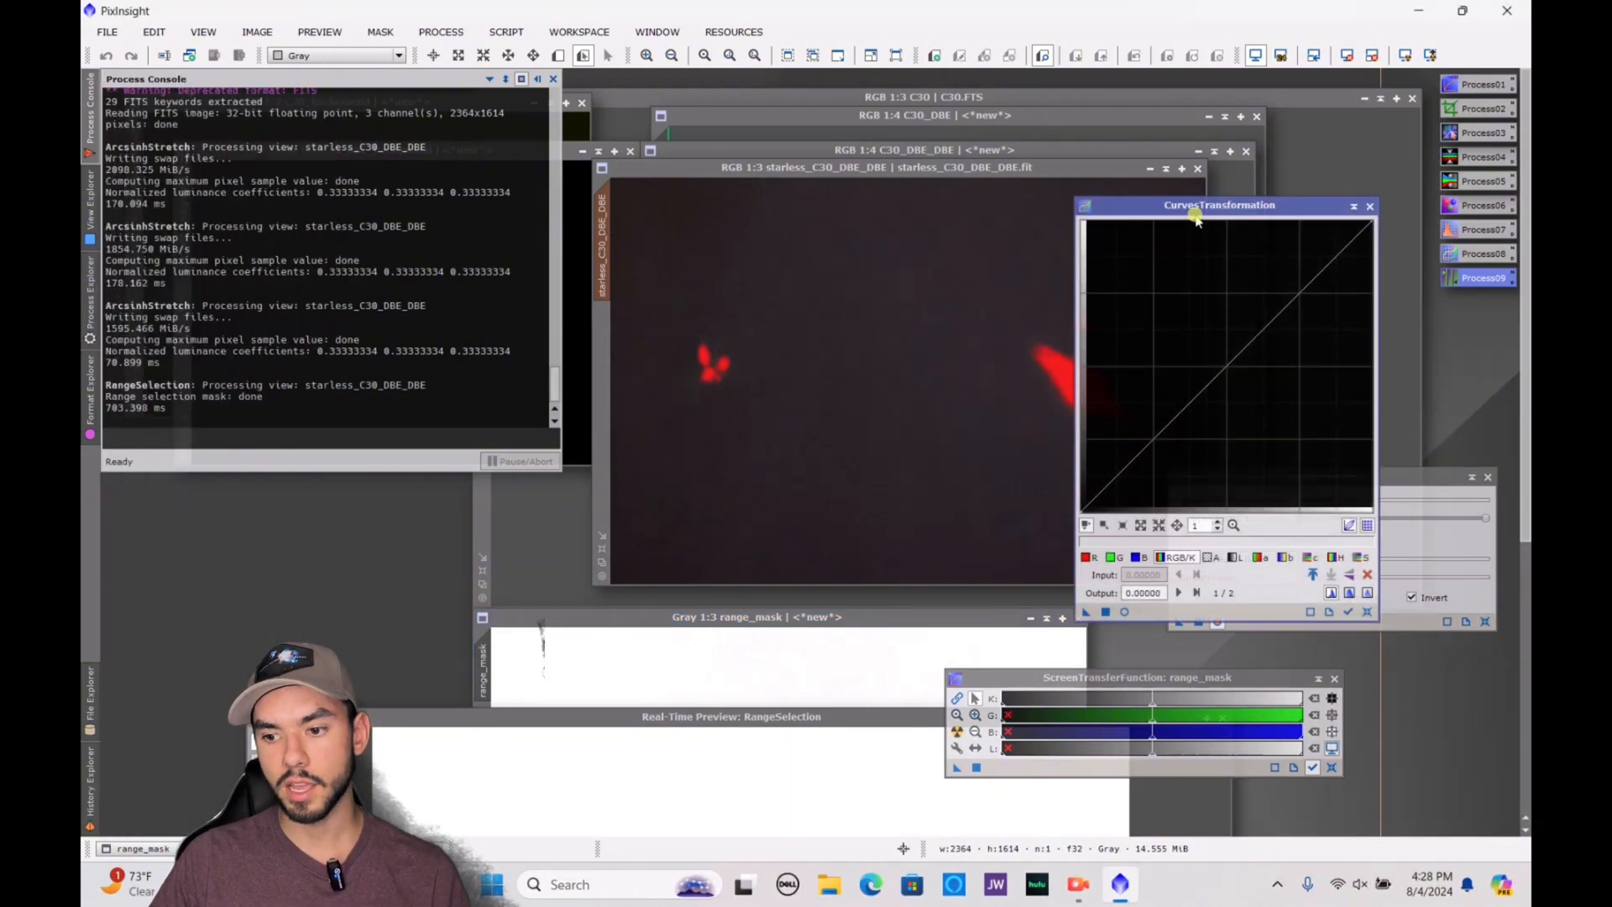
# Start a real-time preview of CurvesTransformation on starless_C30_DBE_DBE and place it beside the curve editor
pyautogui.moveTo(1206, 208); pyautogui.dragTo(1394, 180)
pyautogui.click(1310, 582)
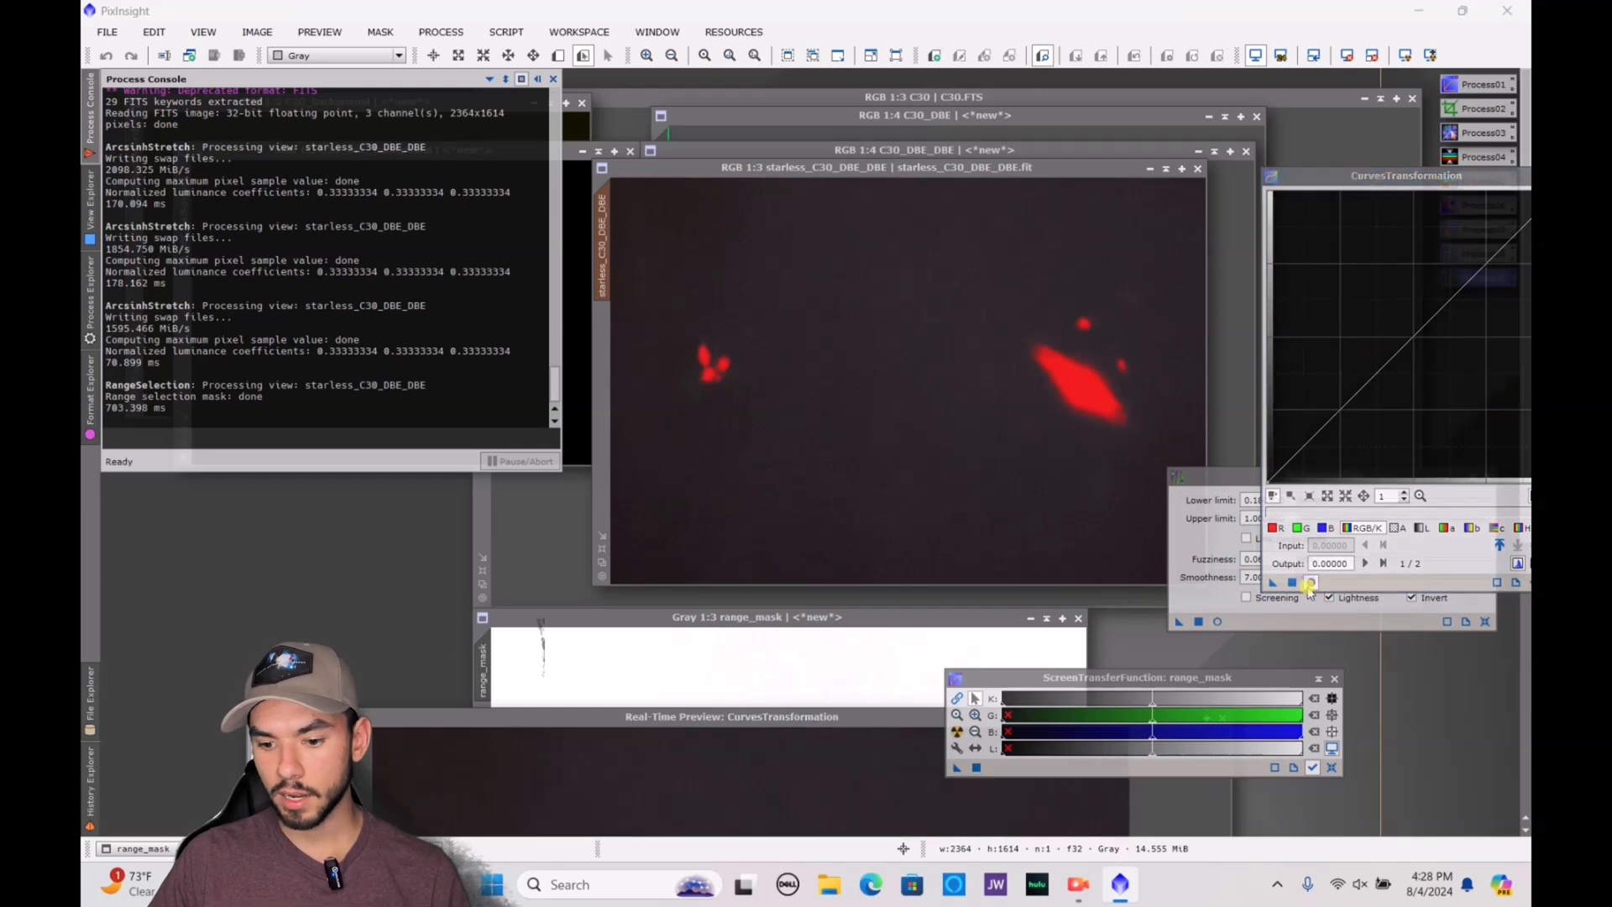
pyautogui.moveTo(812, 720); pyautogui.dragTo(909, 118)
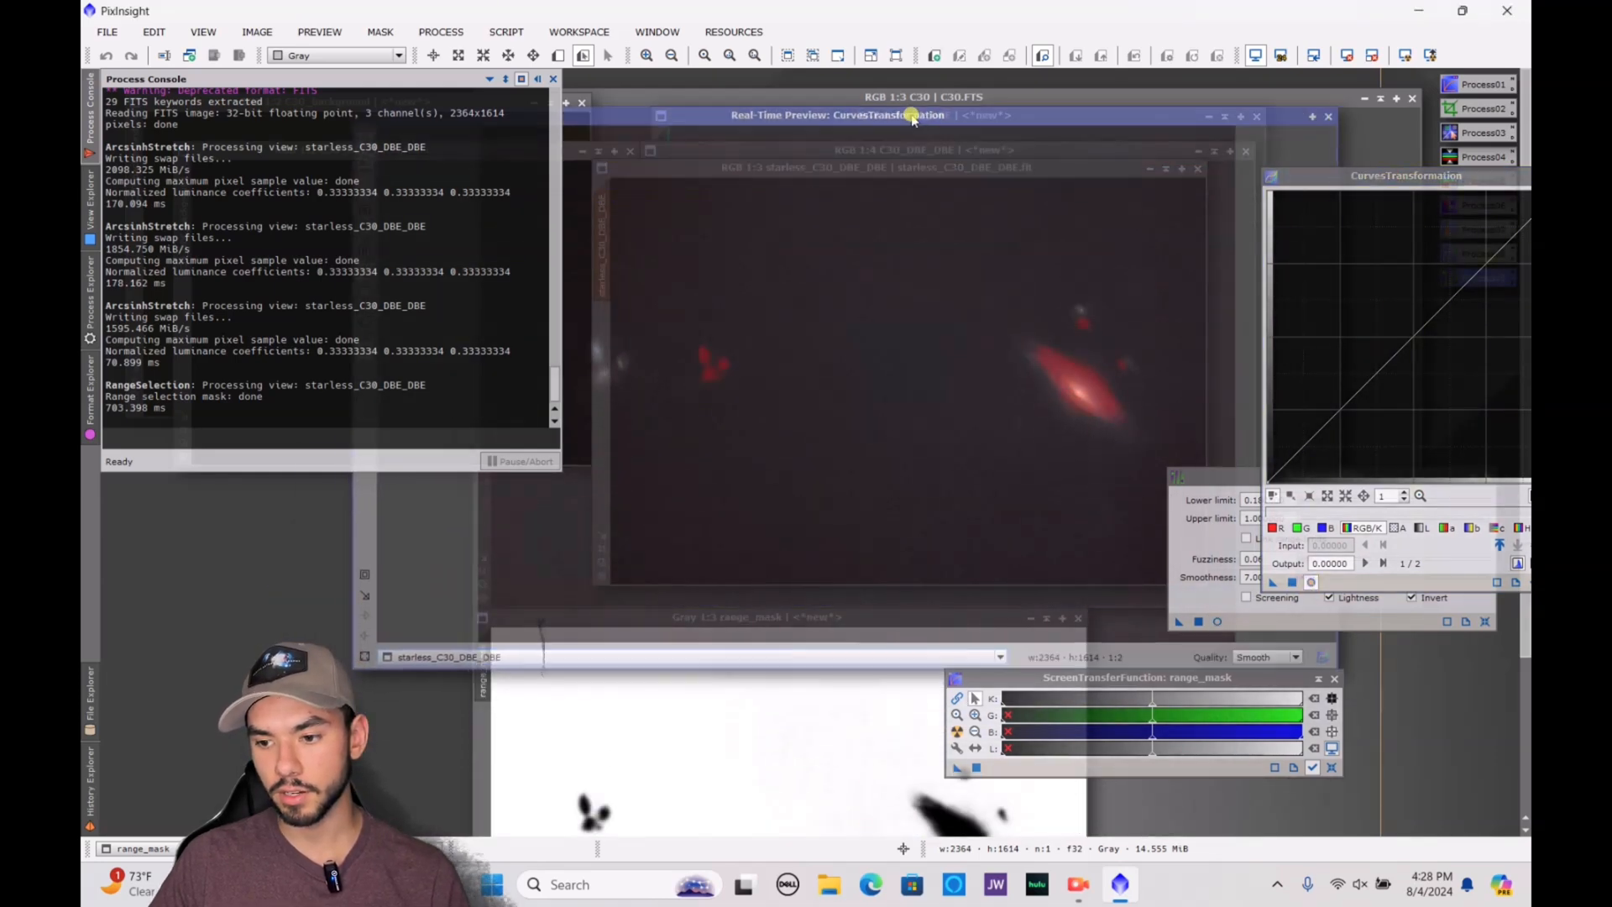
# Lower the saturation curve of the masked background with a point at input 0.72351 and output 0.31783
pyautogui.click(1475, 180)
pyautogui.moveTo(1475, 181); pyautogui.dragTo(1413, 162)
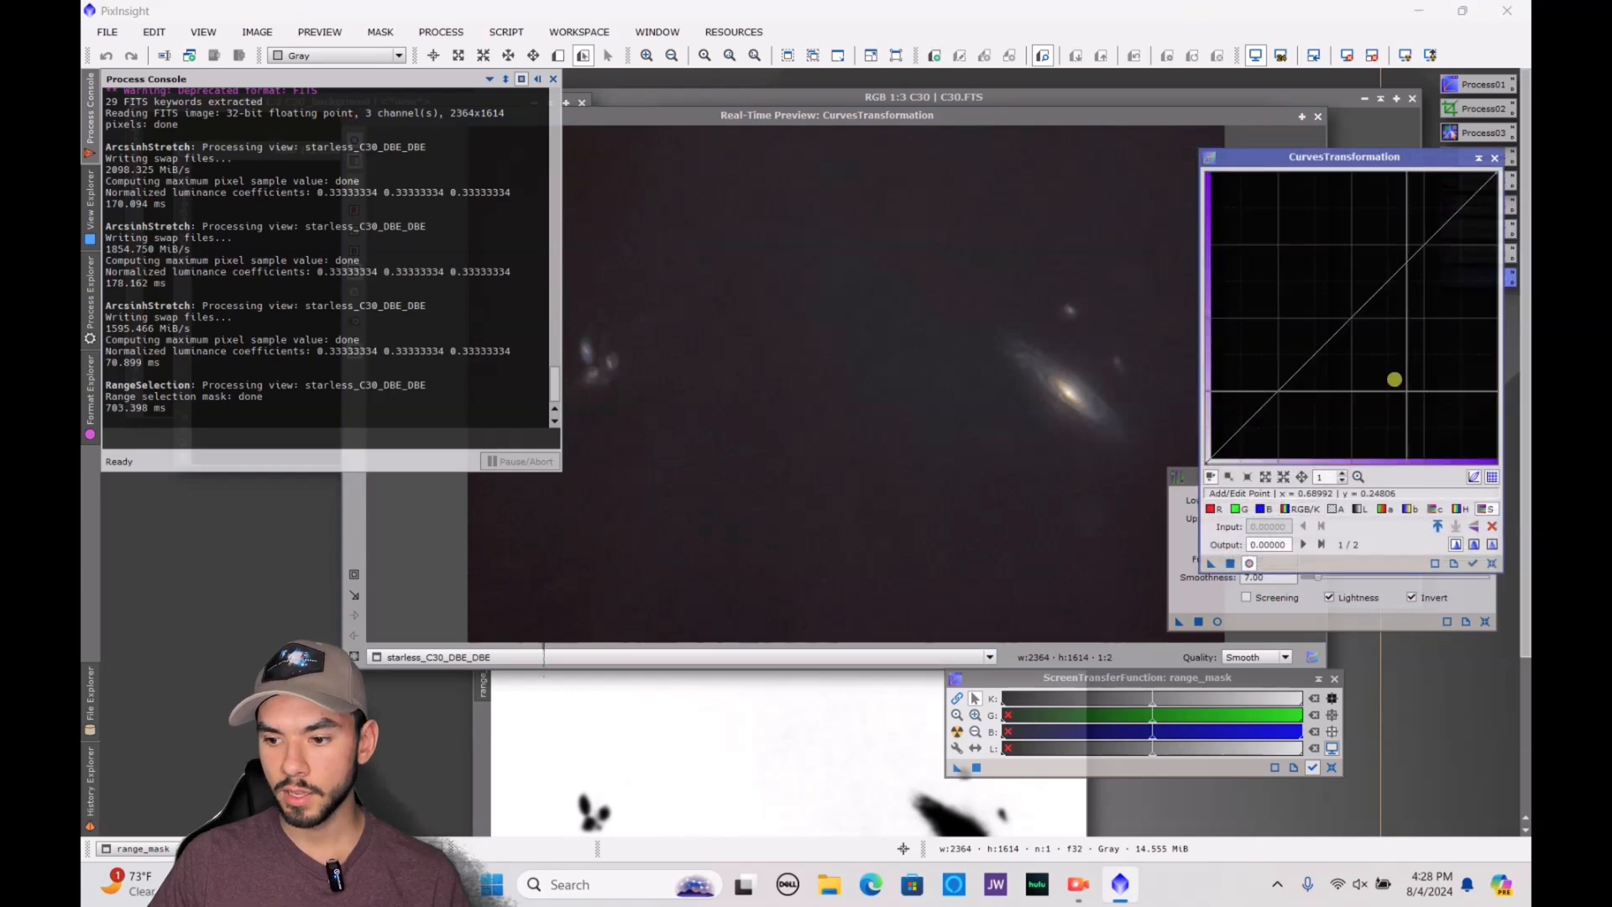
pyautogui.moveTo(1350, 320); pyautogui.dragTo(1417, 371)
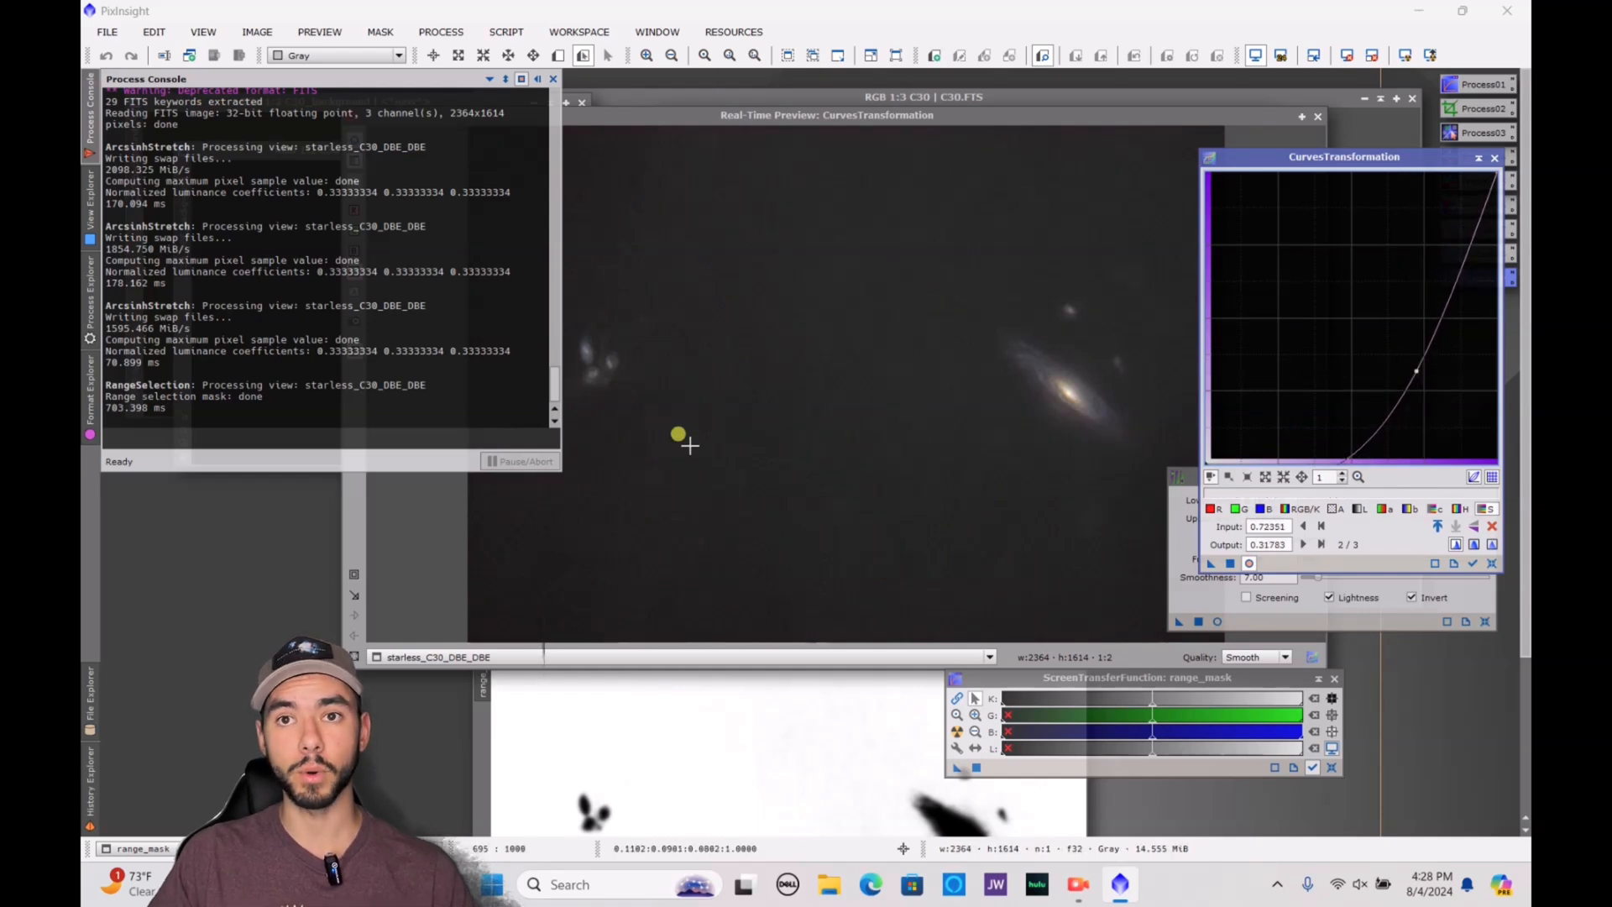
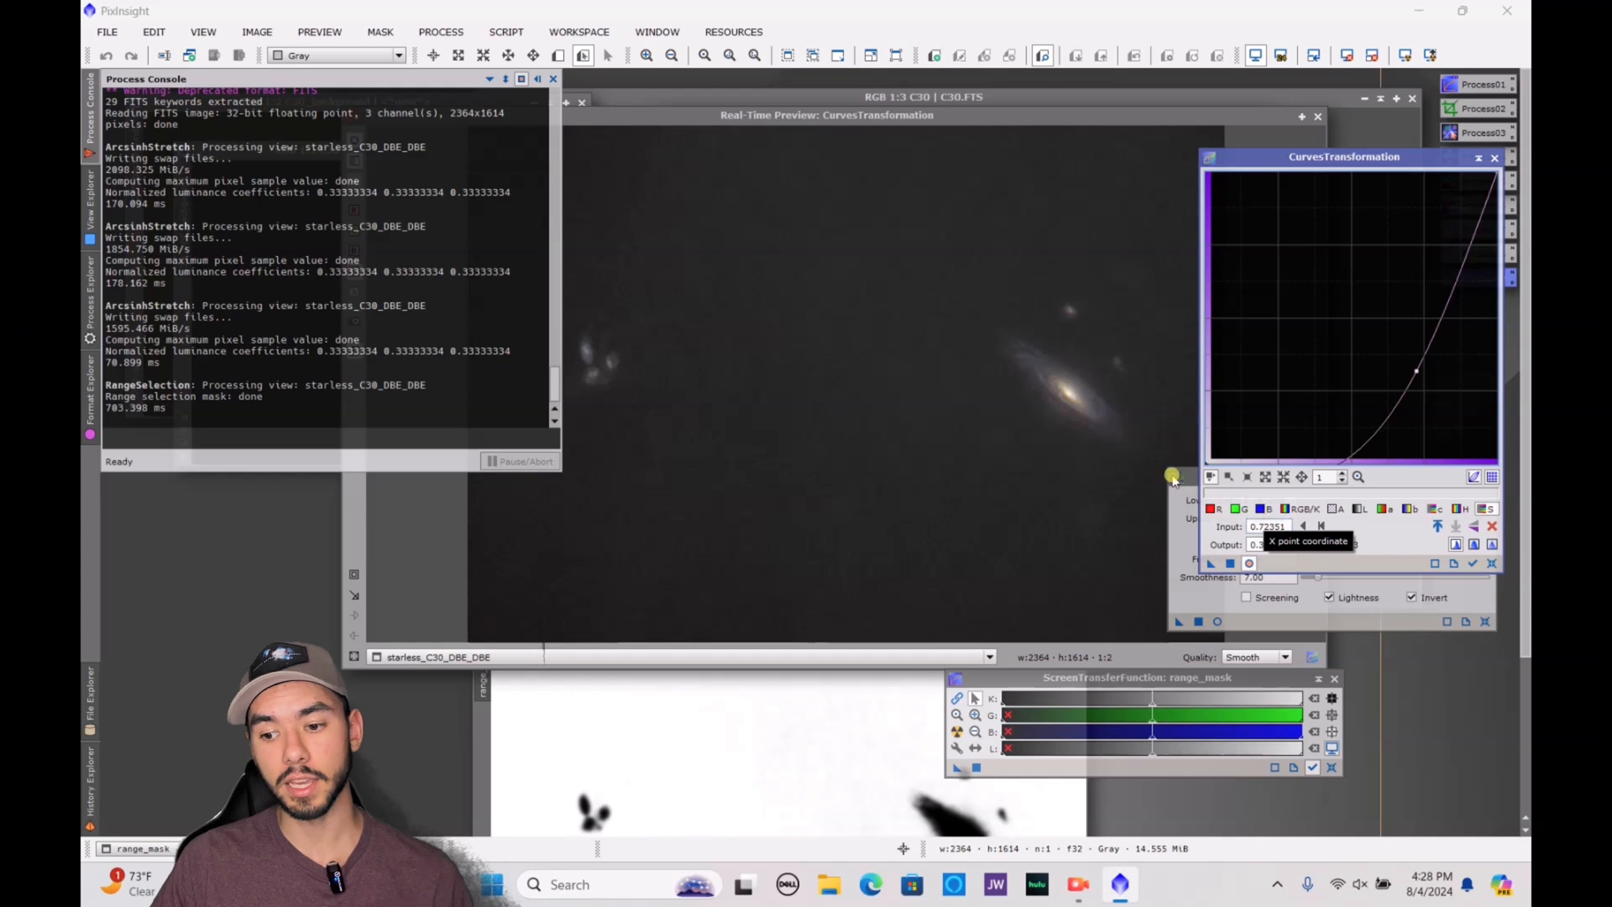
# Apply the lowered saturation curve and invert the mask on starless_C30_DBE_DBE so the background is protected and the galaxies are exposed
pyautogui.click(1230, 563)
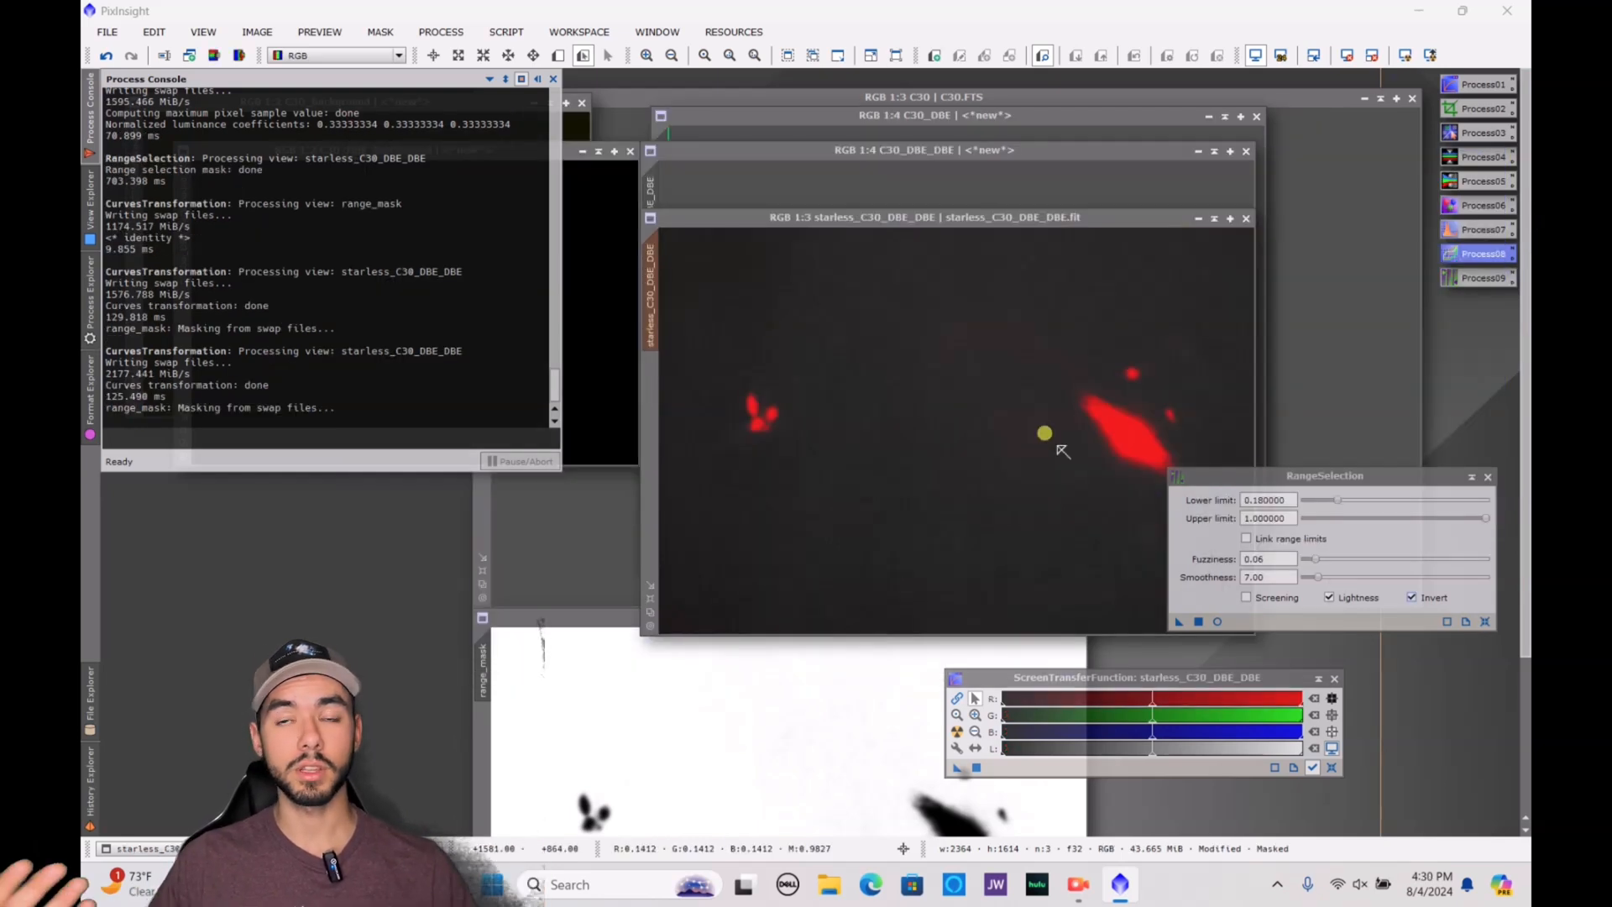
pyautogui.click(1058, 448)
pyautogui.rightClick(1057, 447)
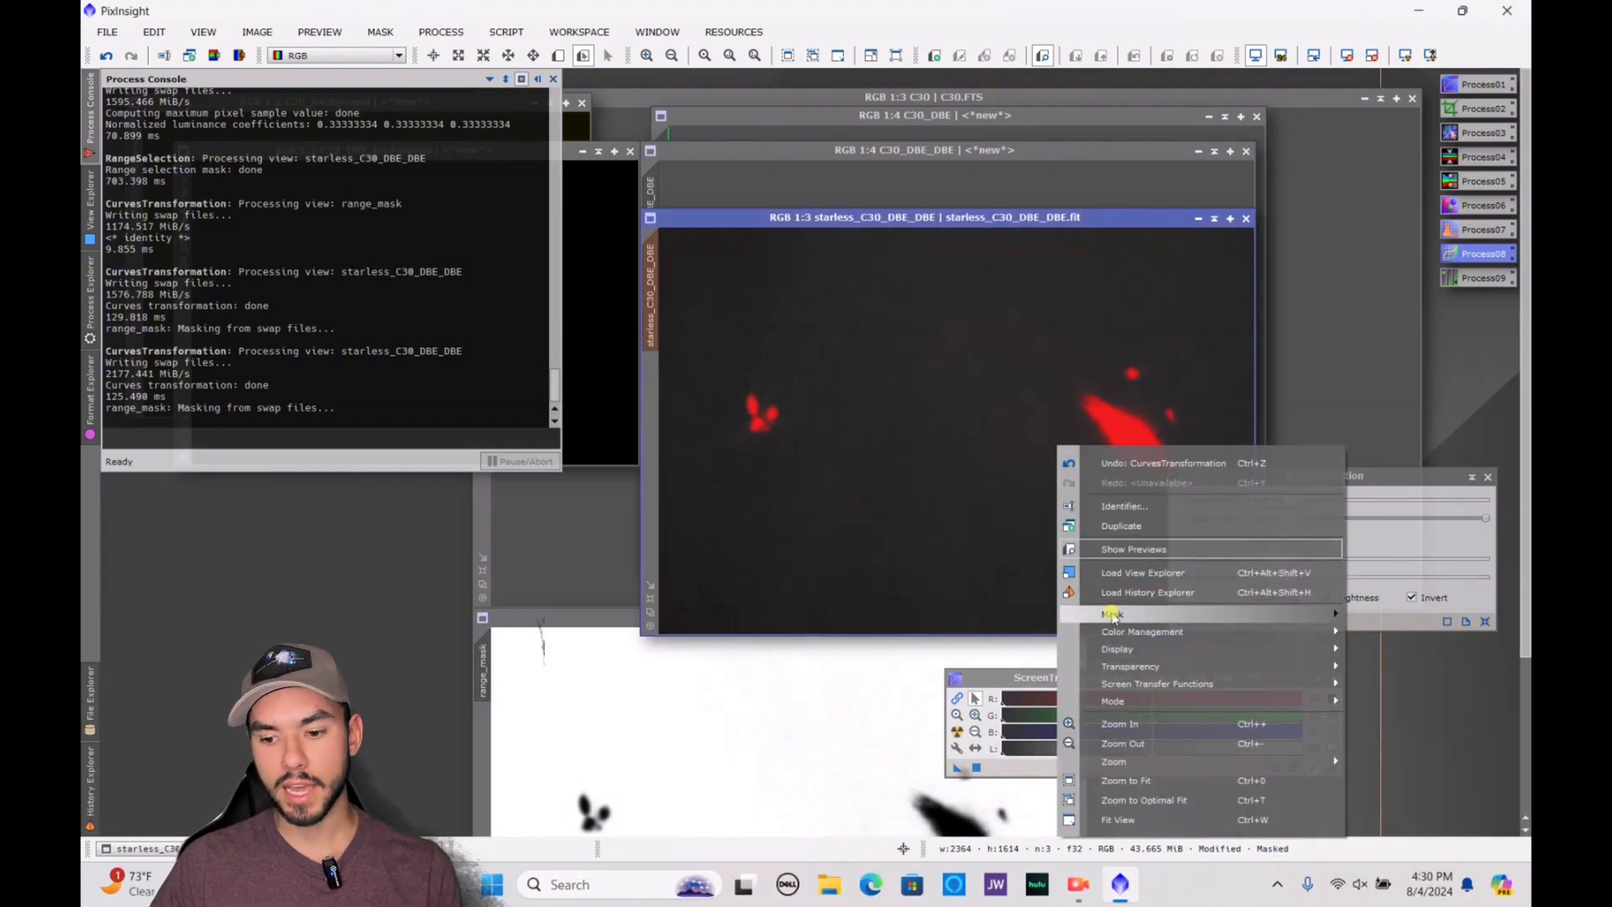
pyautogui.moveTo(1110, 614)
pyautogui.click(995, 658)
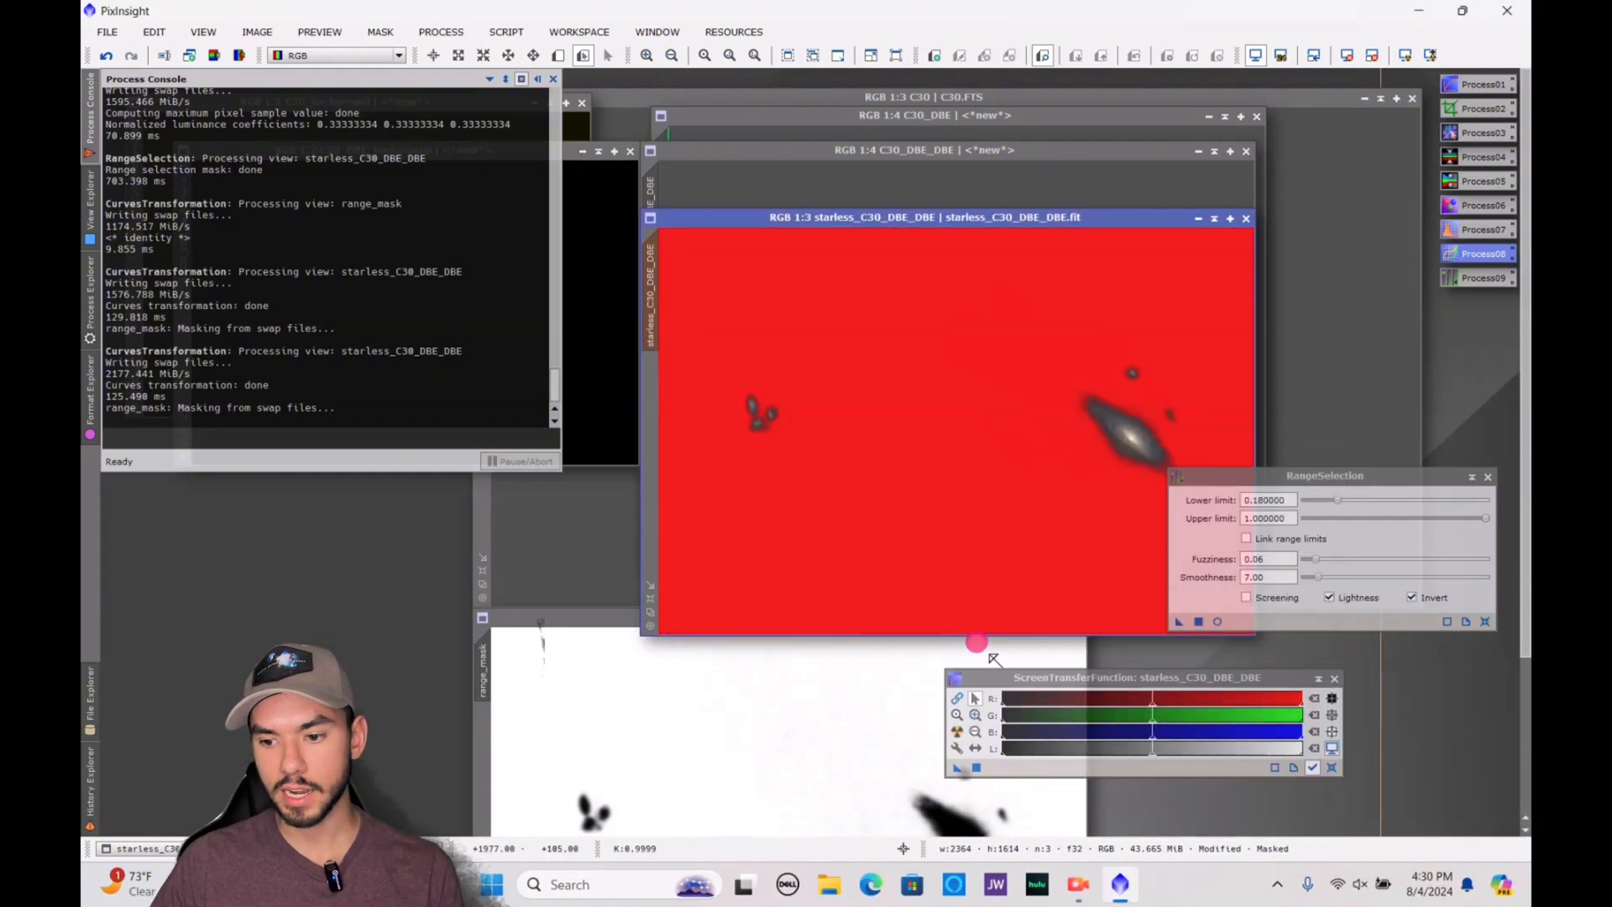
# Close the RangeSelection process and open CurvesTransformation
pyautogui.moveTo(1353, 475); pyautogui.dragTo(1103, 514)
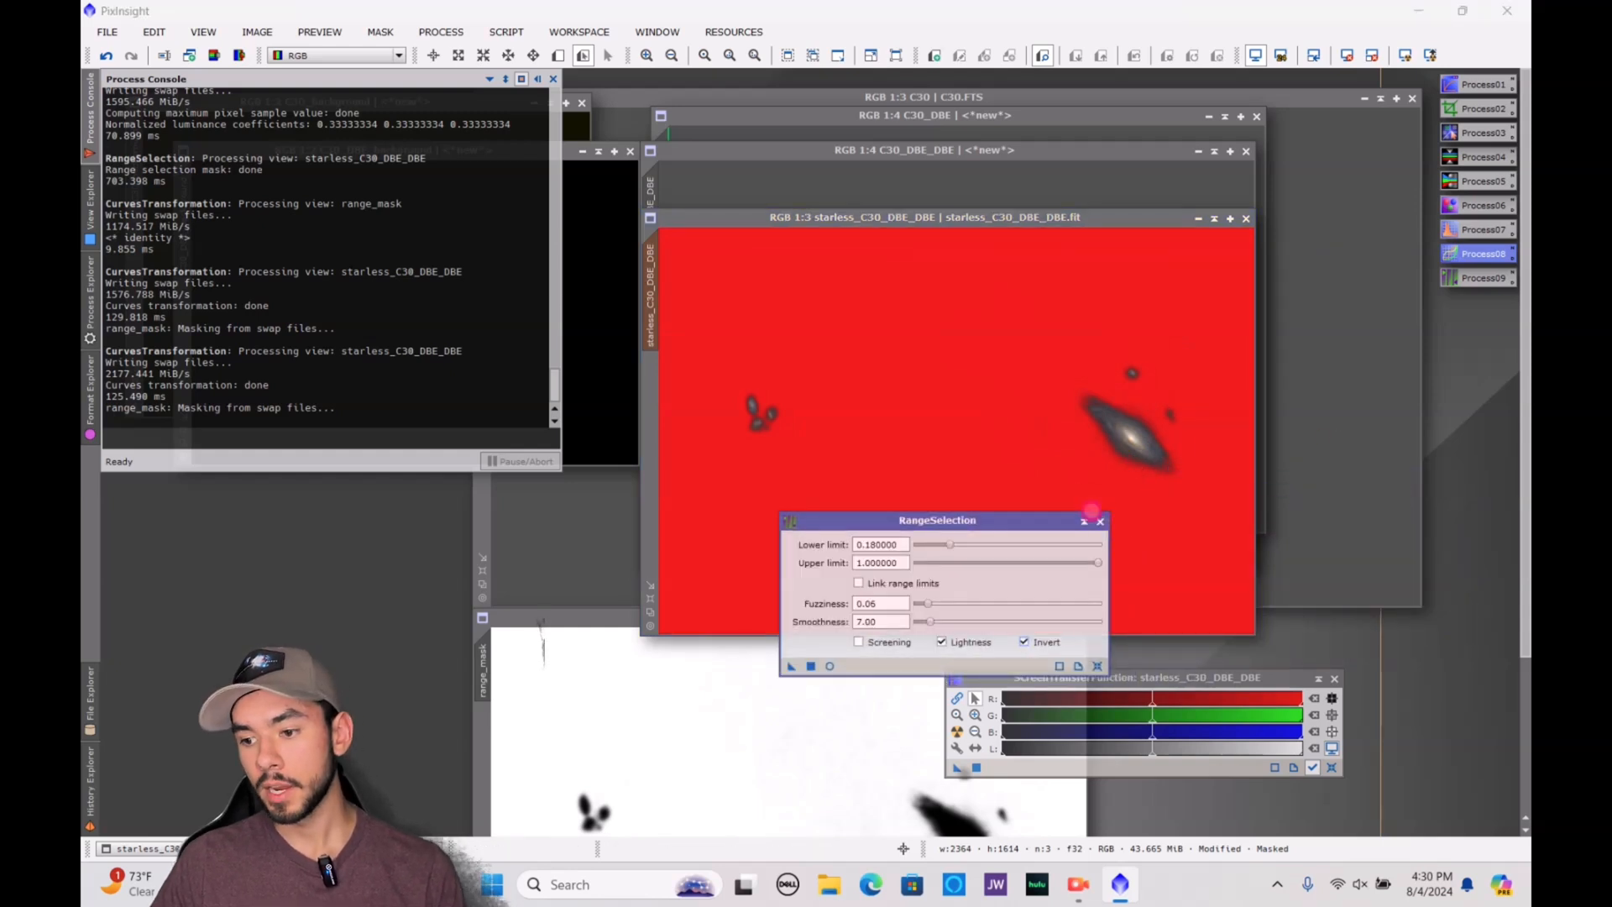
pyautogui.click(1100, 521)
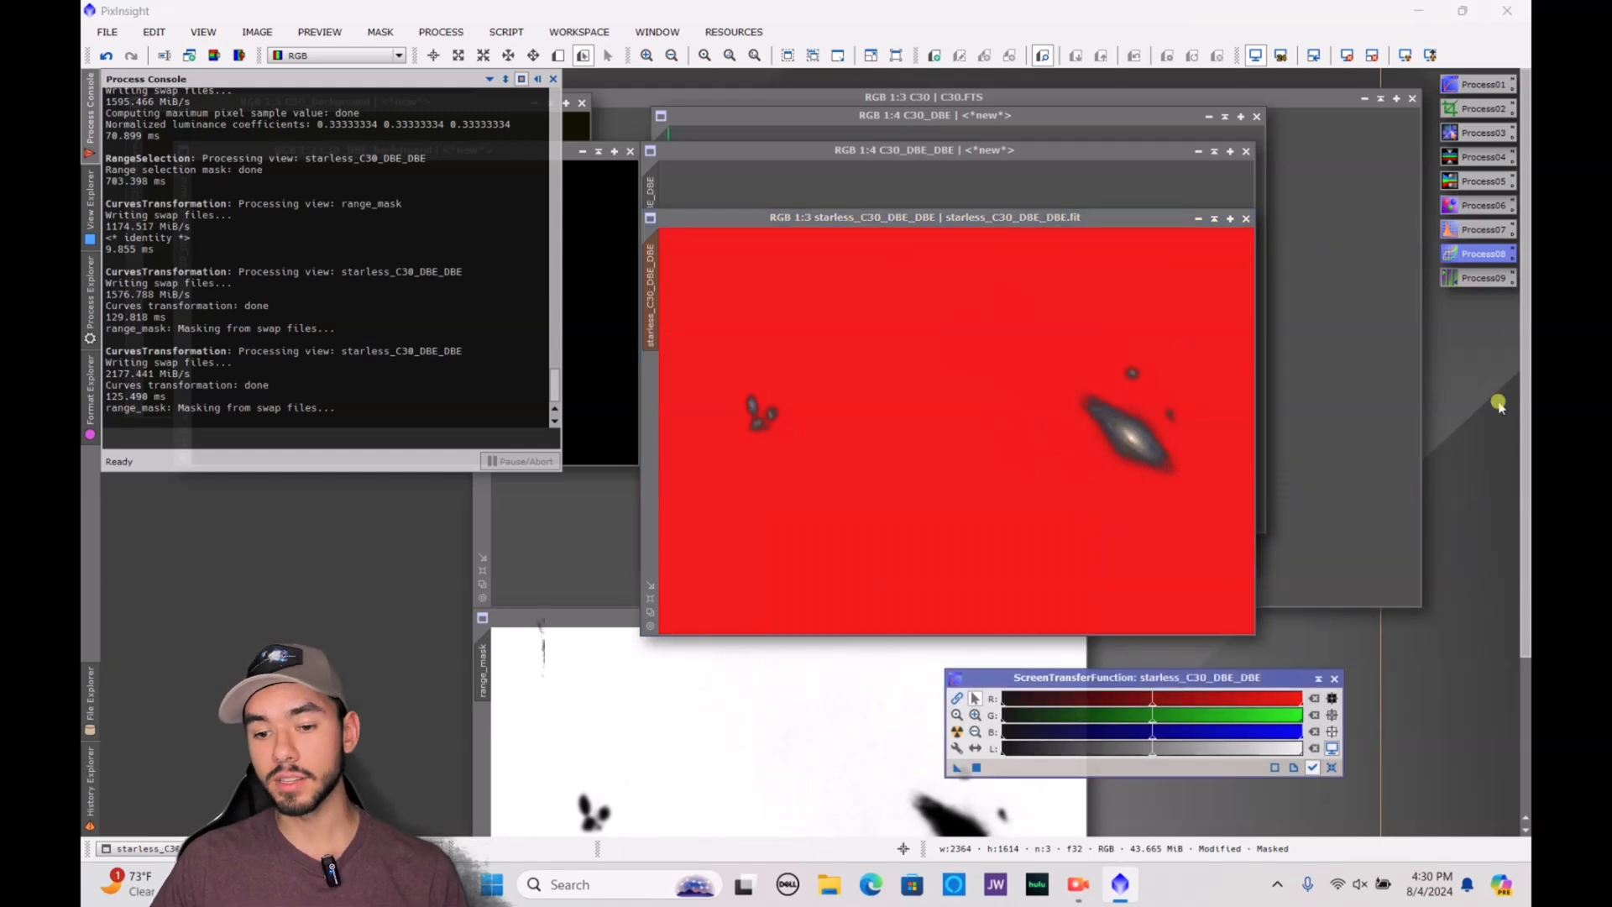
pyautogui.click(89, 312)
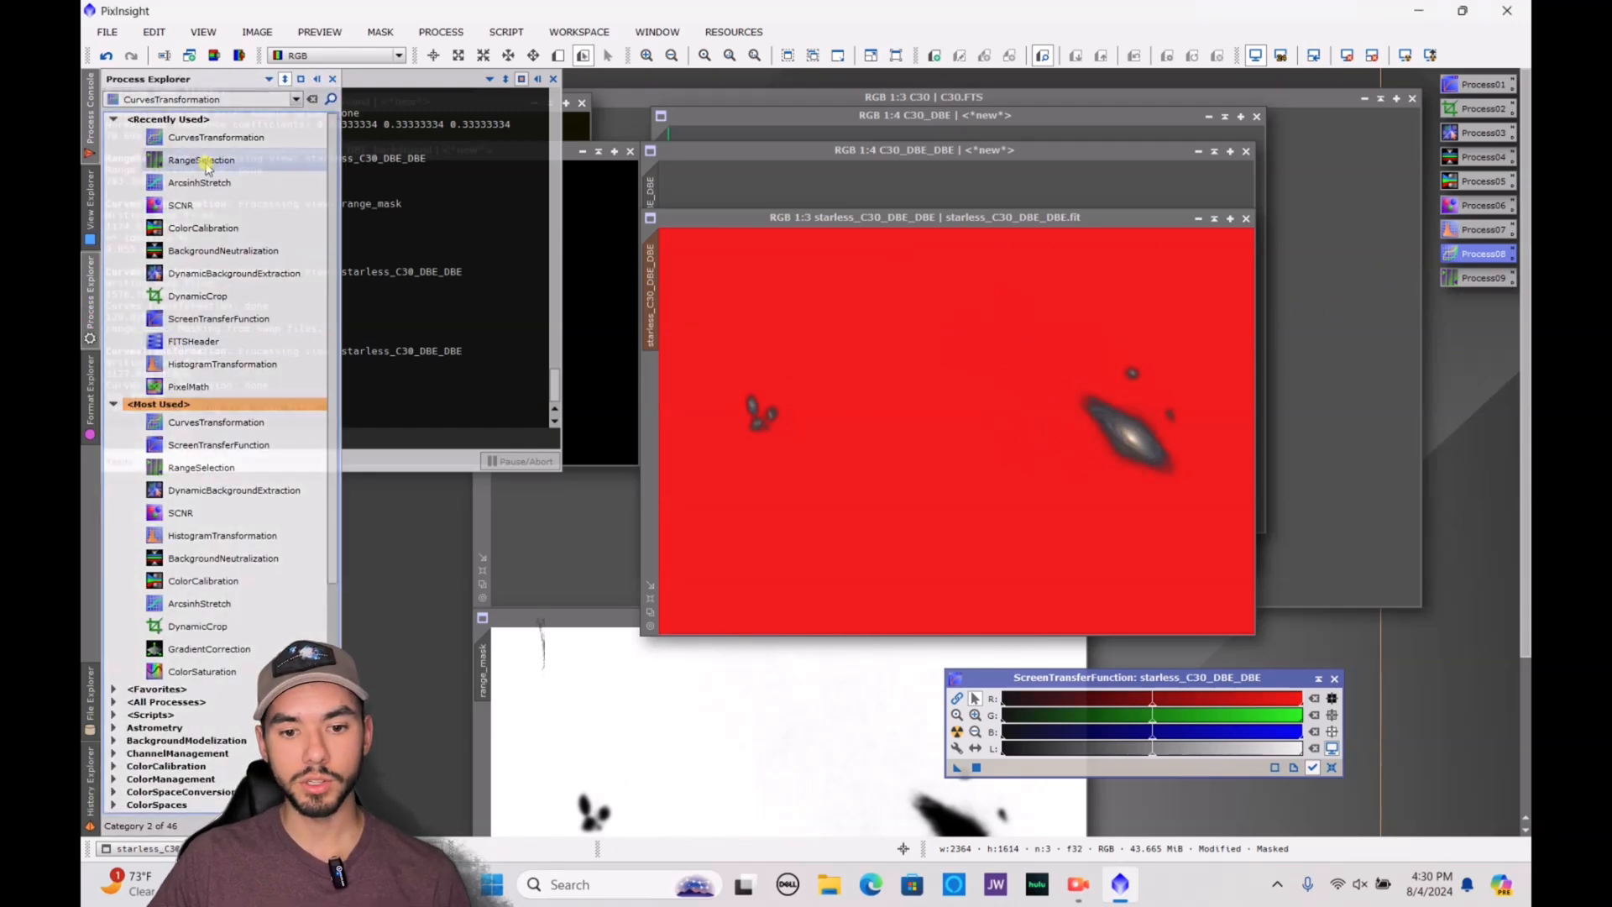
pyautogui.doubleClick(216, 136)
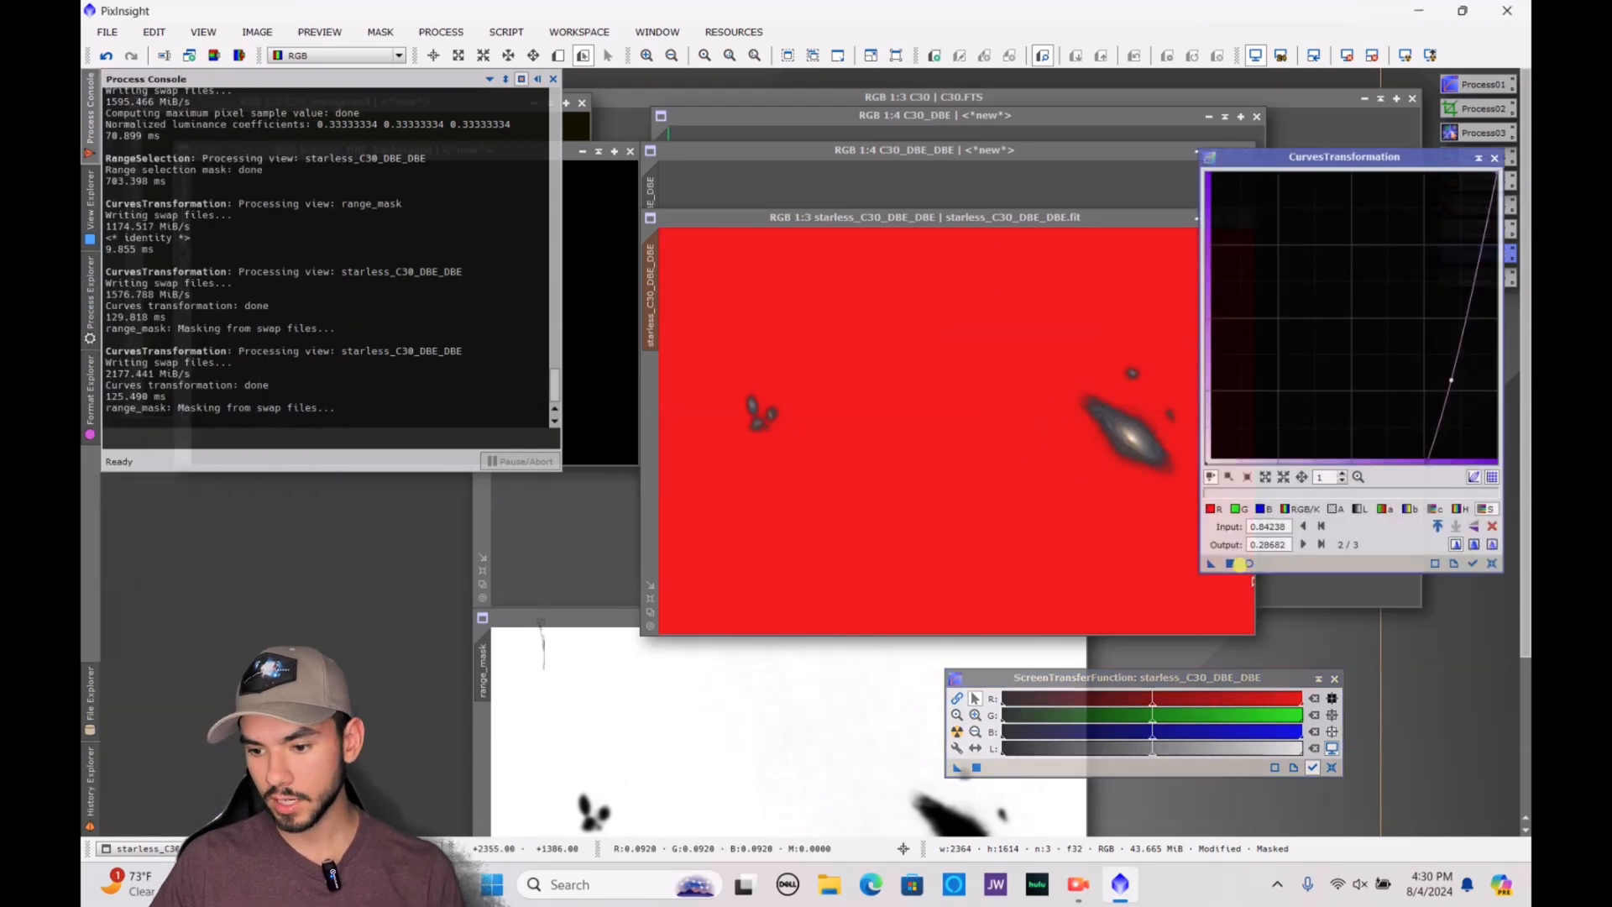
# With a real-time preview, raise the galaxies' saturation curve at input 0.42636 to output 0.68217 and apply it to starless_C30_DBE_DBE
pyautogui.click(1249, 564)
pyautogui.moveTo(1439, 367); pyautogui.dragTo(1318, 252)
pyautogui.moveTo(673, 479); pyautogui.dragTo(1066, 169)
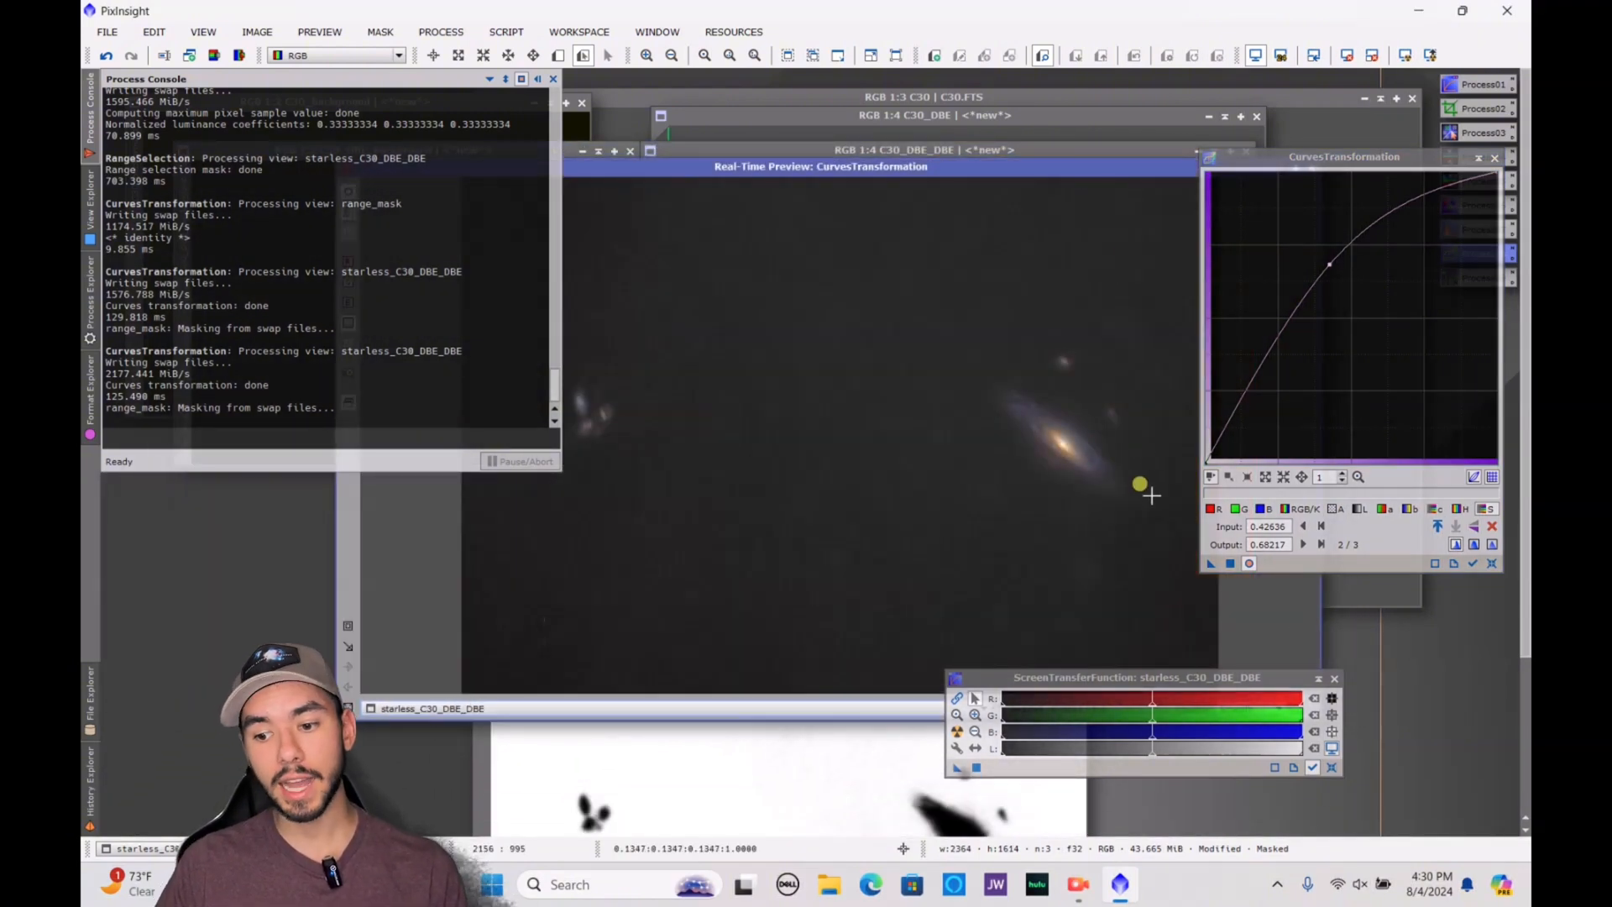
pyautogui.click(1230, 565)
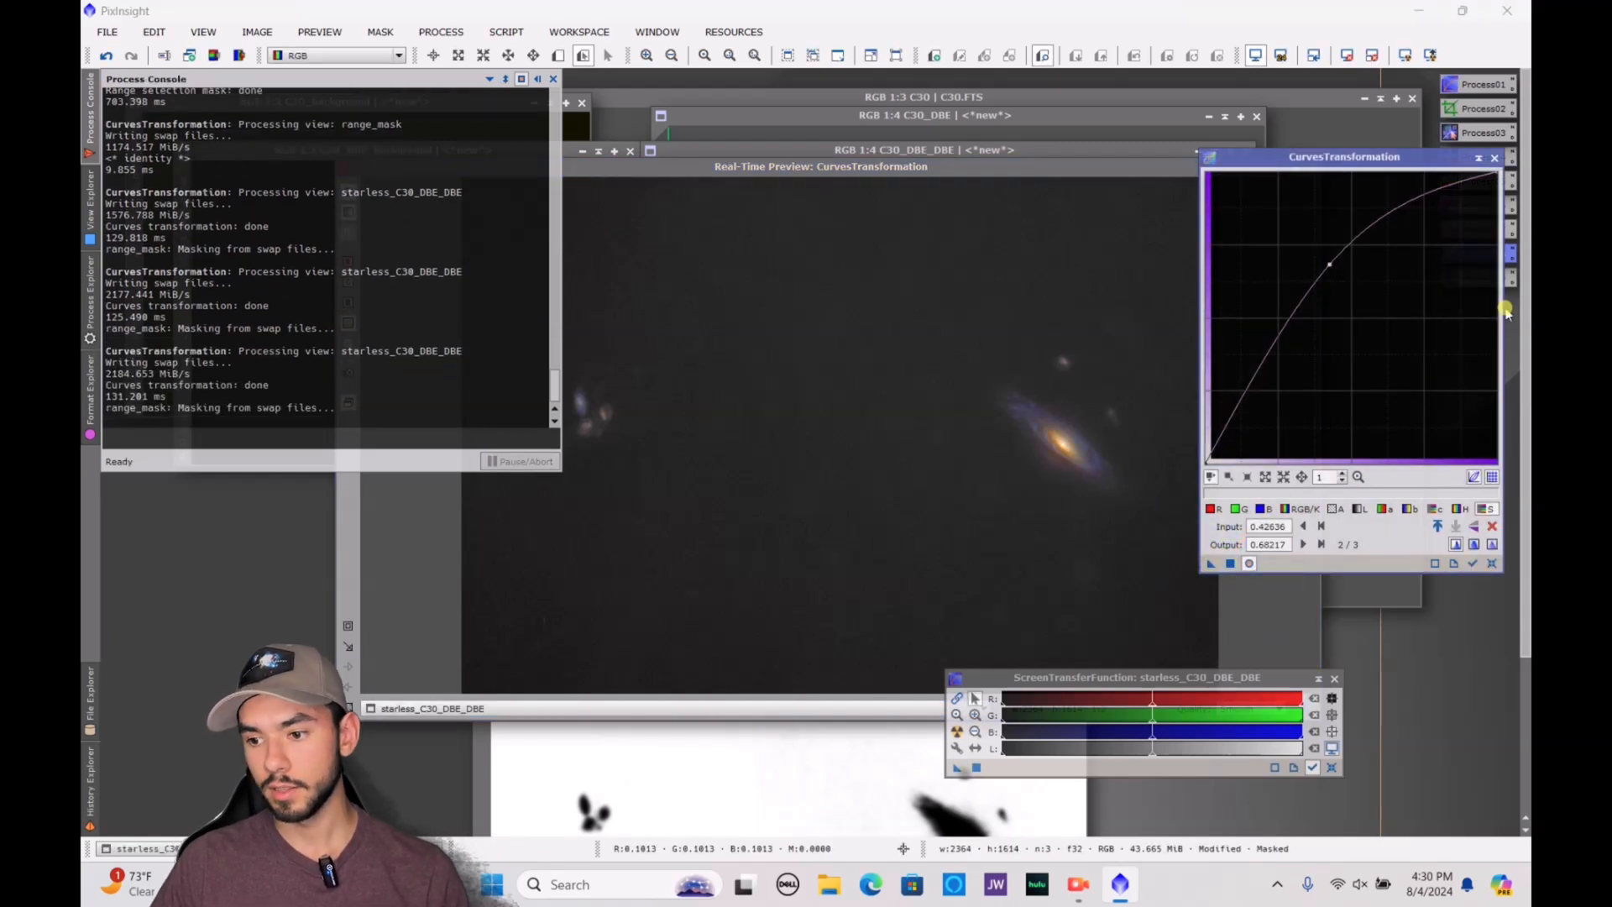
pyautogui.click(1494, 160)
pyautogui.moveTo(1174, 172); pyautogui.dragTo(965, 494)
pyautogui.click(1109, 494)
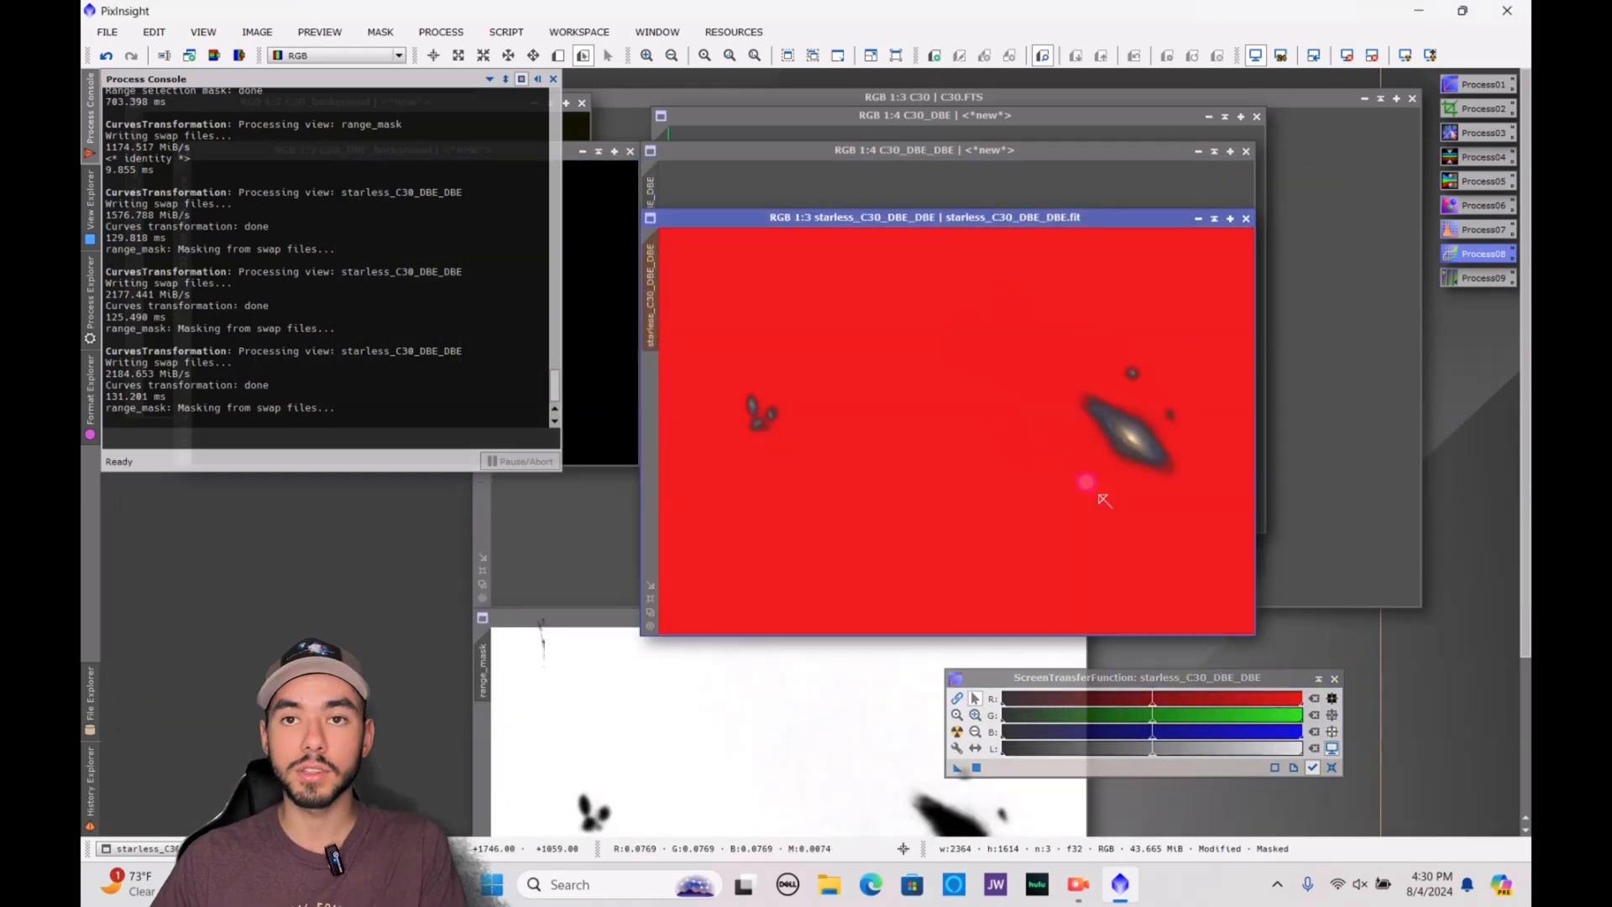
# Remove the mask from starless_C30_DBE_DBE
pyautogui.rightClick(1009, 446)
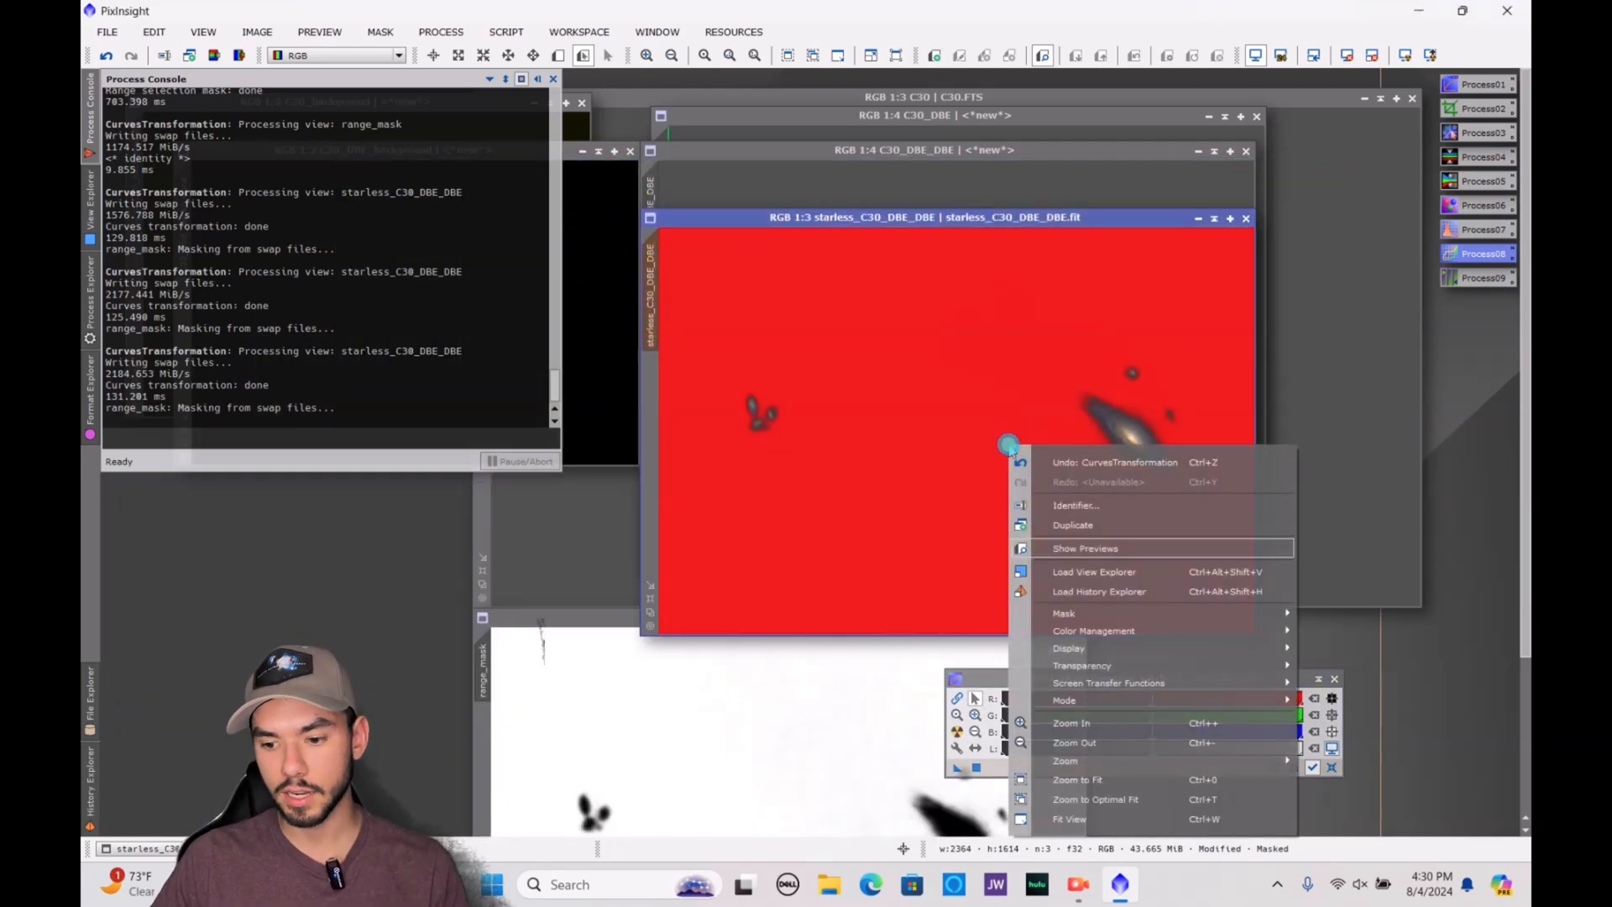
pyautogui.moveTo(1135, 618)
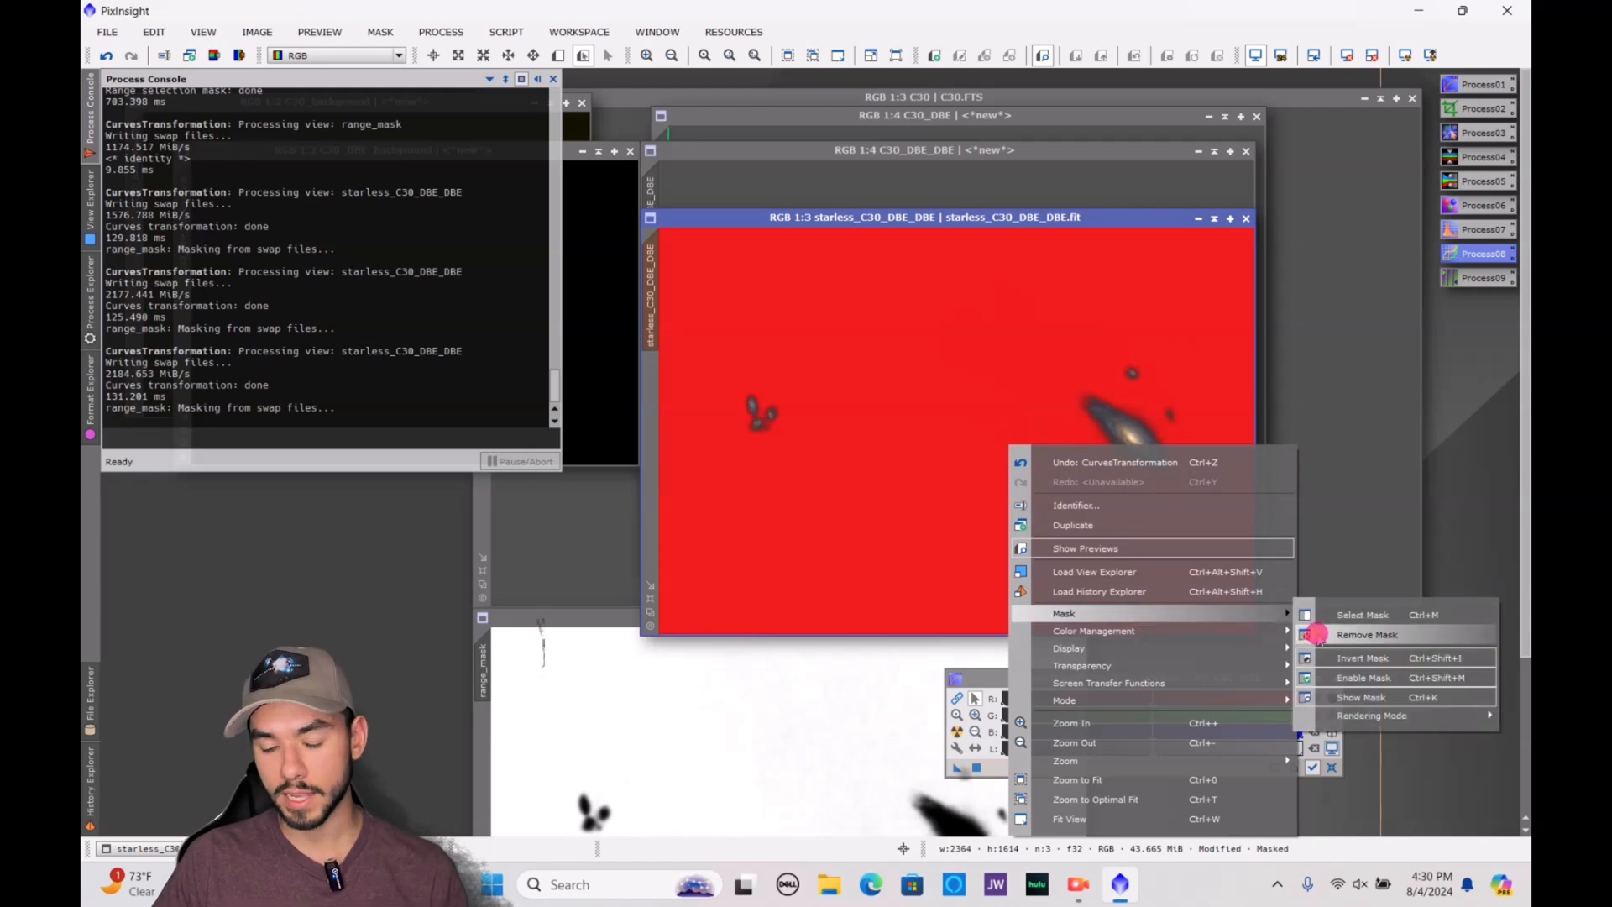
pyautogui.click(1367, 634)
# Enlarge the starless_C30_DBE_DBE window and examine the galaxy's colour and the background at different magnifications
pyautogui.scroll(3, 1019, 362)
pyautogui.scroll(-5, 1019, 372)
pyautogui.scroll(2, 1019, 372)
pyautogui.moveTo(1077, 220); pyautogui.dragTo(951, 105)
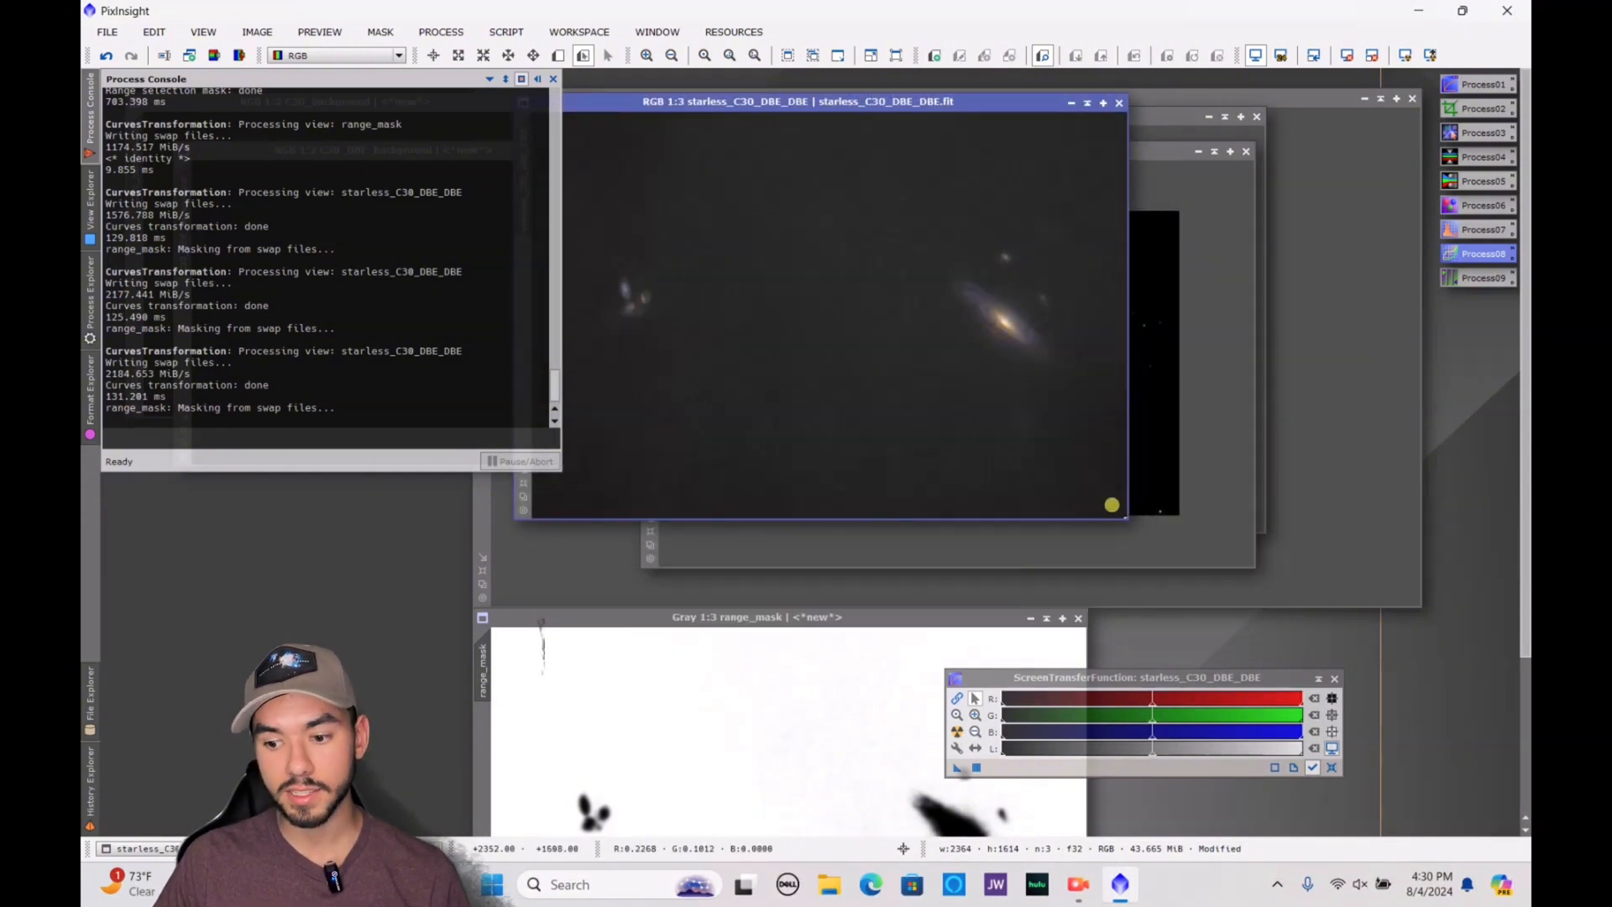
pyautogui.moveTo(1124, 515); pyautogui.dragTo(1287, 628)
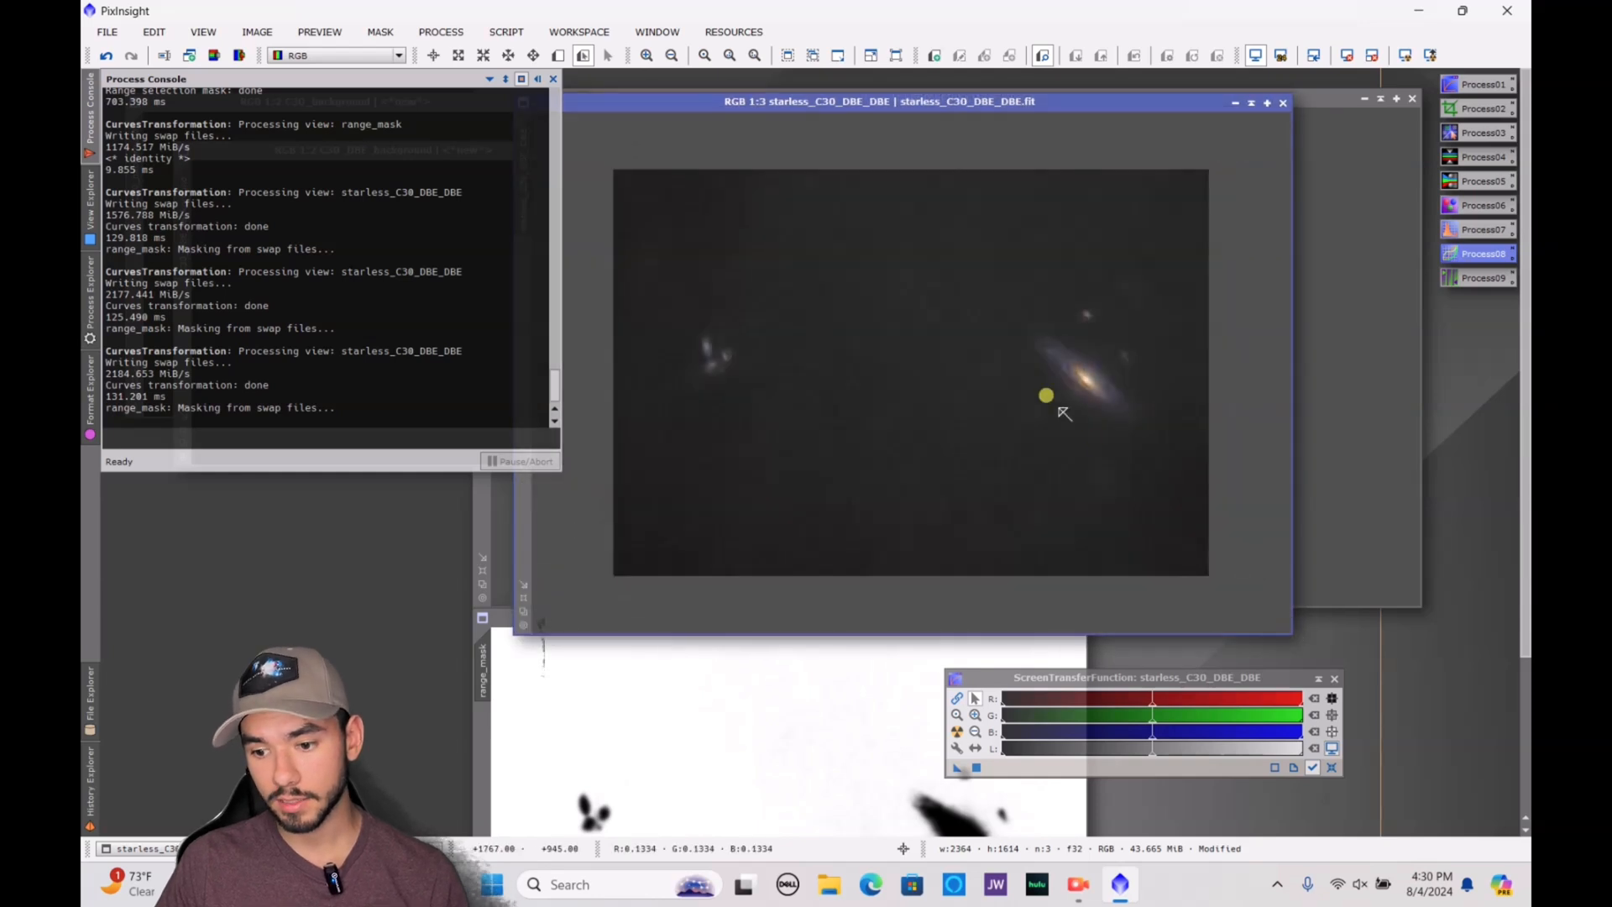
pyautogui.scroll(2, 1059, 409)
pyautogui.scroll(-2, 1060, 409)
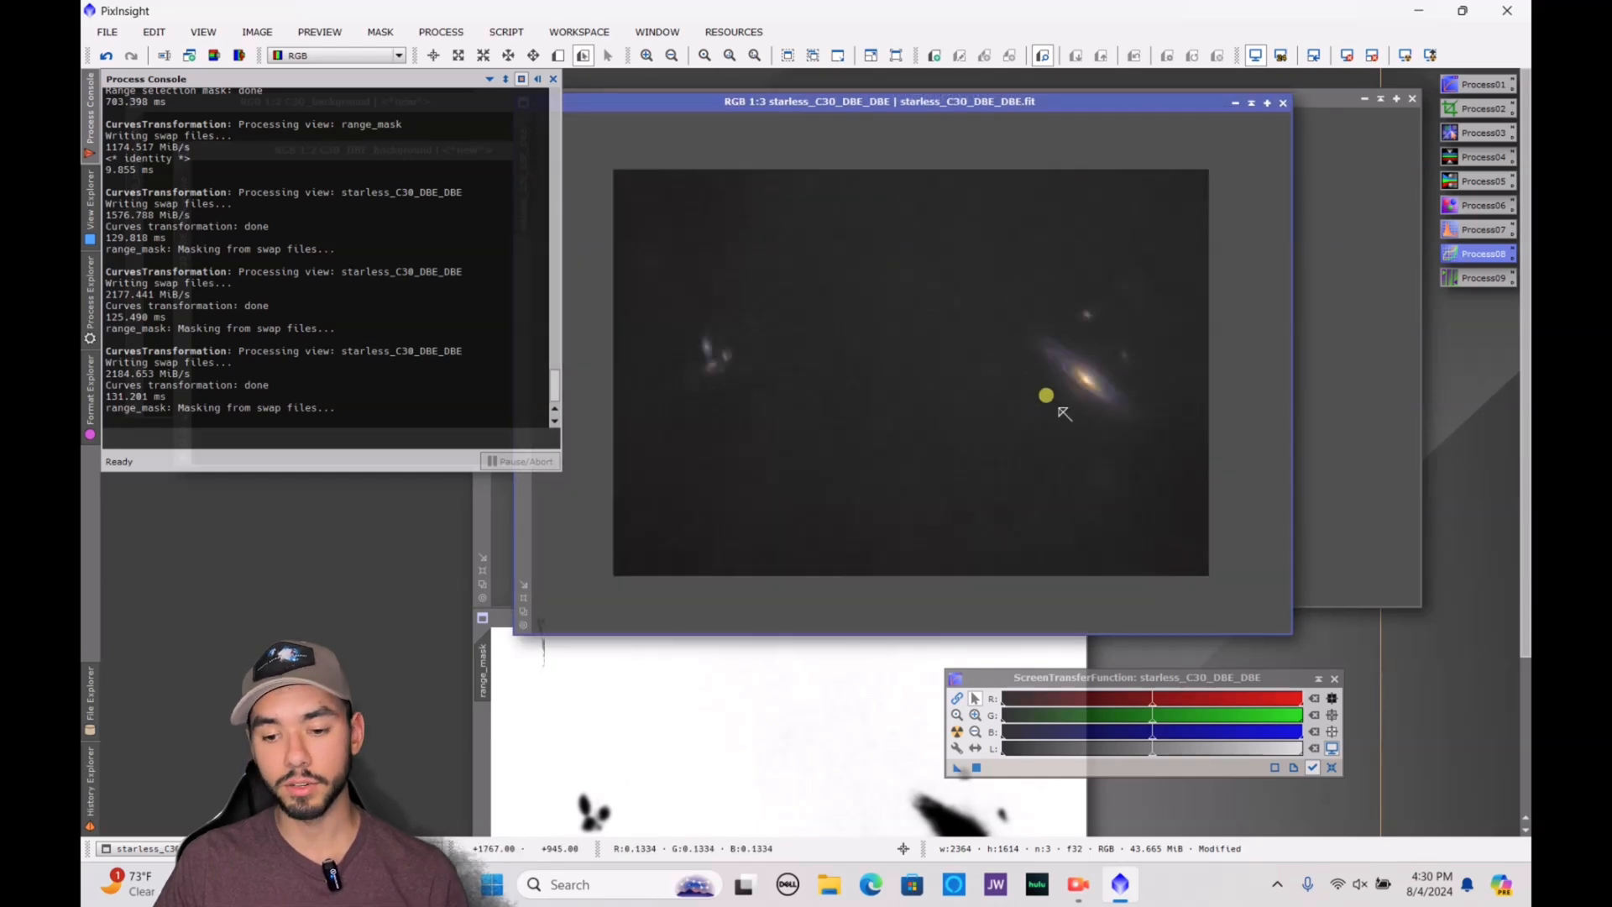
pyautogui.scroll(1, 1059, 409)
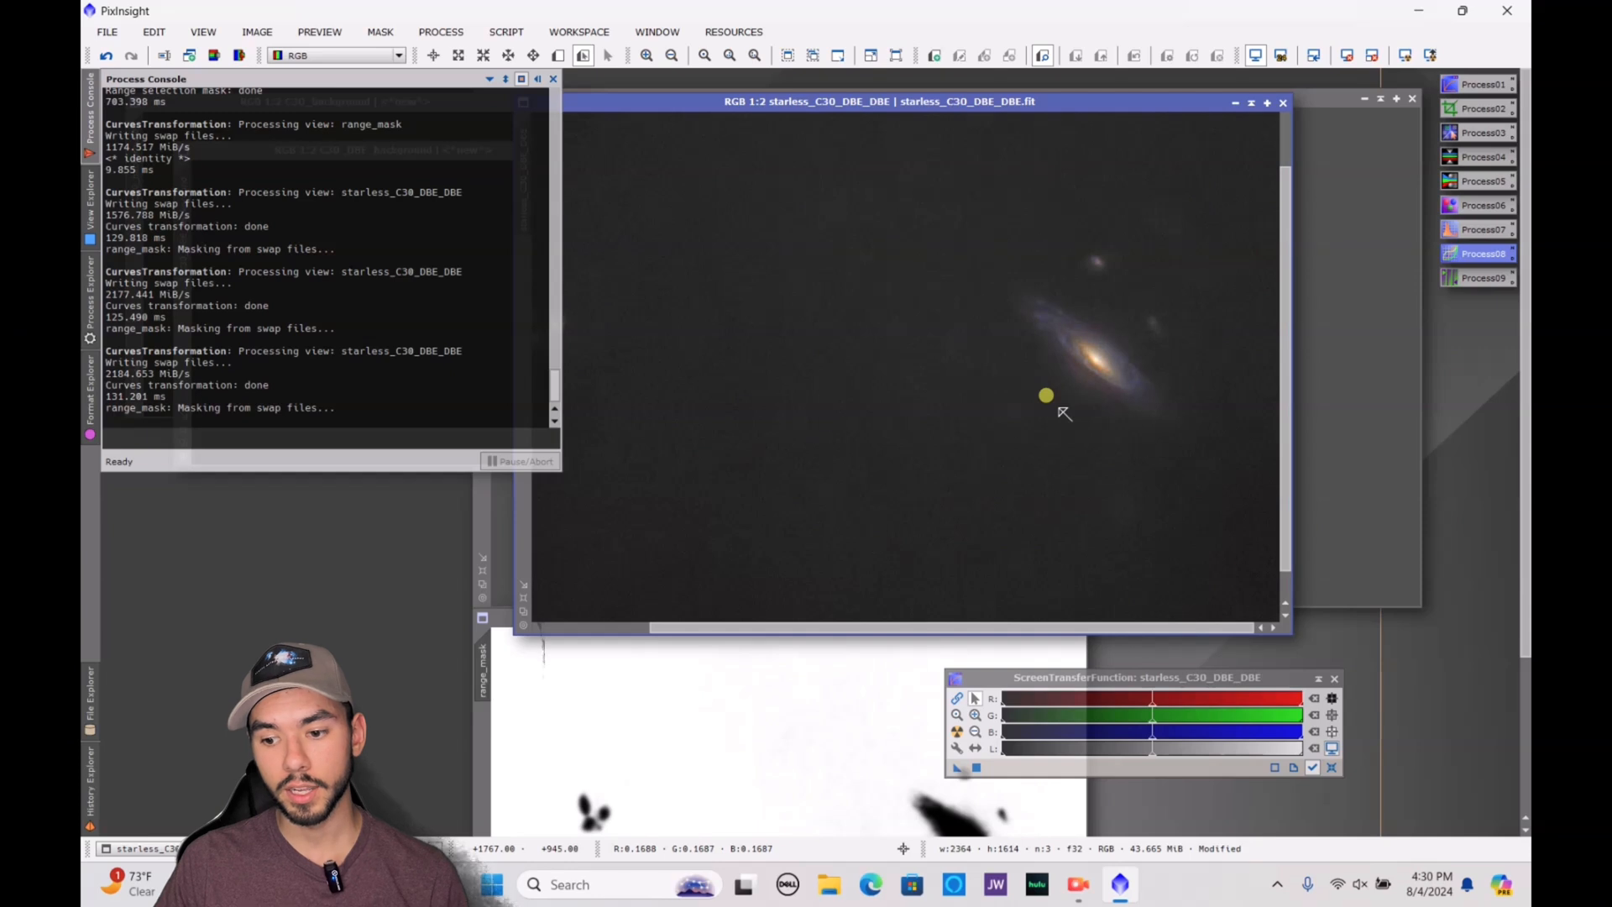
pyautogui.scroll(-1, 1059, 409)
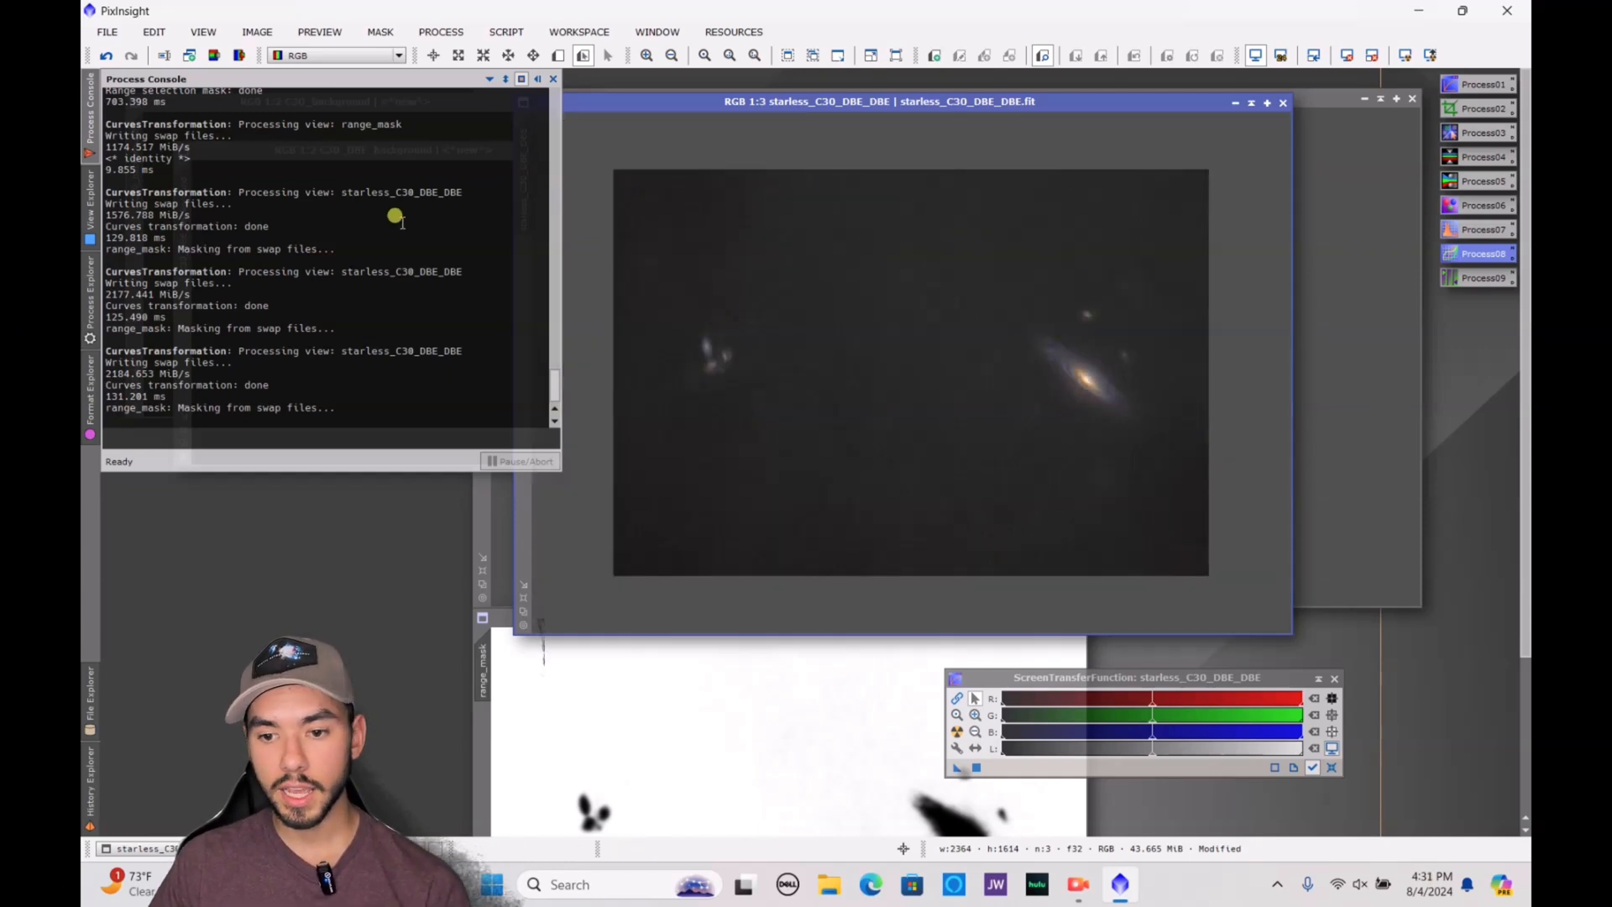
# Open starmask_C30_DBE_DBE.fit from the desktop in the PixInsight workspace and bring its window clear of the console
pyautogui.doubleClick(953, 10)
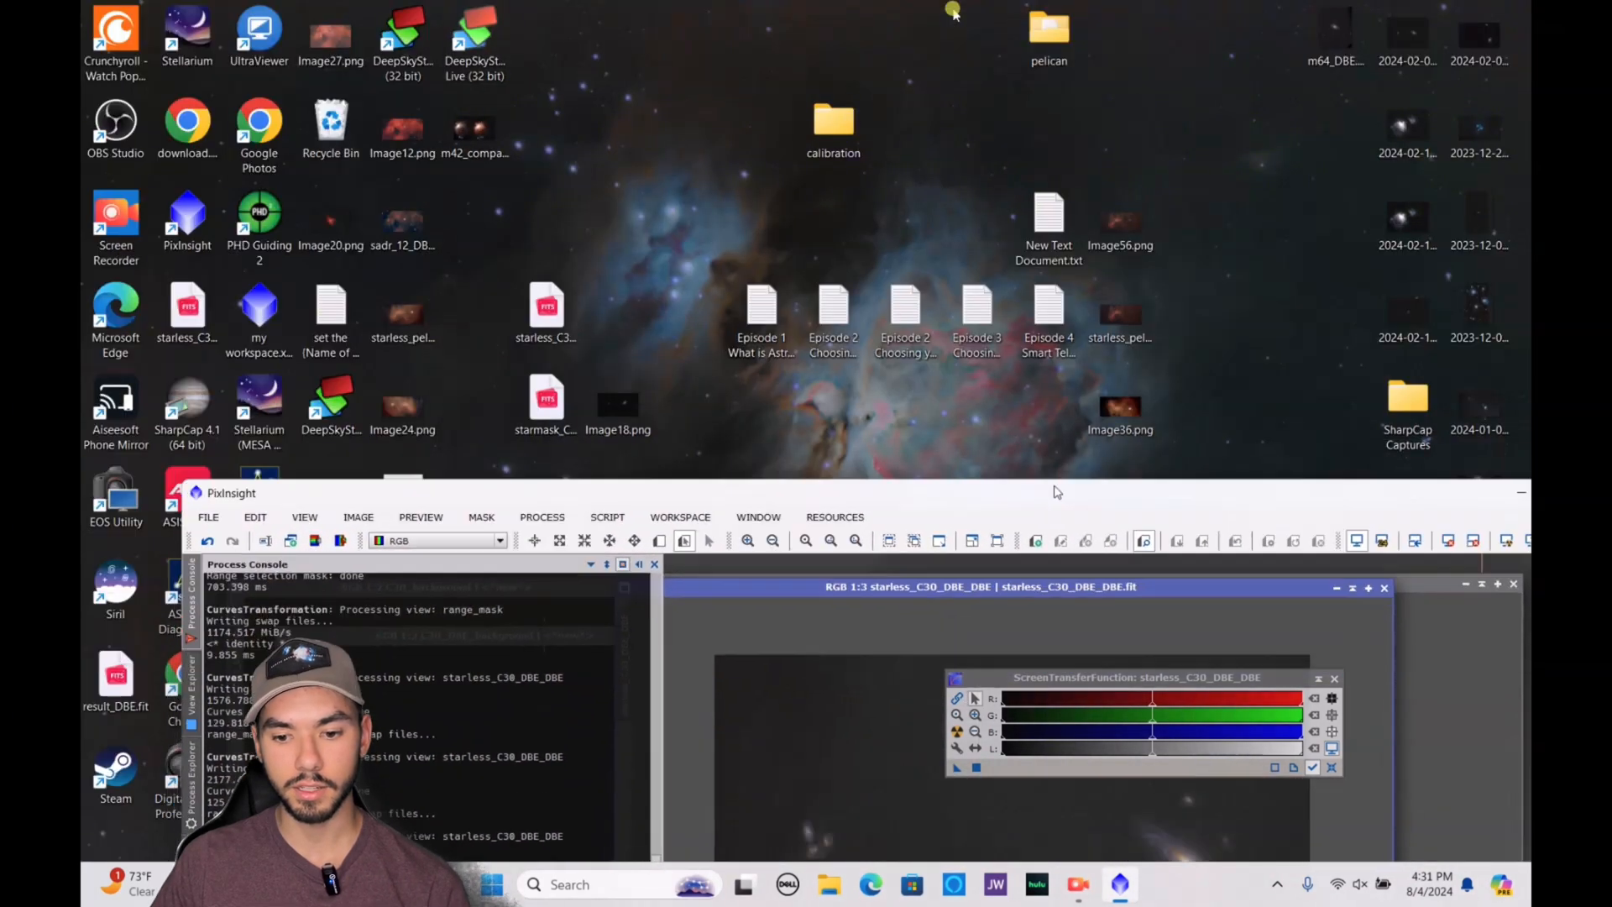
pyautogui.moveTo(547, 311); pyautogui.dragTo(885, 713)
pyautogui.moveTo(547, 401); pyautogui.dragTo(876, 716)
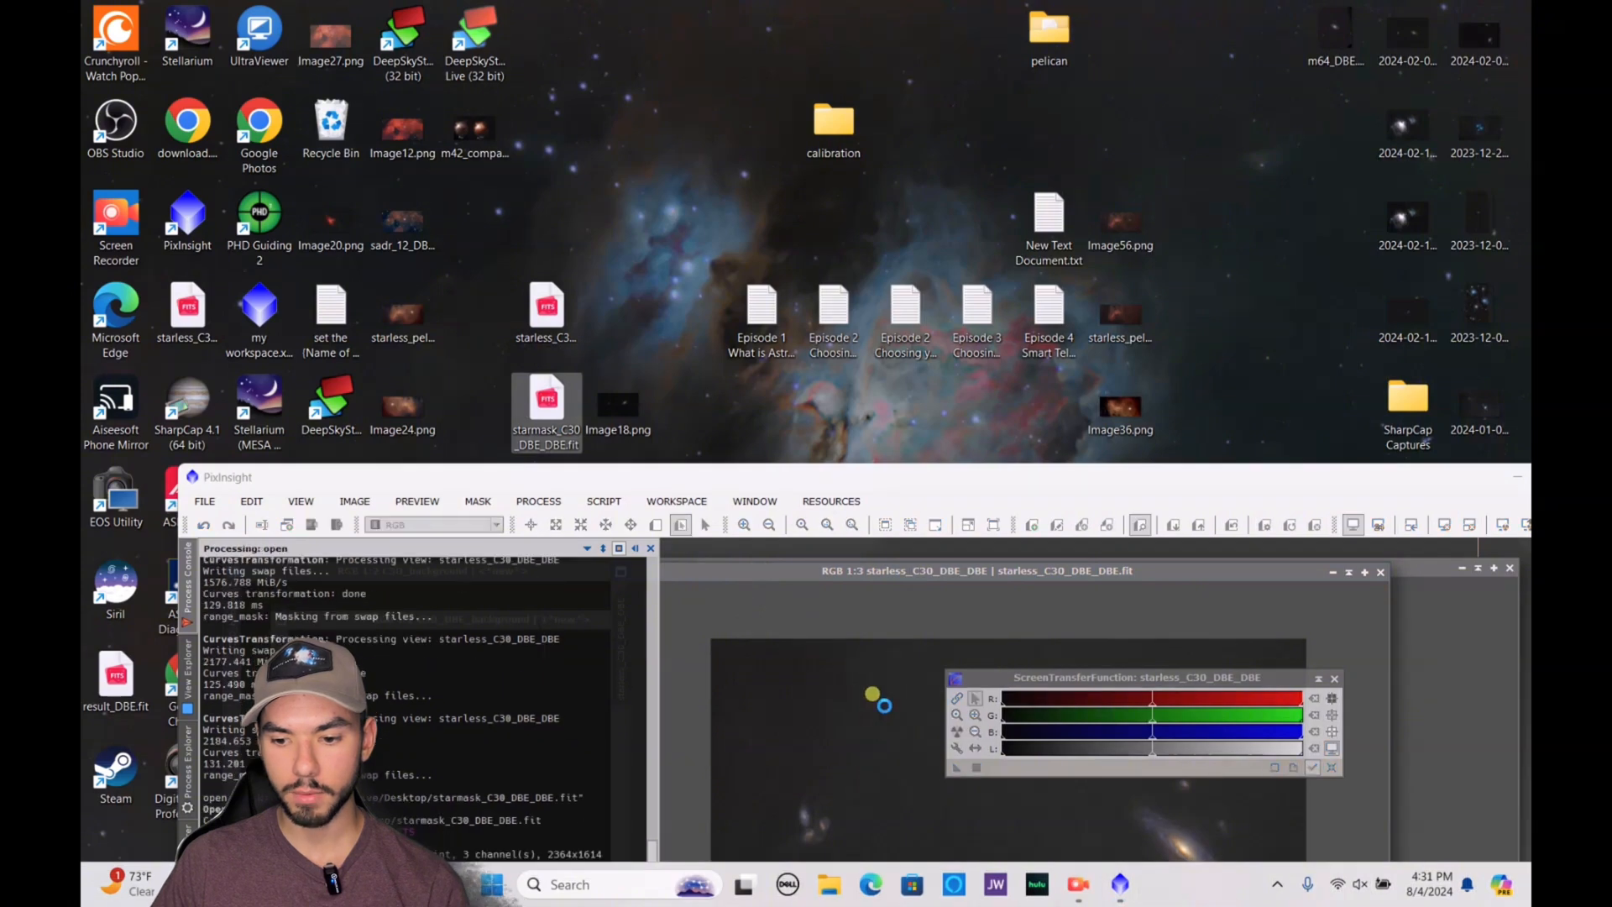
pyautogui.moveTo(925, 484); pyautogui.dragTo(882, 4)
pyautogui.moveTo(797, 255); pyautogui.dragTo(1117, 259)
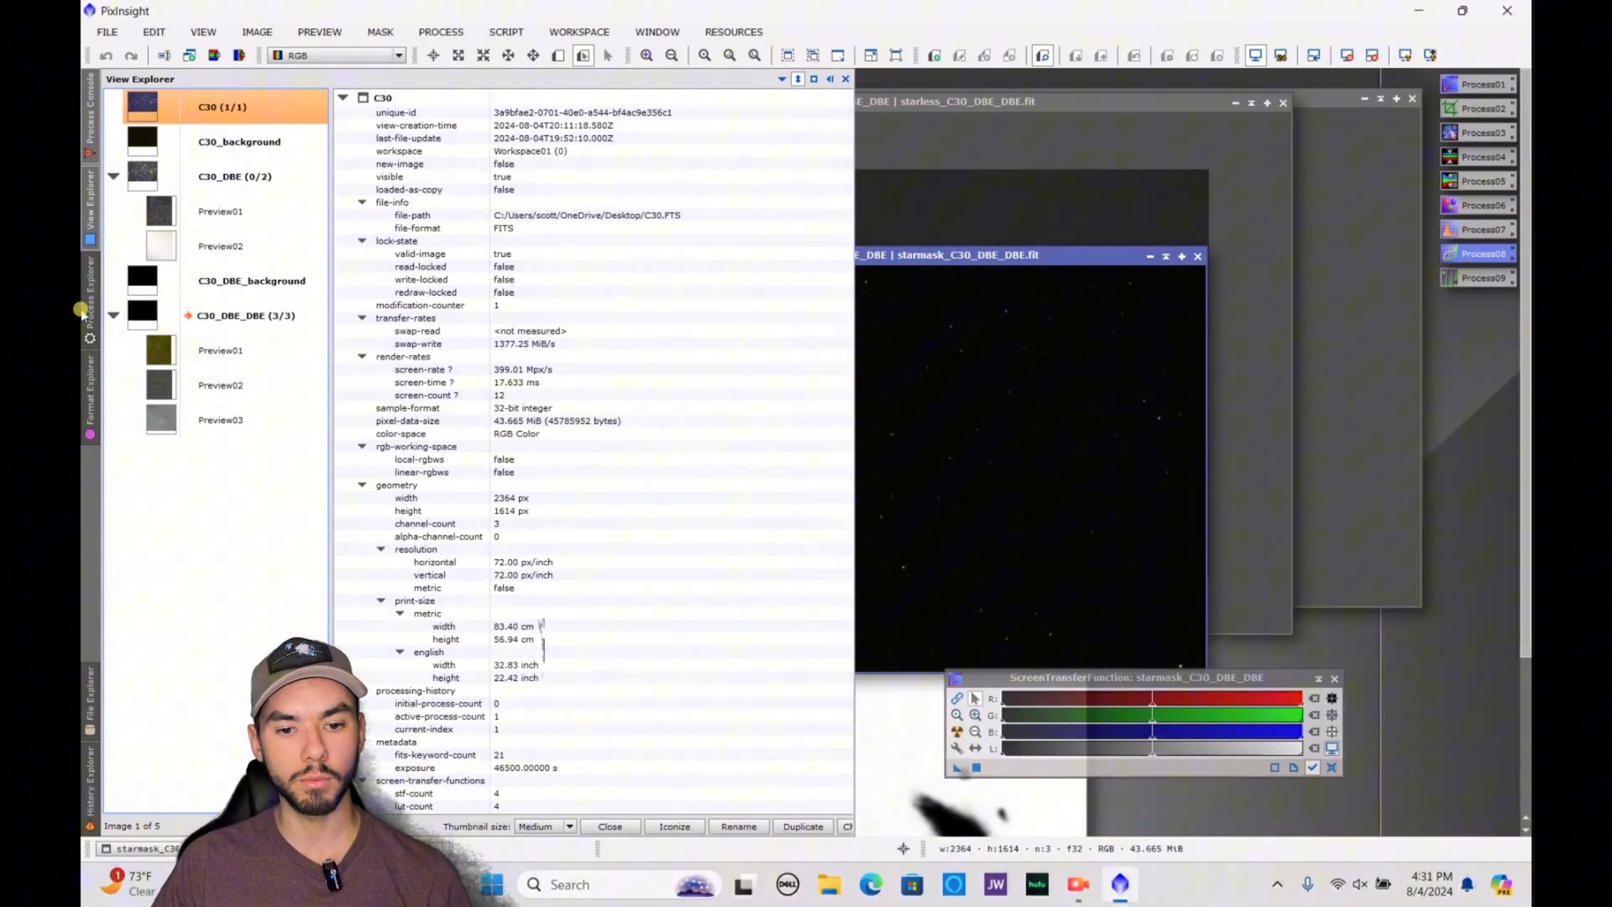
# Open ArcsinhStretch, start its real-time preview on starmask_C30_DBE_DBE and try a strong stretch factor
pyautogui.moveTo(86, 311)
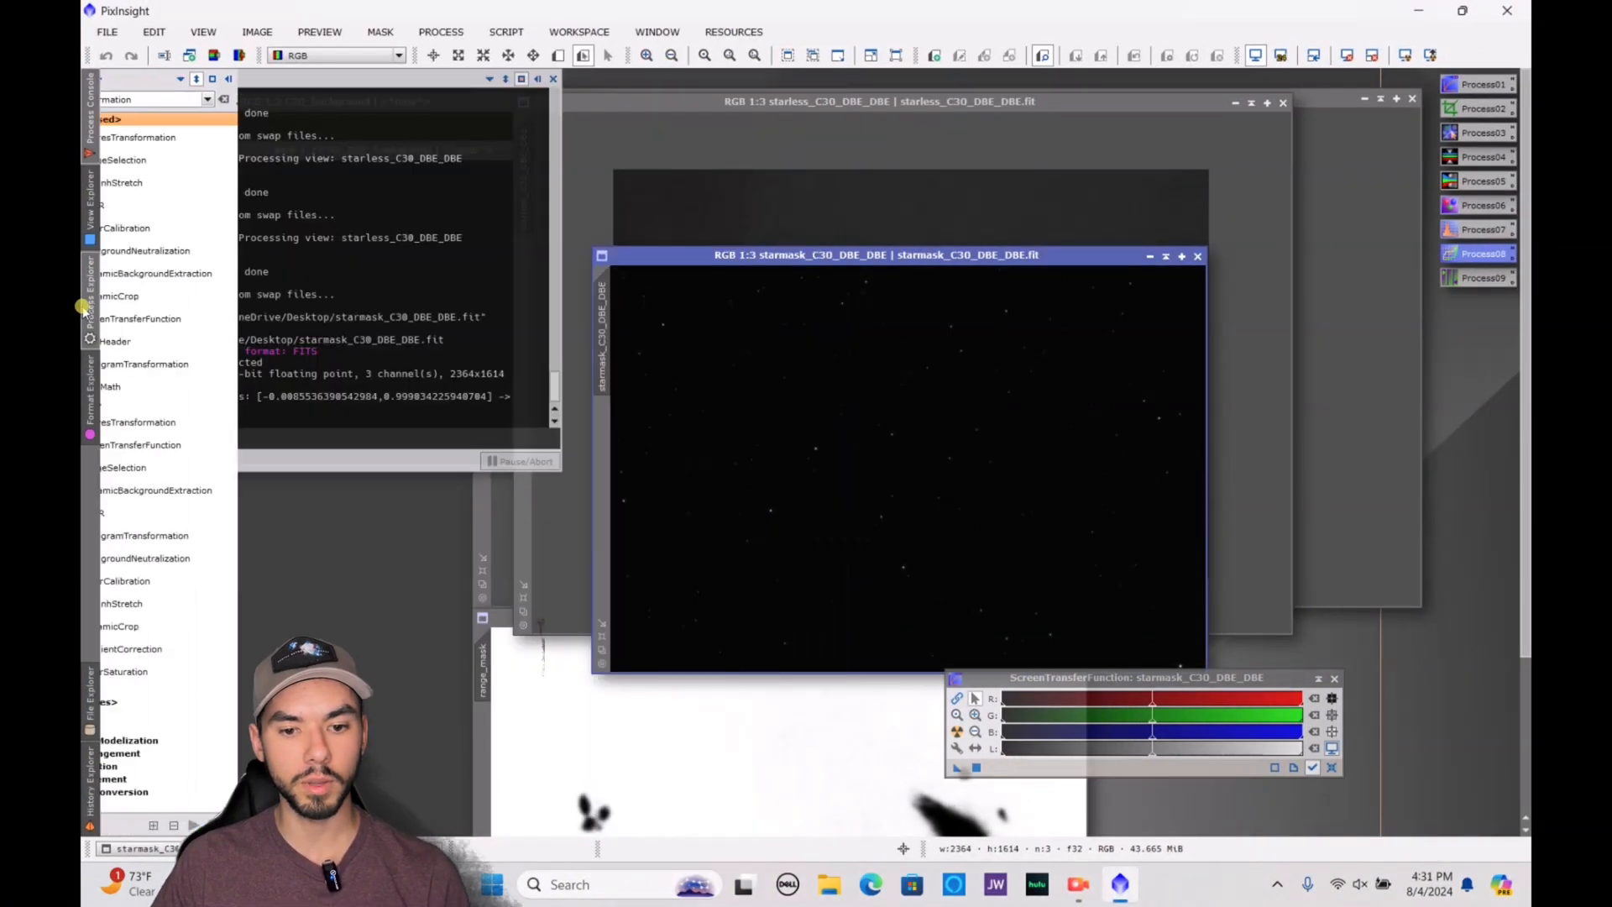
pyautogui.doubleClick(229, 185)
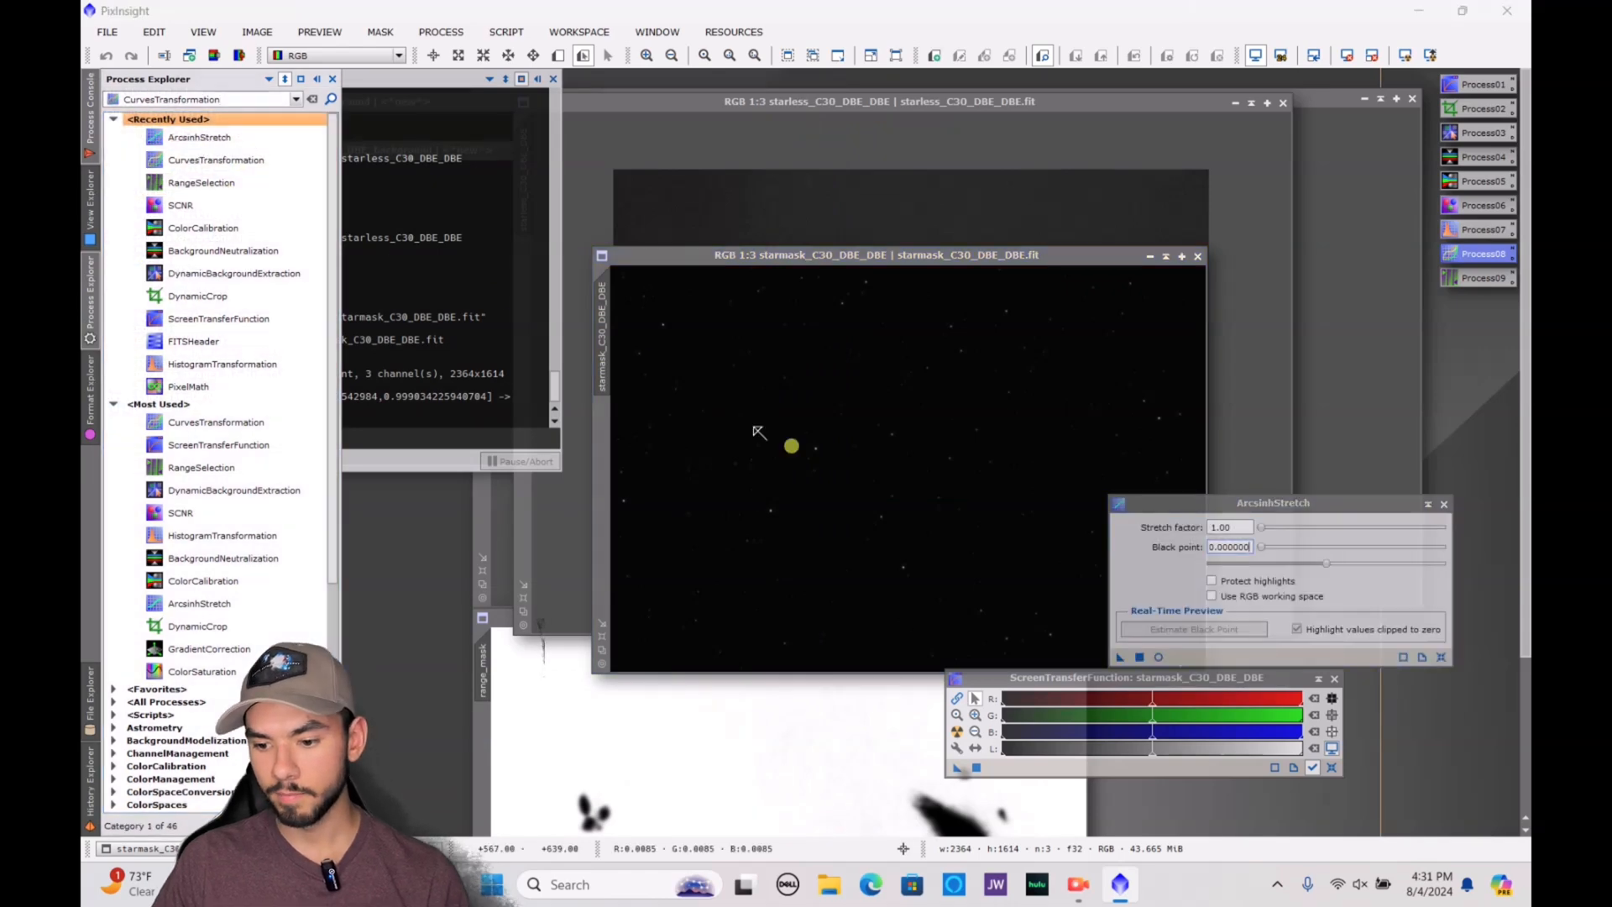
pyautogui.click(1164, 657)
pyautogui.moveTo(1260, 526); pyautogui.dragTo(1340, 545)
pyautogui.moveTo(976, 491); pyautogui.dragTo(1025, 192)
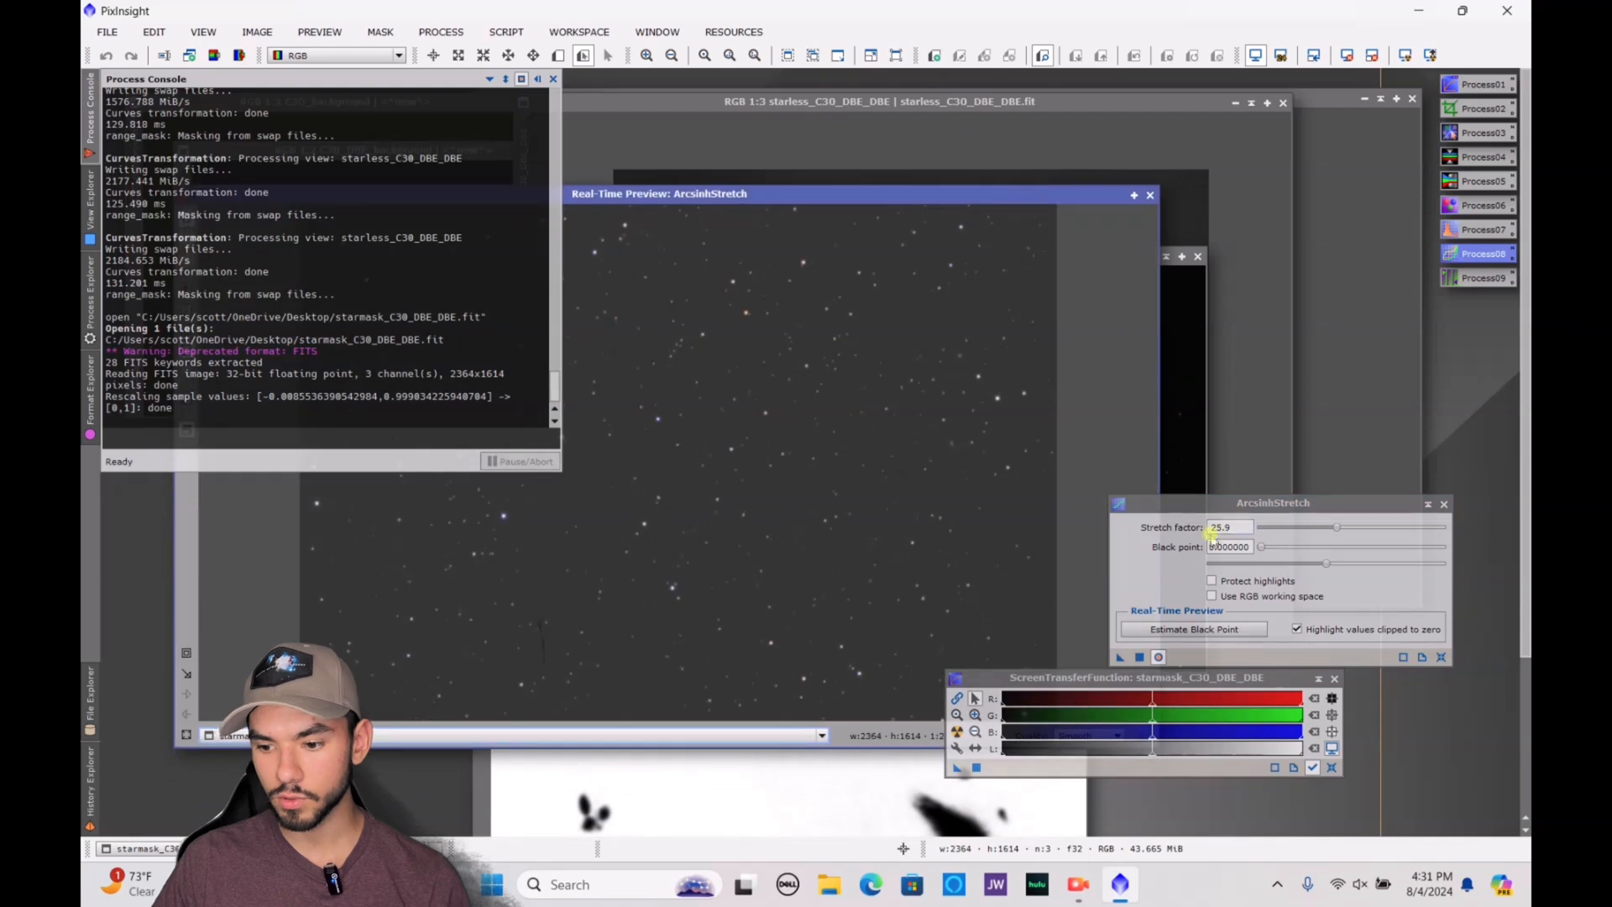
# Set the stretch factor to 9.86, apply the stretch to starmask_C30_DBE_DBE and close ArcsinhStretch with its preview
pyautogui.moveTo(1321, 541); pyautogui.dragTo(1294, 542)
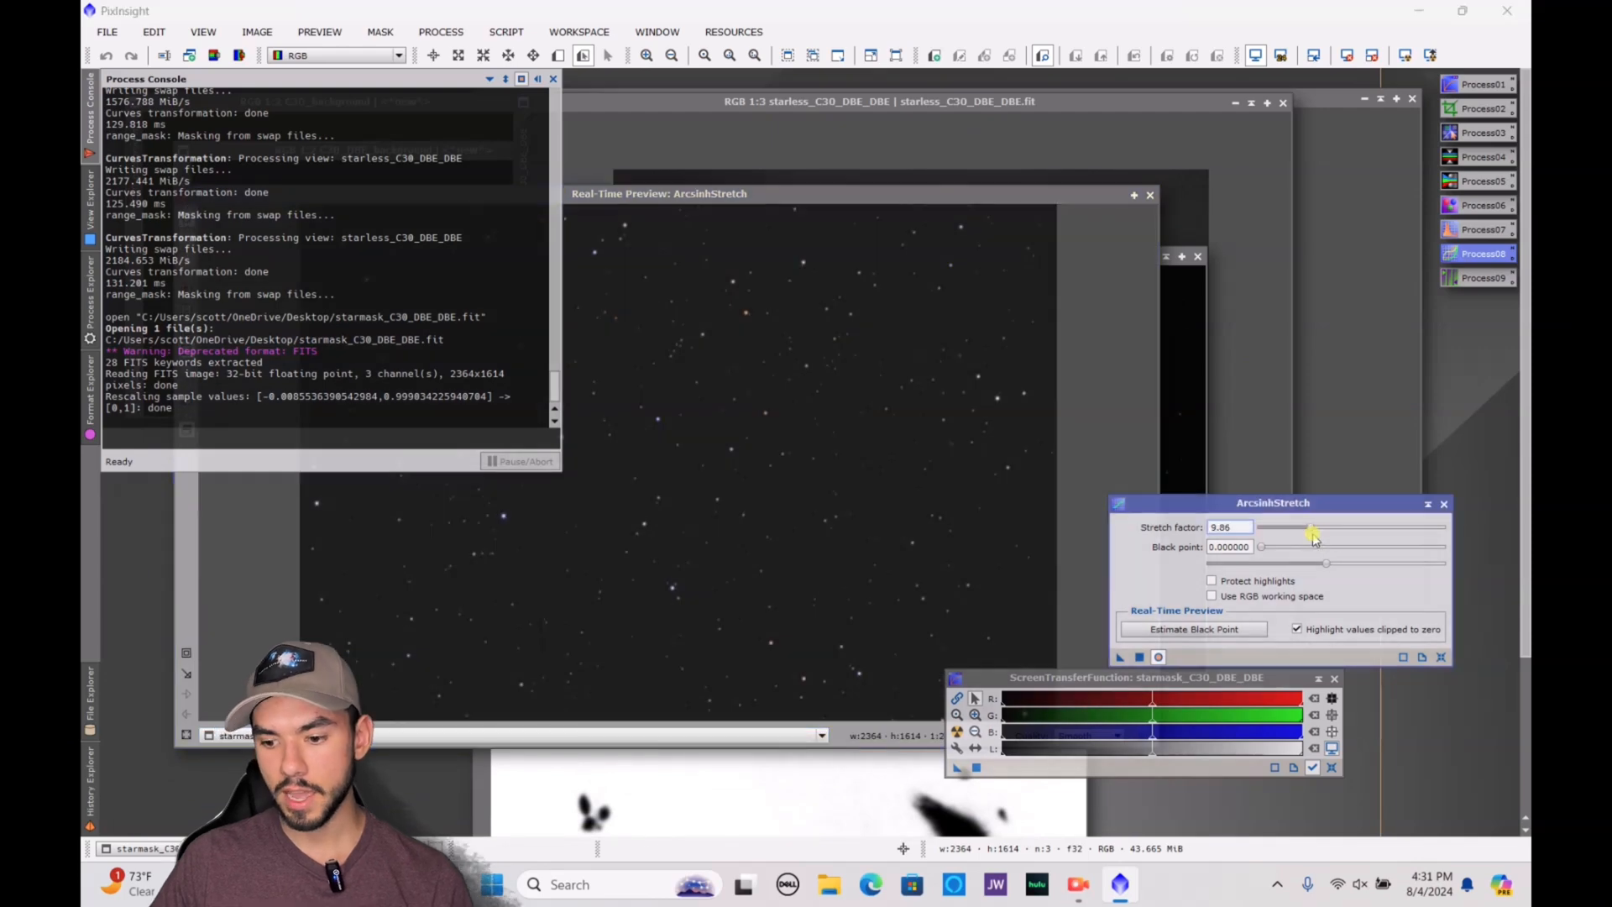
pyautogui.click(1141, 657)
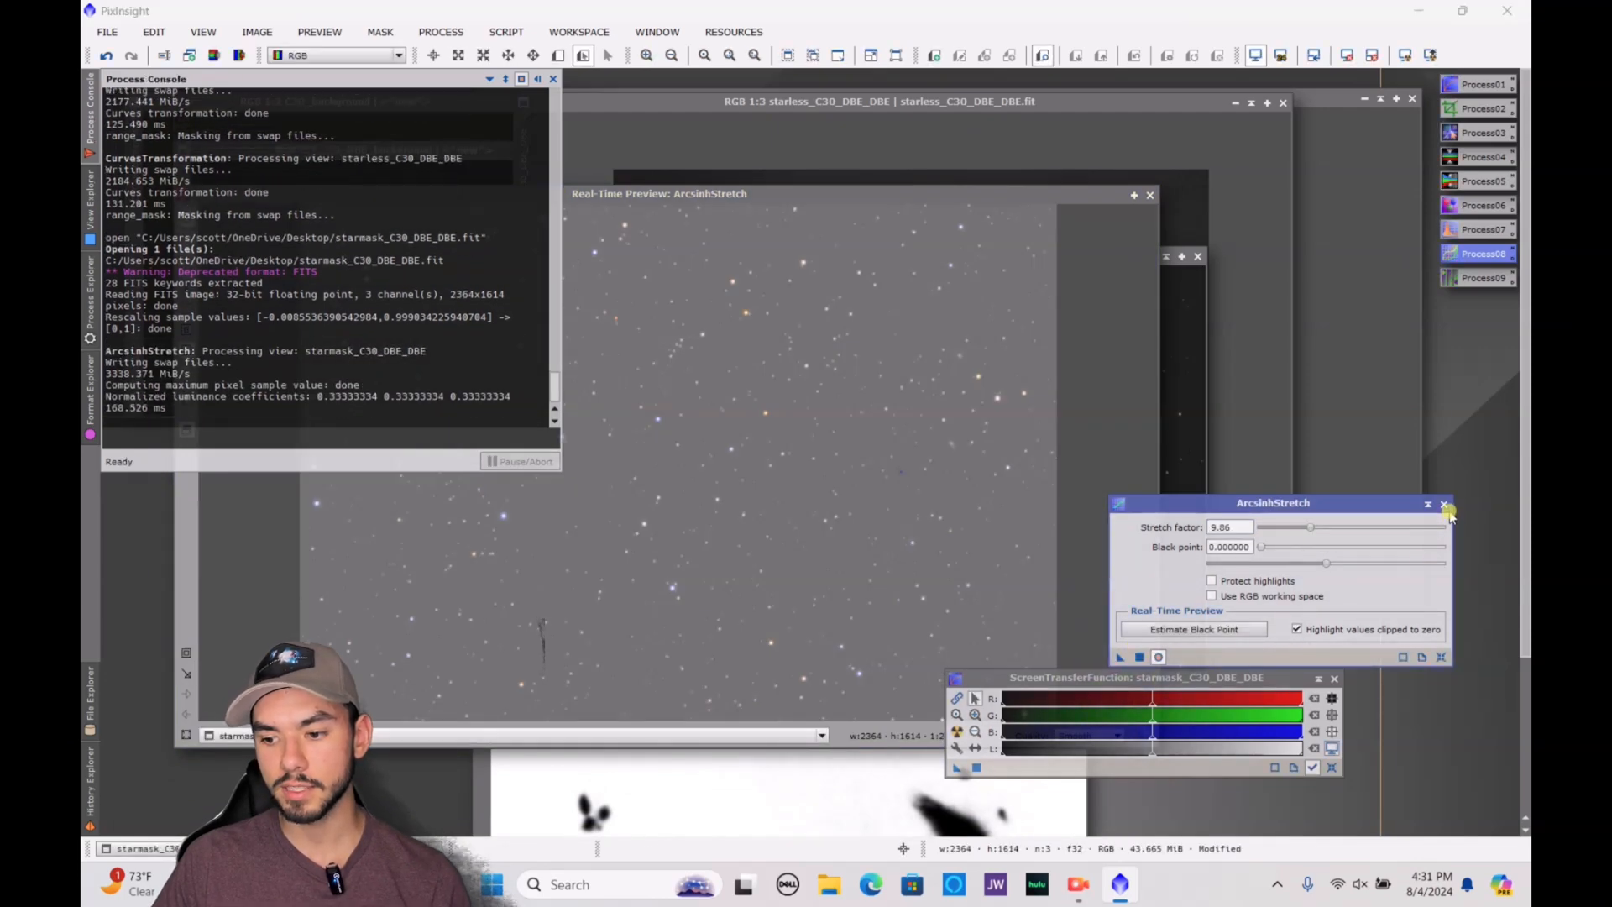
pyautogui.click(1445, 505)
pyautogui.click(1150, 195)
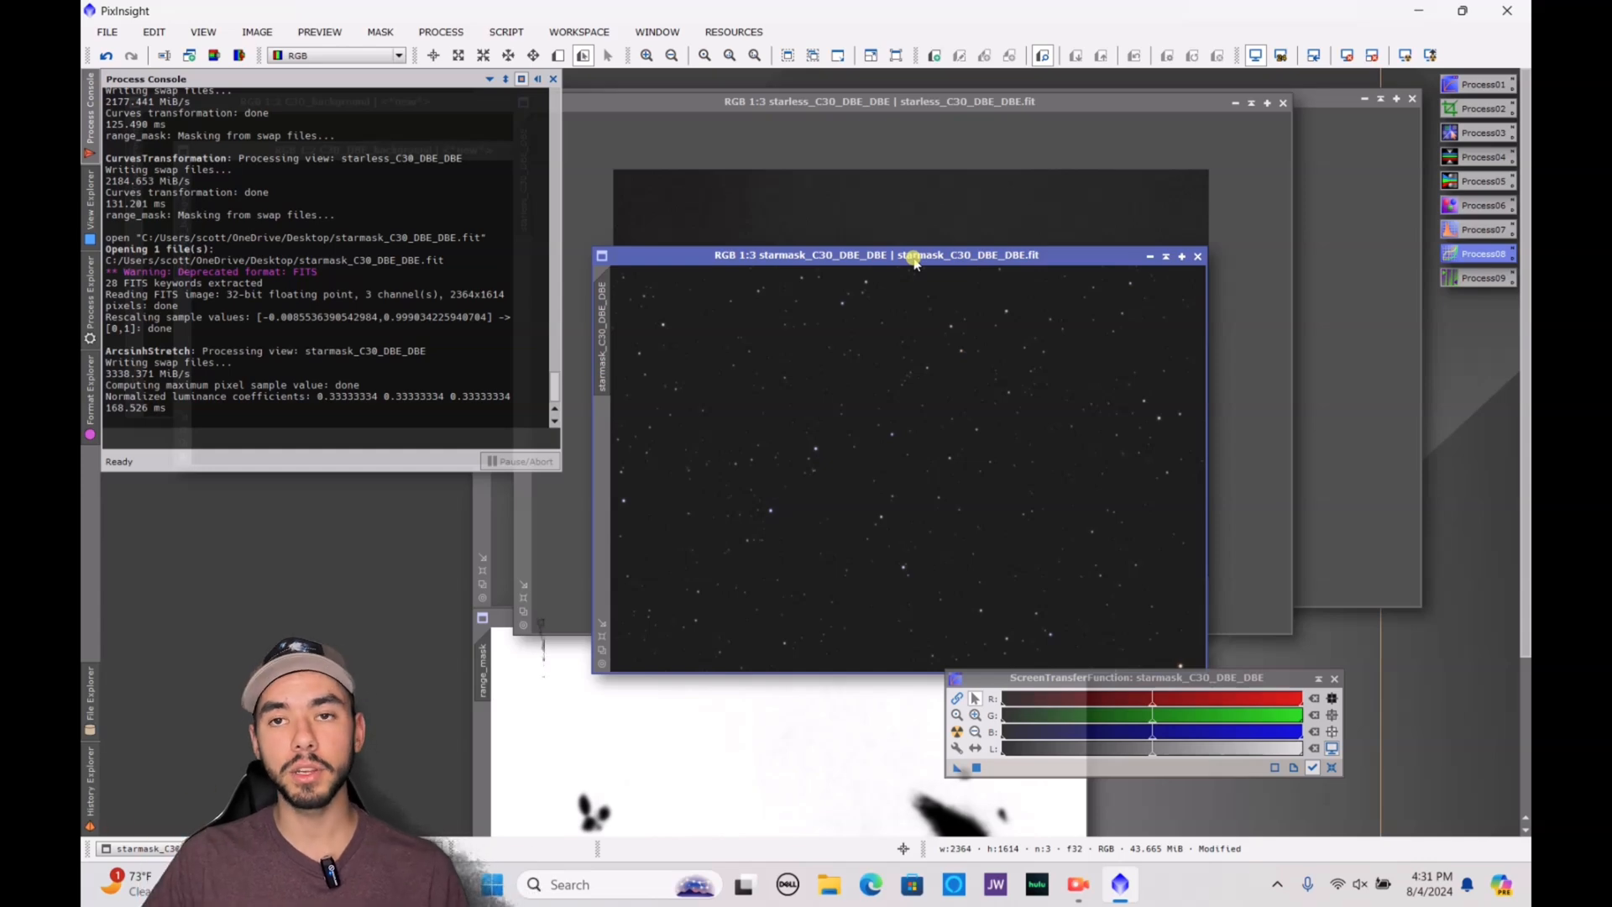
# Find the PixelMath process, open it and move it clear of the star mask image
pyautogui.click(90, 336)
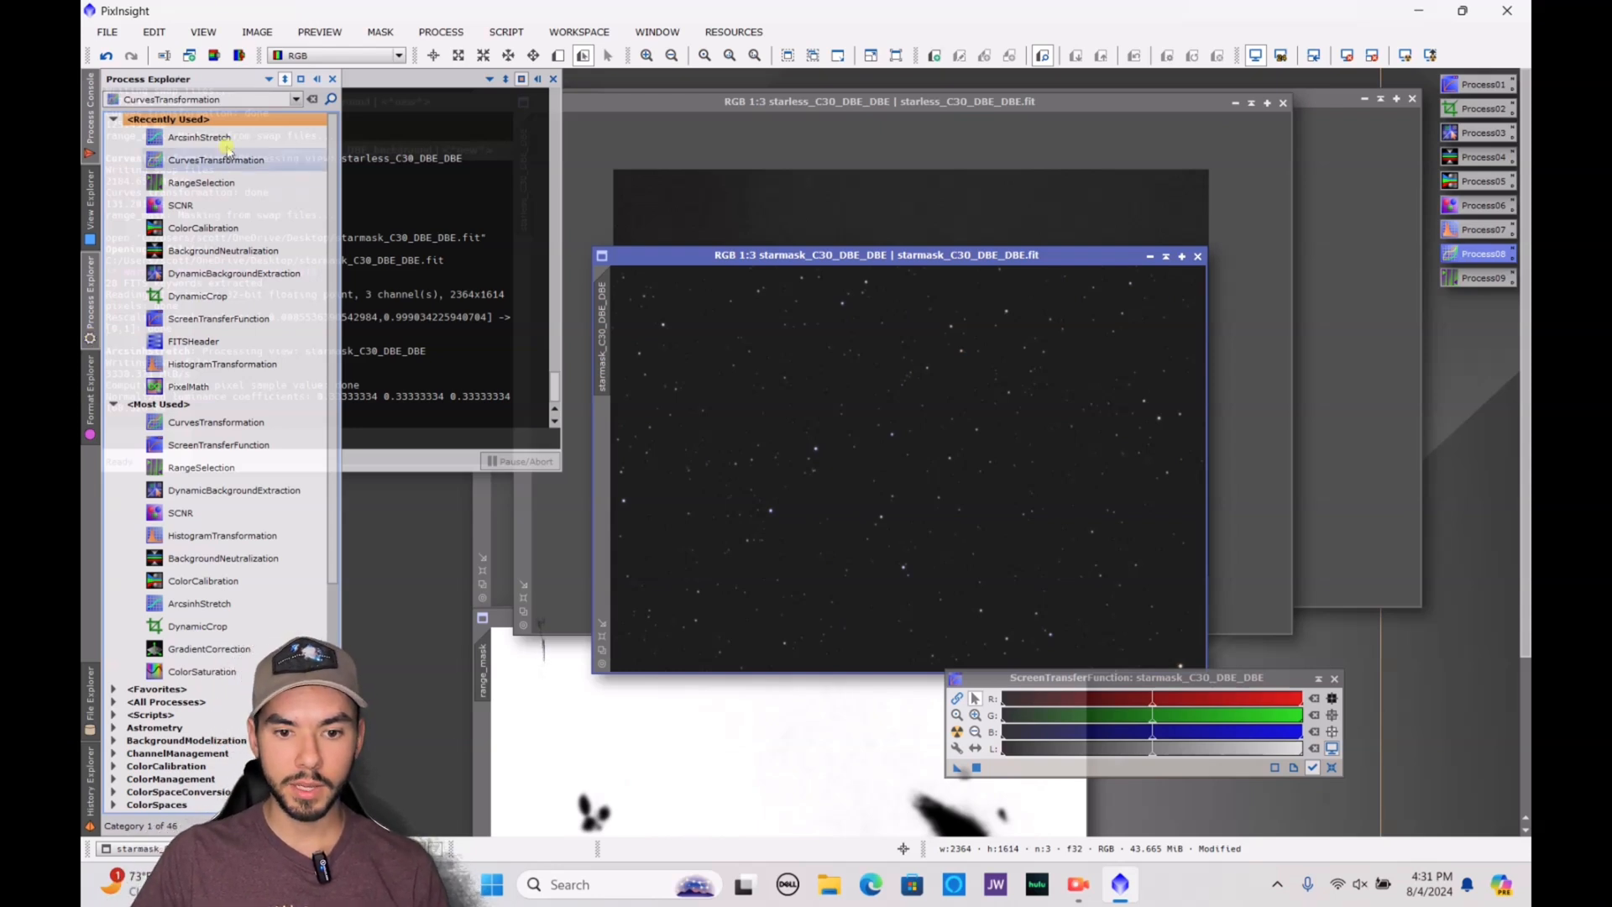
pyautogui.click(243, 98)
pyautogui.press('BackSpace')
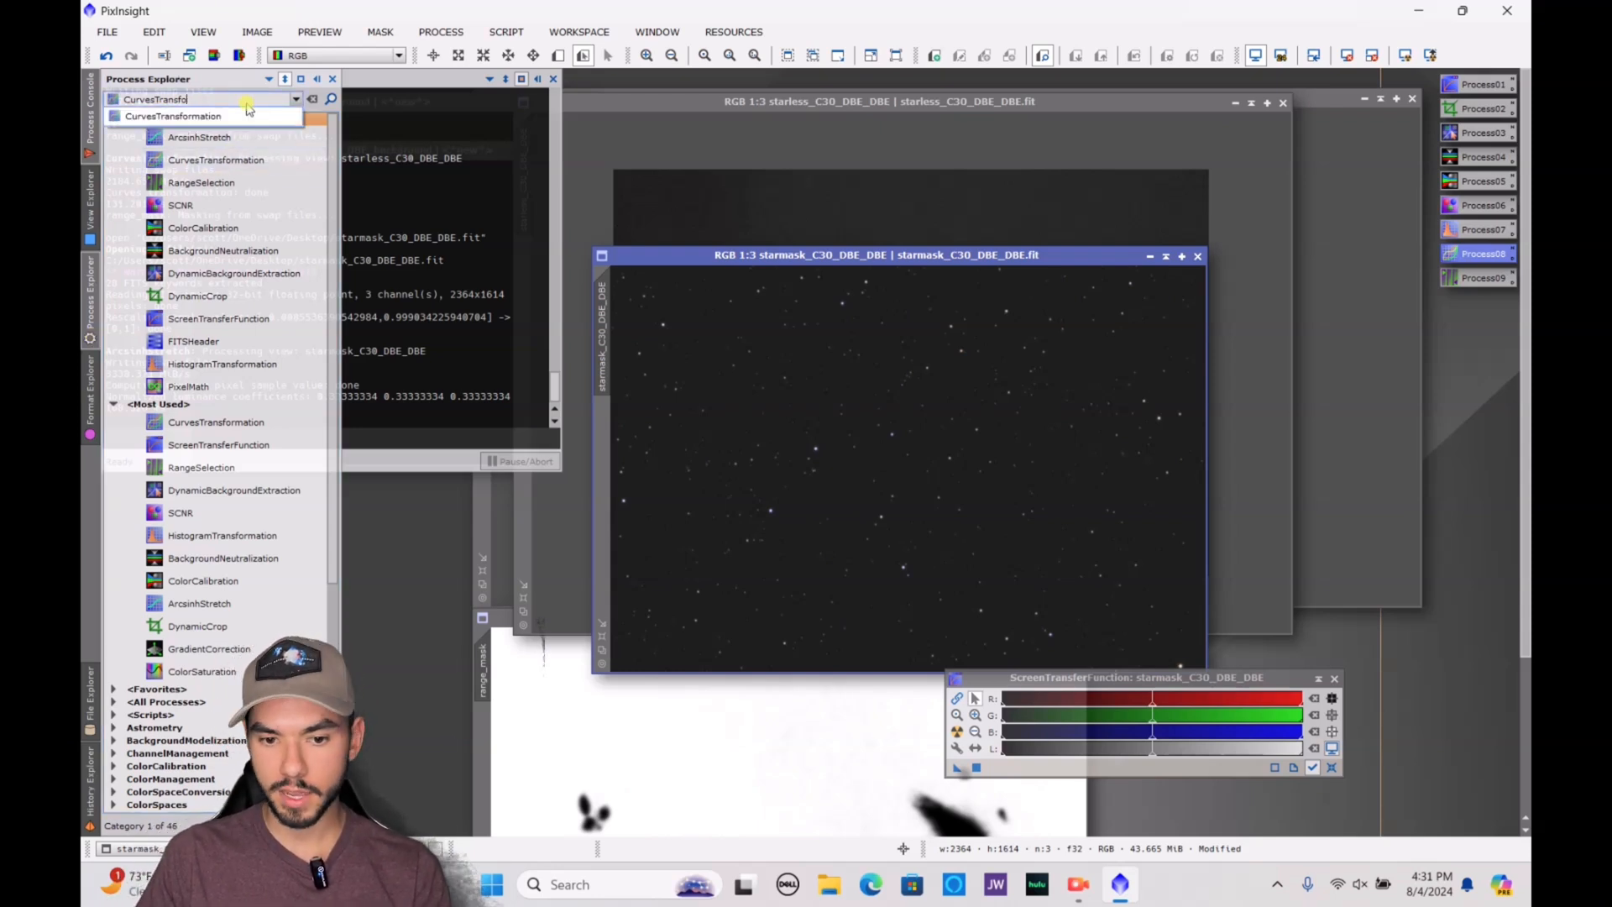
pyautogui.press('BackSpace')
pyautogui.press('BackSpace')
pyautogui.press('BackSpace')
pyautogui.press('BackSpace')
pyautogui.press('BackSpace')
pyautogui.press('BackSpace')
pyautogui.press('BackSpace')
pyautogui.press('BackSpace')
pyautogui.press('BackSpace')
pyautogui.press('BackSpace')
pyautogui.press('BackSpace')
pyautogui.press('BackSpace')
pyautogui.press('BackSpace')
pyautogui.press('BackSpace')
pyautogui.write('pixel')
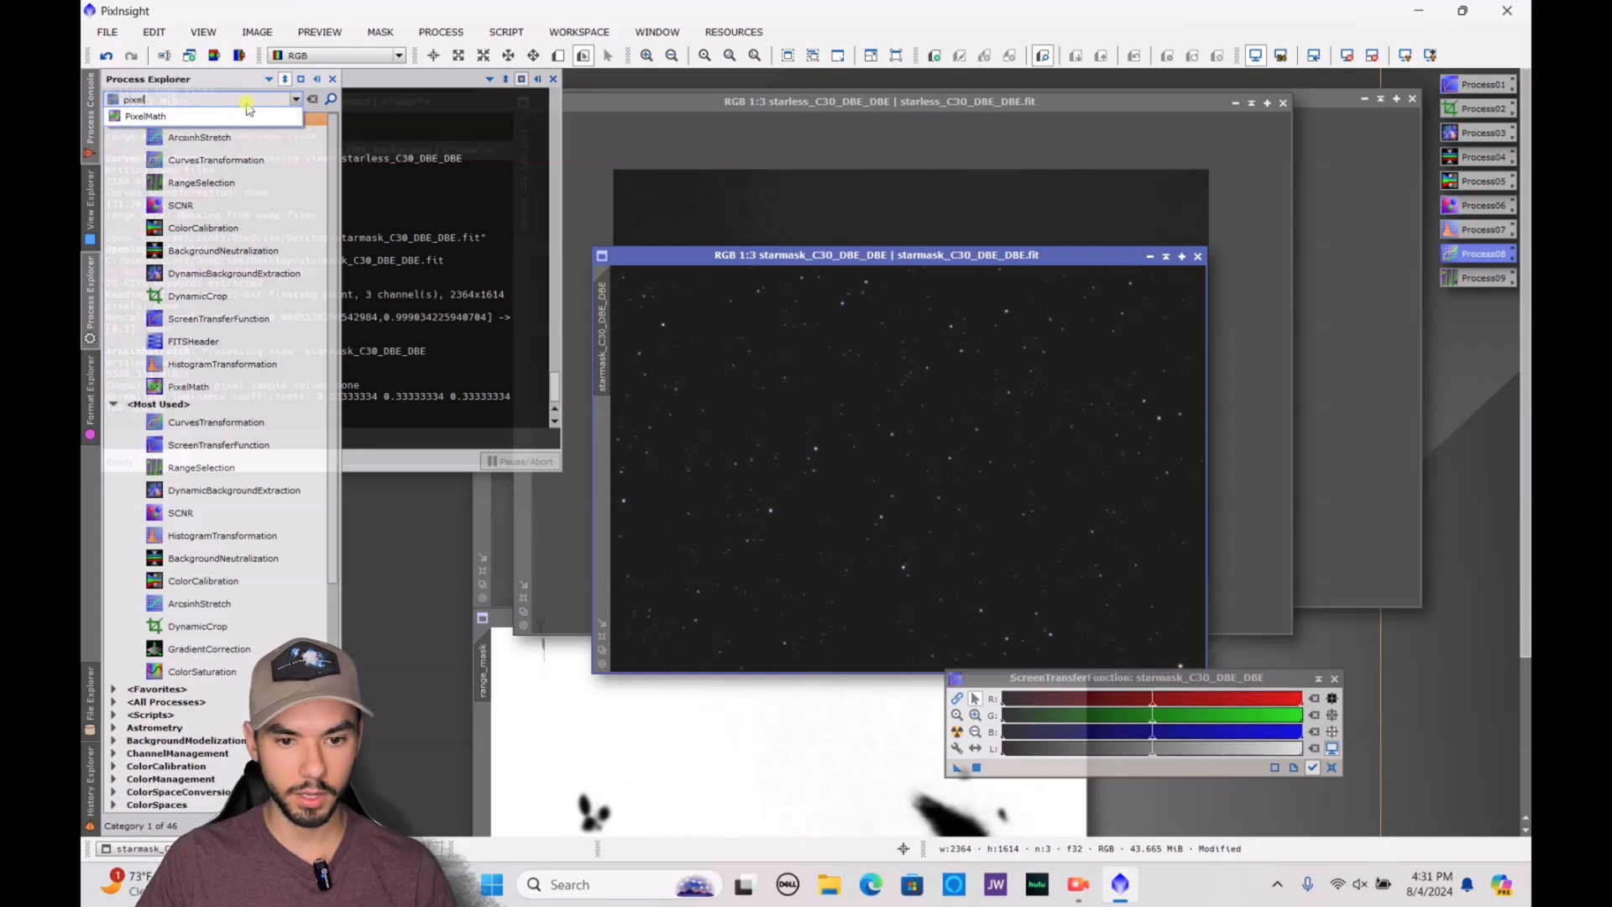
pyautogui.press('Return')
pyautogui.click(236, 388)
pyautogui.doubleClick(236, 388)
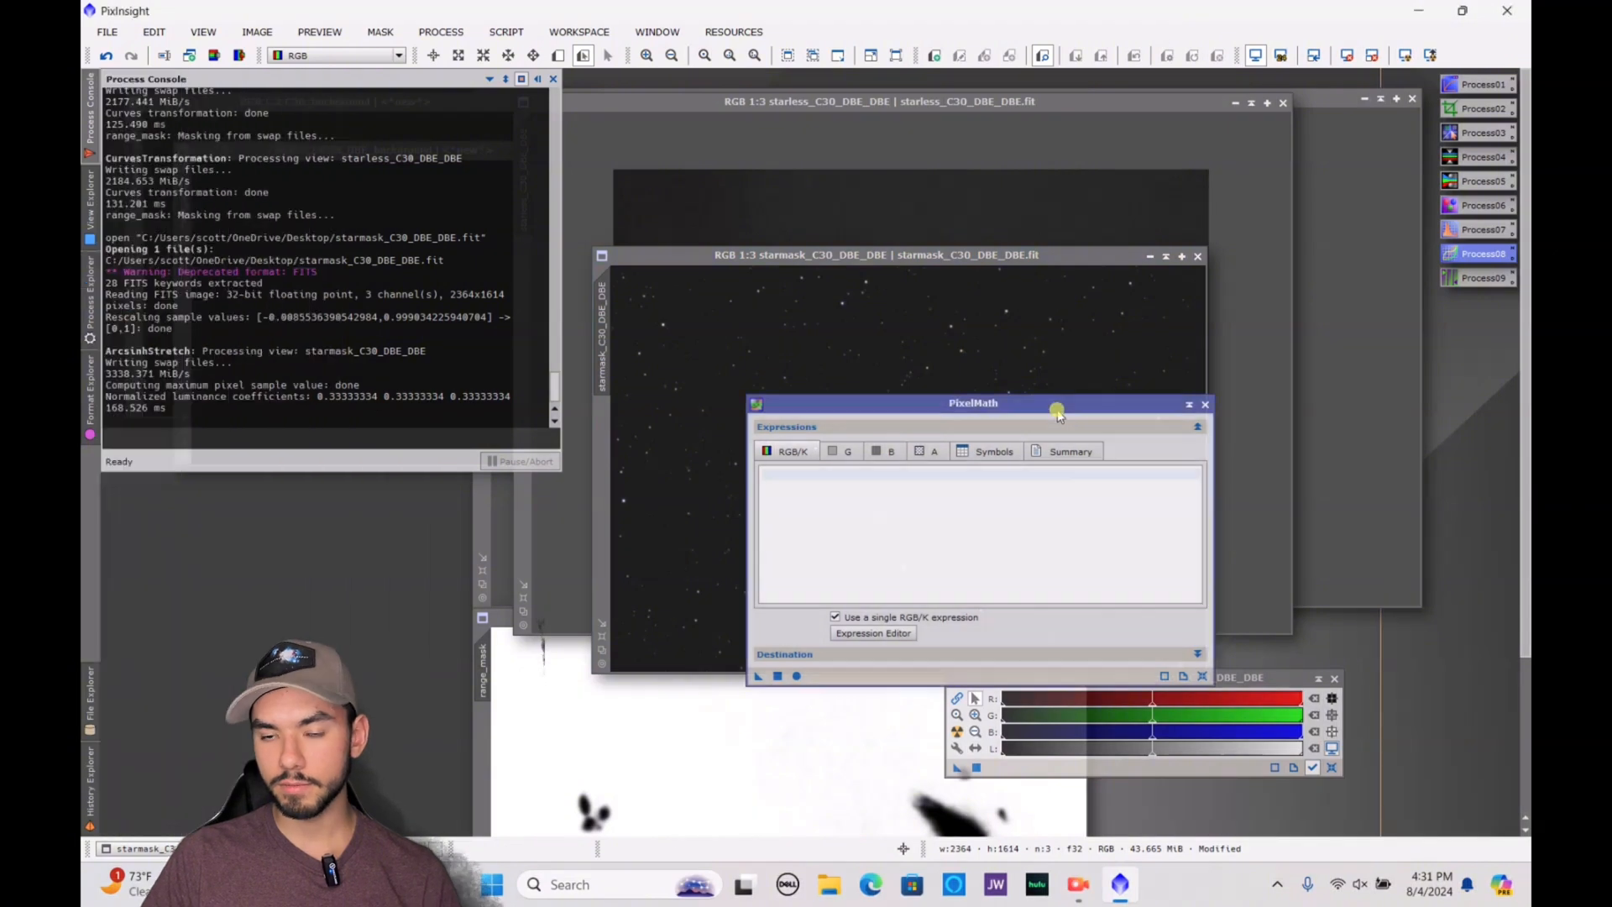
pyautogui.moveTo(1056, 397); pyautogui.dragTo(998, 107)
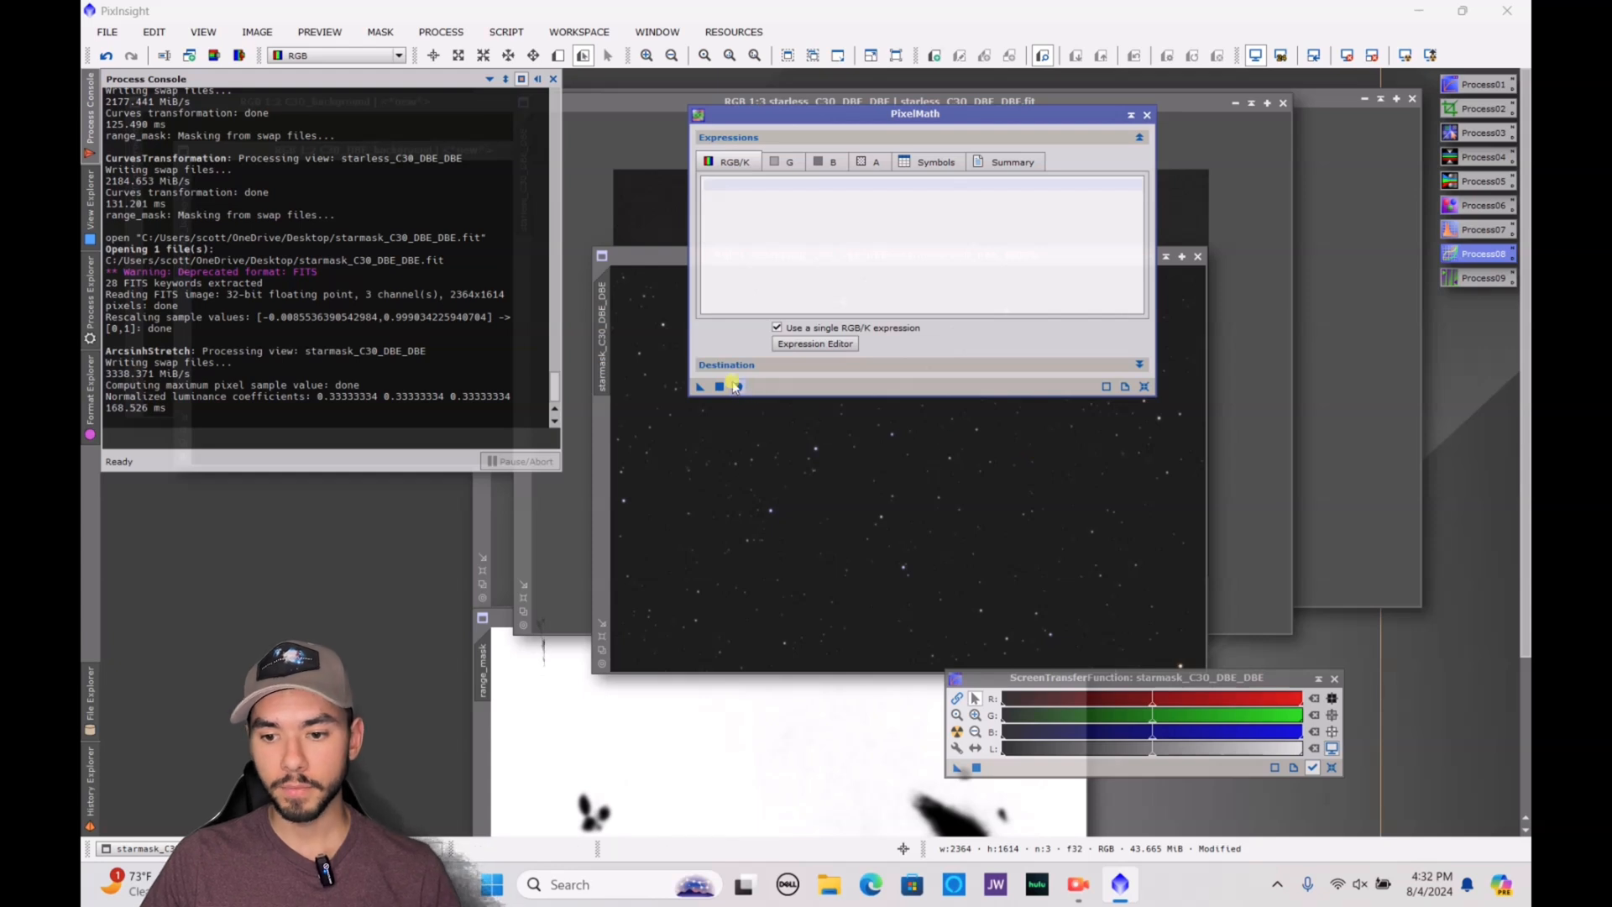
# Enter the PixelMath expression starless_C30_DBE_DBE + starmask_C30_DBE_DBE as the RGB/K expression
pyautogui.click(829, 342)
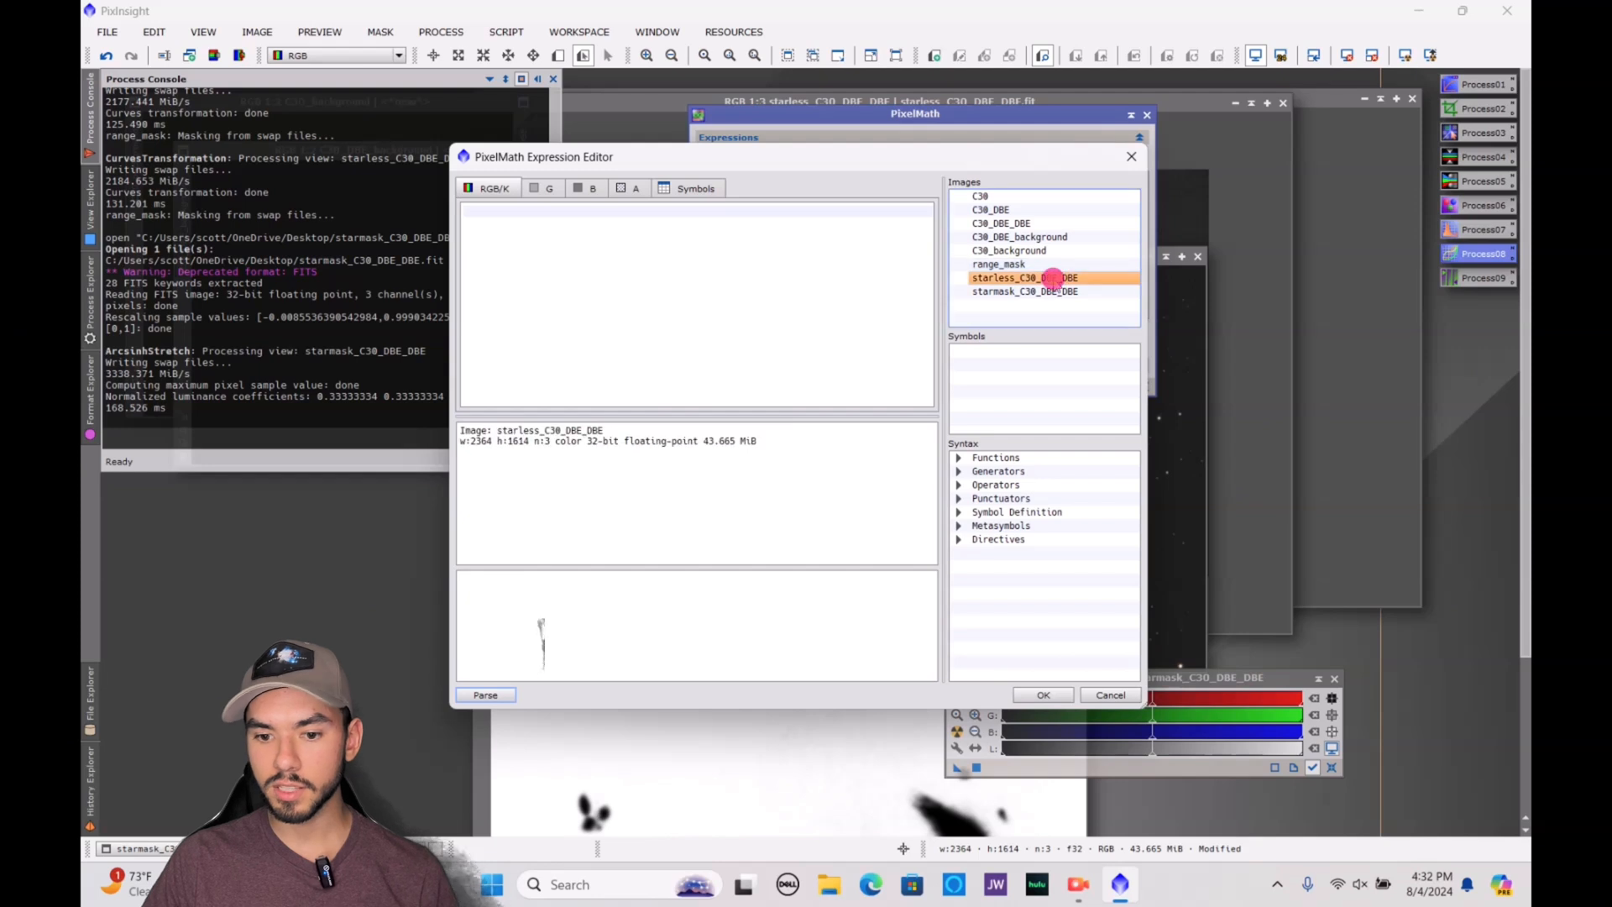
pyautogui.doubleClick(1052, 280)
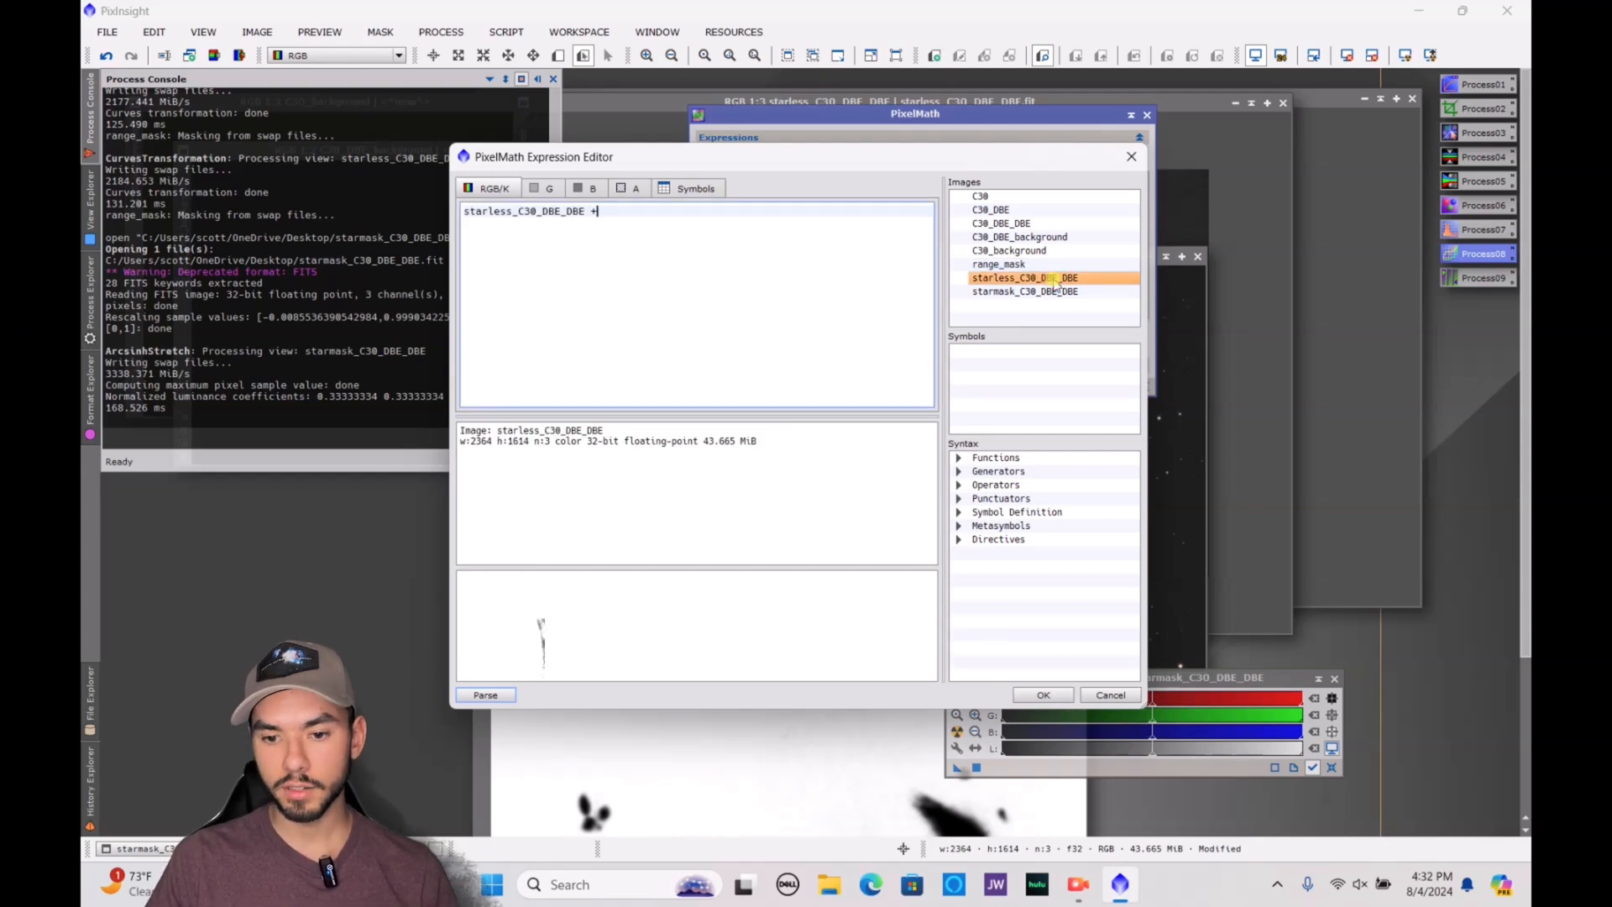
pyautogui.write('+')
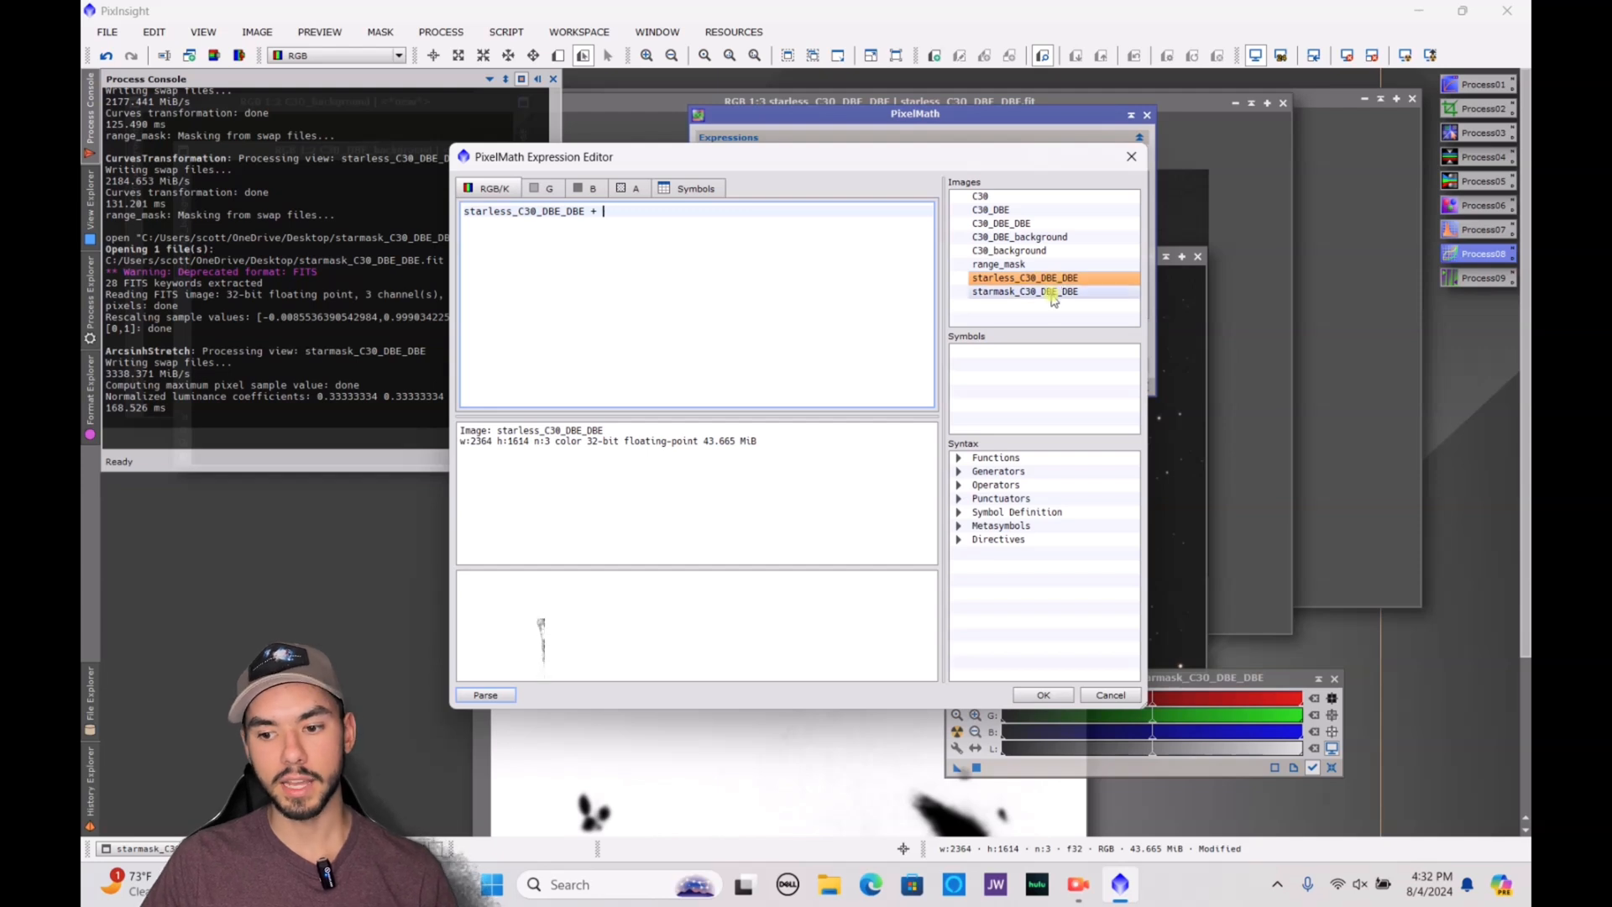
pyautogui.doubleClick(1050, 293)
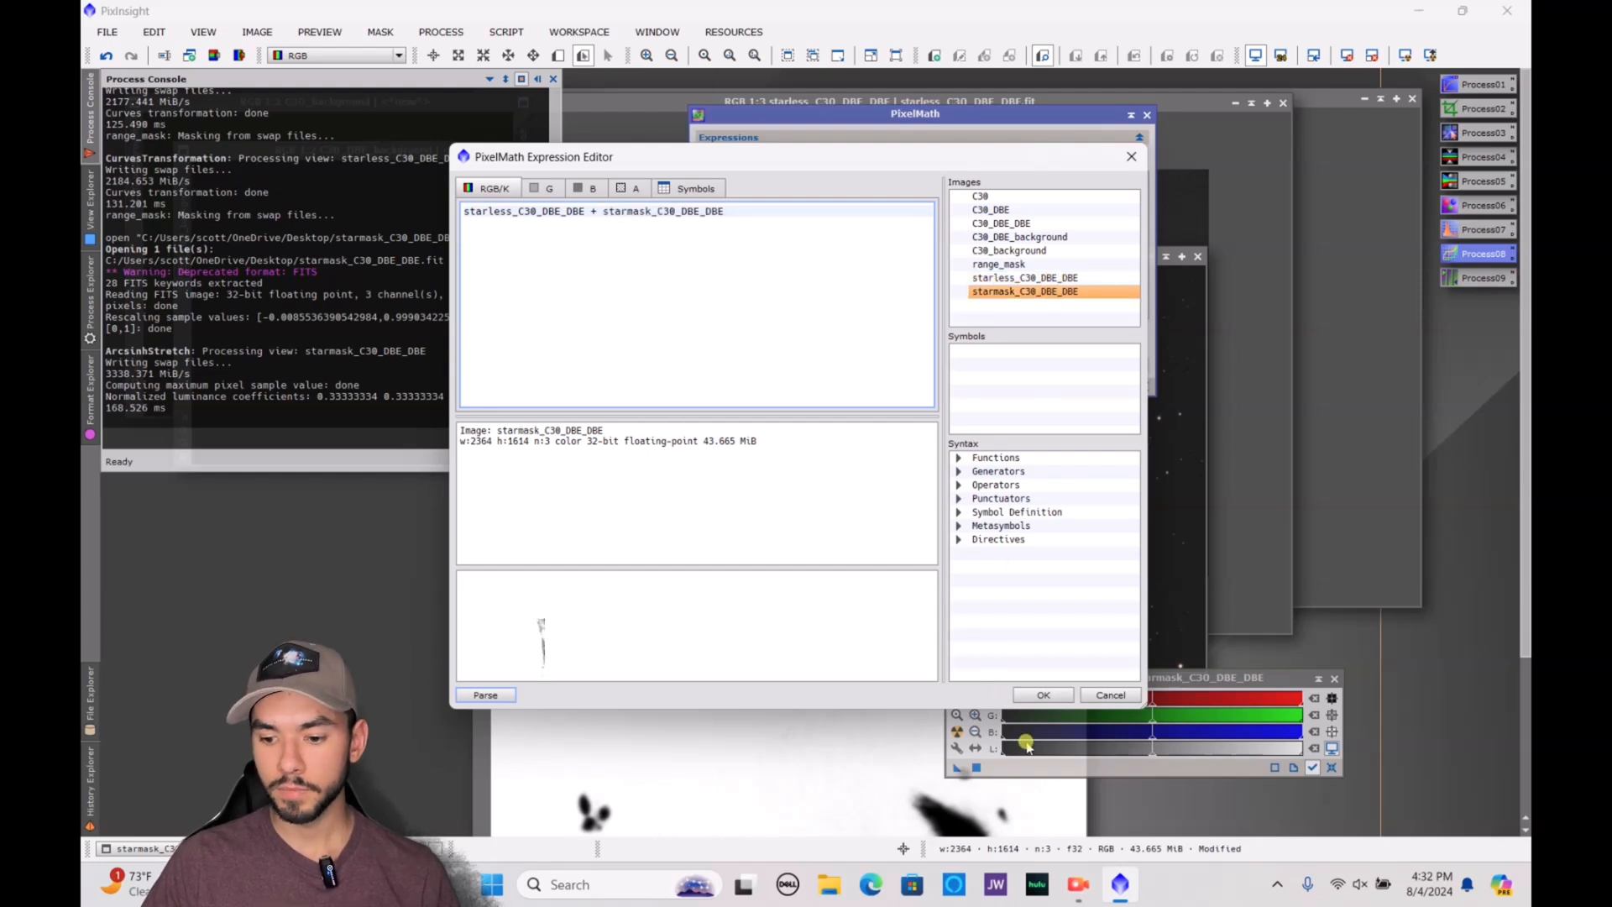
pyautogui.click(1043, 696)
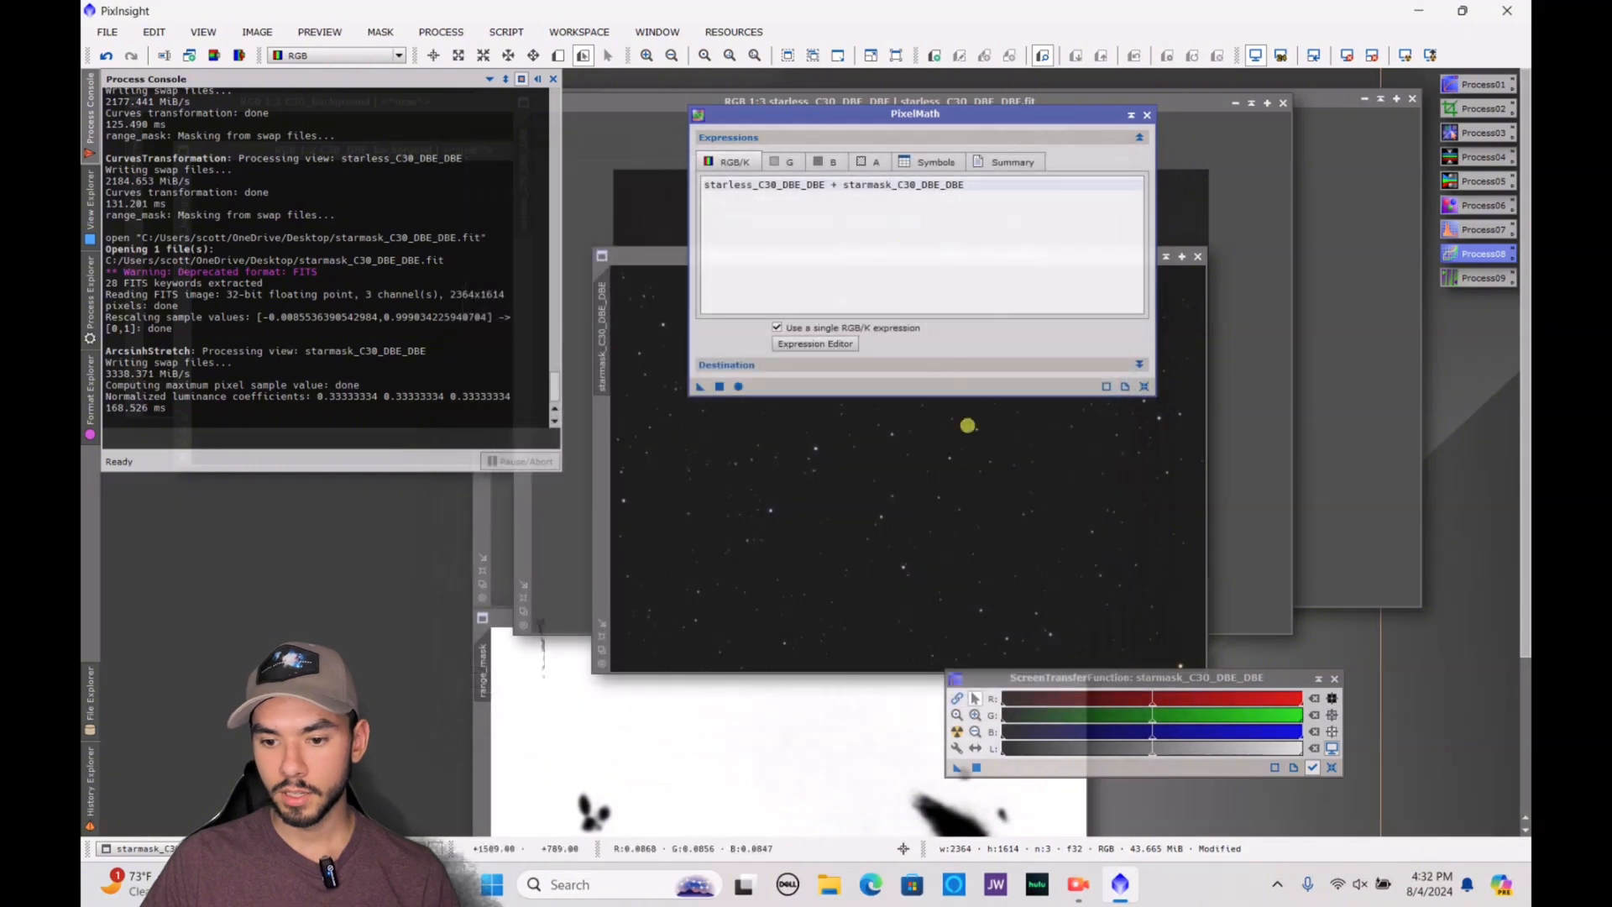
# Set PixelMath to create a new image, apply the expression and place the combined image in clear view
pyautogui.click(1141, 366)
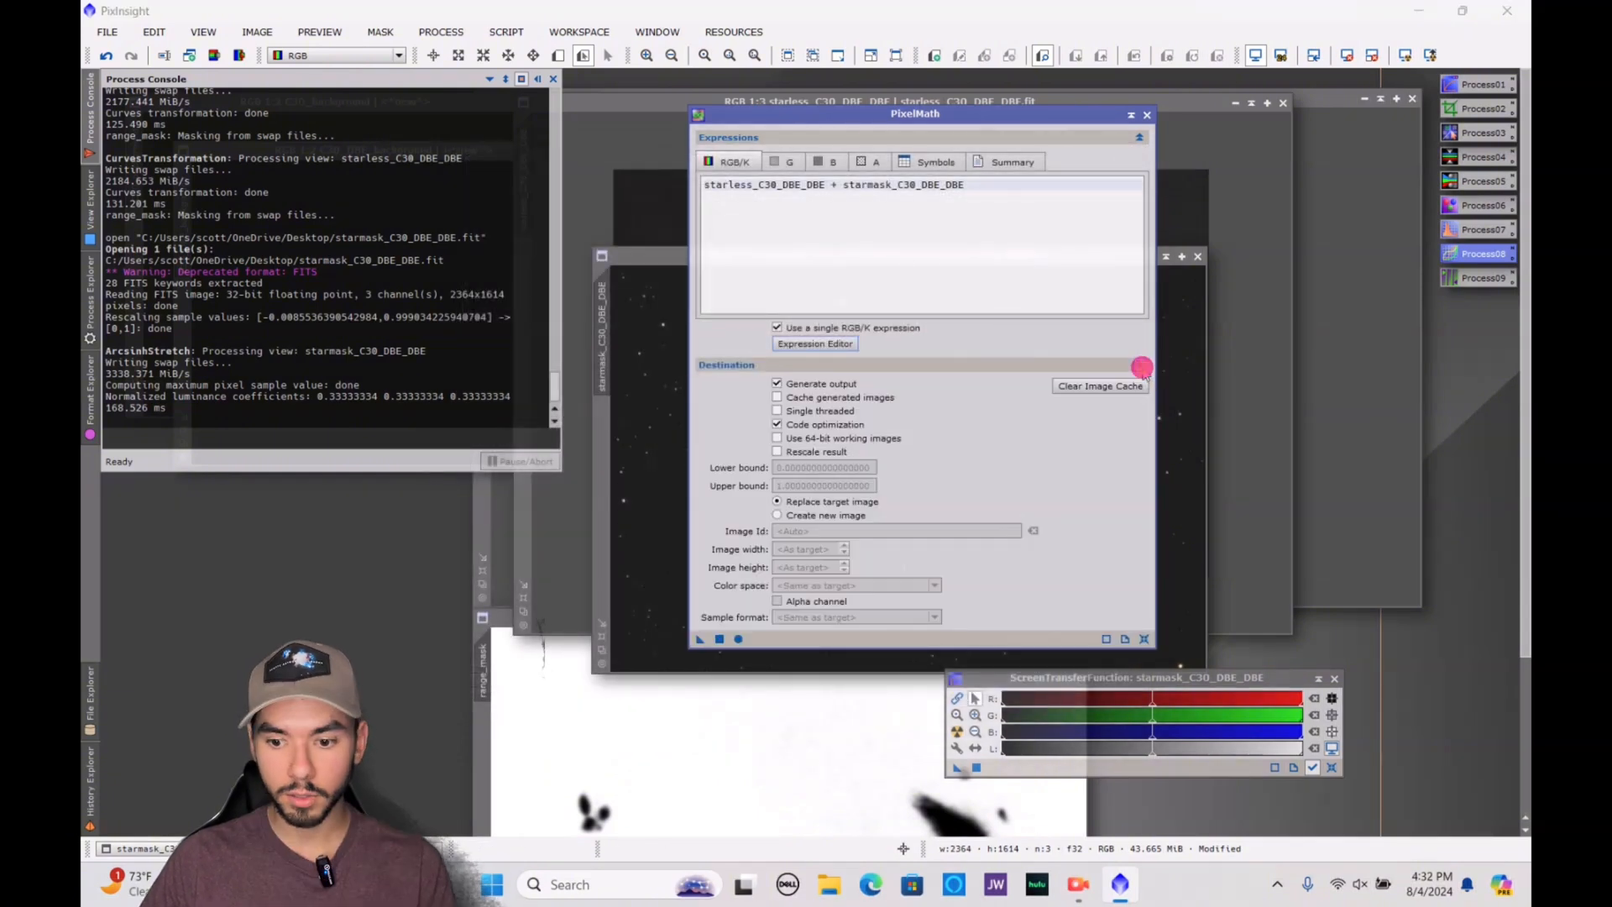
pyautogui.click(827, 516)
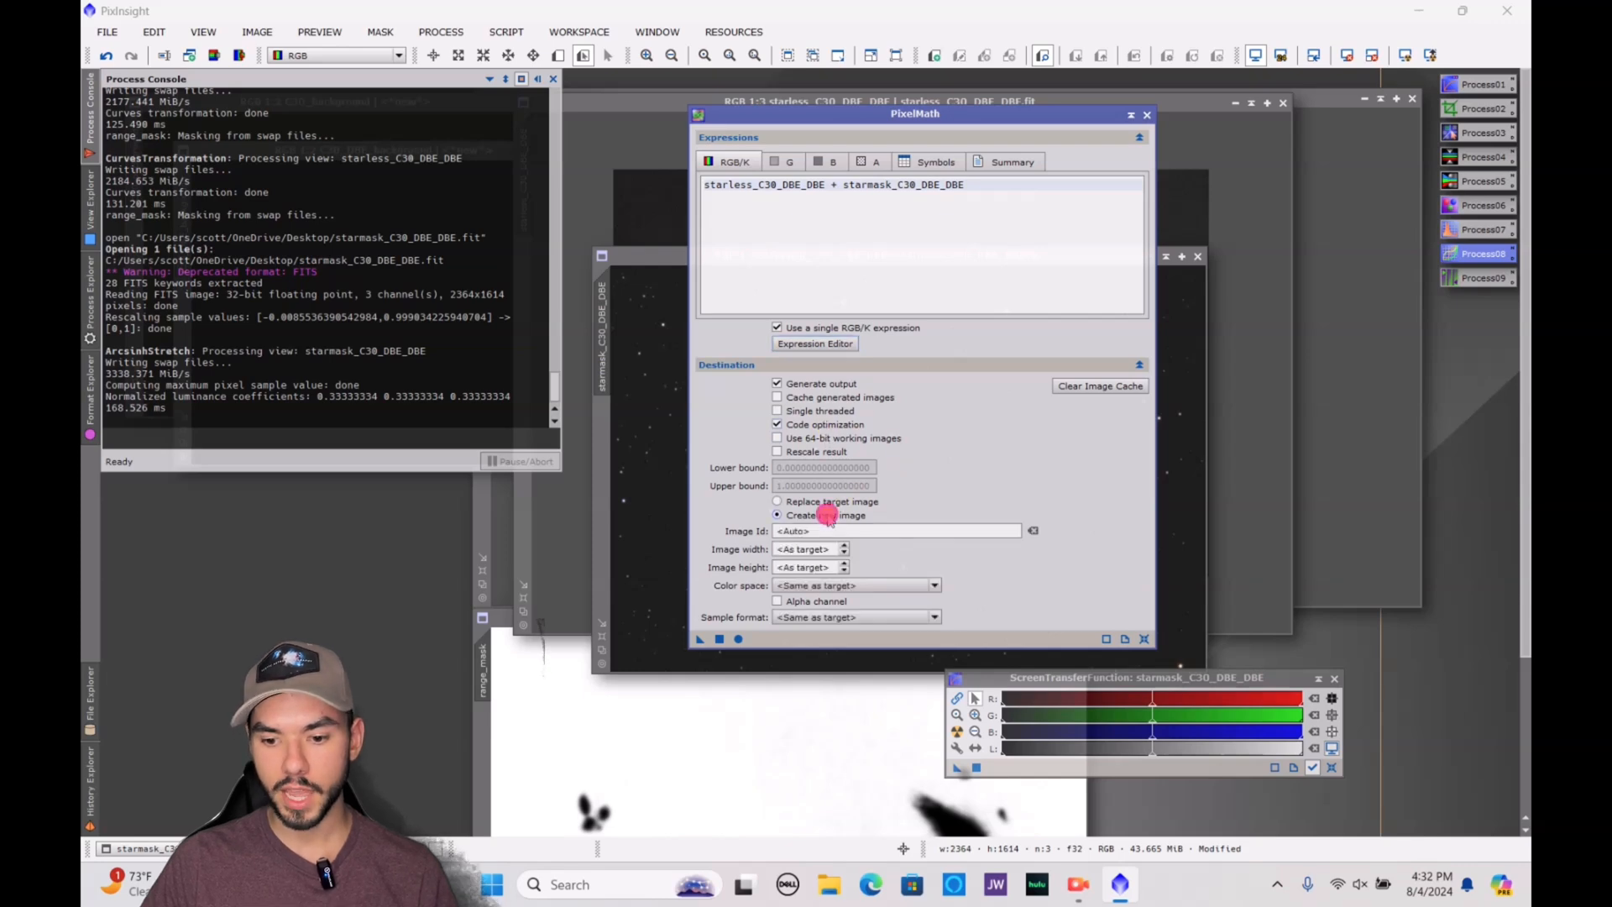
pyautogui.click(720, 638)
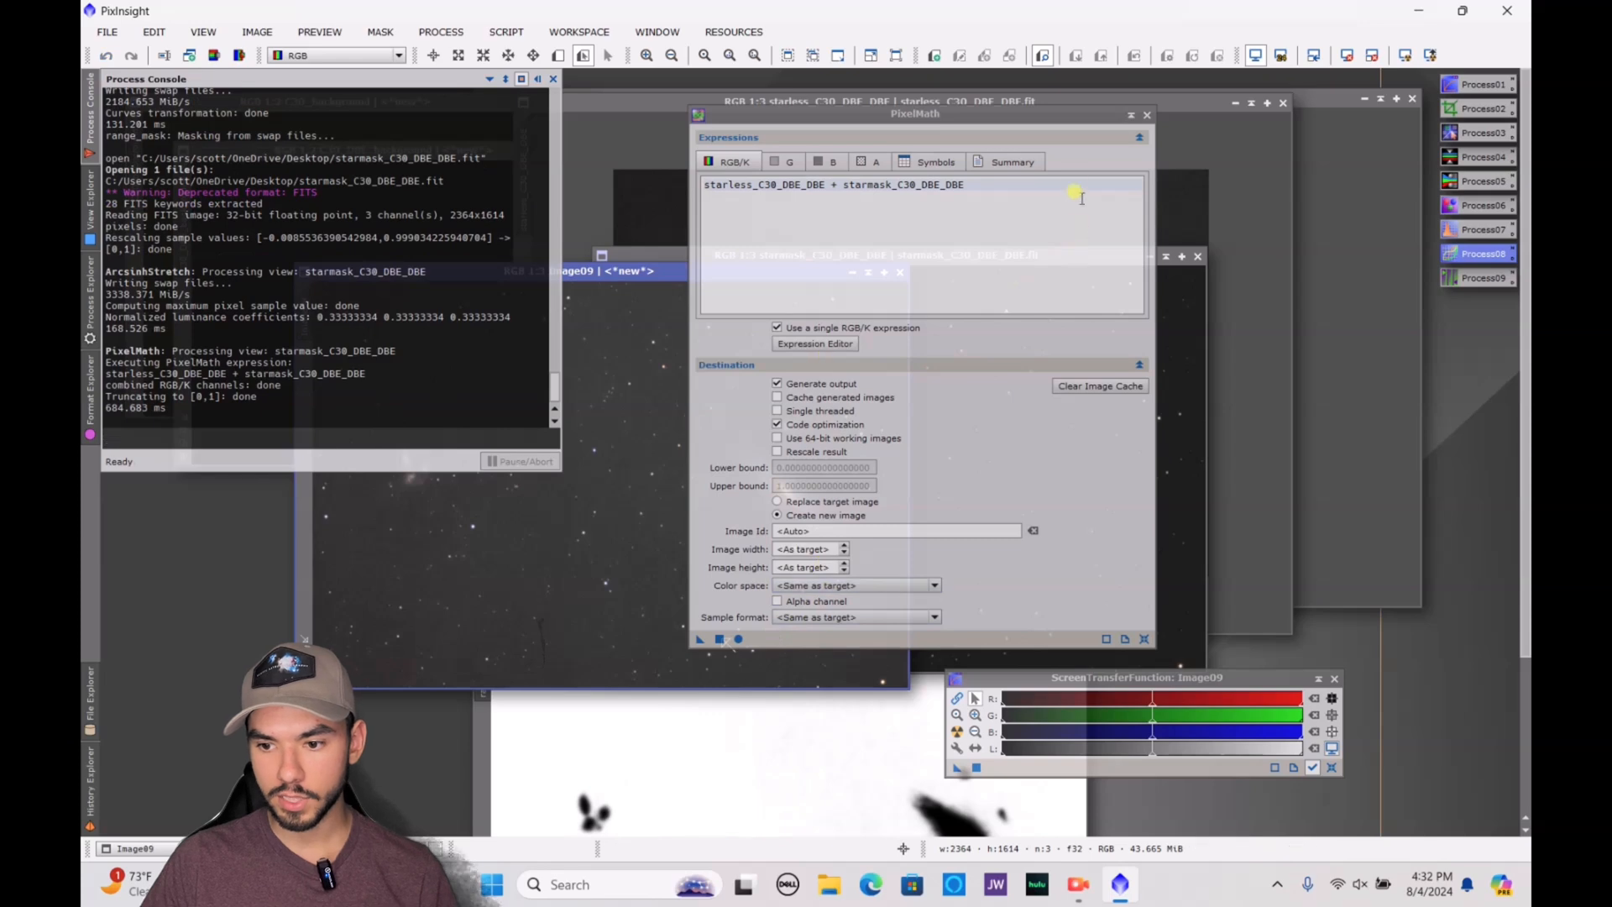
pyautogui.moveTo(1105, 118); pyautogui.dragTo(1348, 637)
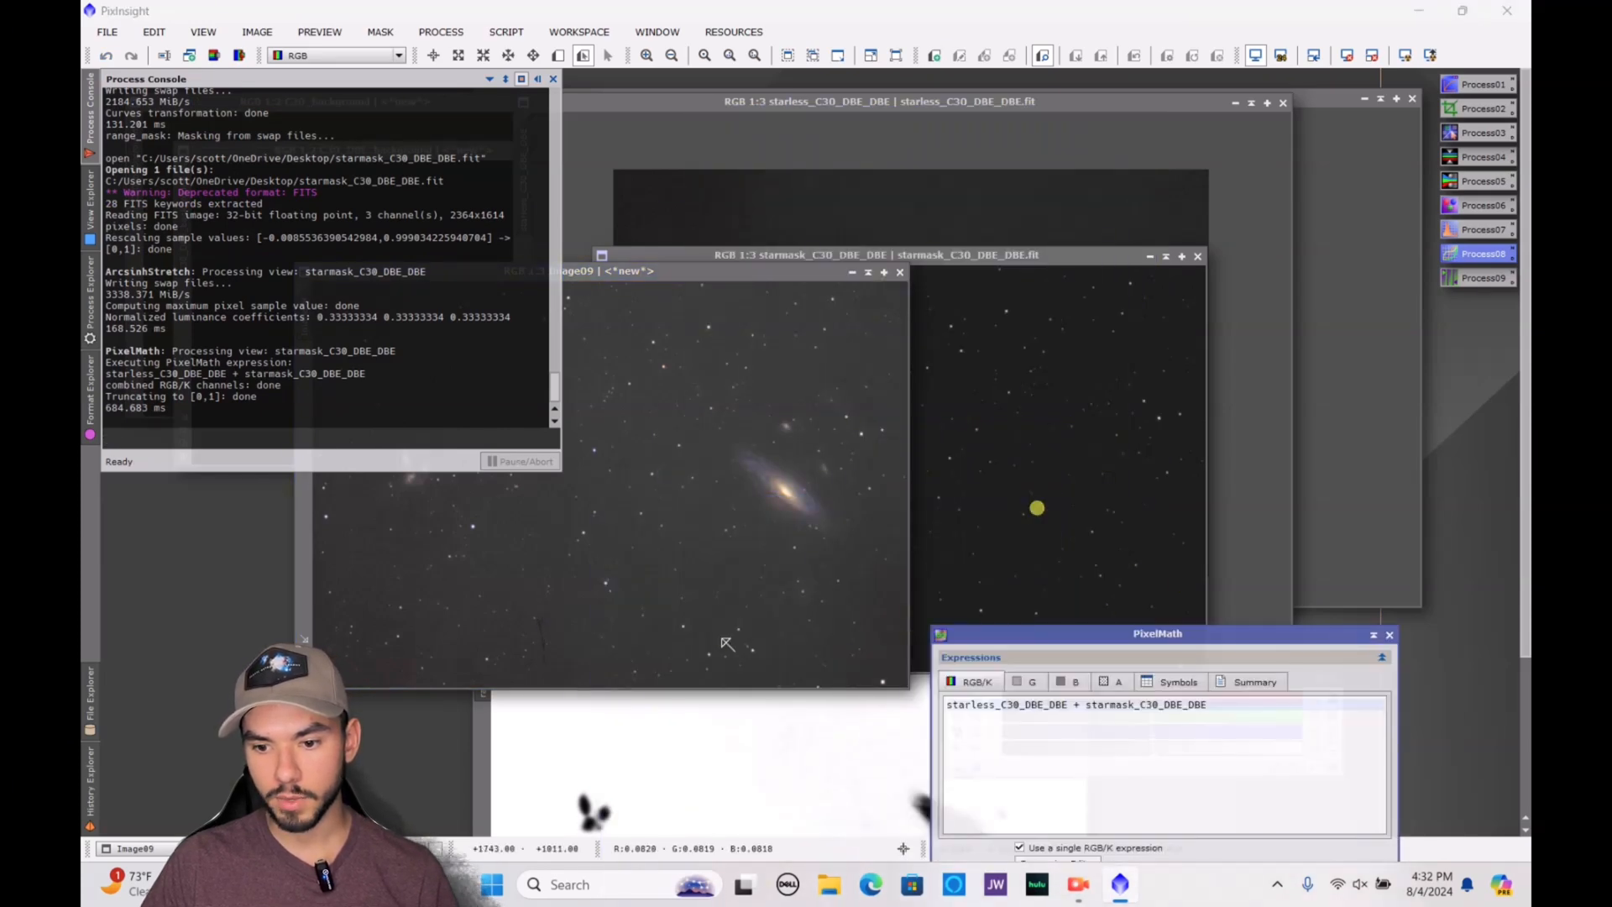
pyautogui.moveTo(809, 267); pyautogui.dragTo(1138, 153)
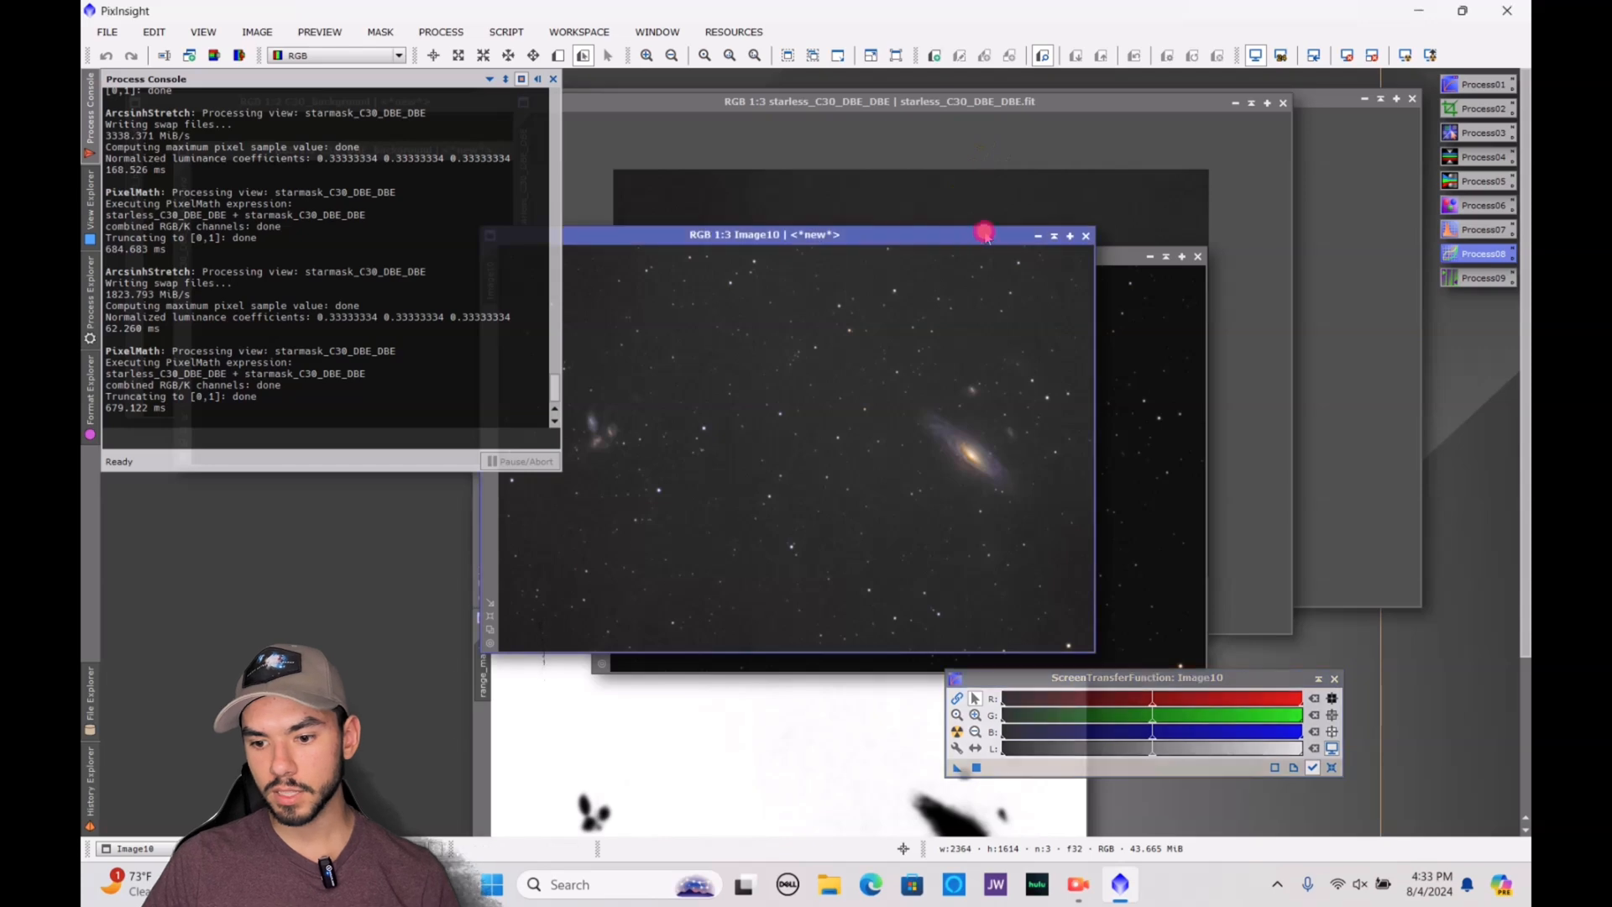
pyautogui.moveTo(983, 230); pyautogui.dragTo(1134, 194)
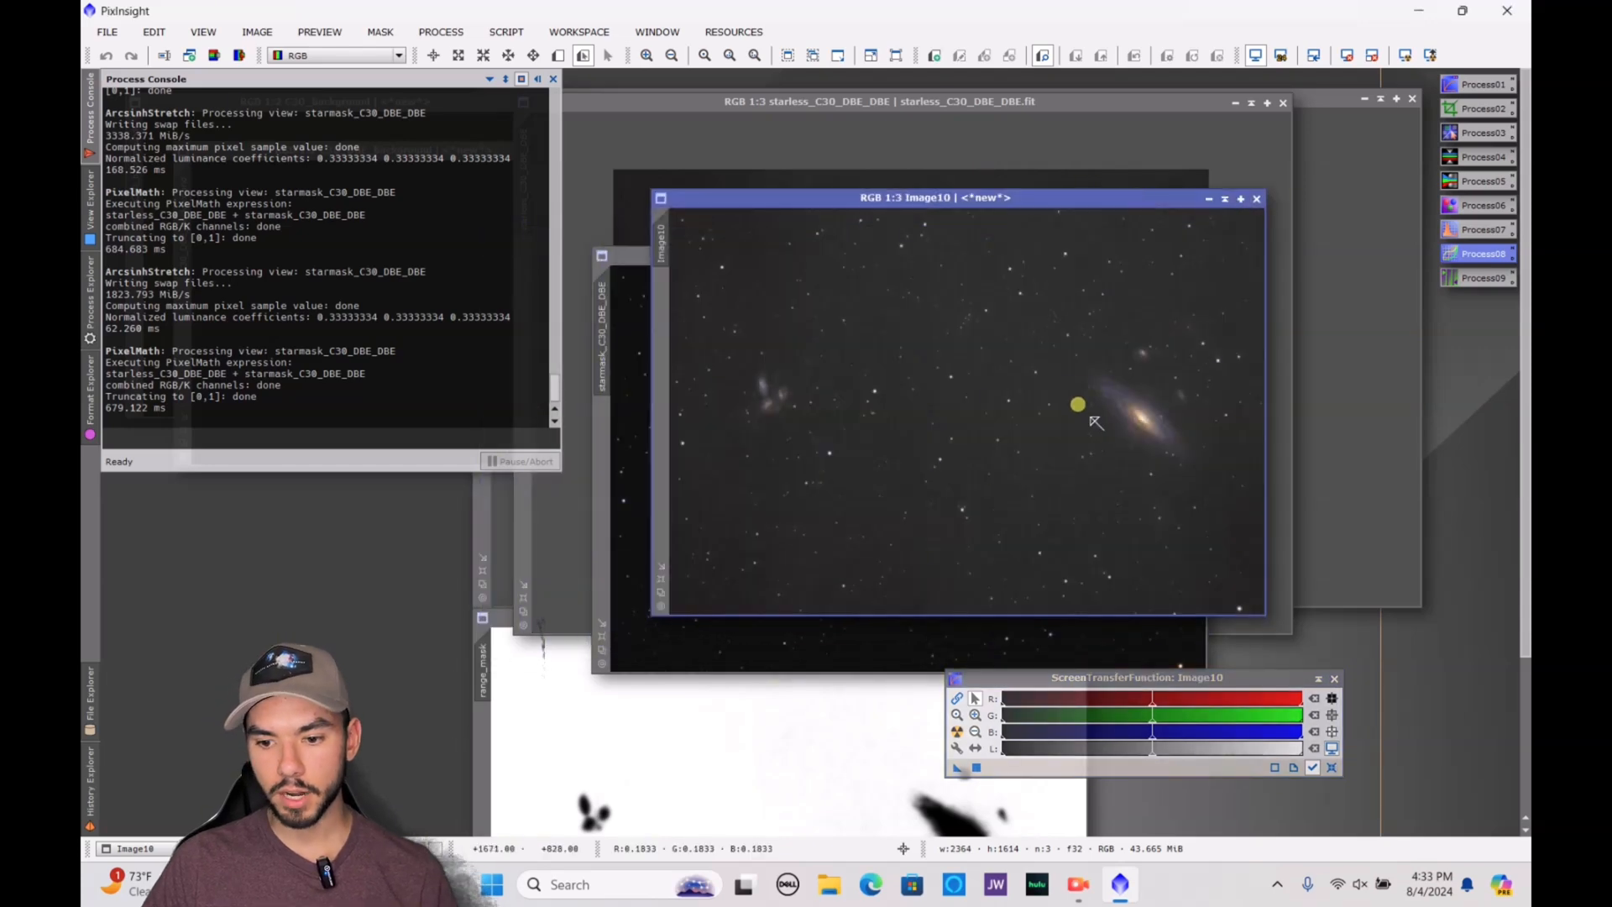
# Find the HistogramTransformation process, open it and start its real-time preview on the combined Image10
pyautogui.click(86, 334)
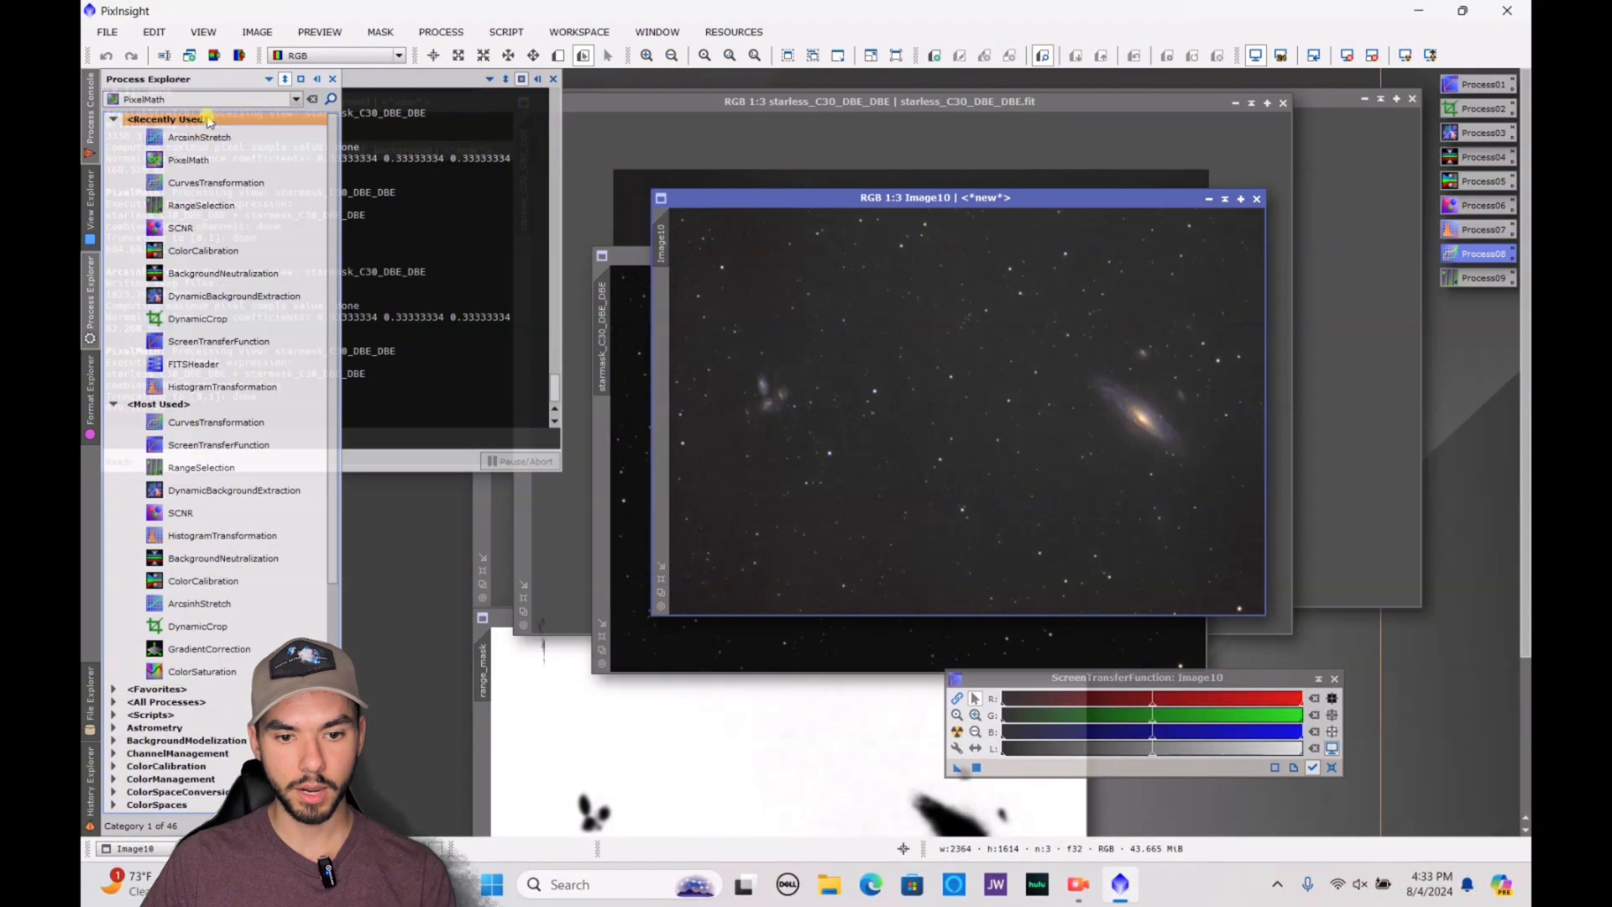
pyautogui.click(204, 98)
pyautogui.write('hist')
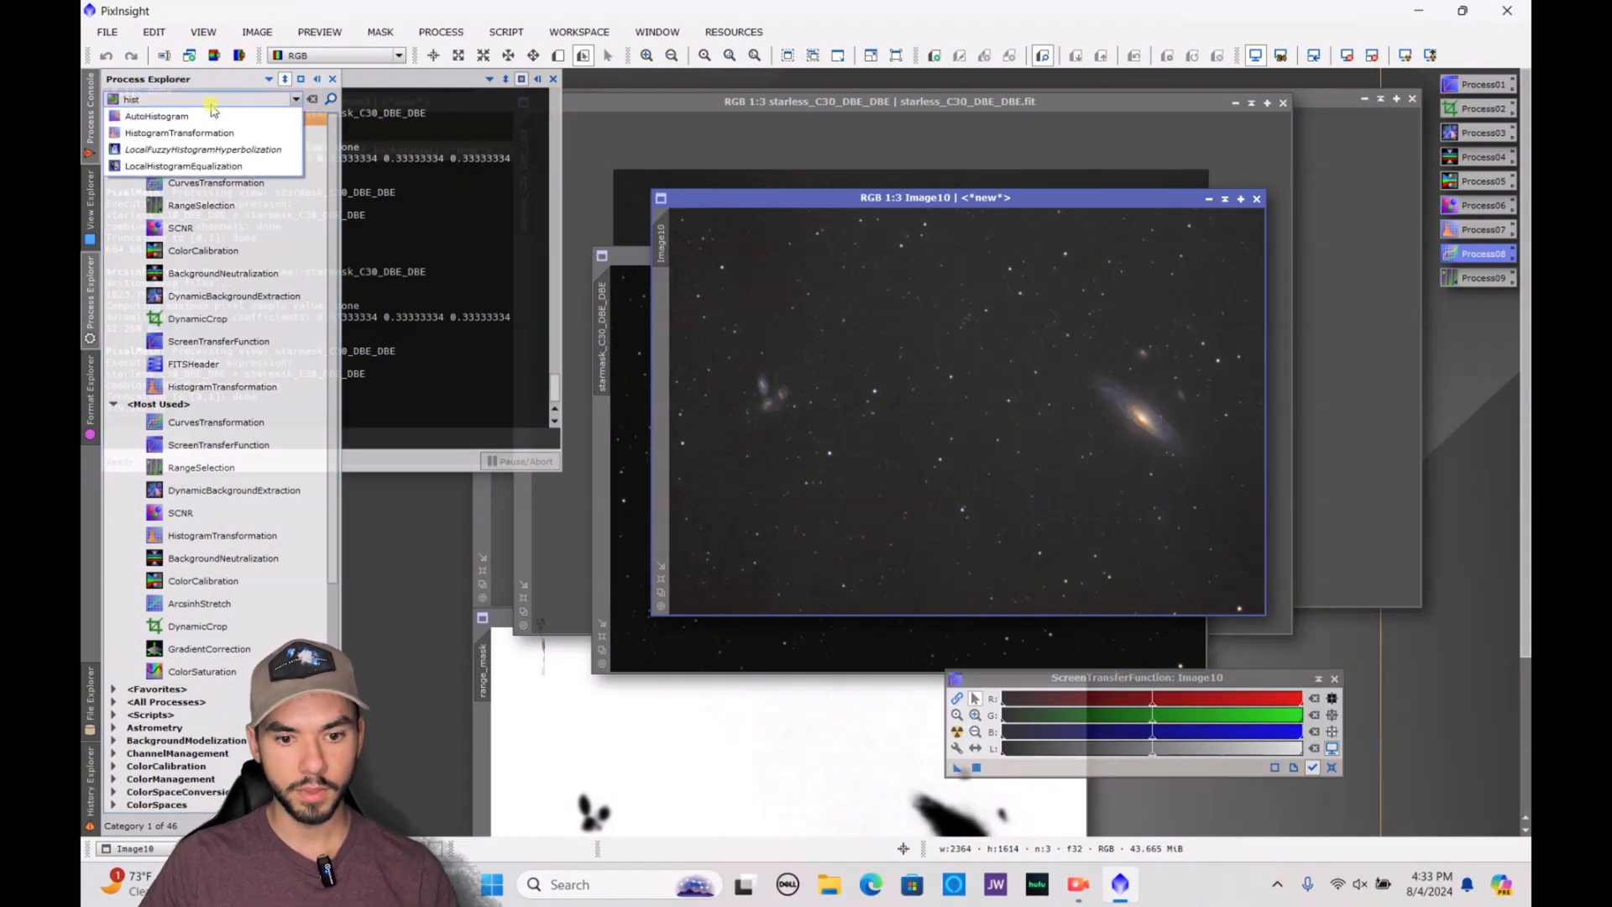
pyautogui.click(209, 133)
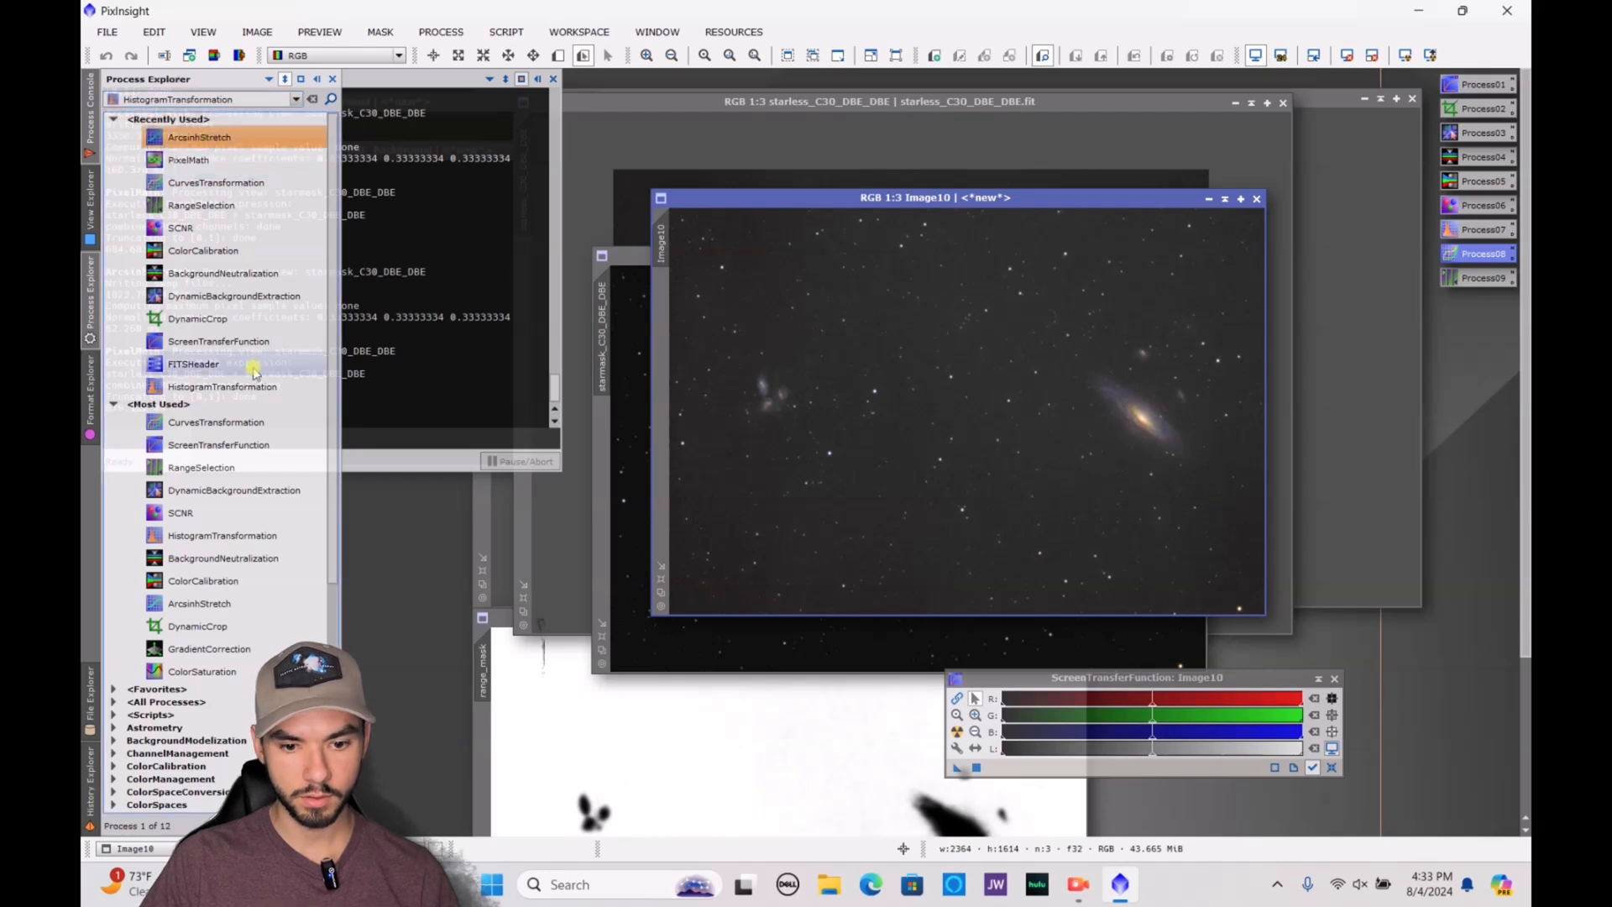
pyautogui.doubleClick(222, 386)
pyautogui.click(1060, 633)
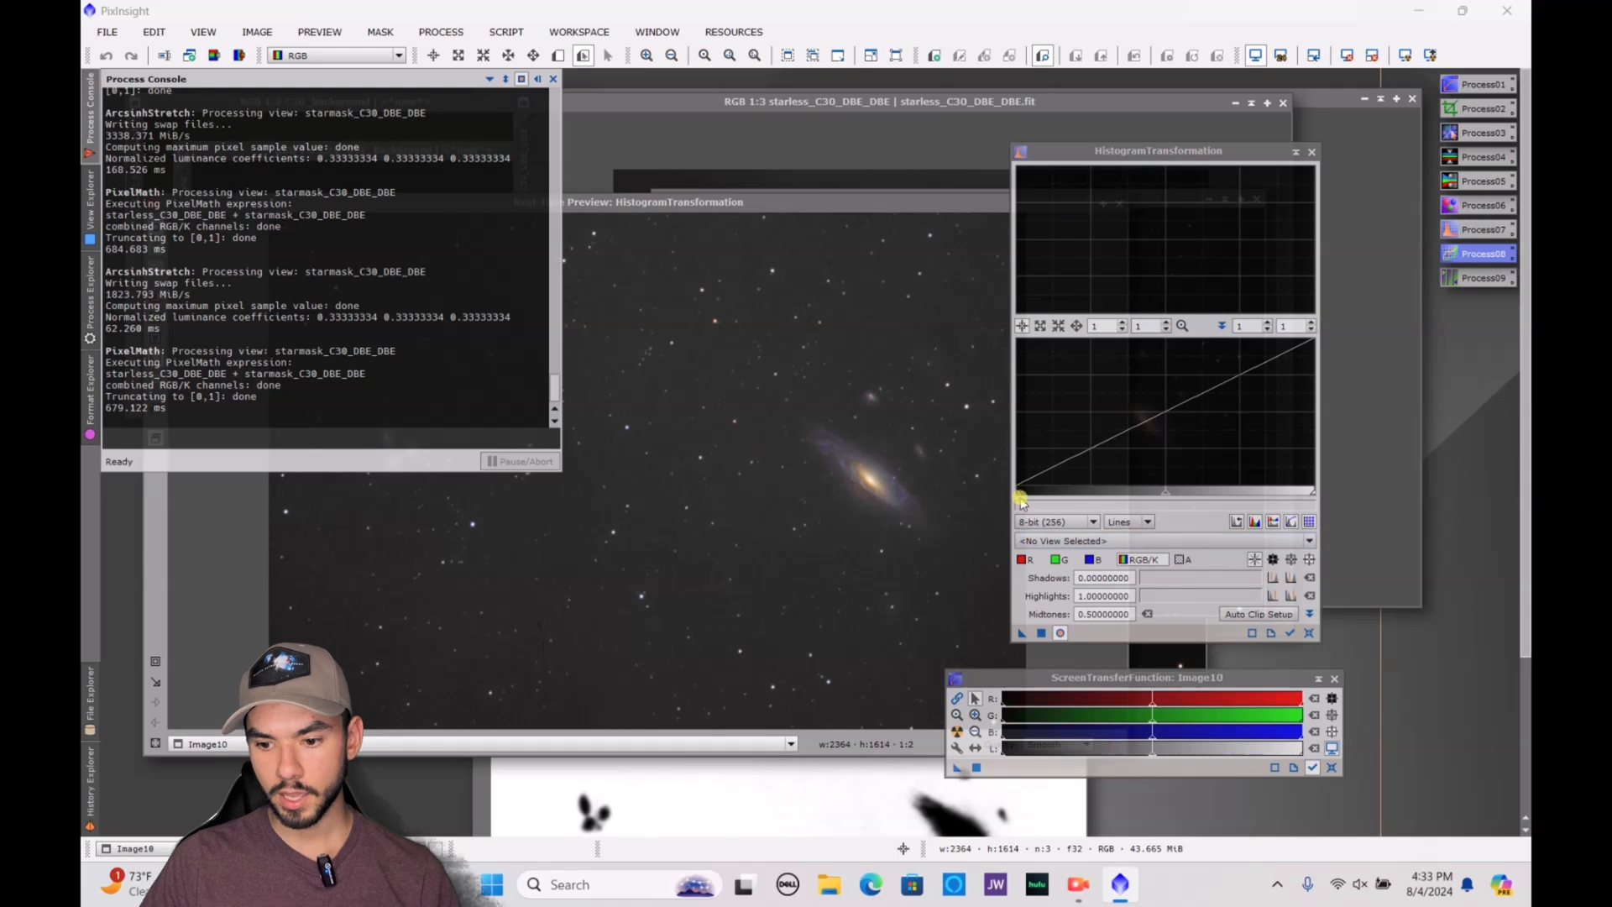
# Raise the RGB/K shadows to 0.12911392, apply the transformation to Image10 and close HistogramTransformation with its preview
pyautogui.moveTo(1019, 496); pyautogui.dragTo(1054, 496)
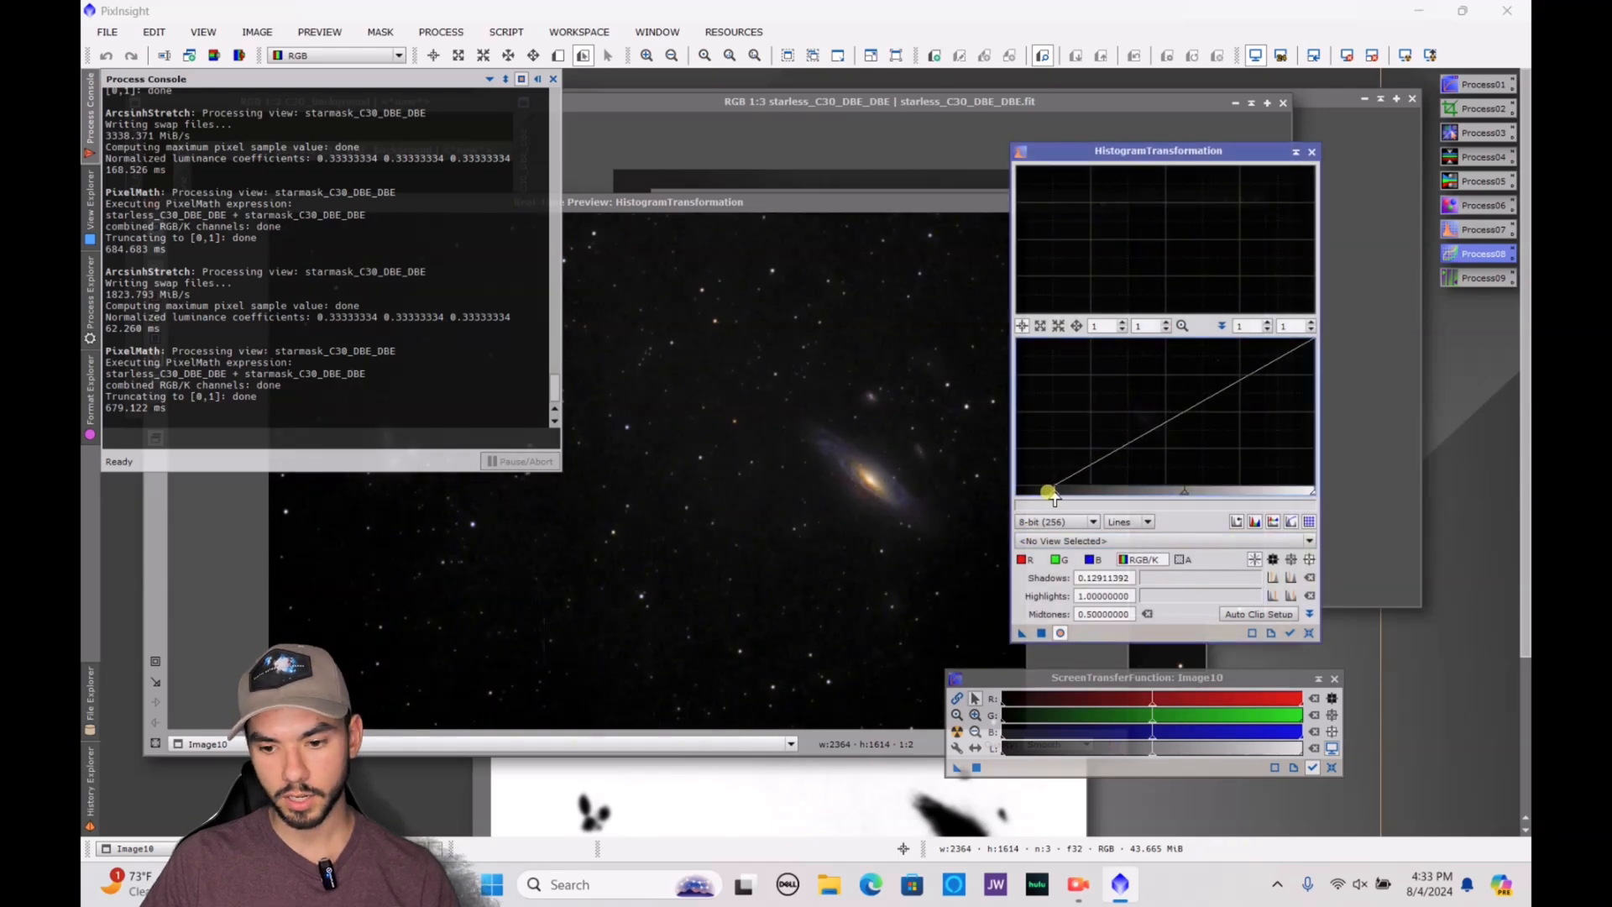
pyautogui.moveTo(922, 201); pyautogui.dragTo(1000, 127)
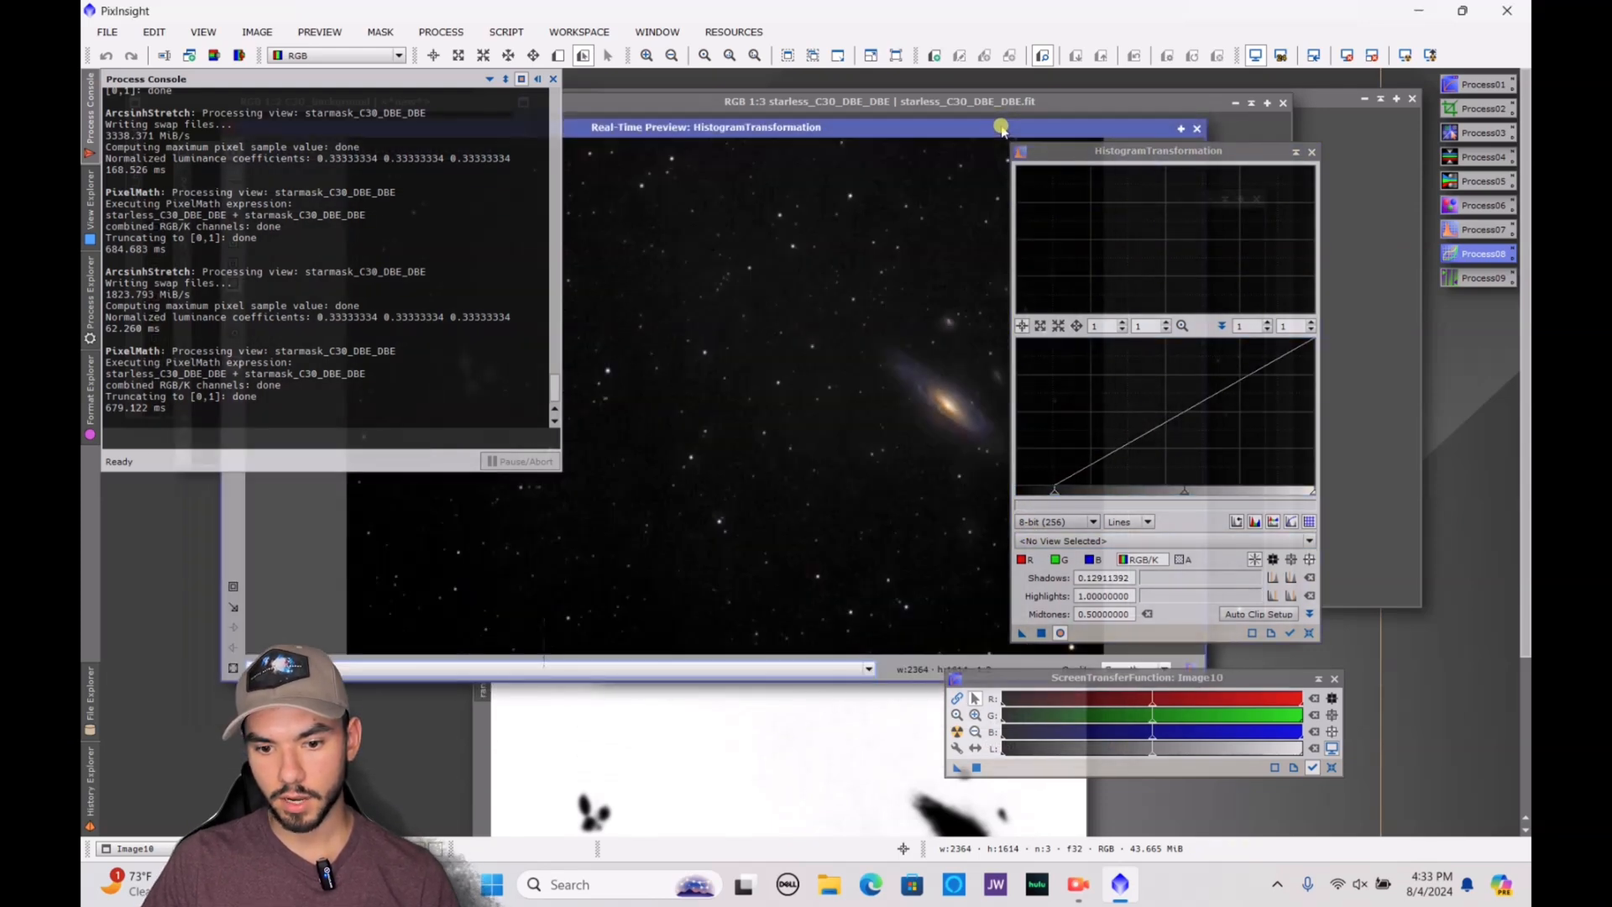
pyautogui.click(1041, 633)
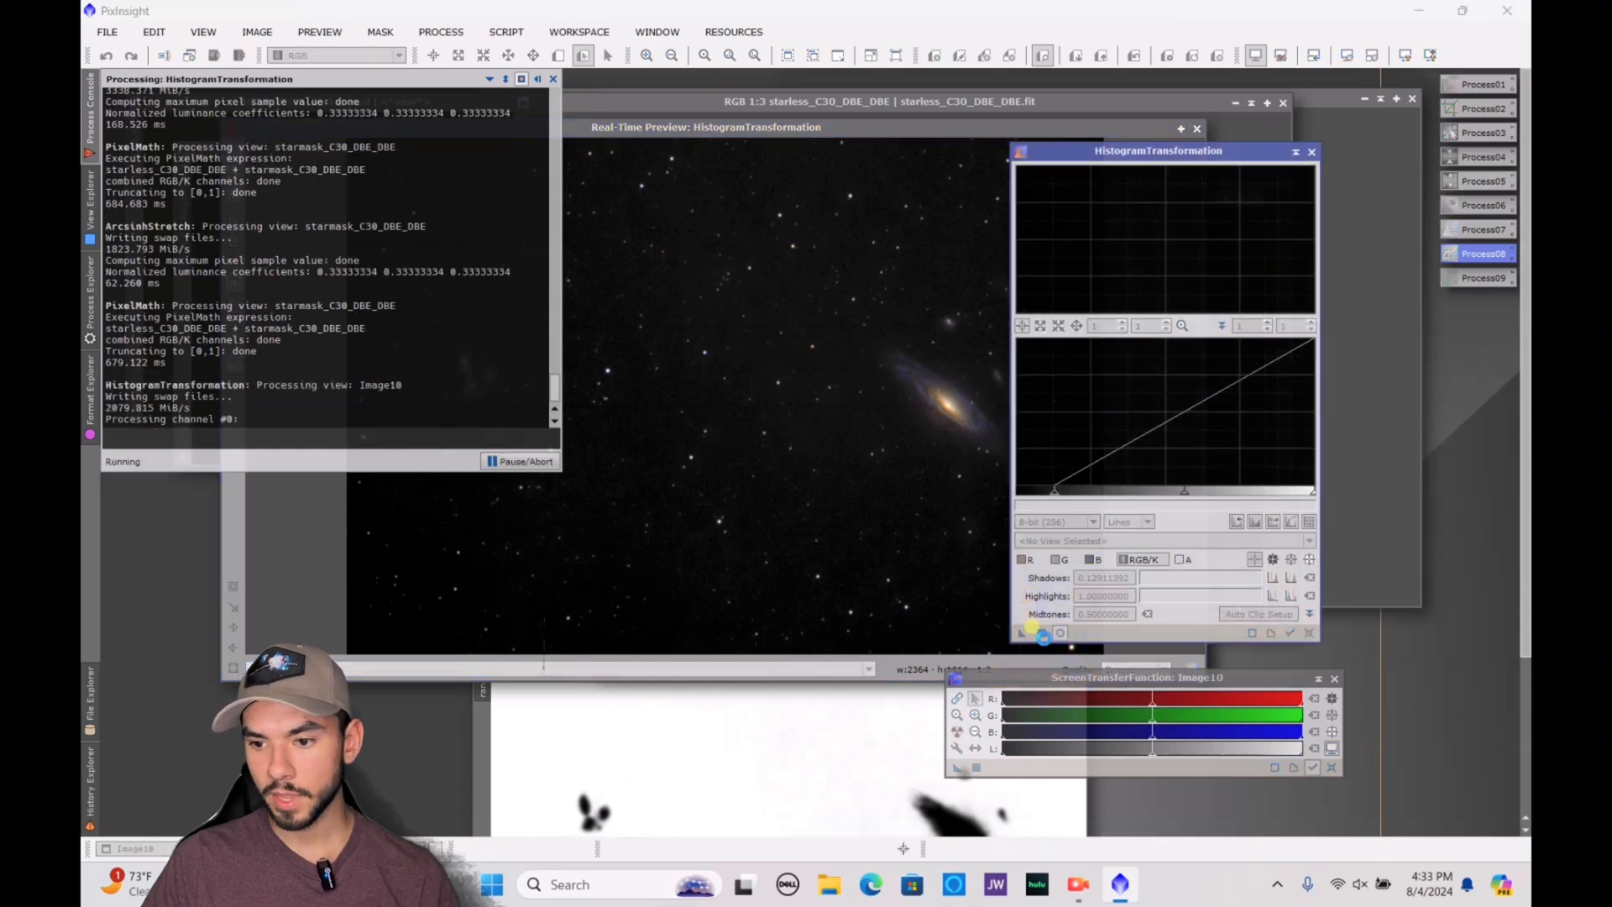
pyautogui.click(1311, 152)
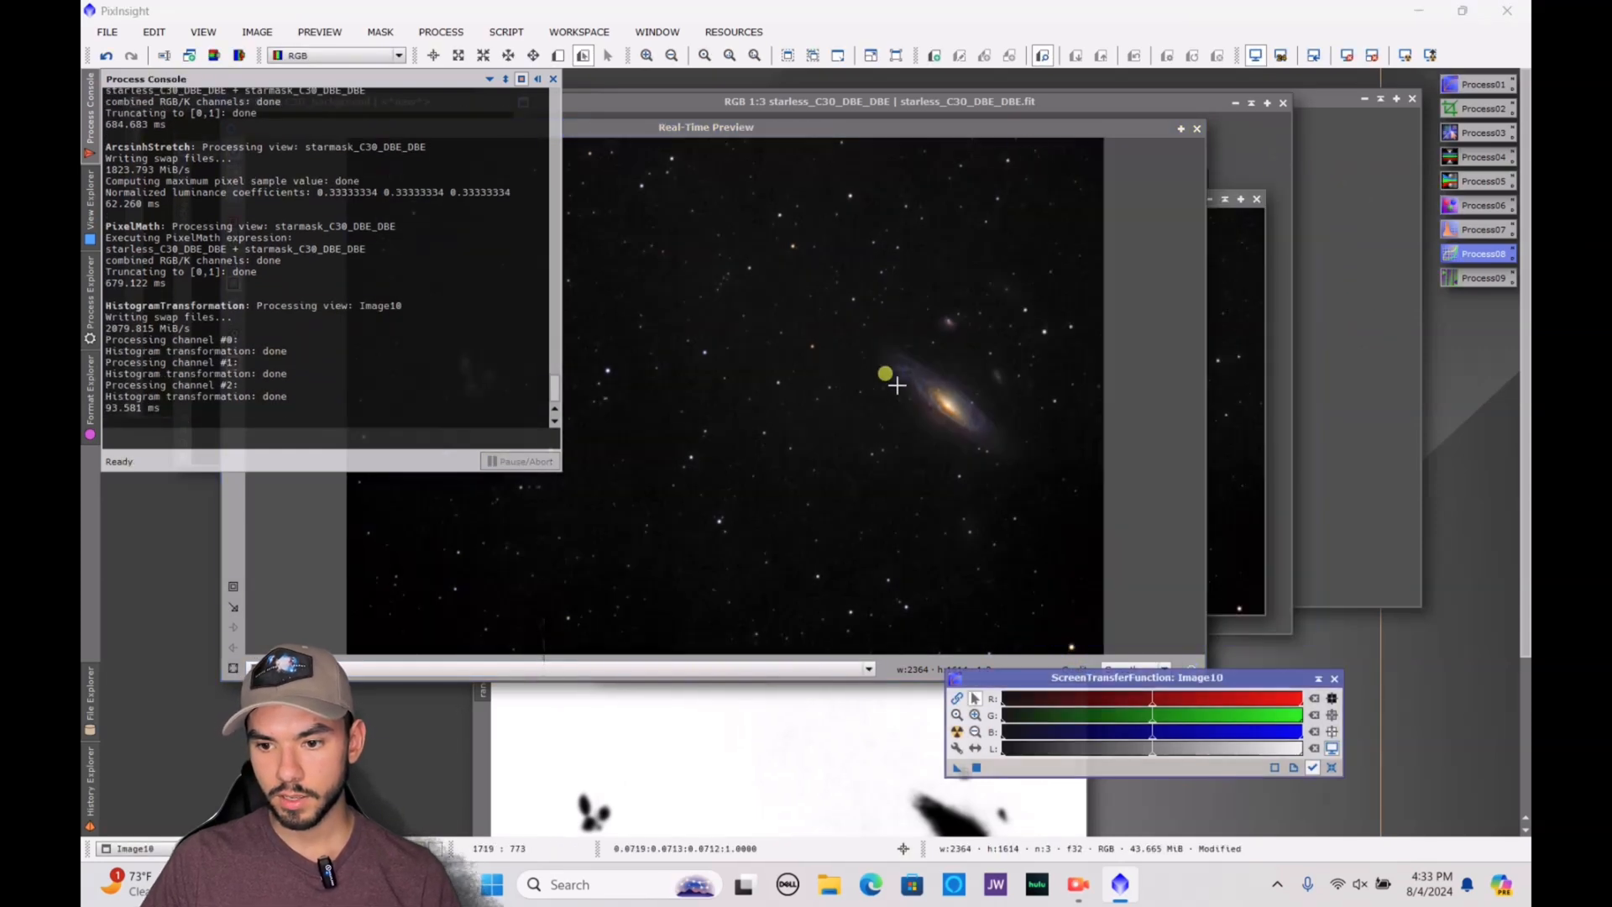
pyautogui.moveTo(1036, 126); pyautogui.dragTo(1195, 100)
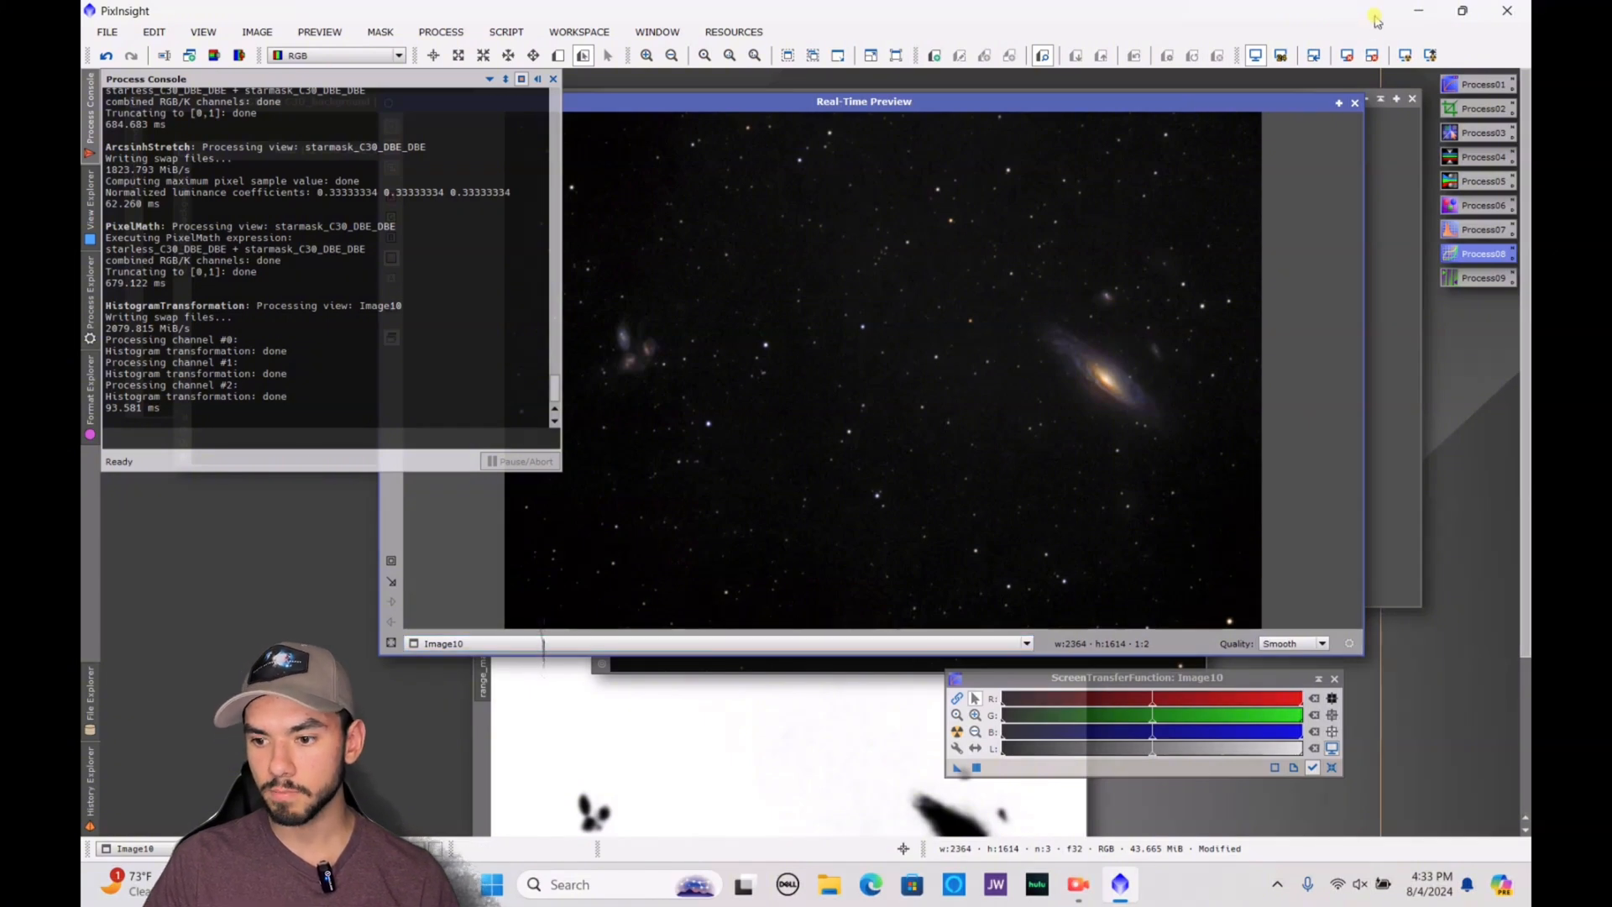
pyautogui.click(1355, 103)
# Inspect the galaxy in Image10 and save the image to the Desktop as the PNG file Image10.png
pyautogui.click(1125, 398)
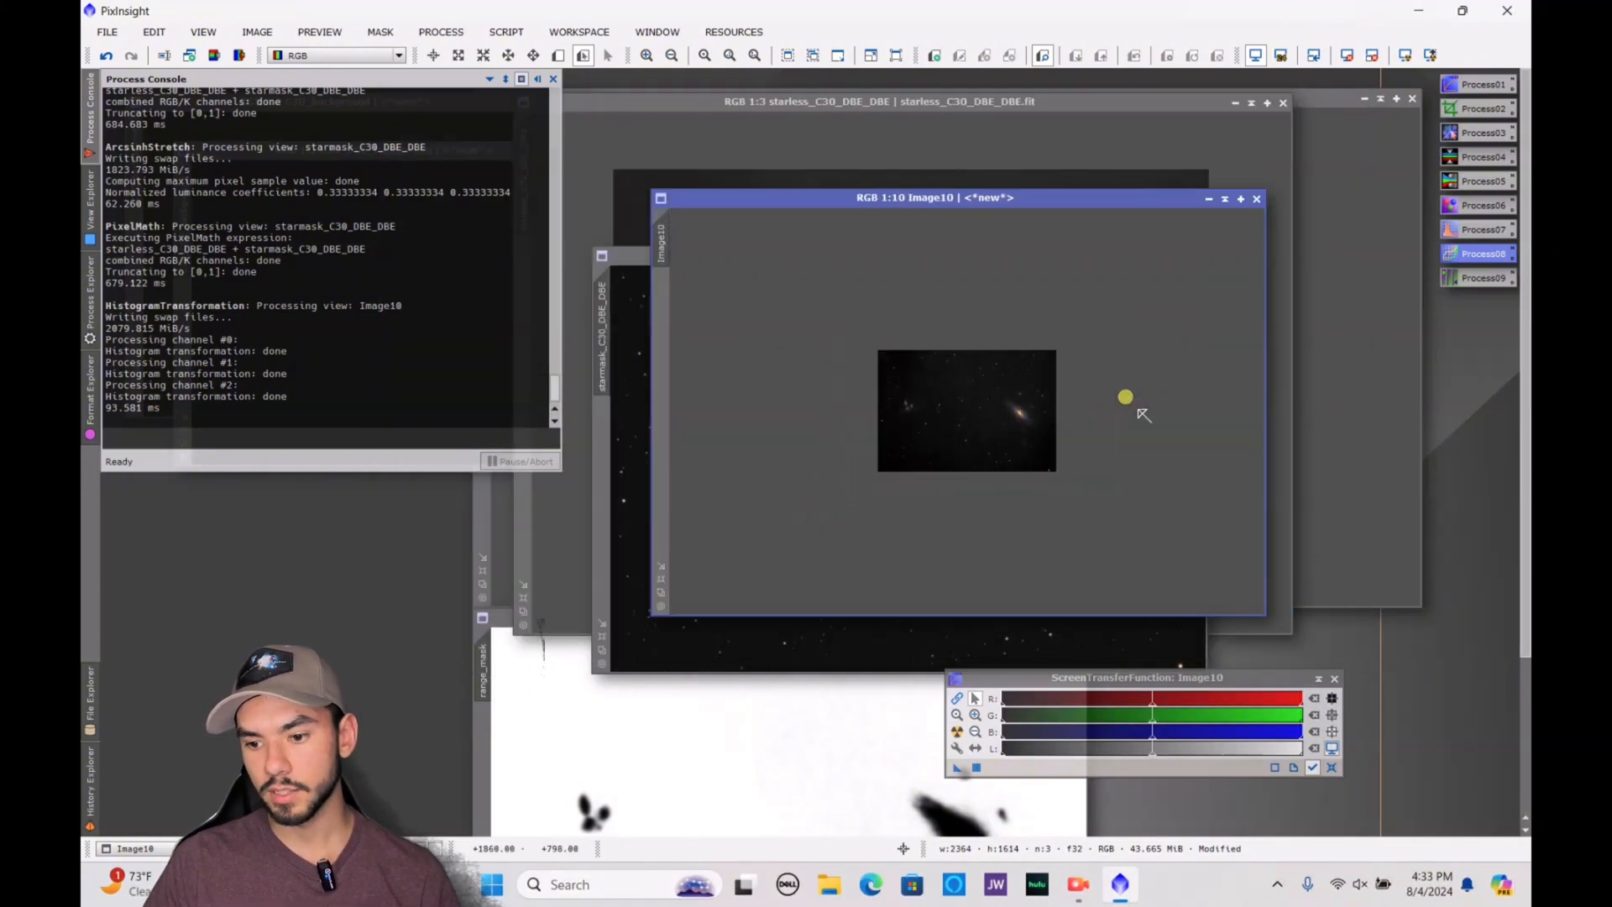
pyautogui.click(1126, 396)
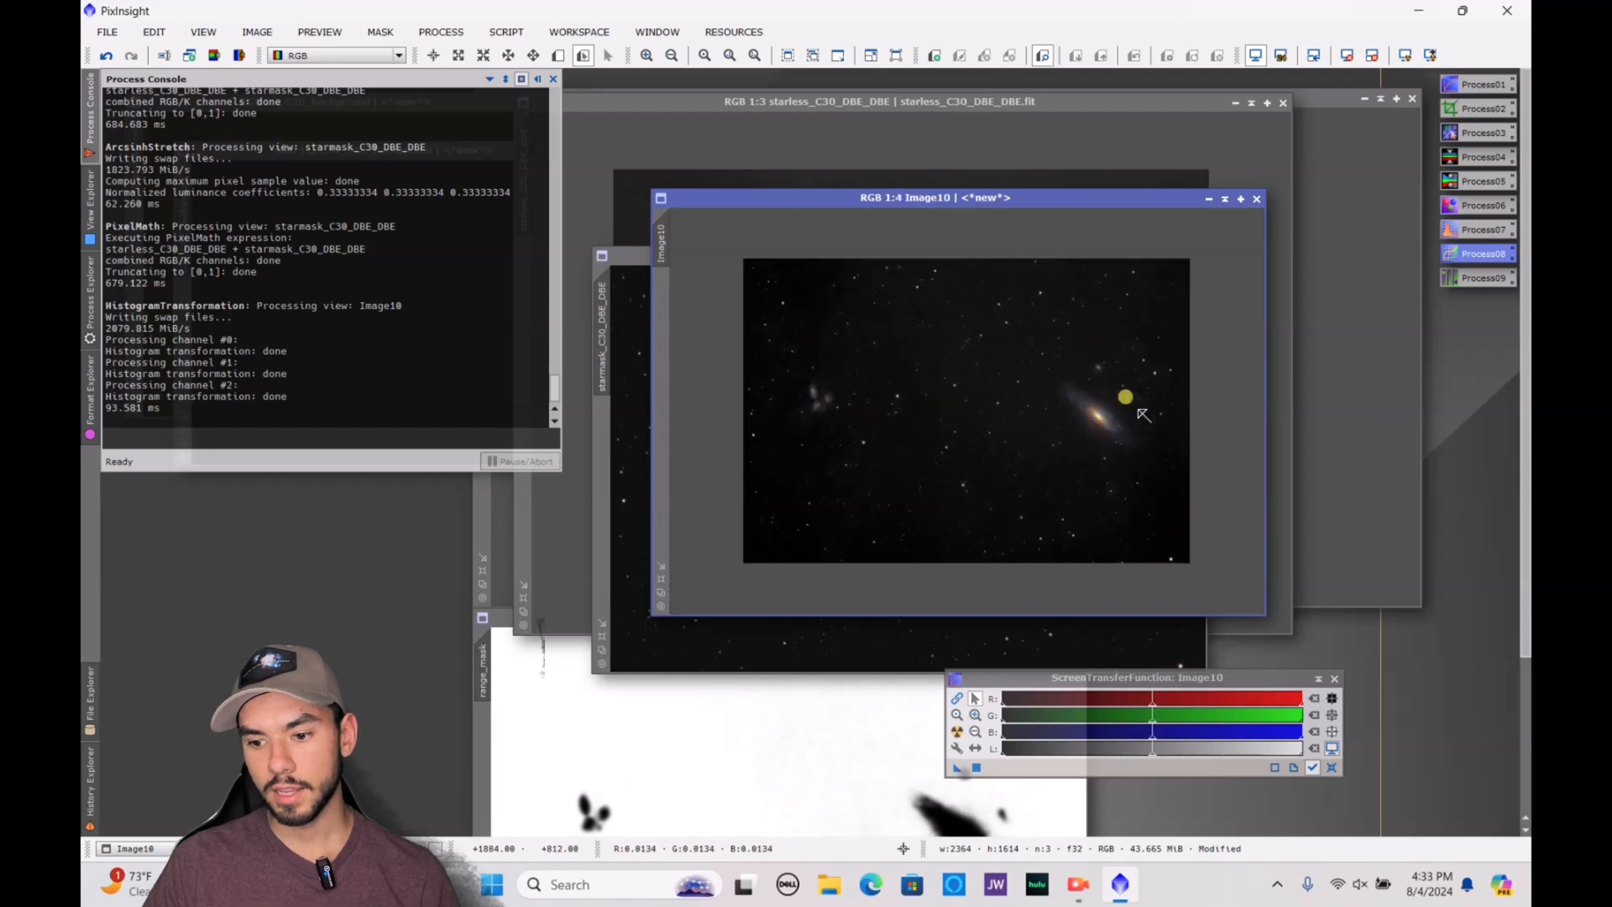
pyautogui.scroll(-3, 1167, 483)
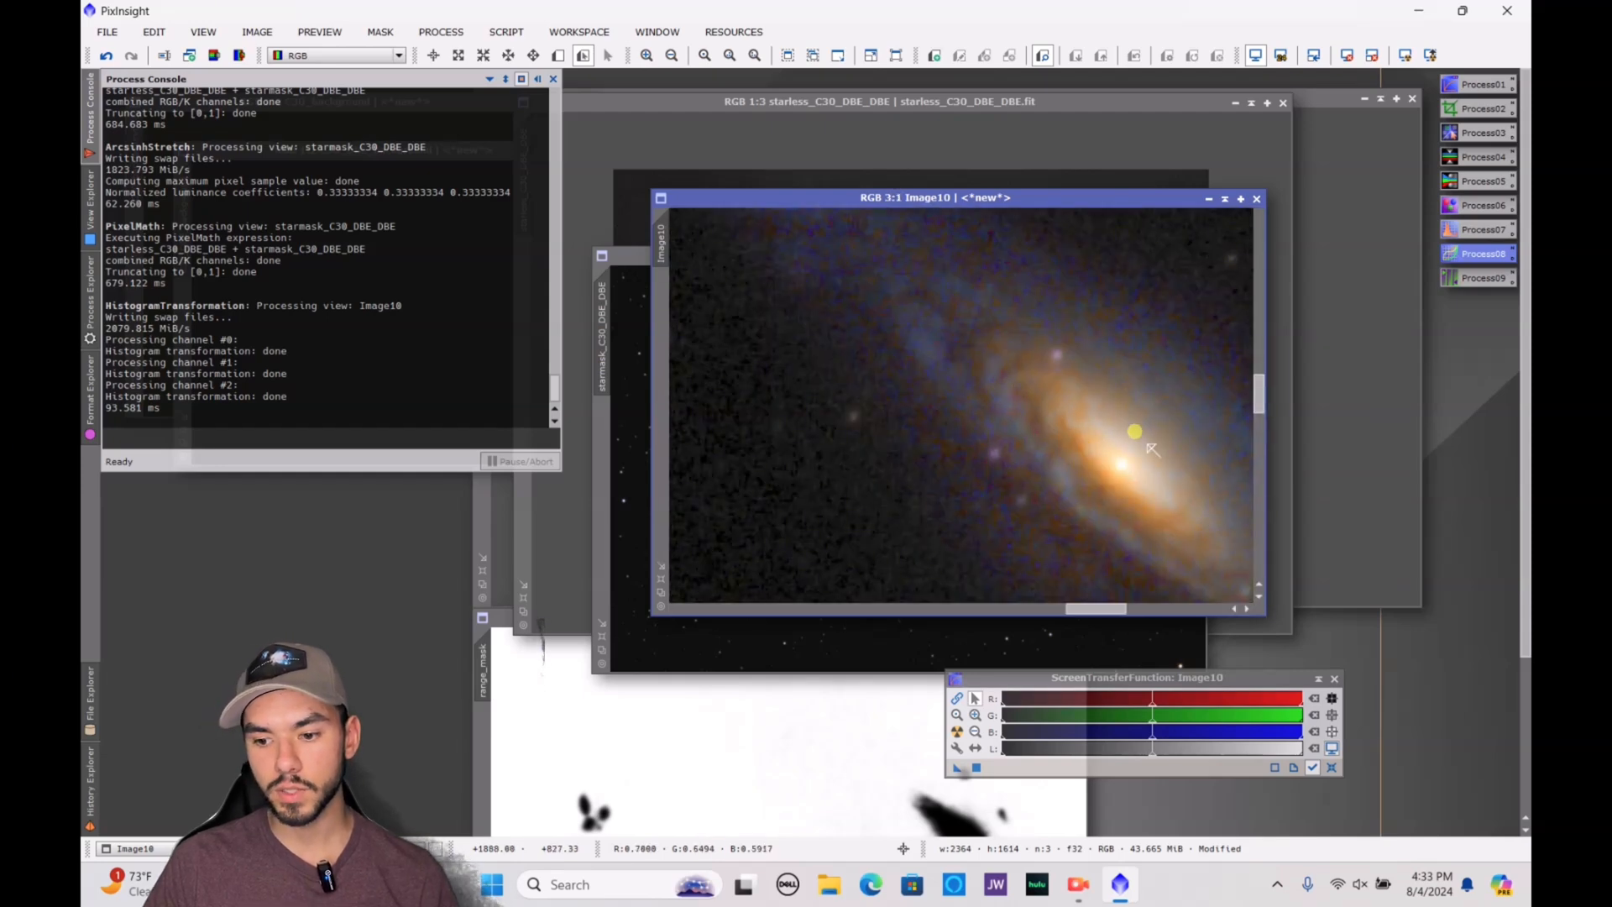
pyautogui.scroll(-1, 1151, 450)
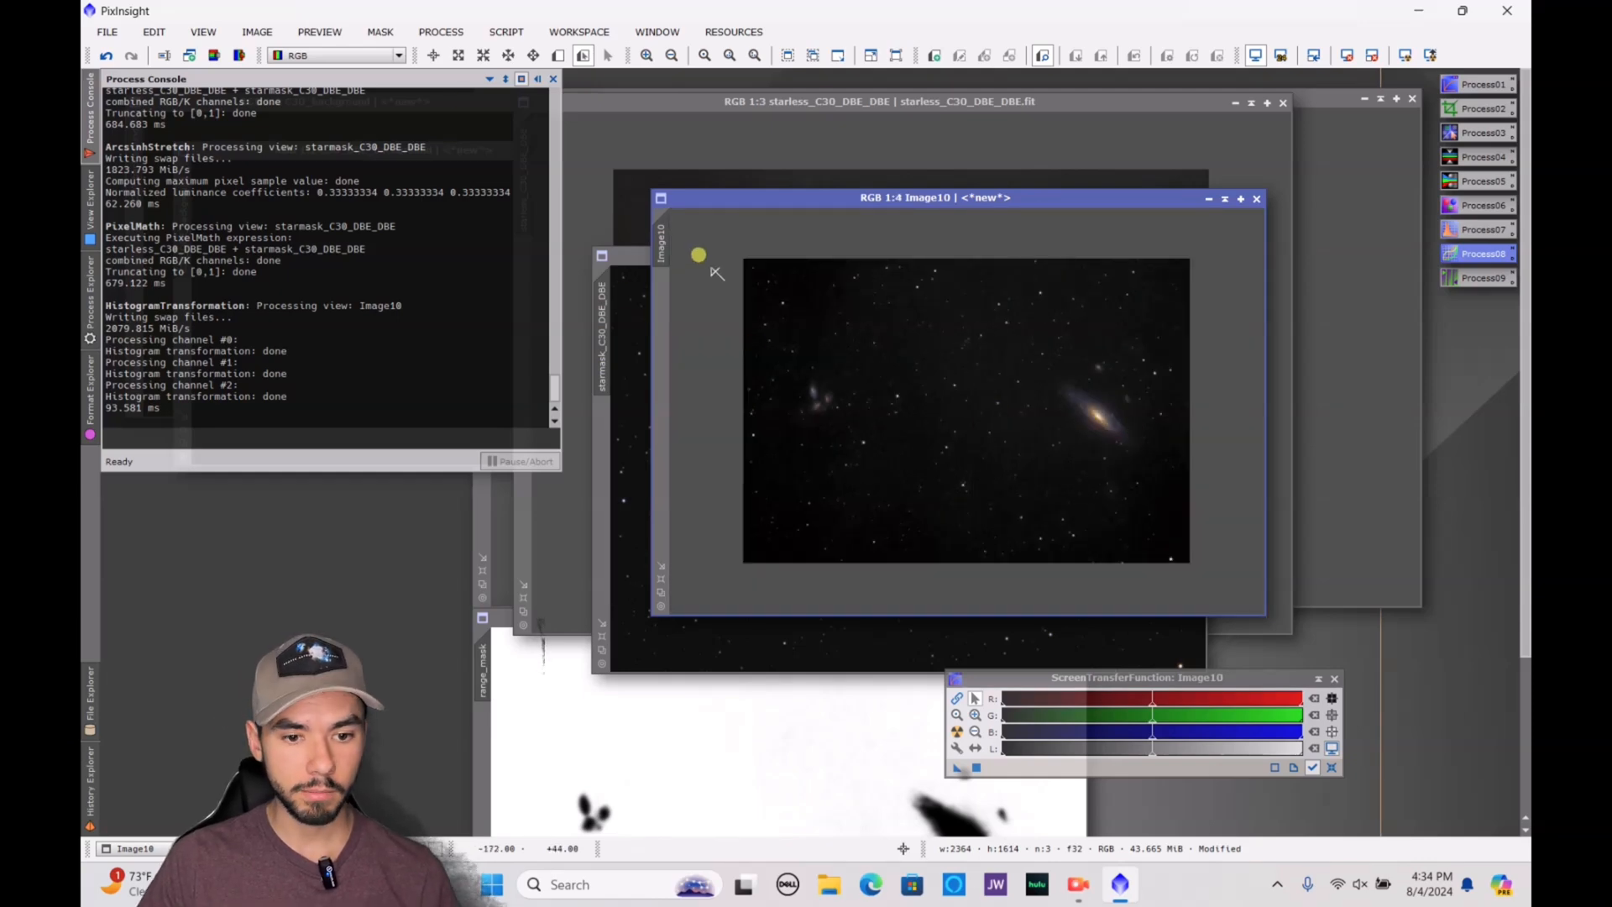
pyautogui.click(101, 32)
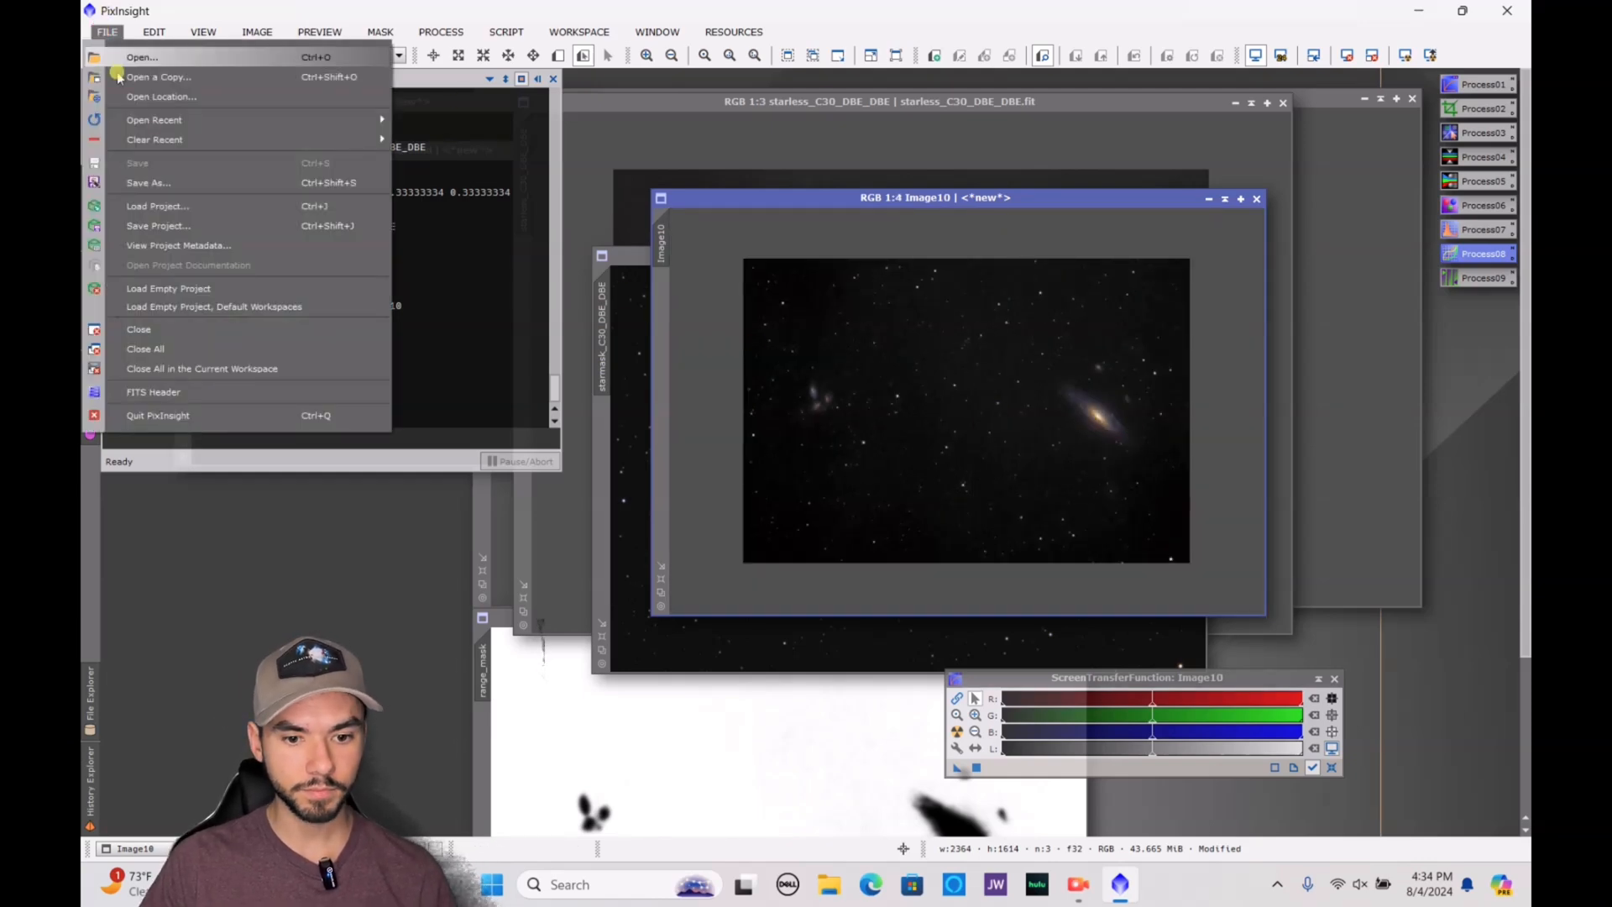
pyautogui.click(159, 185)
pyautogui.click(646, 398)
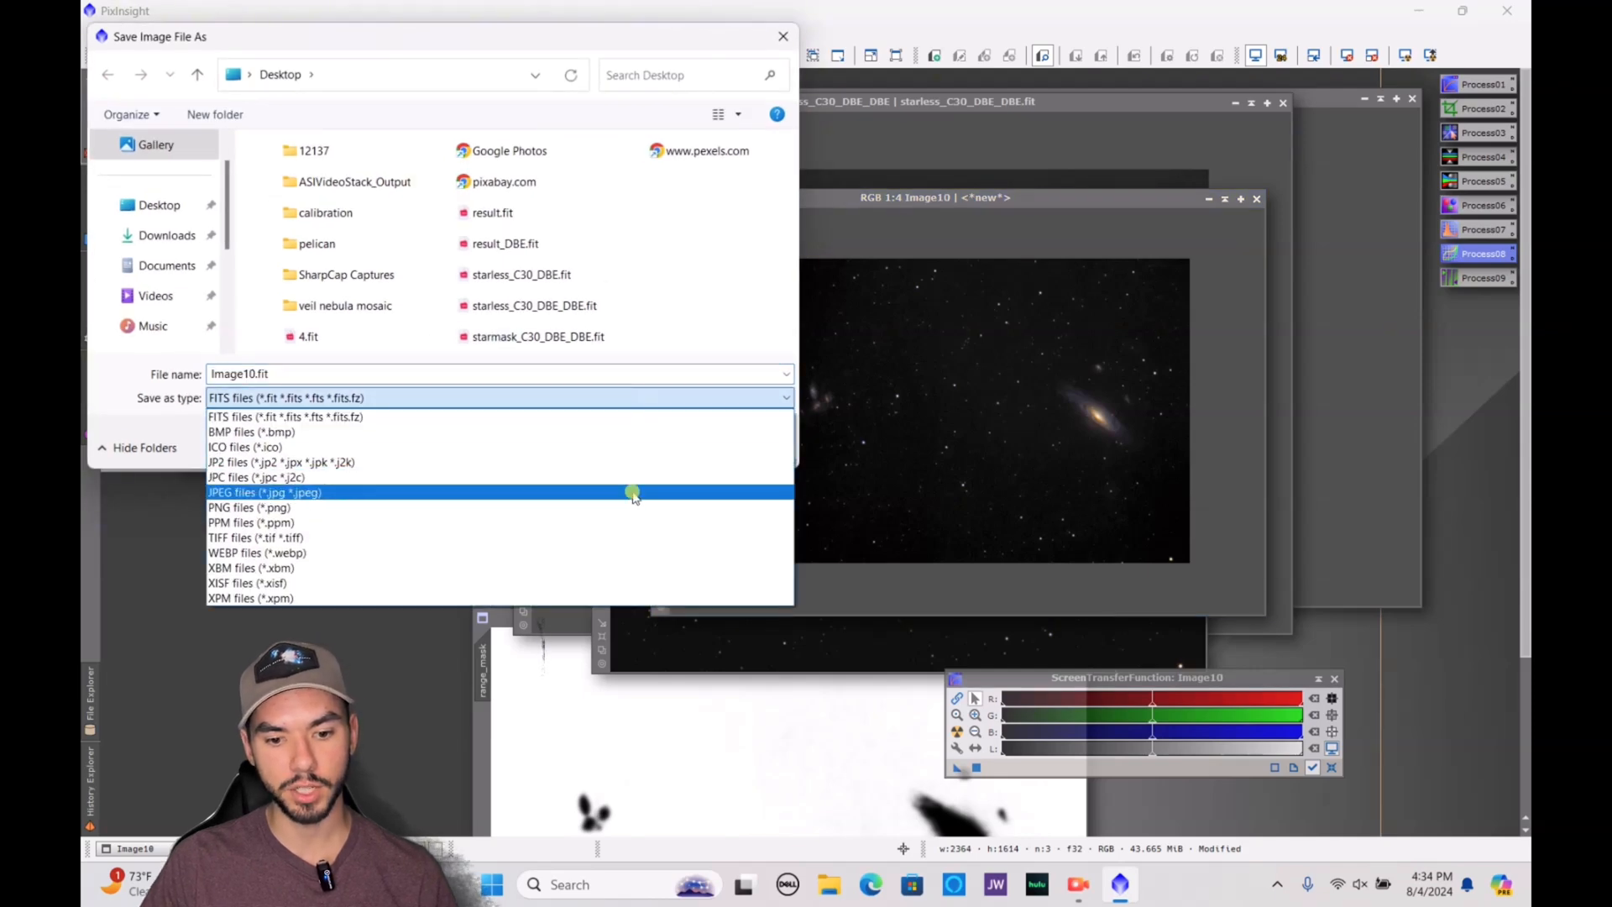
pyautogui.click(480, 509)
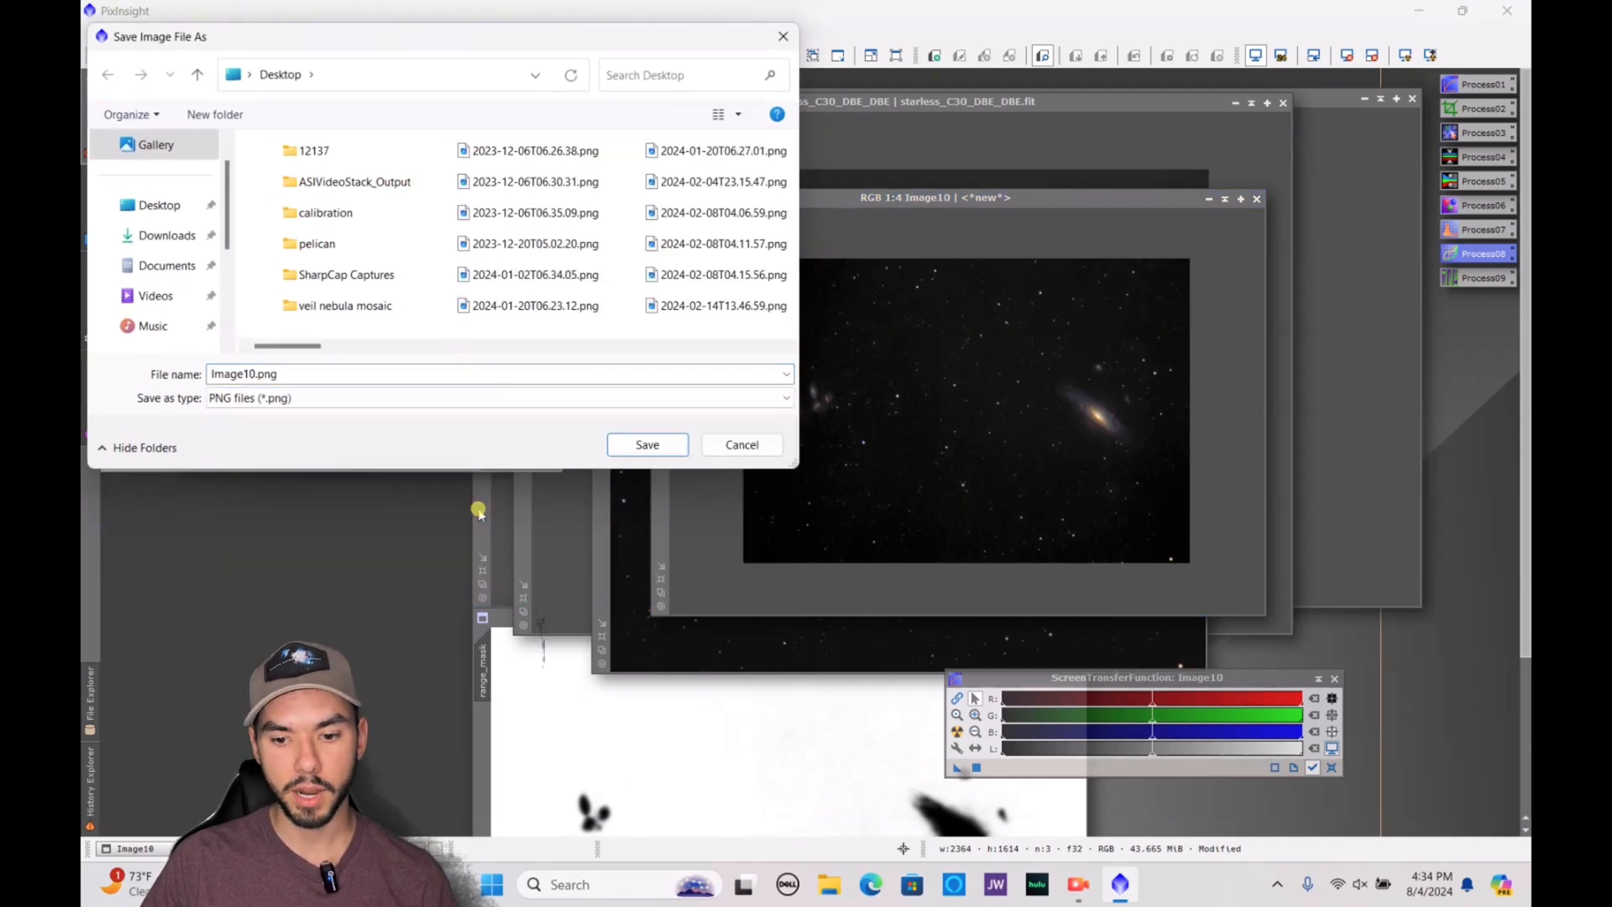
pyautogui.click(647, 444)
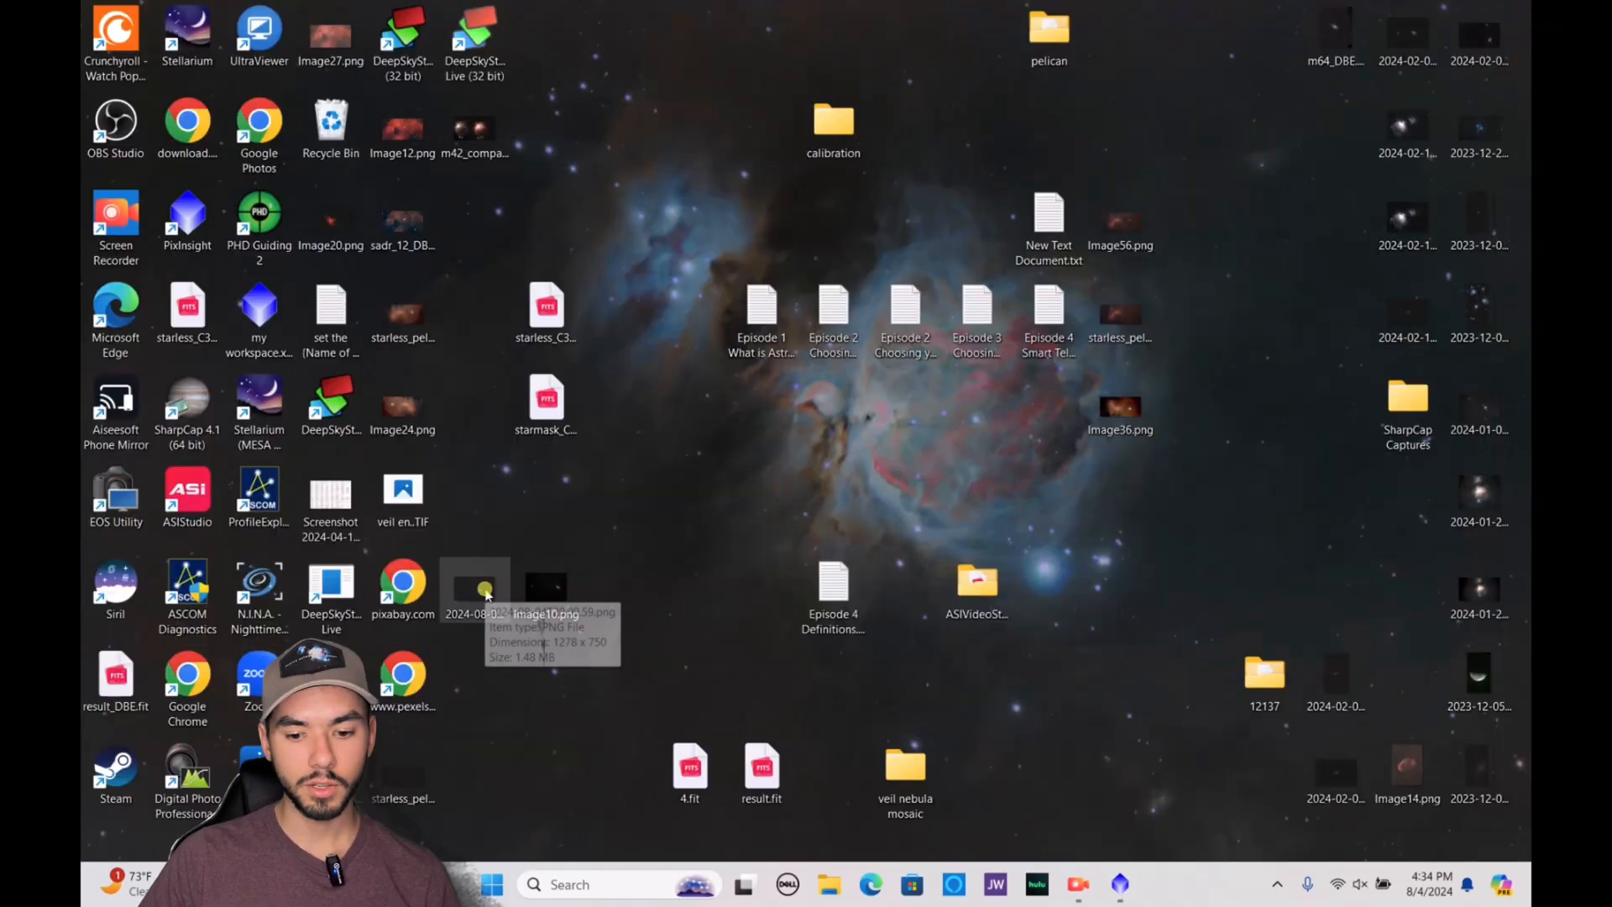
# Open 2024-08-04T20.09.59.png from the desktop in the Photos viewer and examine its large galaxy and small galaxy group
pyautogui.doubleClick(486, 588)
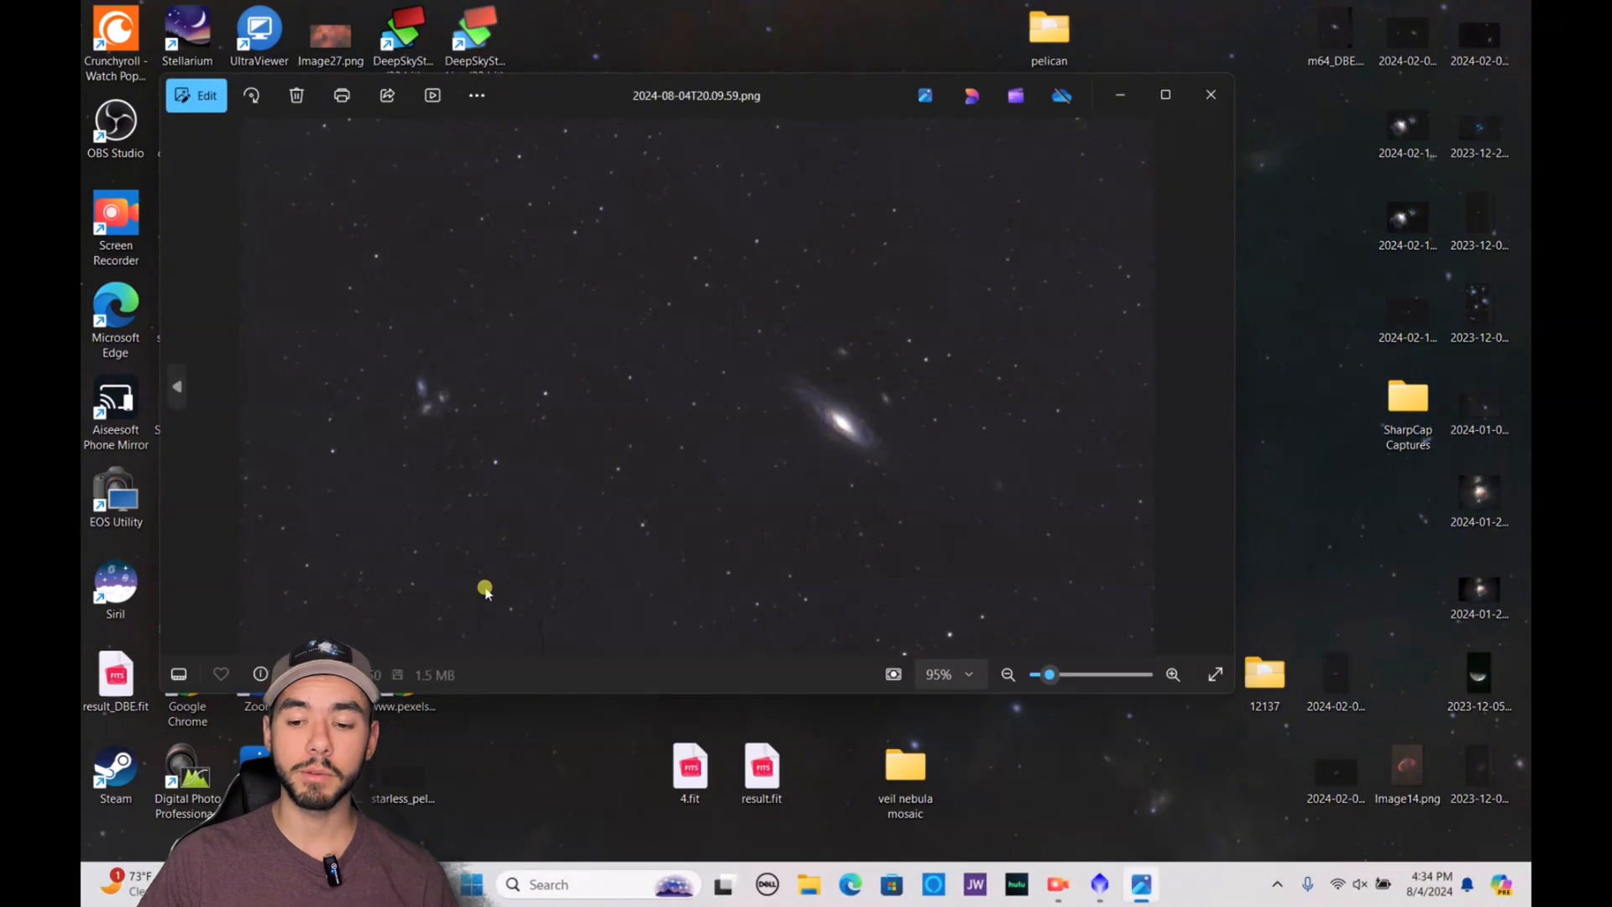
pyautogui.scroll(5, 980, 489)
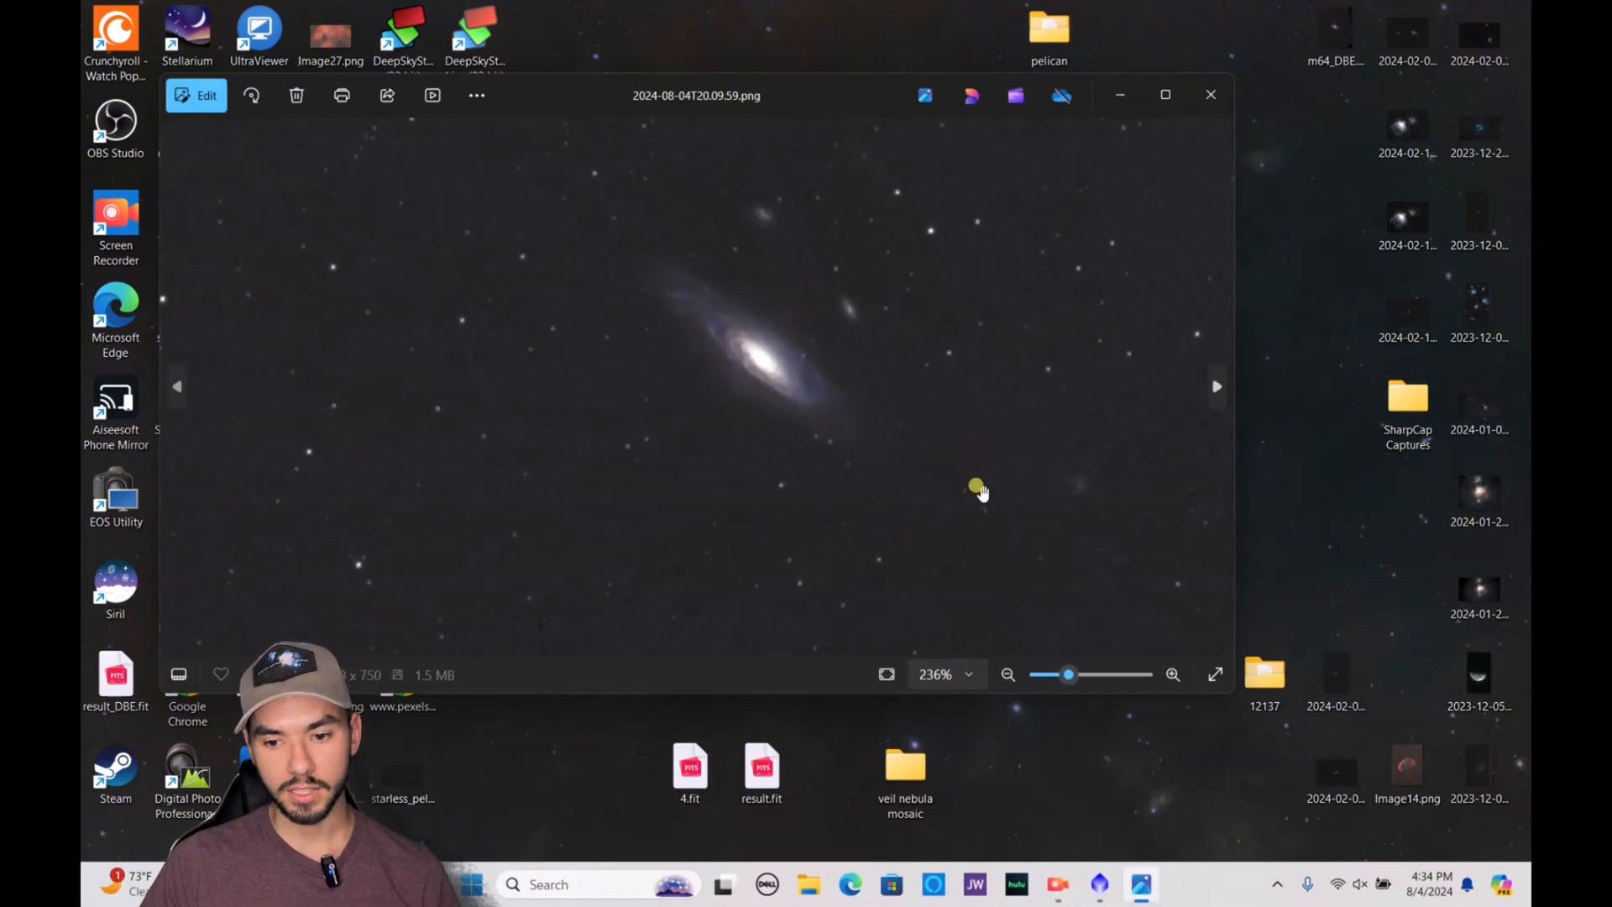
pyautogui.moveTo(753, 319); pyautogui.dragTo(902, 433)
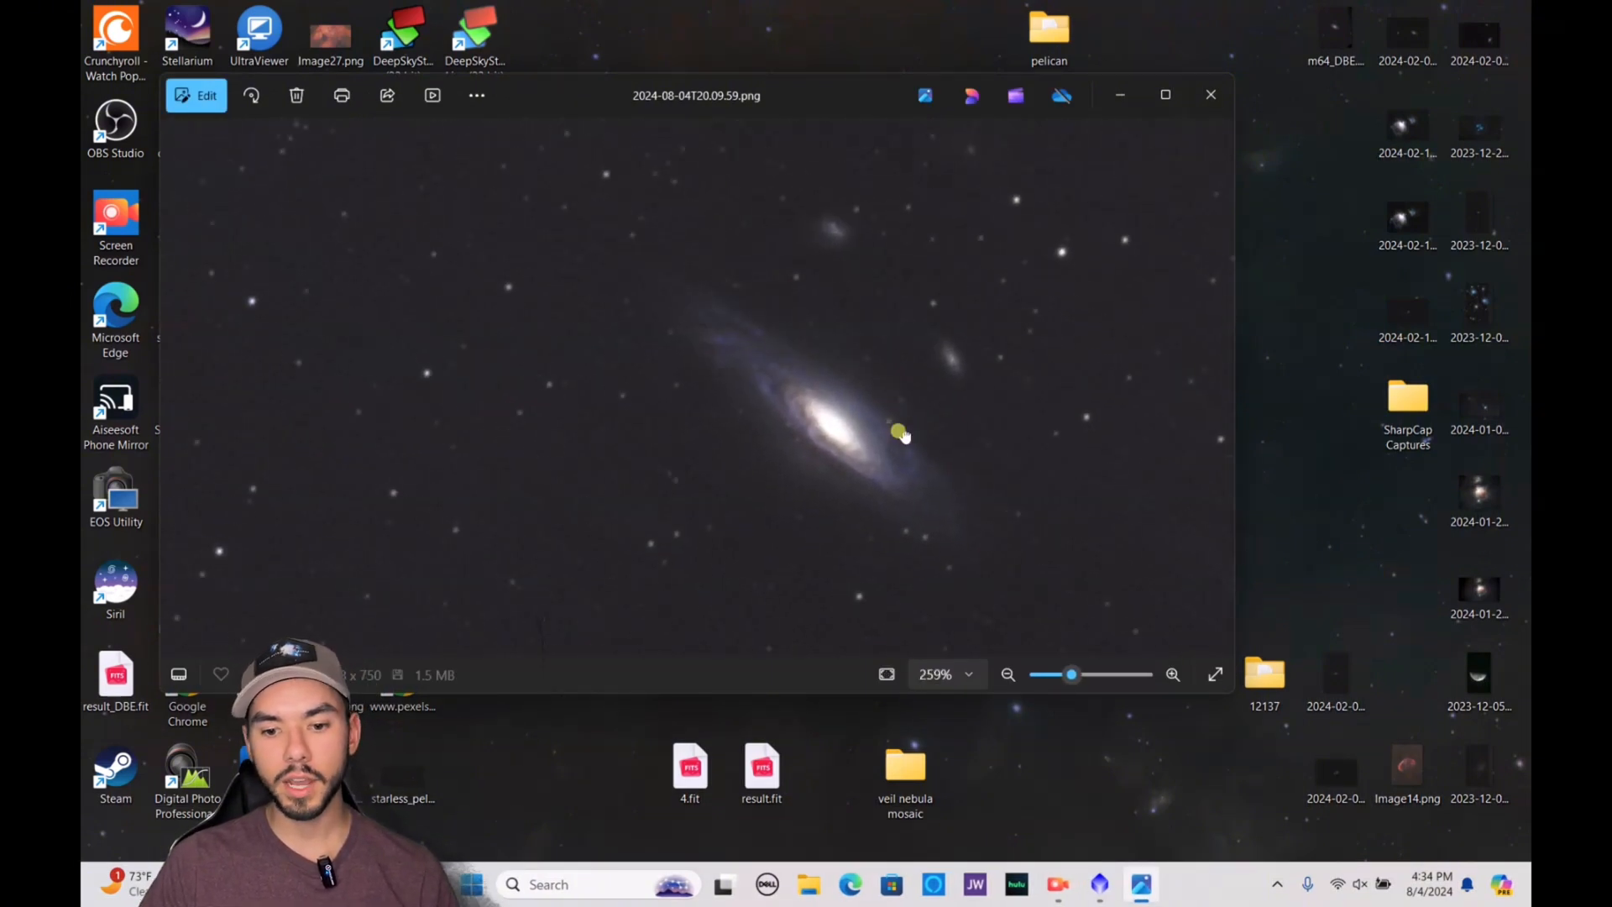
pyautogui.moveTo(394, 417); pyautogui.dragTo(792, 366)
pyautogui.scroll(-3, 792, 367)
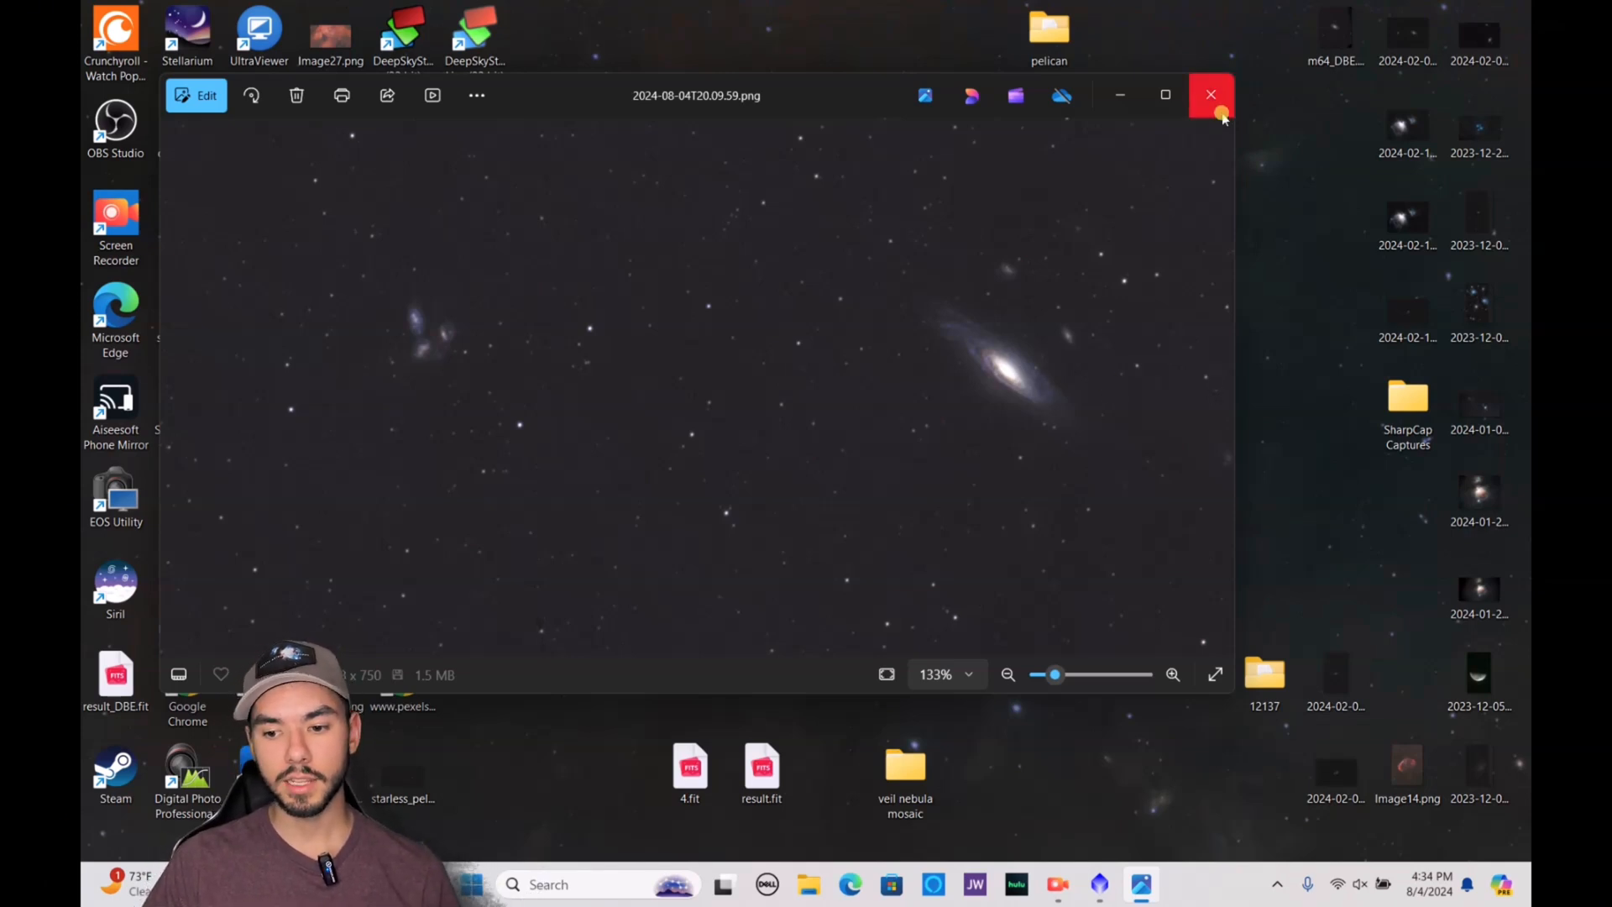
# Open Image10.png from the desktop and arrange its window beside 2024-08-04T20.09.59.png for comparison
pyautogui.moveTo(907, 128); pyautogui.dragTo(607, 740)
pyautogui.doubleClick(563, 605)
pyautogui.moveTo(878, 30); pyautogui.dragTo(1350, 143)
pyautogui.click(604, 728)
pyautogui.moveTo(604, 729); pyautogui.dragTo(400, 132)
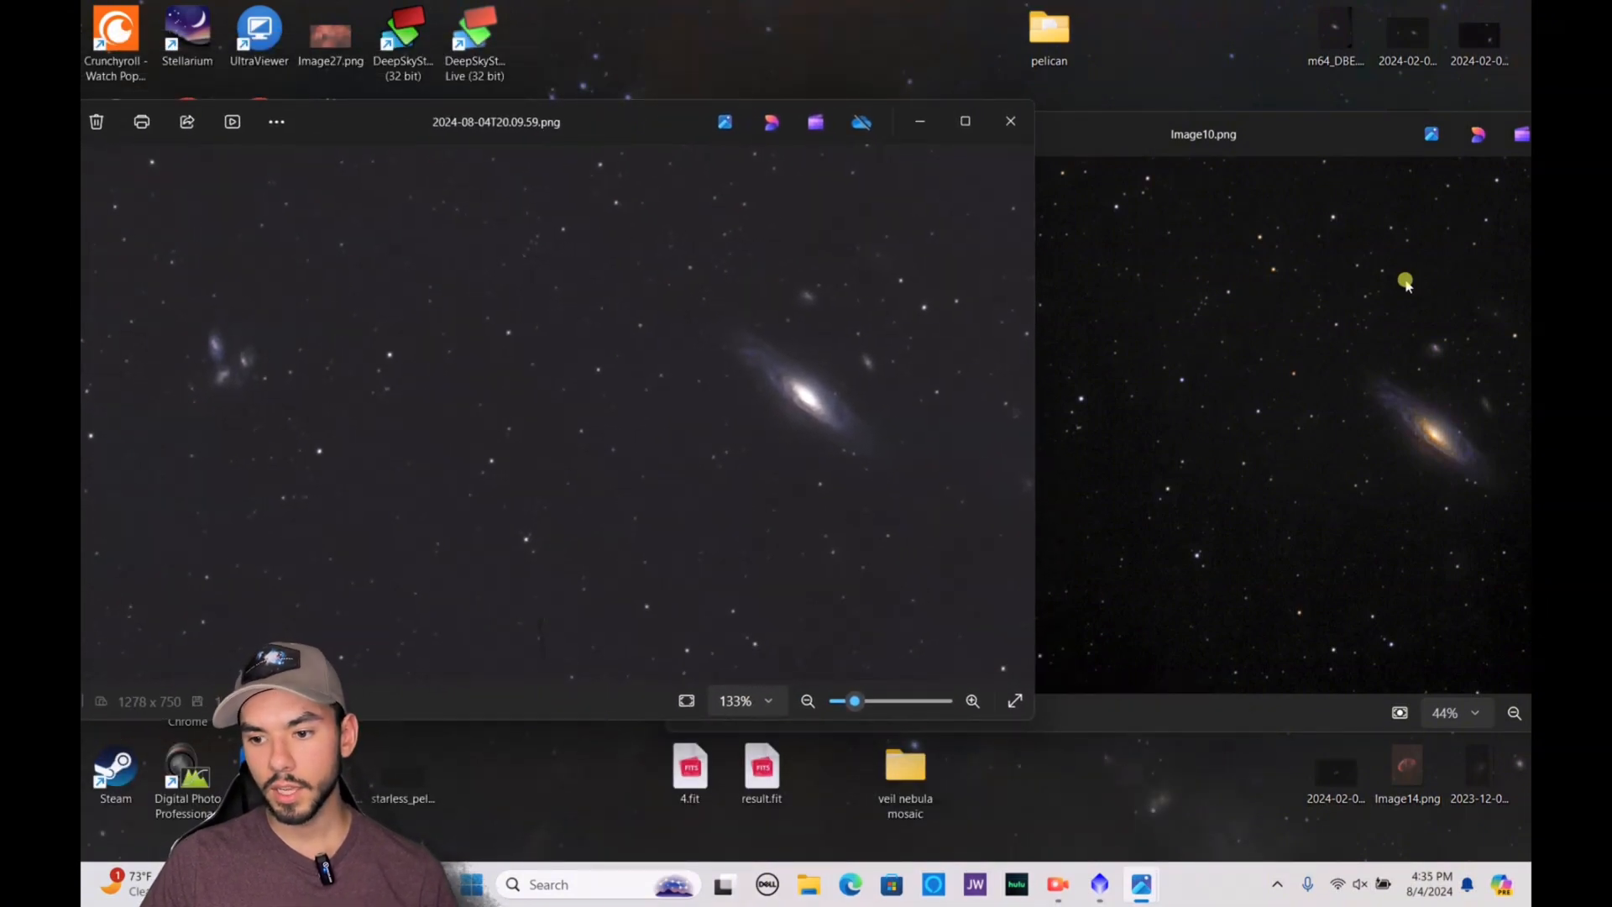
pyautogui.moveTo(1250, 151); pyautogui.dragTo(1201, 128)
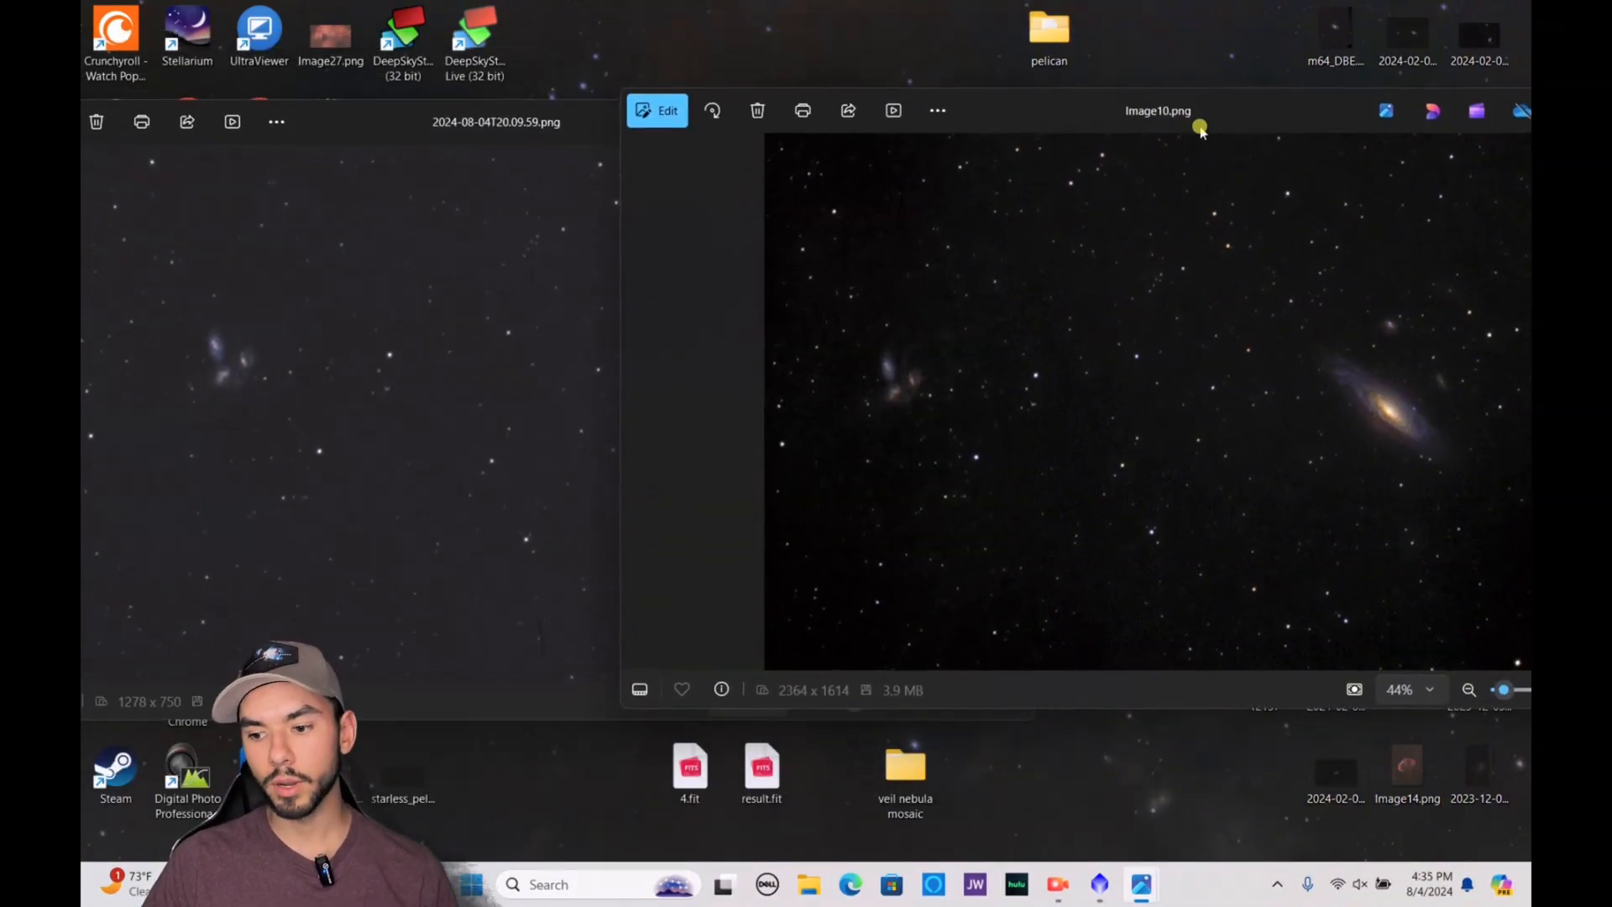
# Compare the galaxy's core and arms in Image10.png with those in 2024-08-04T20.09.59.png at close range
pyautogui.scroll(6, 1445, 420)
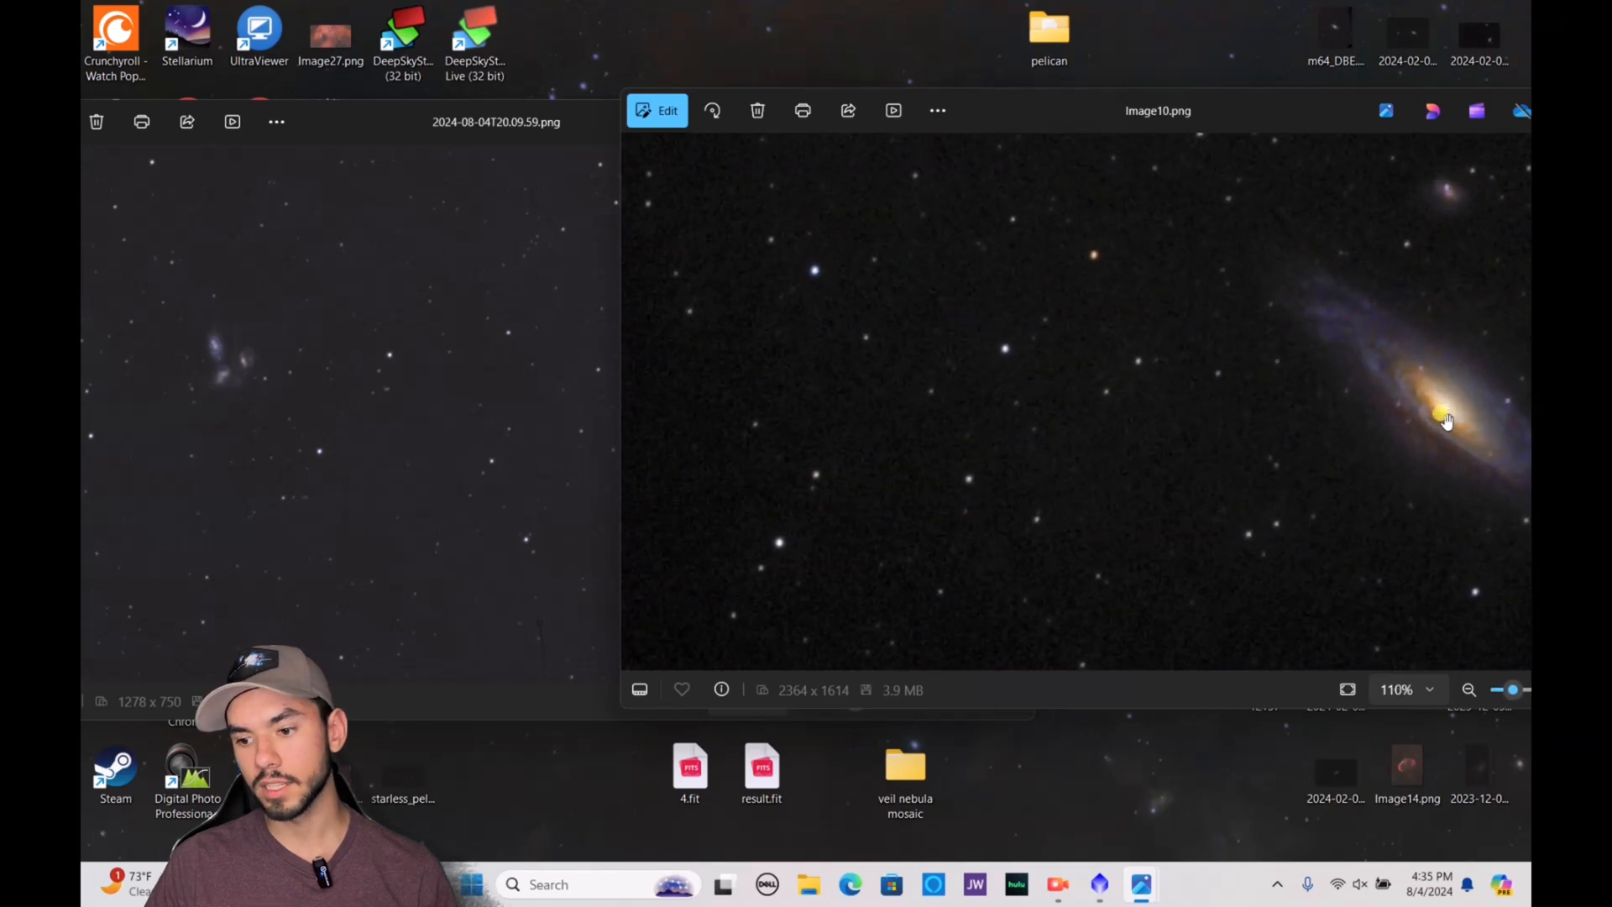
pyautogui.moveTo(1445, 419); pyautogui.dragTo(1037, 447)
pyautogui.scroll(2, 1174, 222)
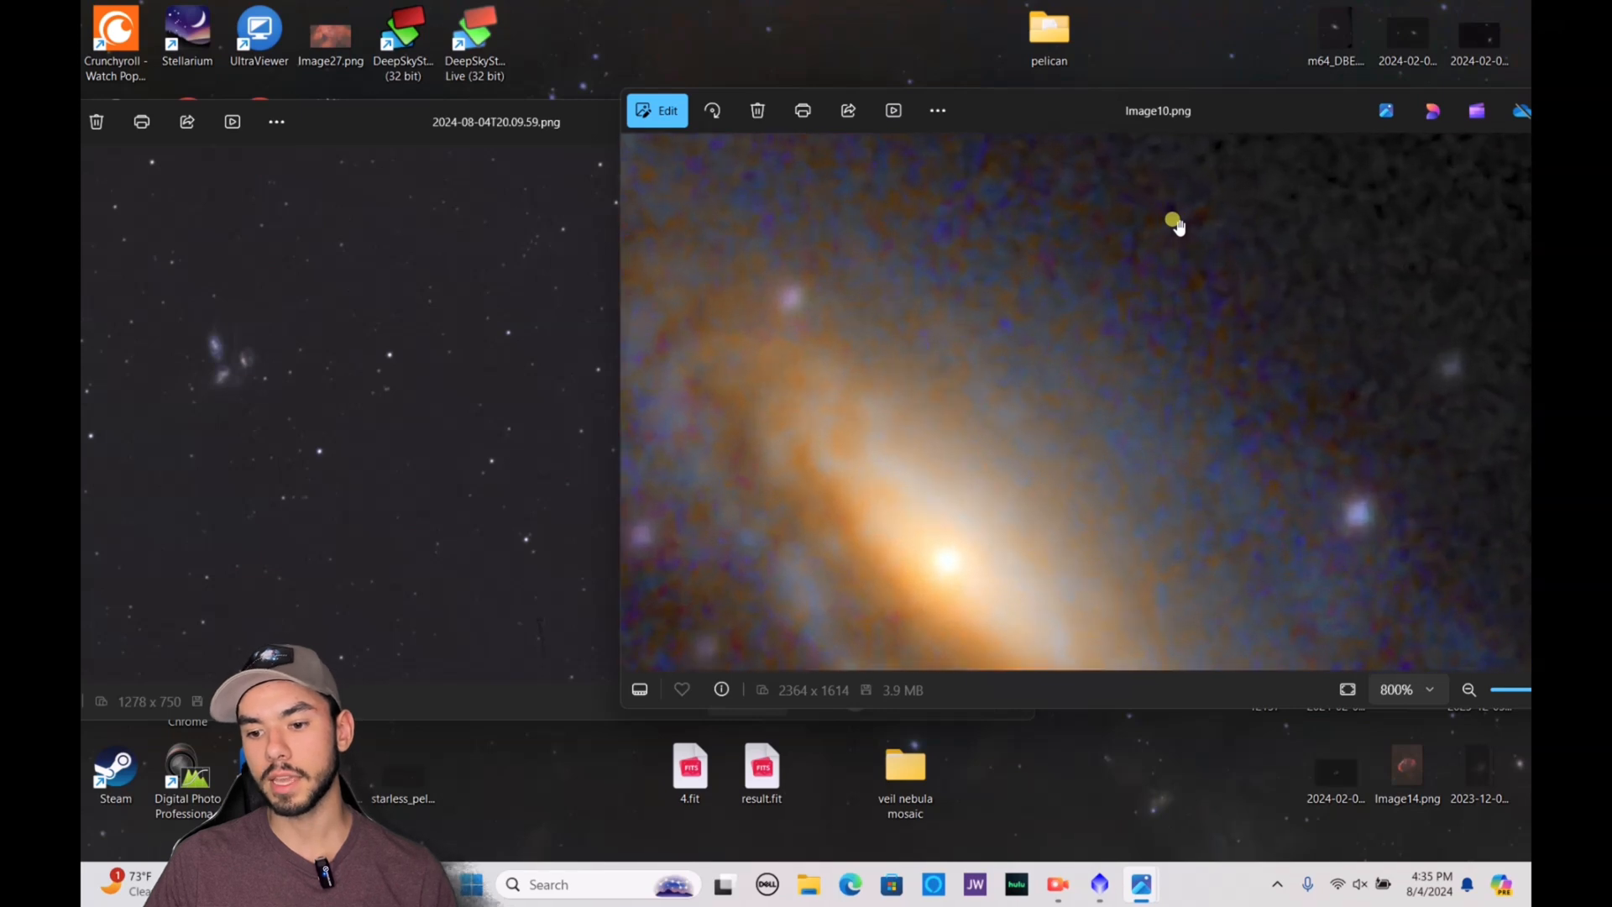
pyautogui.scroll(-6, 1173, 223)
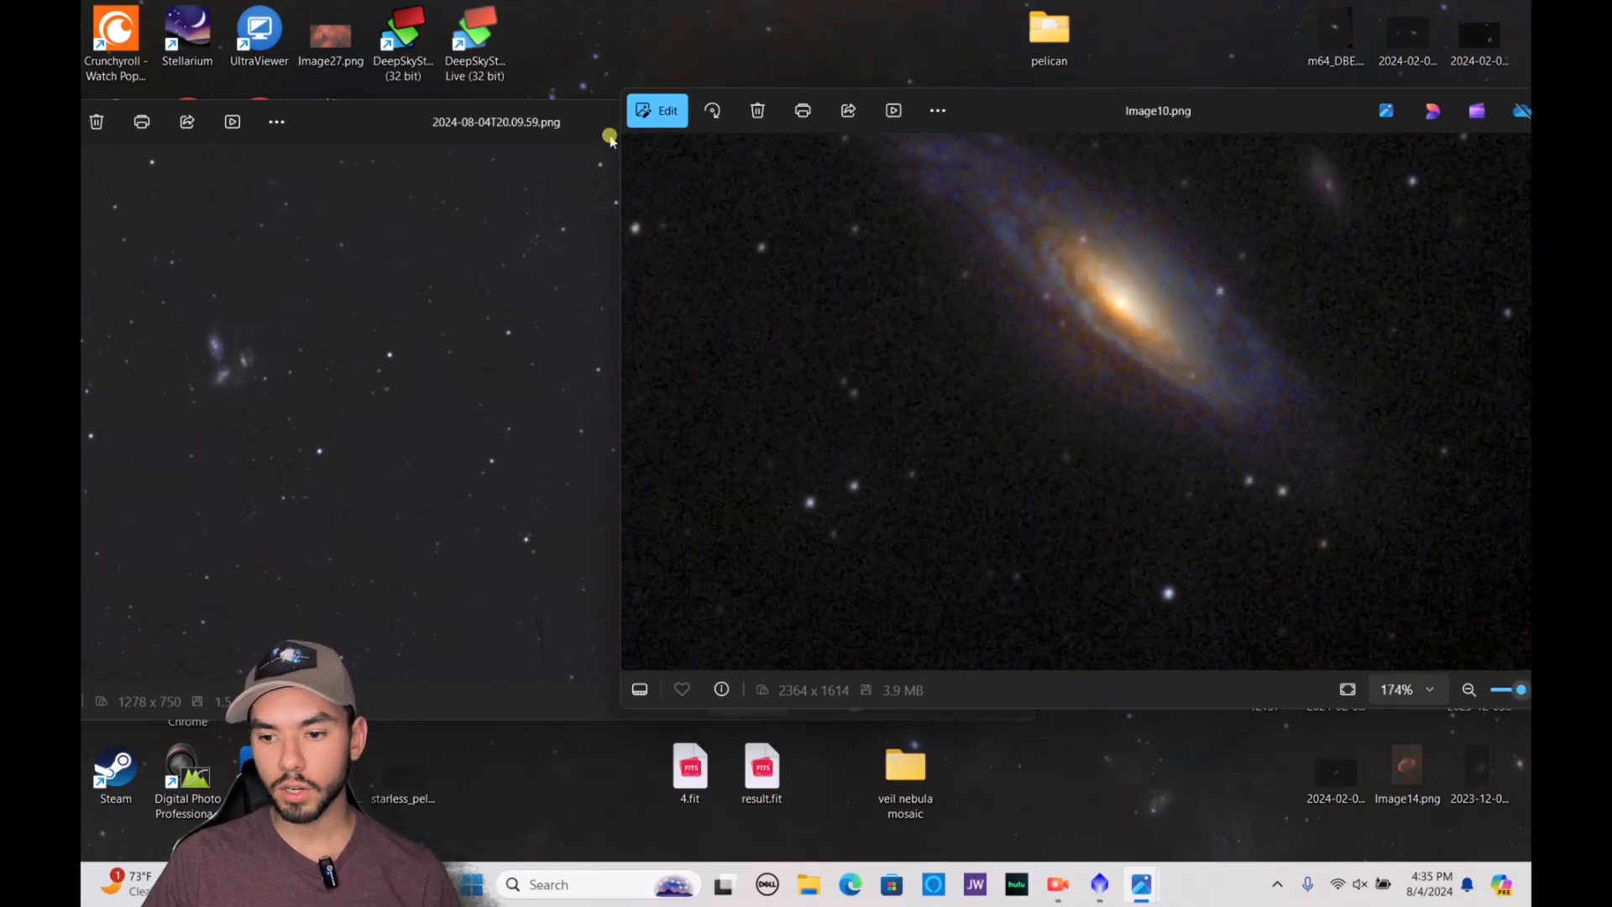
pyautogui.click(557, 123)
pyautogui.moveTo(557, 122); pyautogui.dragTo(374, 94)
pyautogui.scroll(-5, 1335, 450)
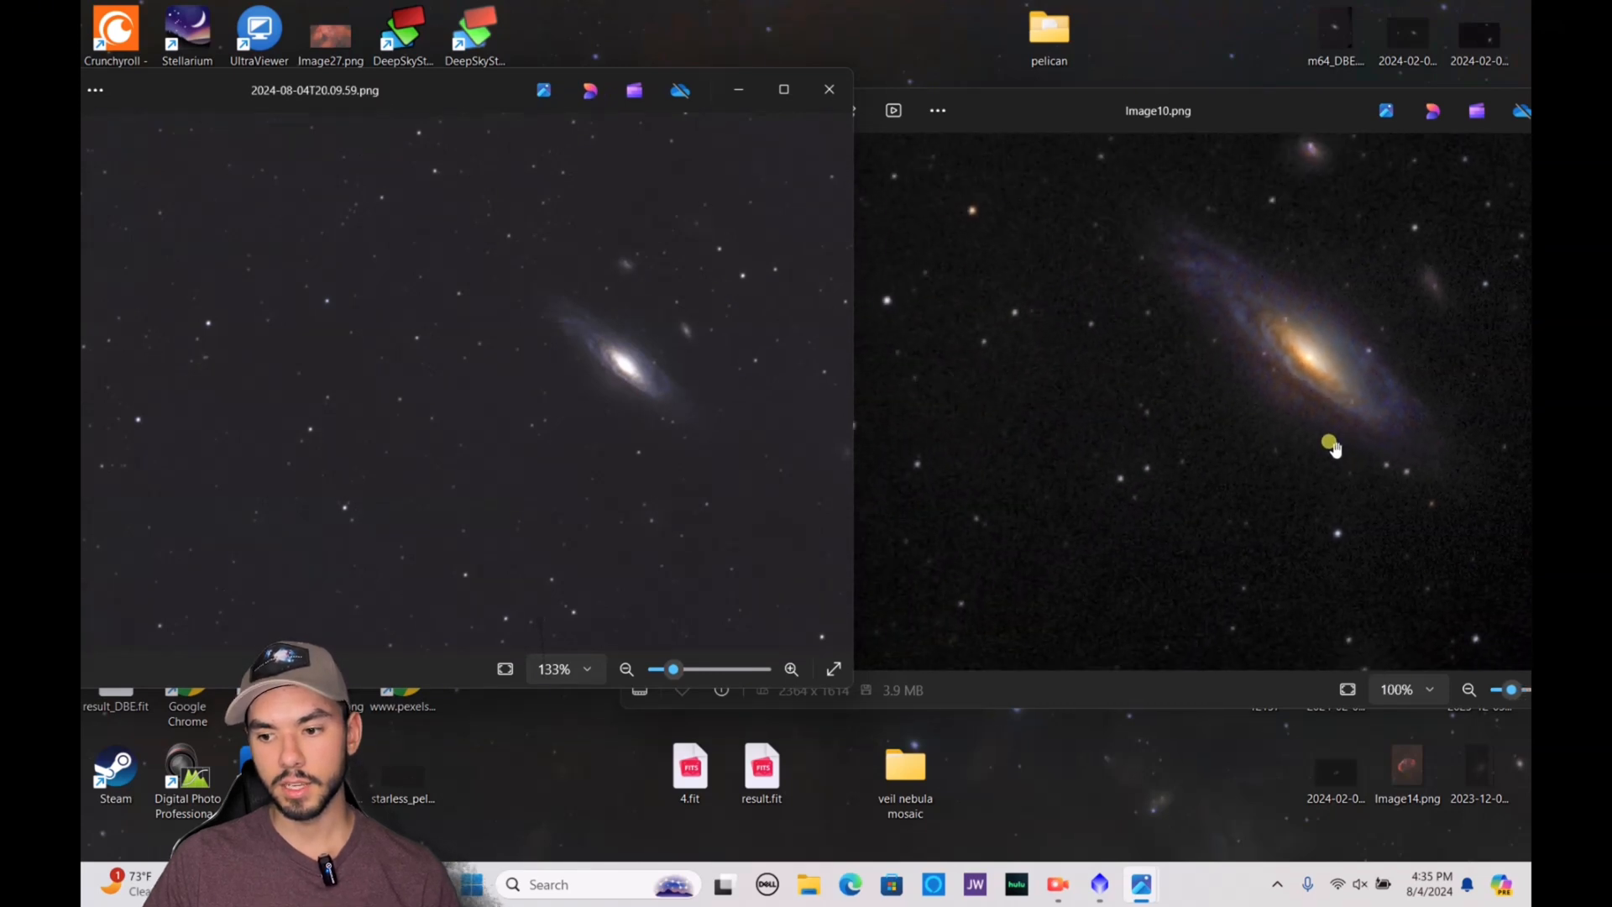